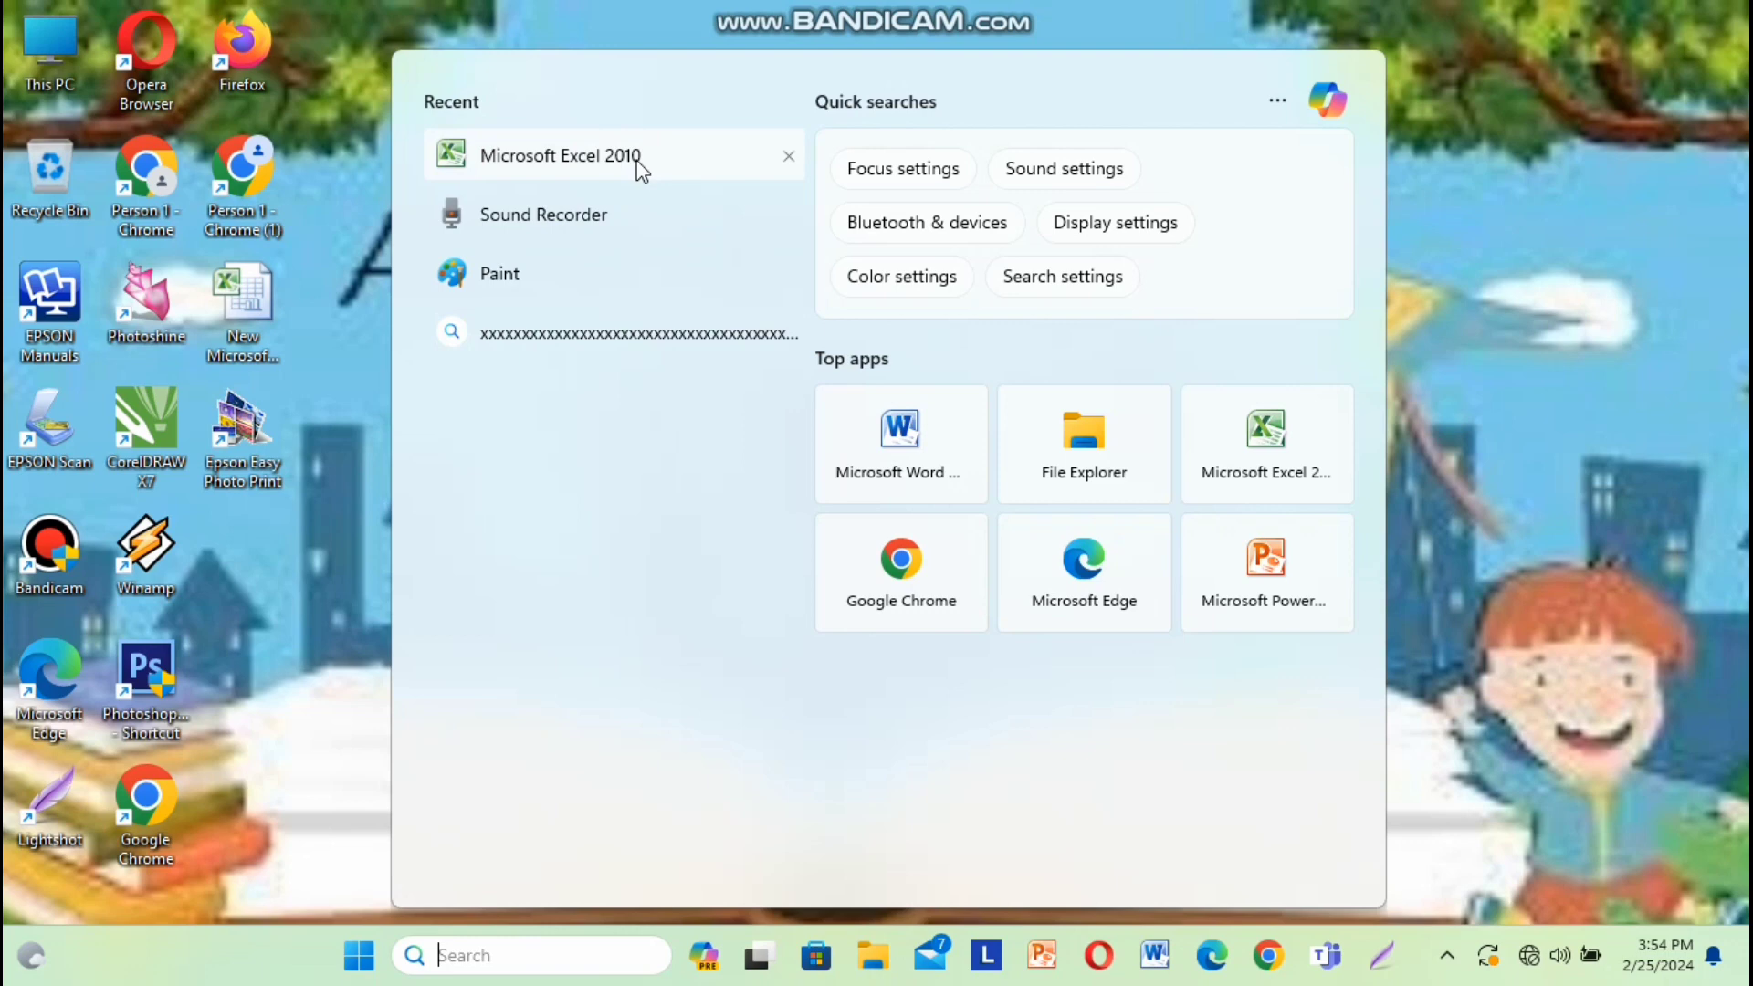
# - Launch Microsoft Excel 2010 with a blank workbook
pyautogui.click(642, 164)
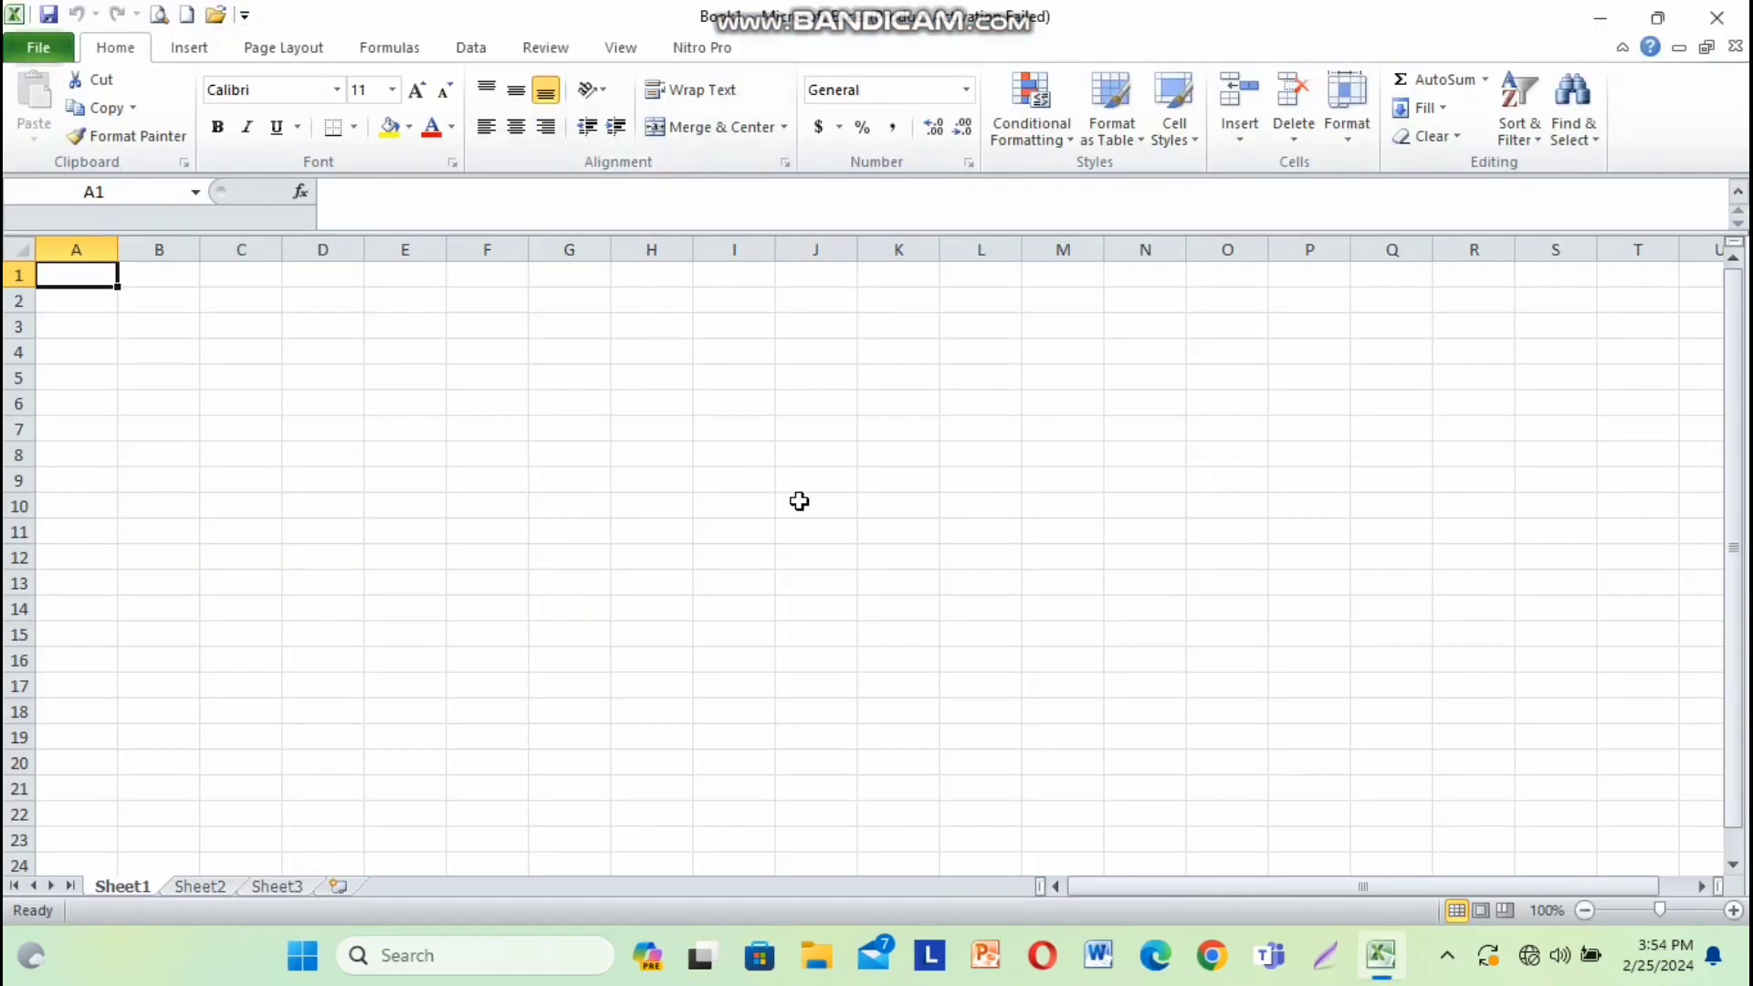
pyautogui.click(1153, 716)
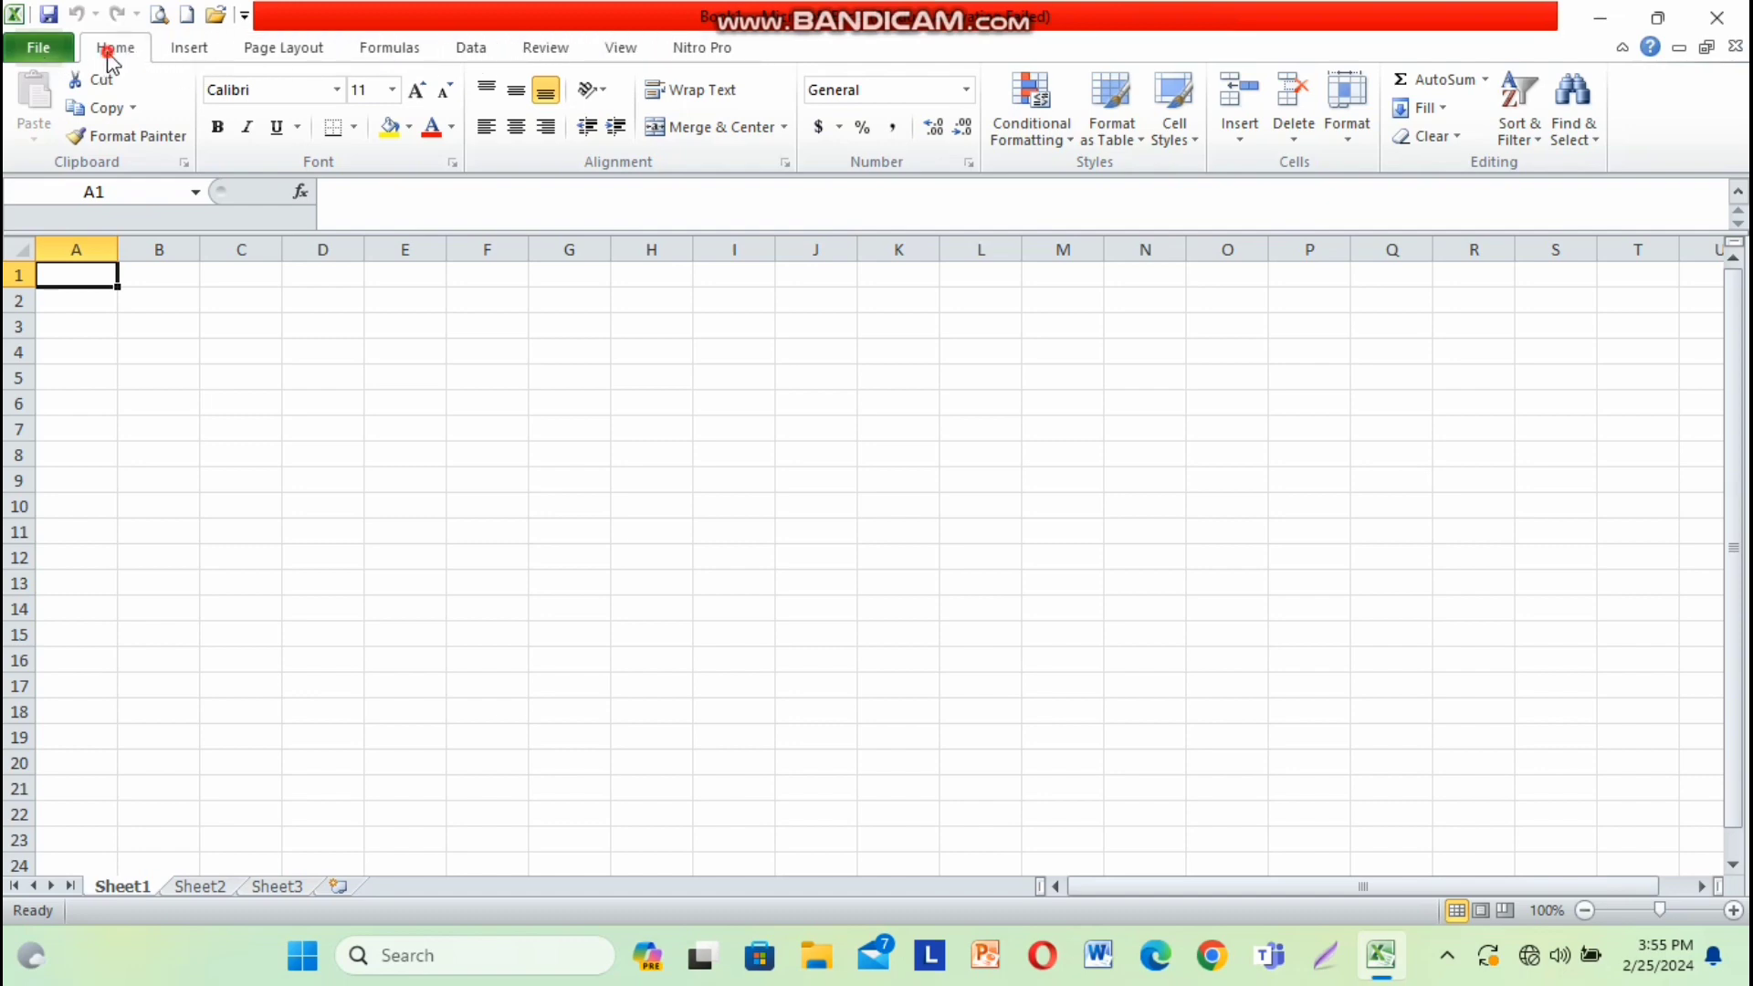
# - Look through the Insert, Page Layout, Formulas, Data and Review command sets, and return to the Home commands
pyautogui.click(184, 50)
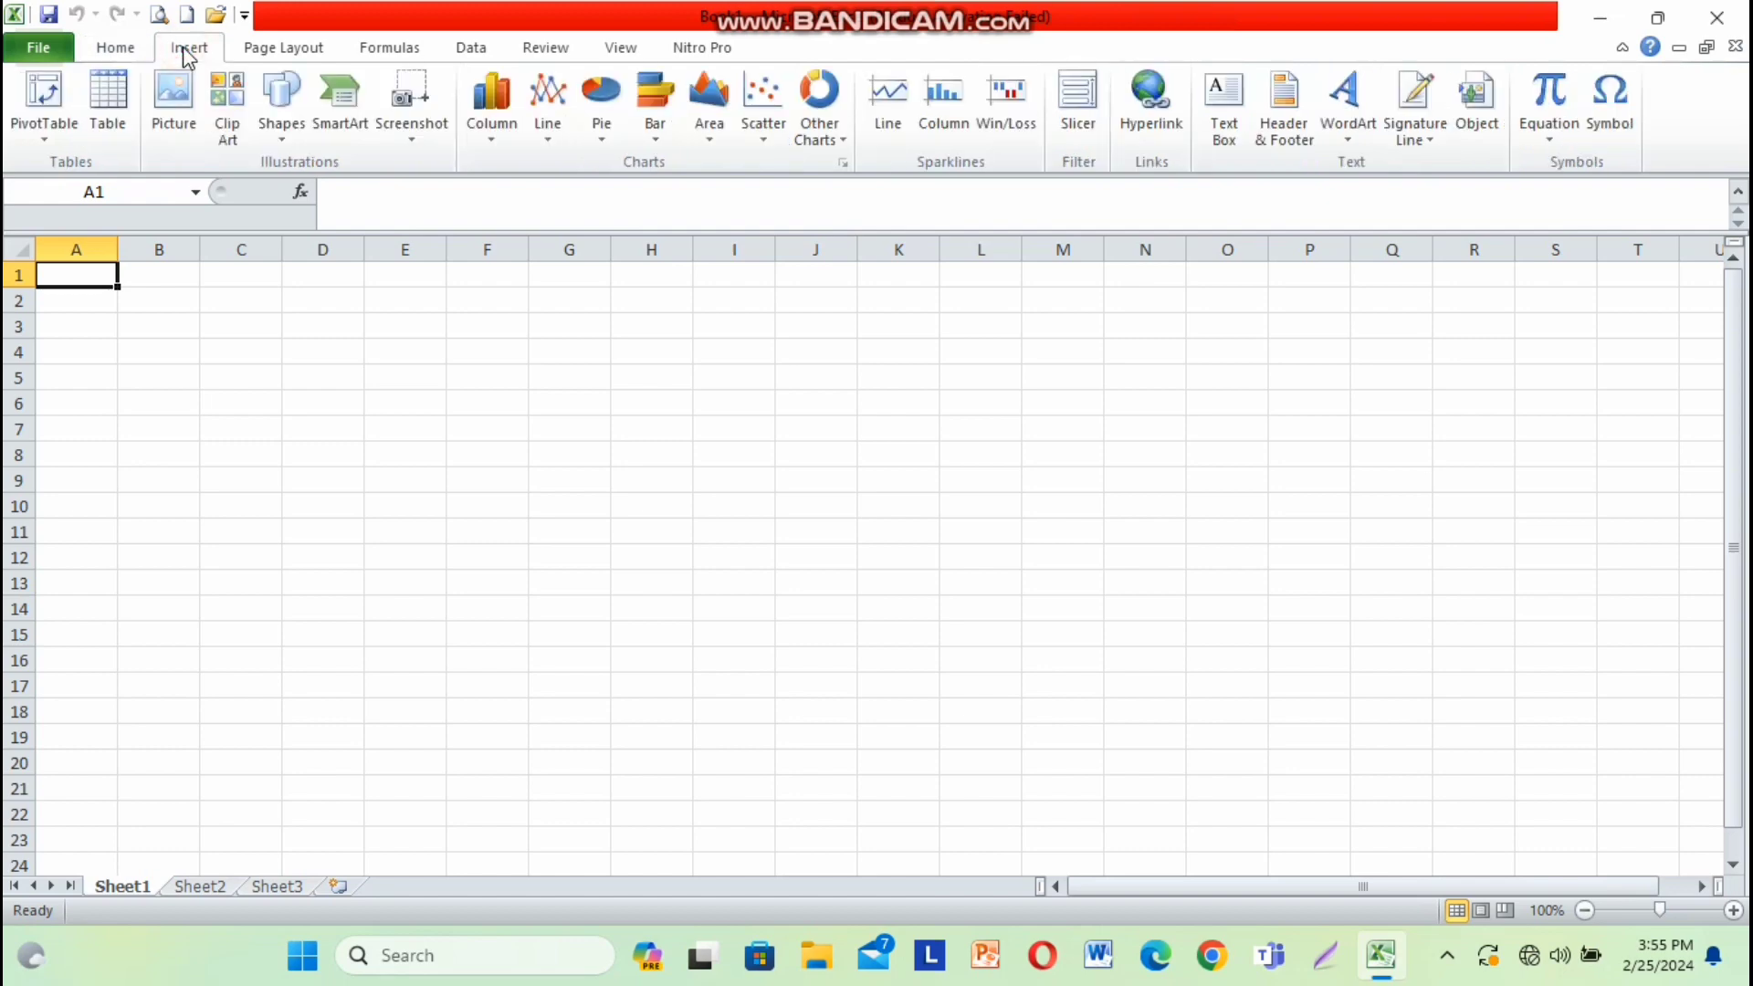
pyautogui.click(273, 53)
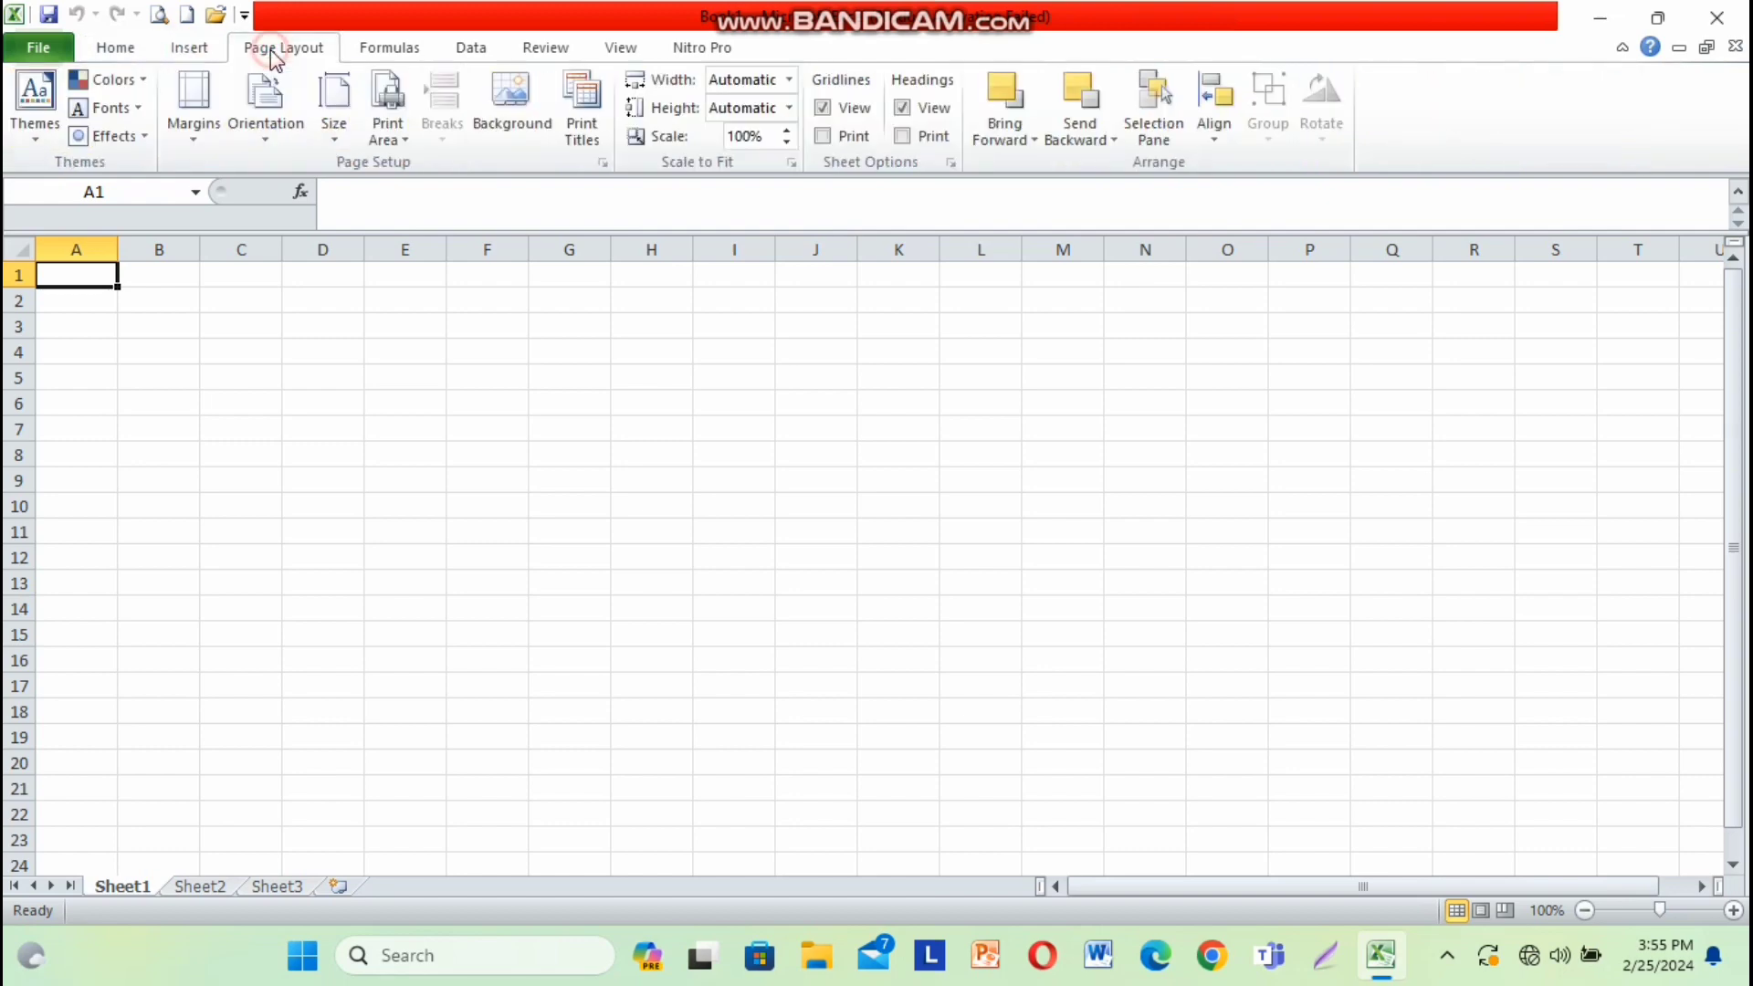
pyautogui.click(384, 51)
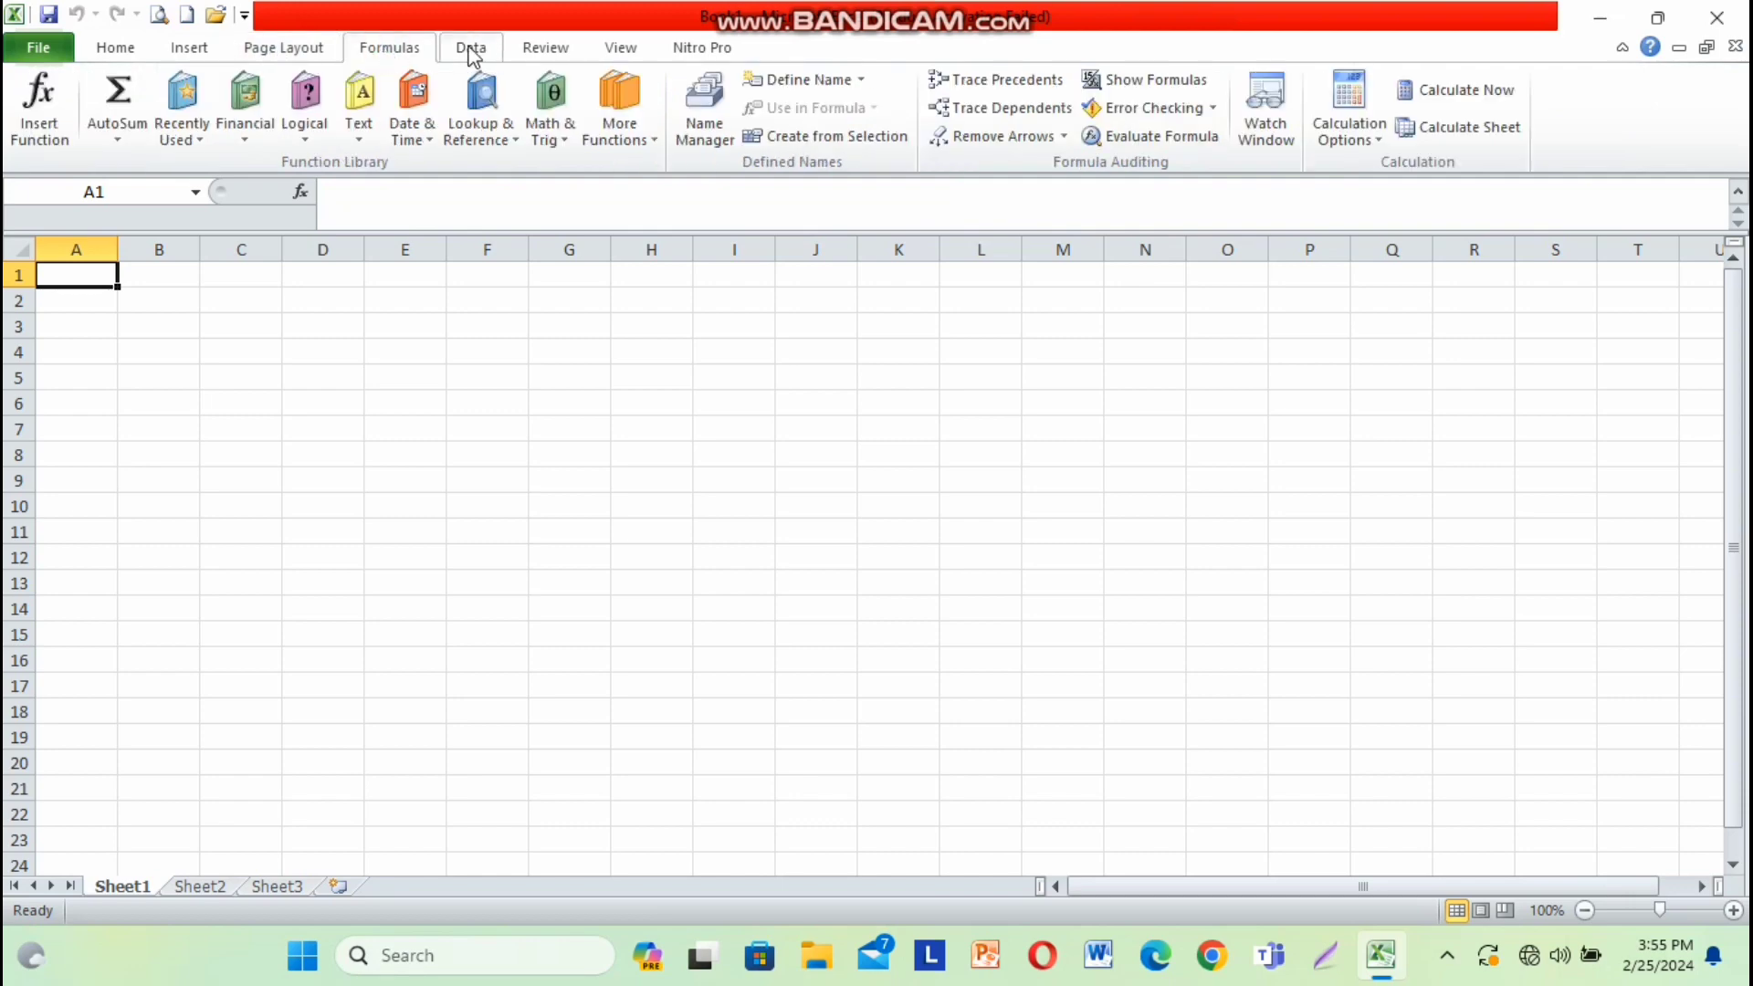
pyautogui.click(471, 53)
pyautogui.click(546, 48)
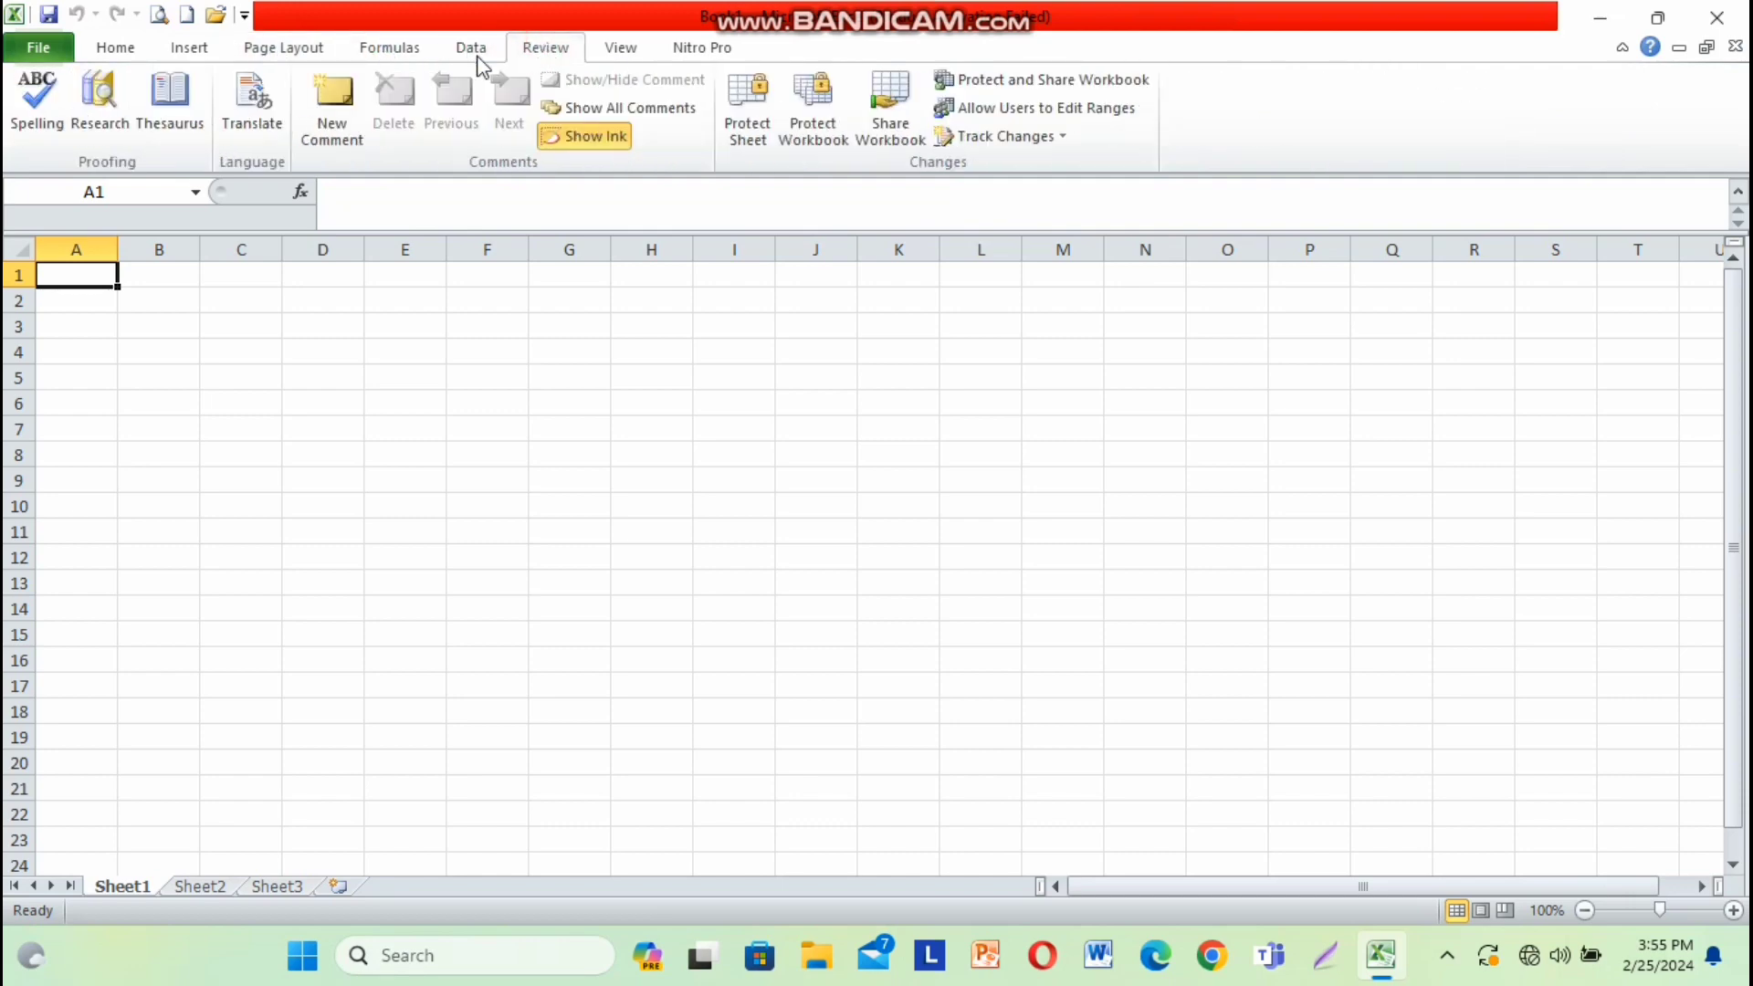
pyautogui.click(115, 53)
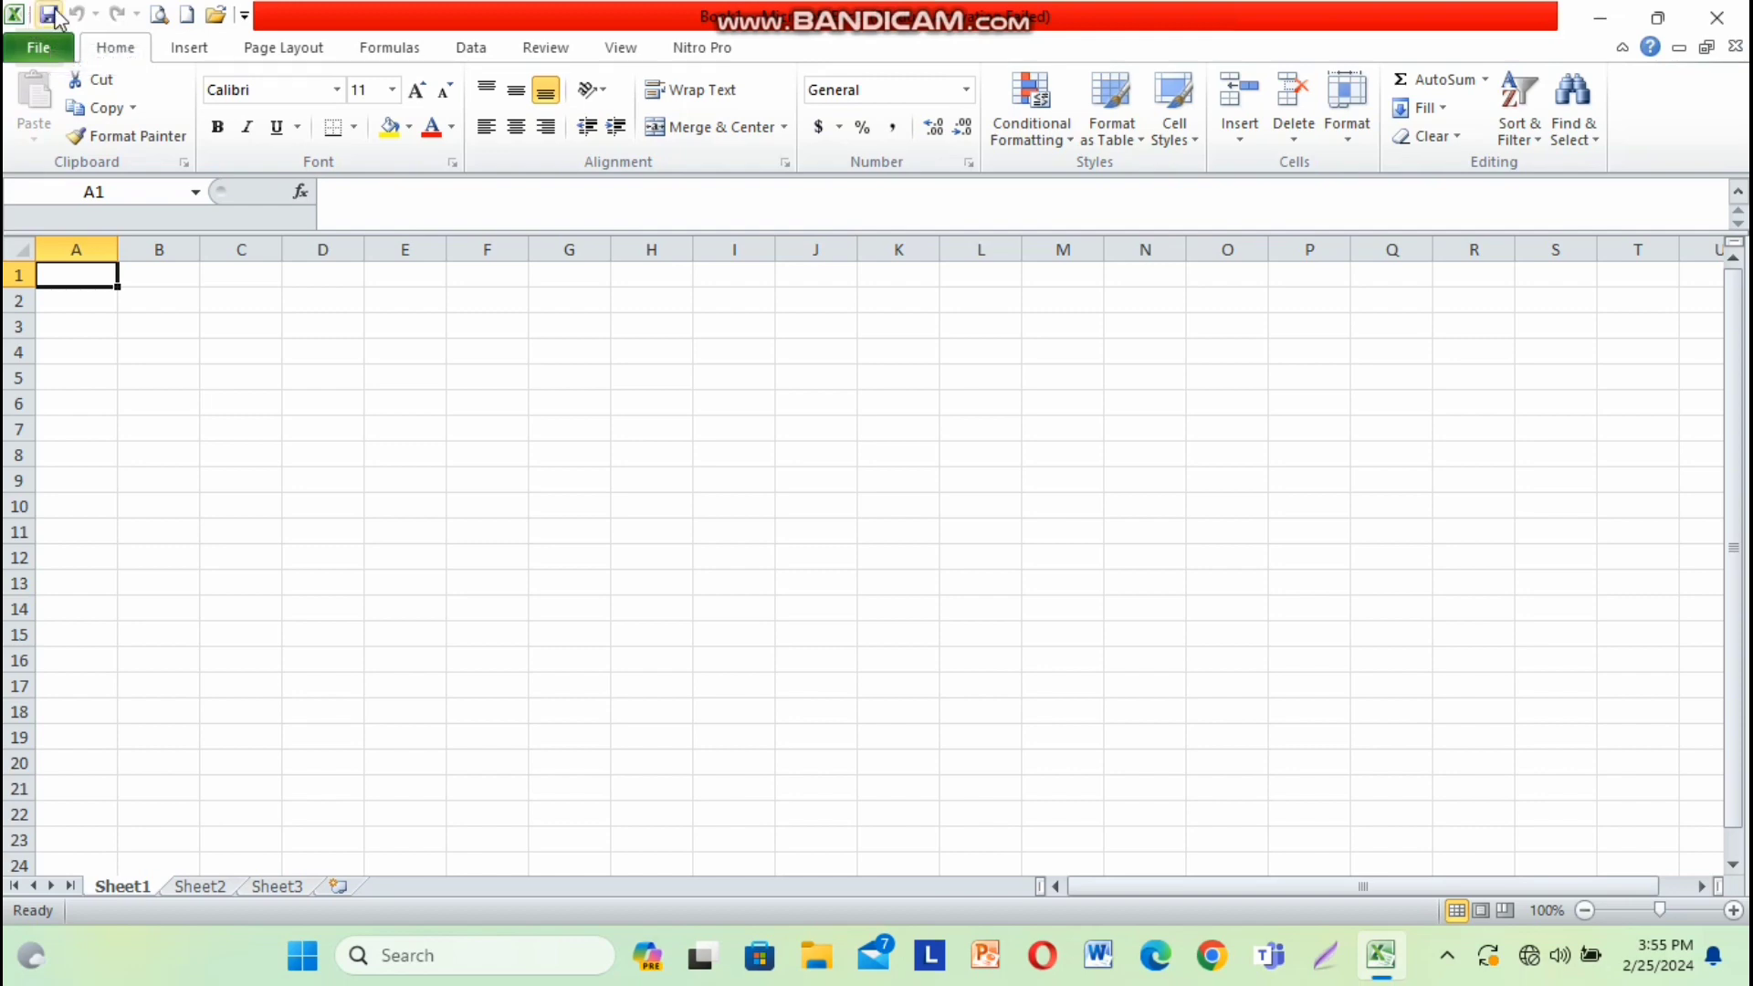
# - Examine the Quick Access Toolbar customization options and the available fonts and font sizes
pyautogui.click(245, 16)
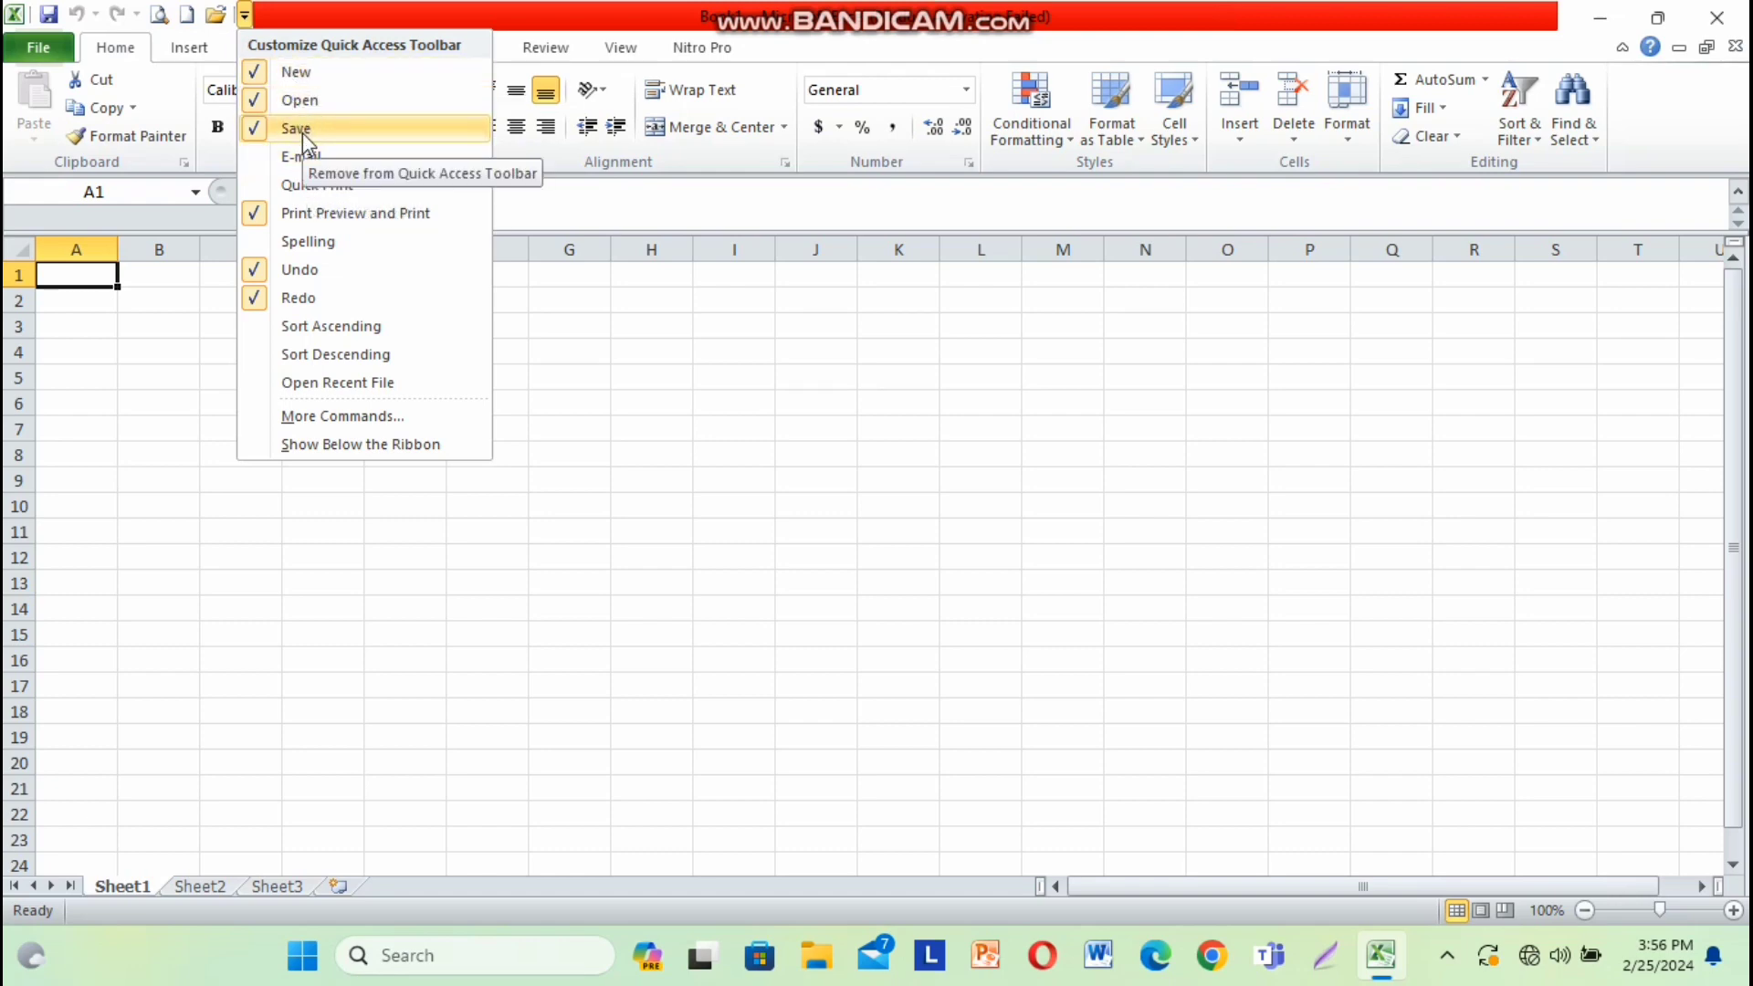
pyautogui.click(540, 320)
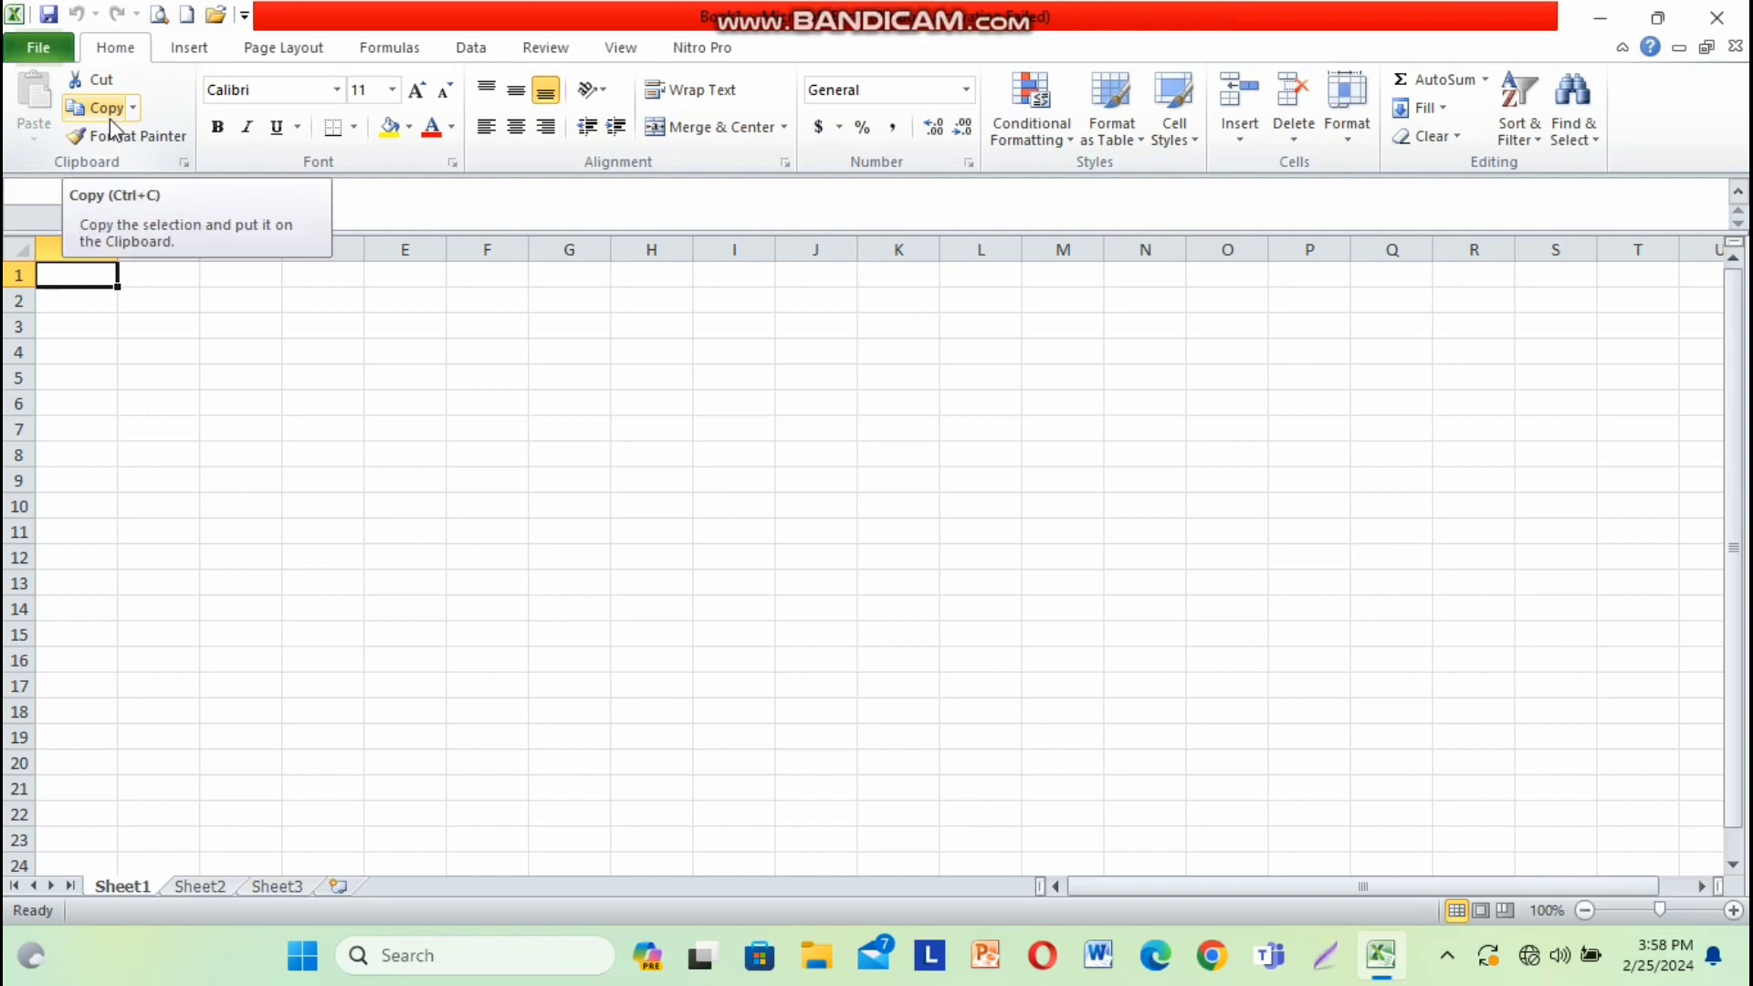
pyautogui.click(337, 90)
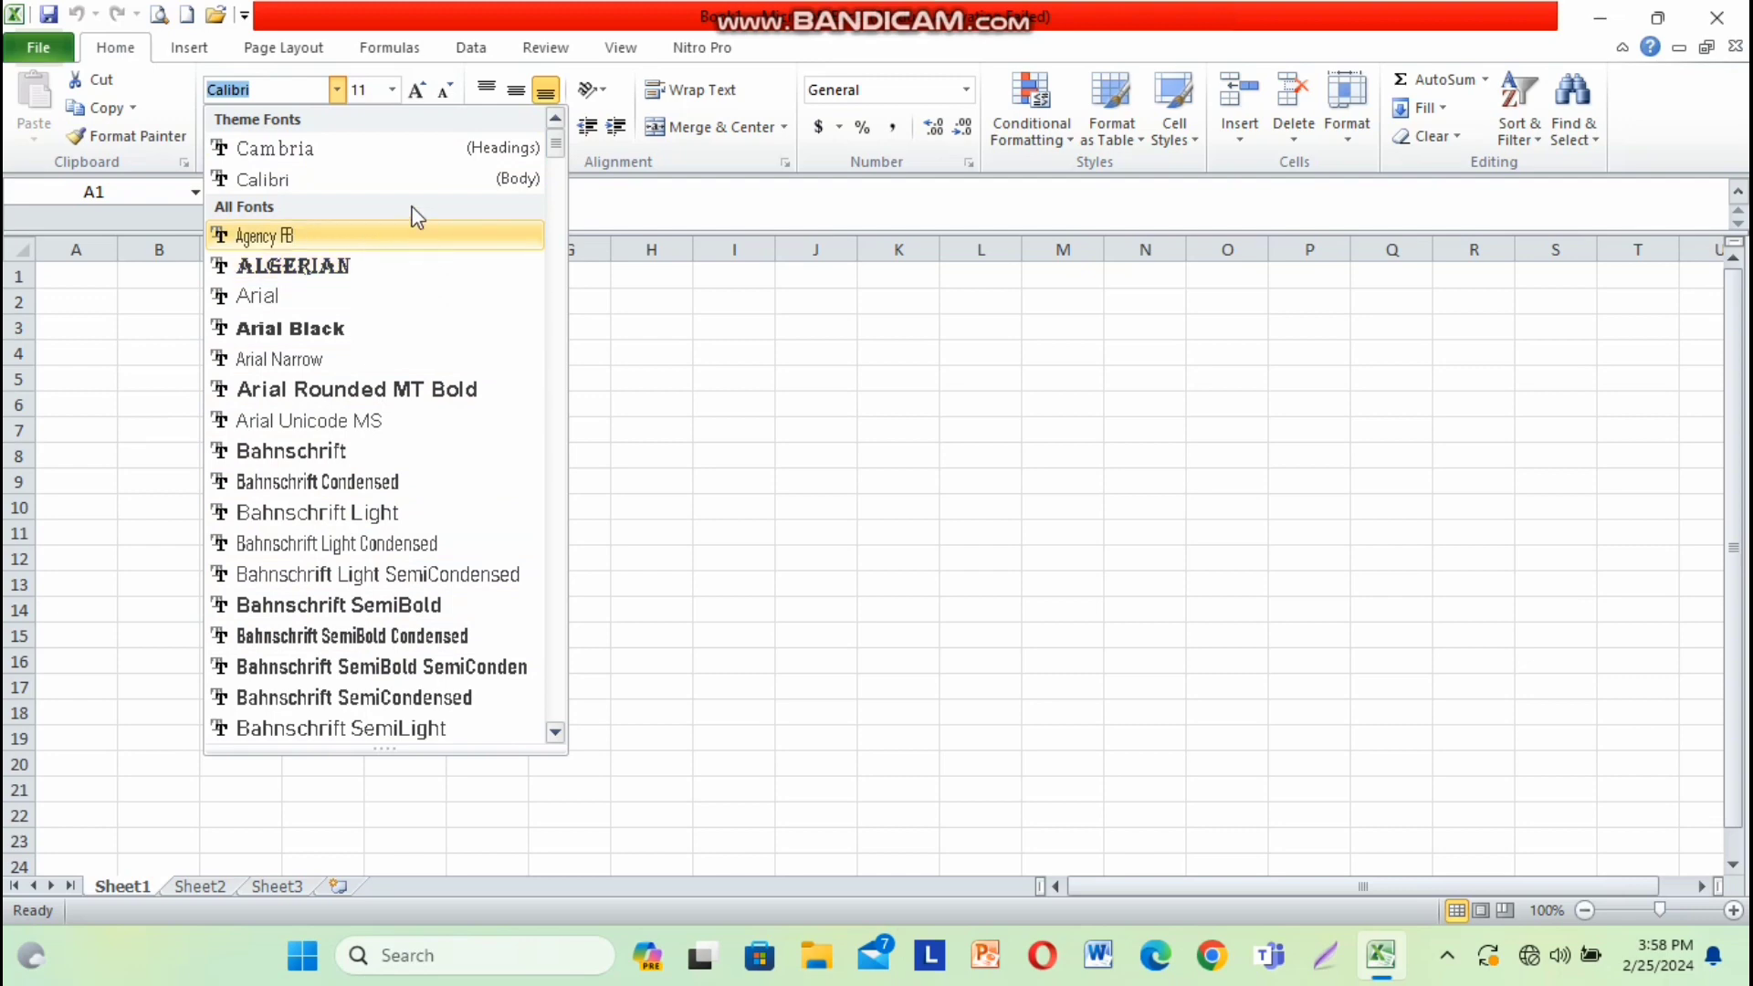
pyautogui.click(394, 90)
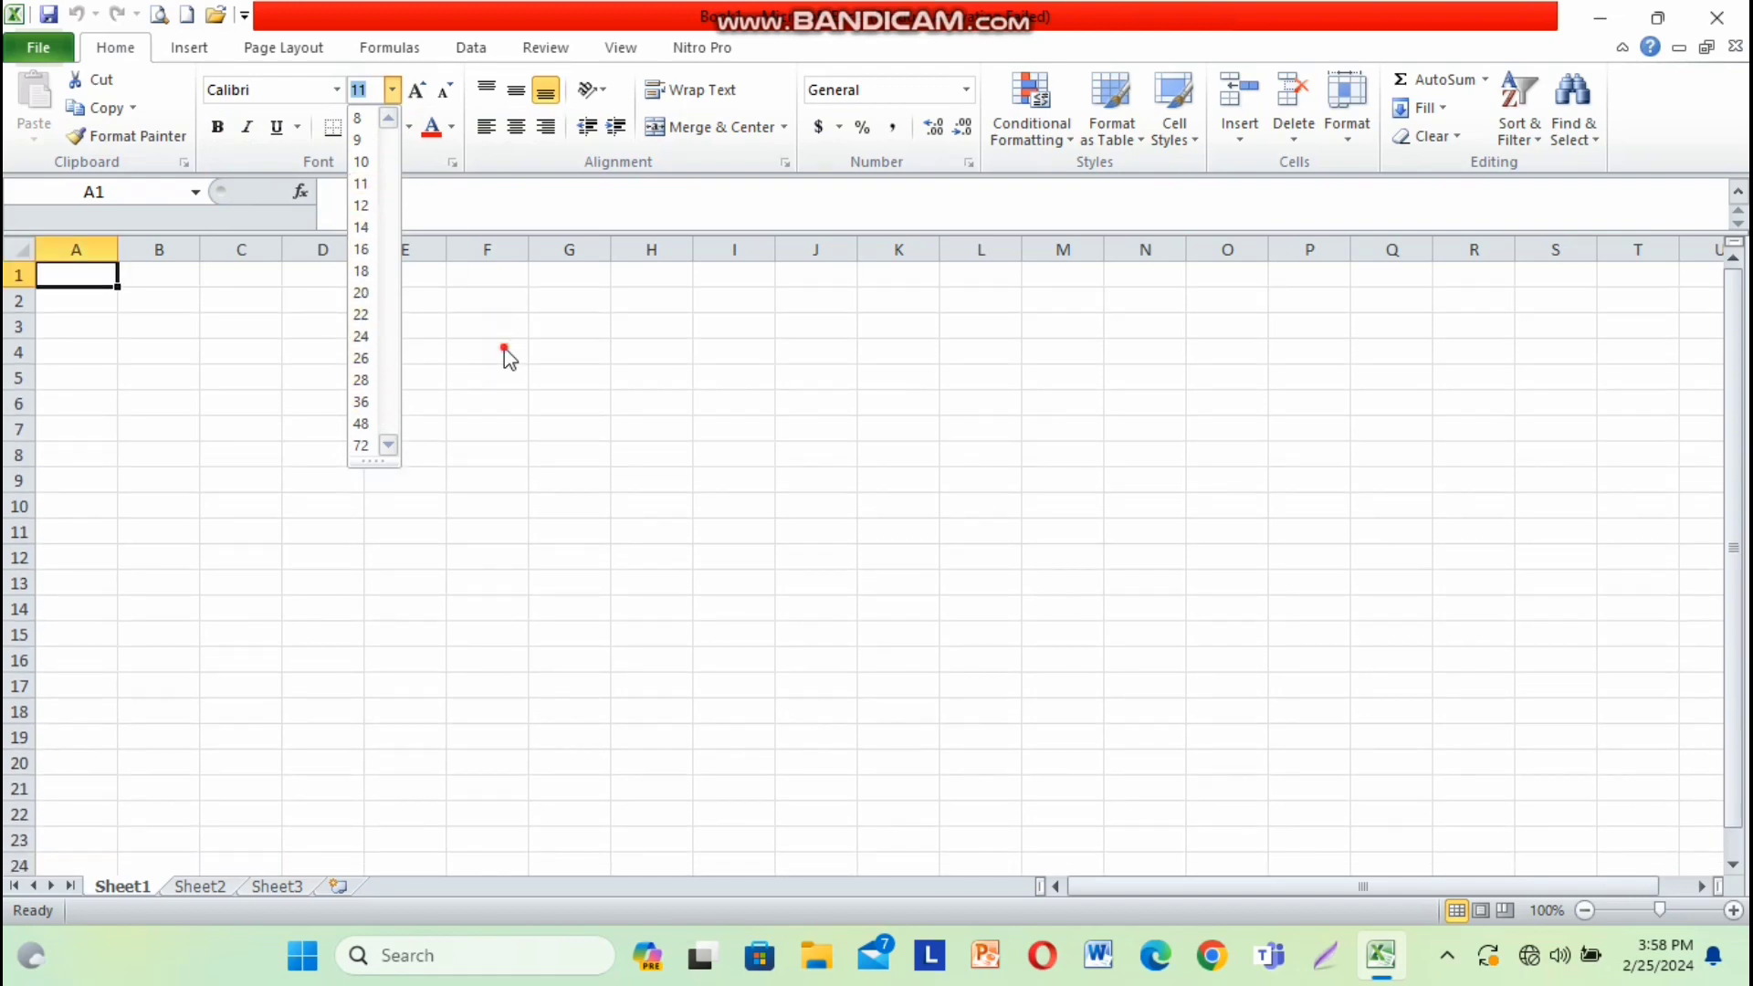
pyautogui.click(501, 352)
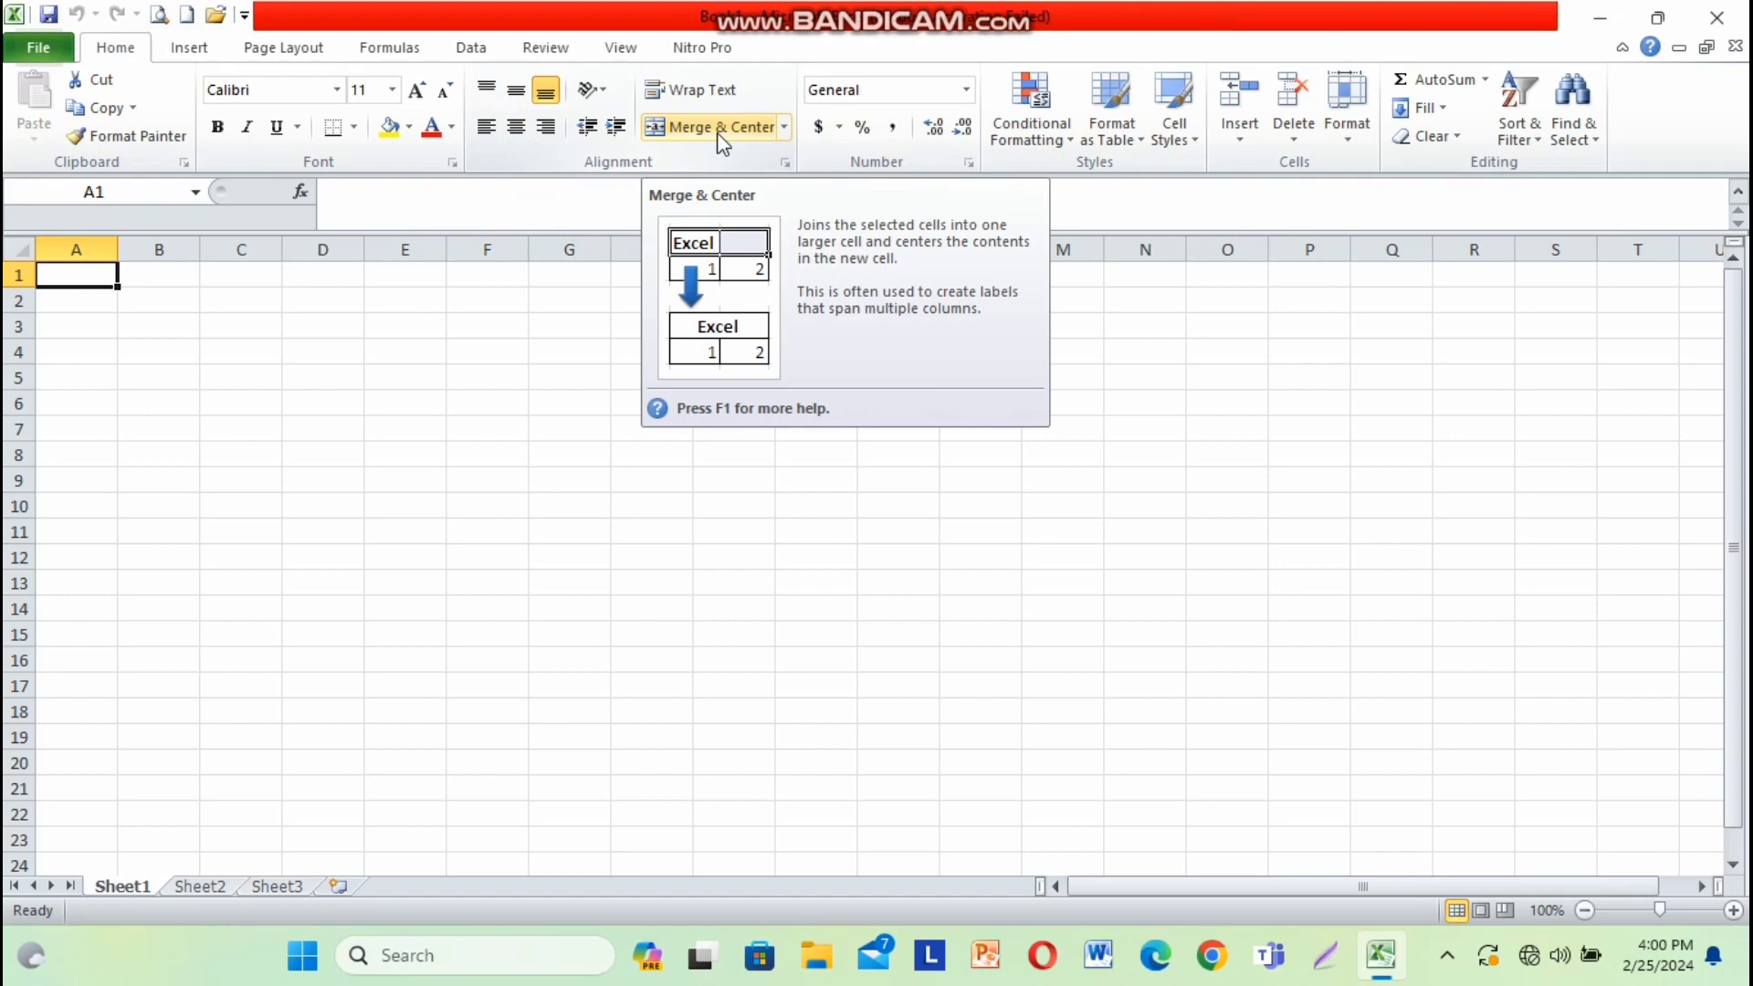
# - Examine the Insert commands and the gallery of available shapes
pyautogui.click(187, 53)
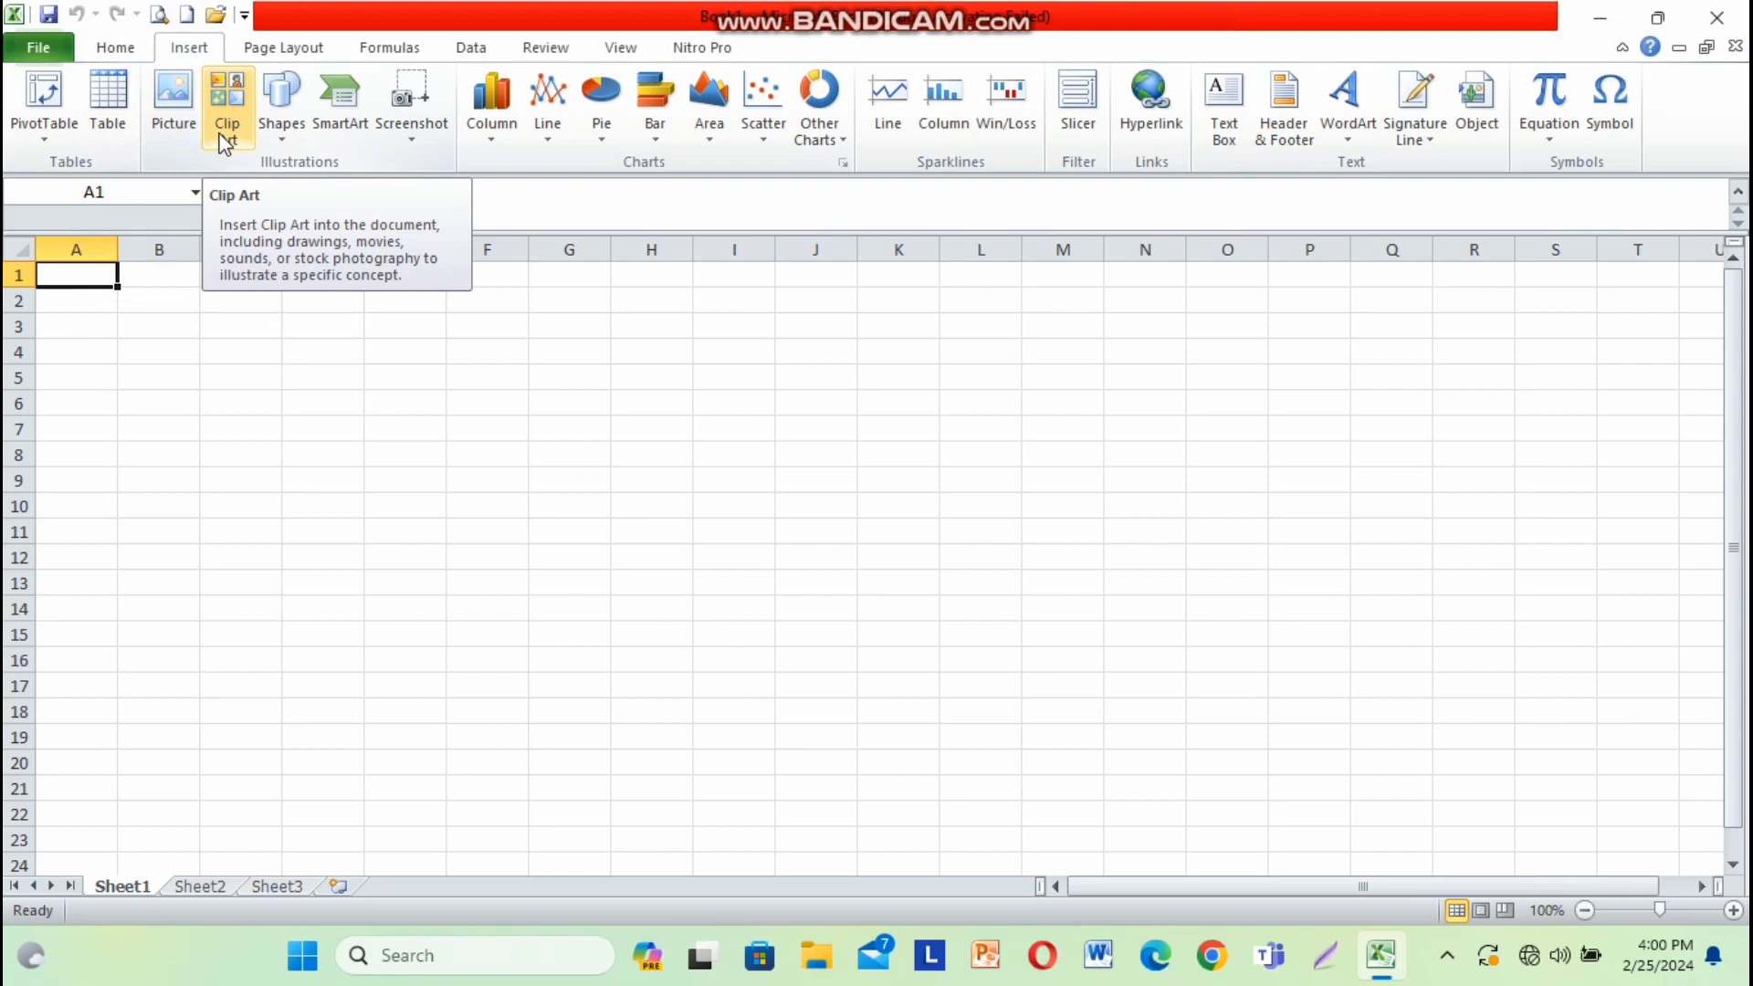
pyautogui.click(281, 142)
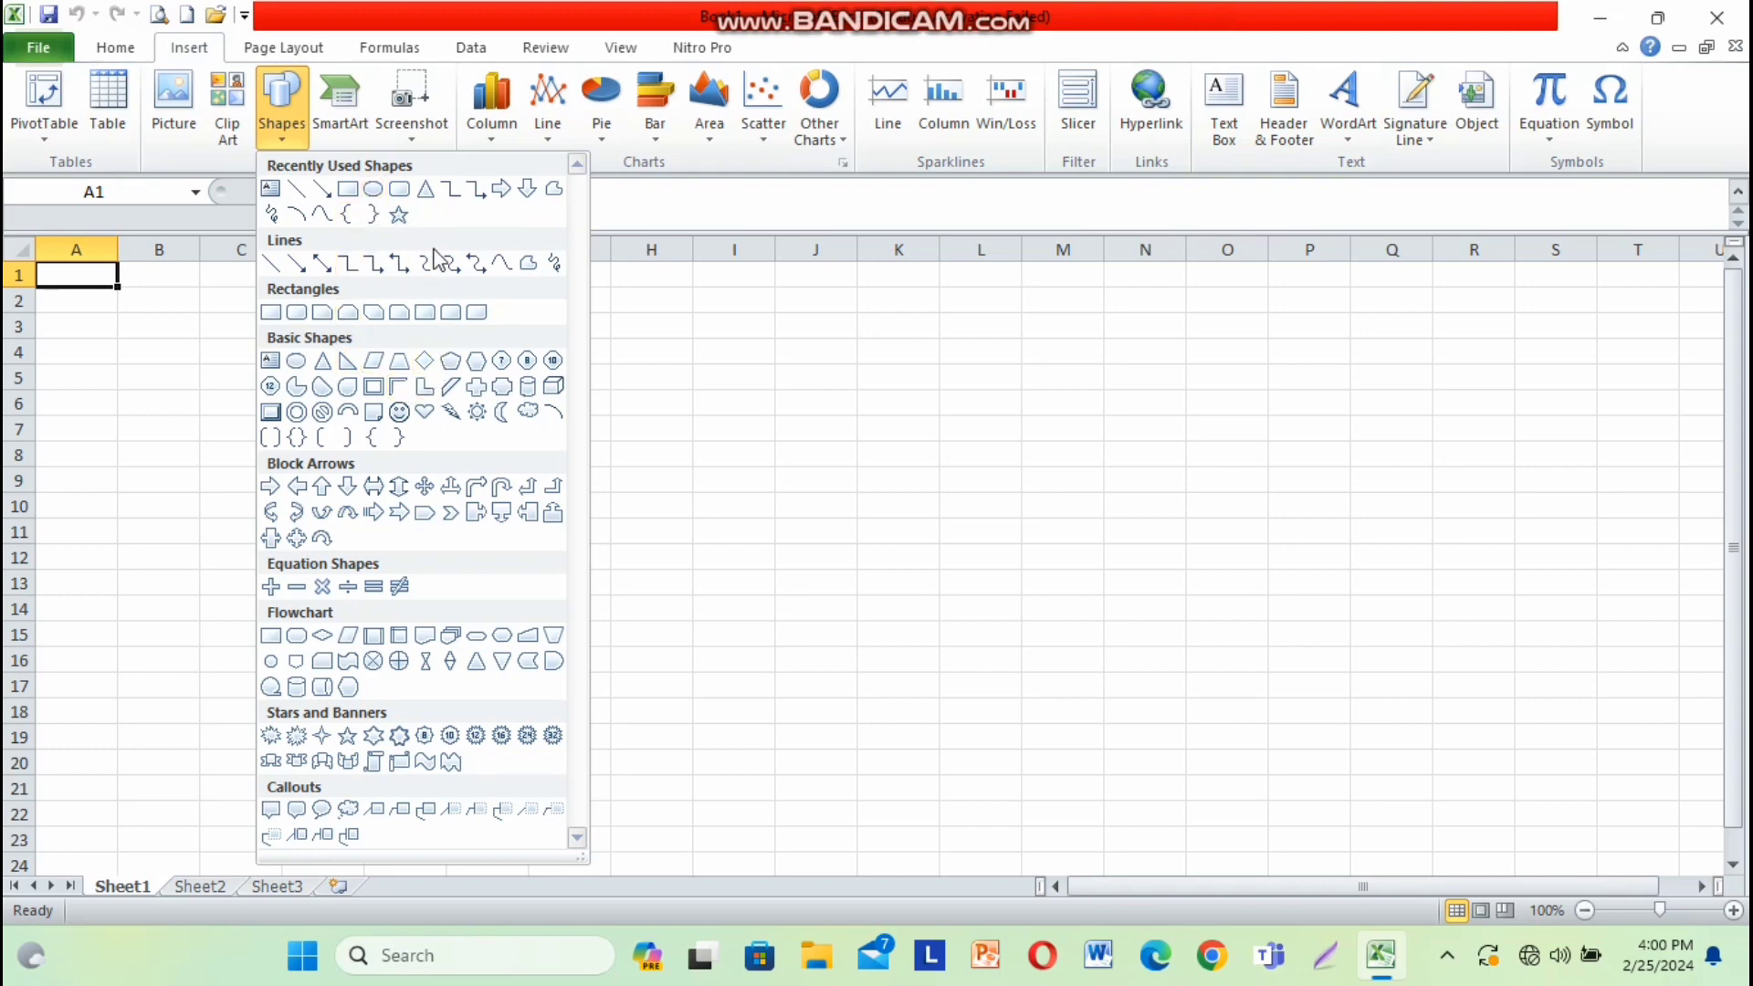
pyautogui.click(690, 325)
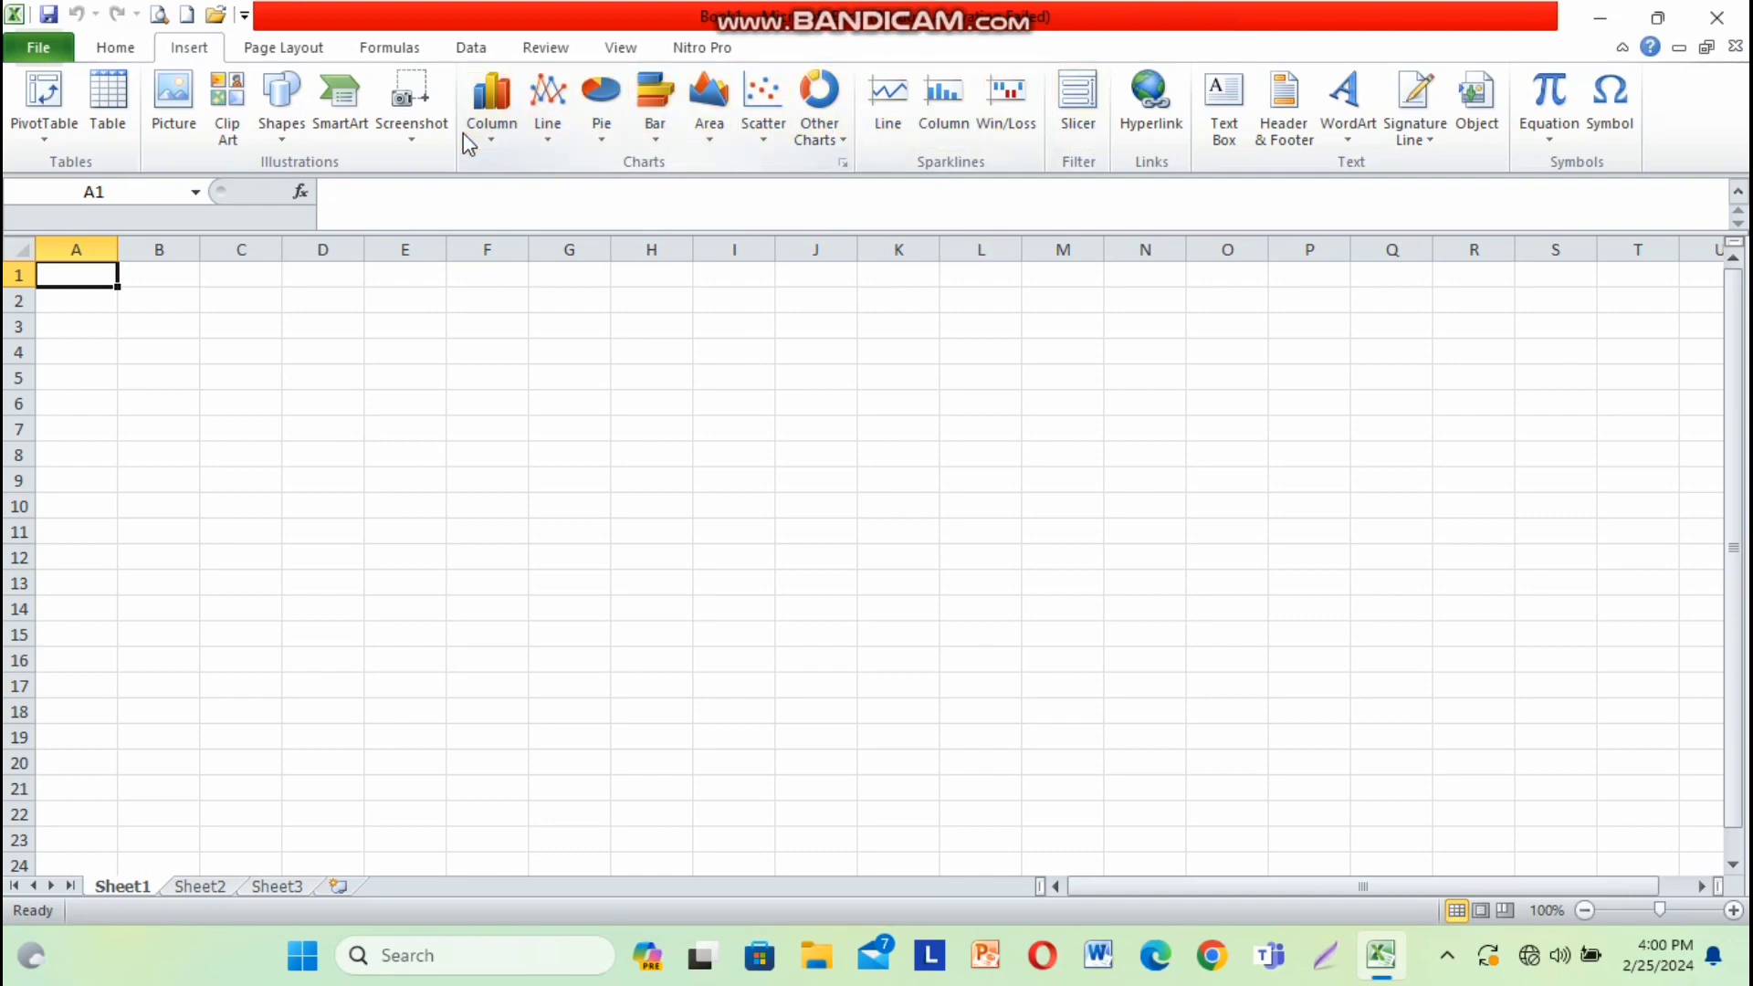
# - Set the worksheet's paper size to A4 210 x 297 mm in Page Setup, and review its margin settings
pyautogui.click(310, 56)
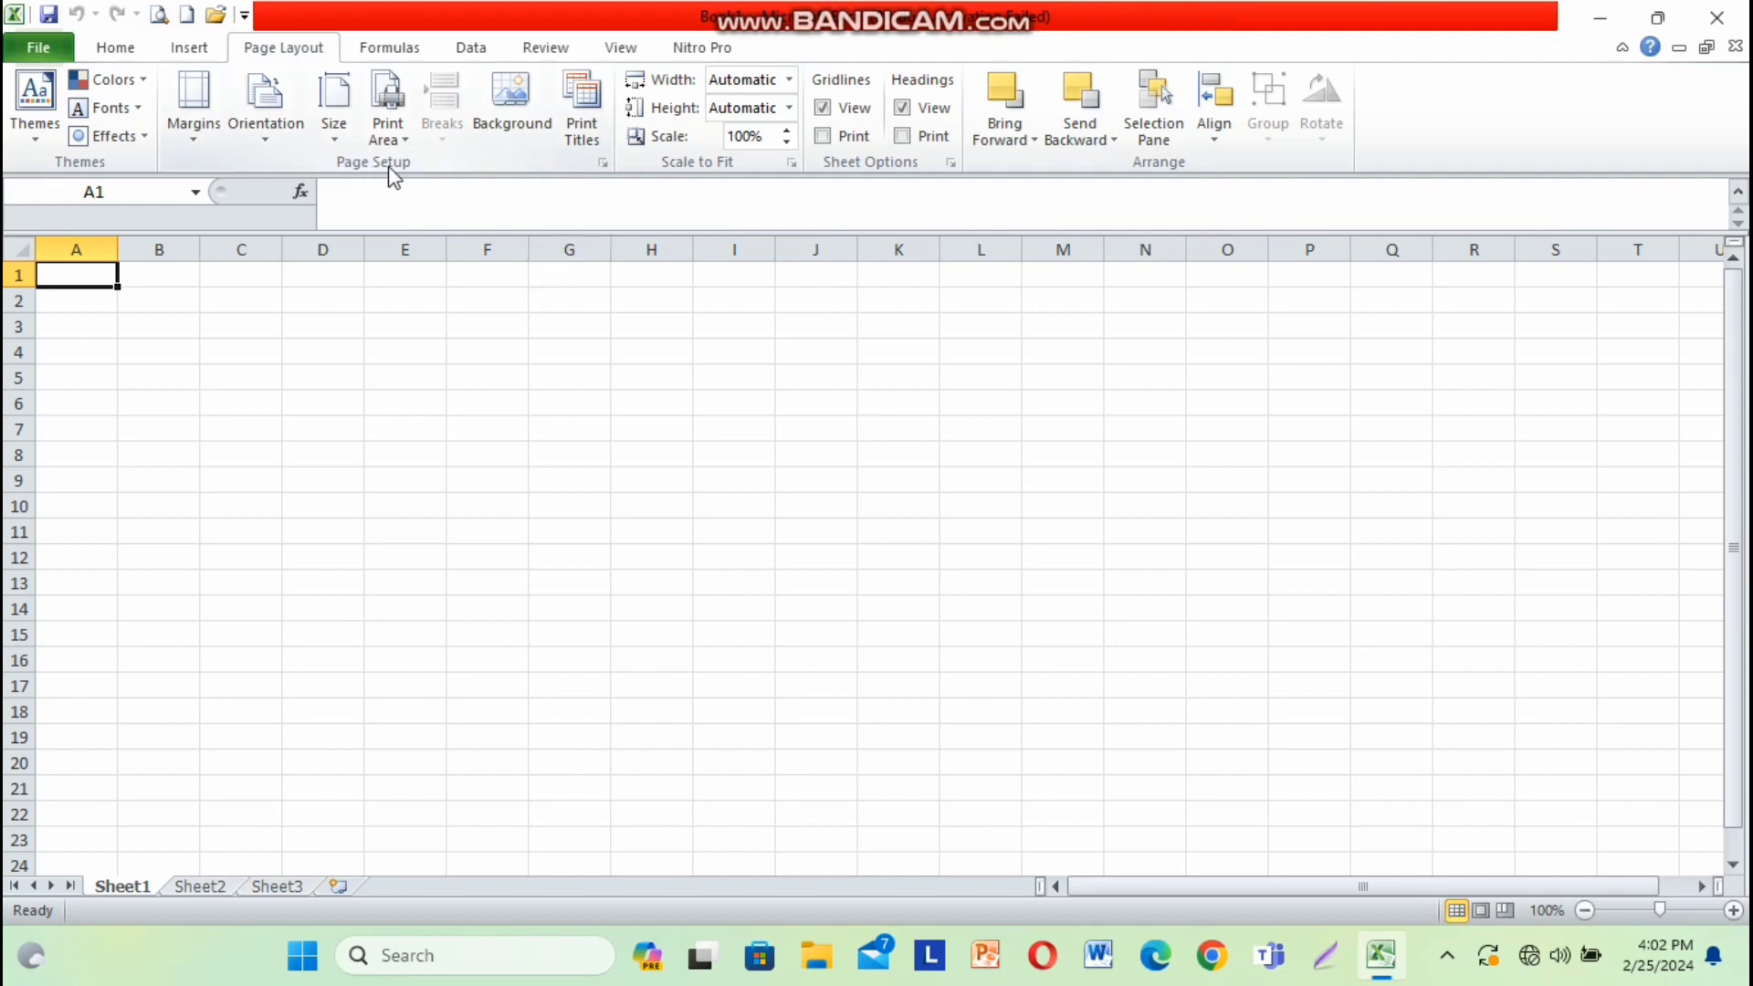
pyautogui.click(604, 165)
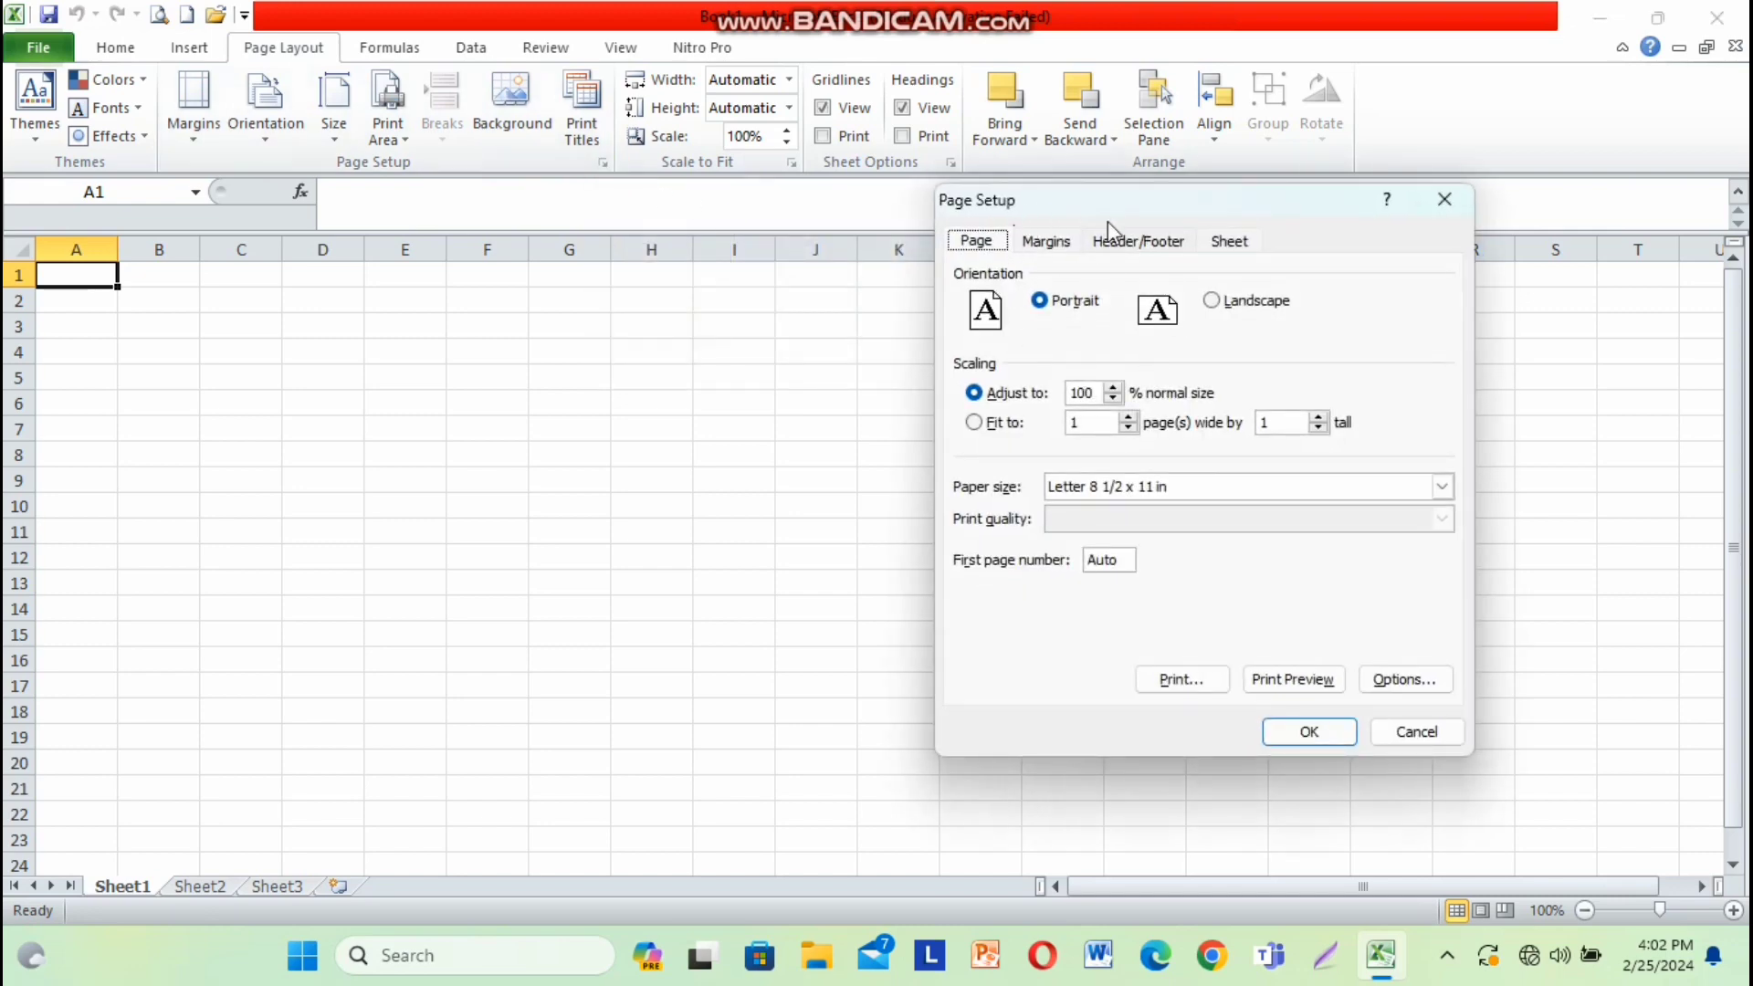
pyautogui.moveTo(1133, 212); pyautogui.dragTo(645, 224)
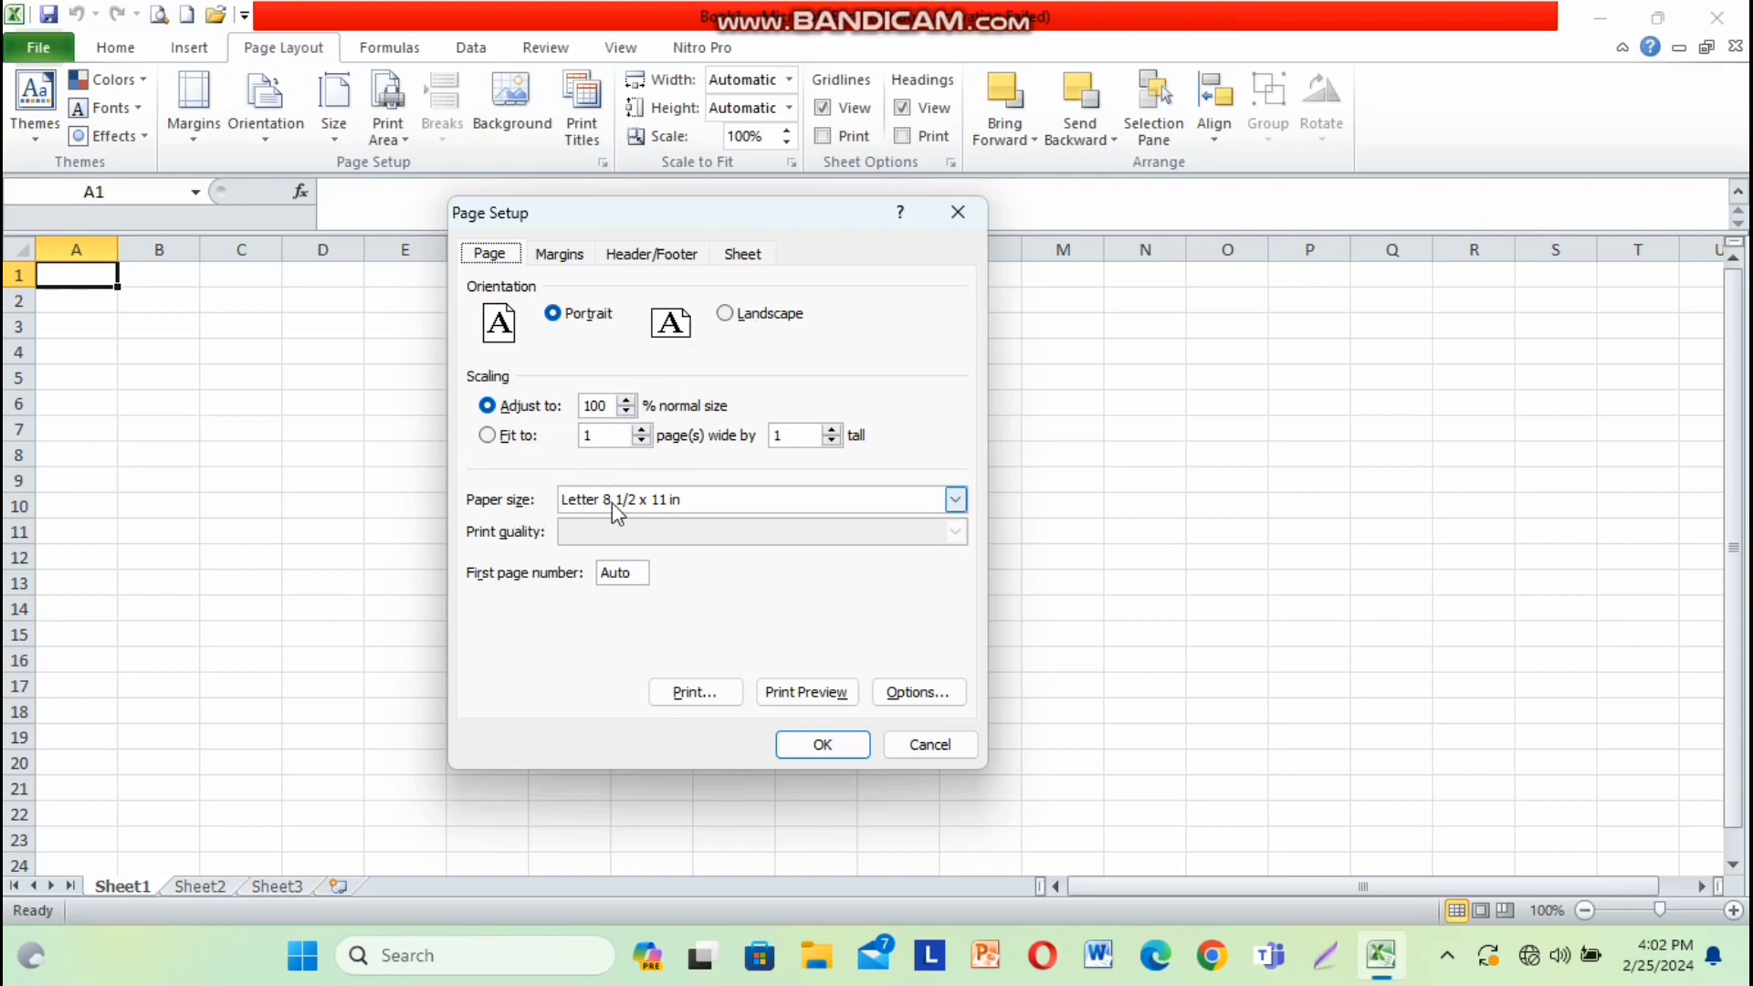
pyautogui.click(957, 500)
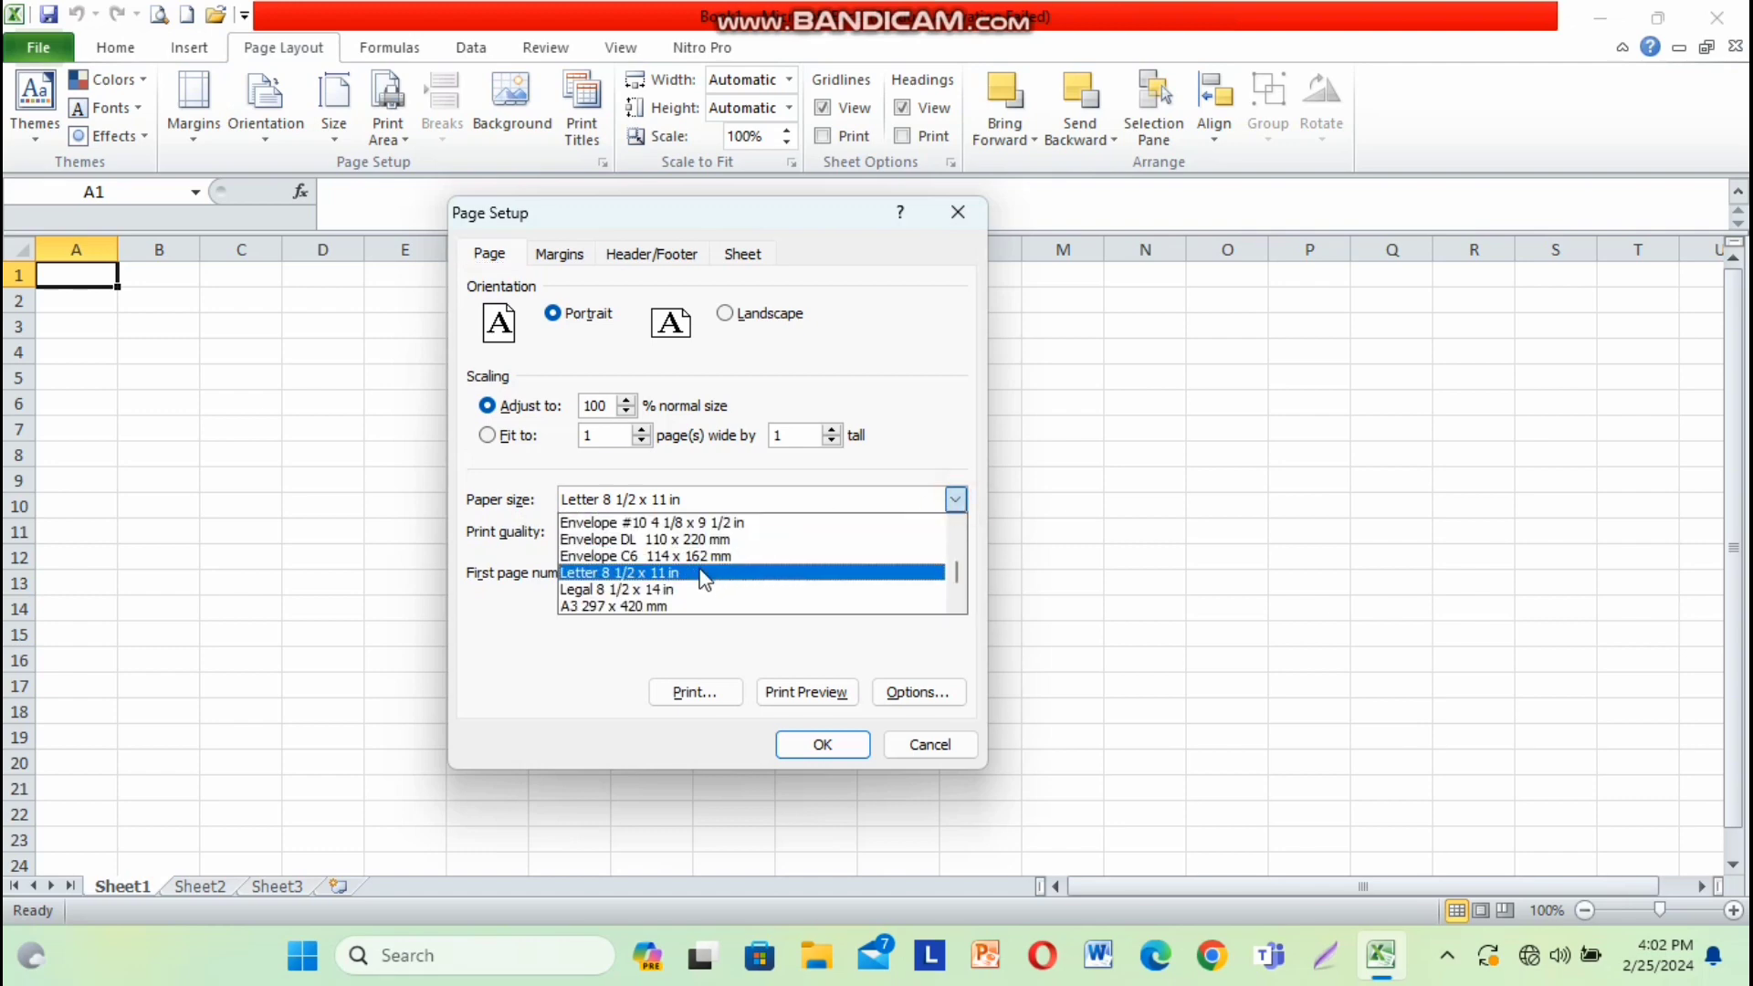
pyautogui.scroll(3, 705, 577)
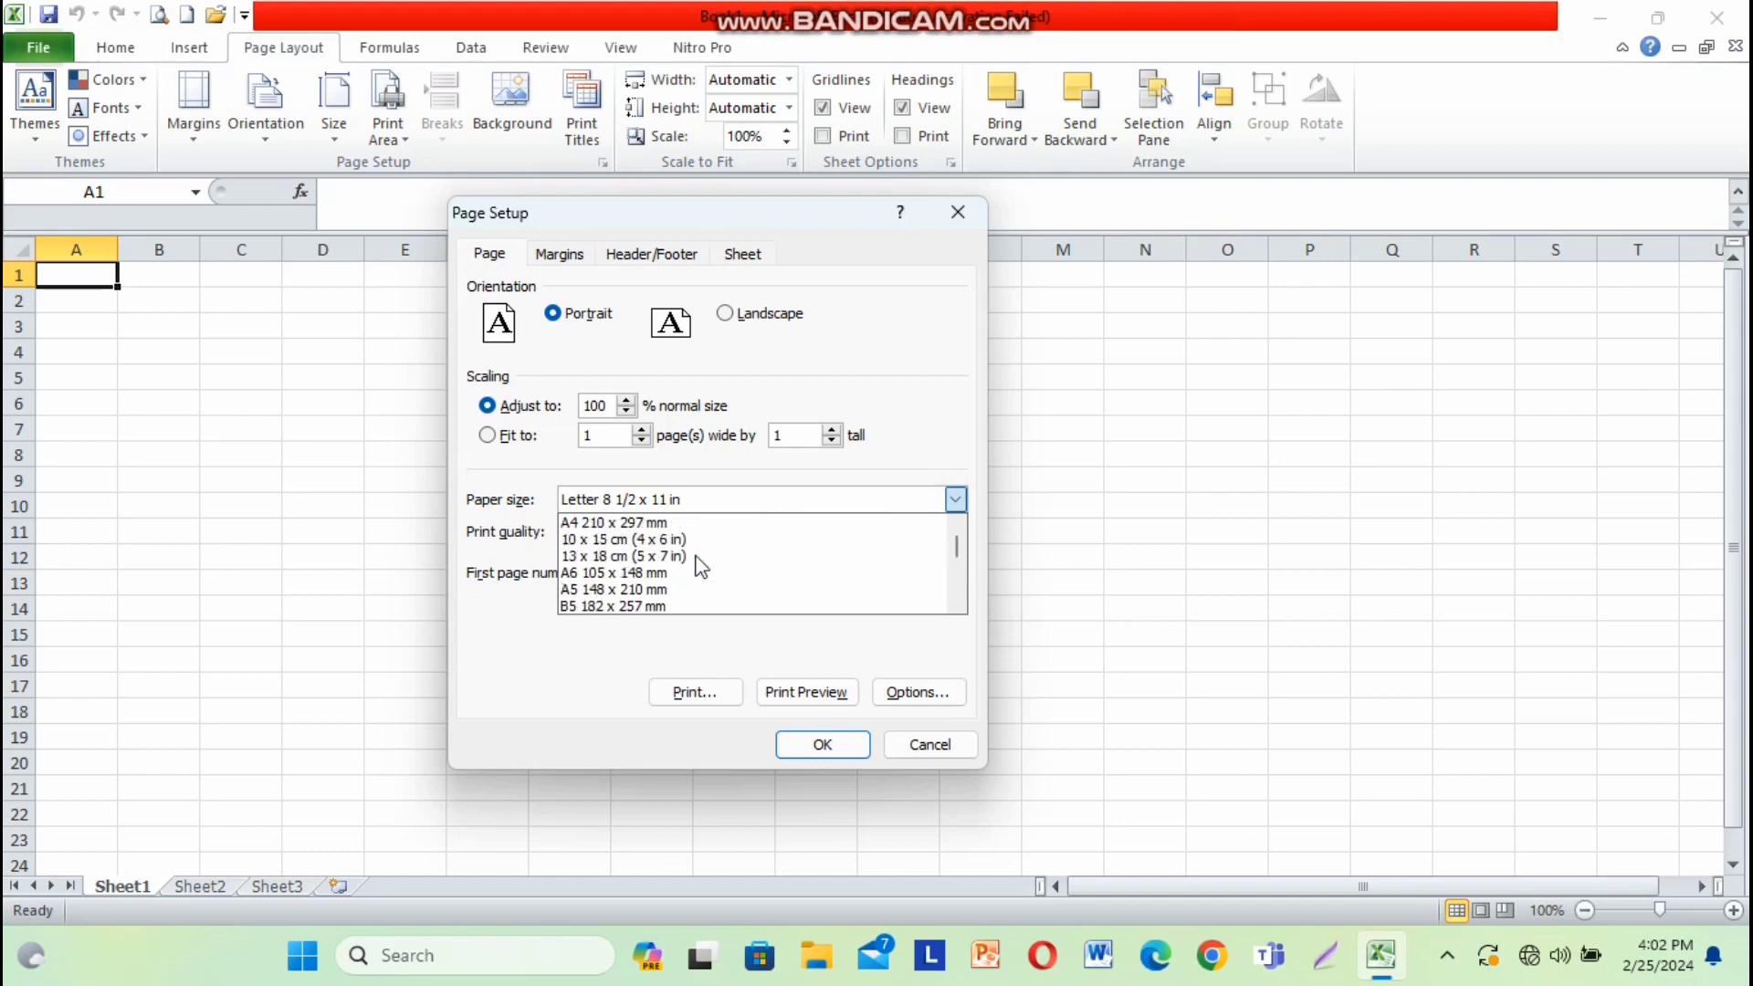
pyautogui.click(635, 521)
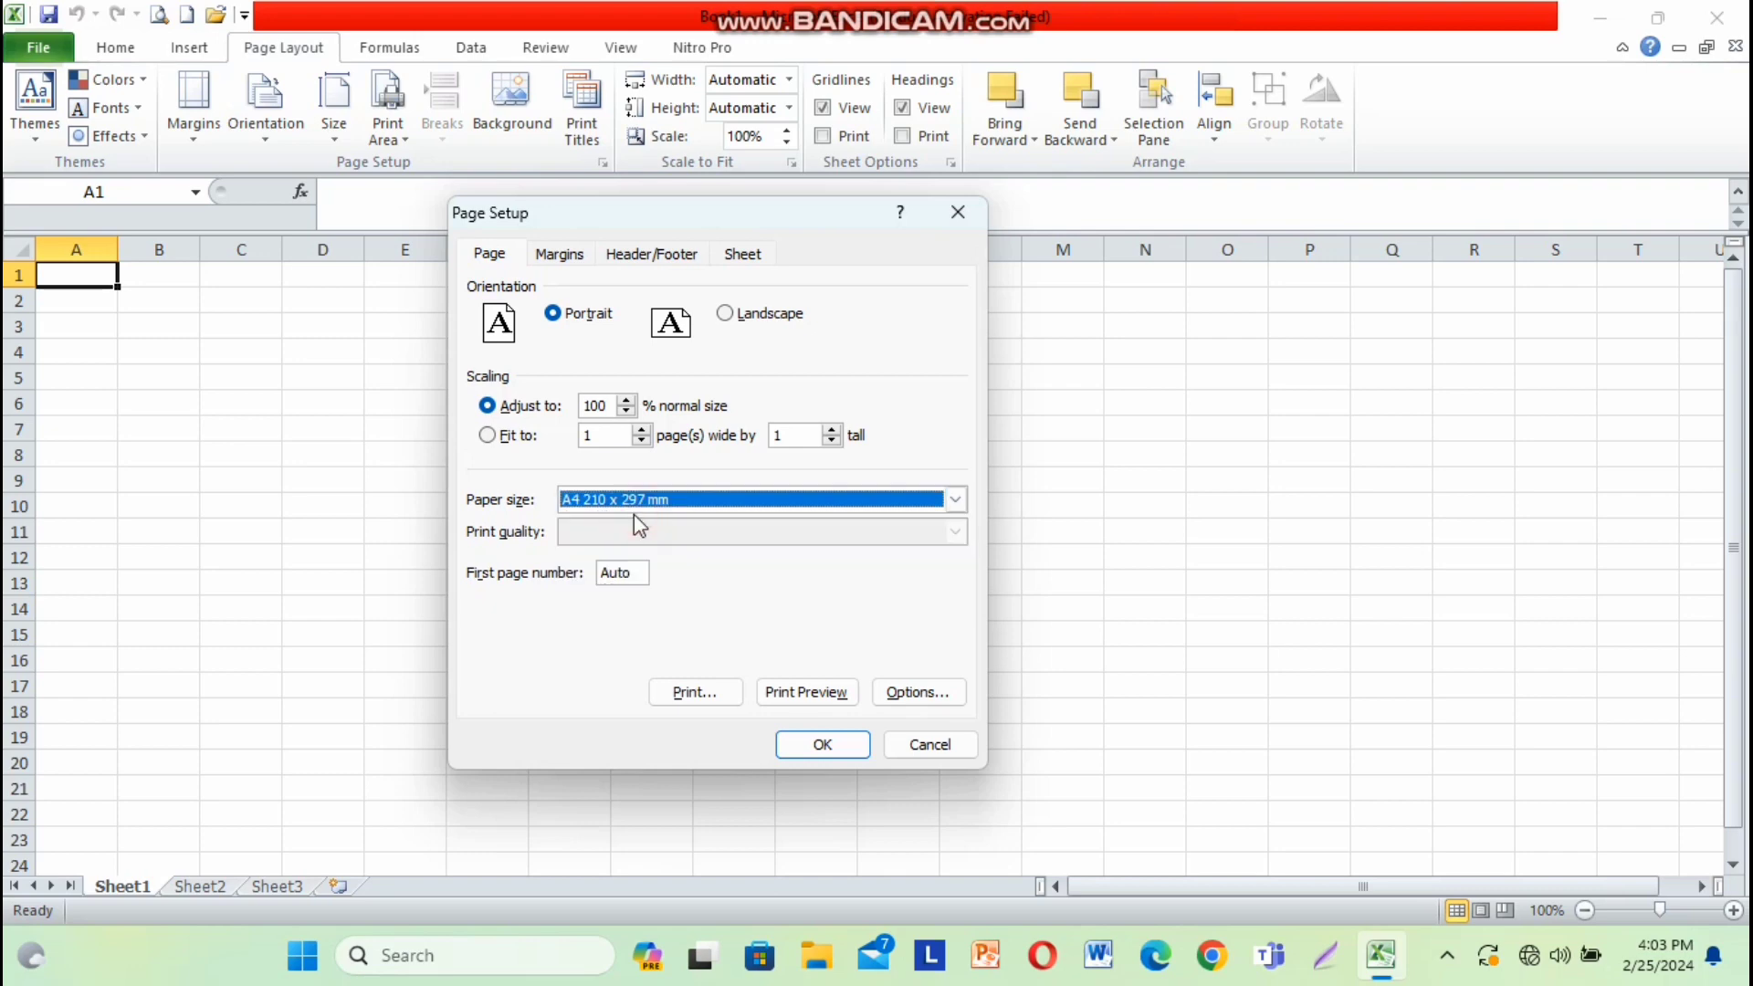
pyautogui.click(574, 258)
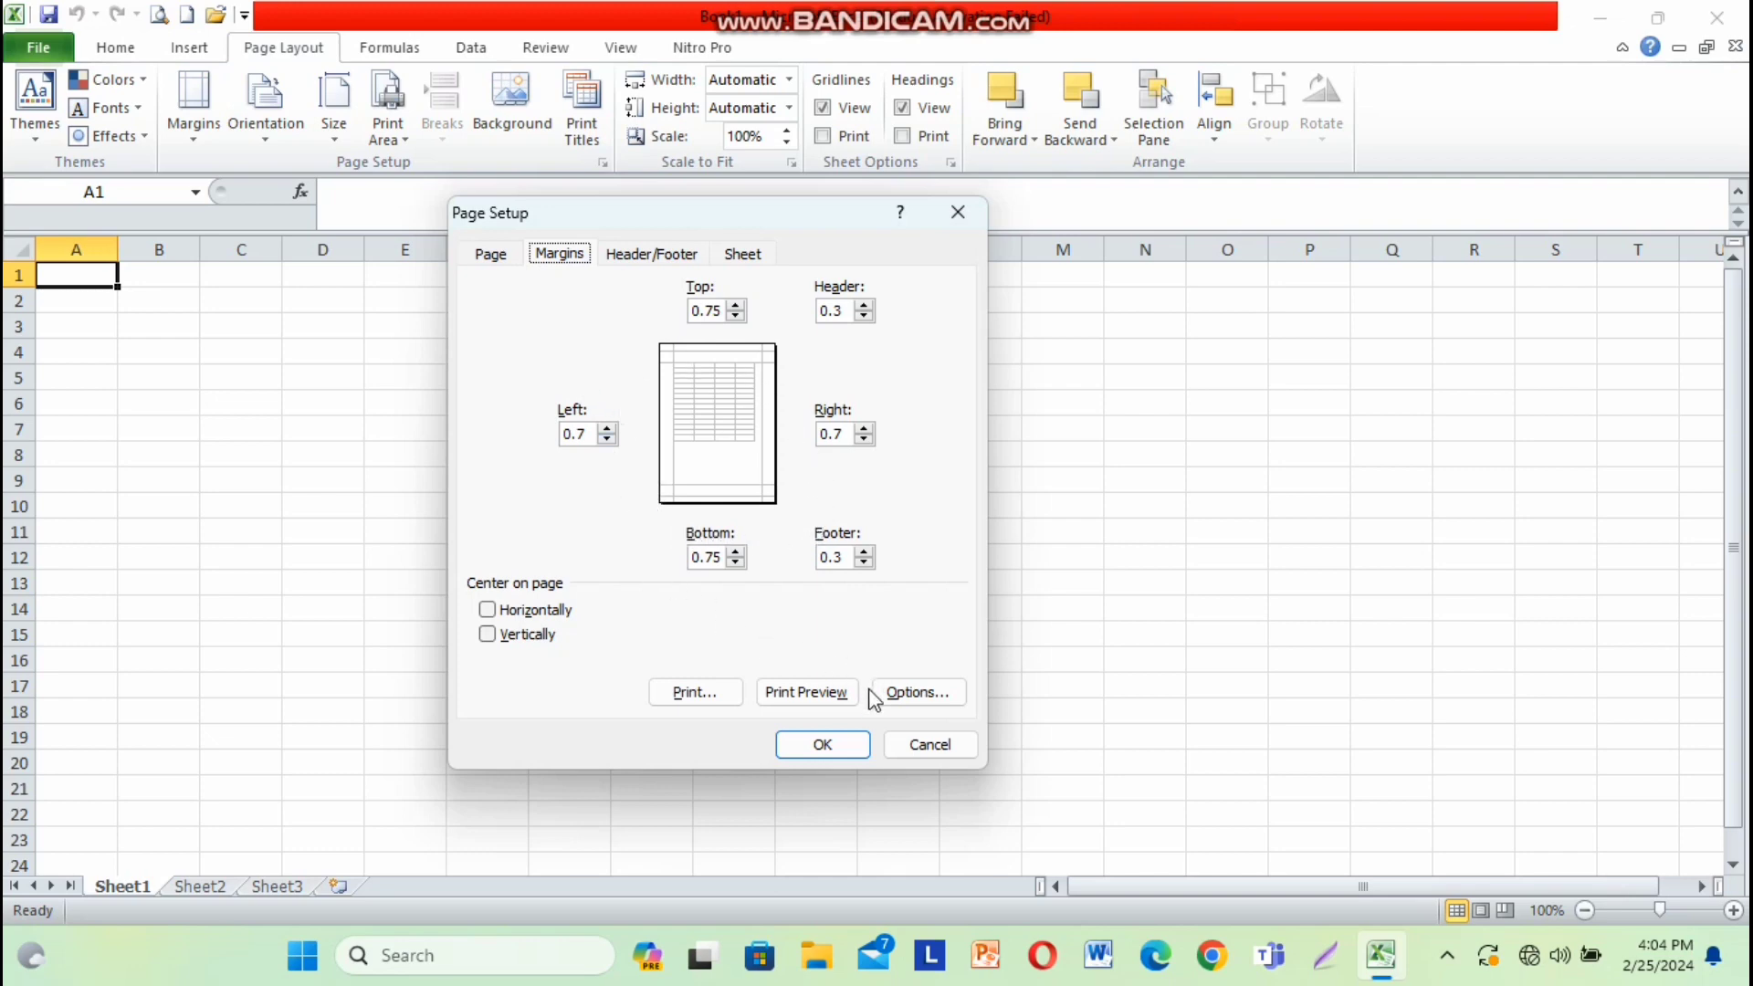
pyautogui.click(846, 744)
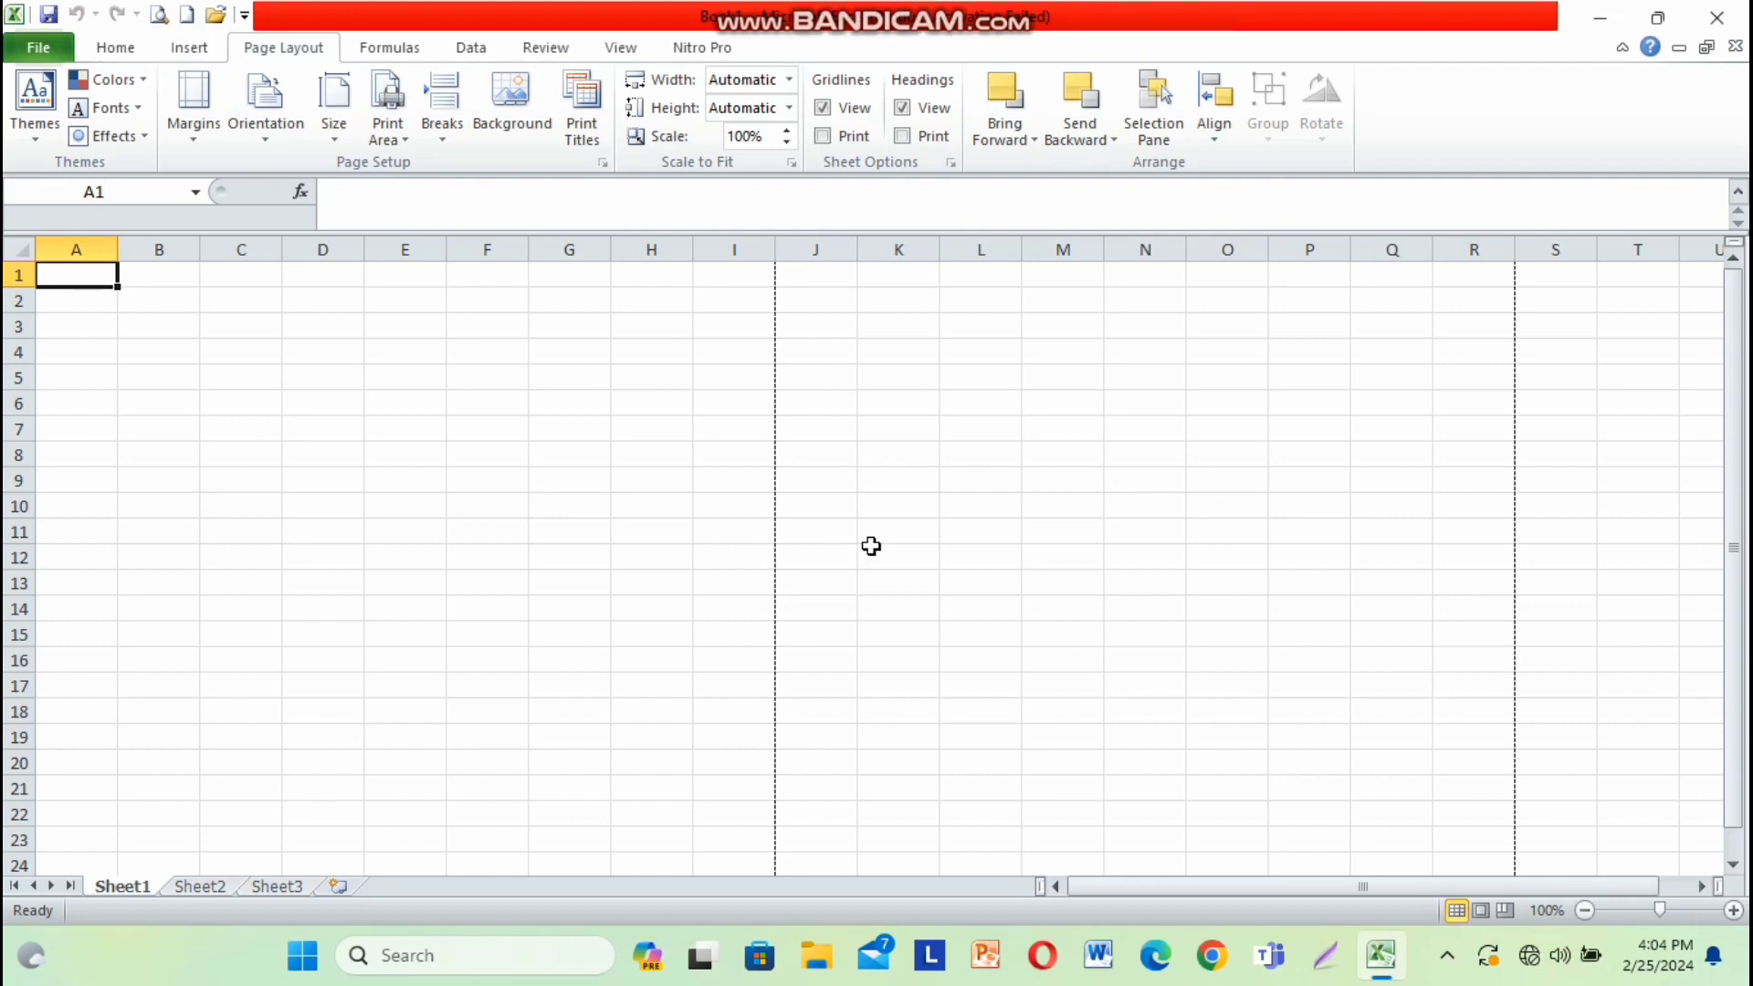
# - Examine the page-break lines that divide the sheet into printed pages, and return to the Home commands
pyautogui.scroll(-12, 871, 547)
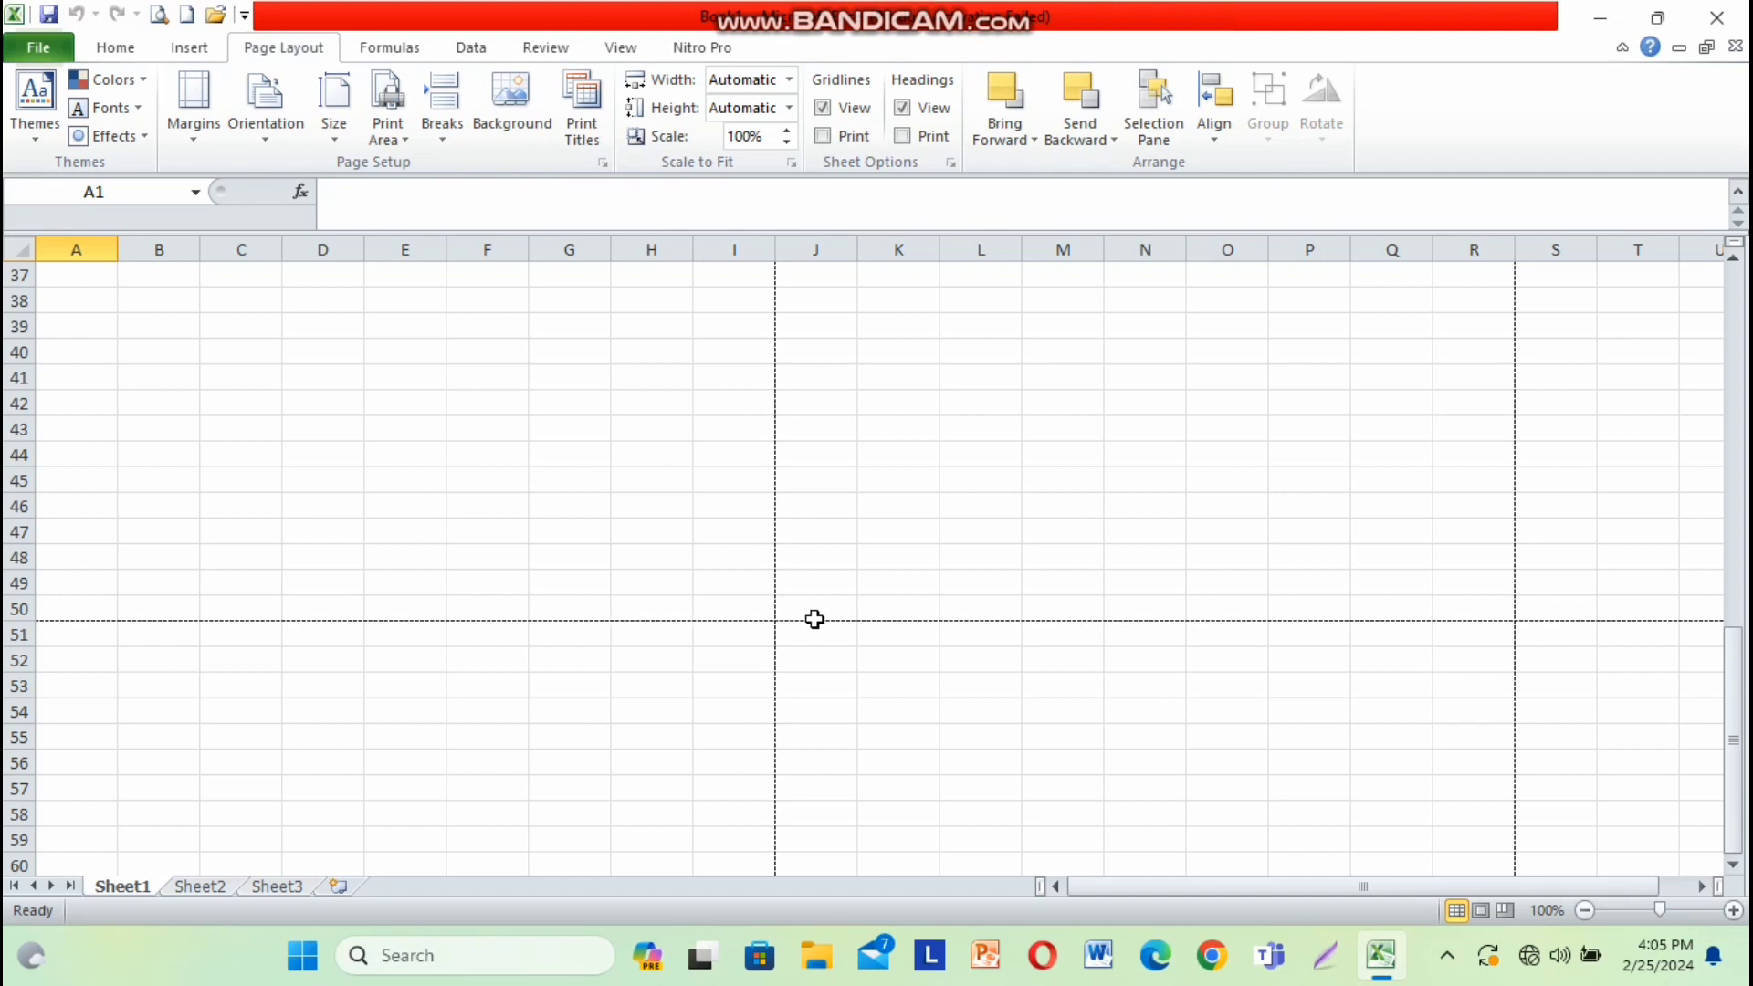
pyautogui.scroll(12, 857, 518)
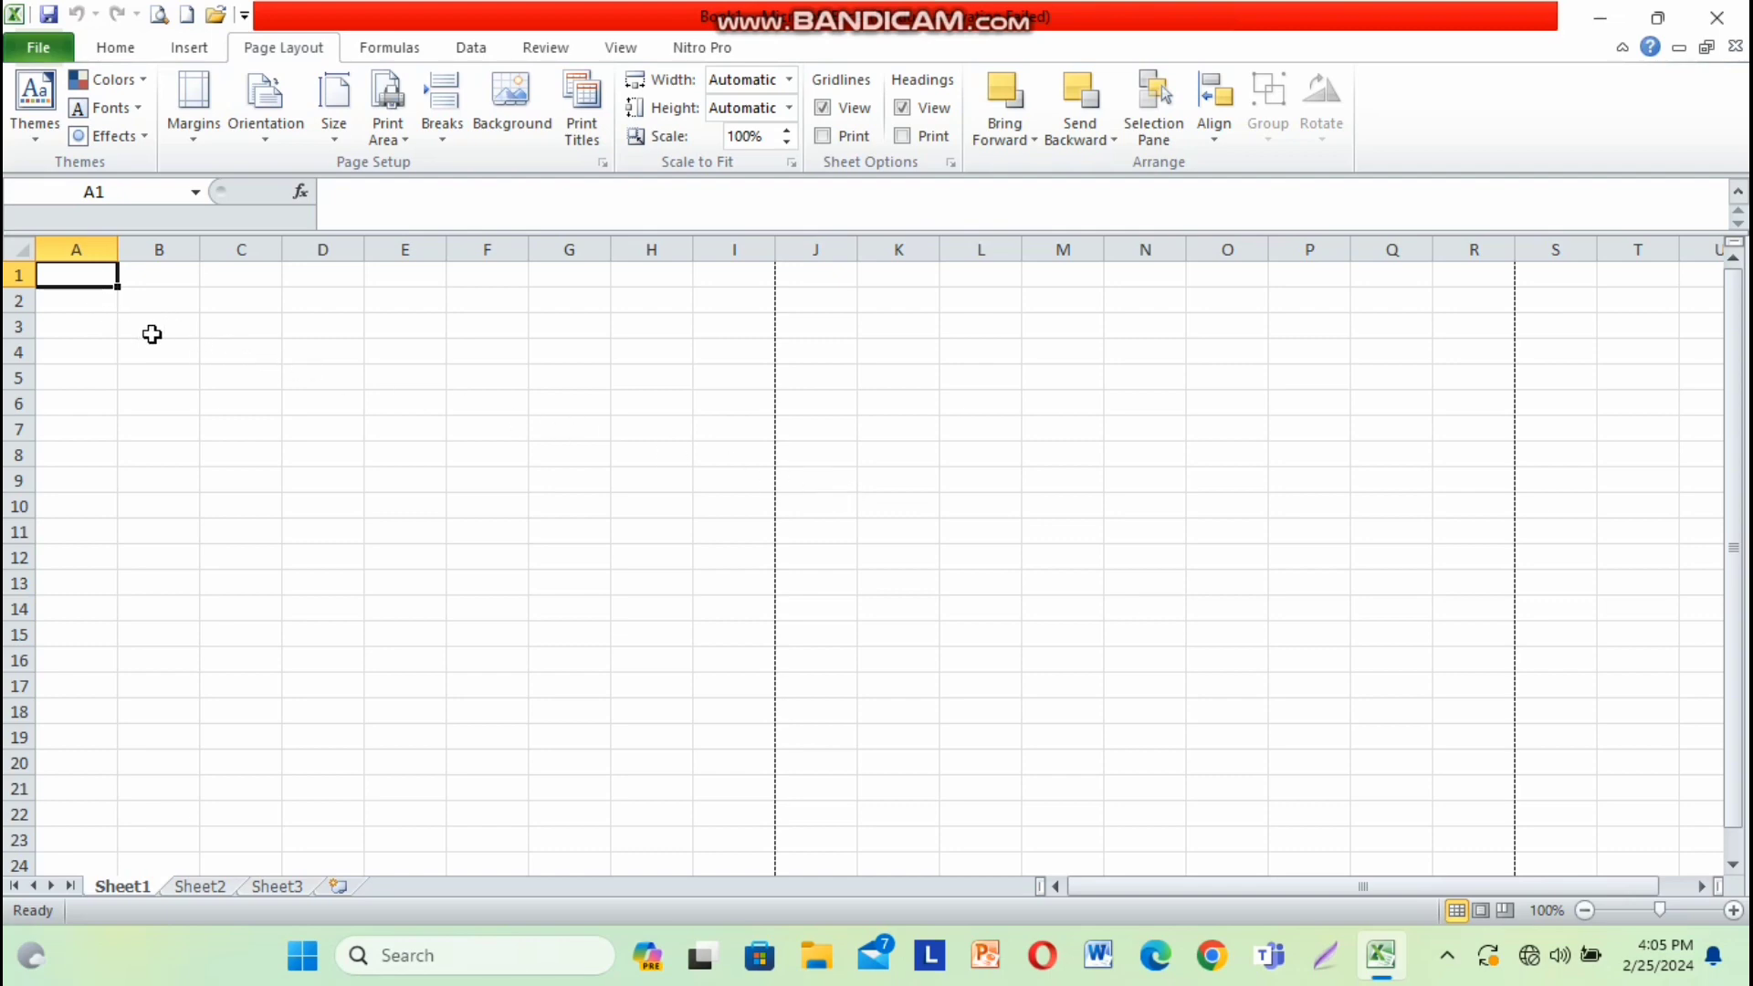
pyautogui.click(105, 45)
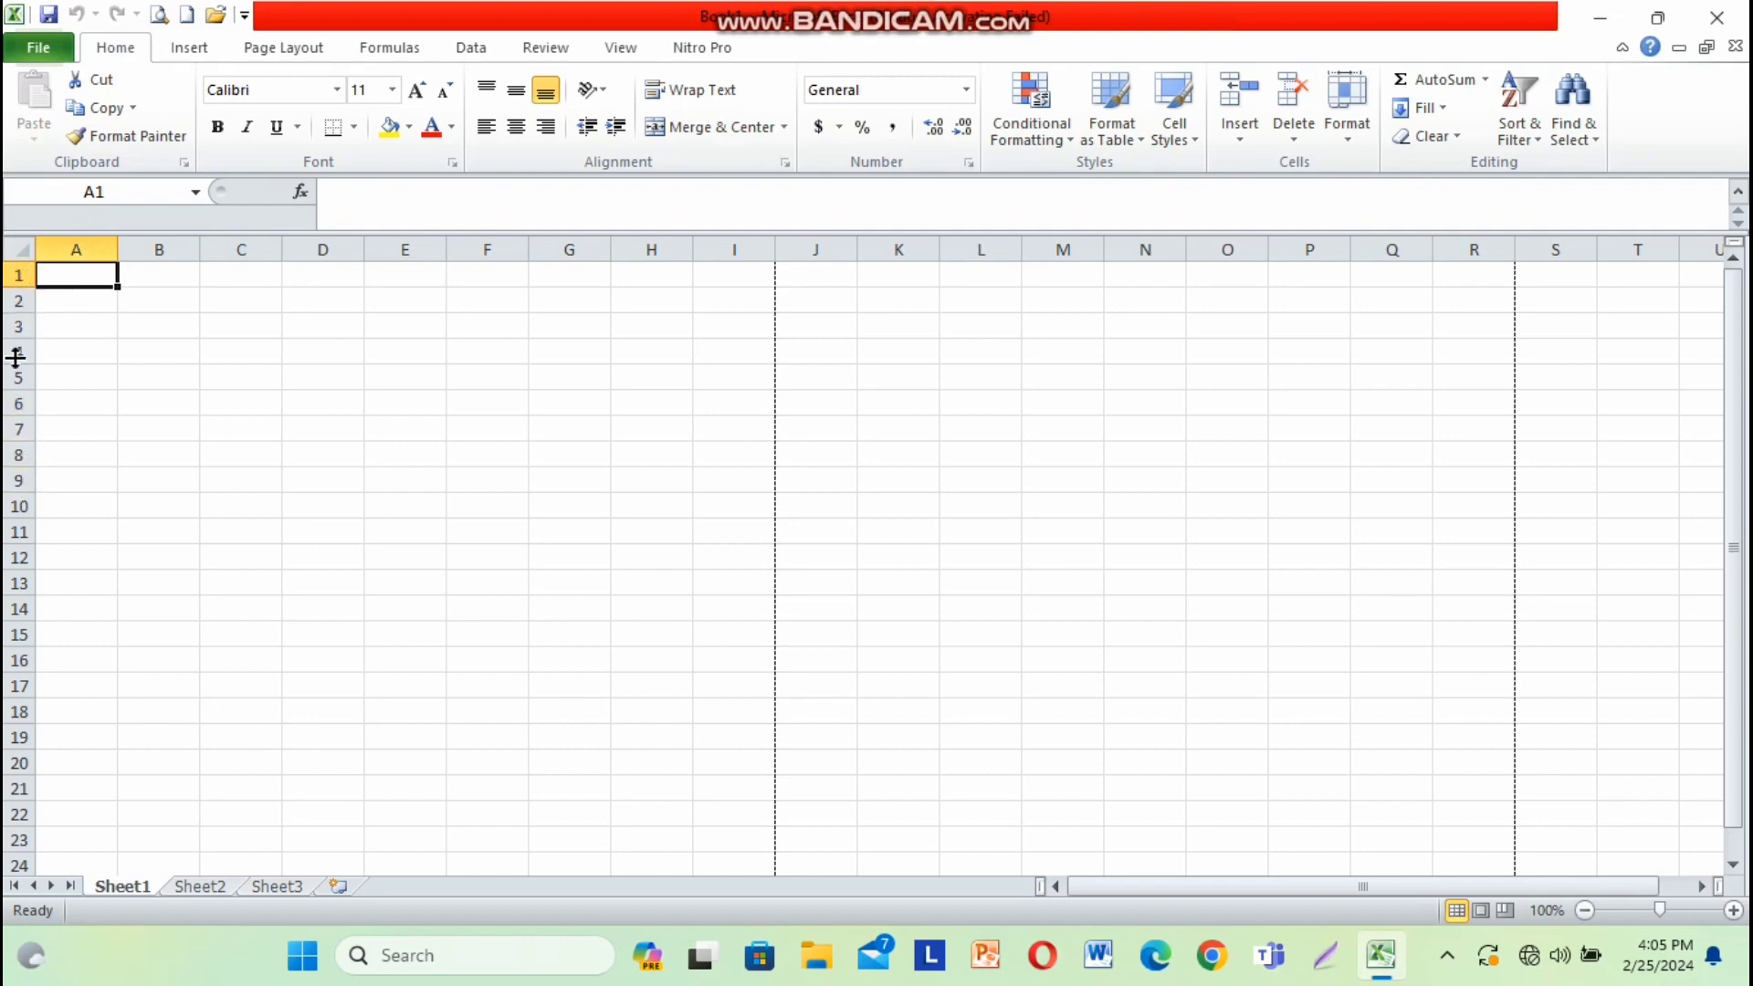
# - Select cells B4, C3 and A5 in turn to check their references, and place the cursor in the formula bar
pyautogui.click(183, 355)
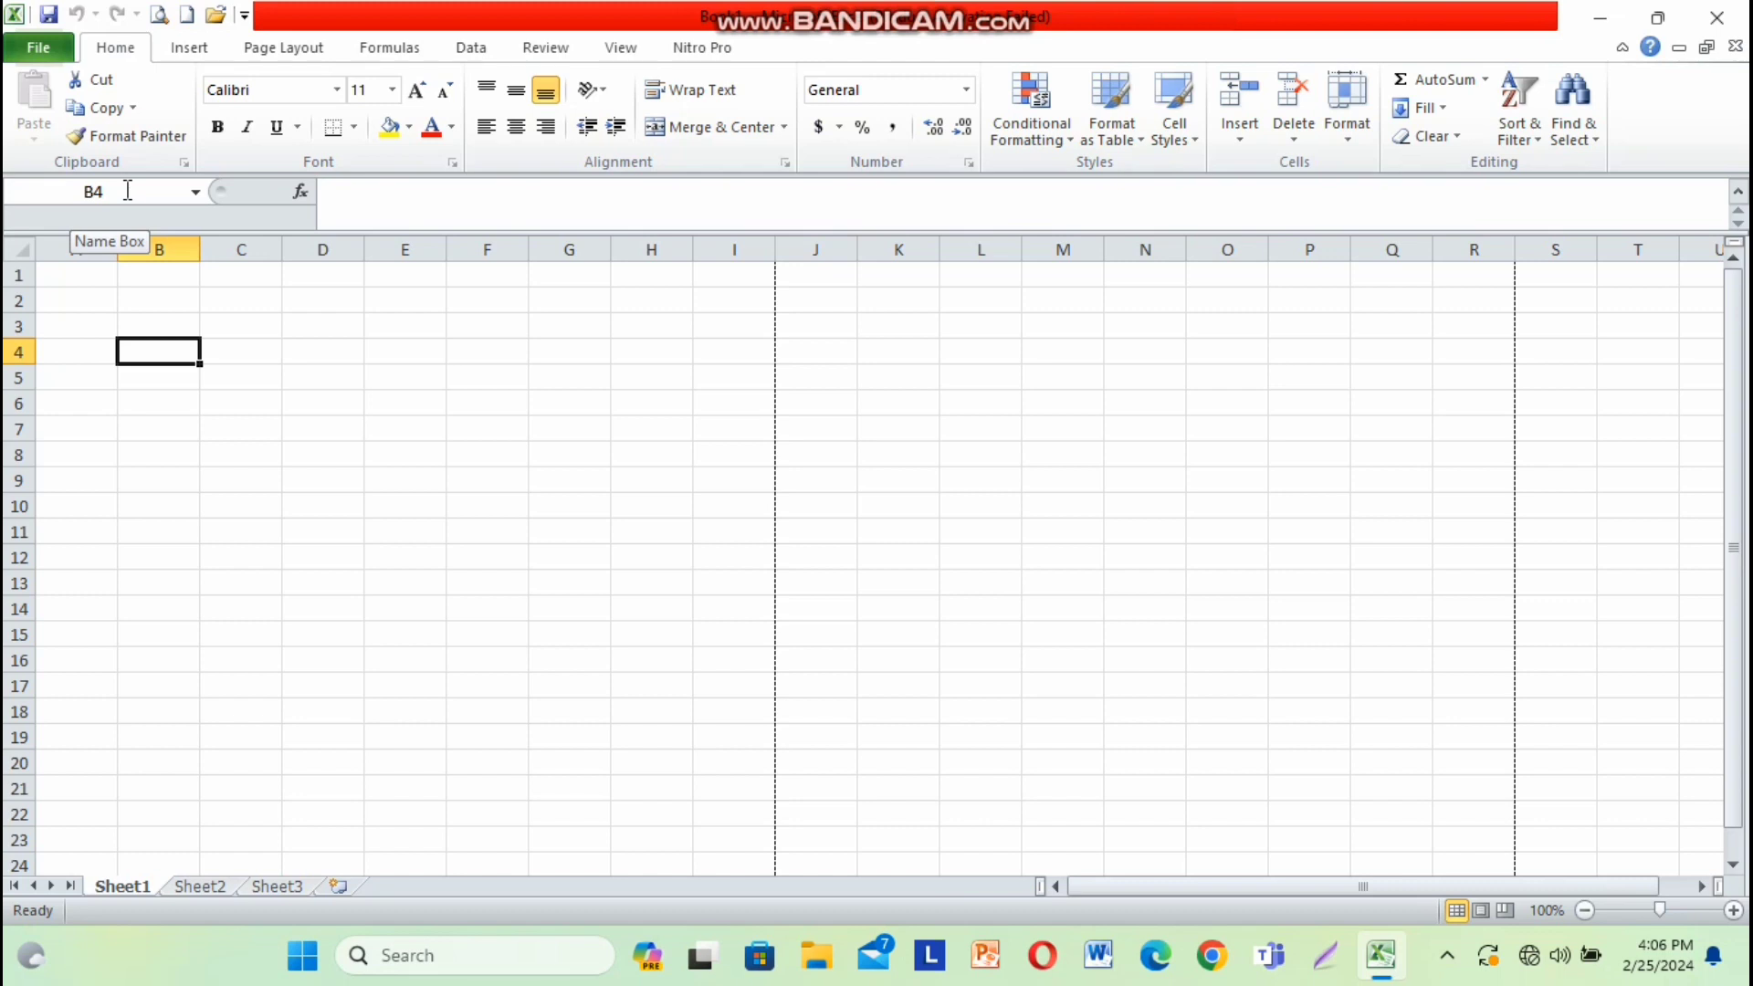
pyautogui.click(274, 326)
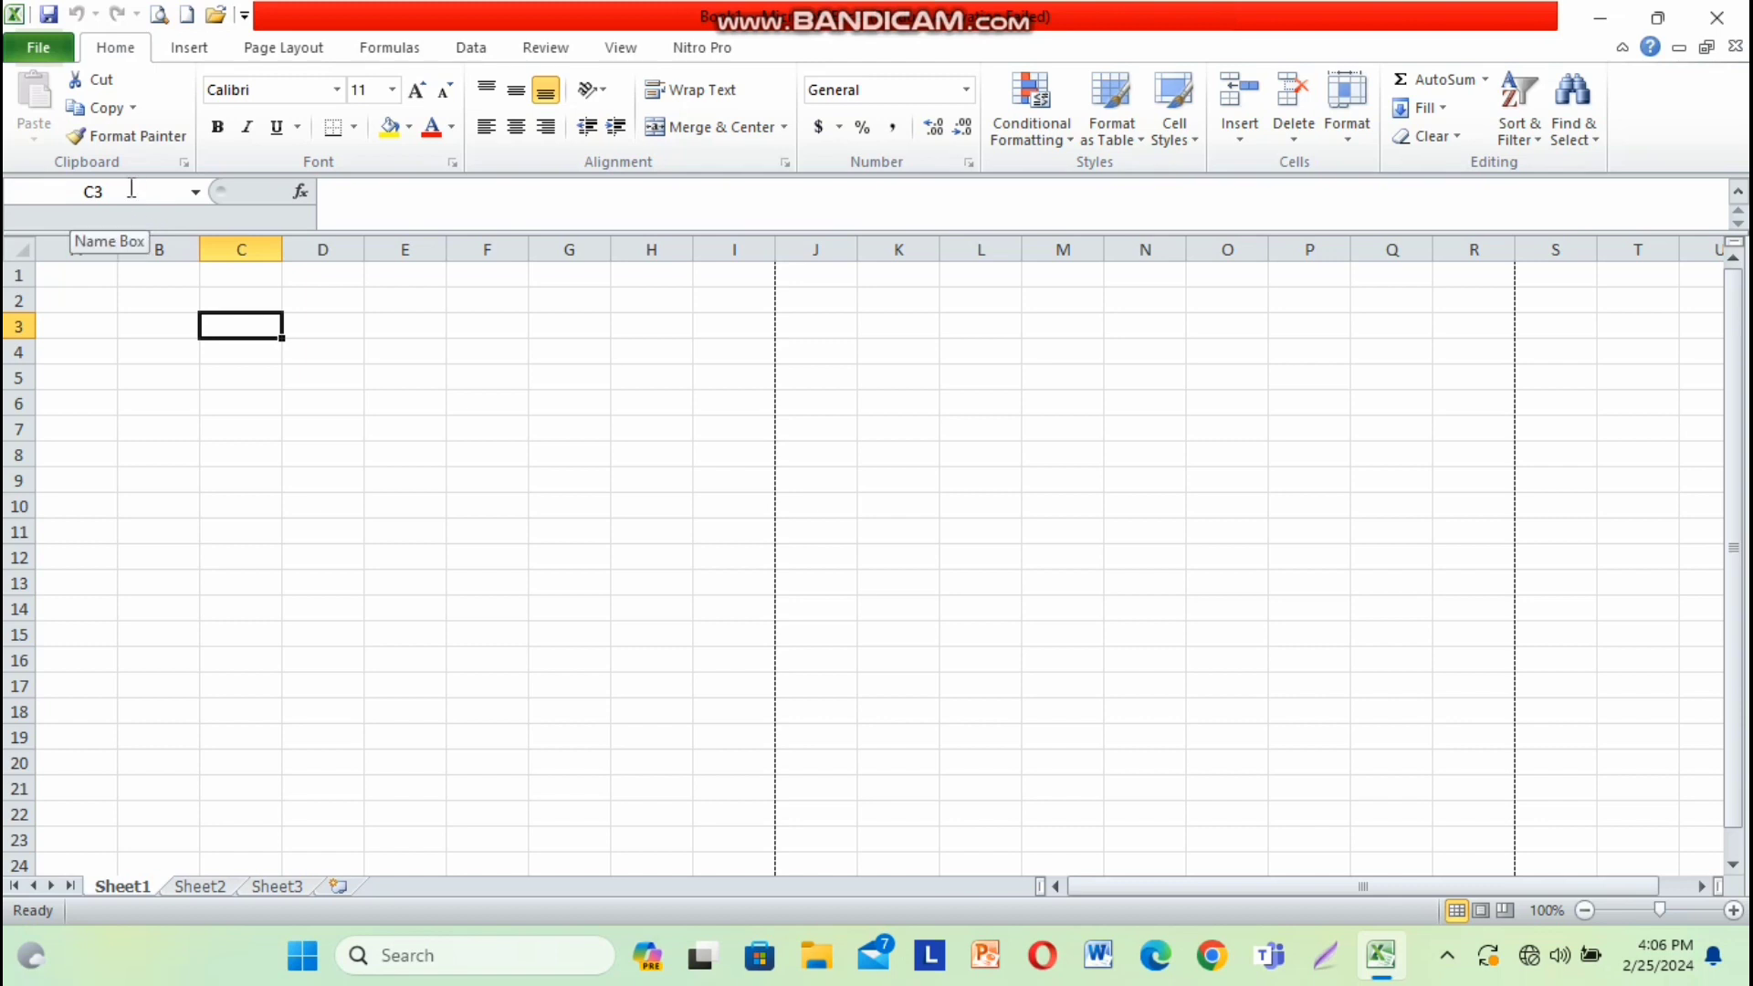
pyautogui.click(94, 375)
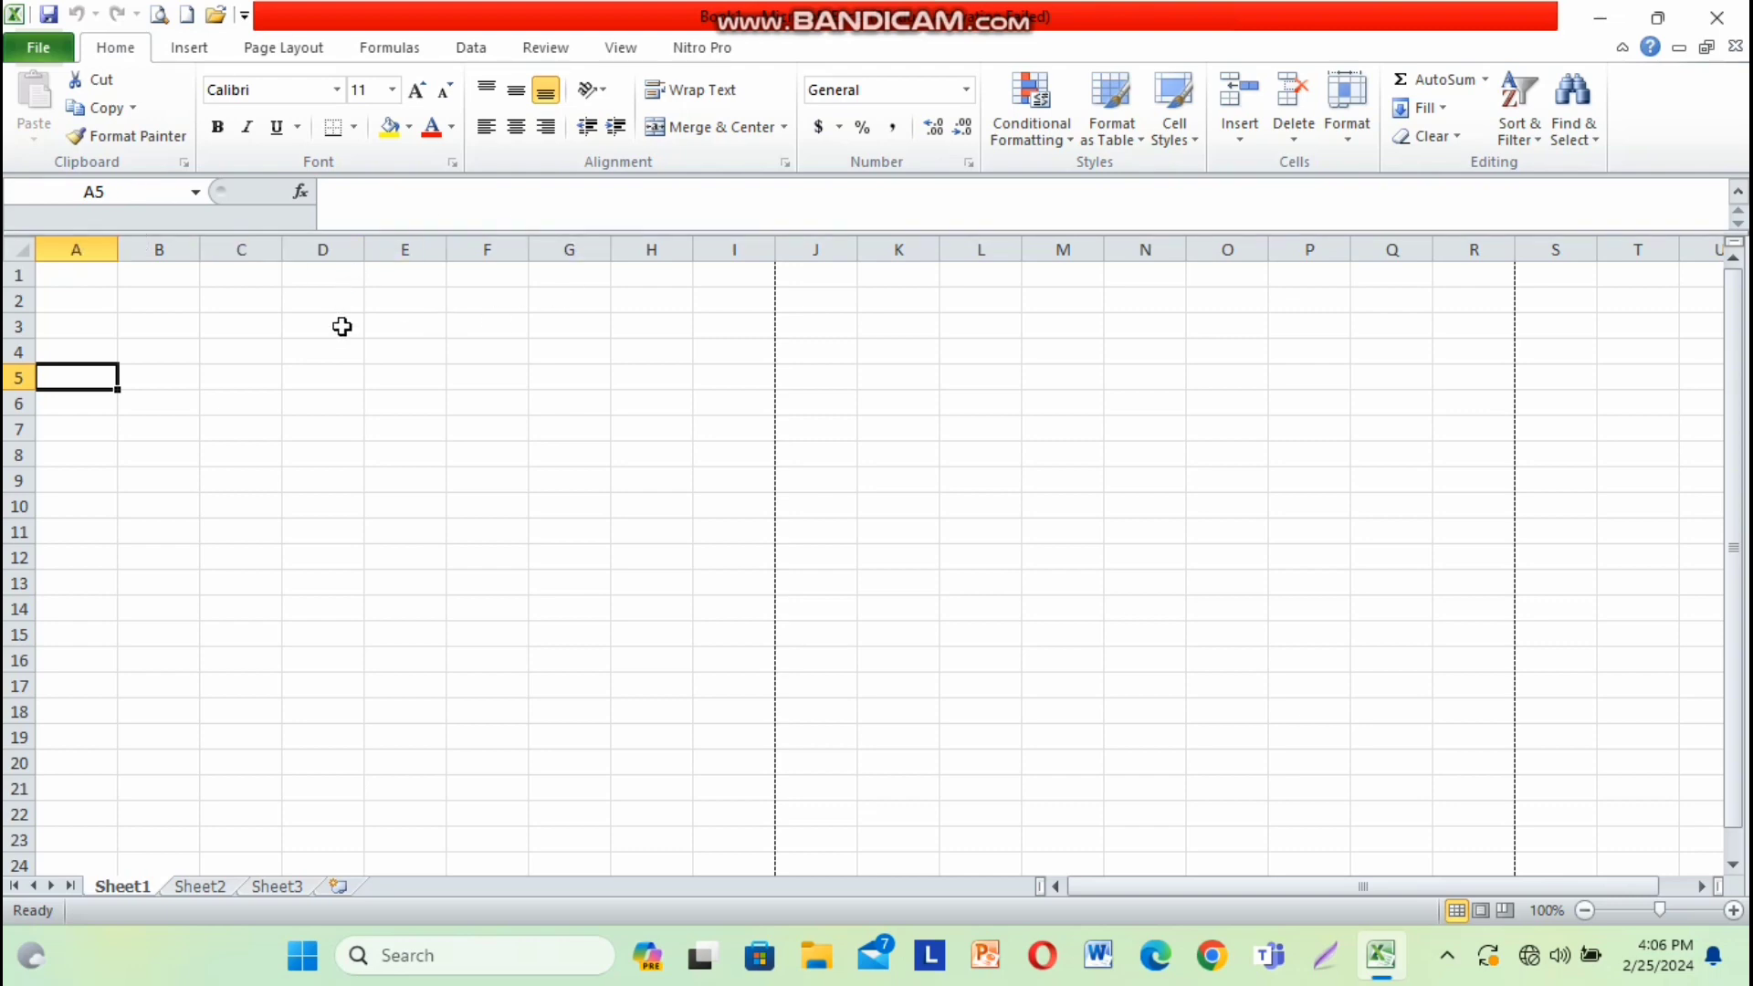
pyautogui.click(364, 195)
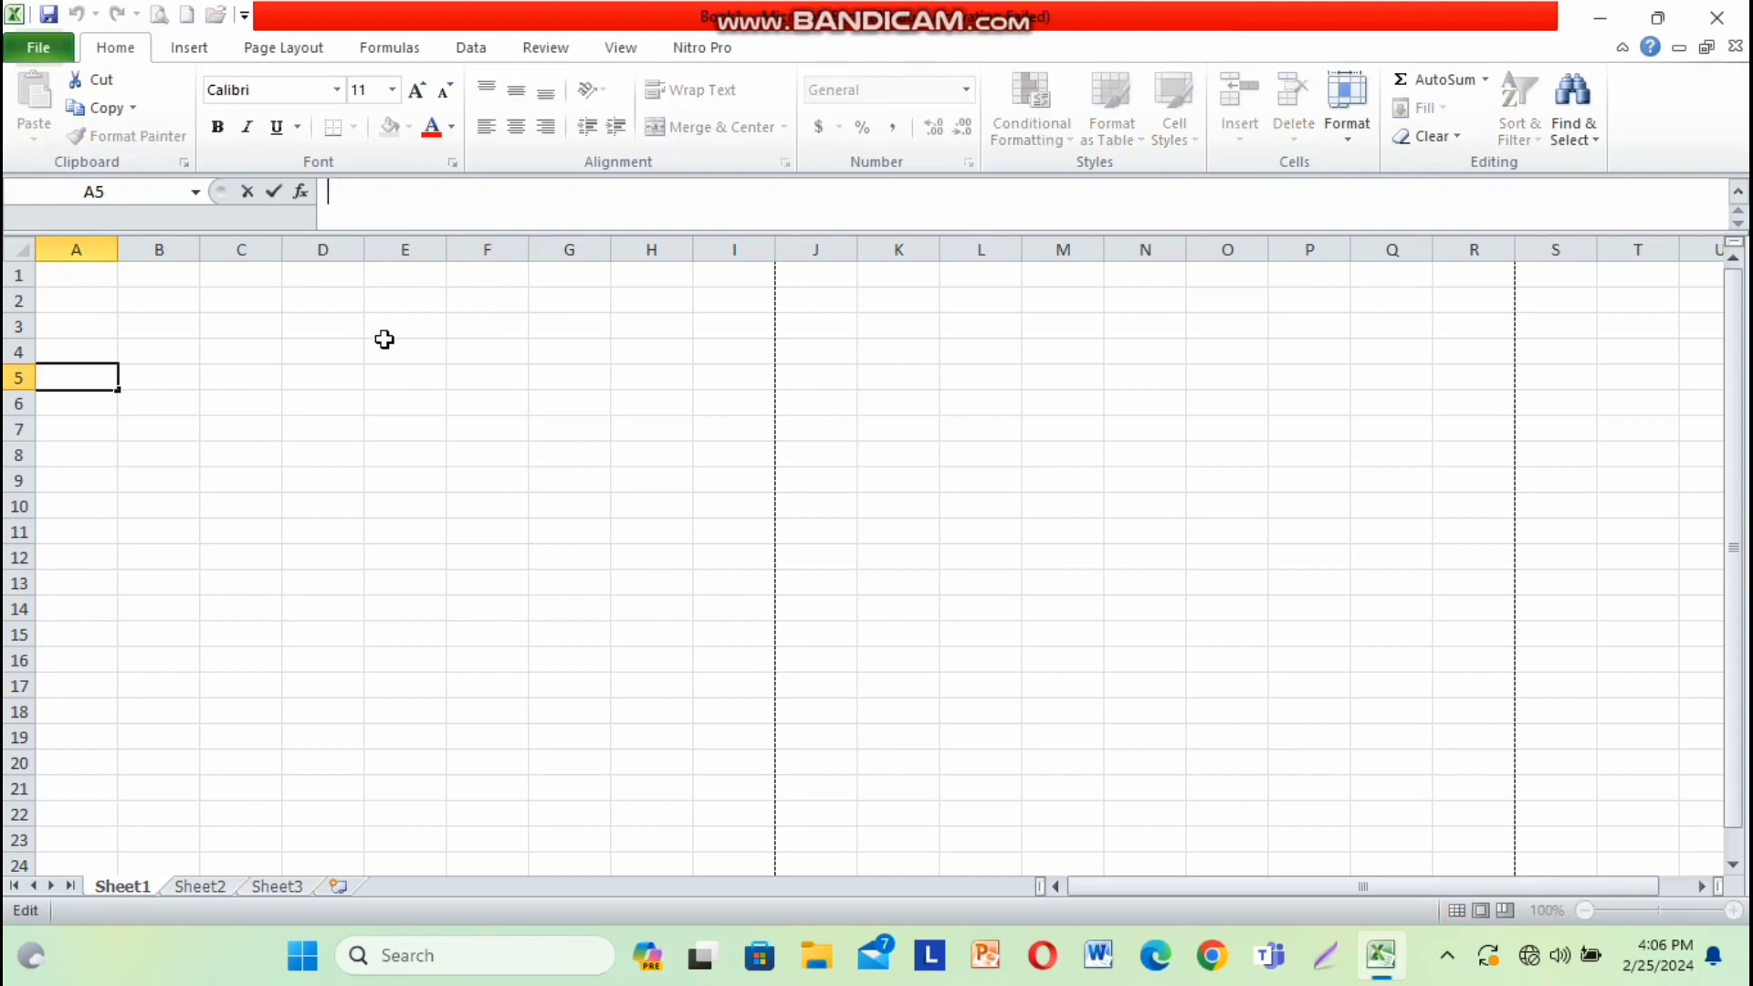
# - Enter DAFTAR in cell A1 and reselect that cell to view its content
pyautogui.click(91, 280)
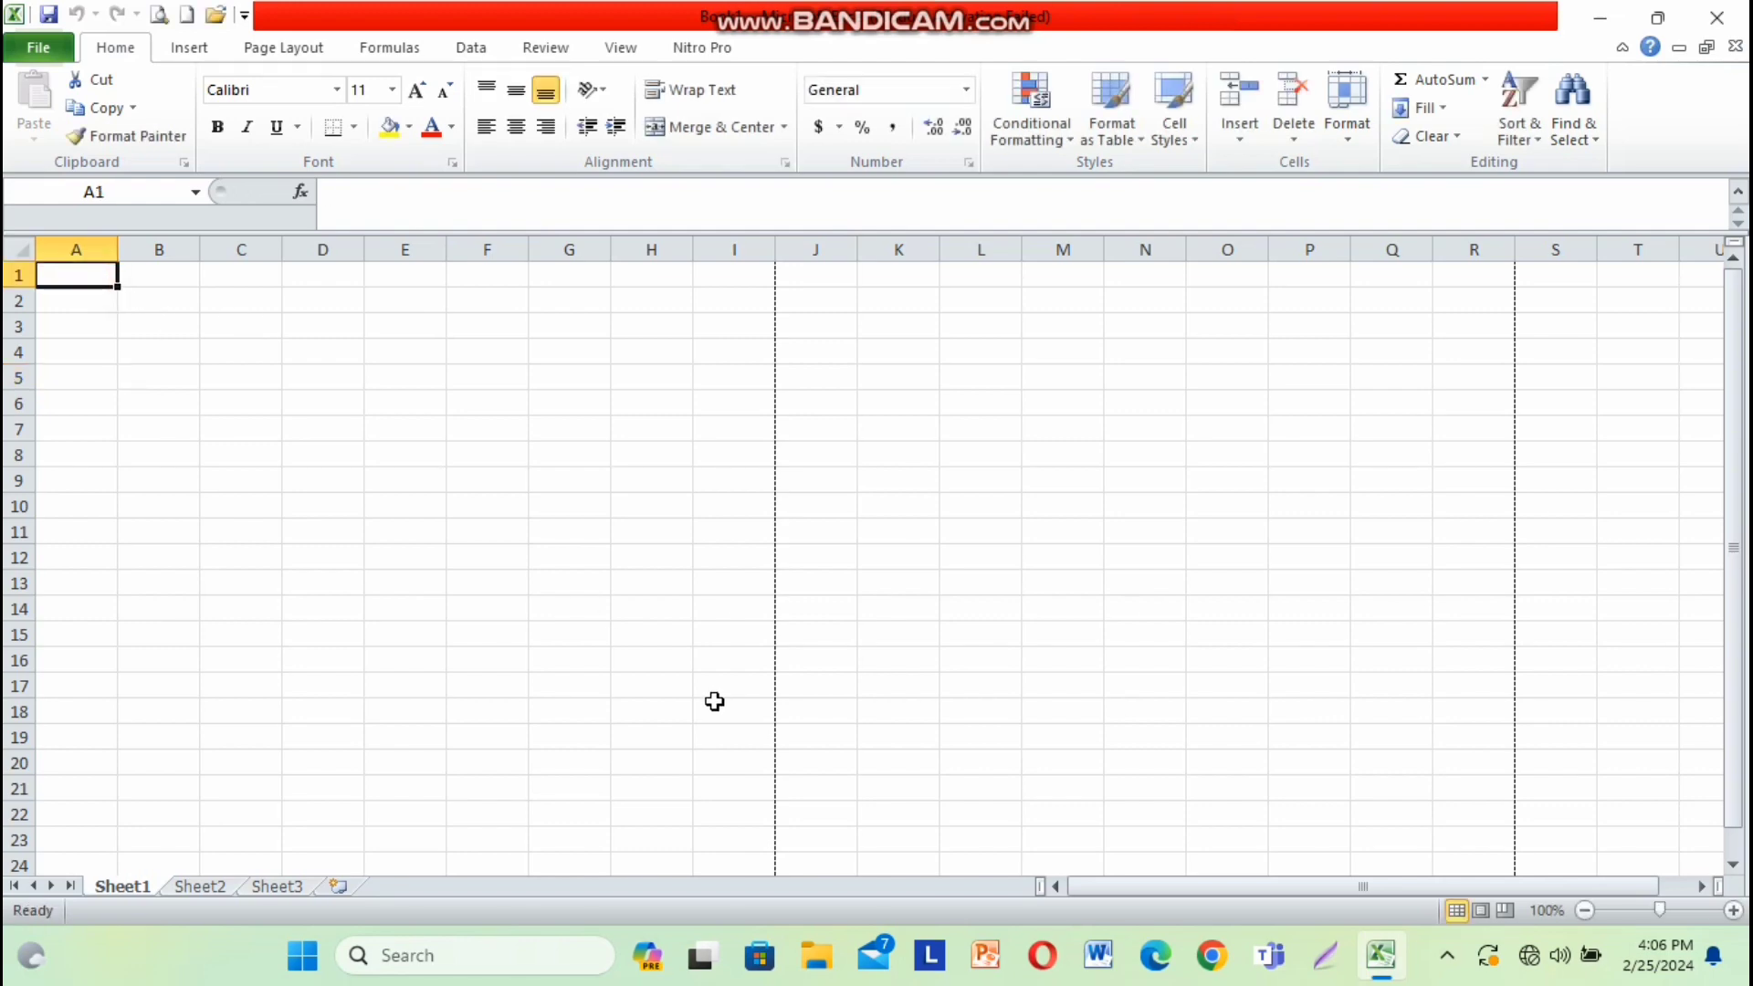
pyautogui.write('DAFTAR')
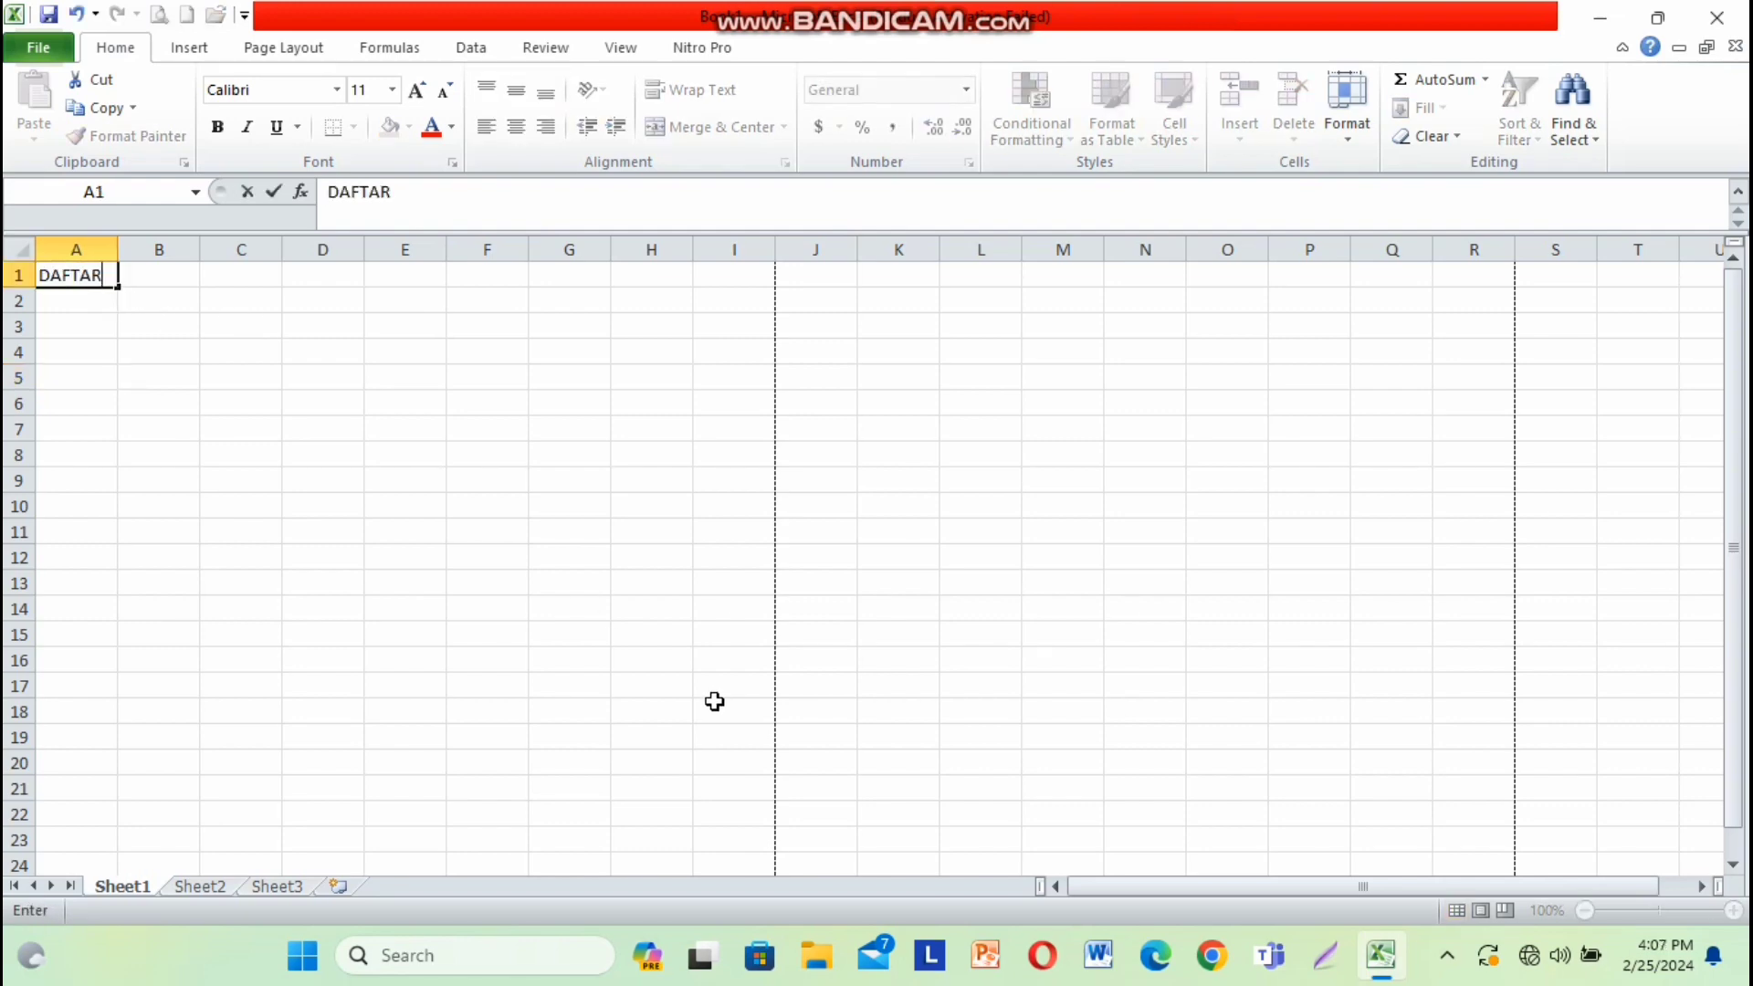
pyautogui.click(431, 191)
pyautogui.click(157, 307)
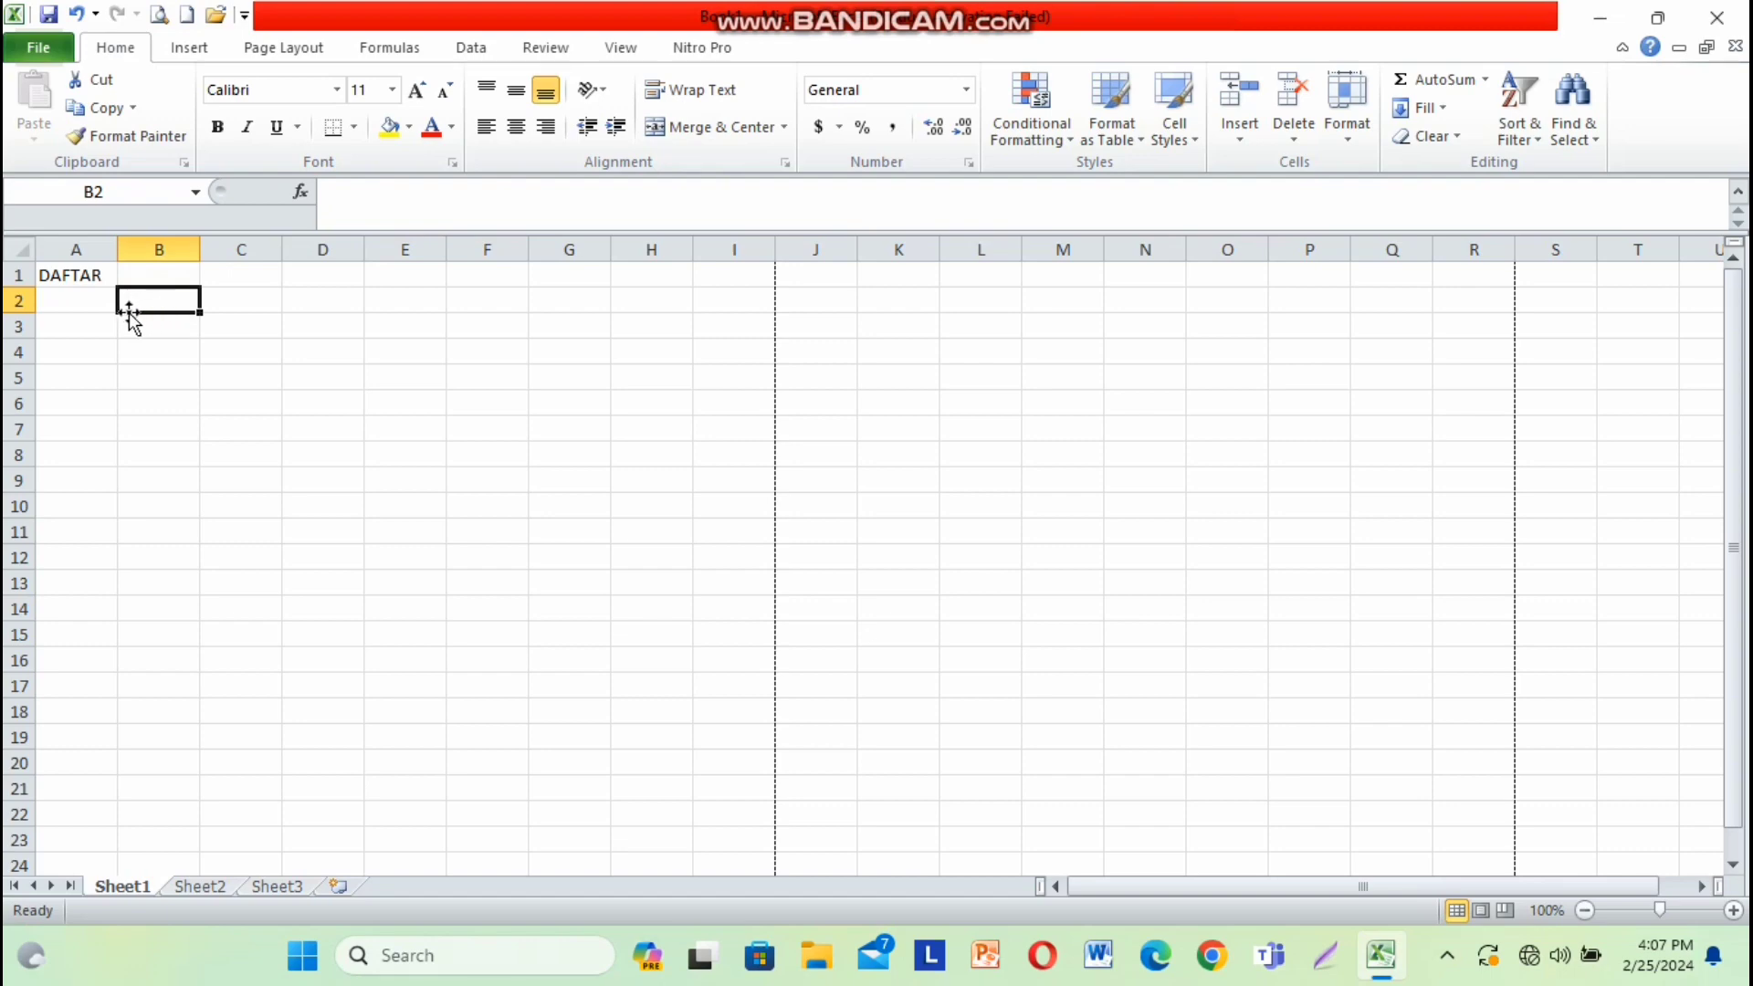
pyautogui.click(75, 272)
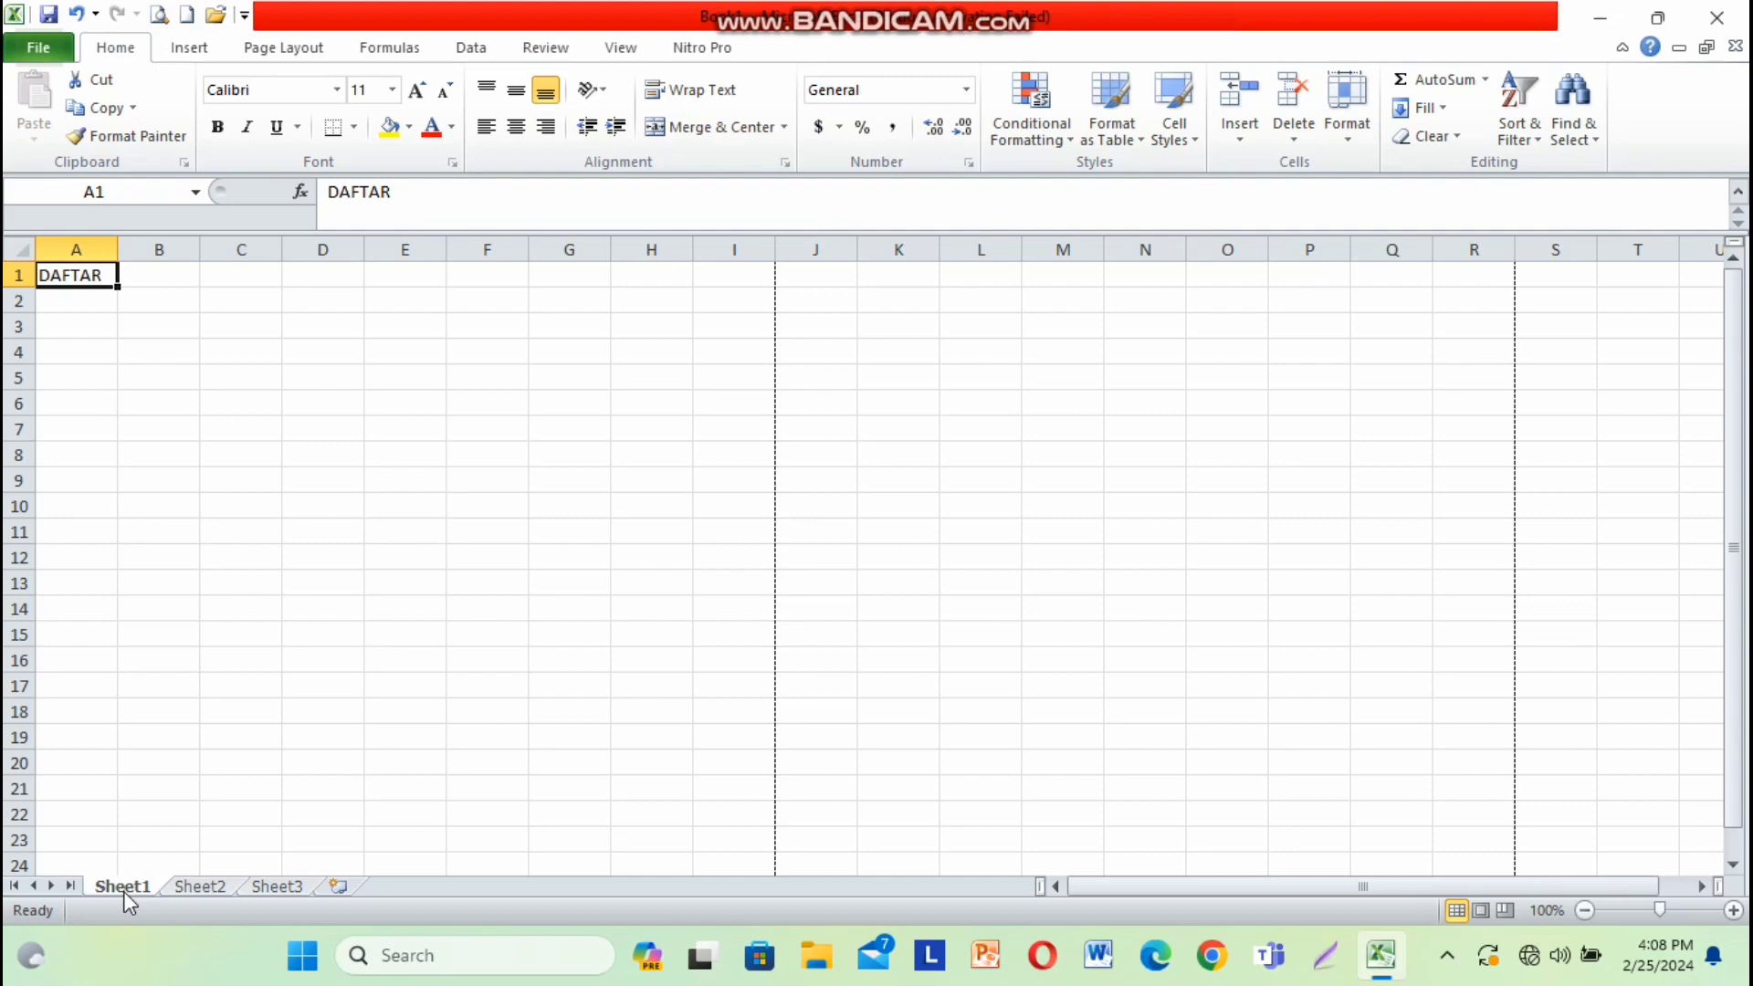
# - Review the Move or Copy options for Sheet1, including the destination workbook list and Create a copy, and leave without applying them
pyautogui.rightClick(123, 892)
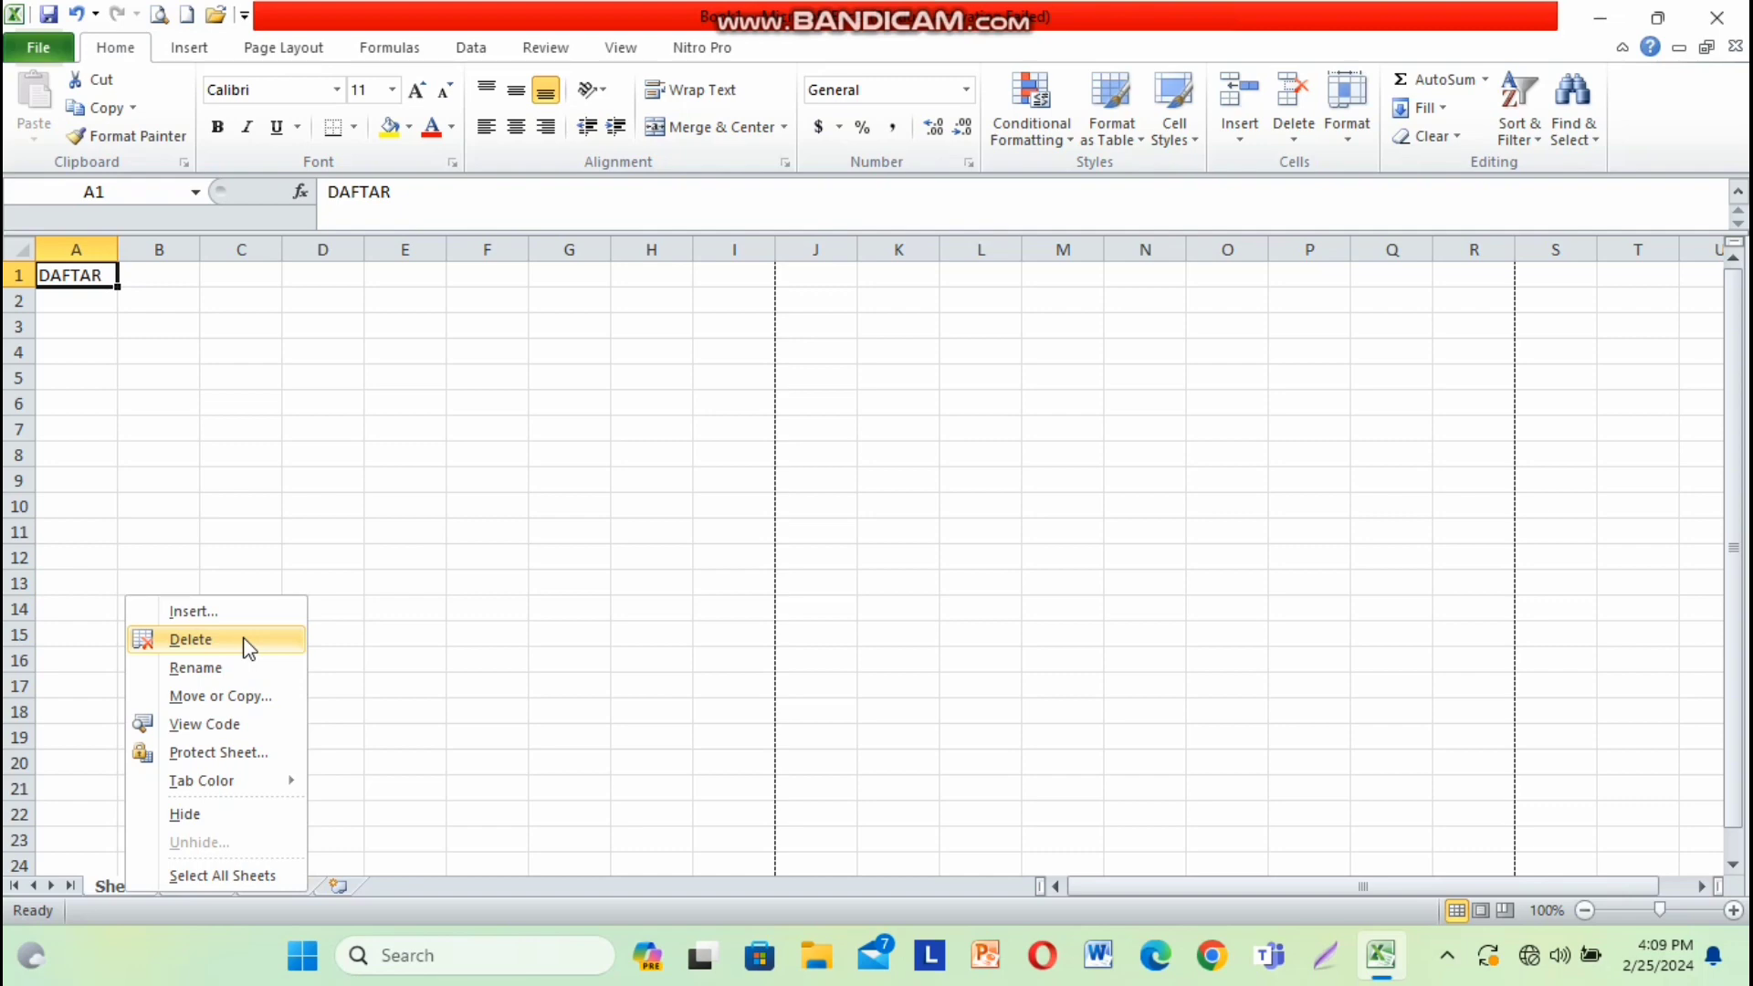
pyautogui.click(255, 700)
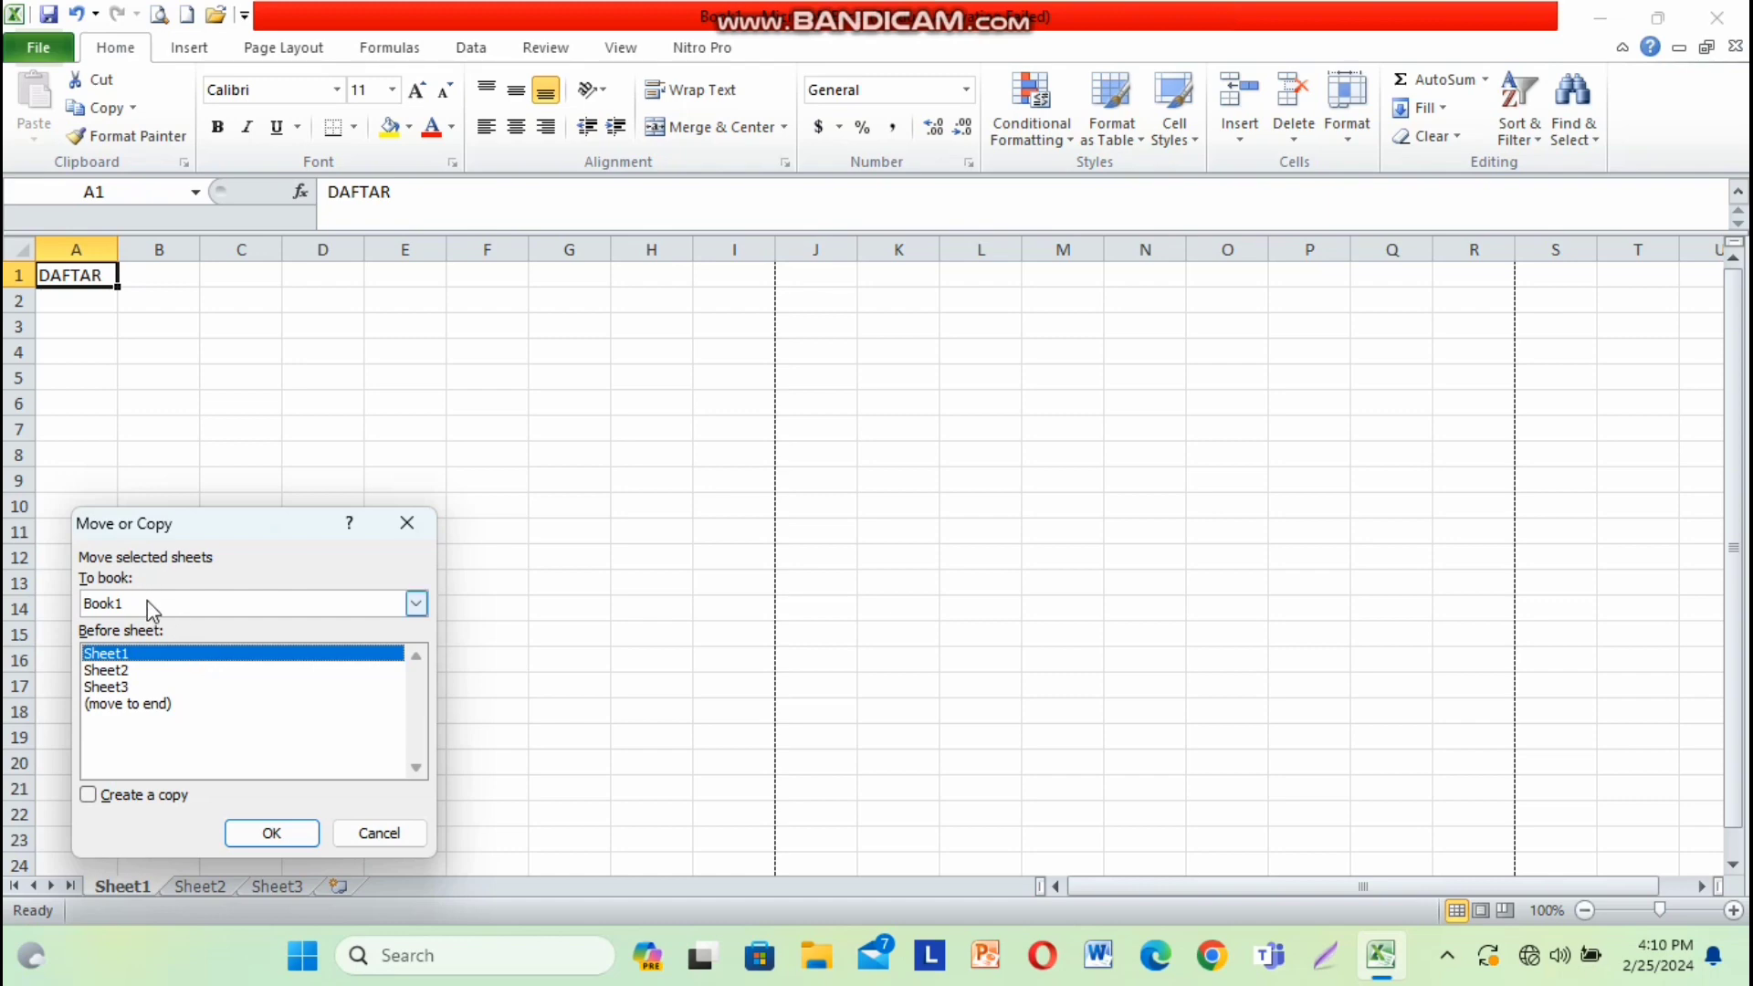
pyautogui.click(417, 606)
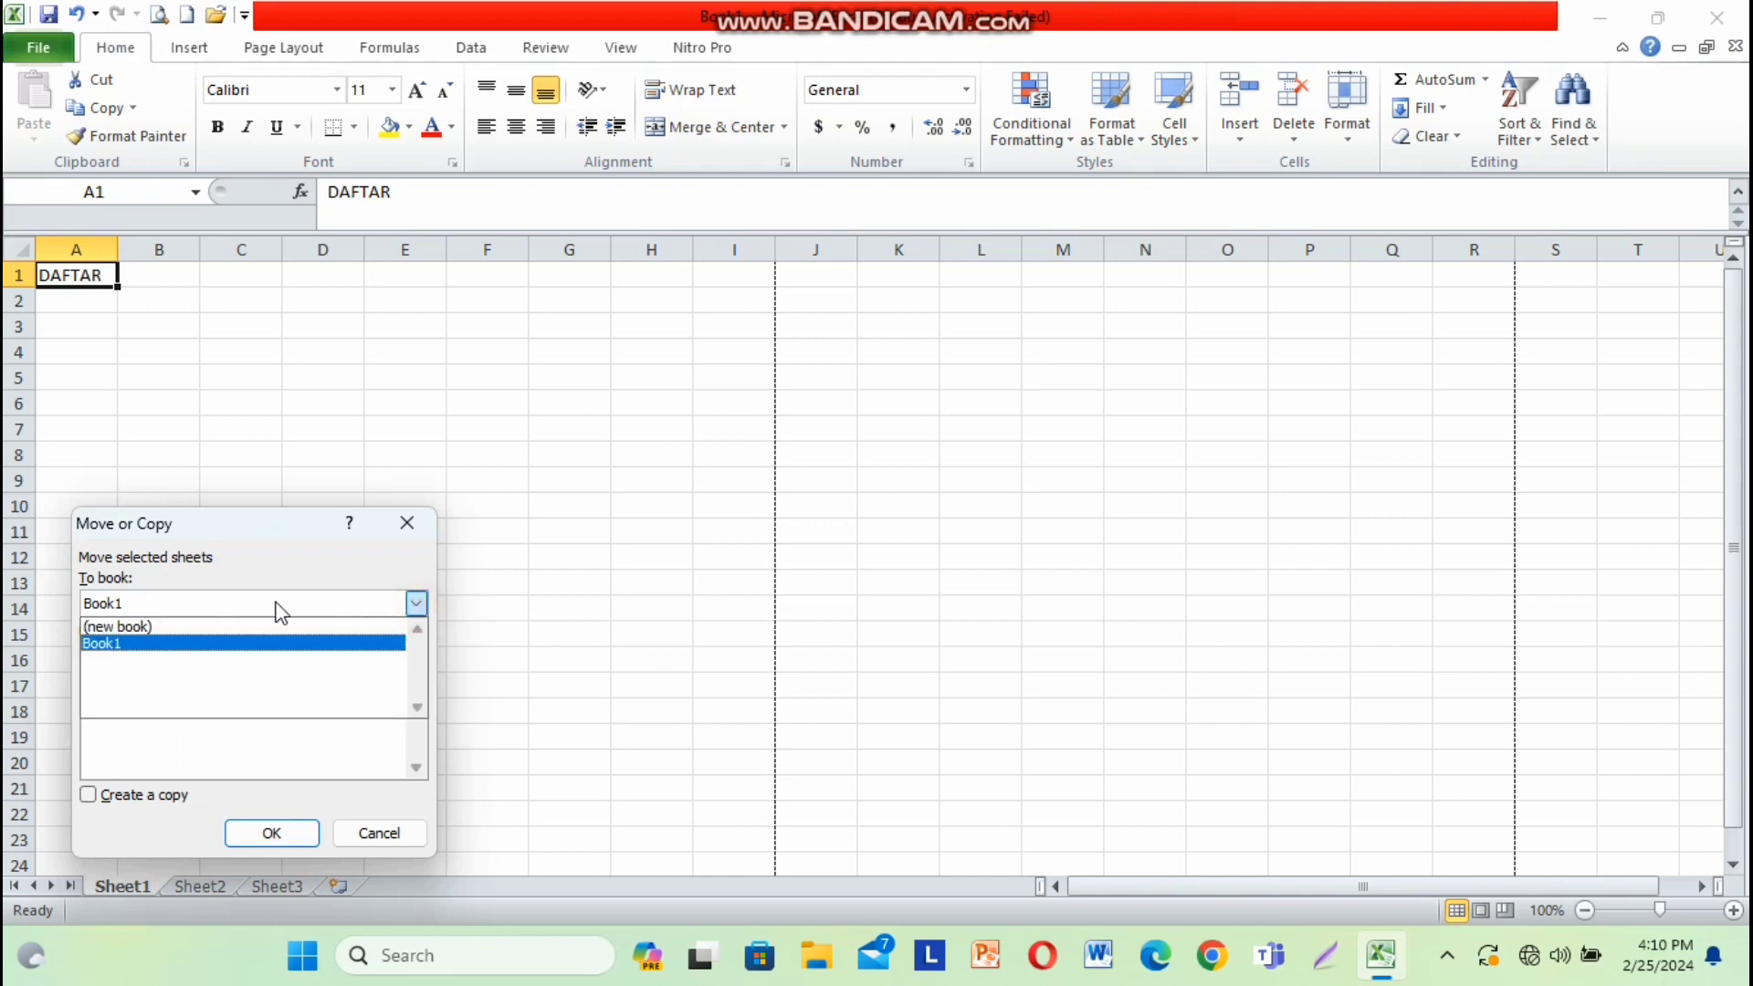
pyautogui.click(175, 605)
pyautogui.click(176, 605)
pyautogui.click(179, 608)
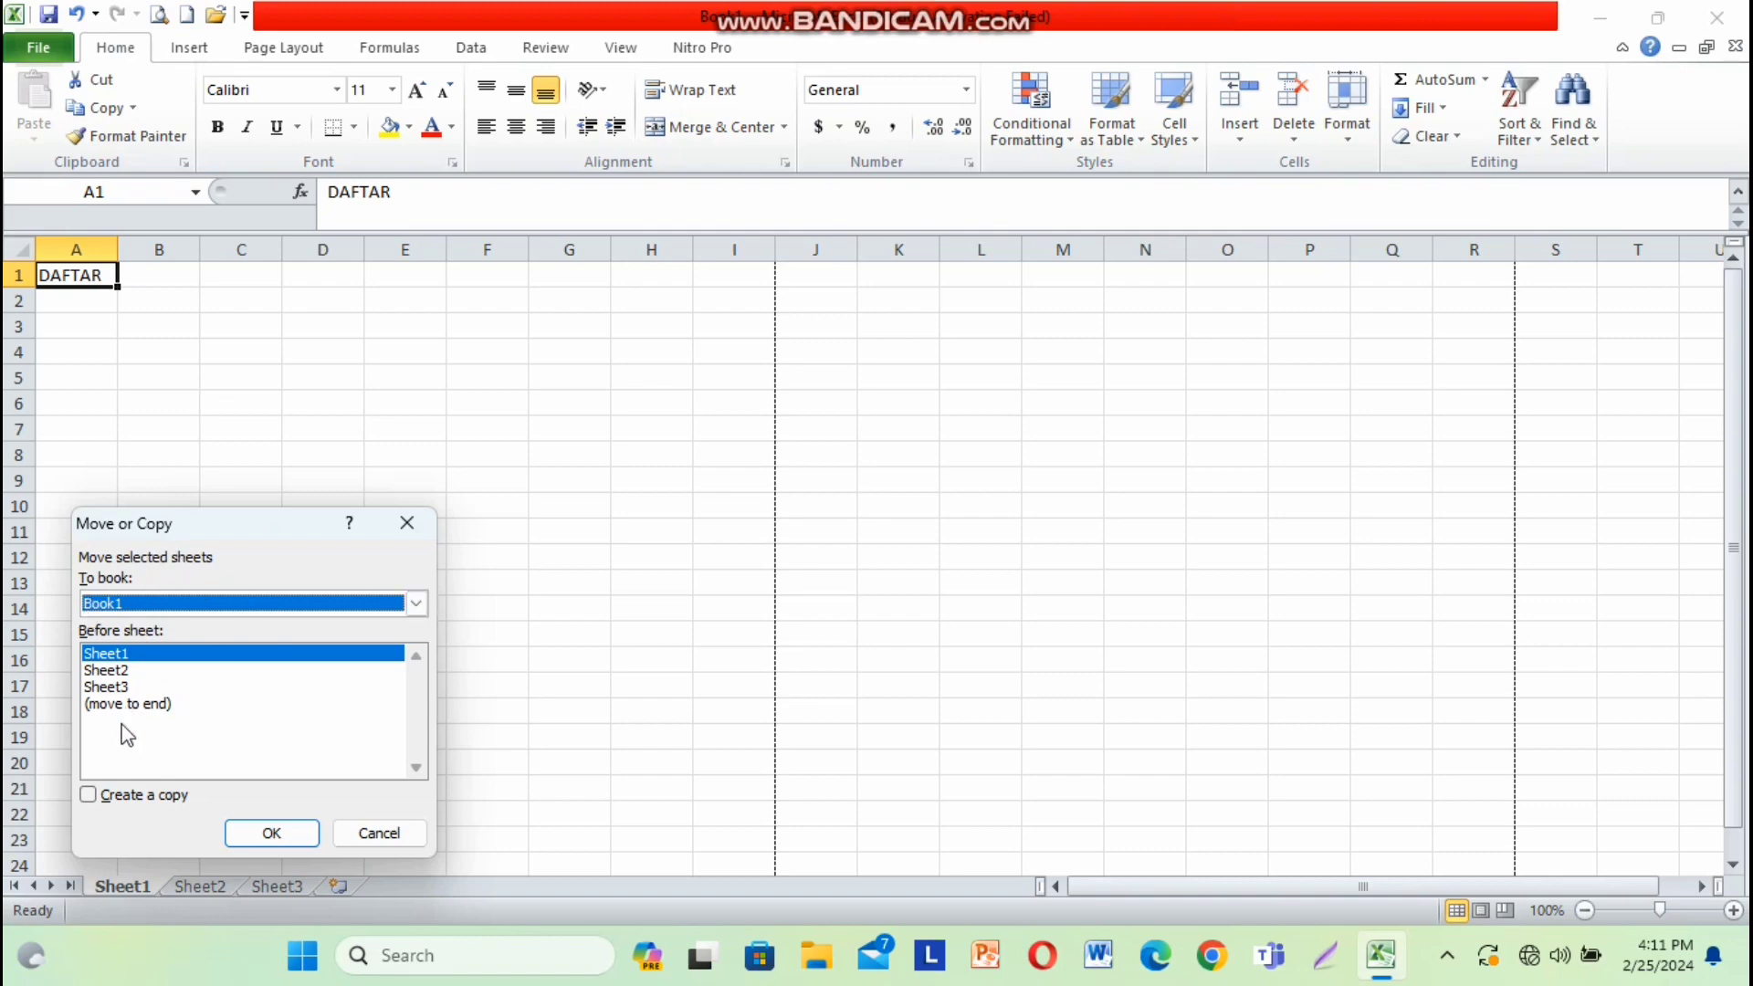
pyautogui.click(89, 796)
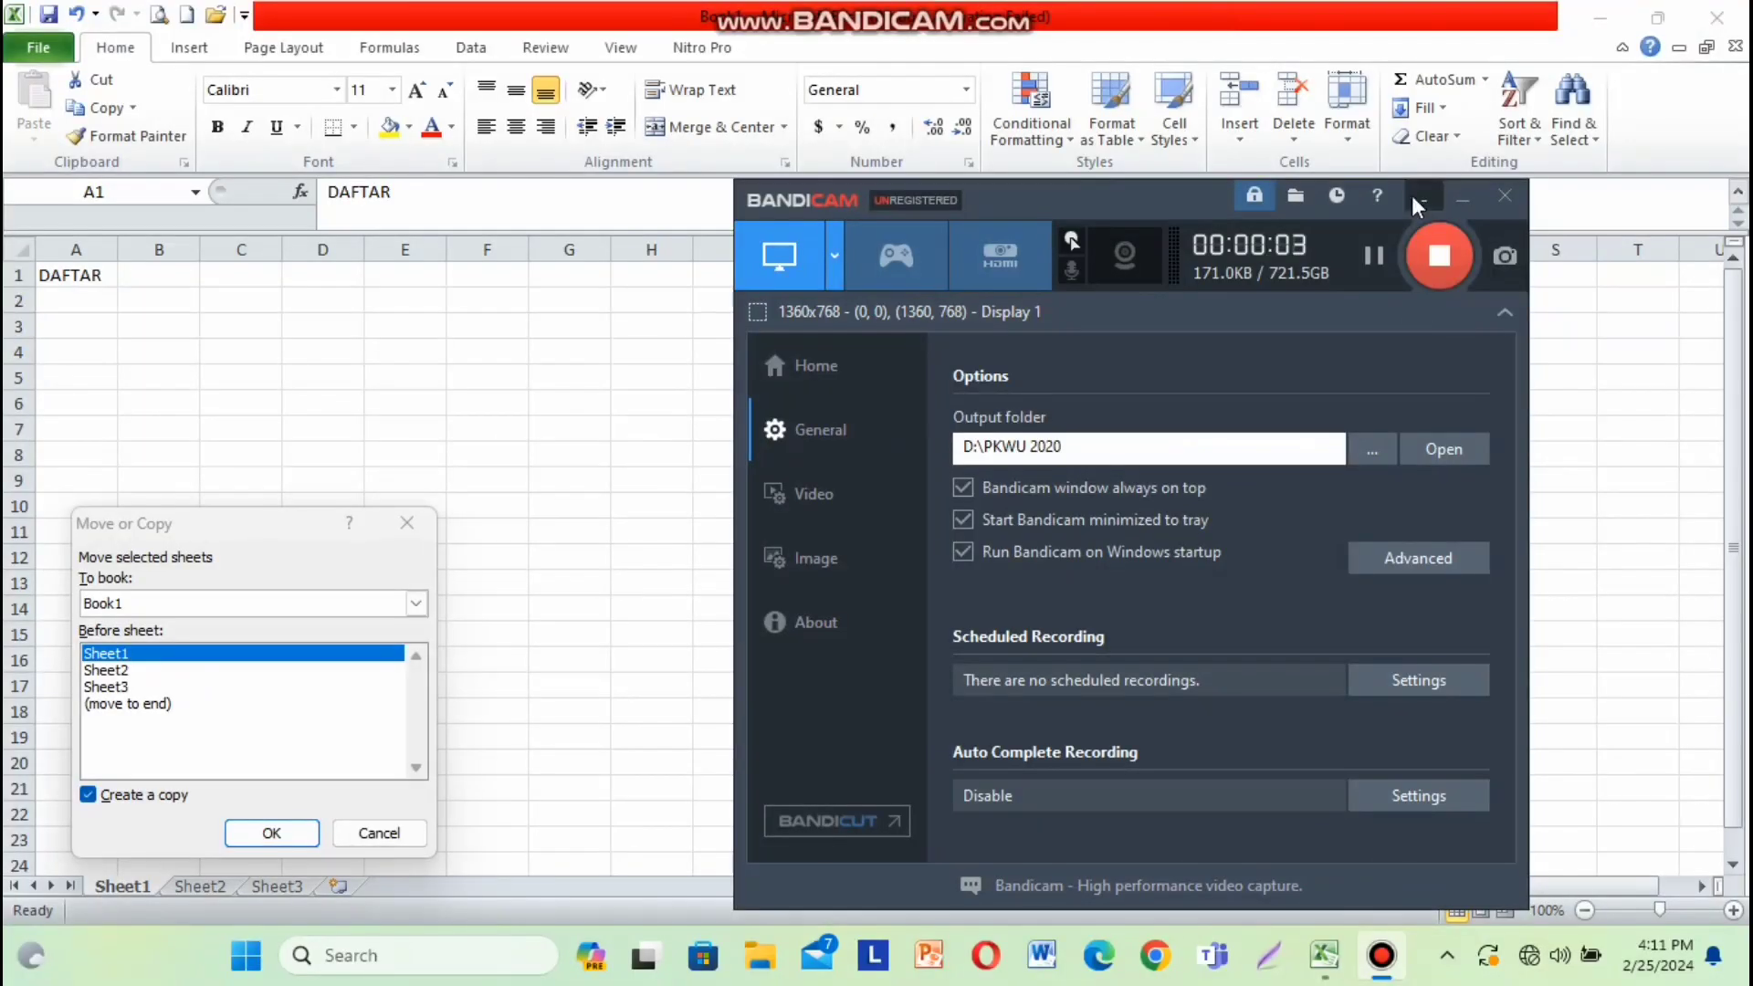
pyautogui.click(1417, 198)
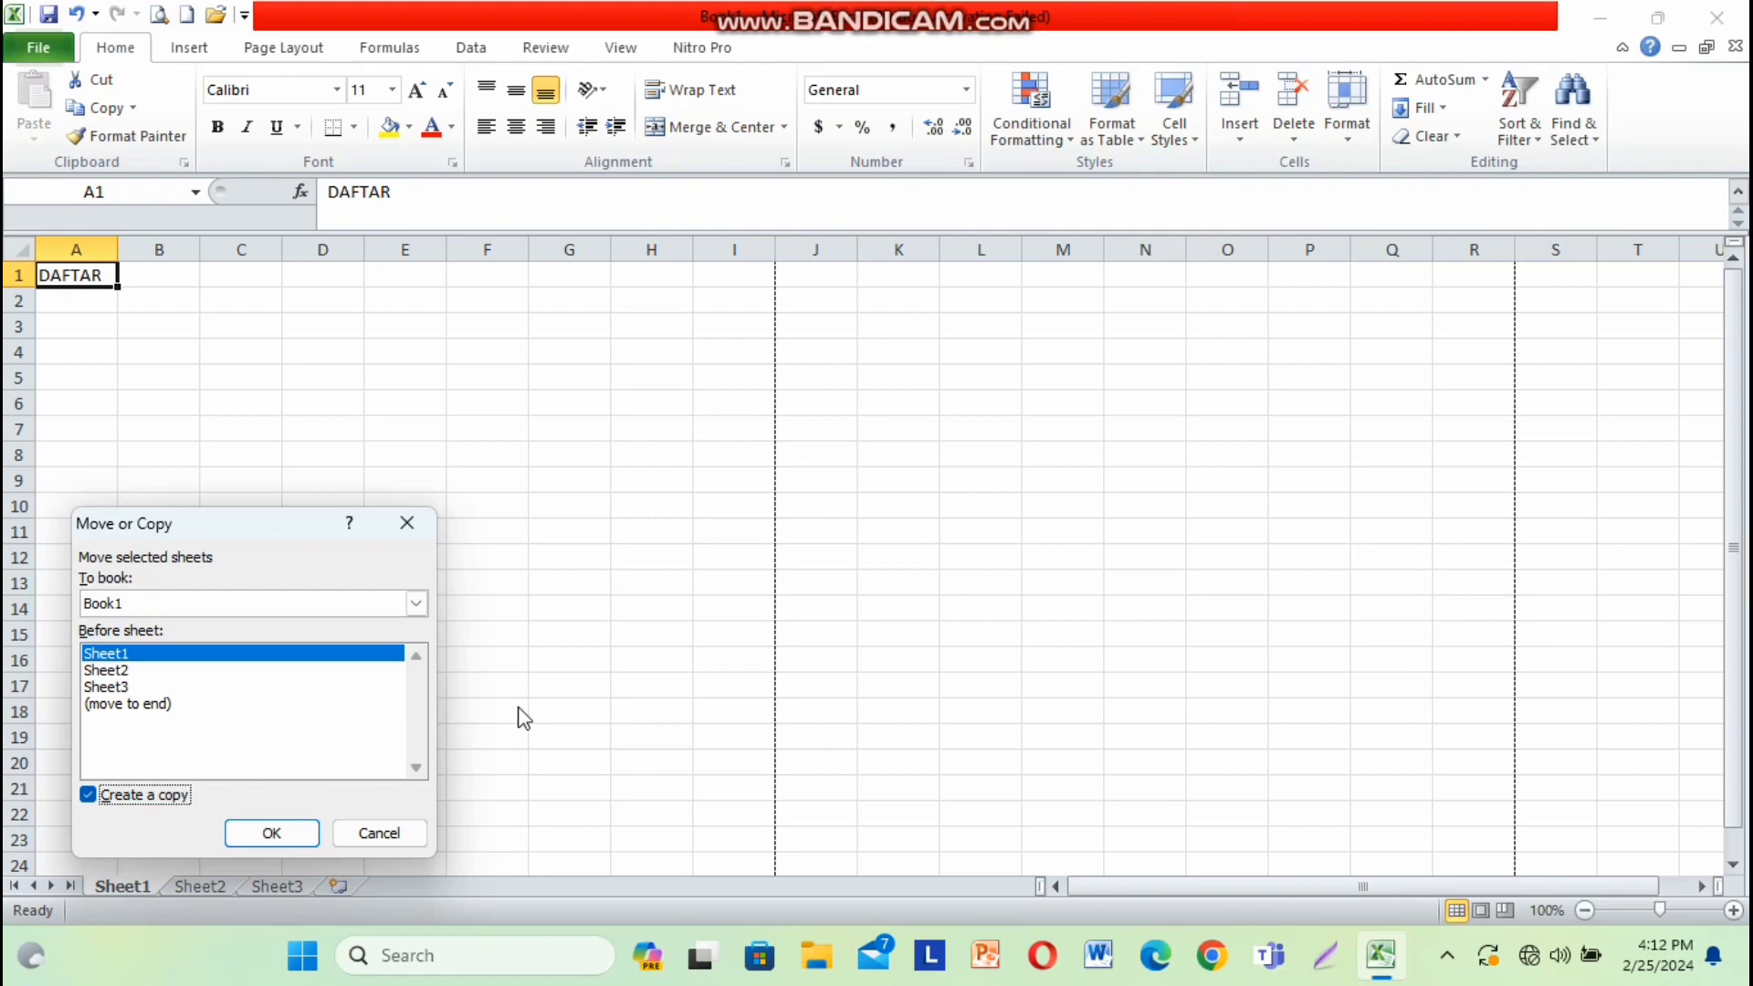
pyautogui.click(407, 523)
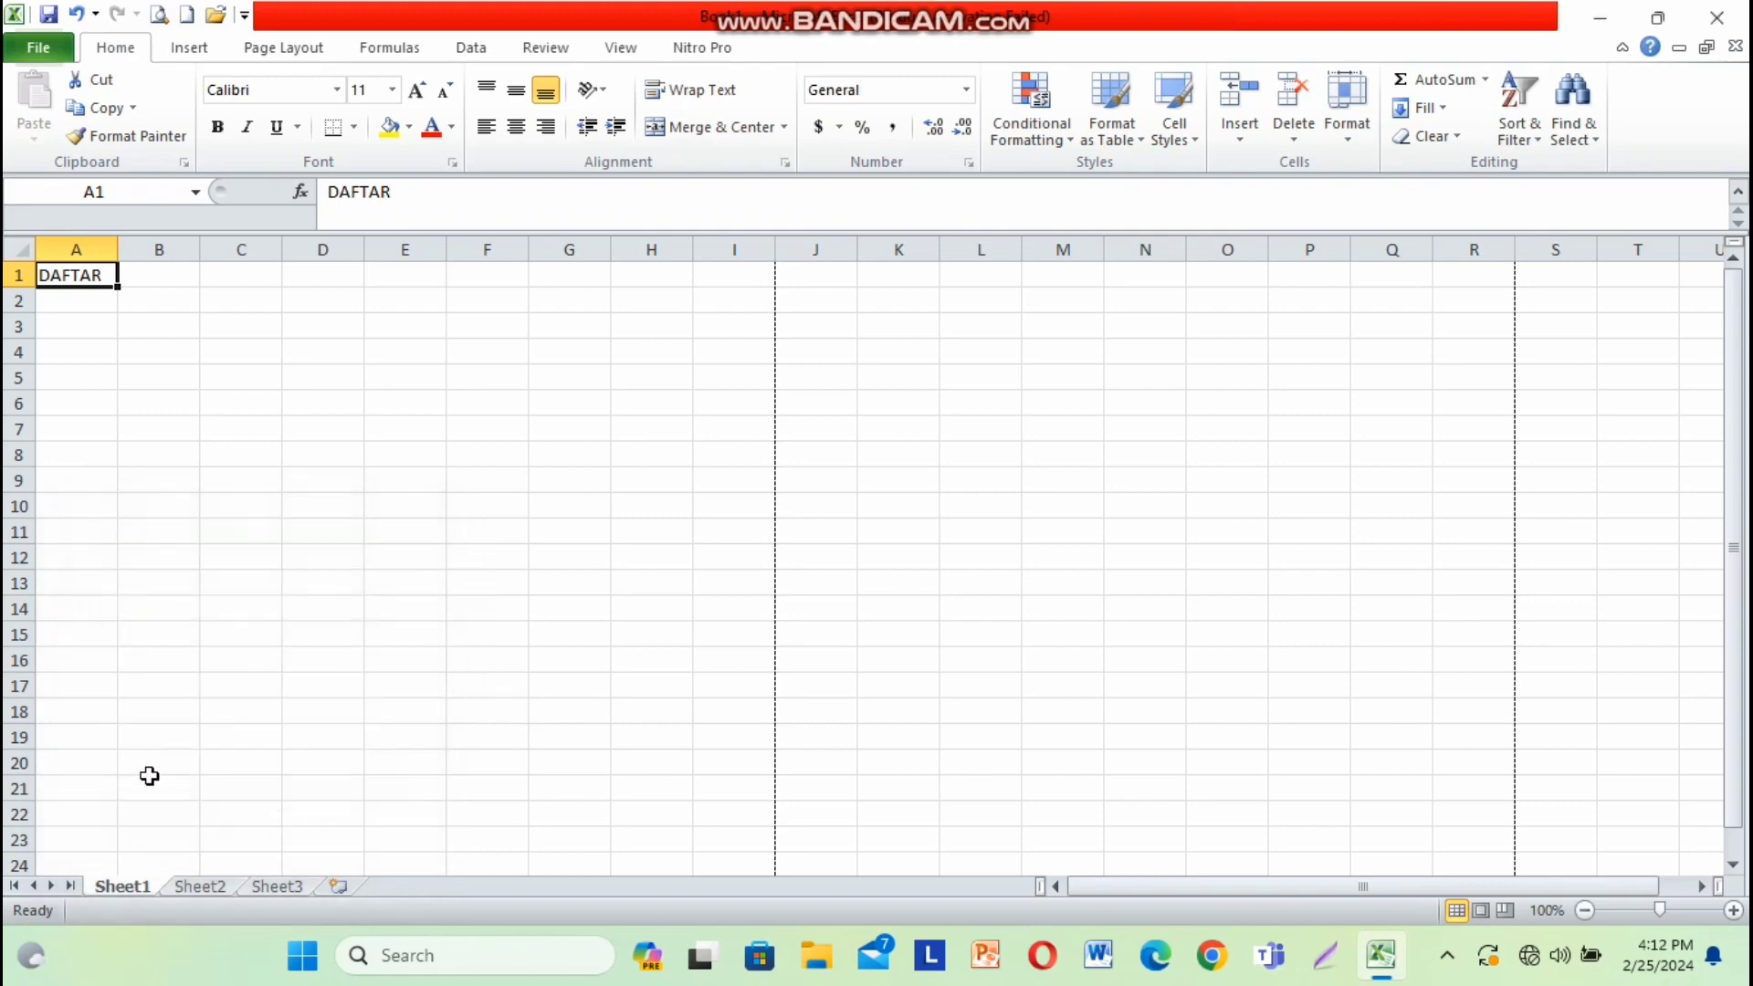
# - Rename the Sheet1 worksheet as LAT 1
pyautogui.rightClick(124, 885)
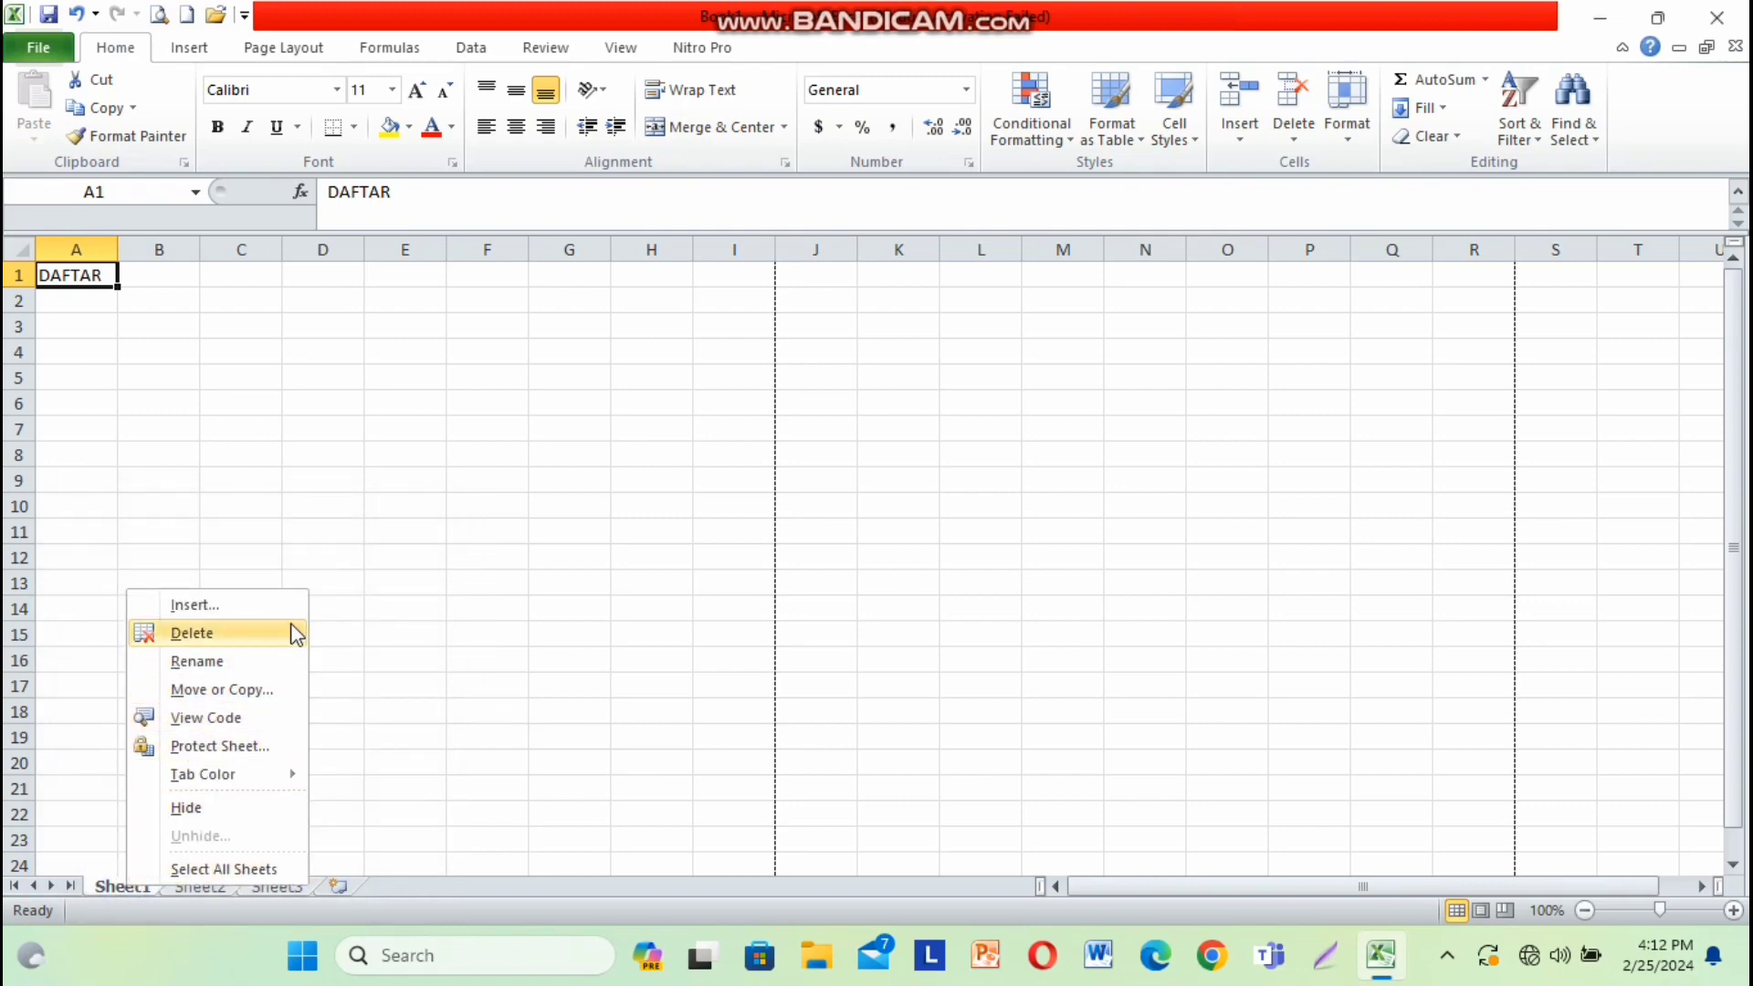
pyautogui.click(245, 665)
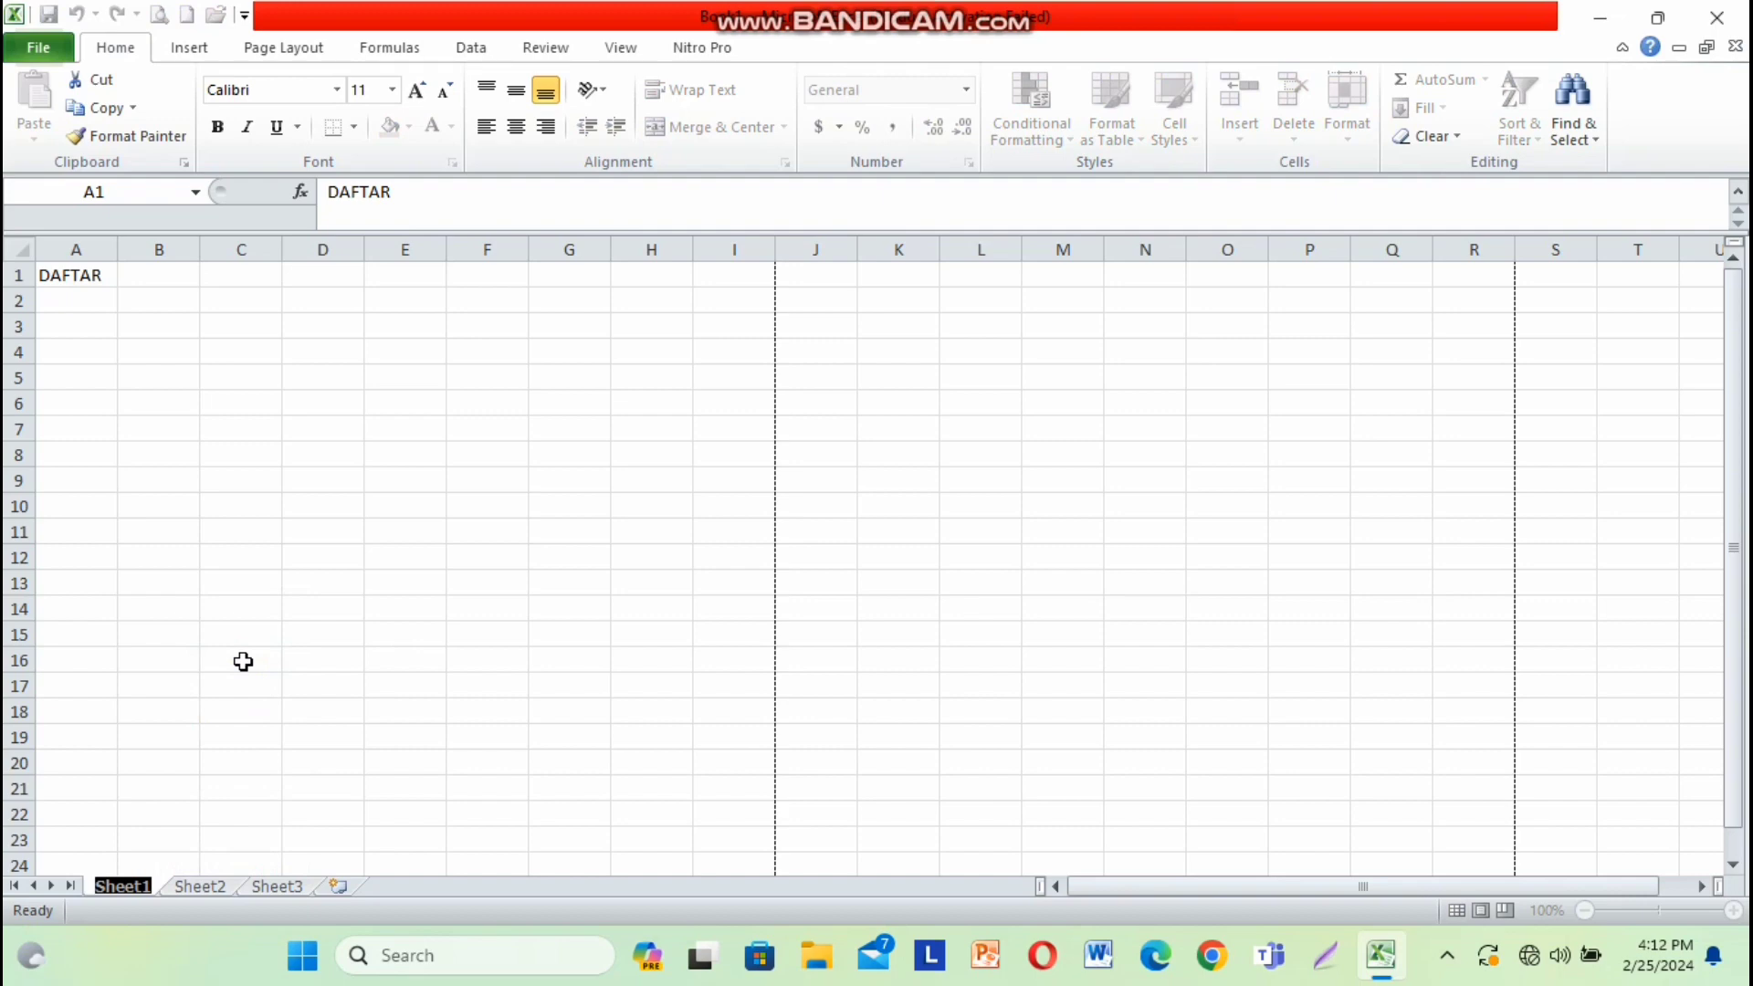
pyautogui.write('L')
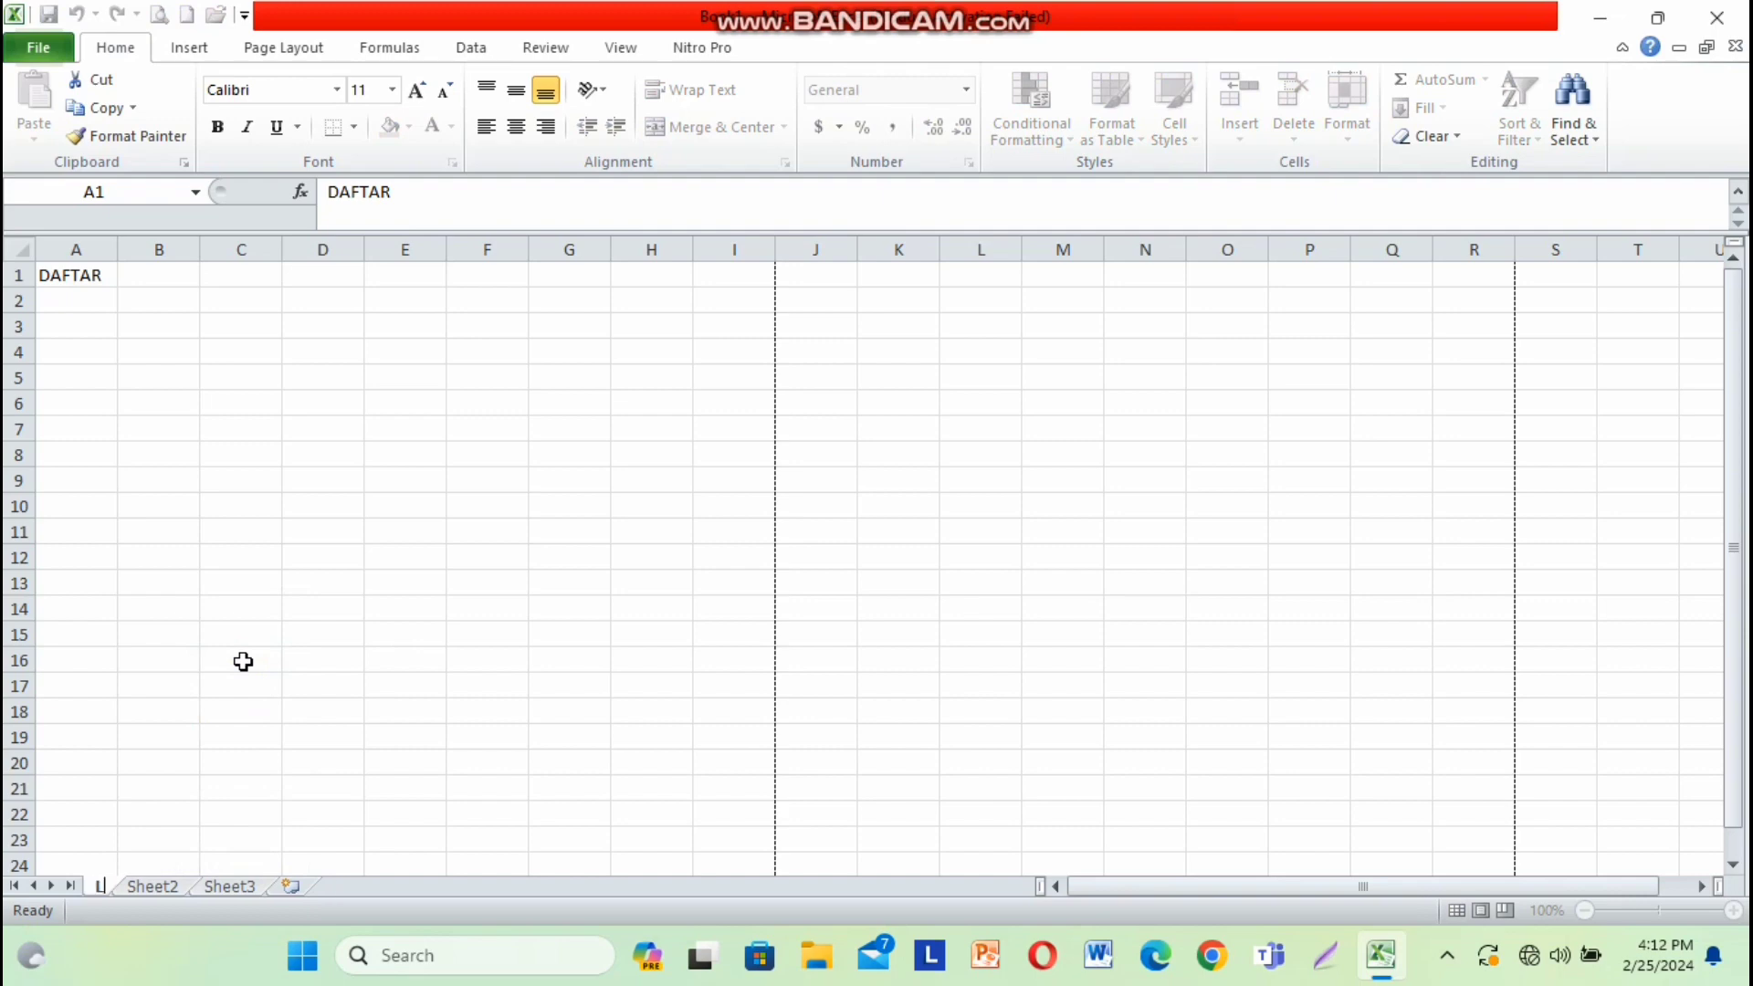
pyautogui.write('AT 1')
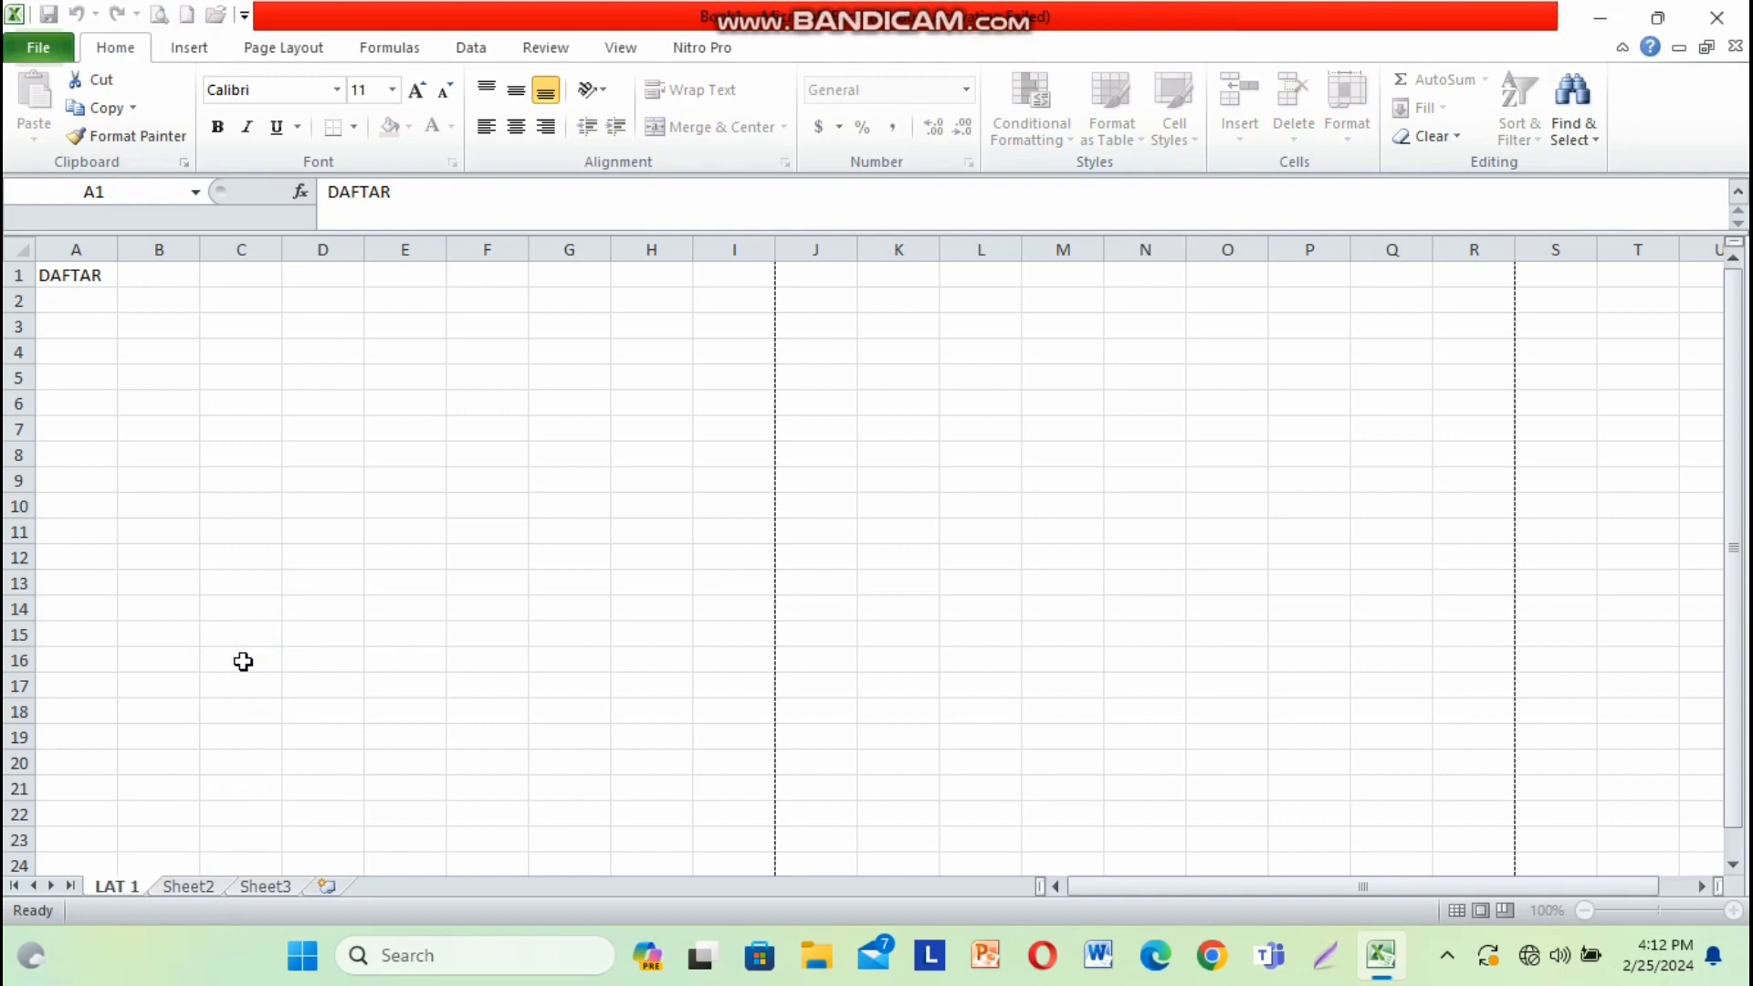
pyautogui.press('Return')
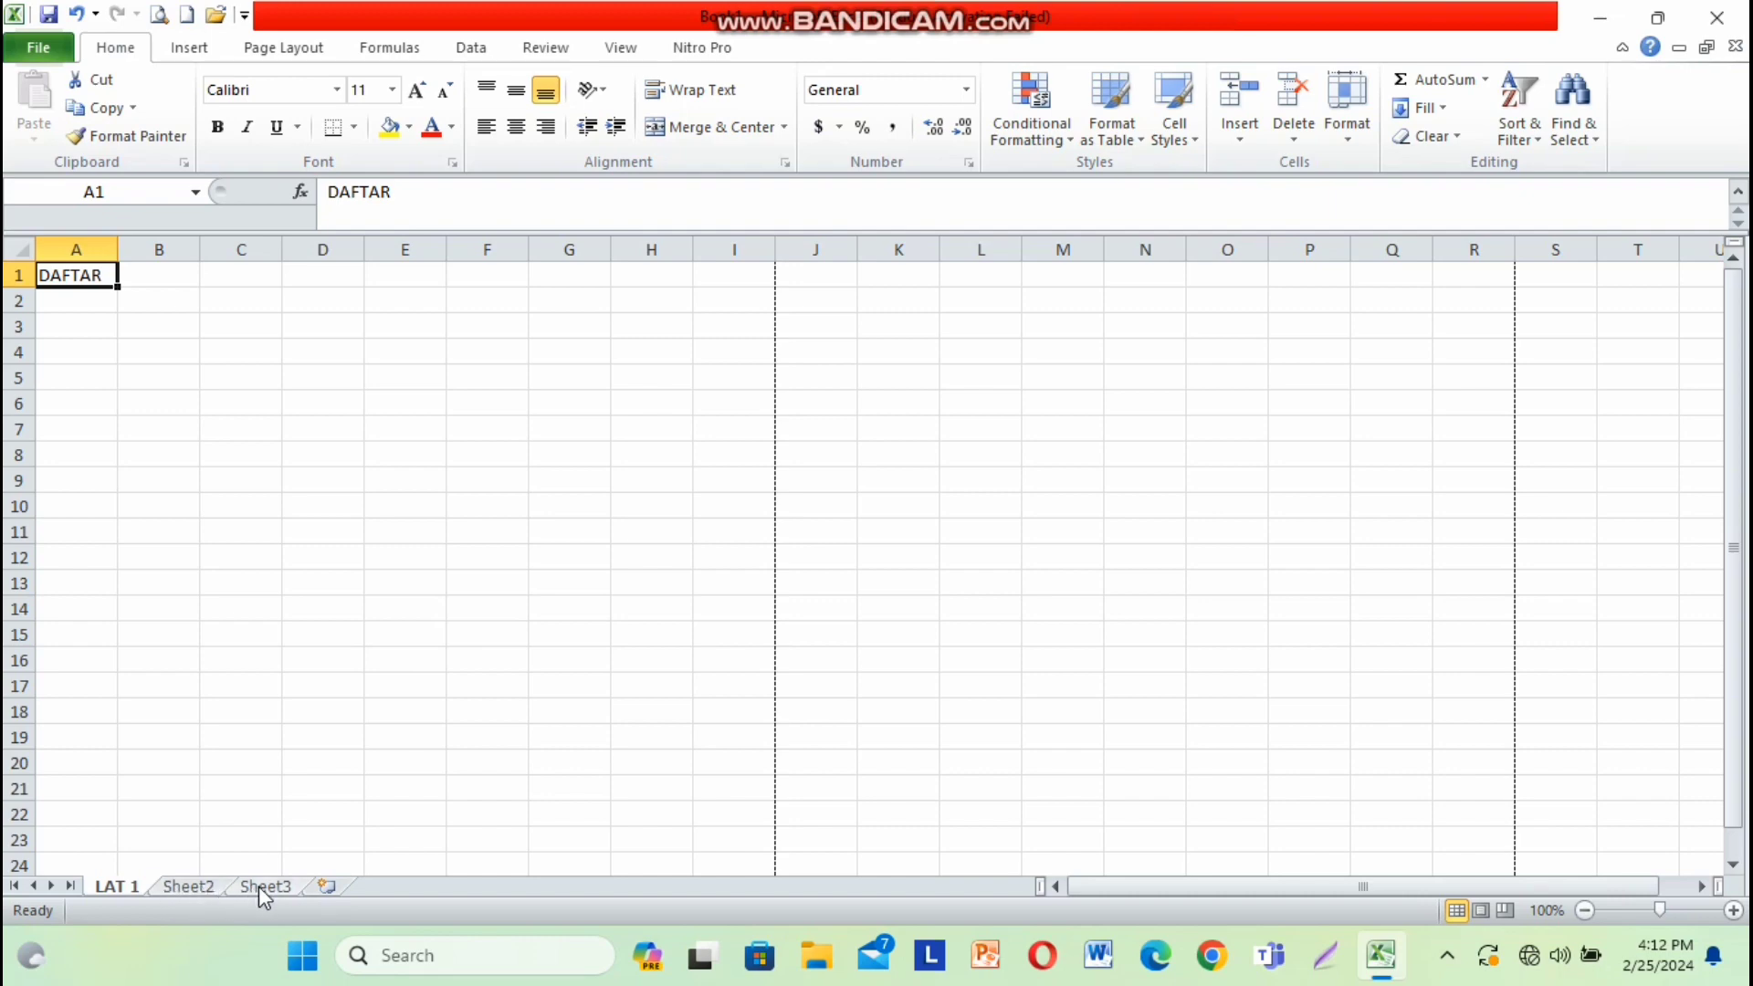
# - Add four new blank worksheets after Sheet3
pyautogui.click(326, 884)
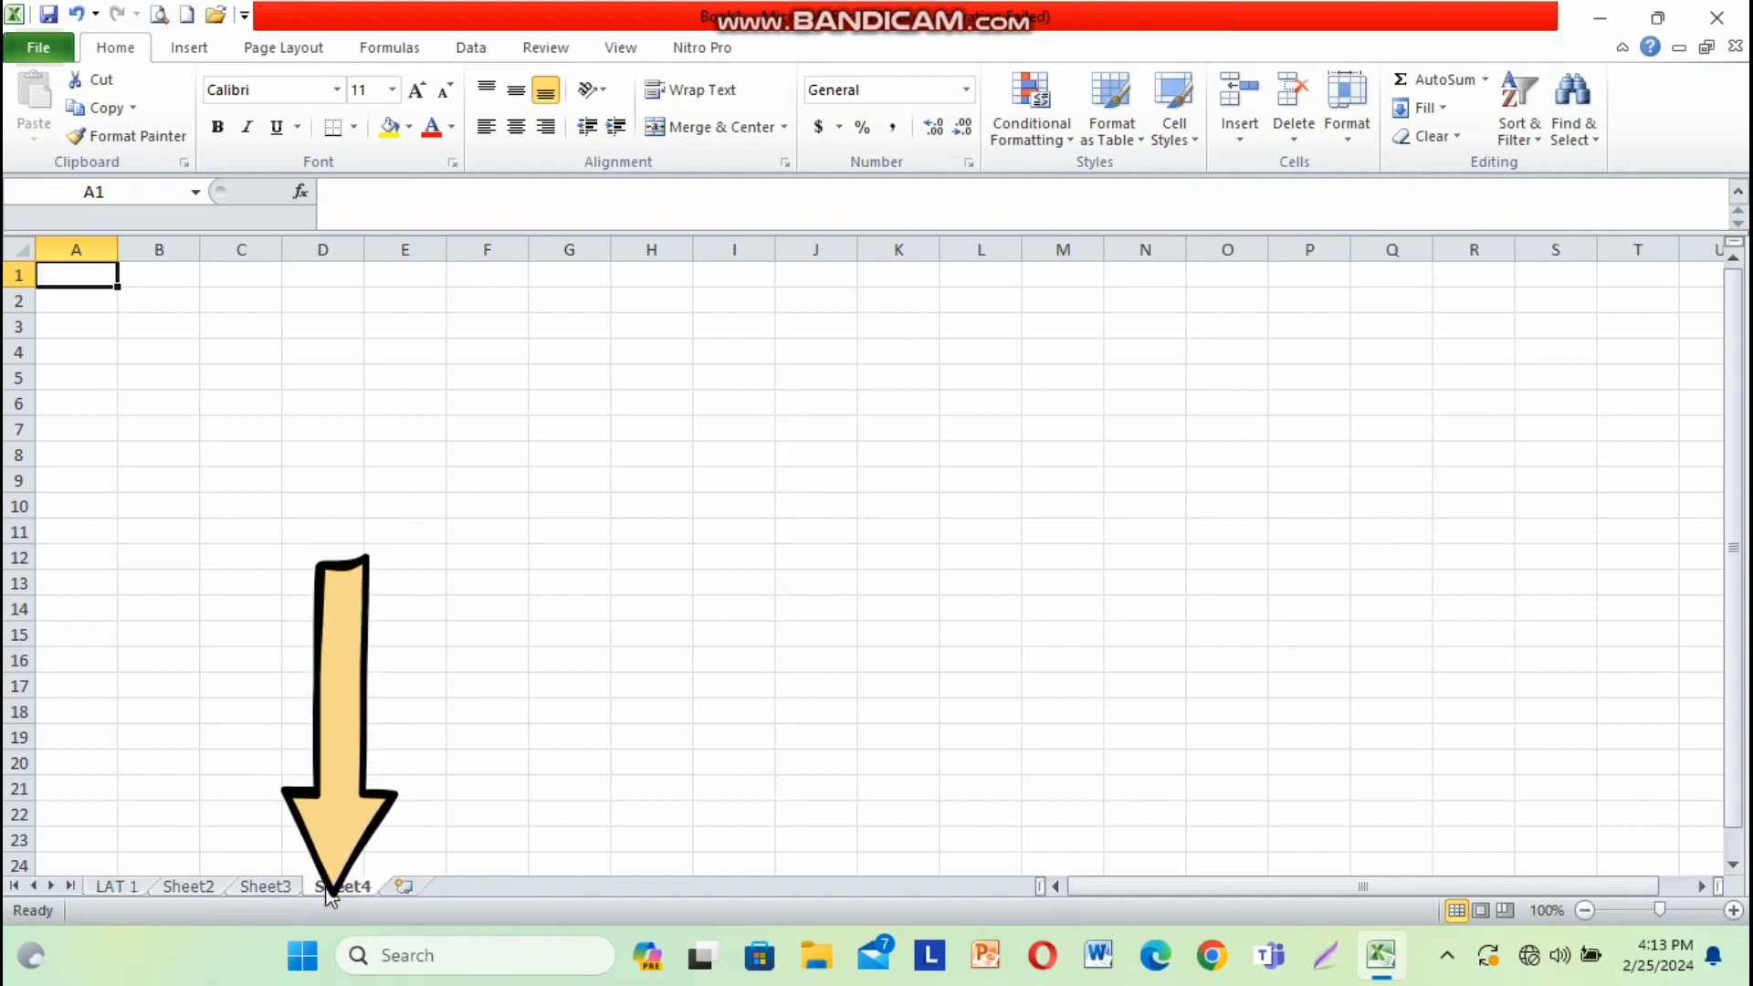
pyautogui.click(404, 888)
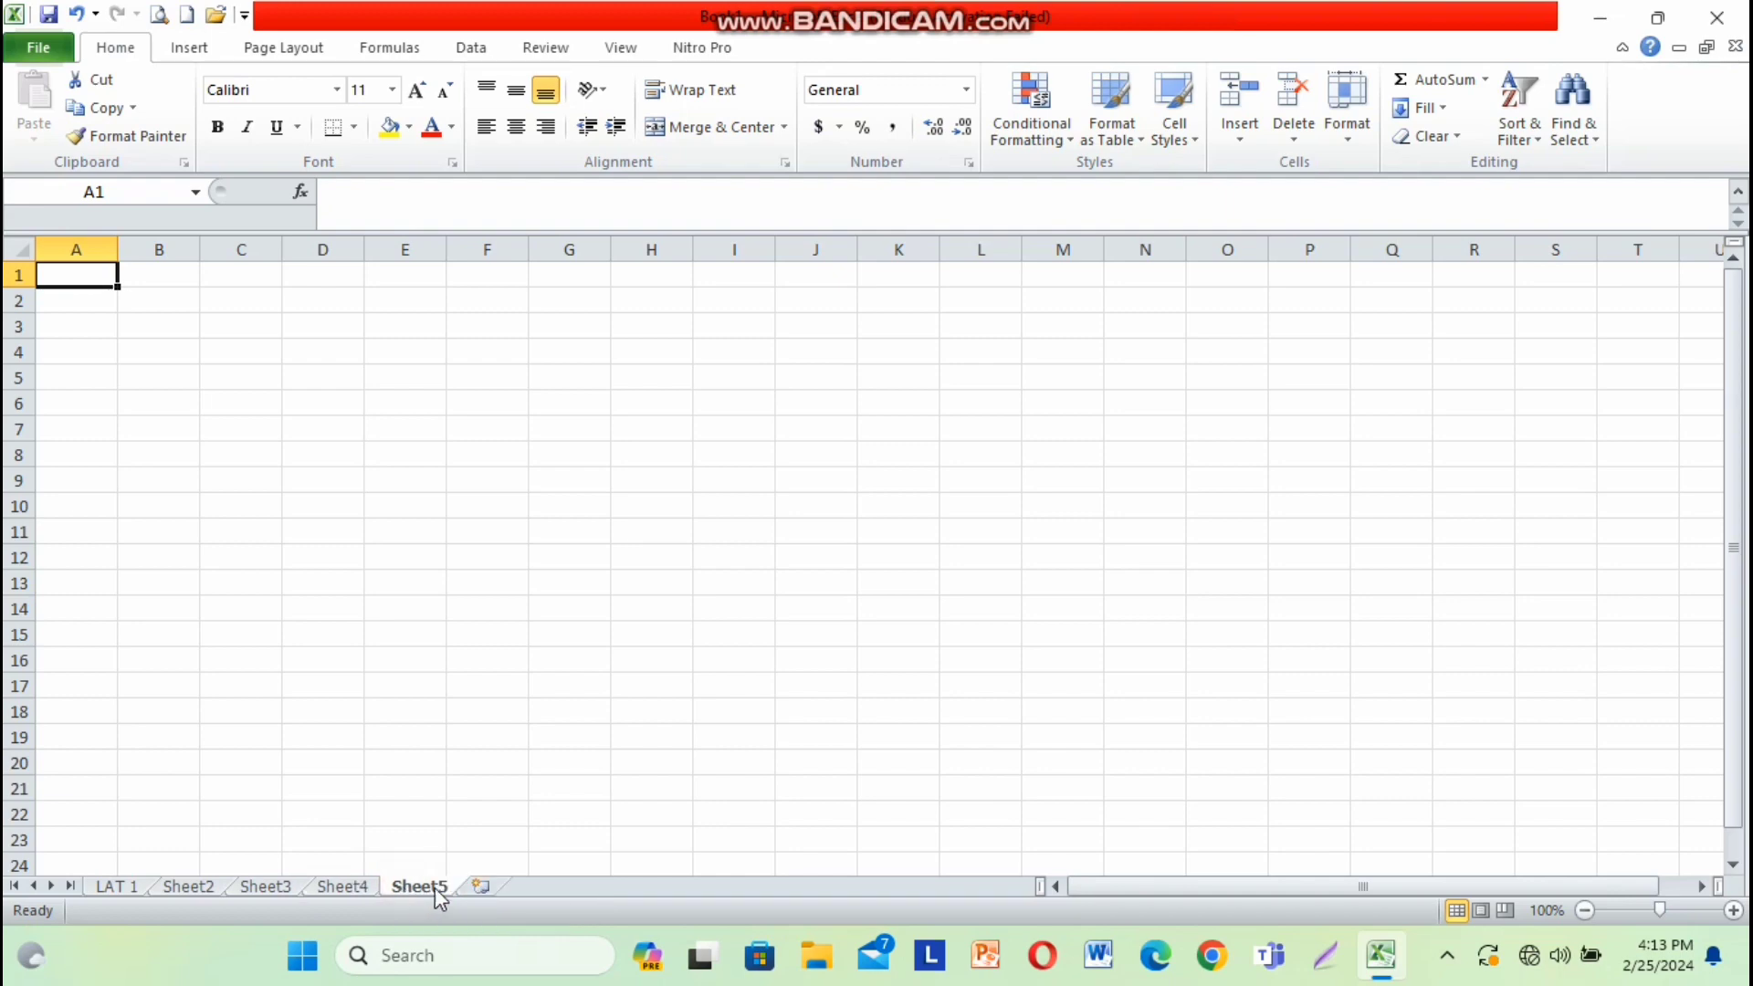
pyautogui.click(480, 887)
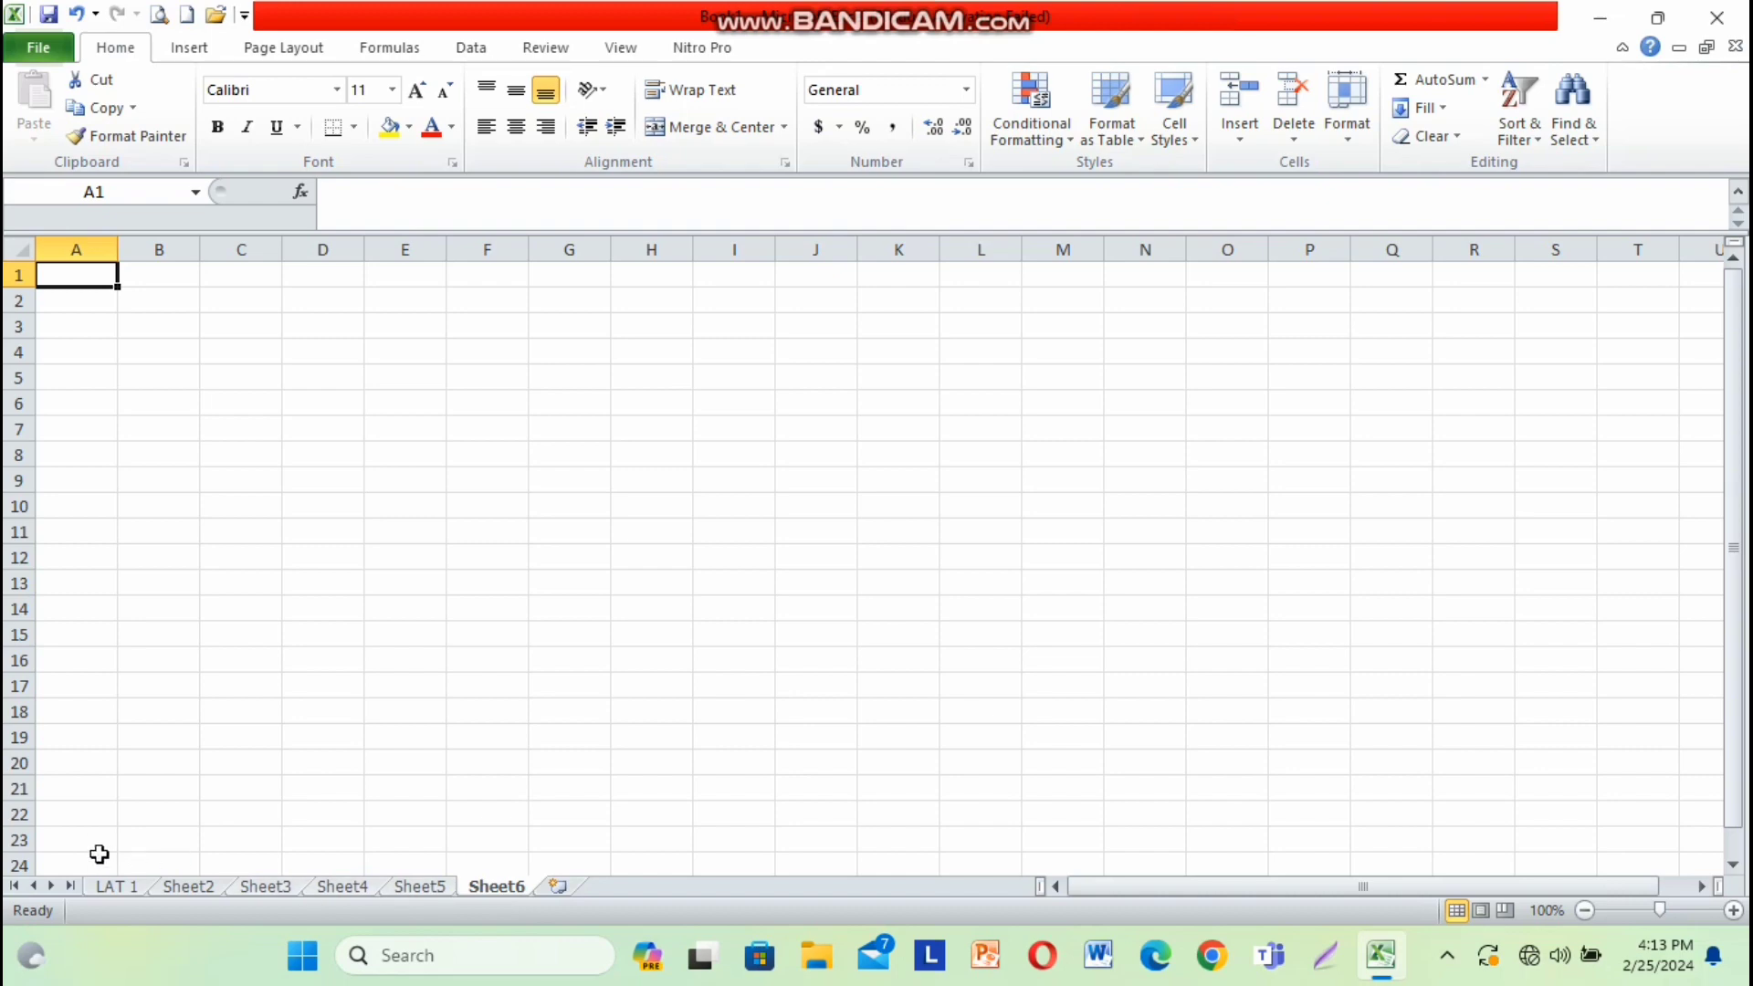
pyautogui.click(556, 889)
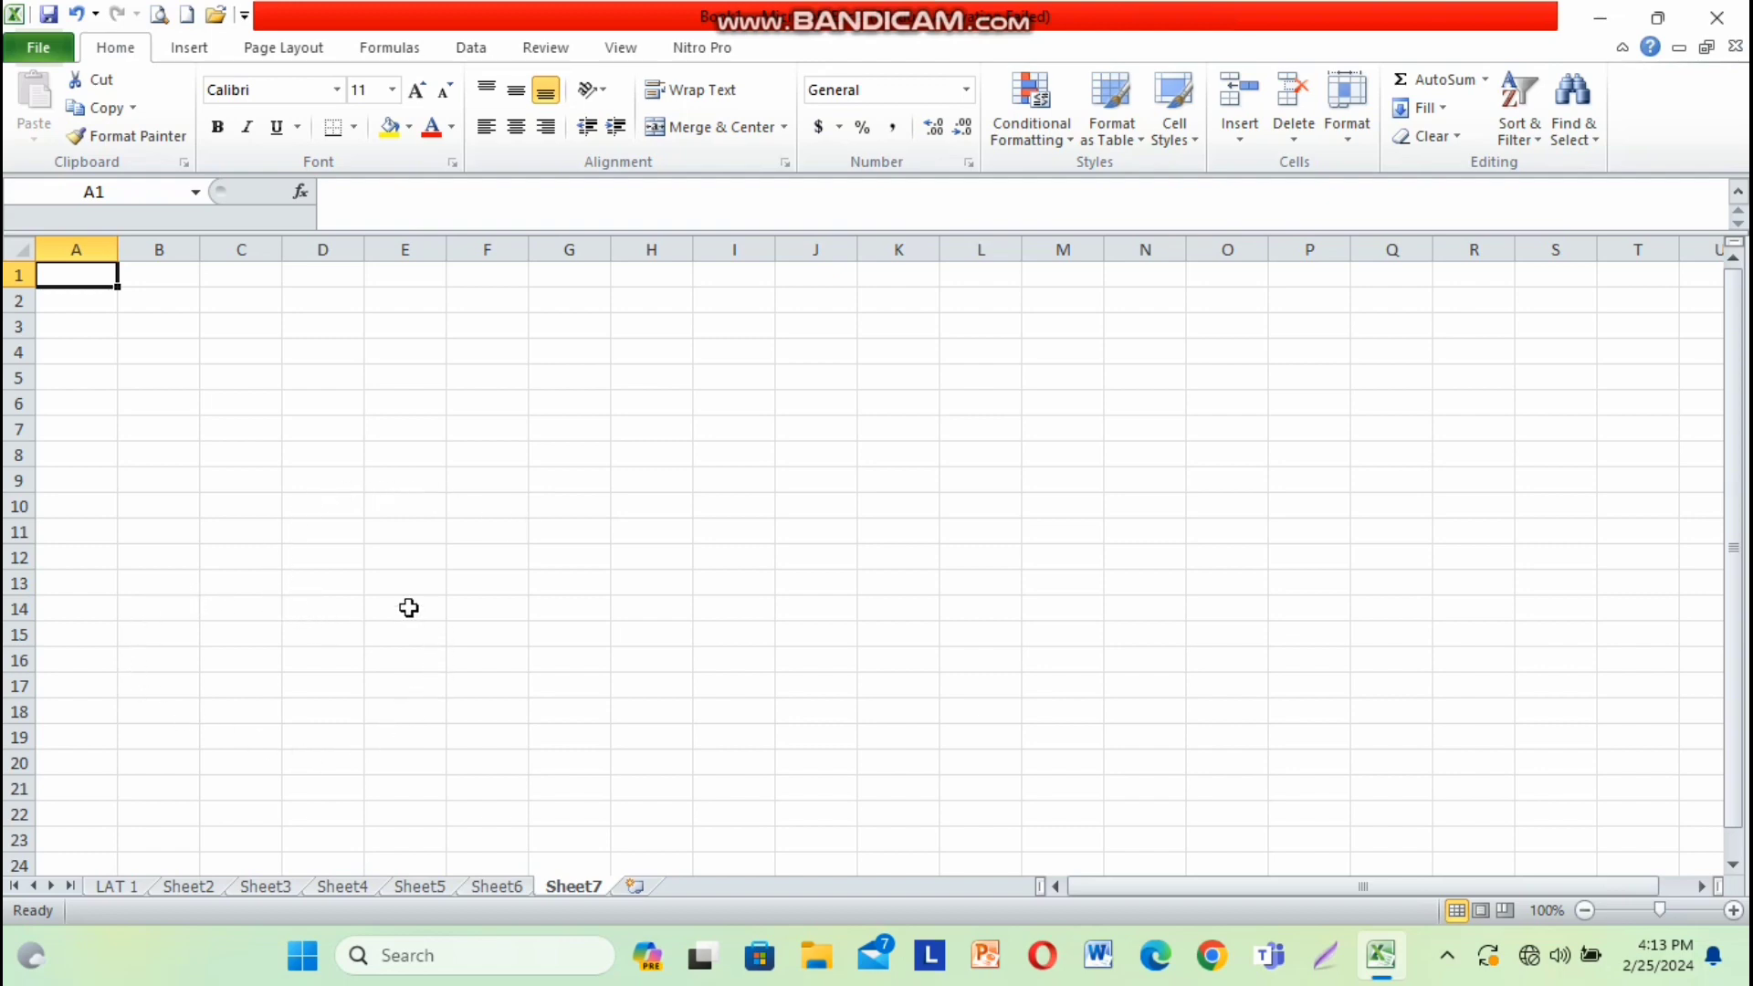
# - Return to the LAT 1 worksheet and extend the title in cell A1 to DAFTAR NILAI KELAS 10 A
pyautogui.click(122, 888)
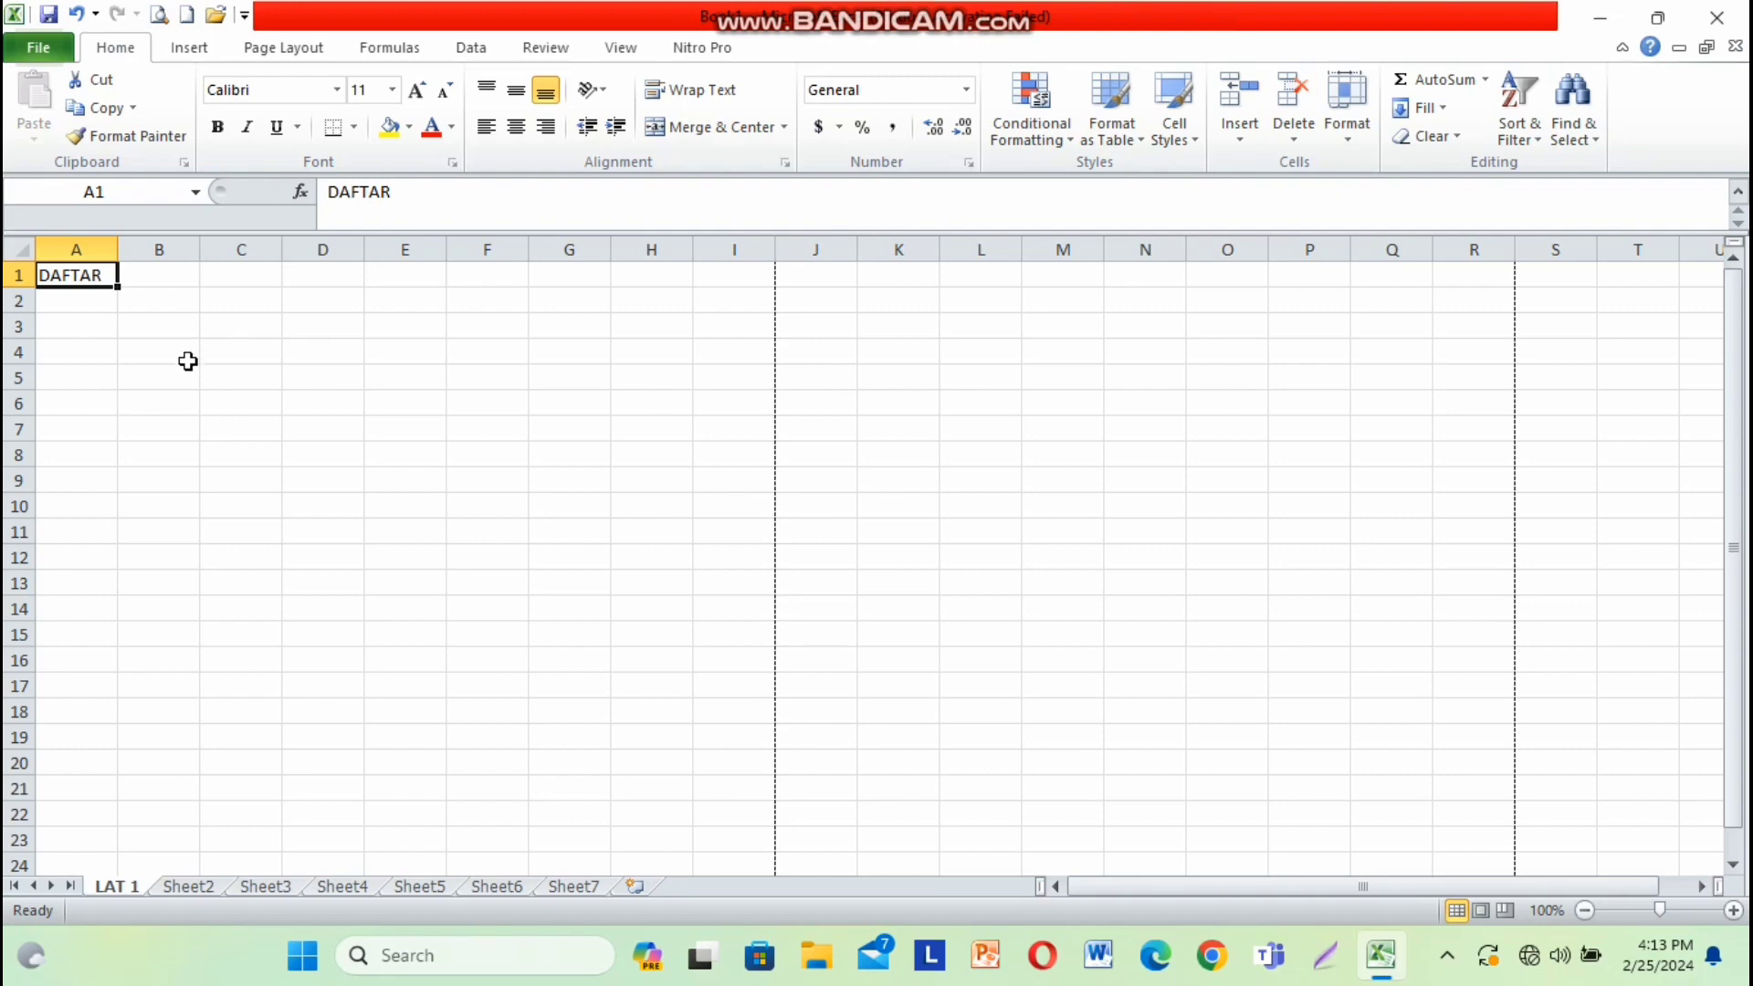
pyautogui.click(434, 195)
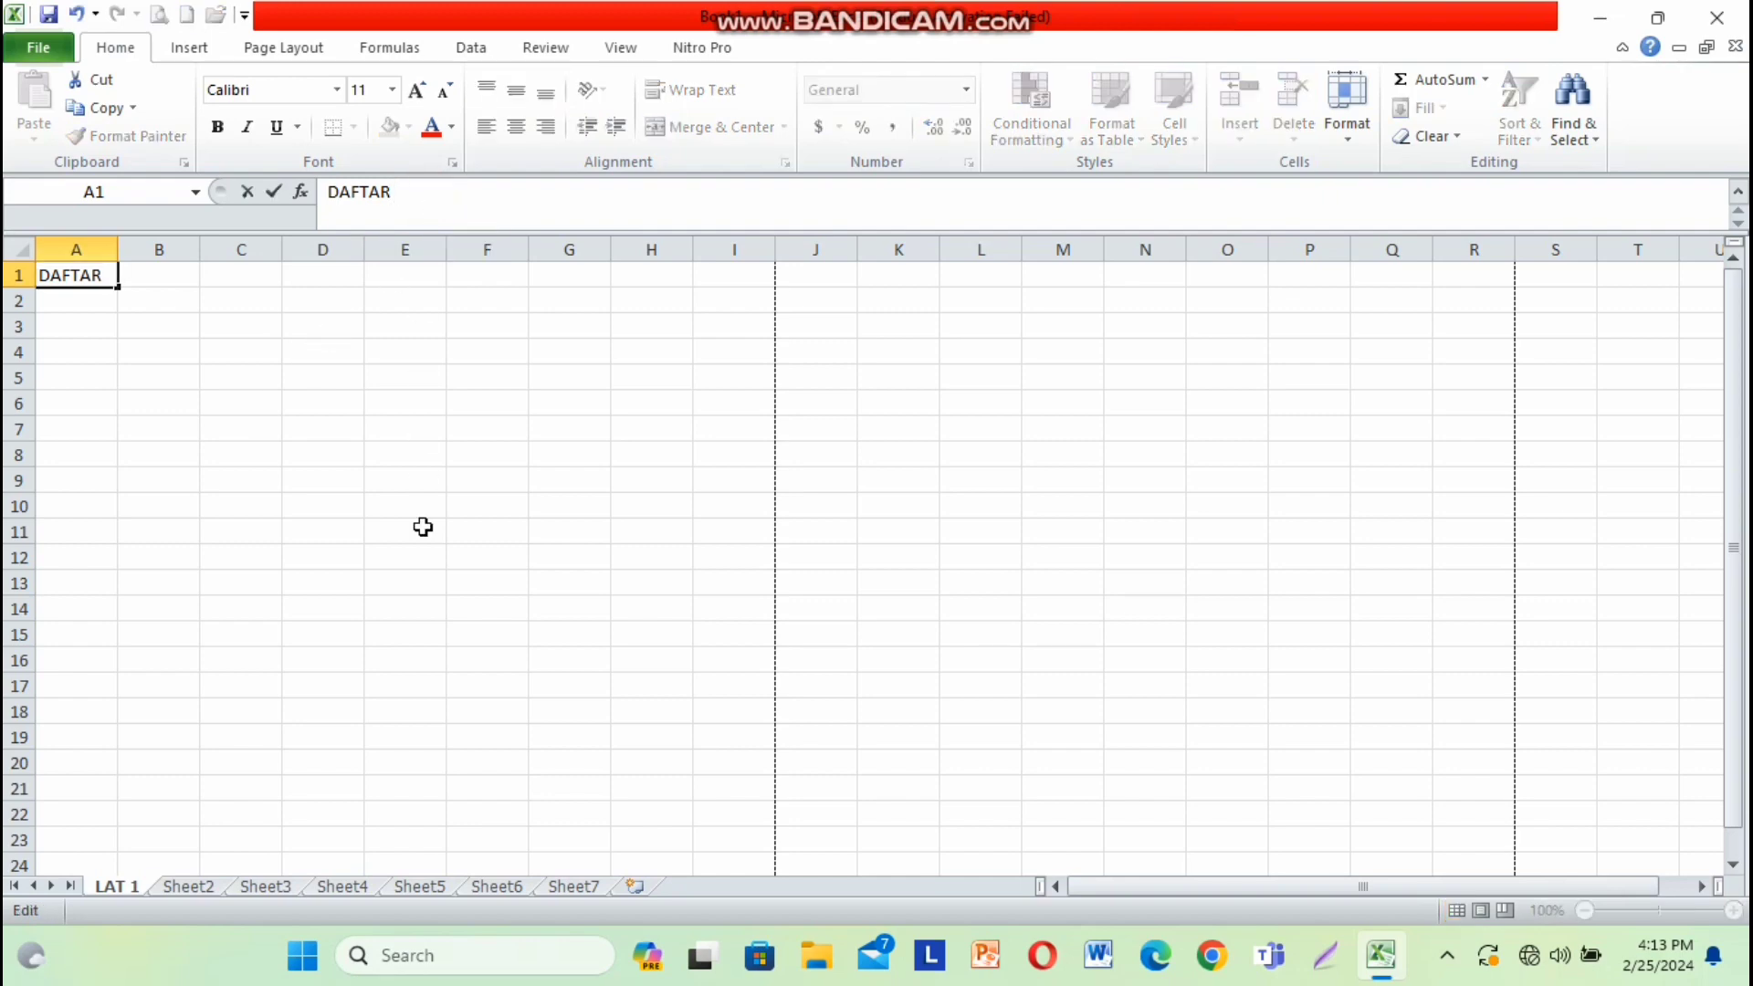
pyautogui.write('NILAI KELAS')
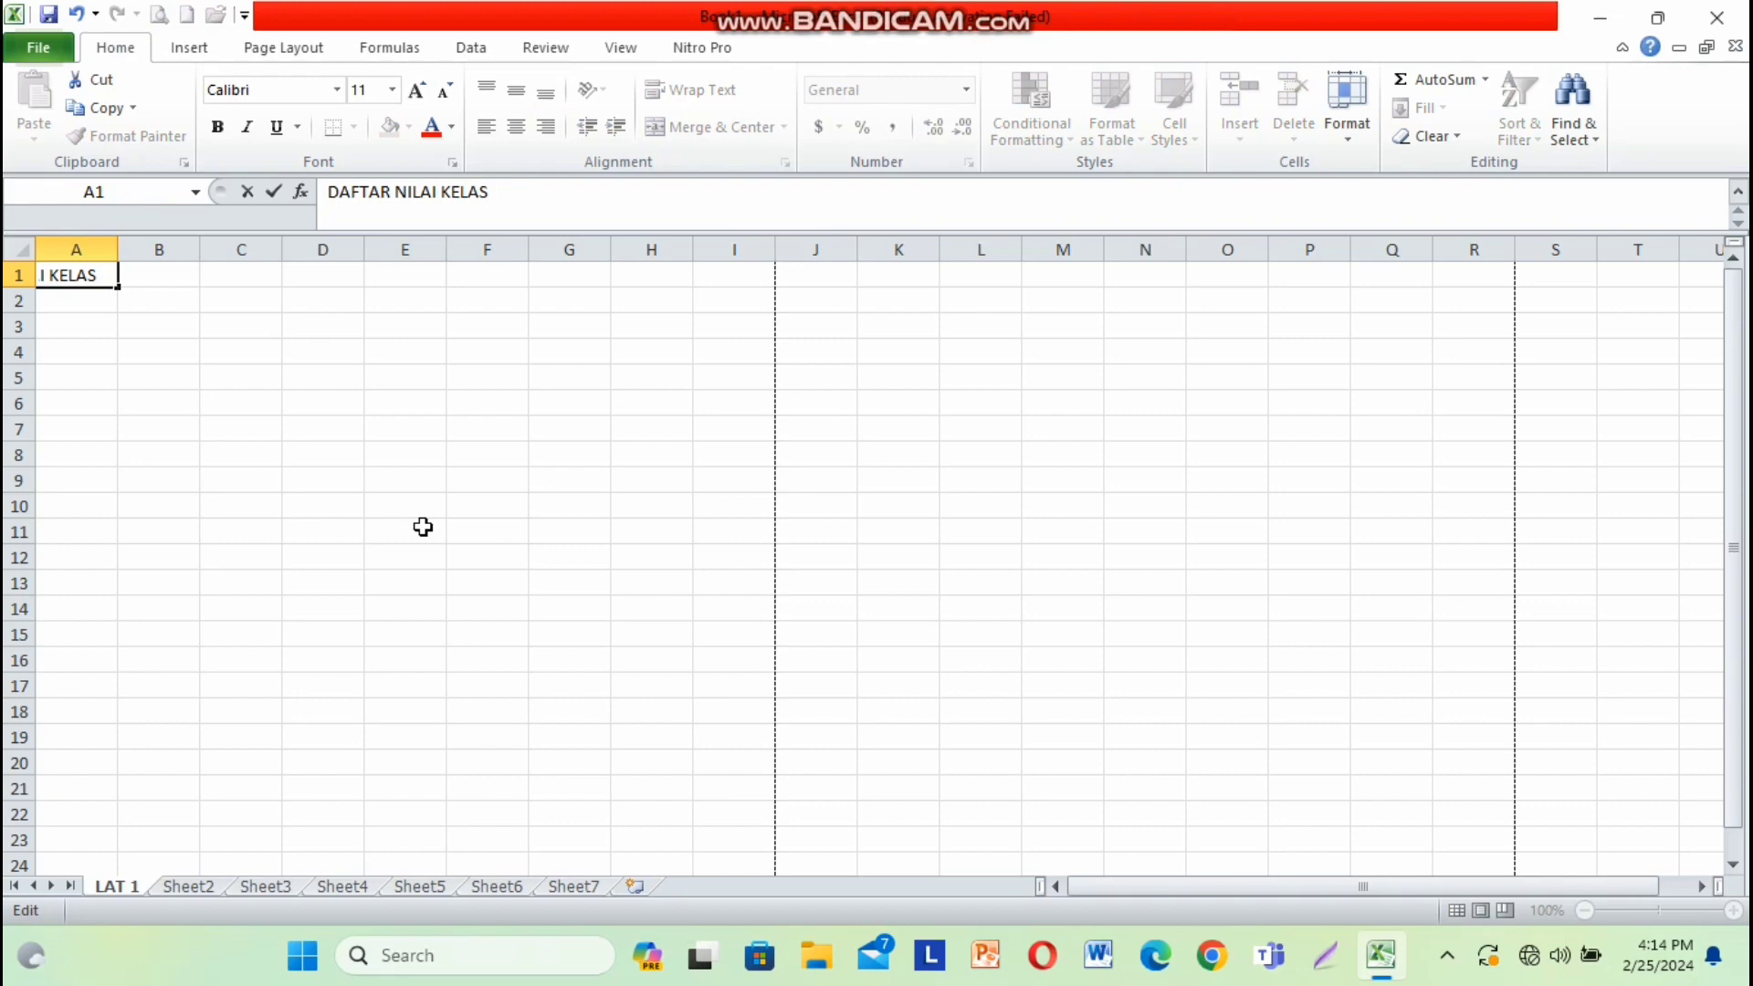
pyautogui.write(' 10 A')
pyautogui.press('Return')
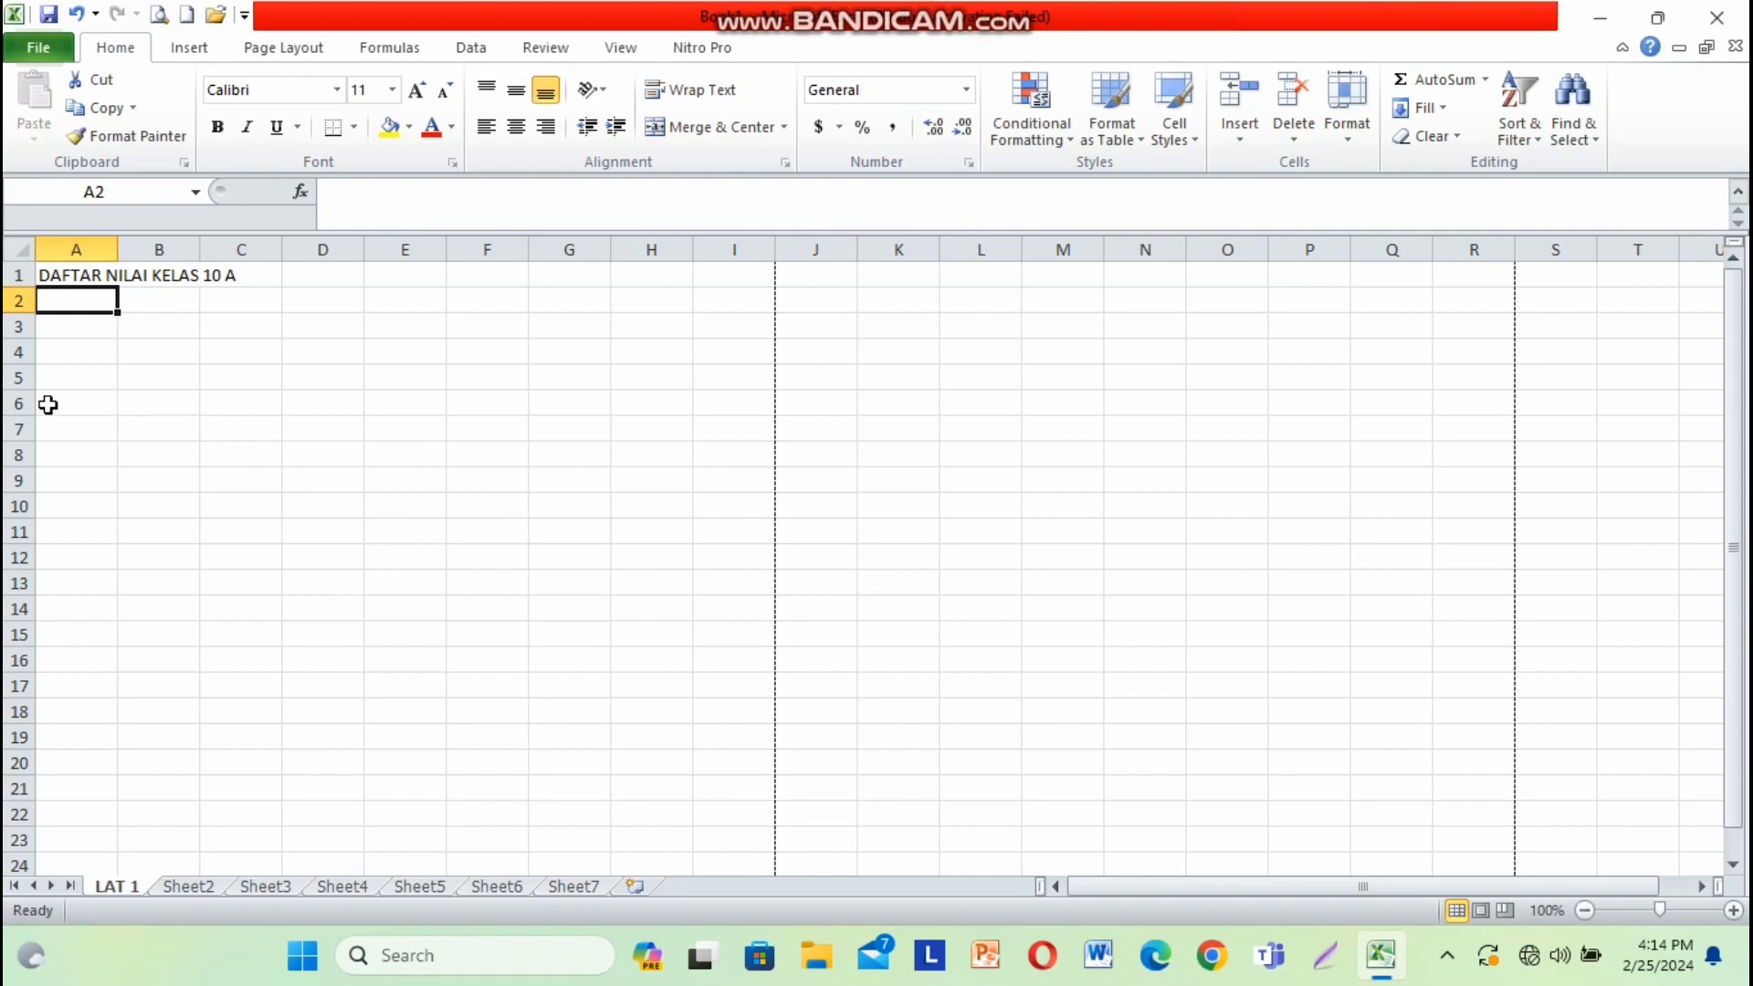
# - Enter the column headings NO., NAMA and MATA PELAJARAN in cells A3, B3 and C3
pyautogui.click(60, 332)
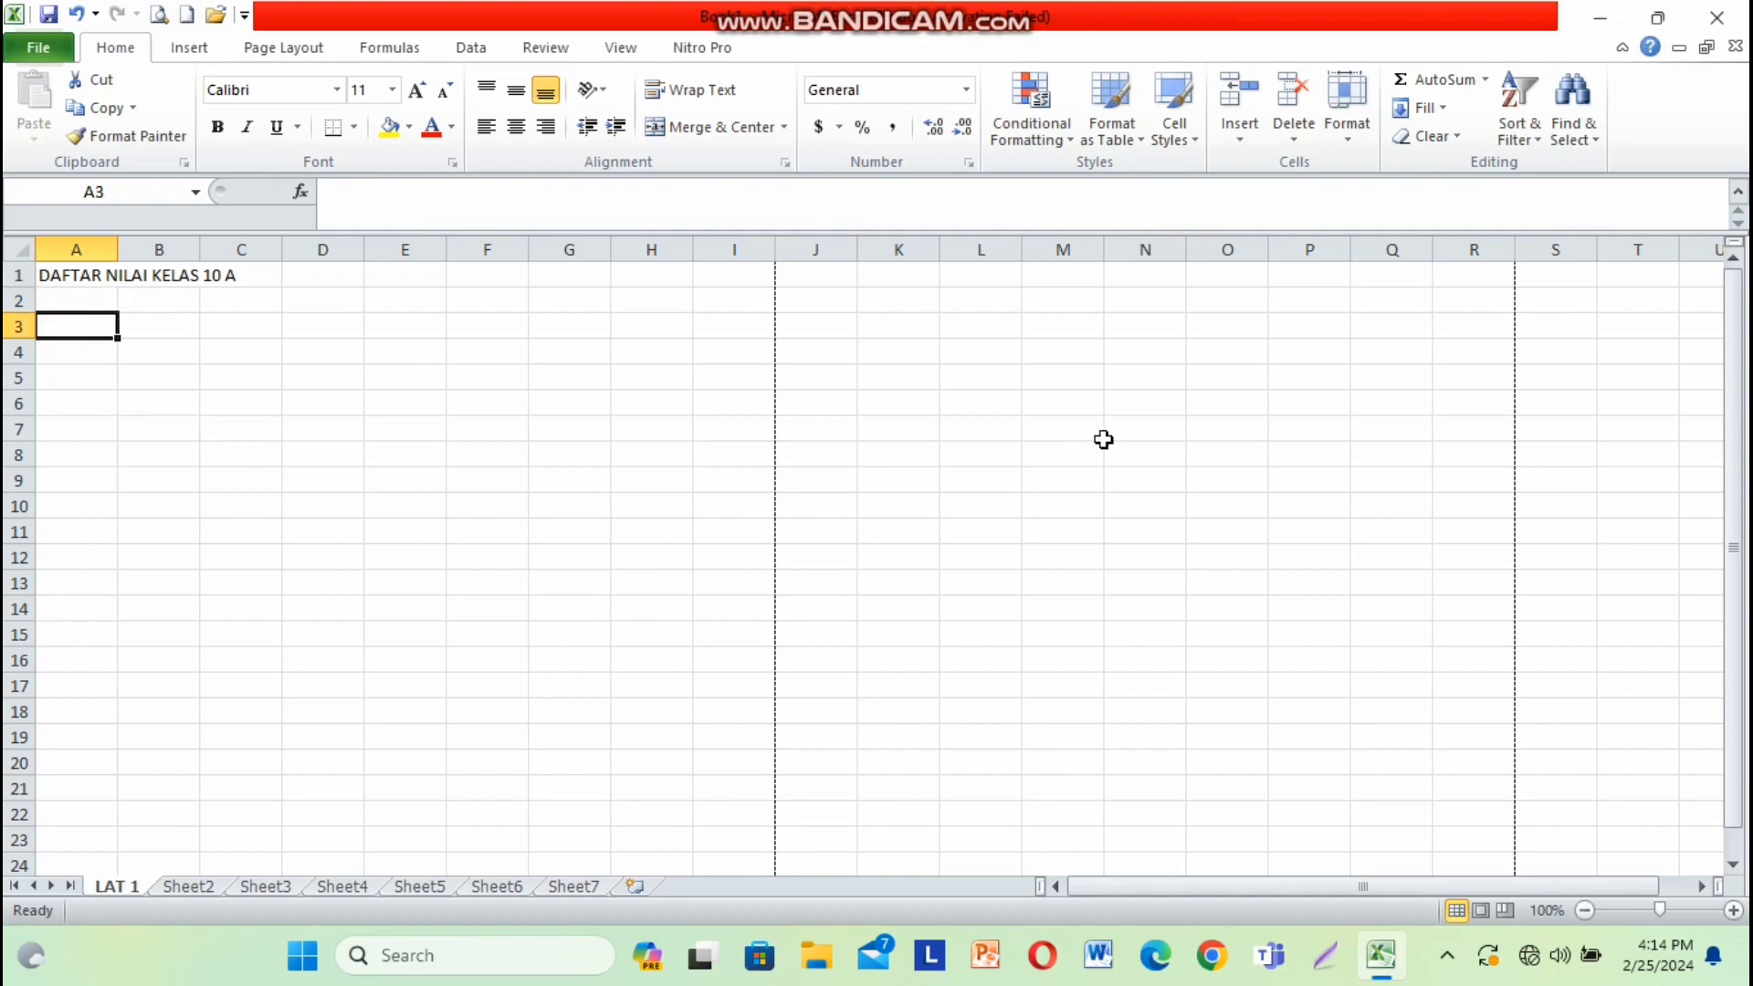
pyautogui.write('NO.')
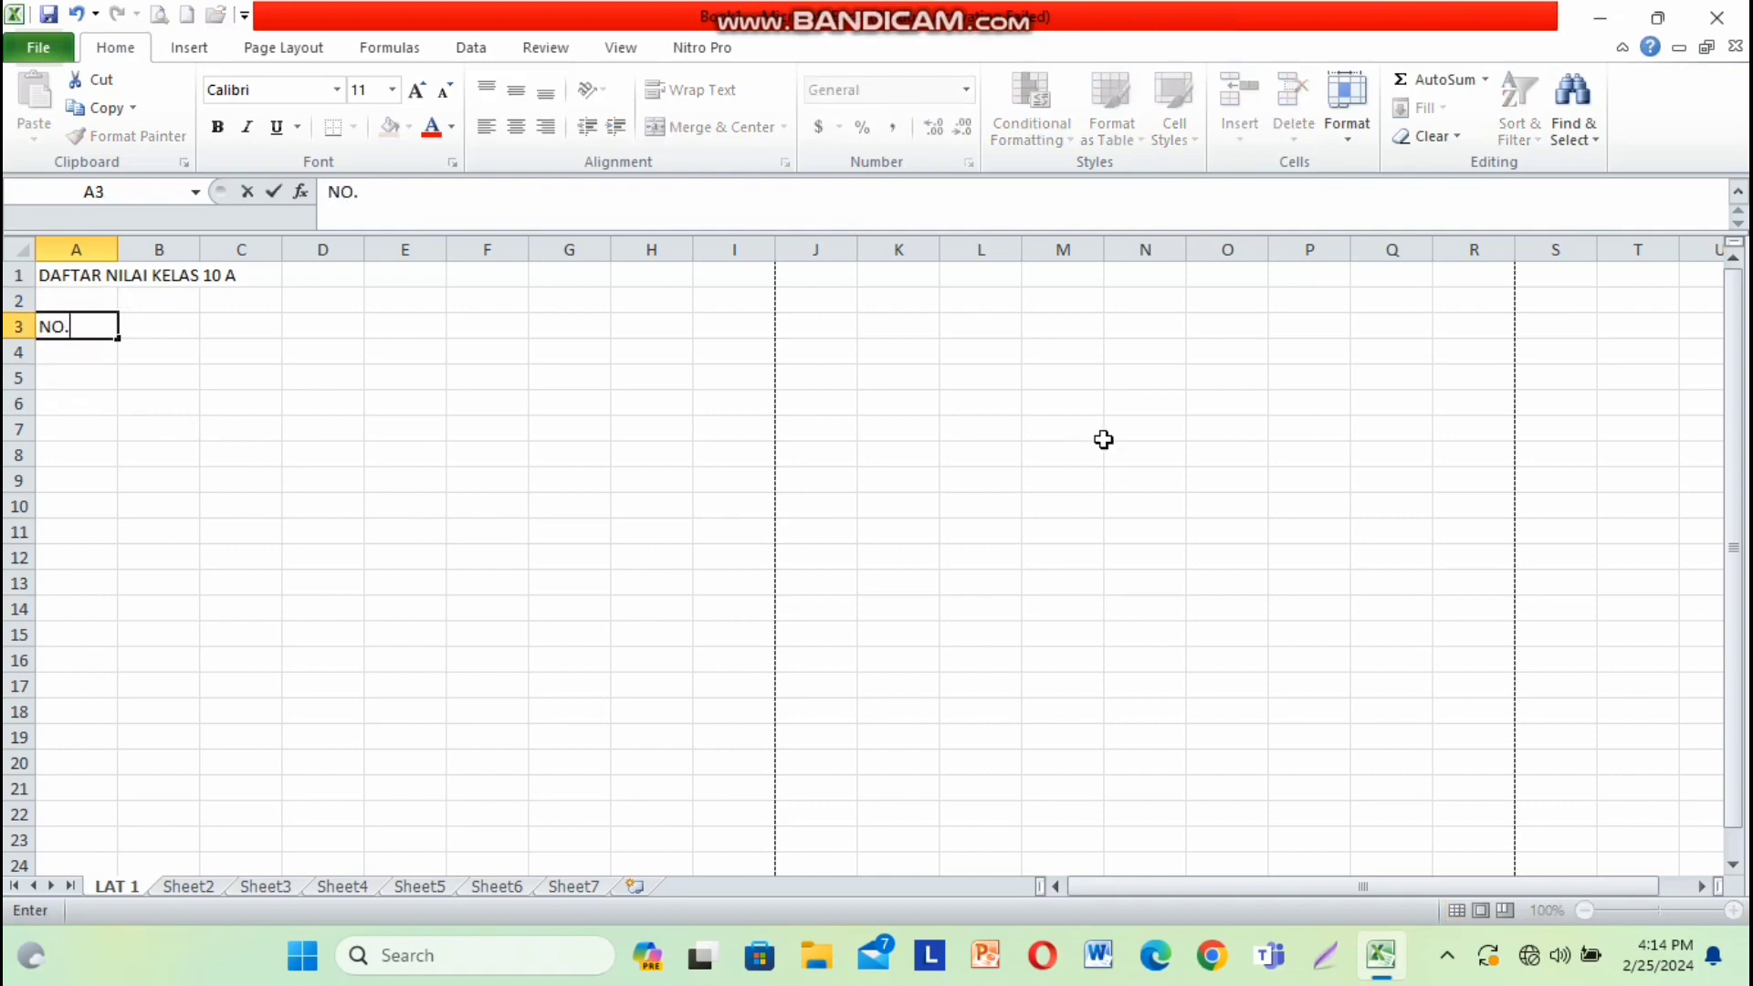
pyautogui.press('Tab')
pyautogui.write('NAMA')
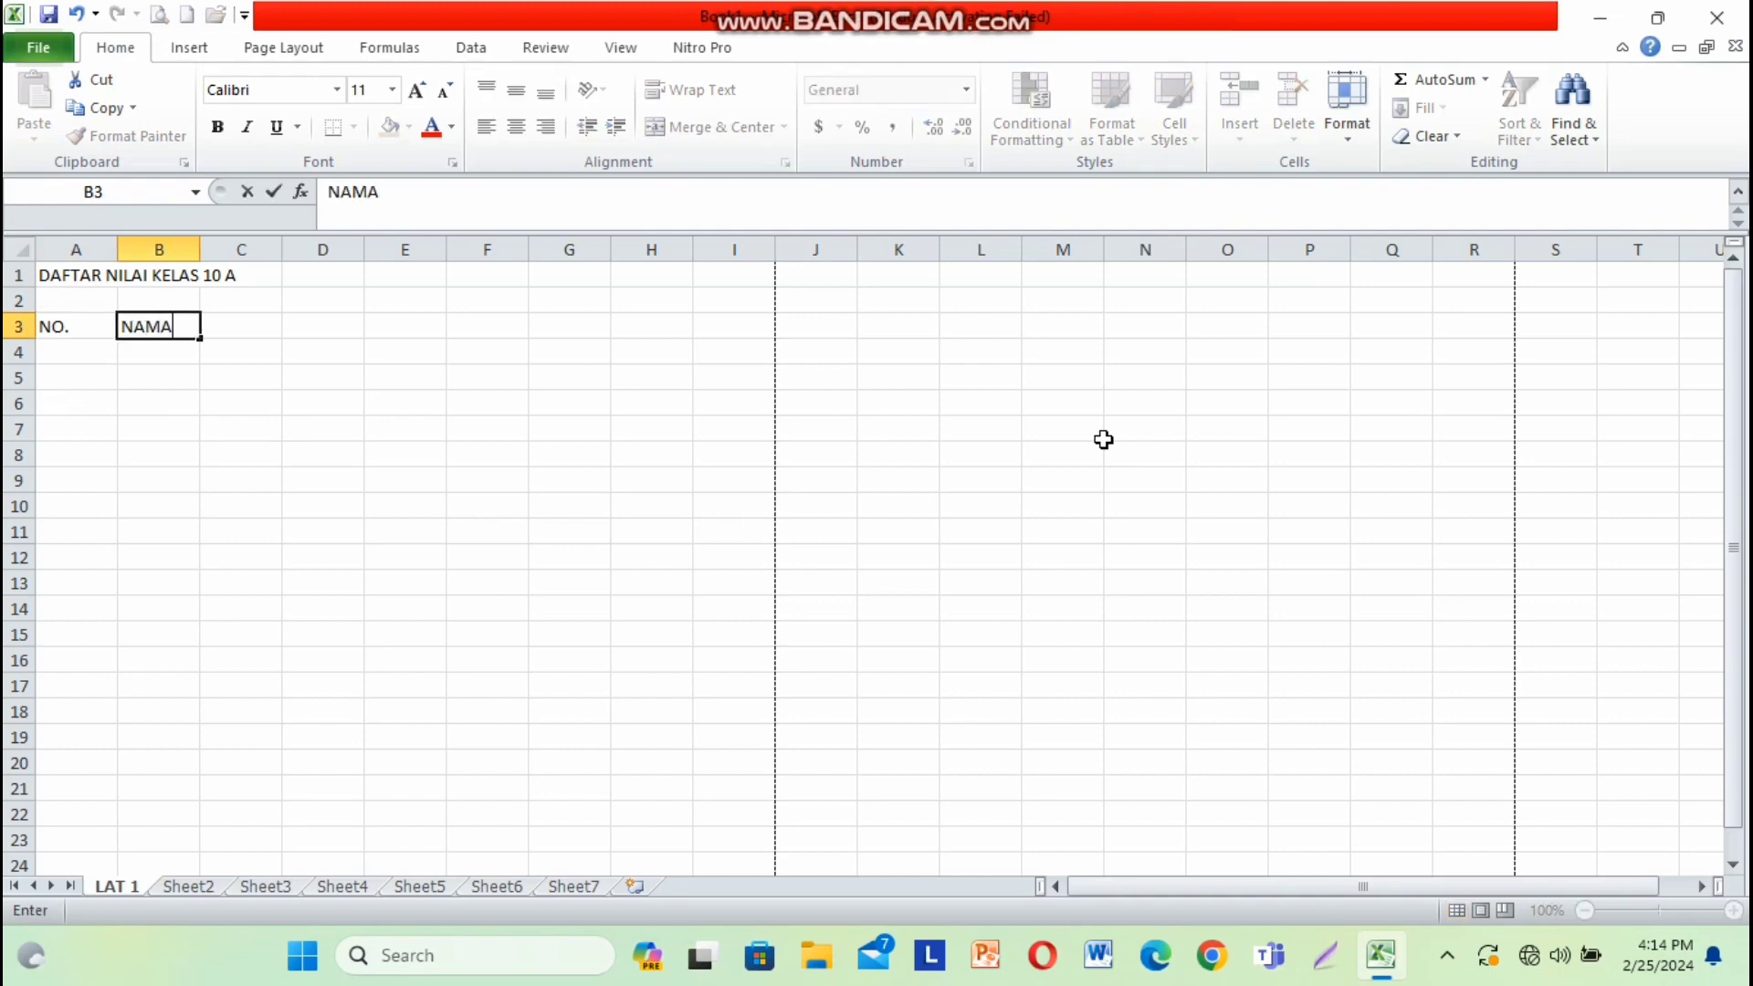
pyautogui.press('Tab')
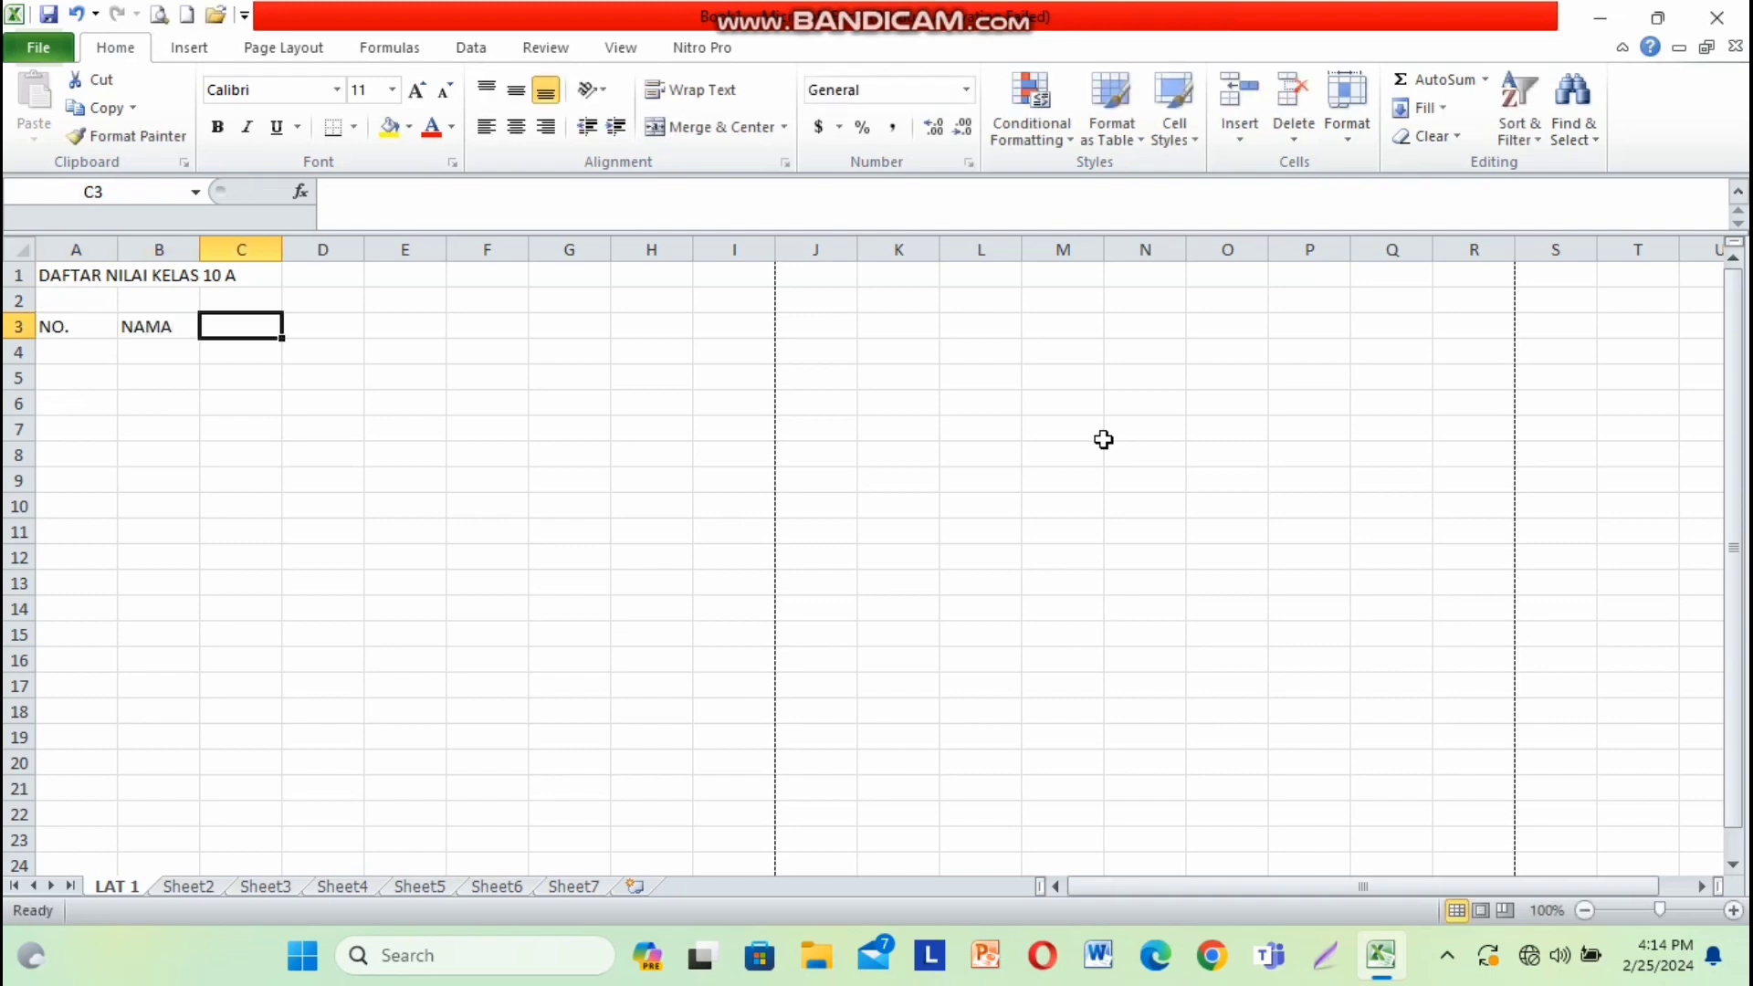
pyautogui.write('MATA ')
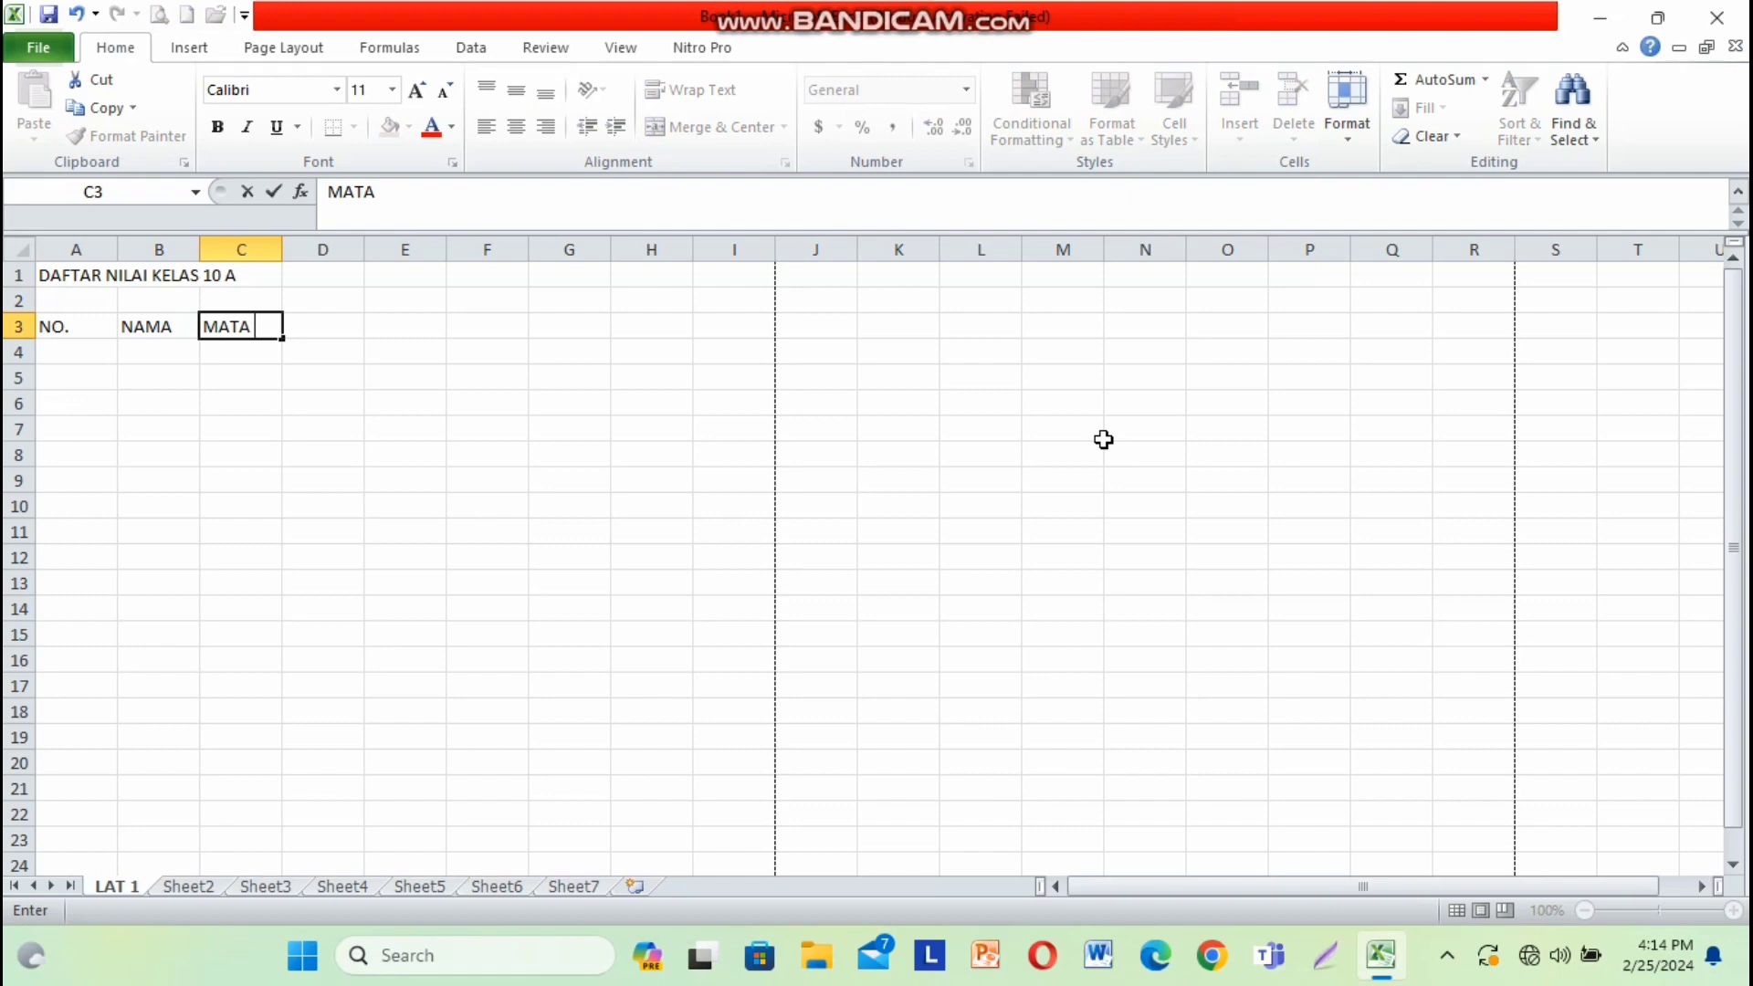
pyautogui.write('PELAJARAN')
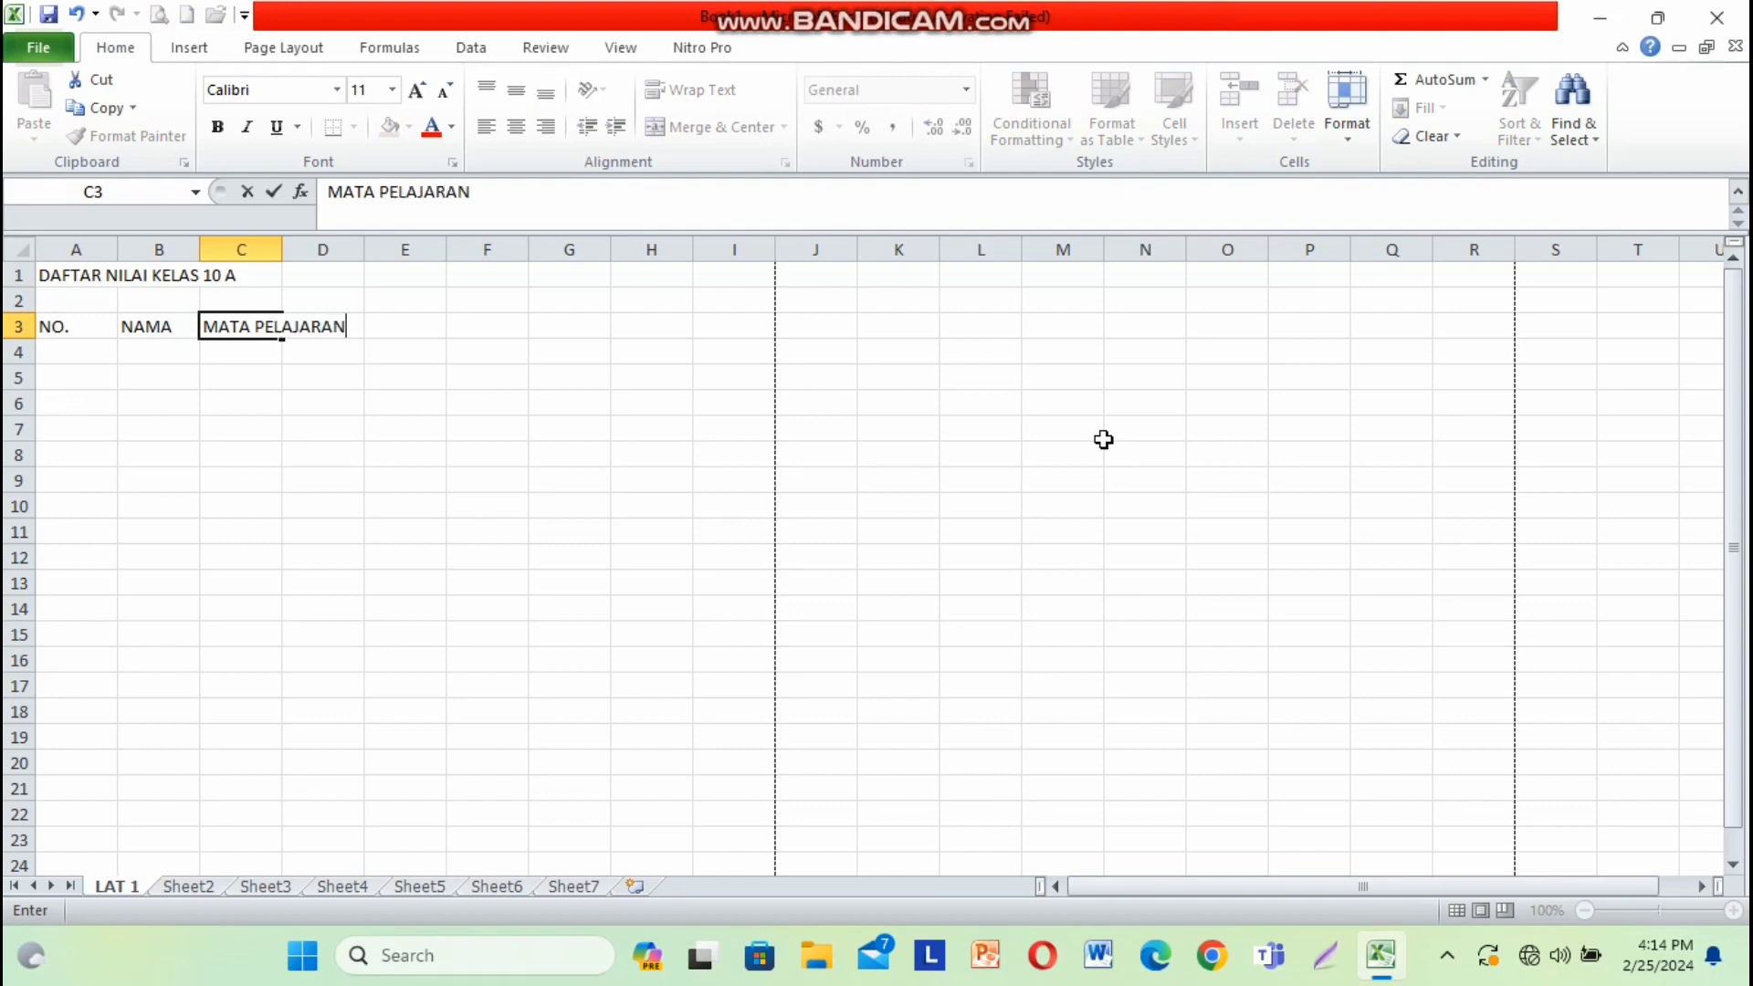
pyautogui.press('Return')
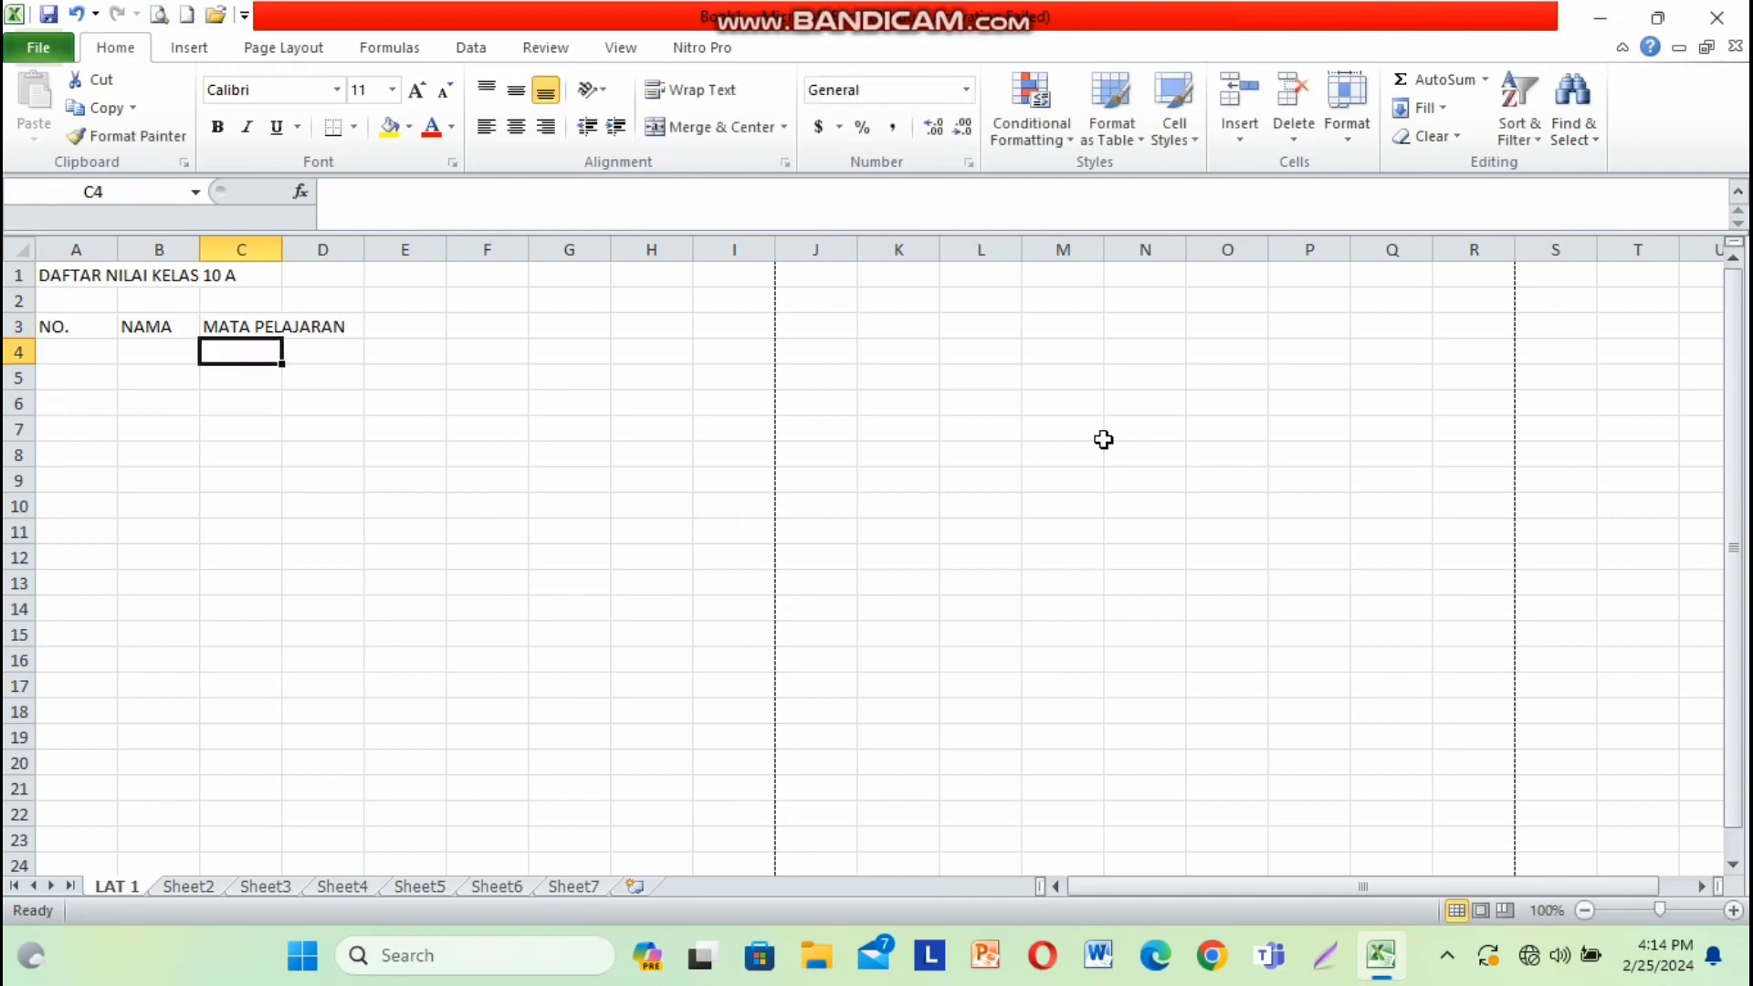
# - Enter the subject headings IPA, MTK, PJOK and TIK in cells C4 to F4
pyautogui.write('IPA')
pyautogui.press('Tab')
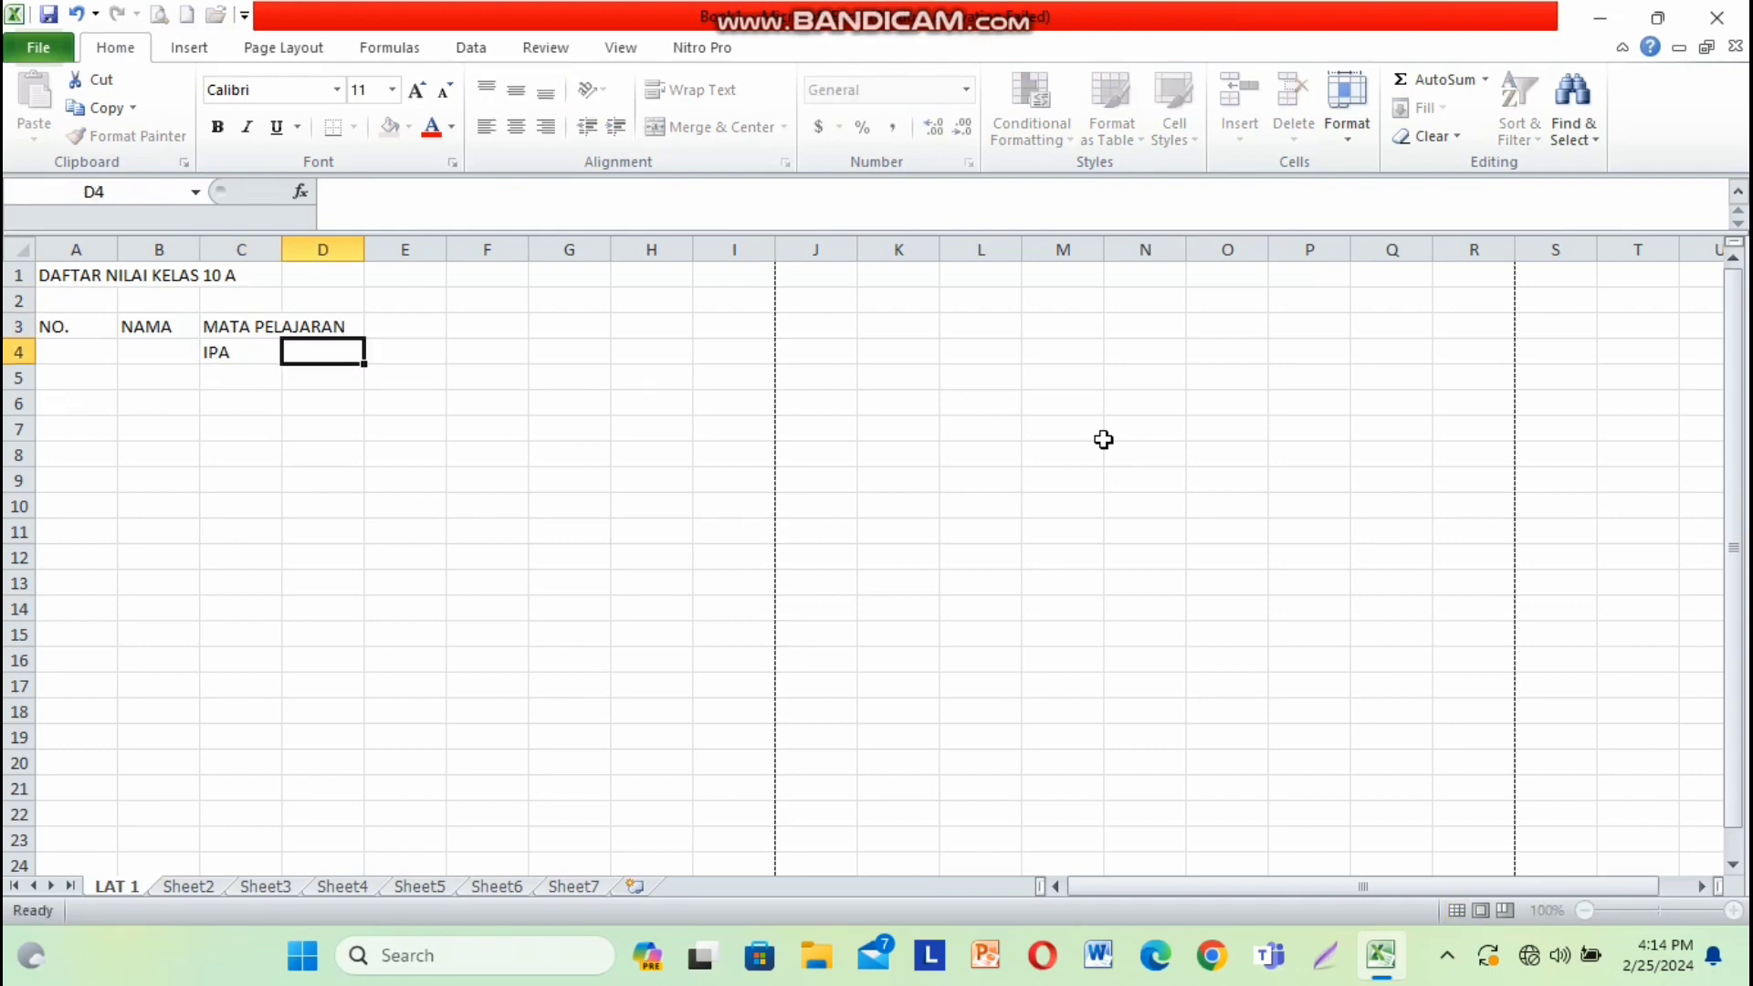
pyautogui.write('MTK')
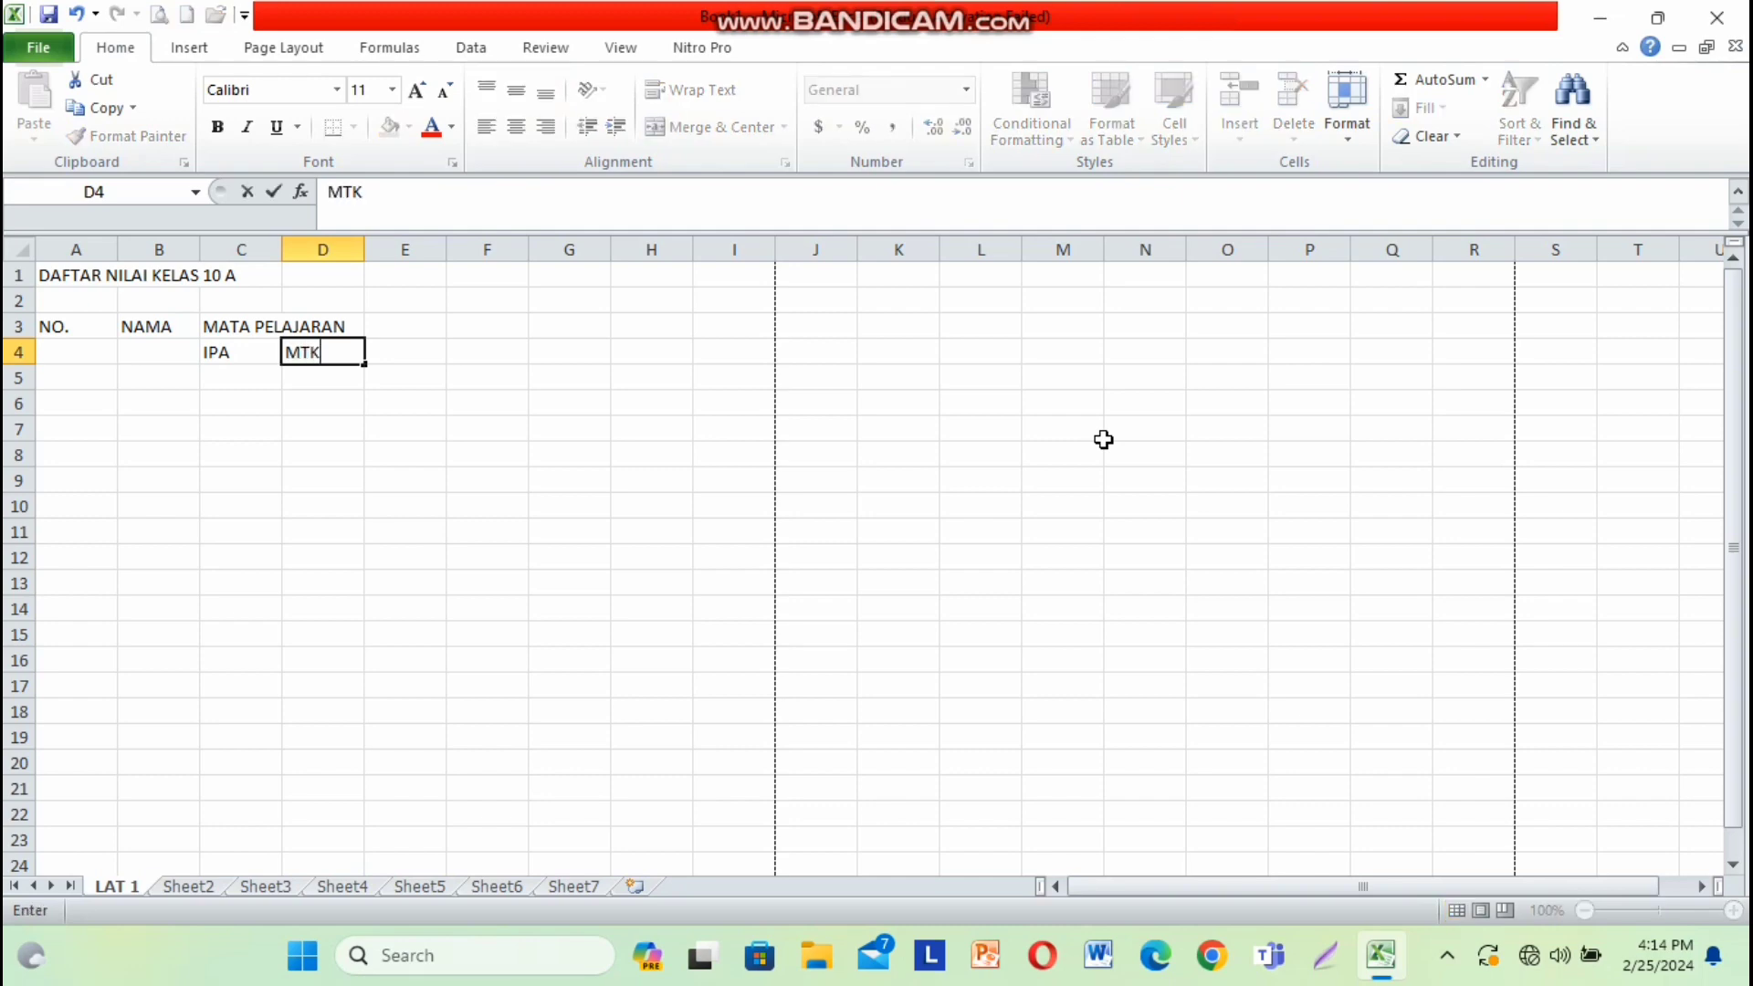
pyautogui.press('Tab')
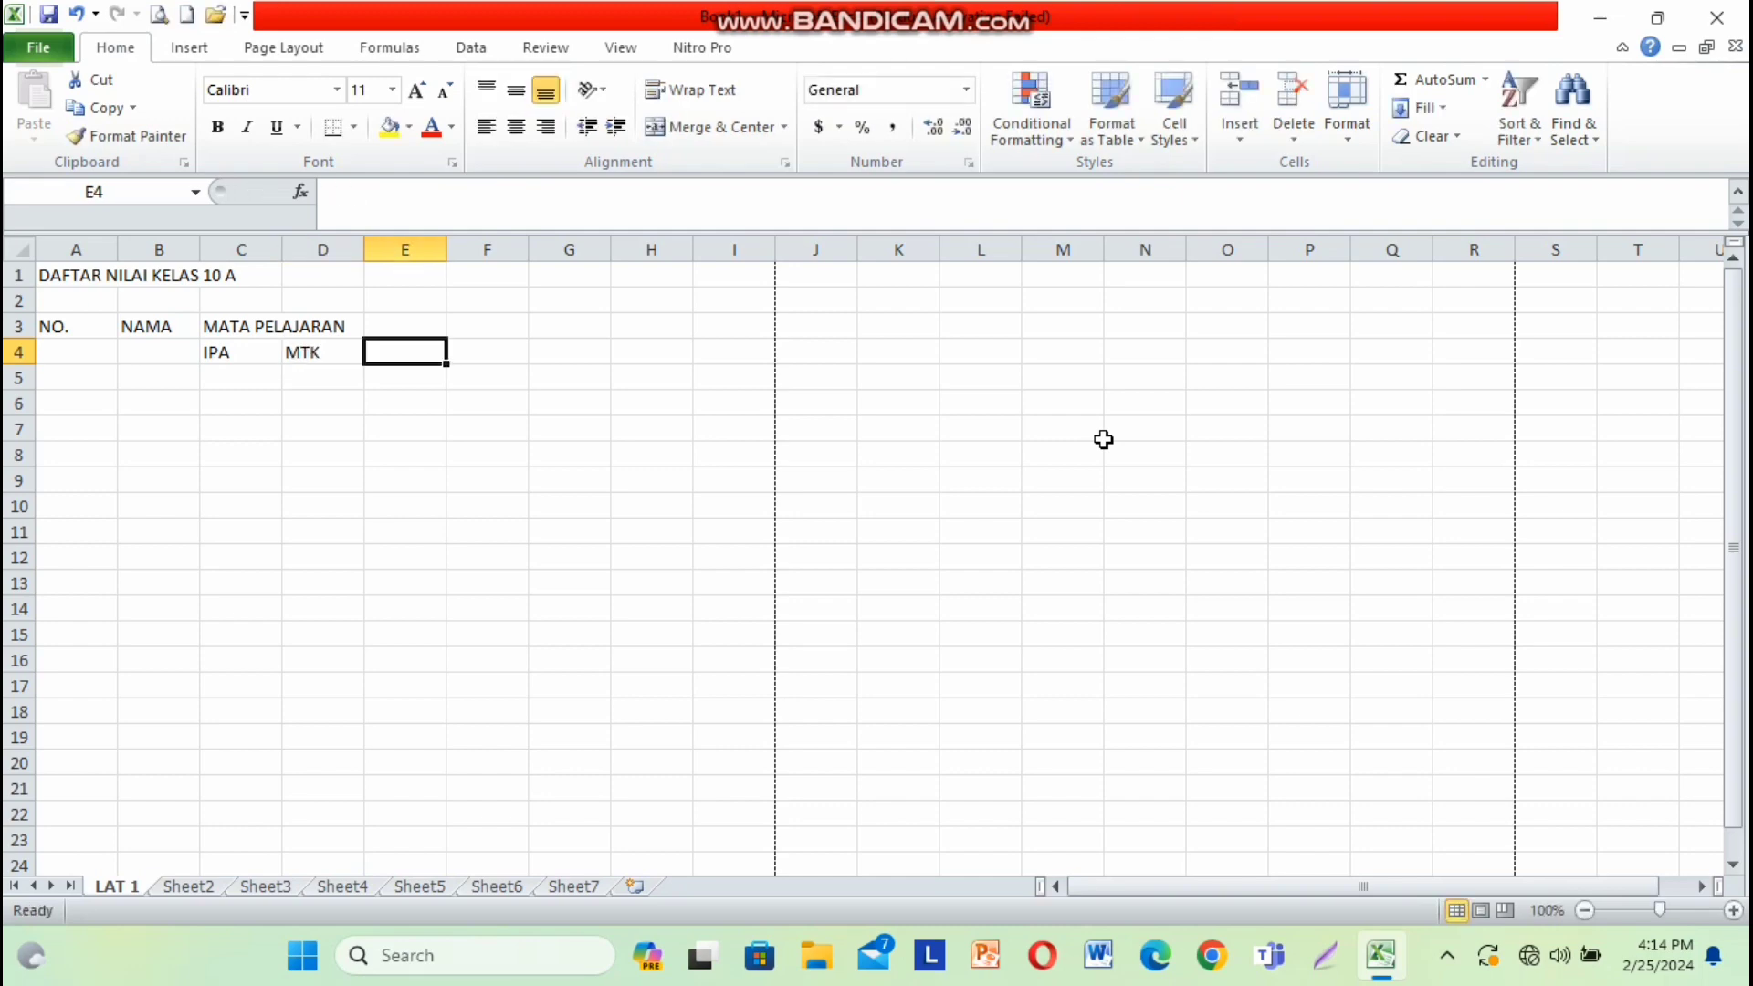
pyautogui.write('PJOK')
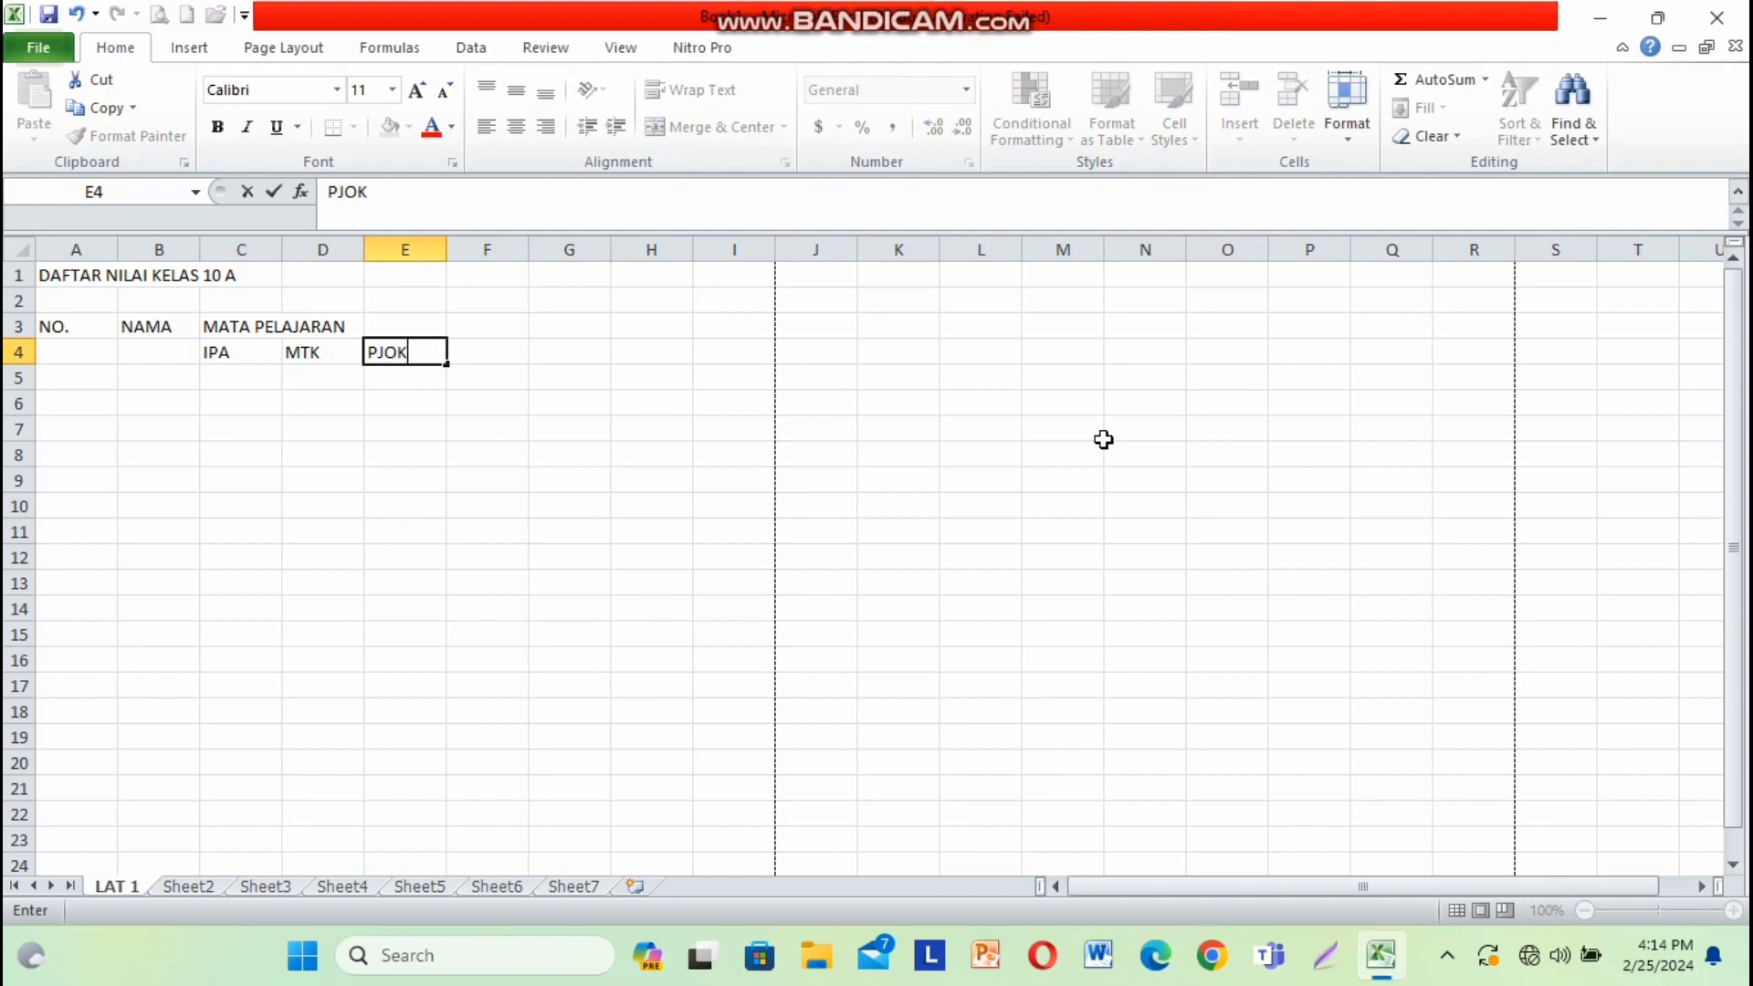
pyautogui.press('Tab')
pyautogui.write('T')
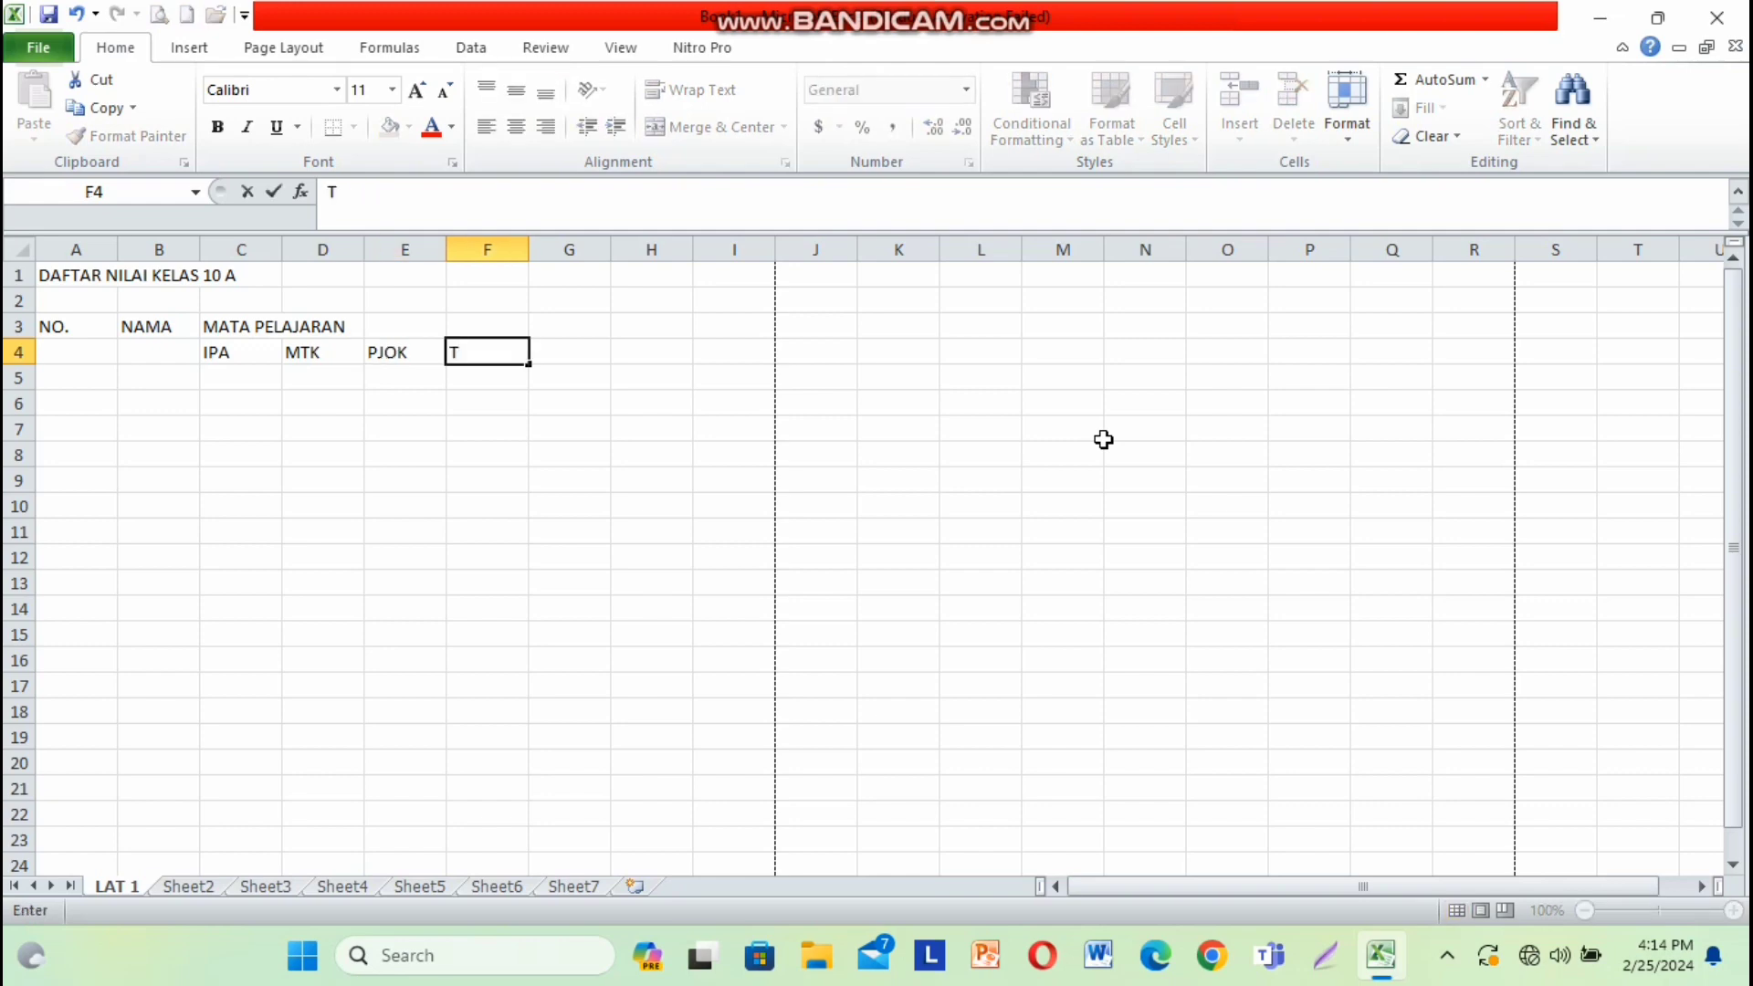
pyautogui.write('IK')
# - Enter the column headings JUMLAH, RATA-RATA and RANKING in cells G3 to I3
pyautogui.click(565, 329)
pyautogui.write('JUM')
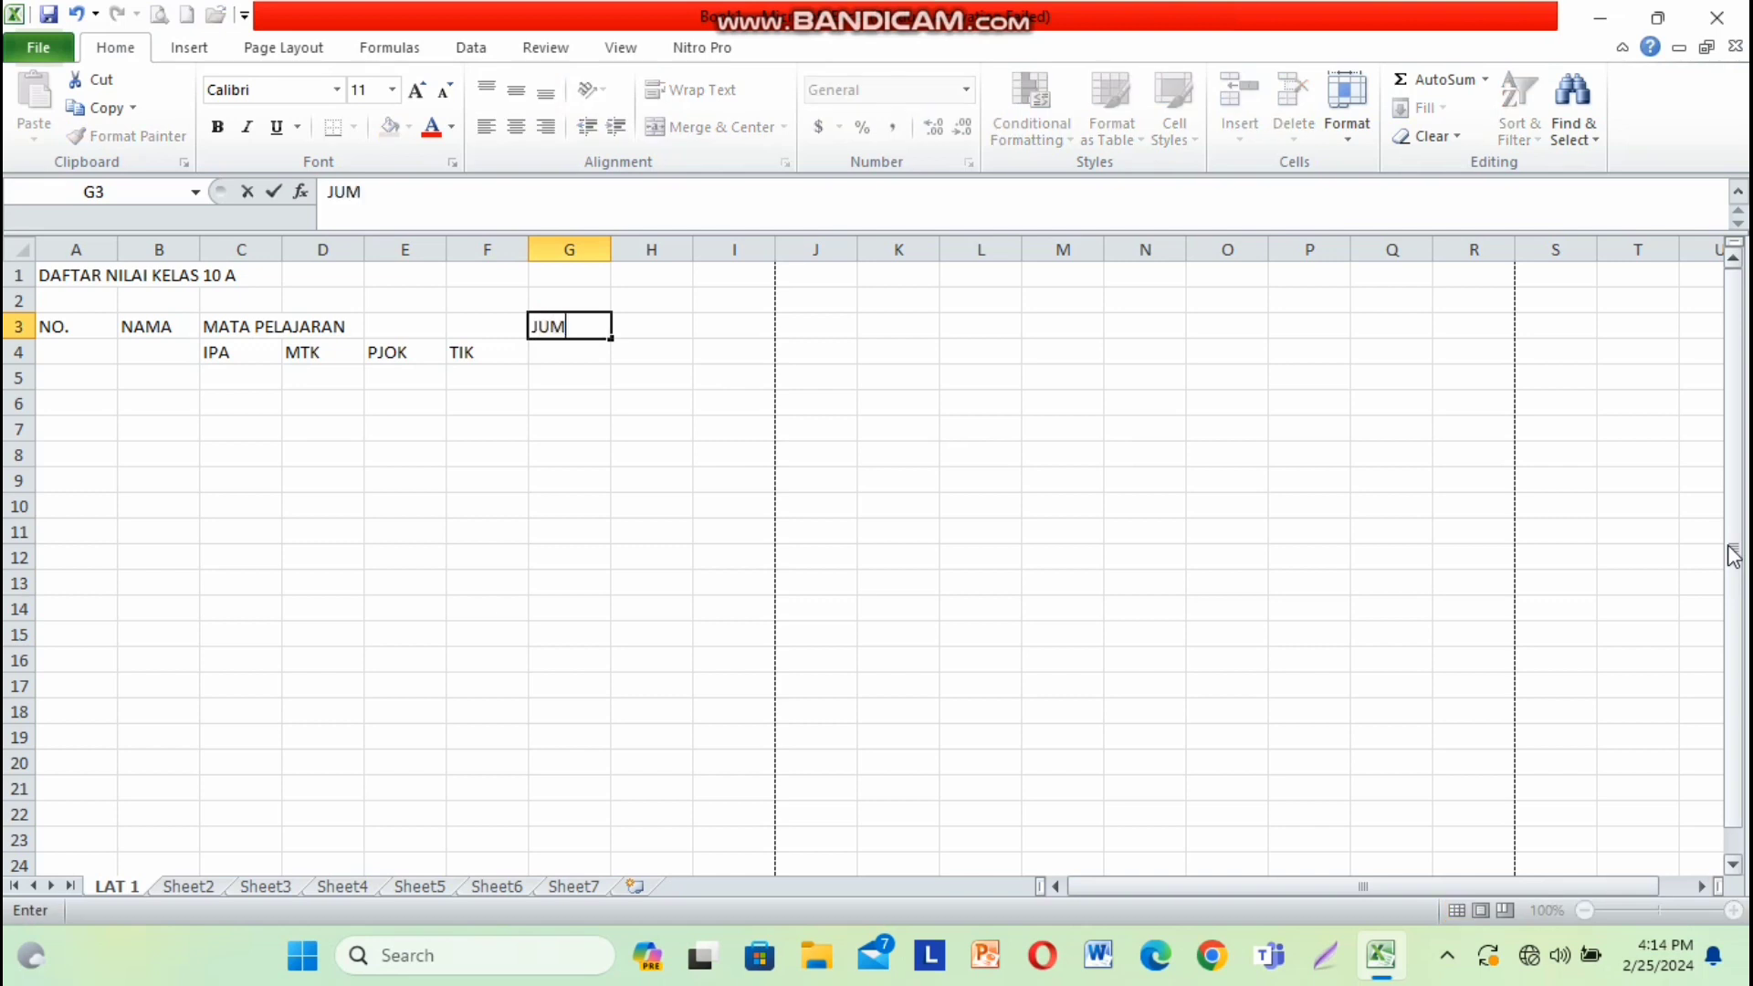
pyautogui.write('LAH')
pyautogui.press('Tab')
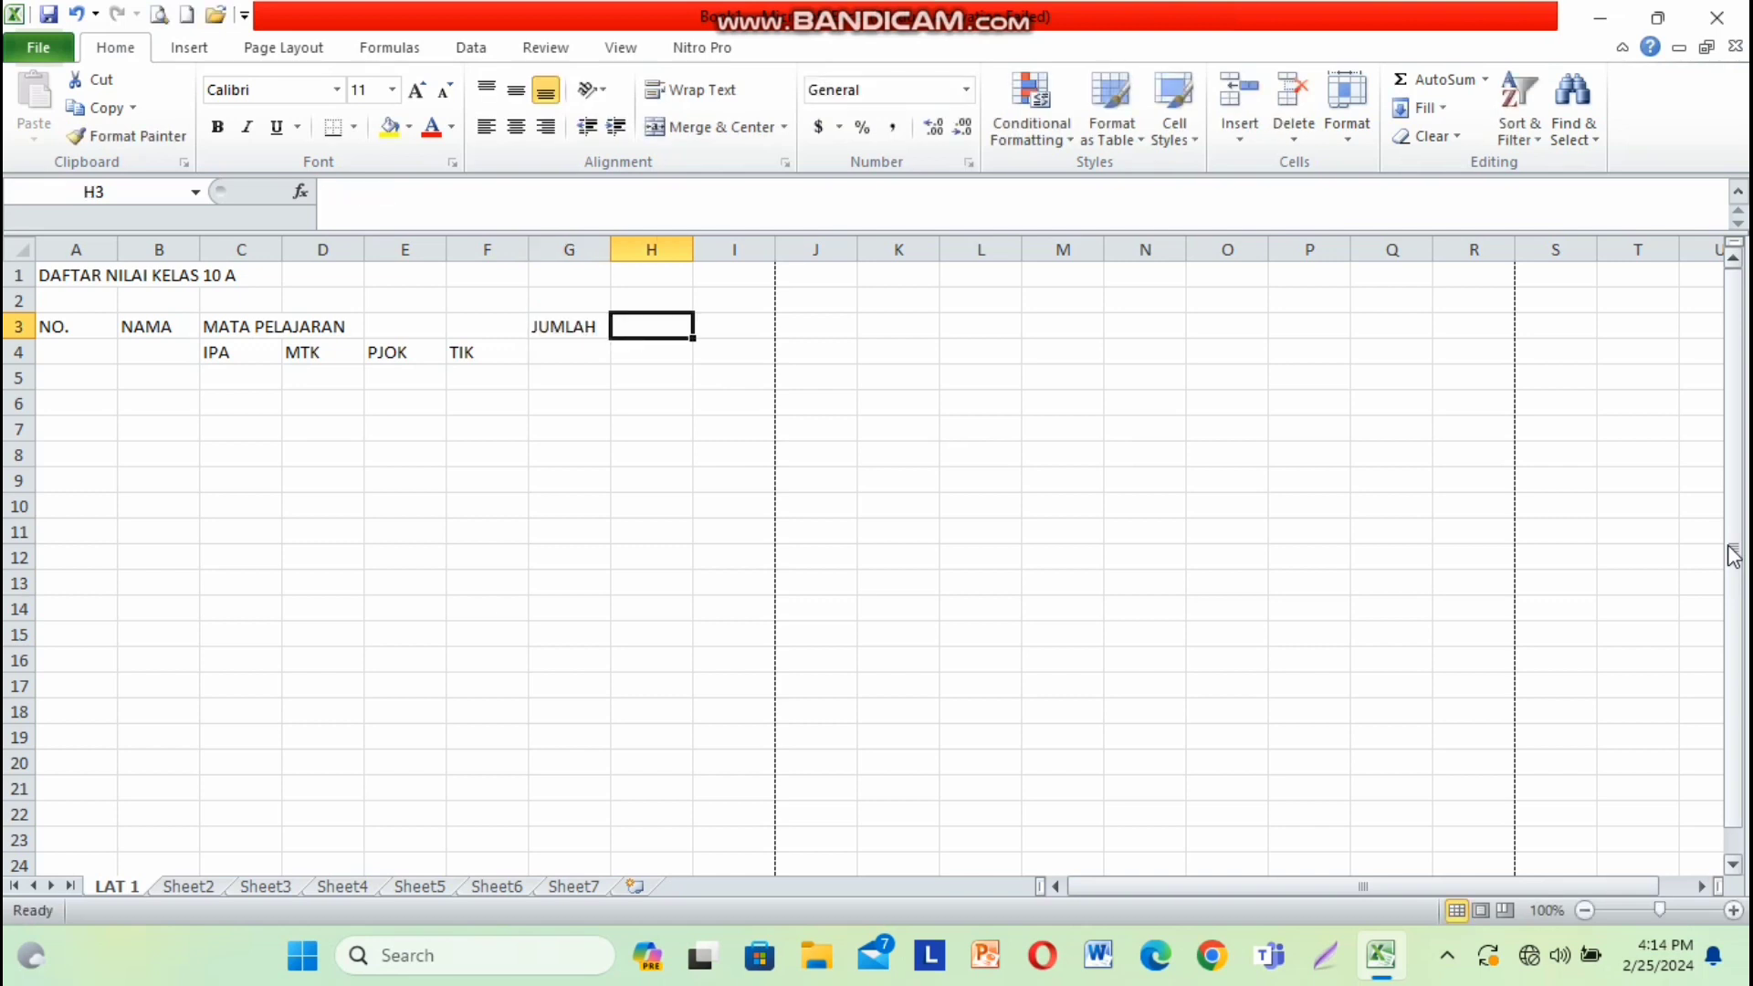
pyautogui.write('RATA-T')
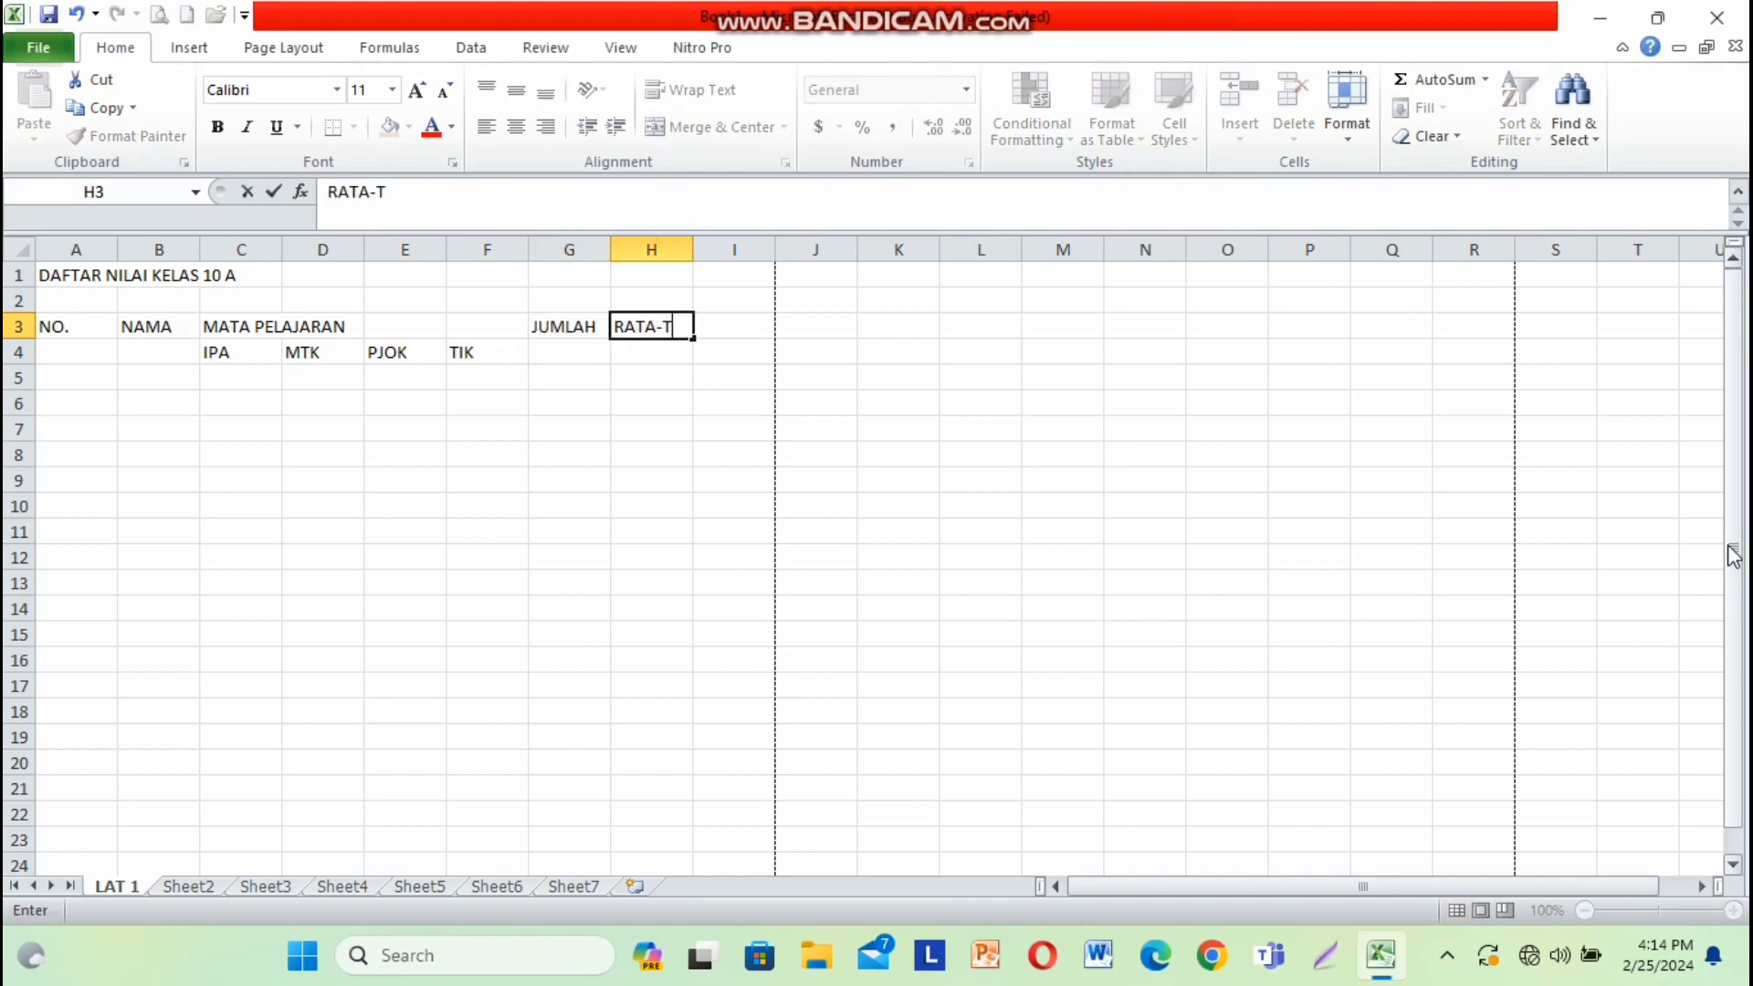
pyautogui.press('BackSpace')
pyautogui.write('RATA')
pyautogui.press('Tab')
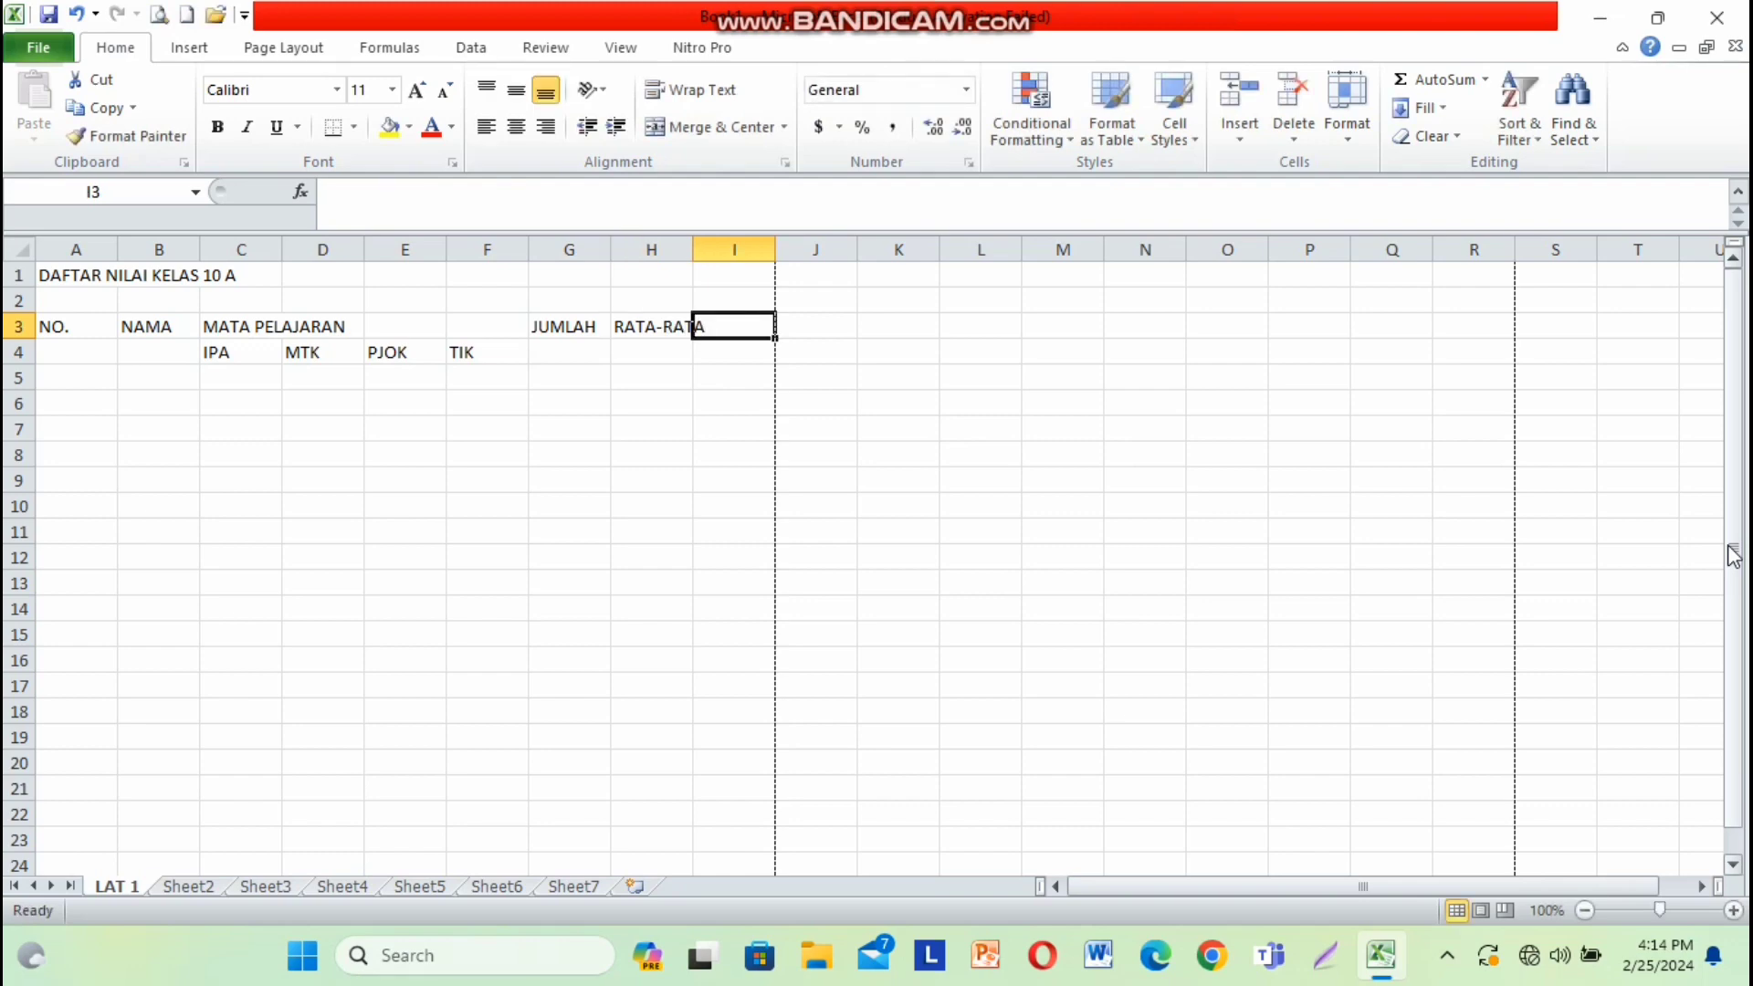
pyautogui.write('RANKI')
pyautogui.write('NG')
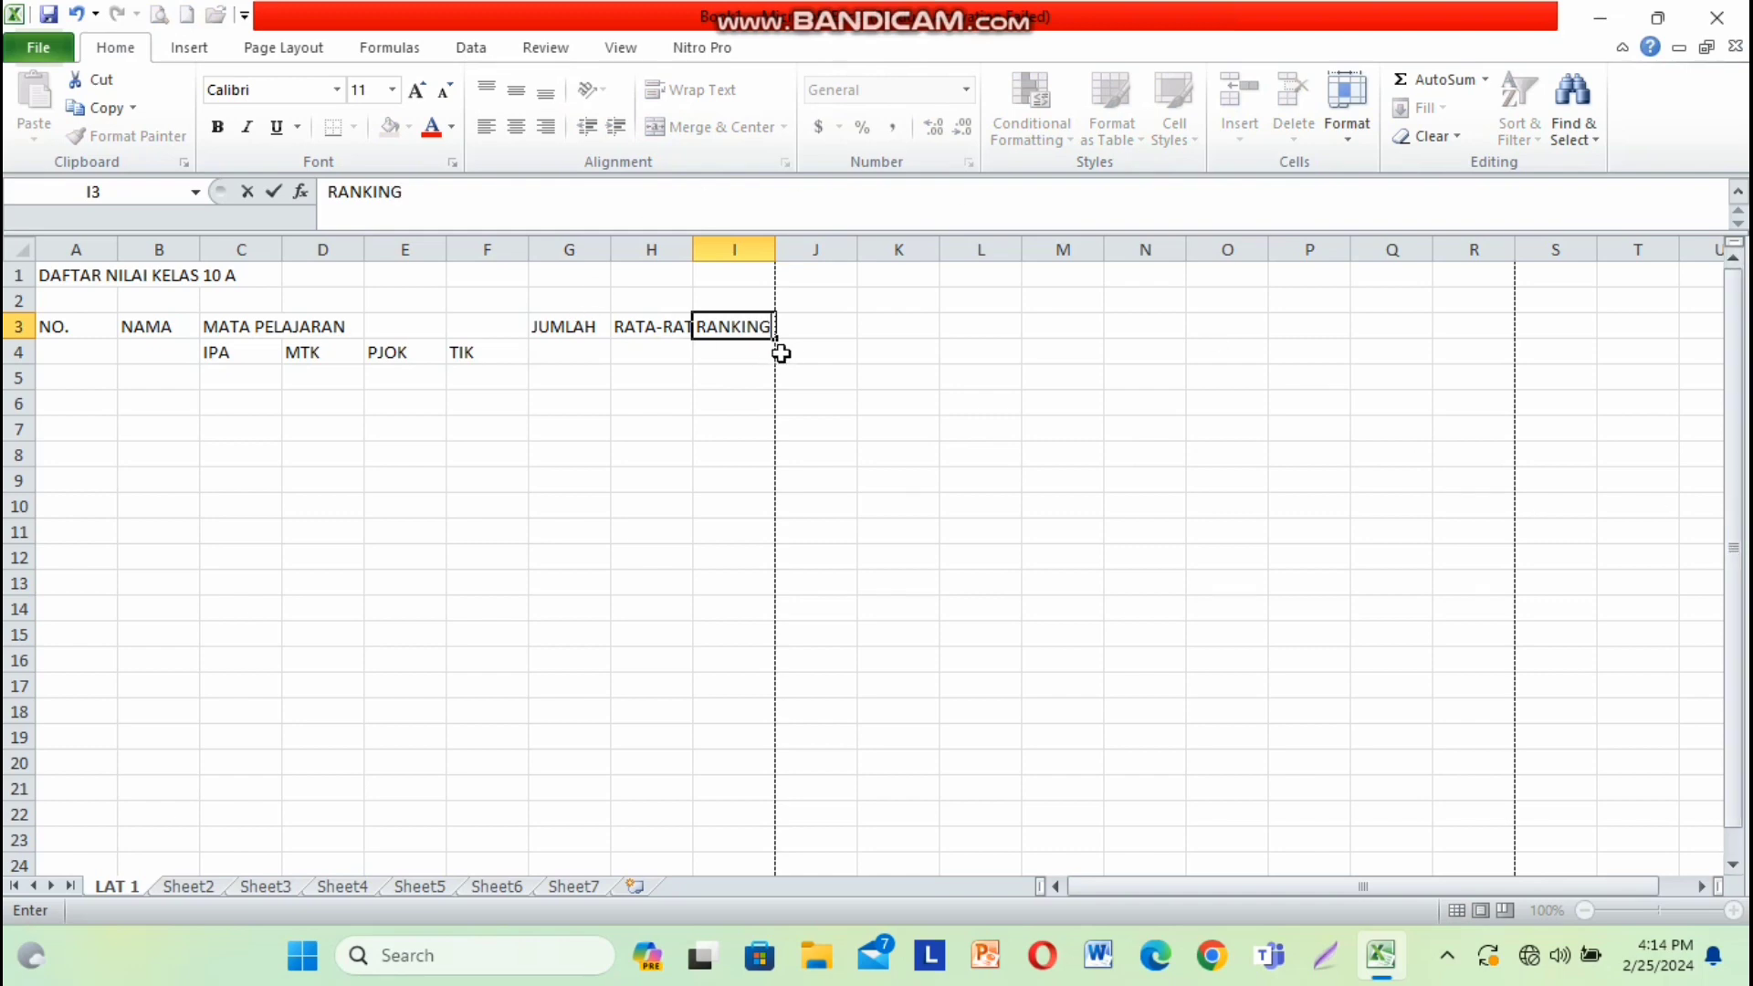
pyautogui.click(824, 386)
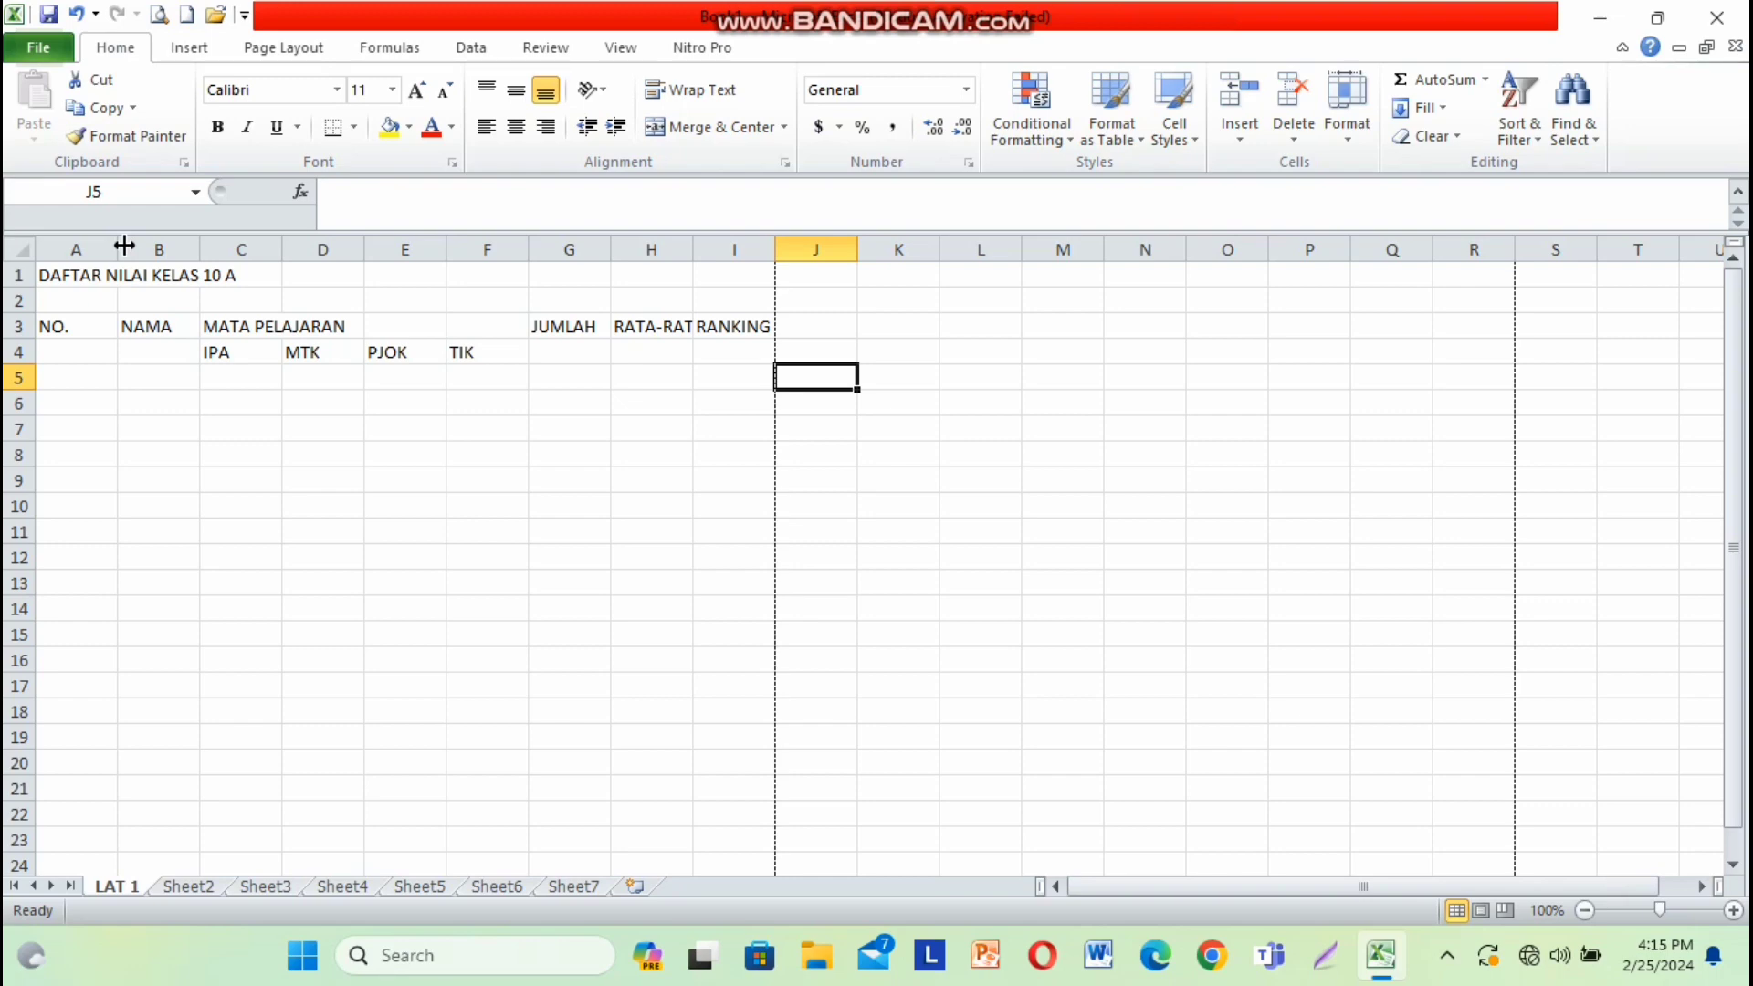
# - Narrow columns A and C to F, and widen columns B and G to I to suit their contents
pyautogui.moveTo(123, 246); pyautogui.dragTo(241, 253)
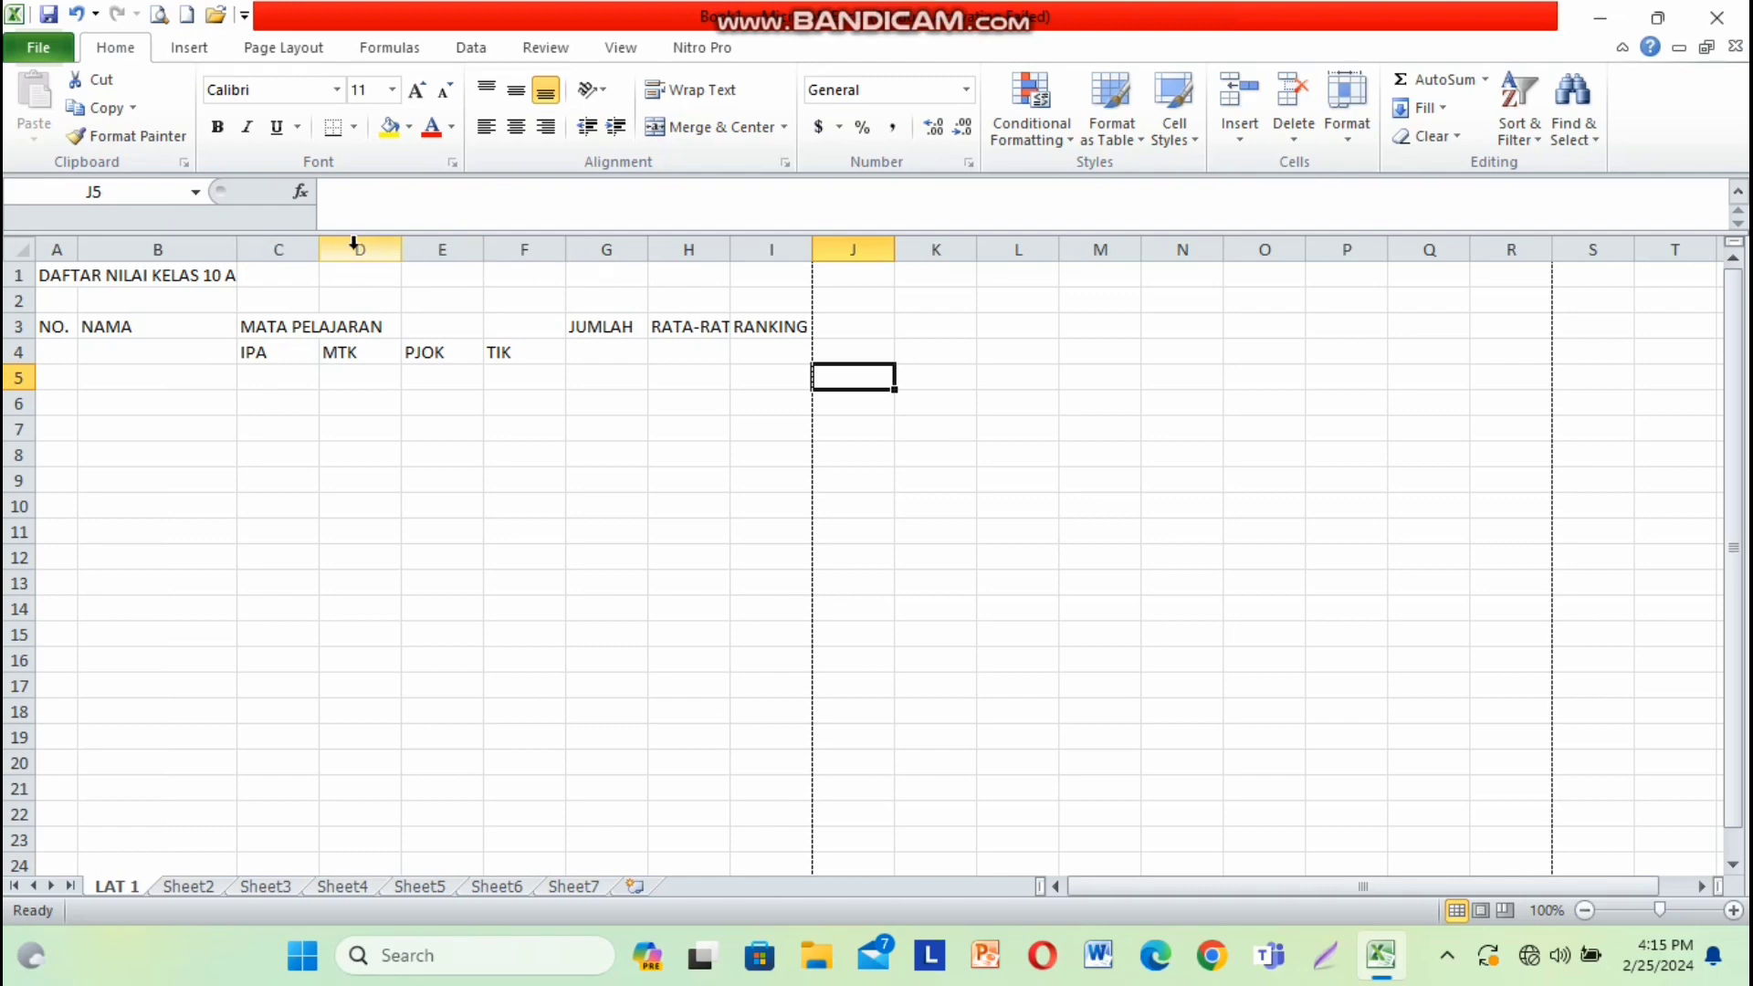
pyautogui.moveTo(321, 249); pyautogui.dragTo(806, 249)
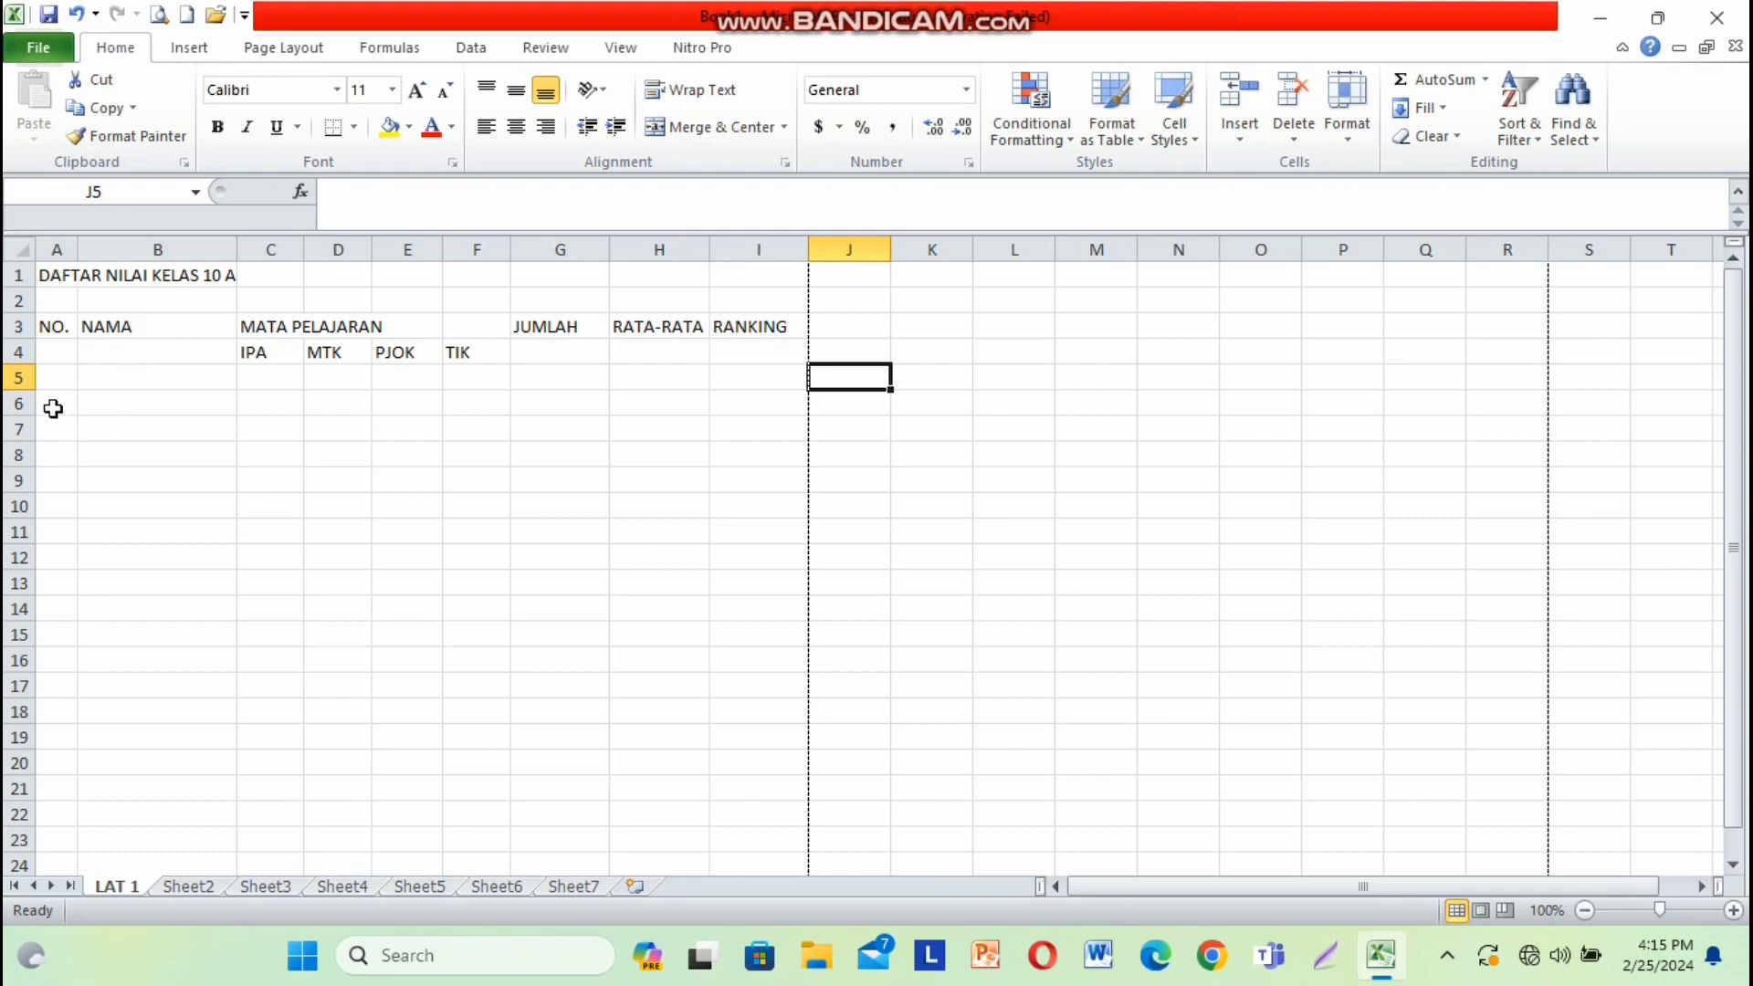
# - Enter the starting numbers 1 and 2 under NO. in cells A5 and A6
pyautogui.click(51, 378)
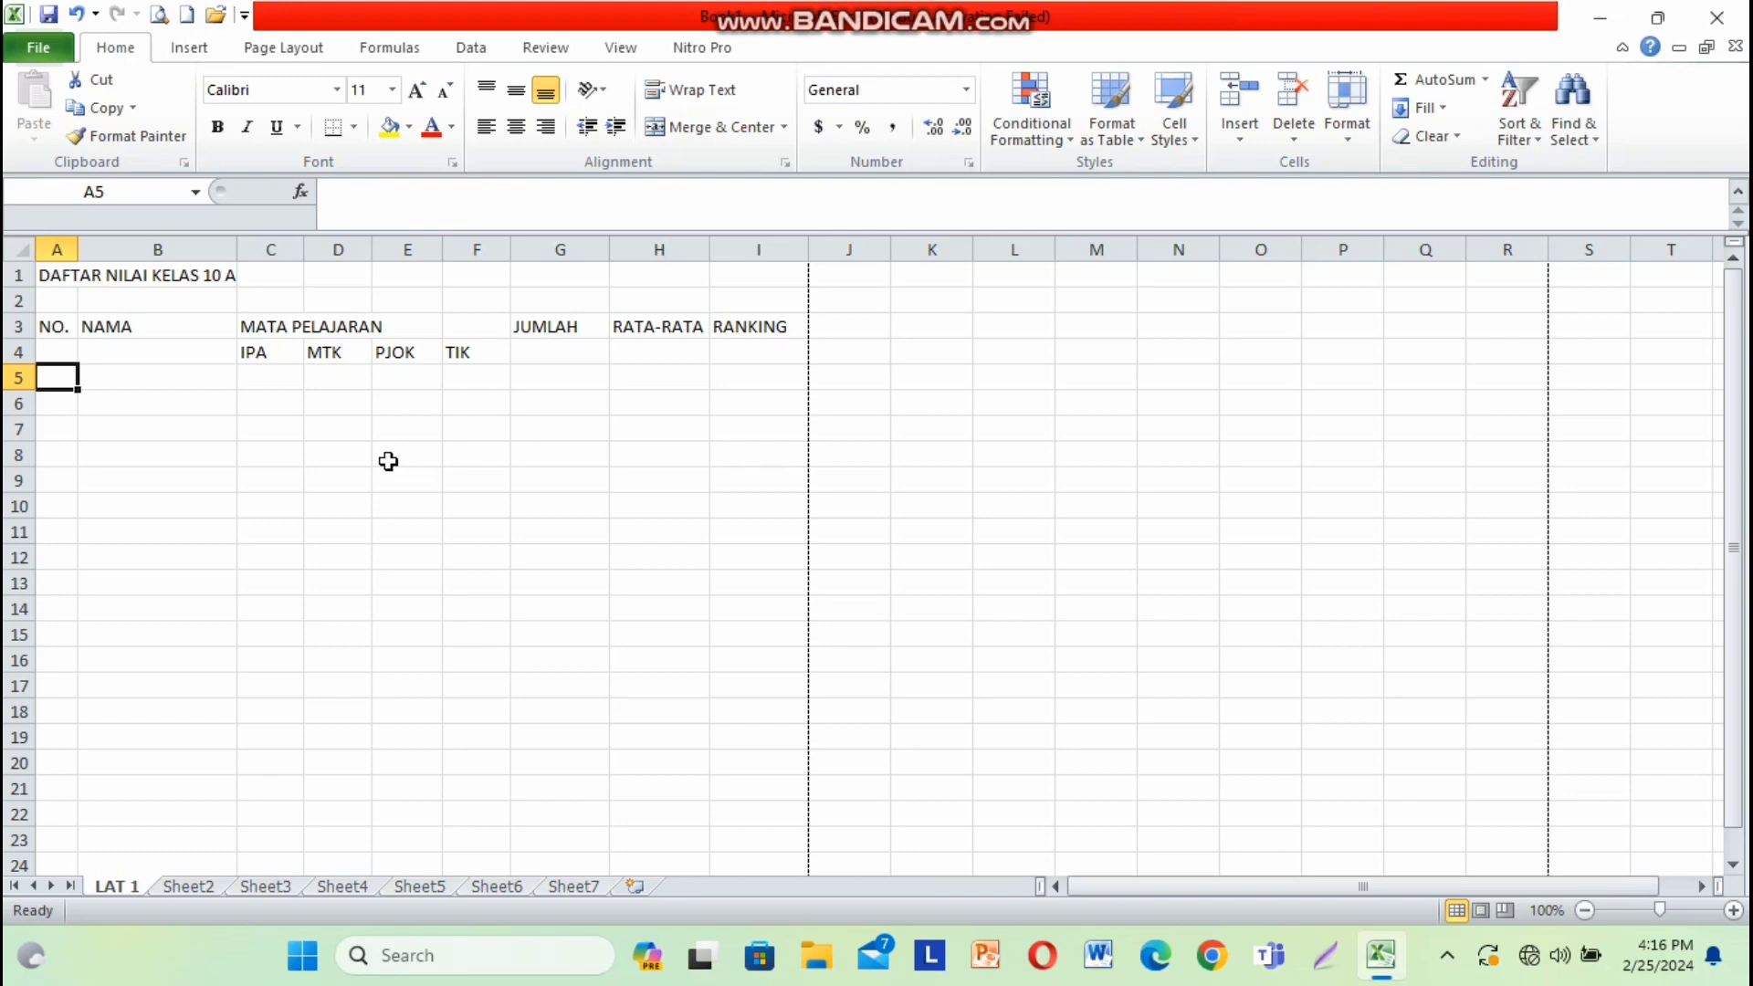
pyautogui.write('1')
pyautogui.press('Return')
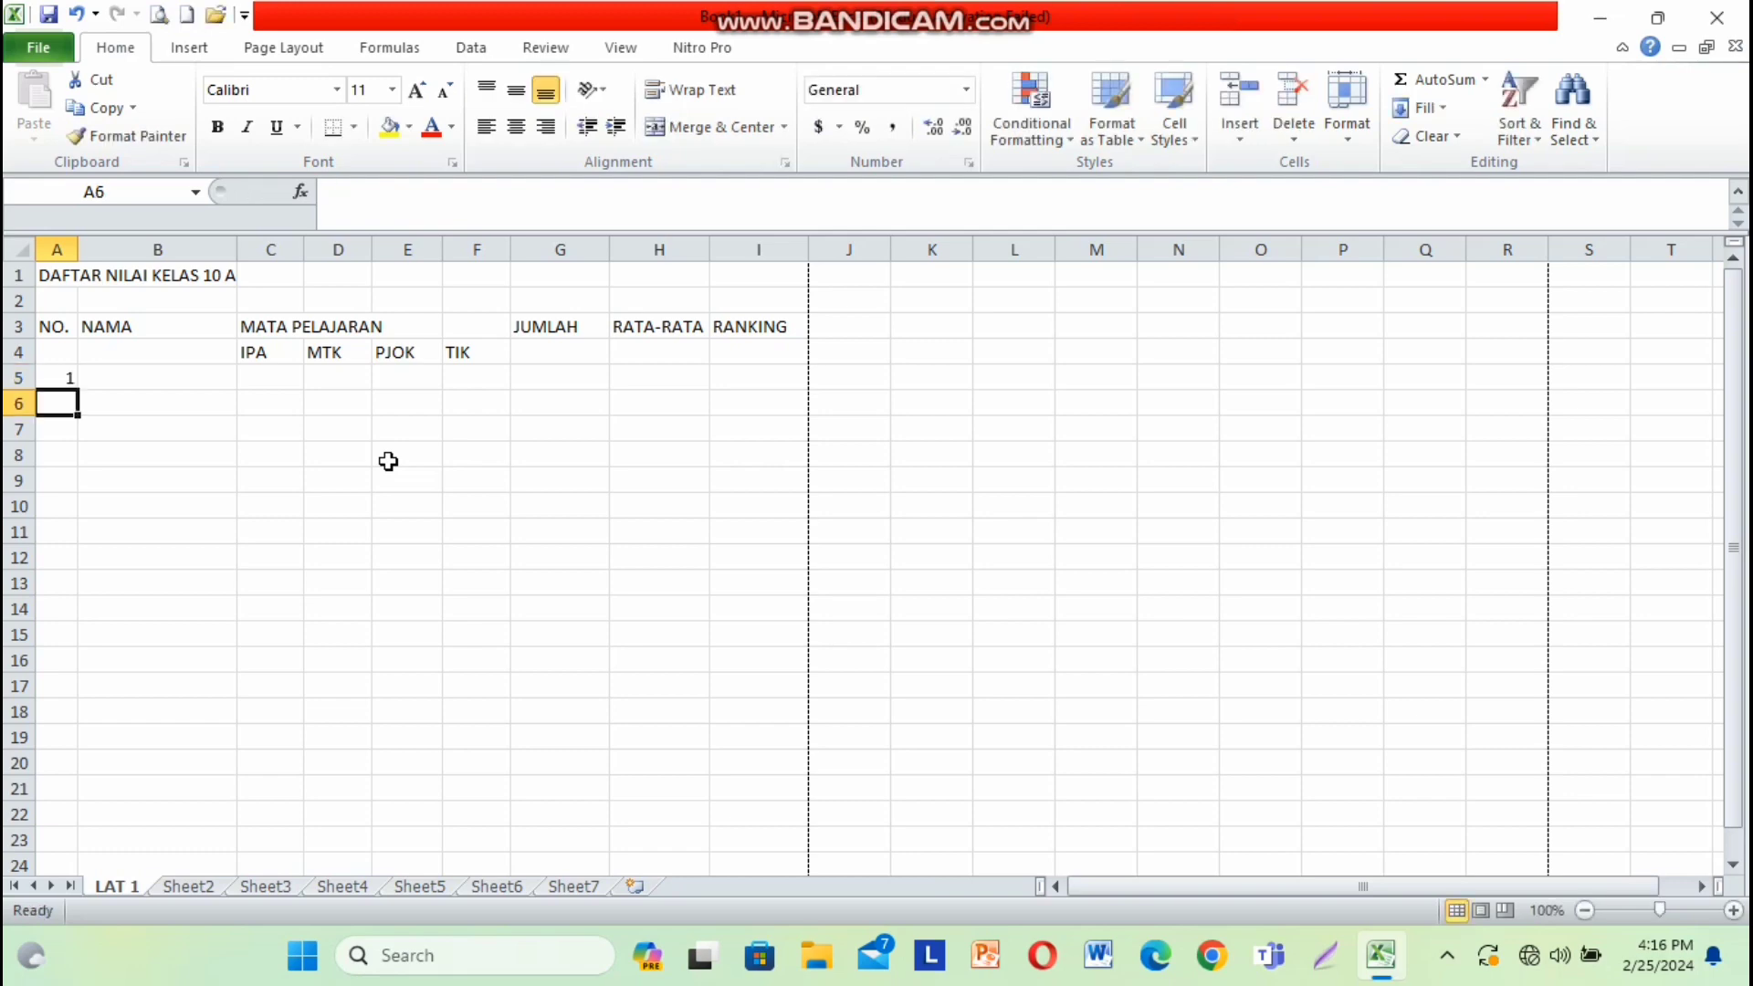
pyautogui.write('2')
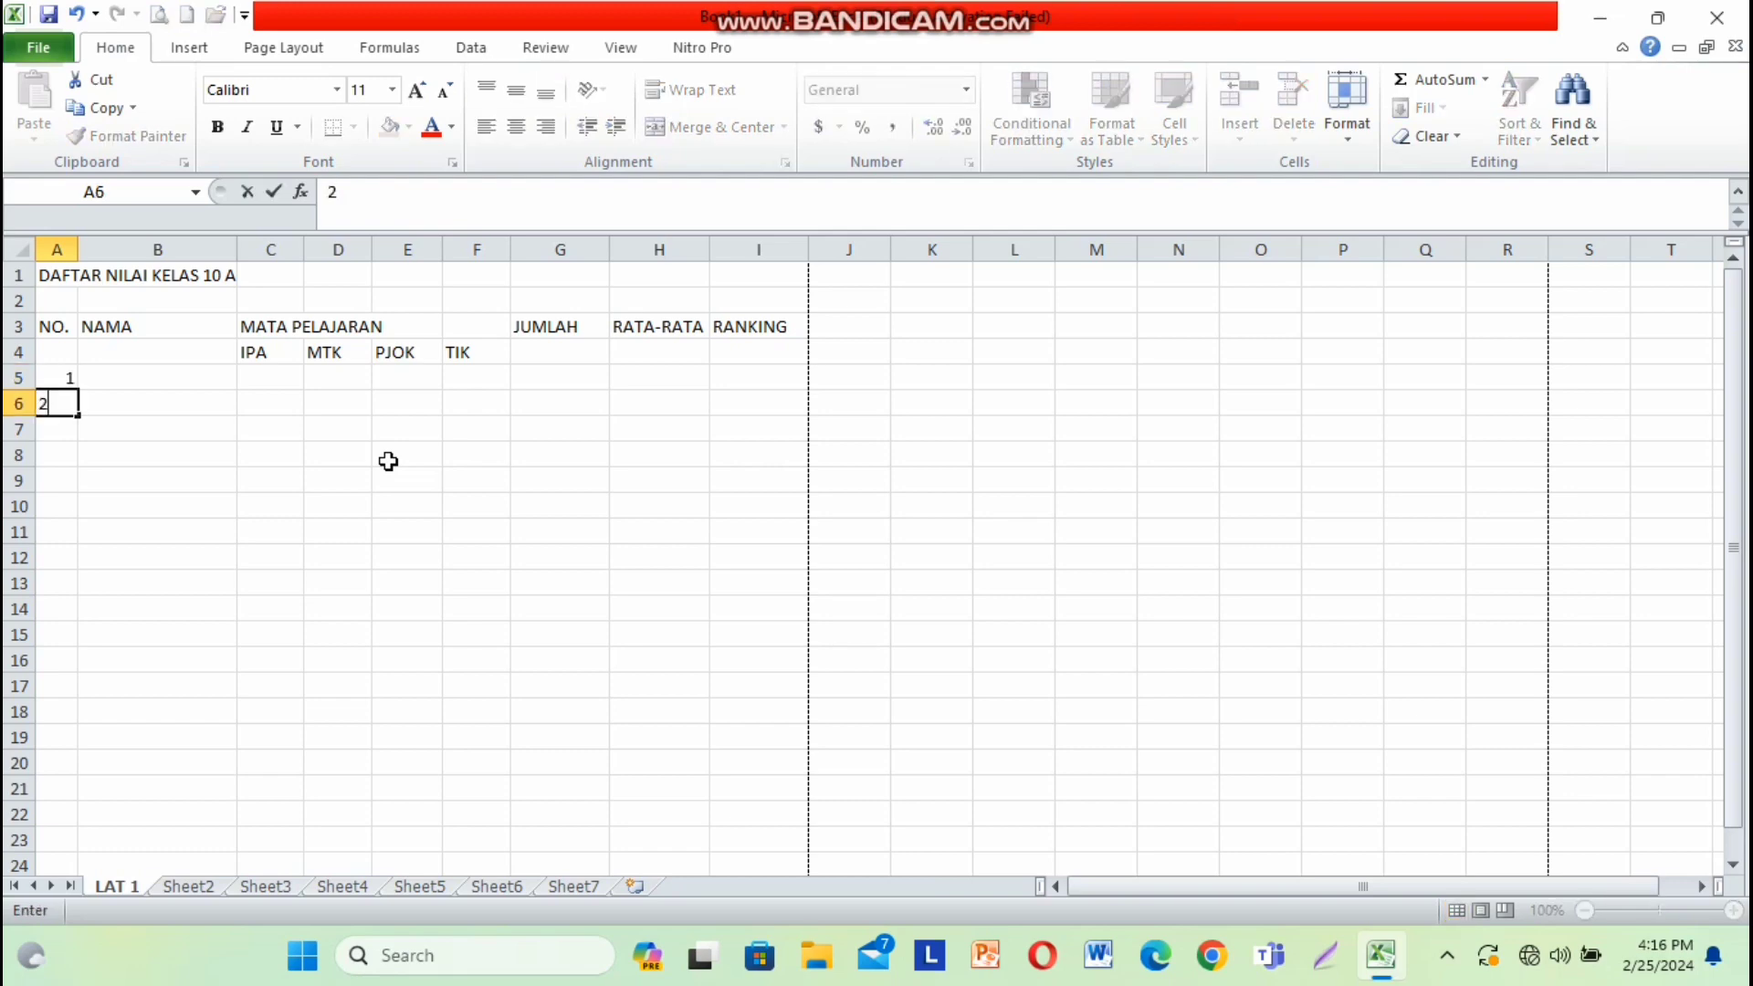
pyautogui.press('Return')
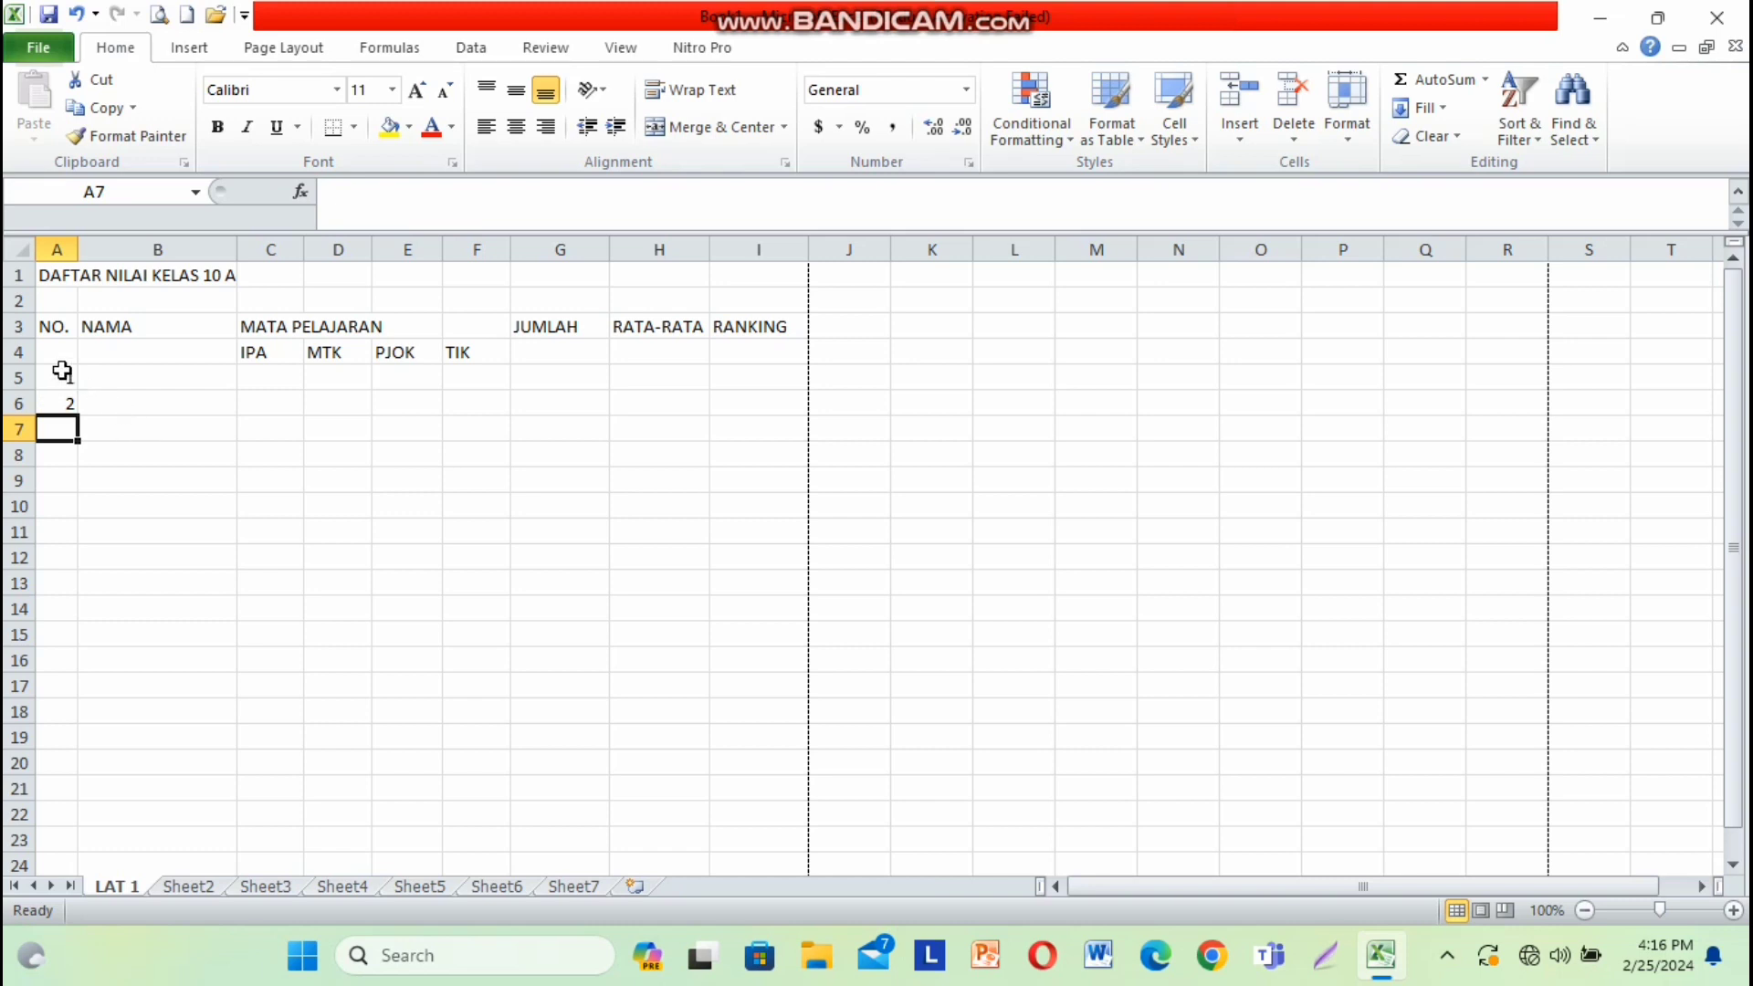
# - Extend the number series from A5:A6 down to 32 in cell A36 and center the numbers horizontally and vertically
pyautogui.click(62, 372)
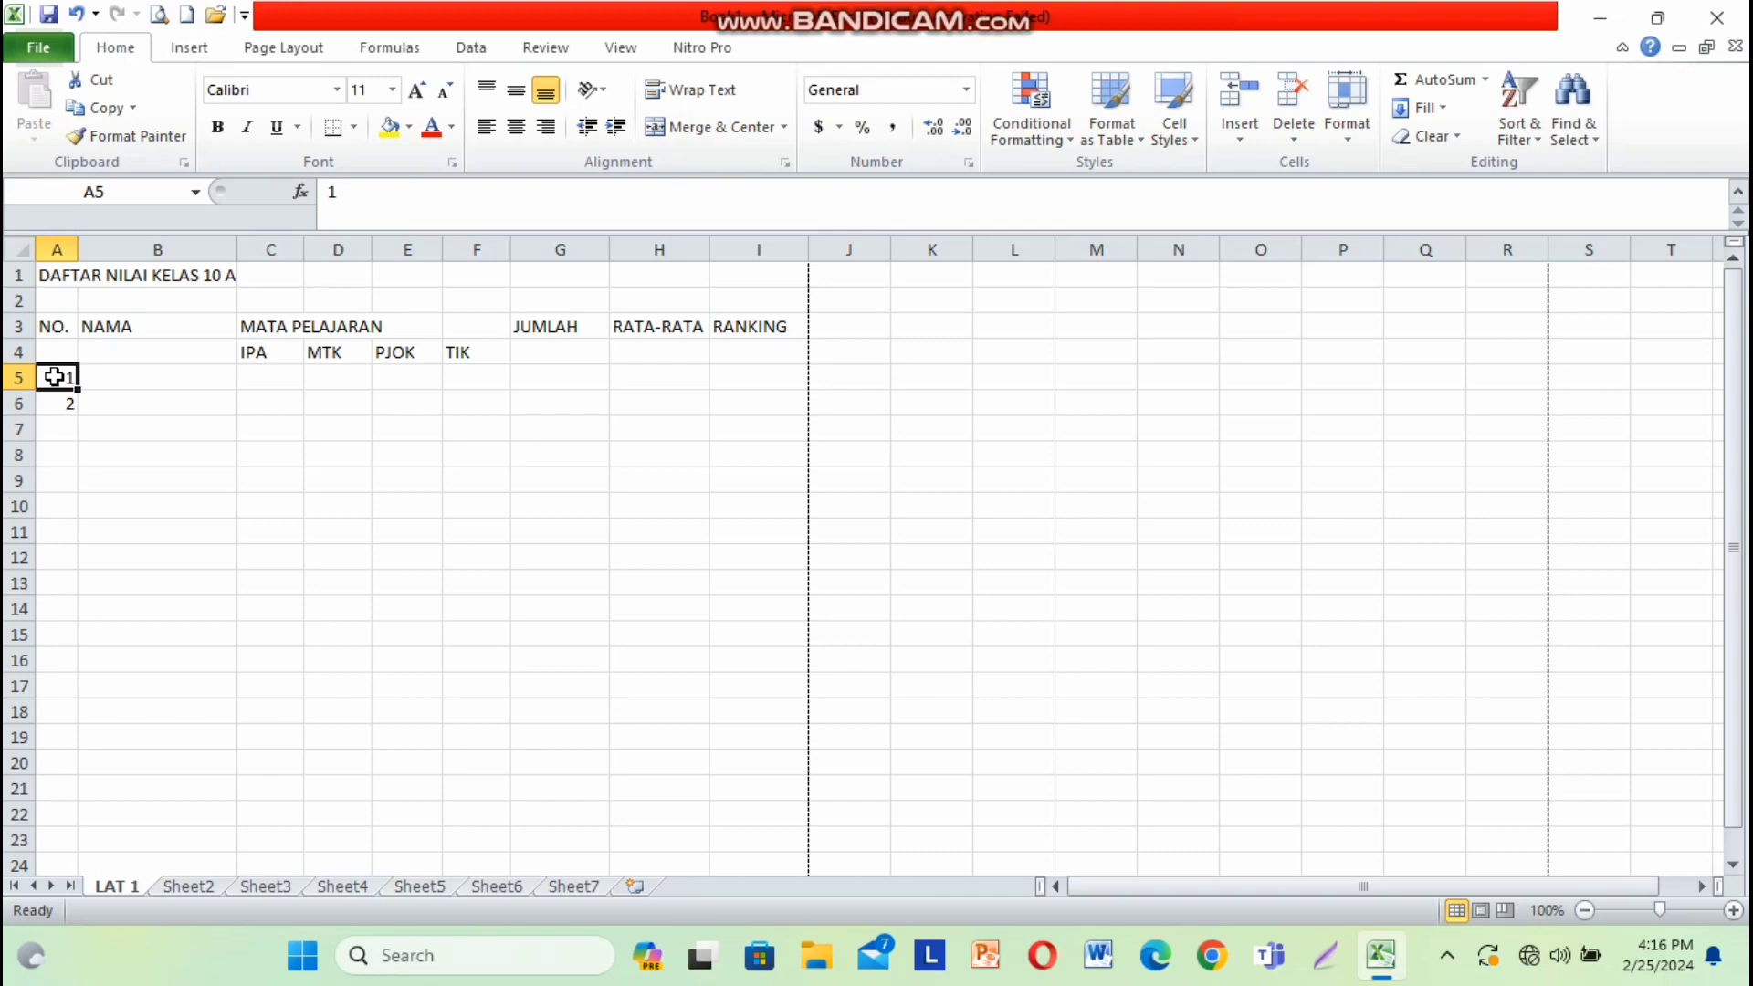
pyautogui.moveTo(54, 376); pyautogui.dragTo(57, 403)
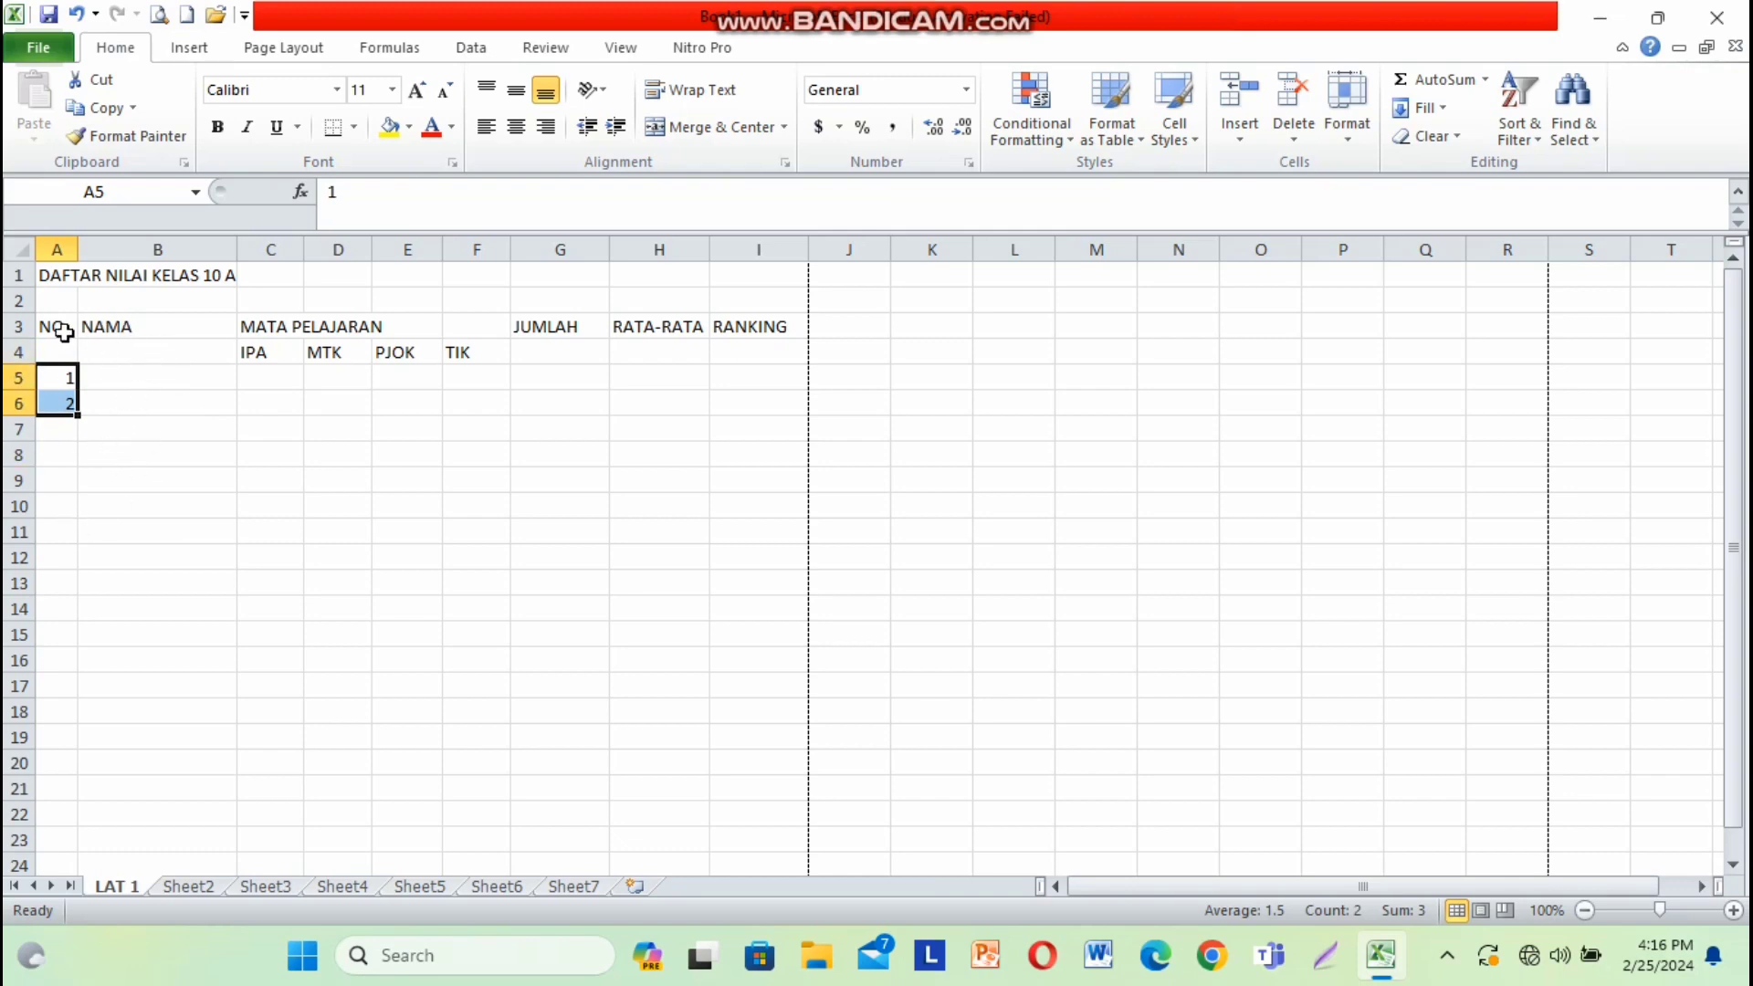
pyautogui.click(101, 430)
pyautogui.click(58, 376)
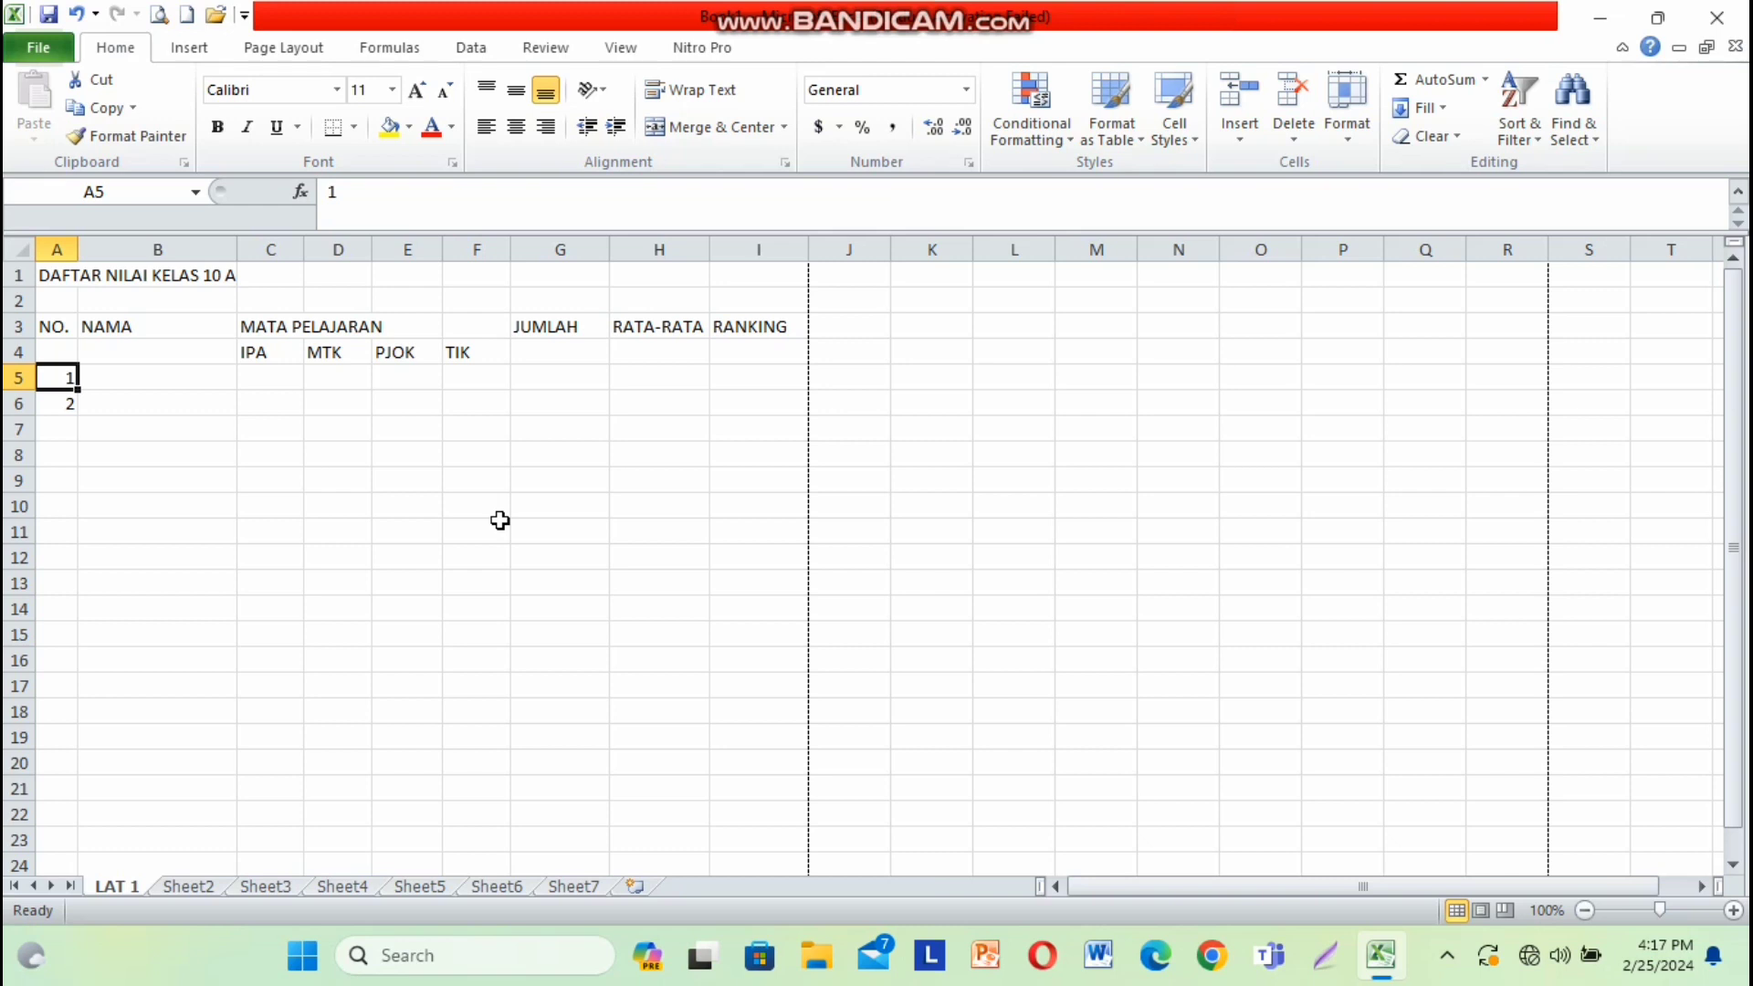
pyautogui.hotkey('shift', 'Down')
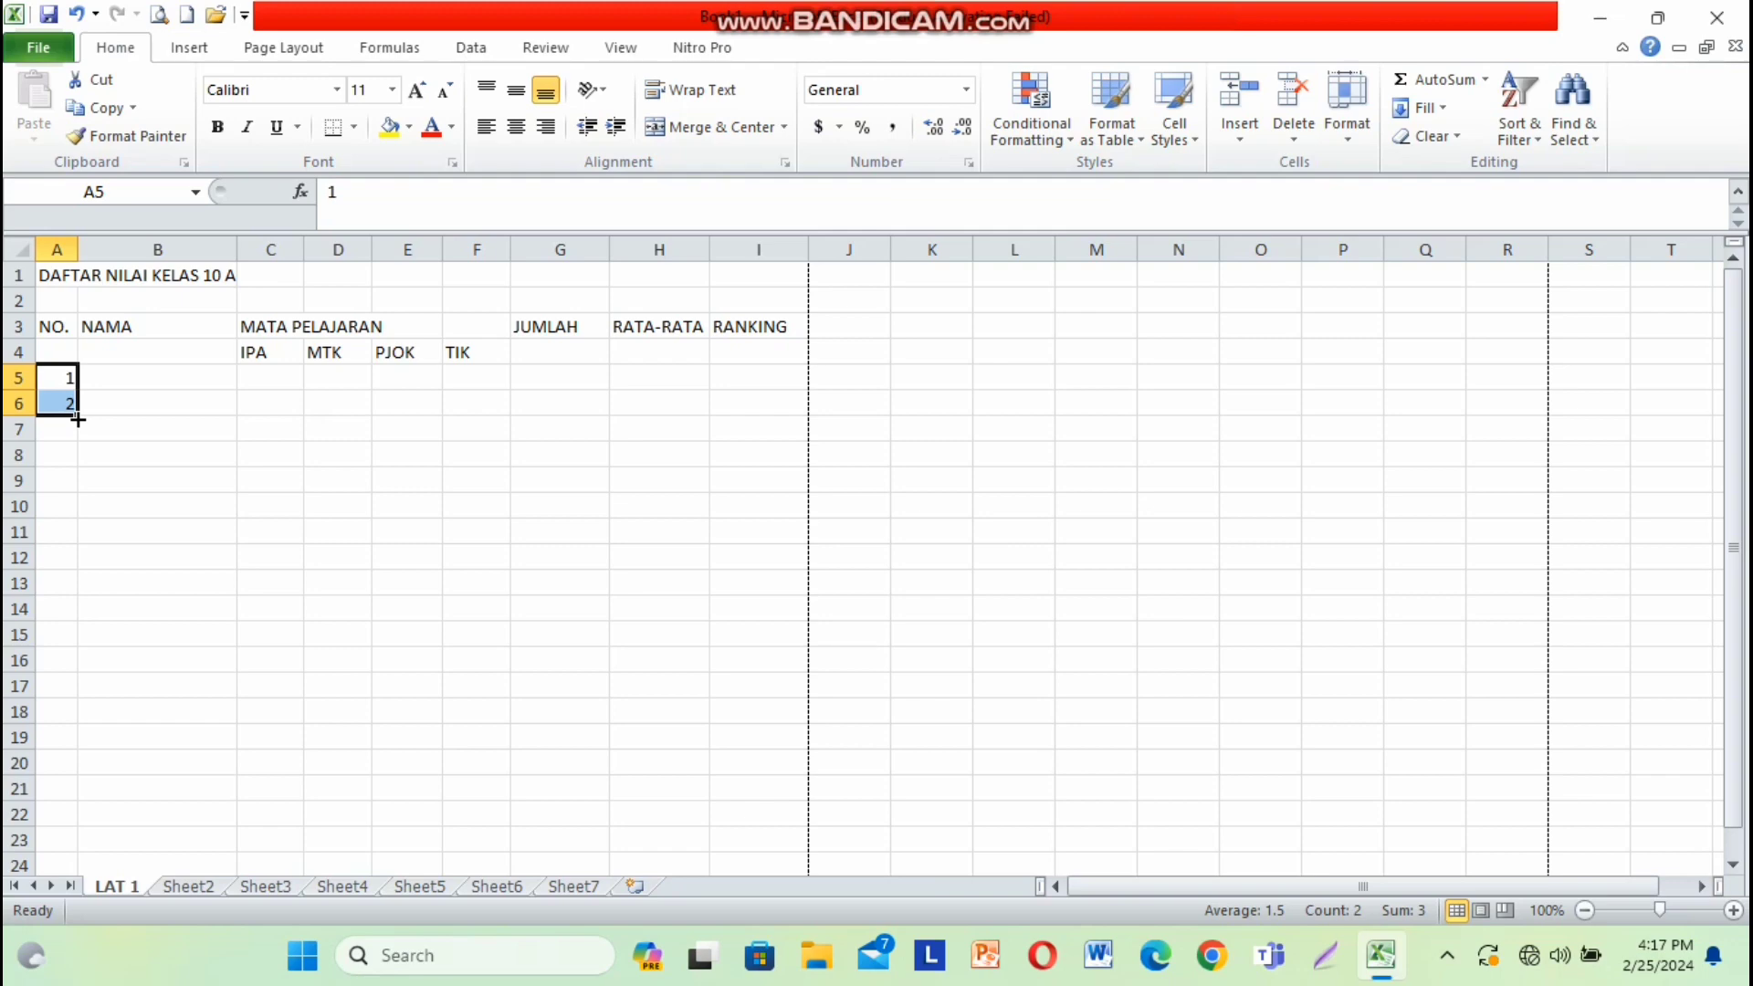
pyautogui.moveTo(77, 419); pyautogui.dragTo(63, 807)
pyautogui.moveTo(63, 807); pyautogui.dragTo(64, 682)
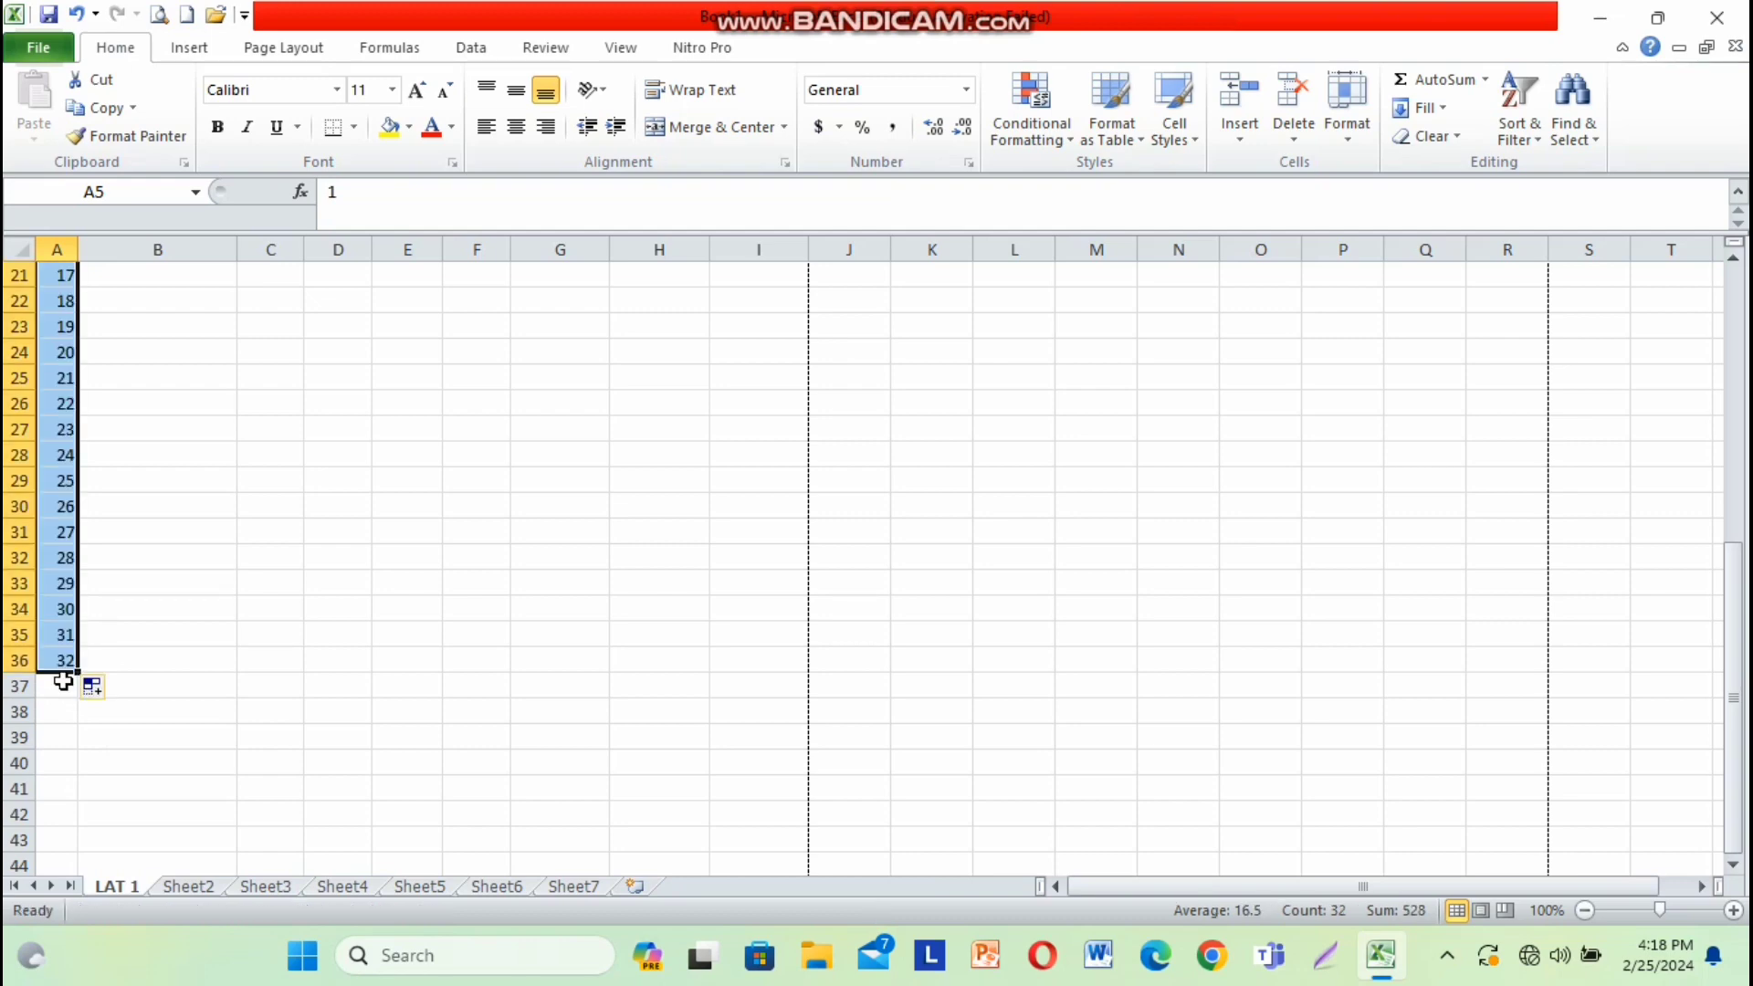
pyautogui.click(518, 137)
pyautogui.click(516, 89)
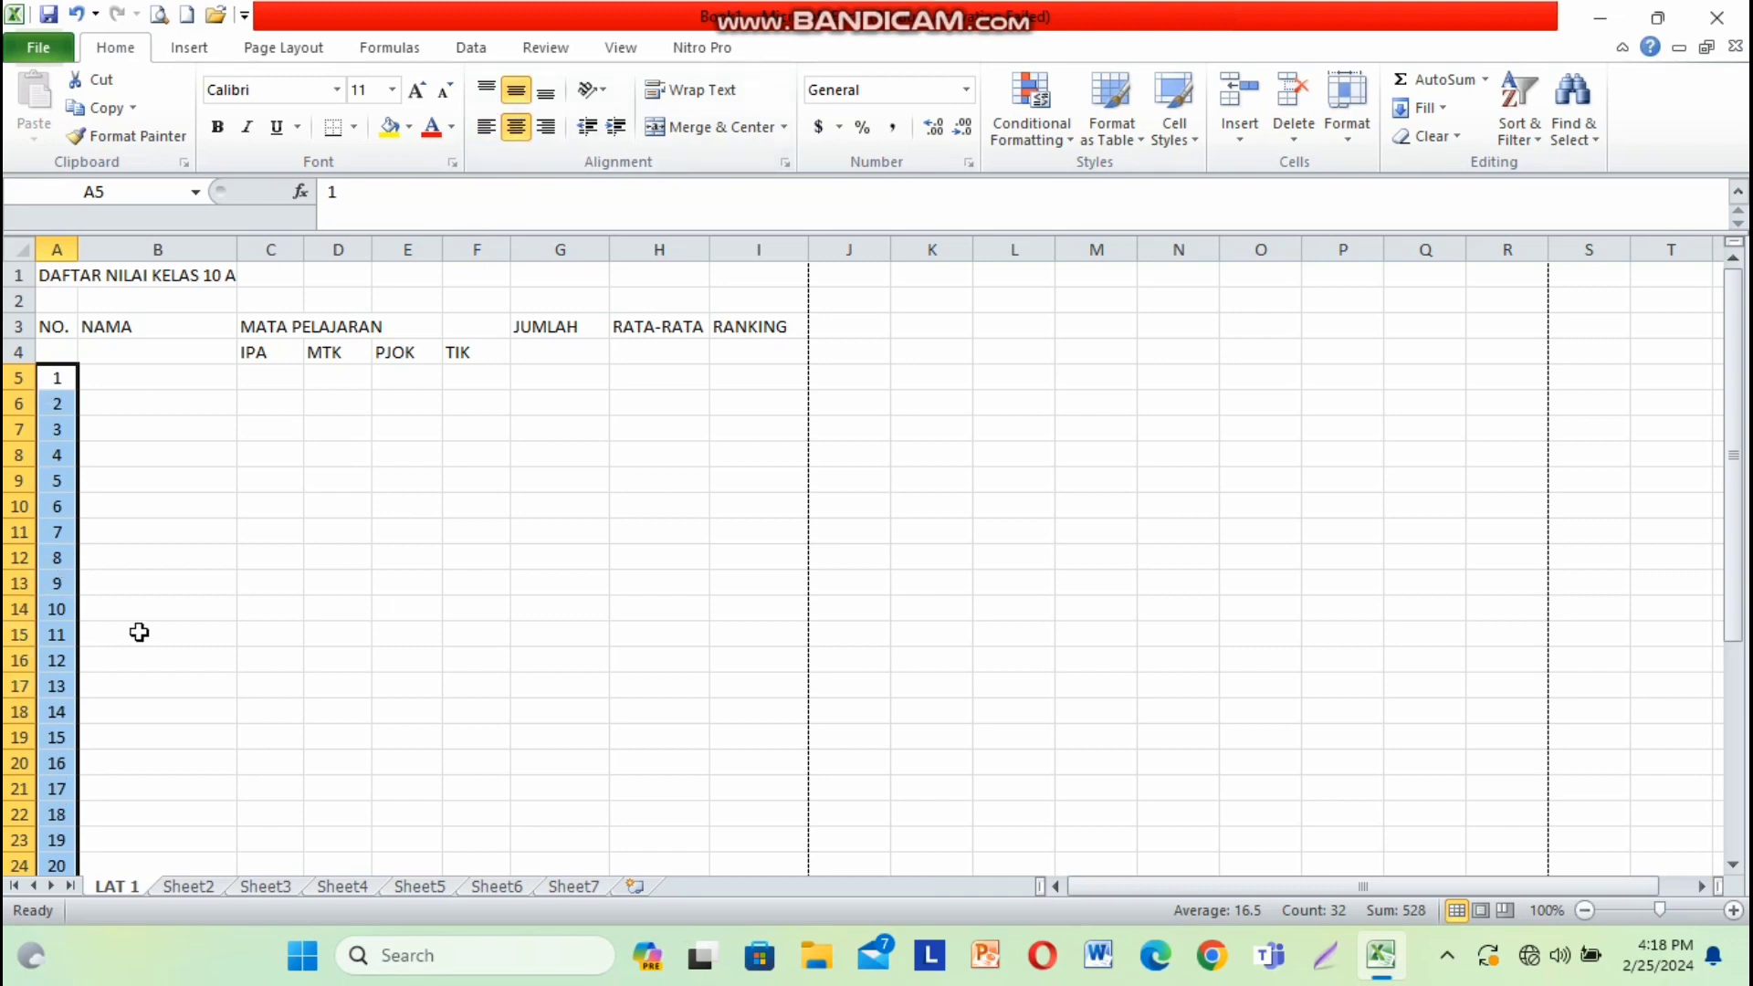
# - Enter the names of the first four students under NAMA in cells B5 to B8
pyautogui.click(167, 376)
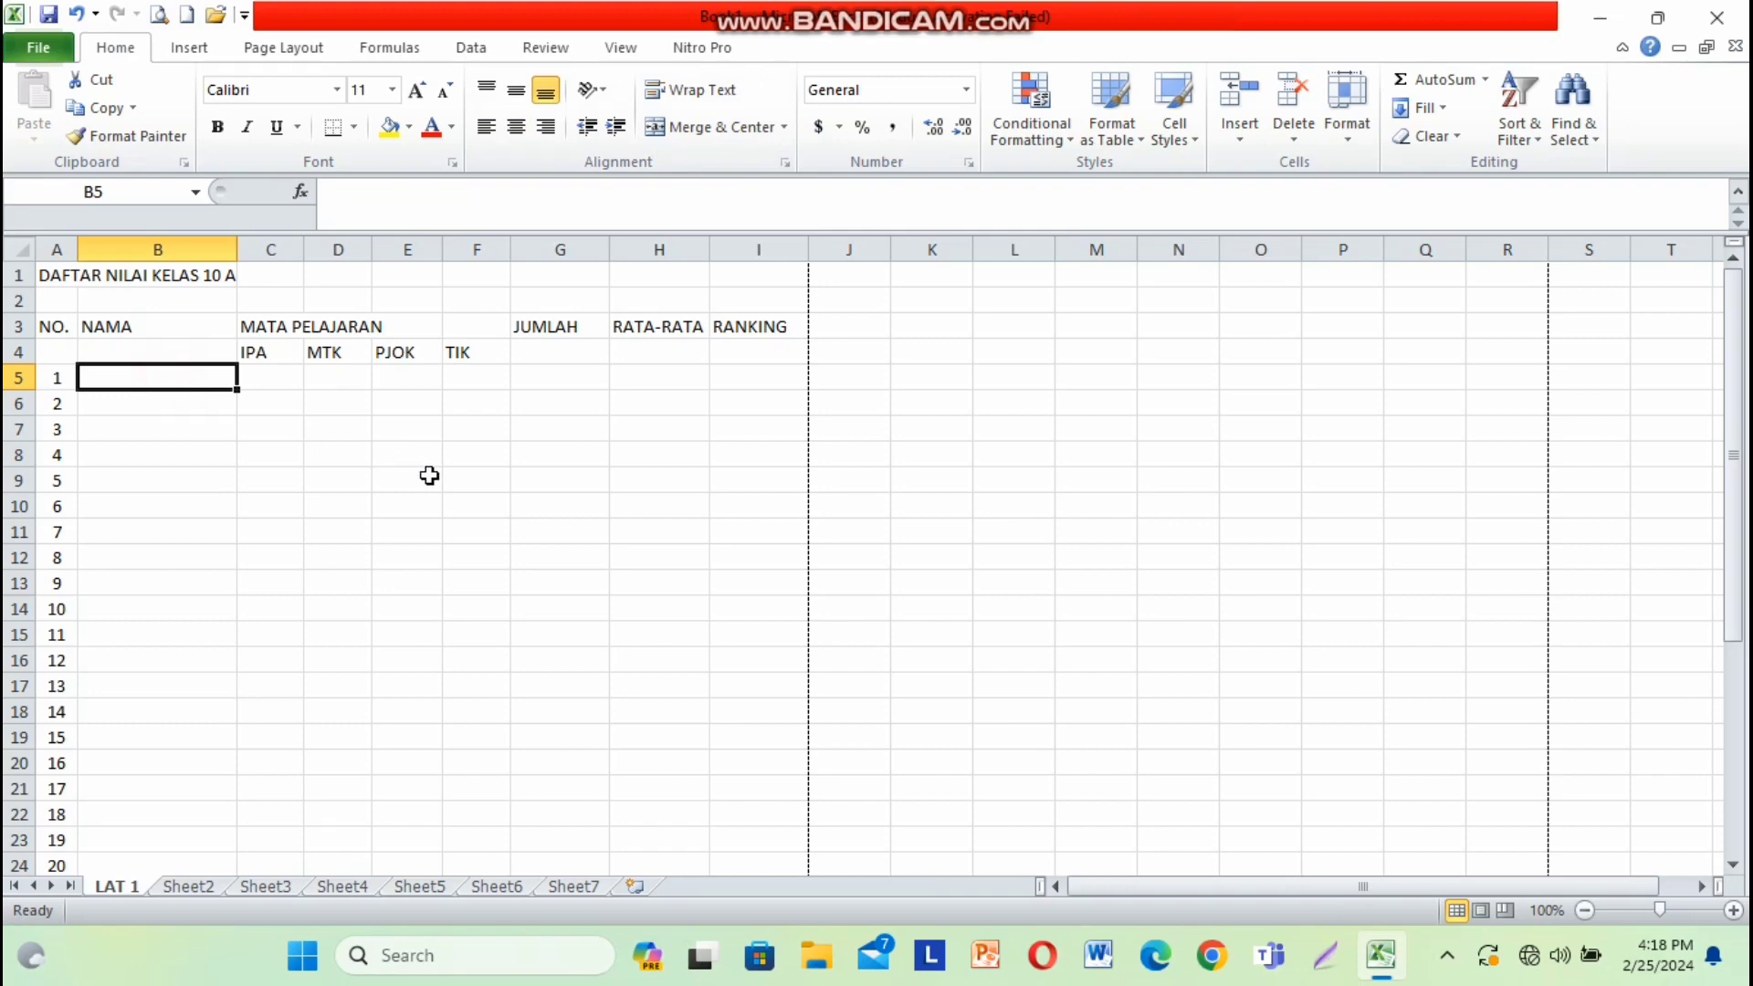
pyautogui.write('DANISH')
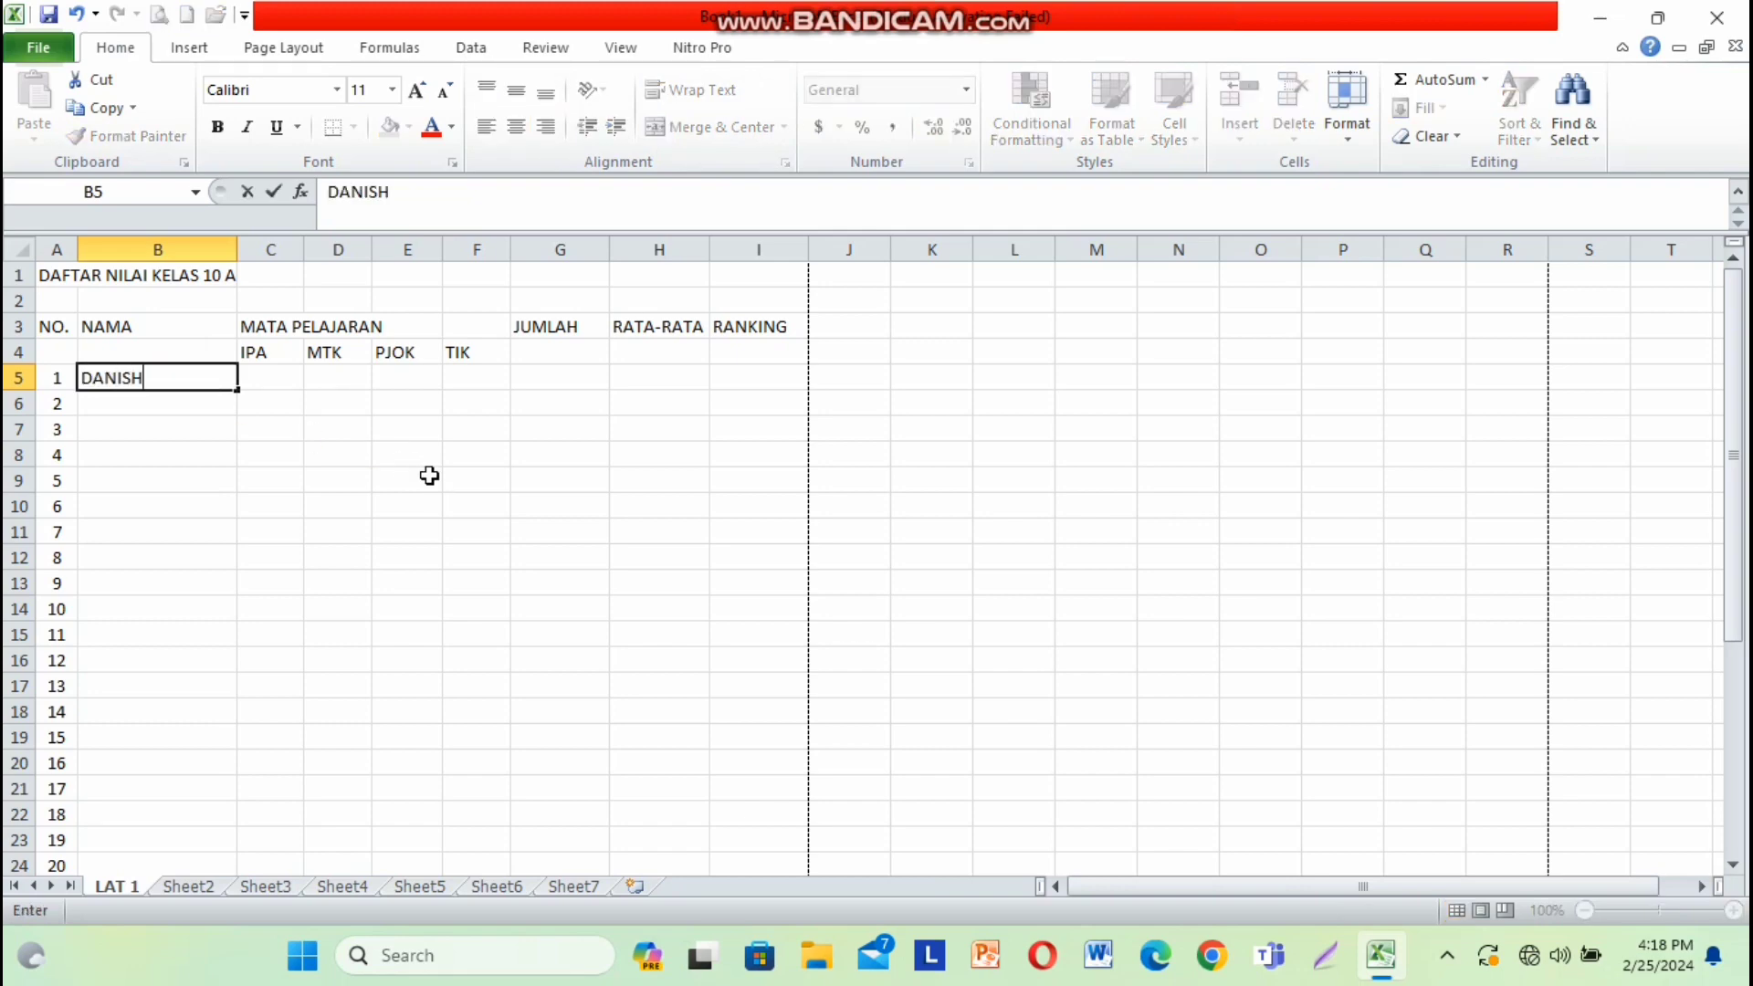
pyautogui.press('Return')
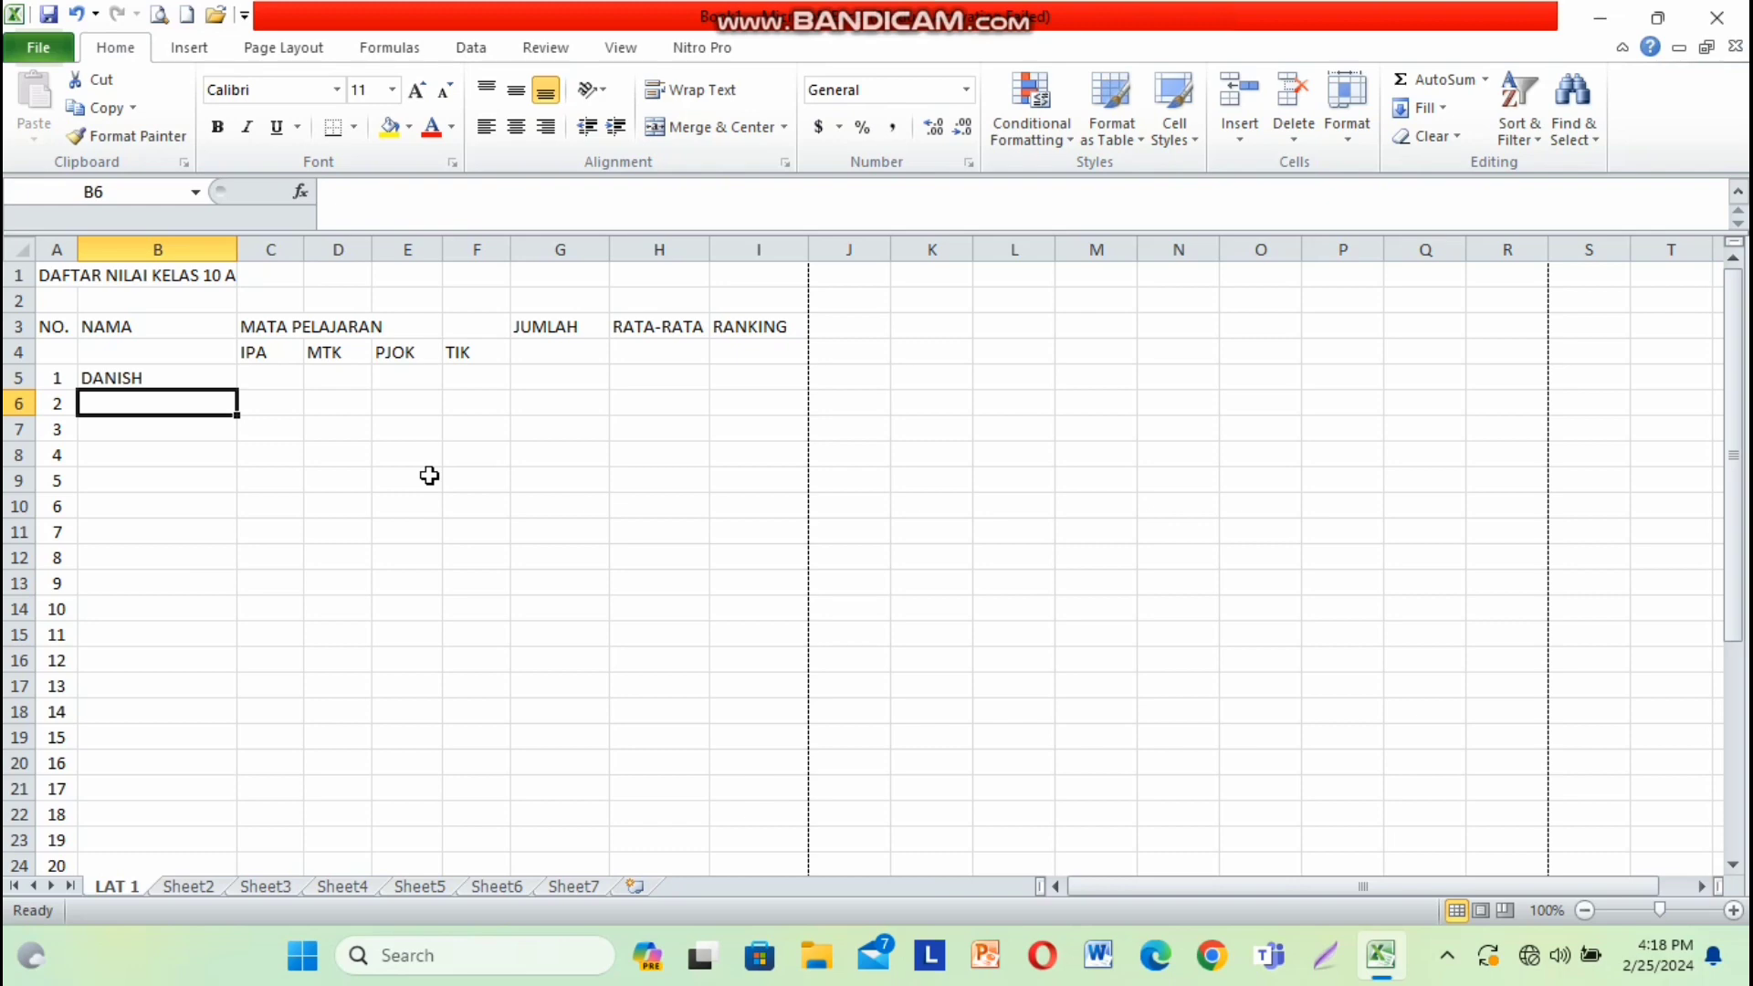
pyautogui.write('AL')
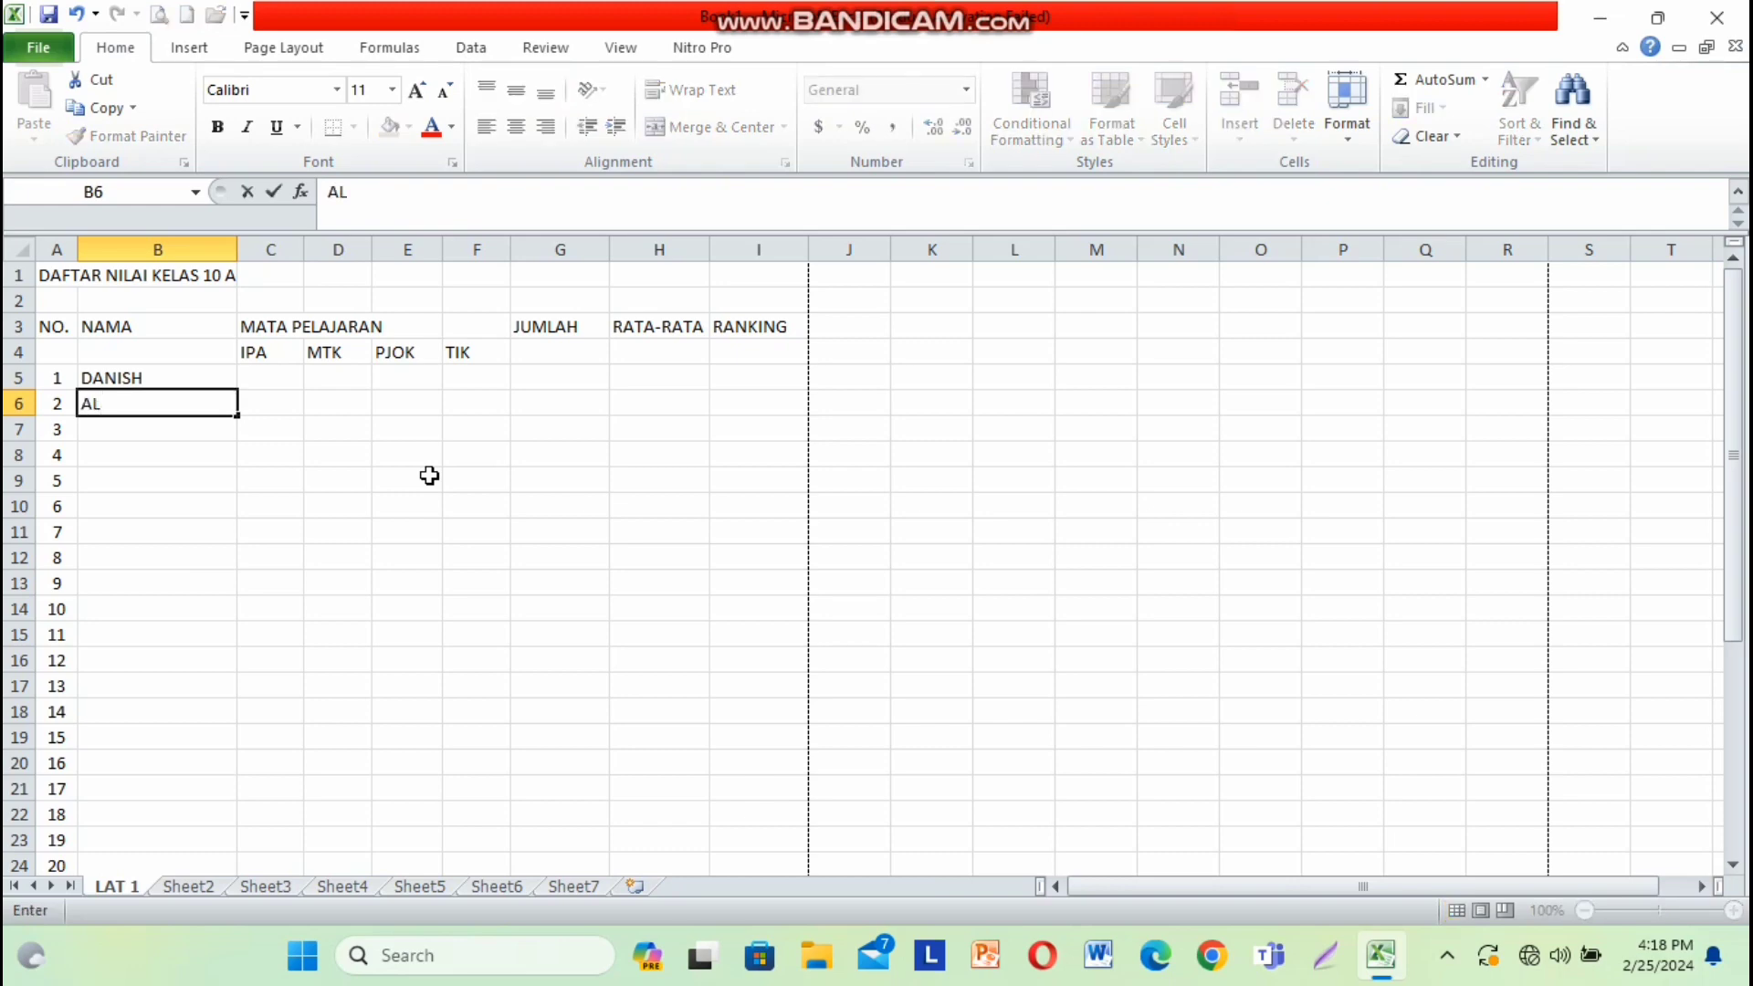
pyautogui.write(' ABIR')
pyautogui.press('Return')
pyautogui.write('RAYYAN')
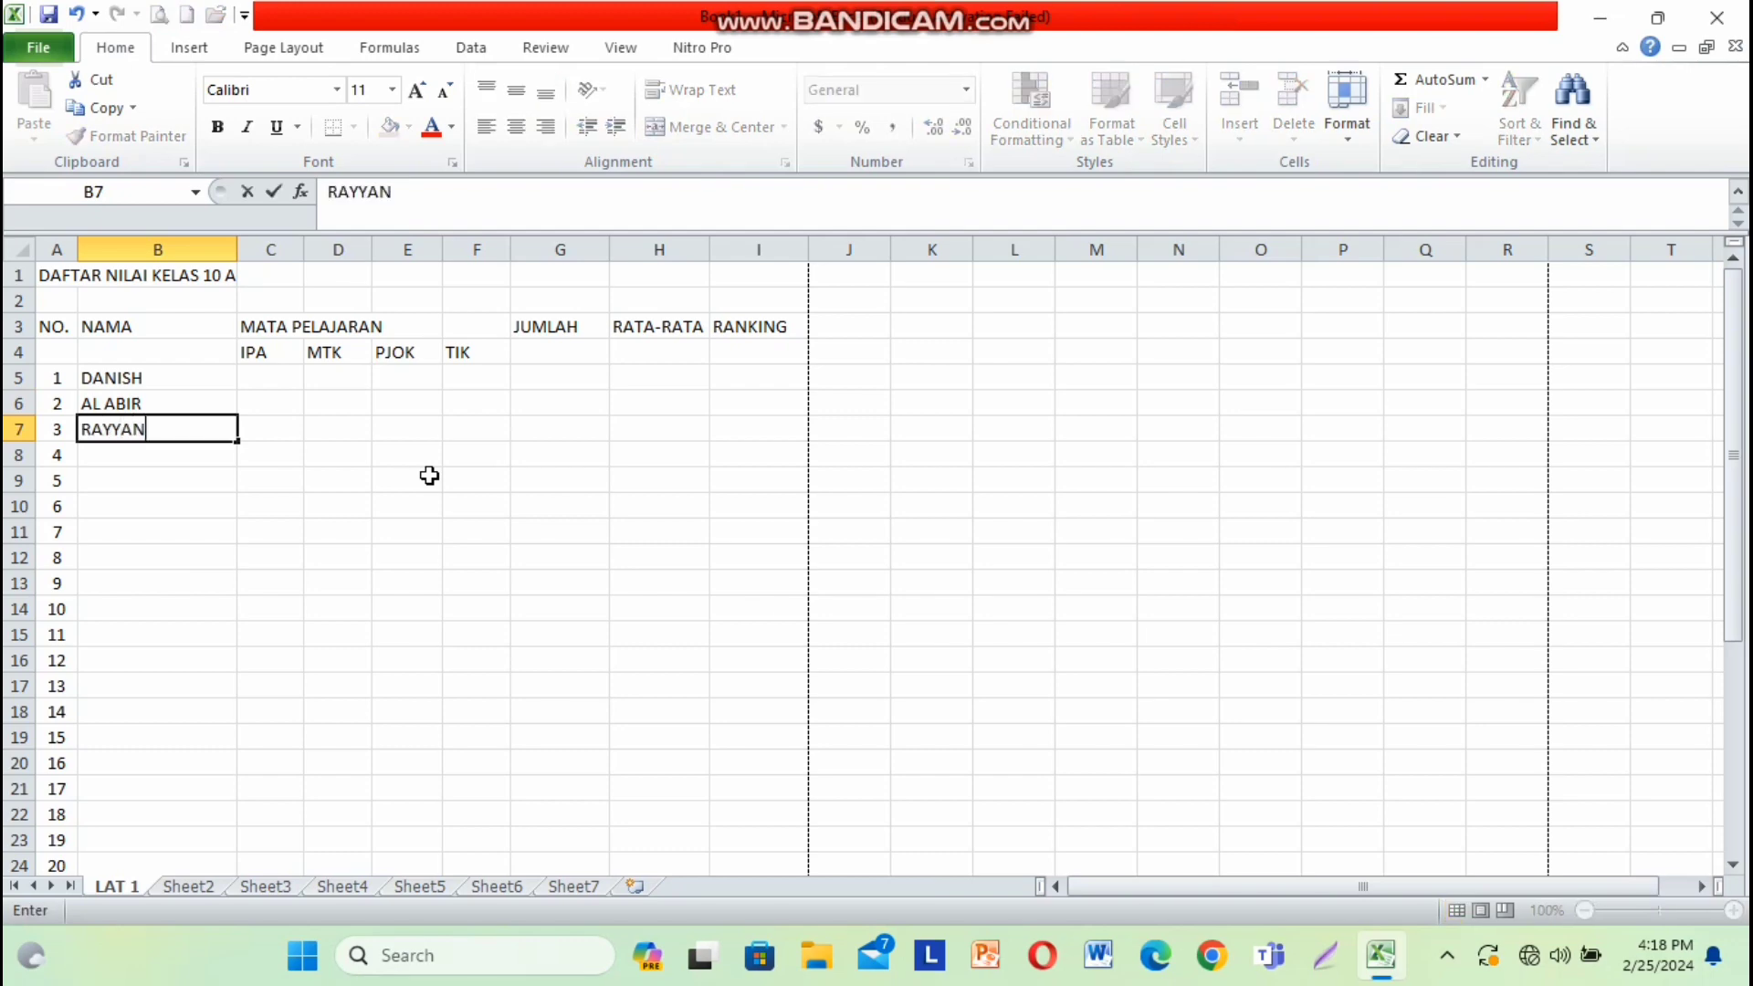
pyautogui.press('Return')
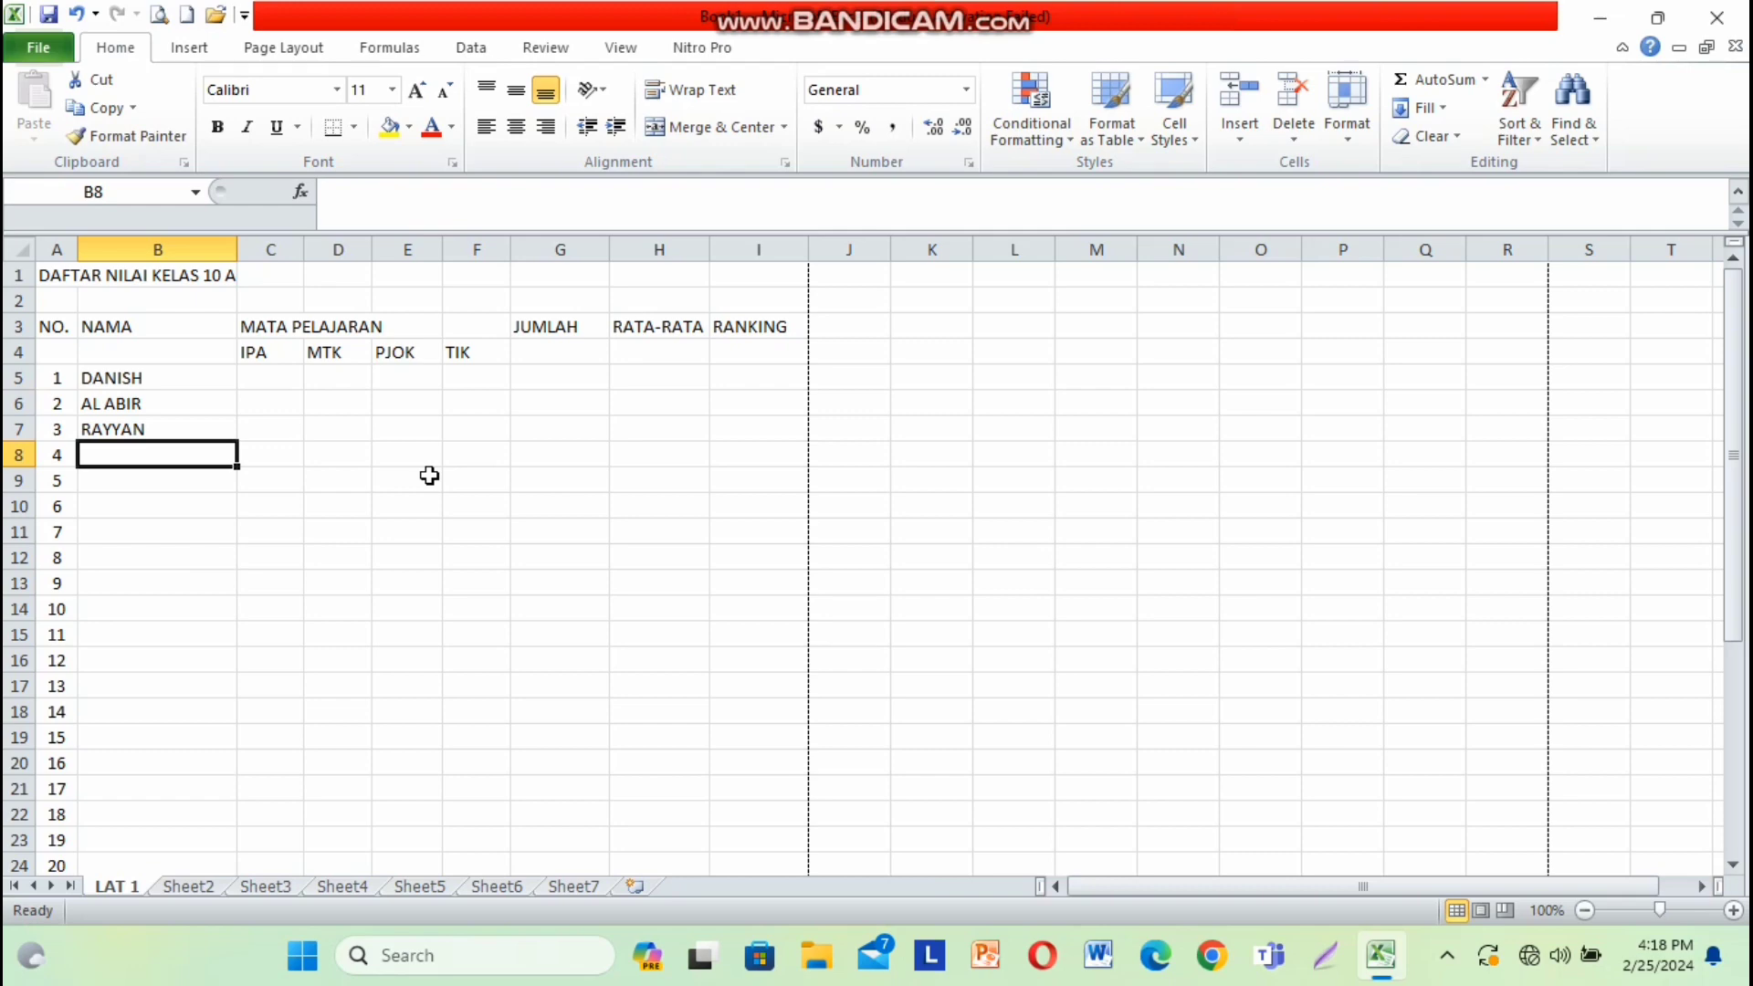
pyautogui.write('FIR')
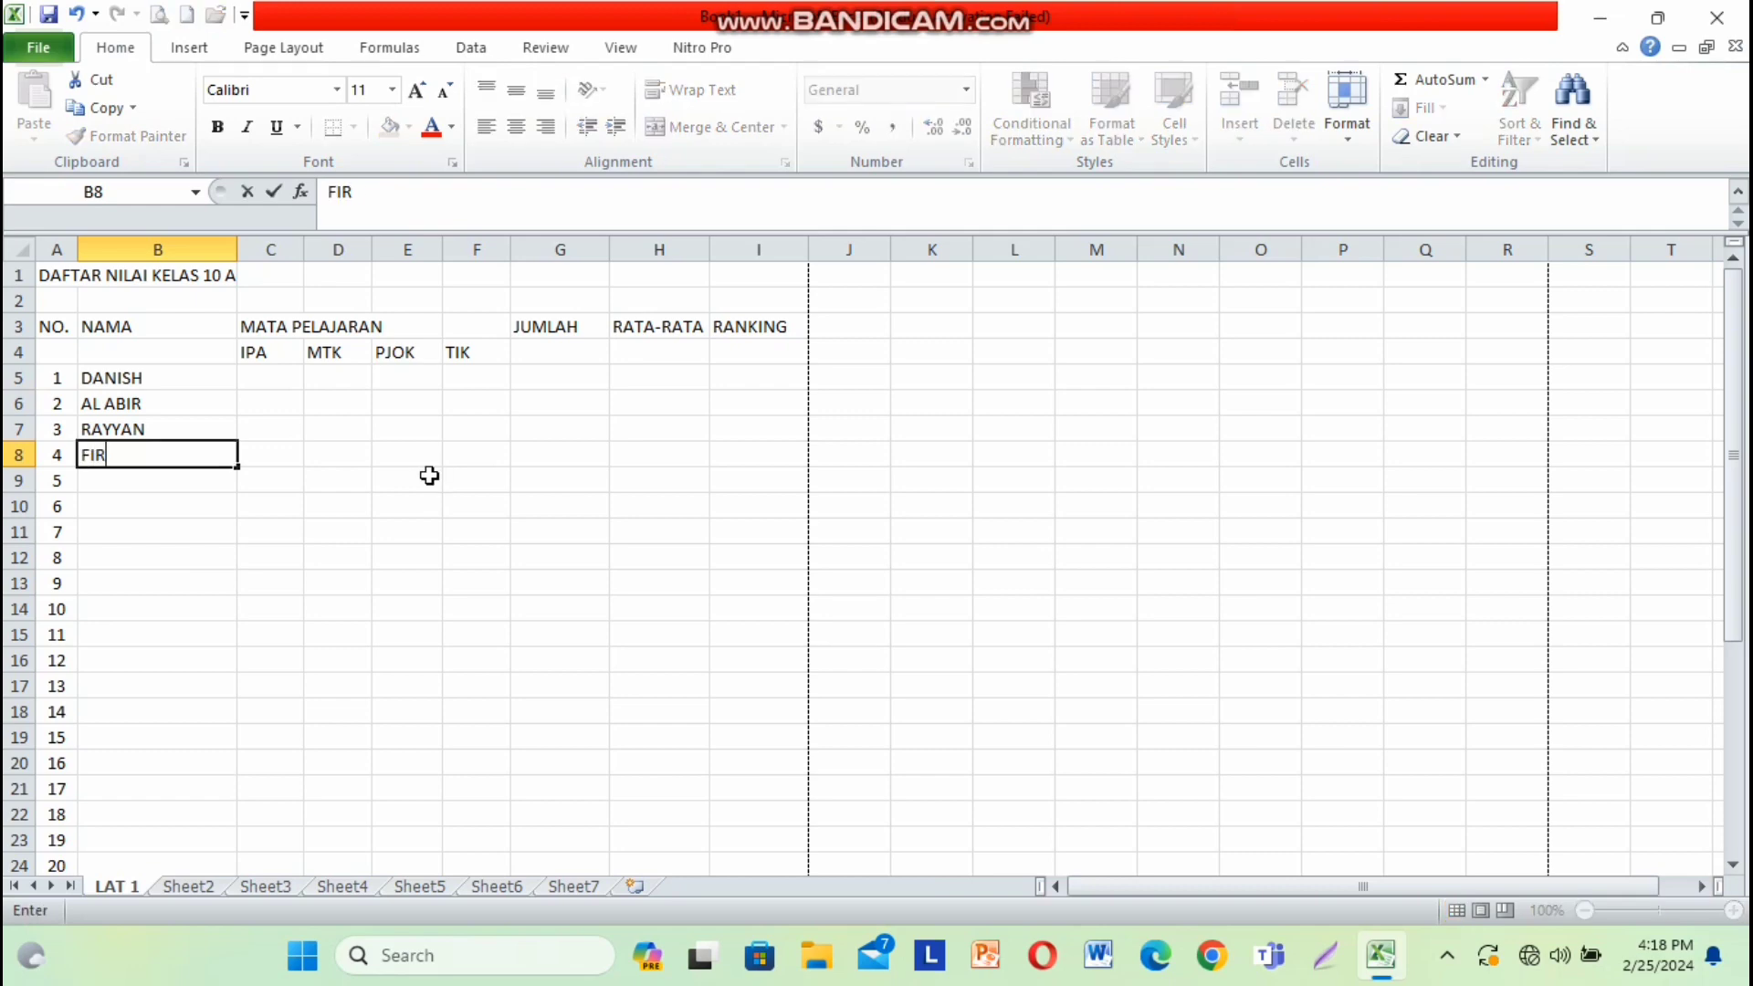
pyautogui.write('DAUS')
# - Enter the IPA scores 78, 89, 80 and 86 for the four students in cells C5 to C8
pyautogui.click(288, 377)
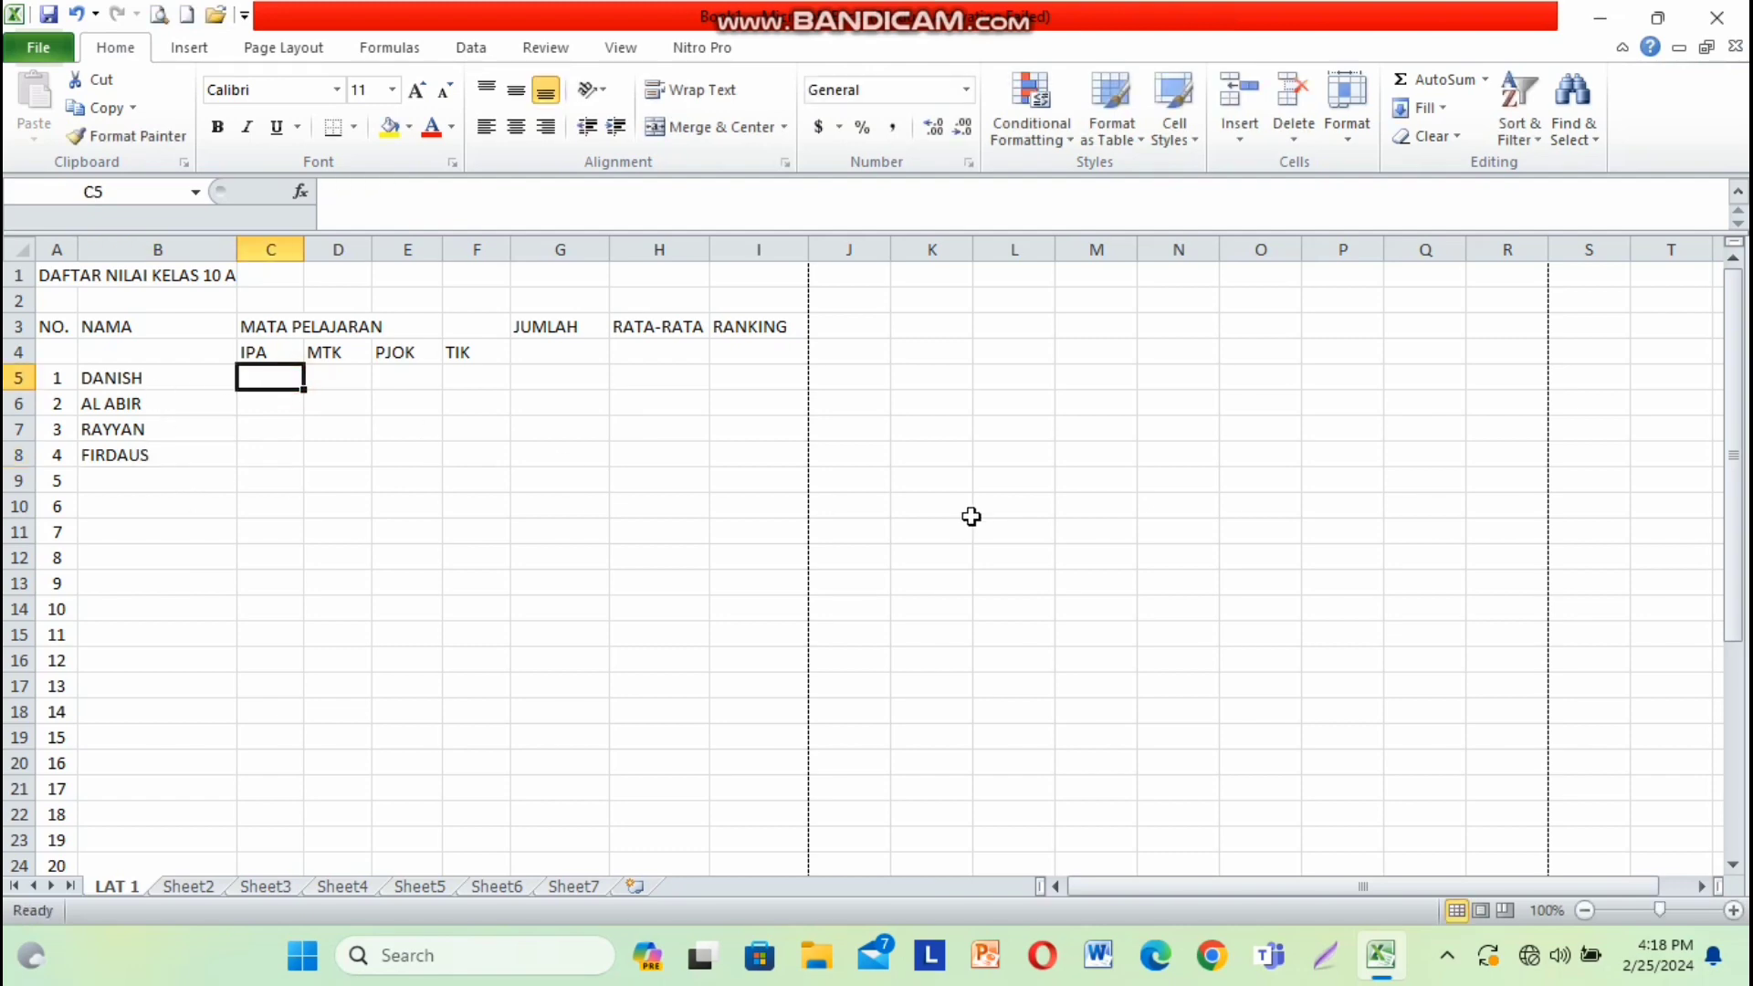
pyautogui.write('78')
pyautogui.press('Return')
pyautogui.write('89')
pyautogui.press('Return')
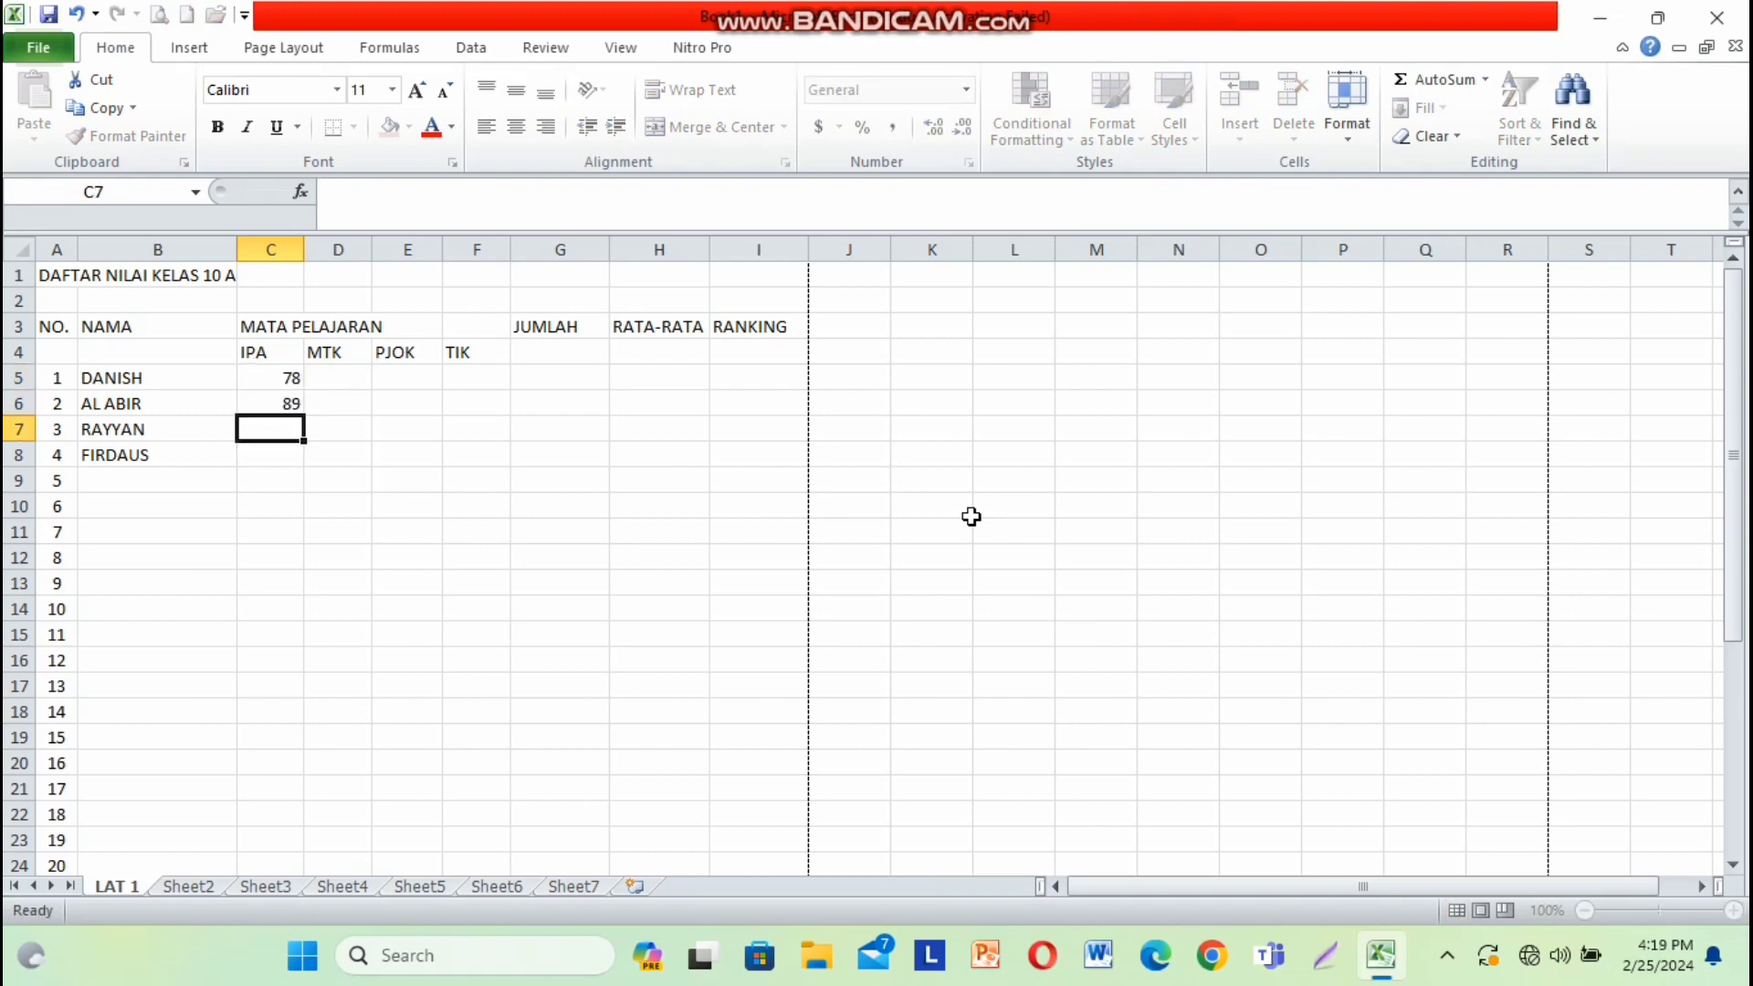
pyautogui.write('80')
pyautogui.press('Return')
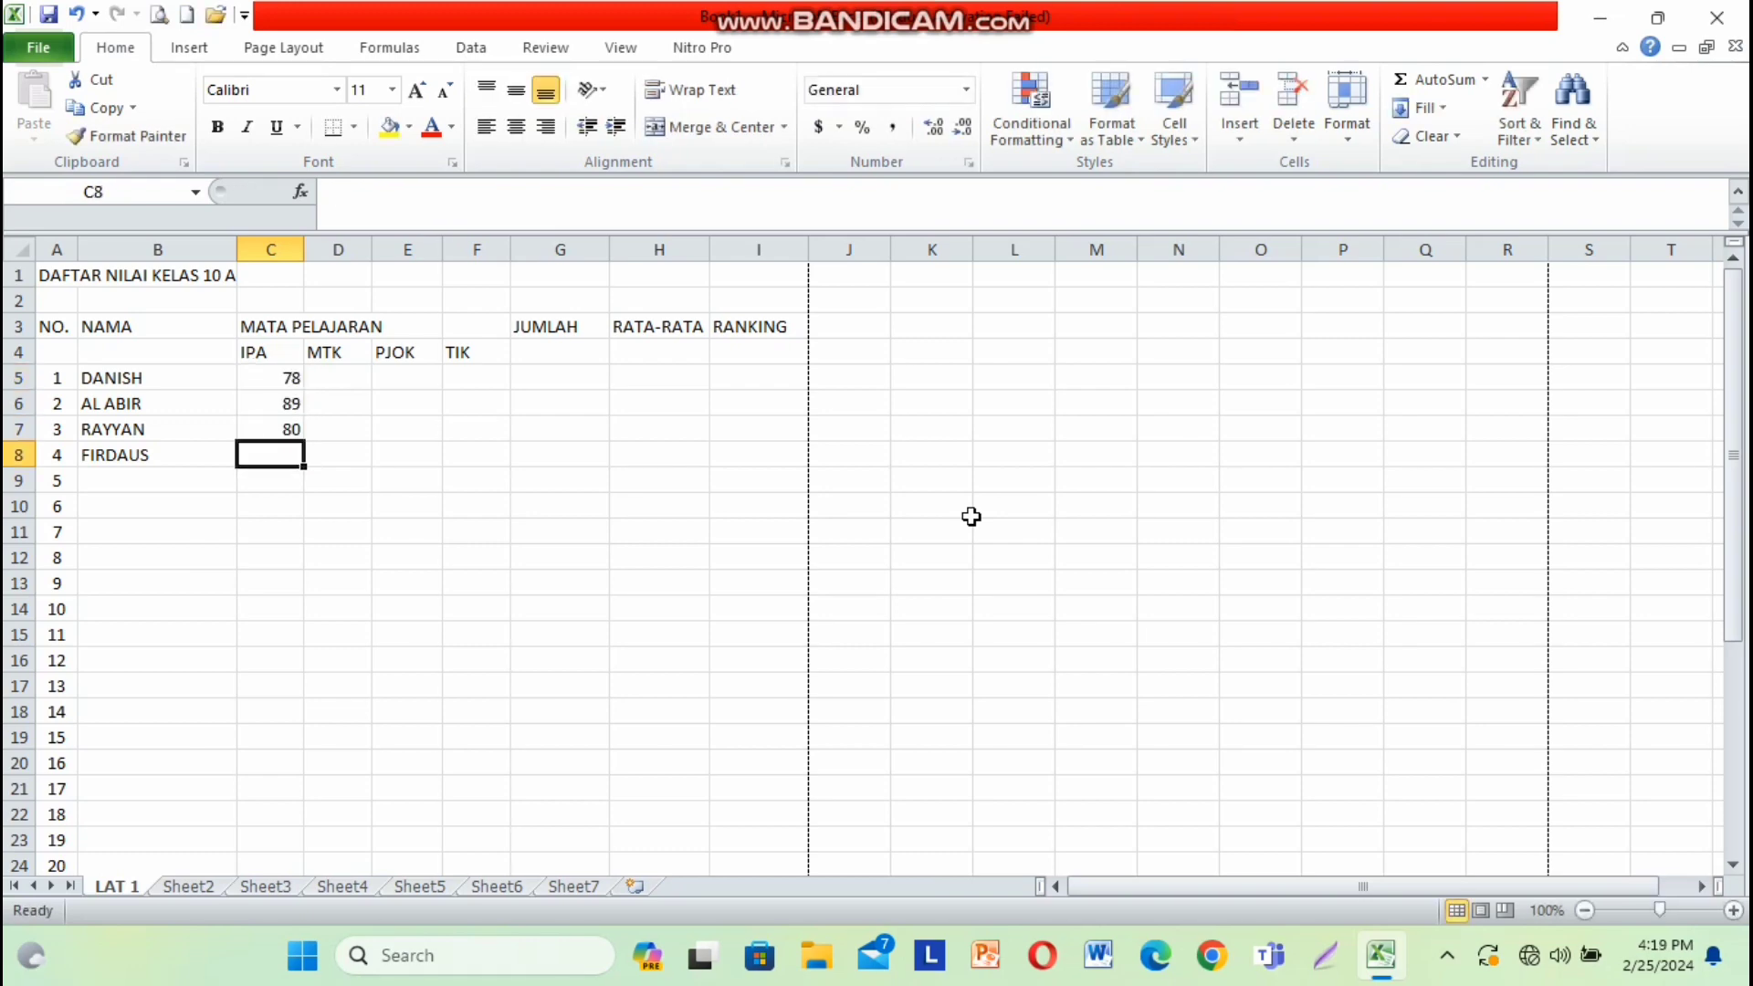
pyautogui.write('86')
pyautogui.press('Return')
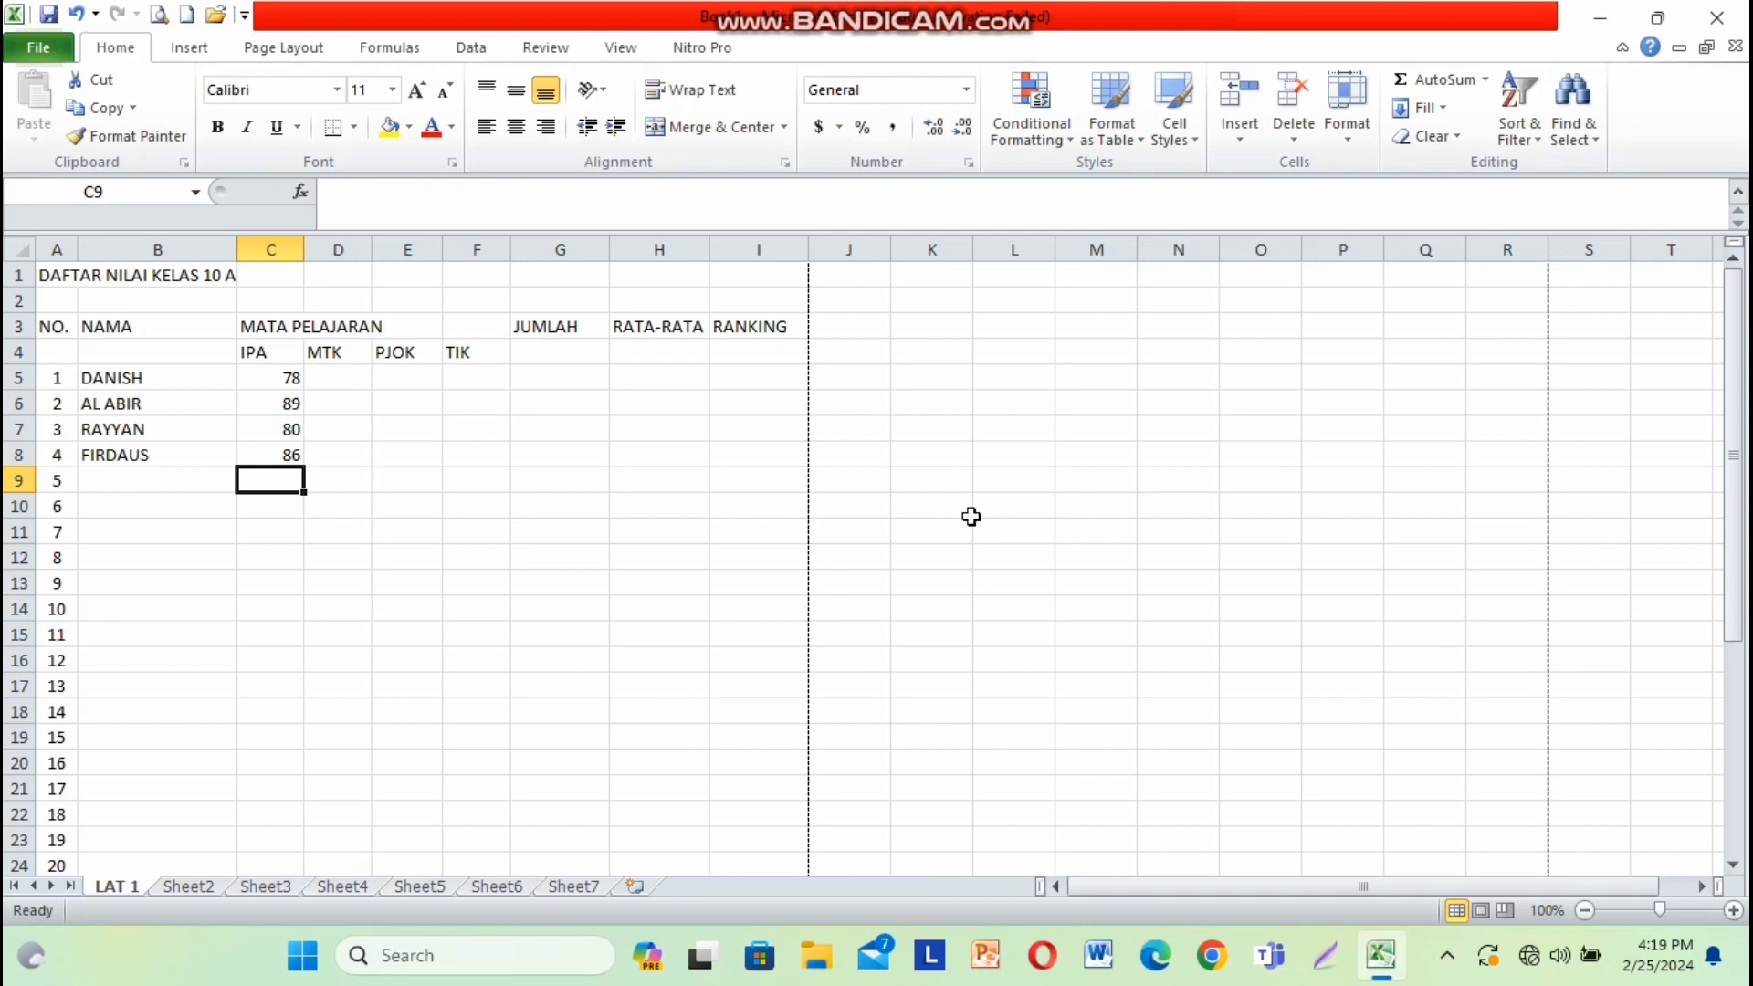
# - Enter the MTK score 78 for the first student in D5 and change the IPA score in C5 to 77
pyautogui.click(357, 379)
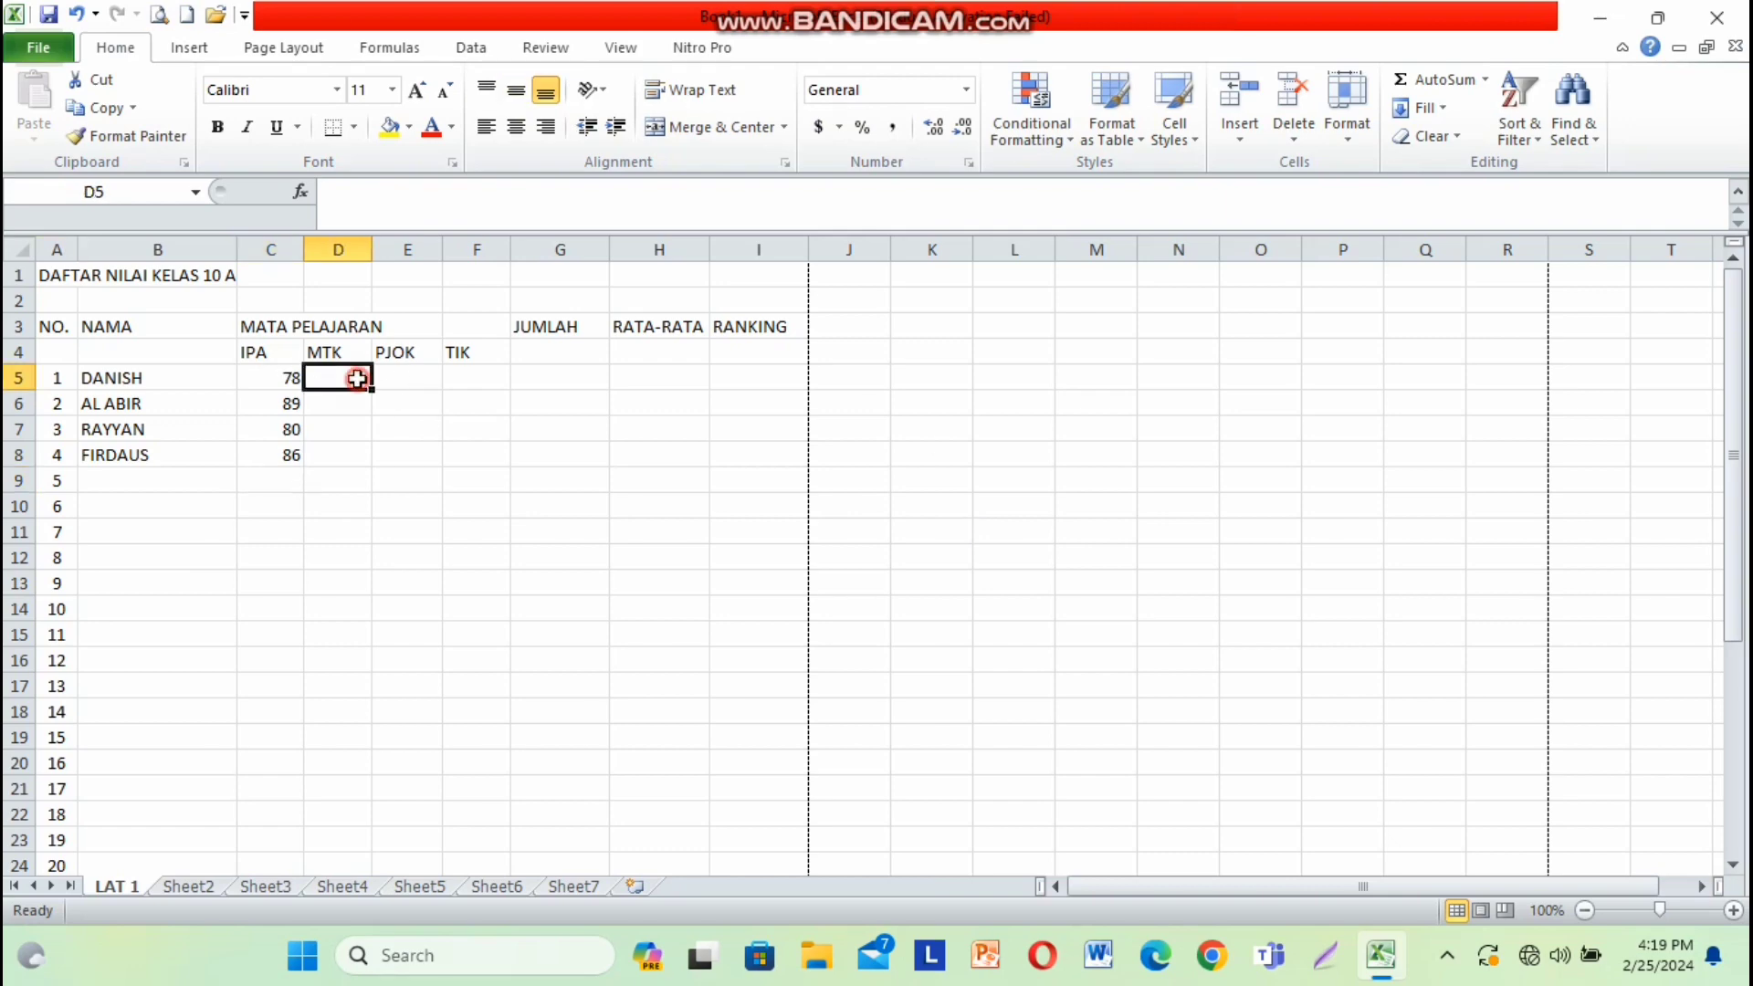
pyautogui.write('78')
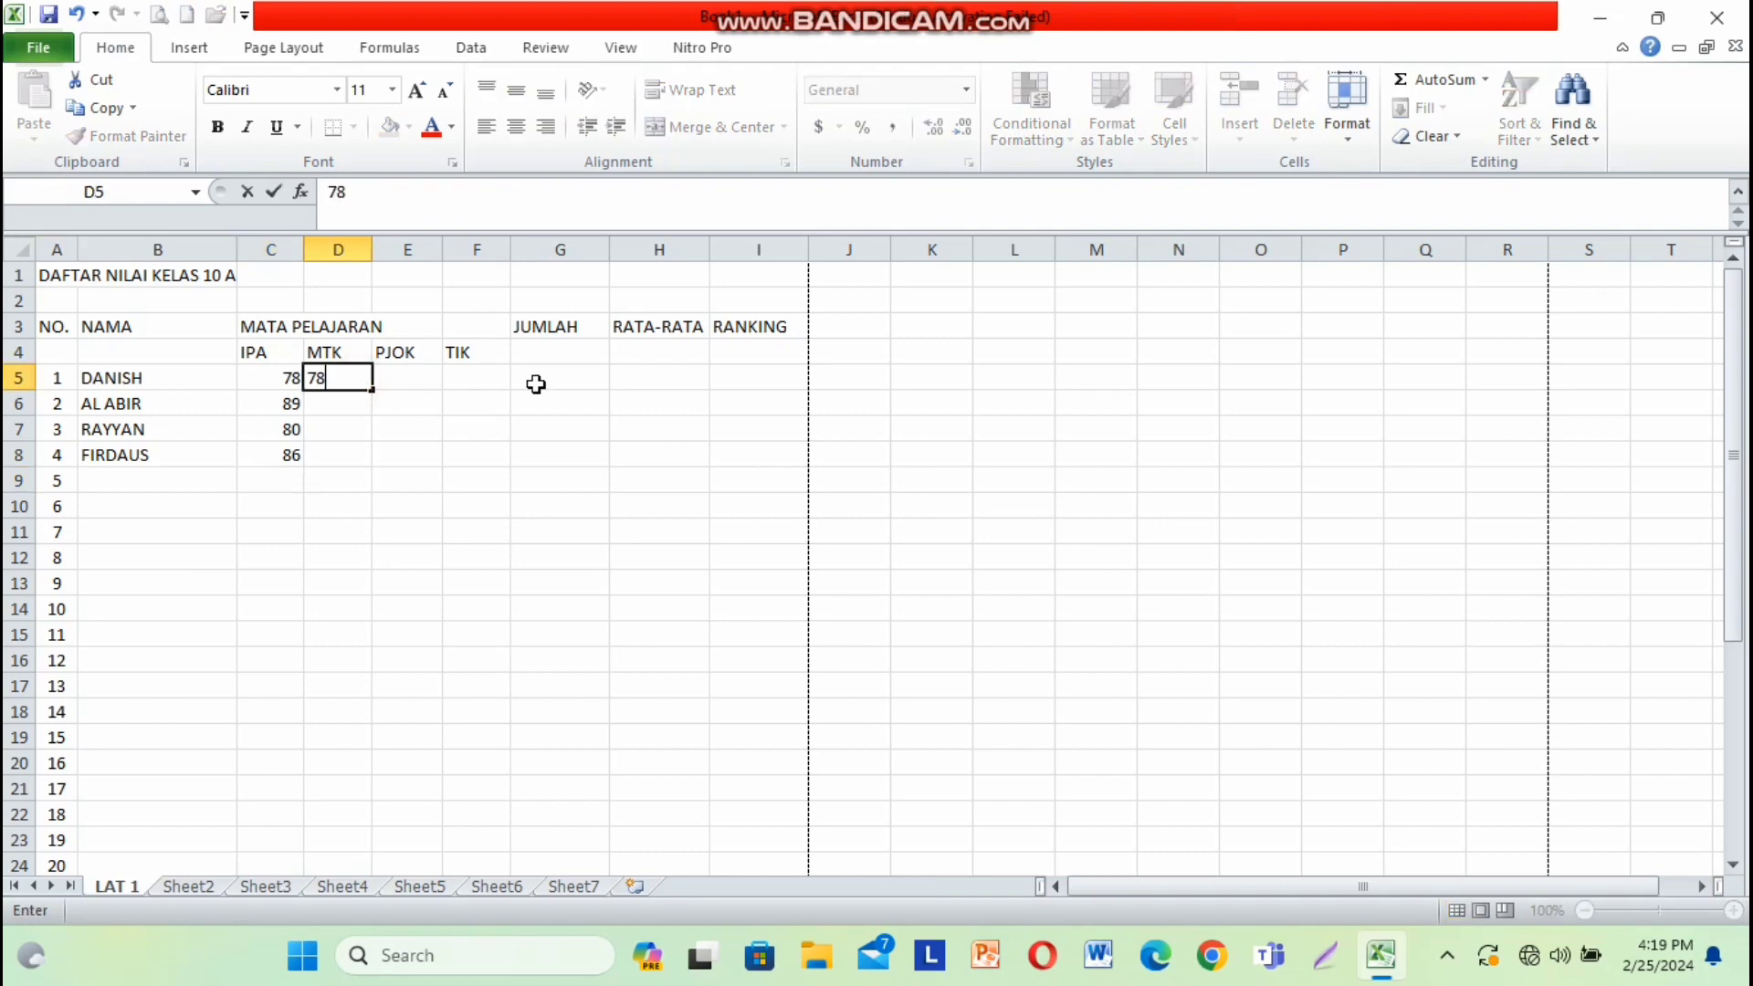
pyautogui.press('Left')
pyautogui.write('77')
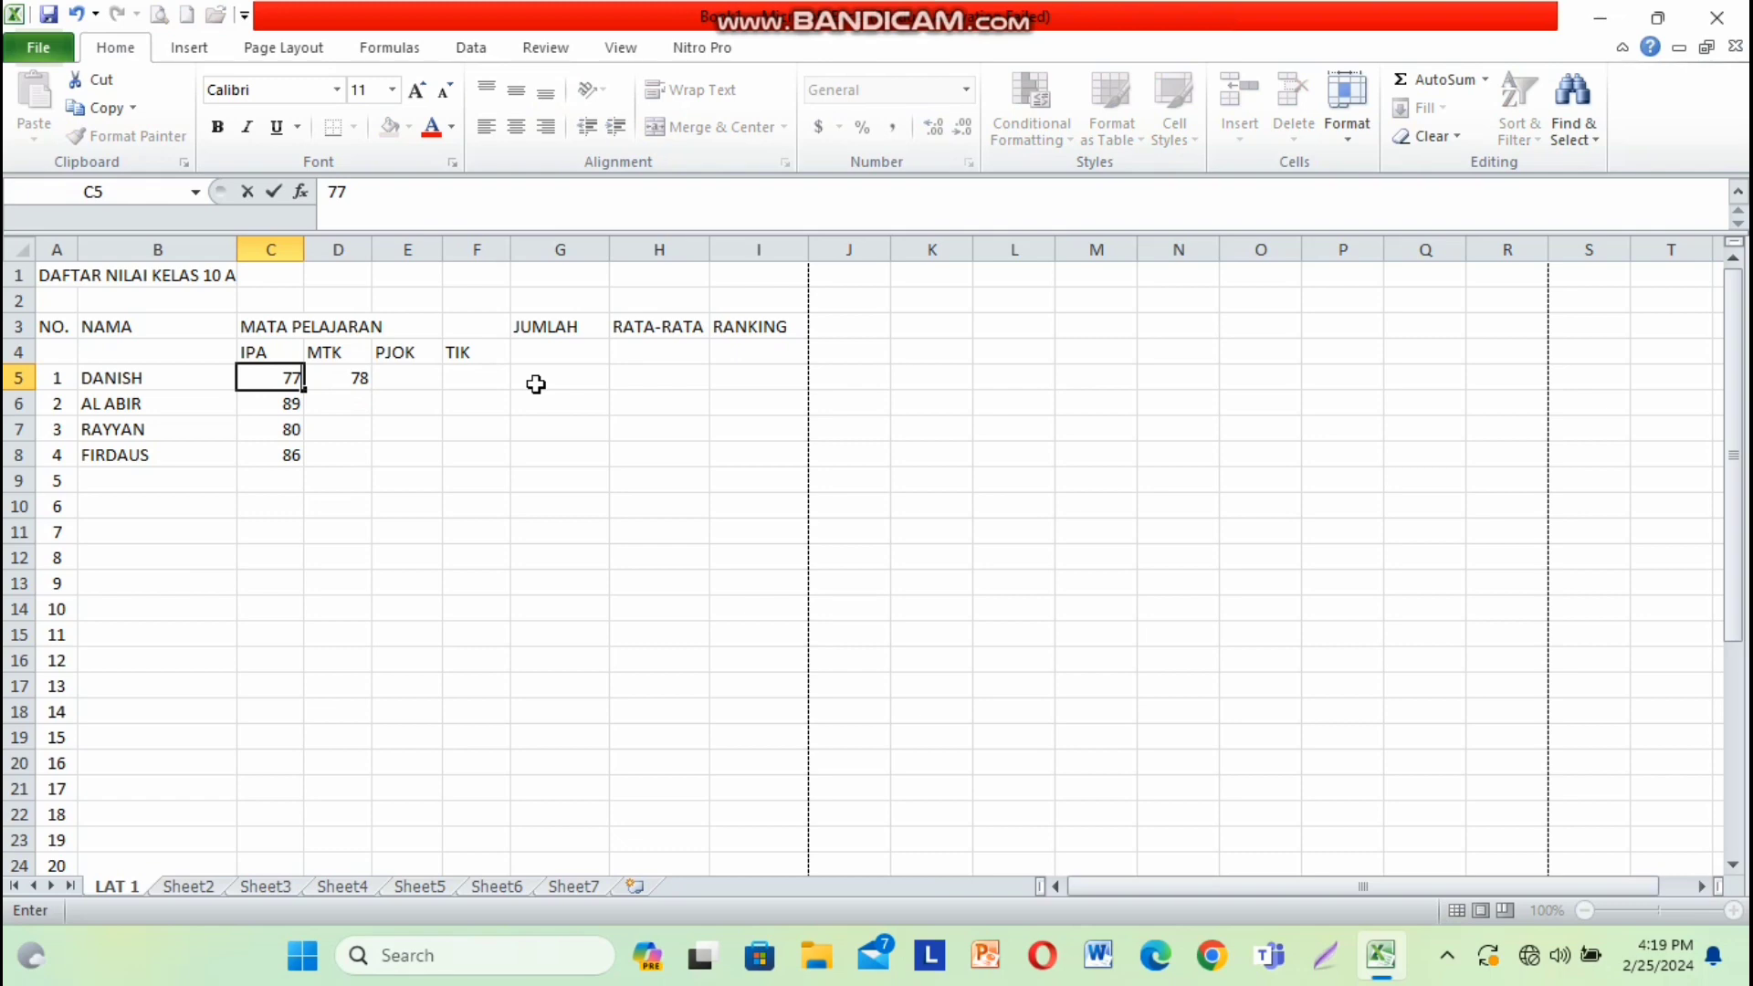
# - Enter the MTK scores 84, 80 and 82 for the second to fourth students in cells D6 to D8
pyautogui.click(358, 400)
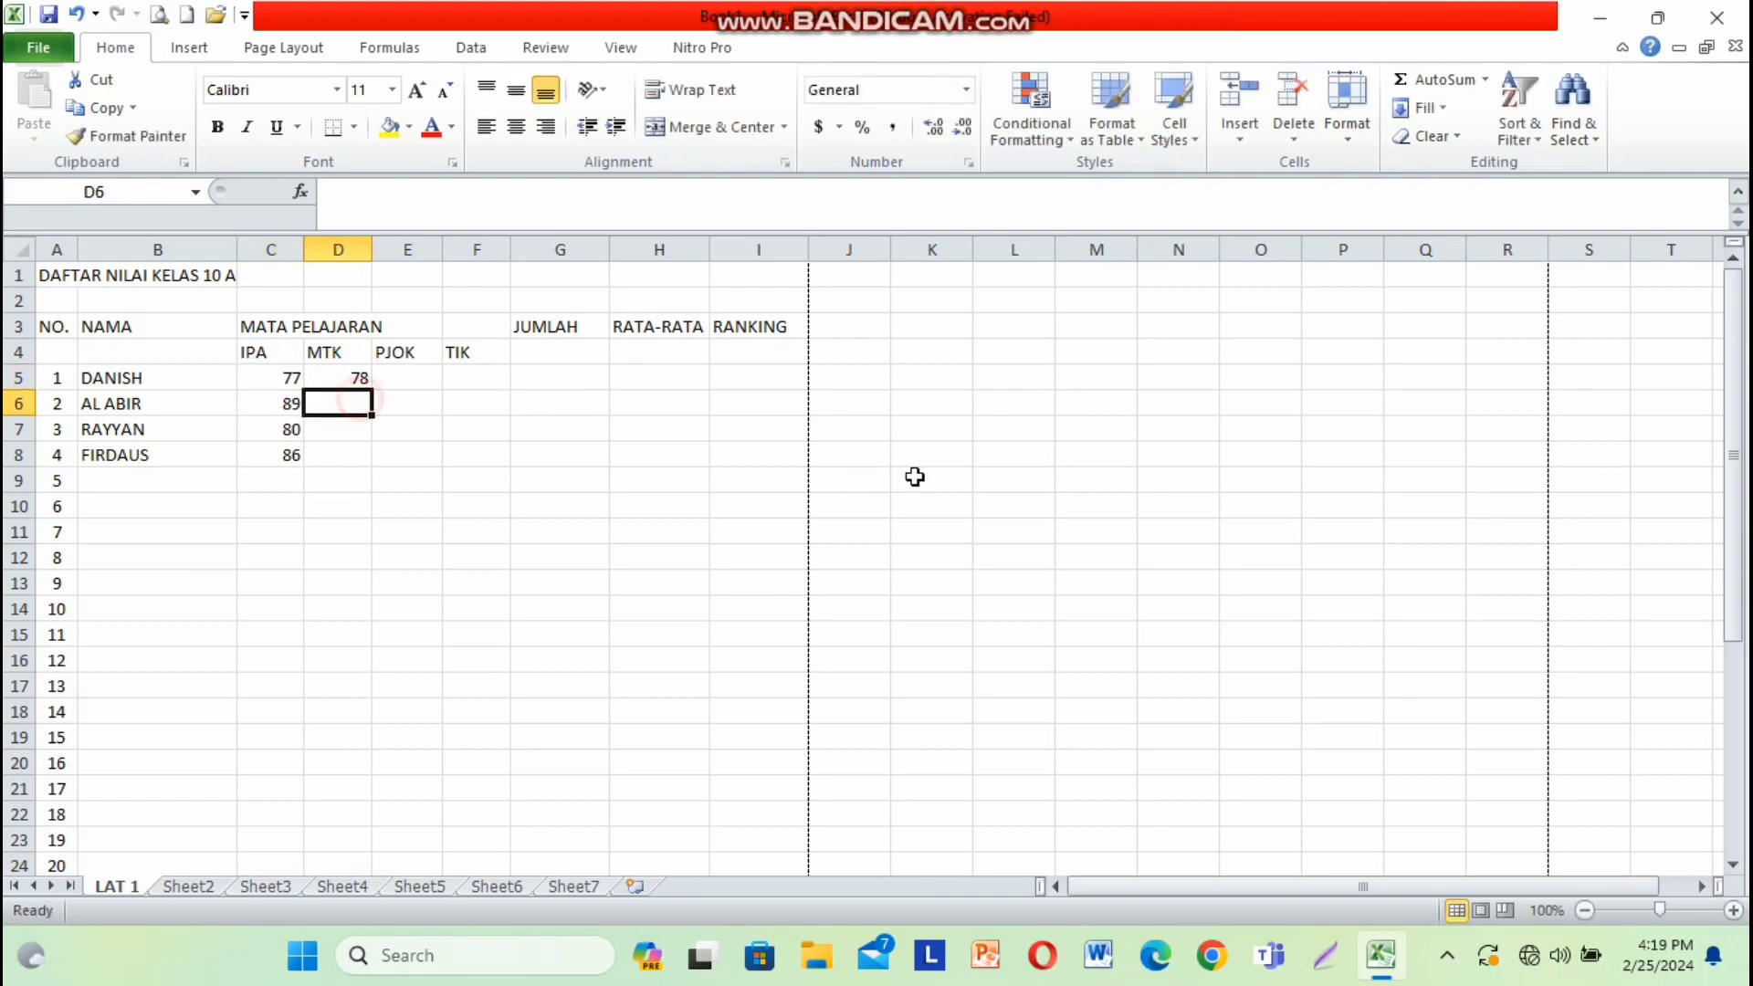
pyautogui.write('84')
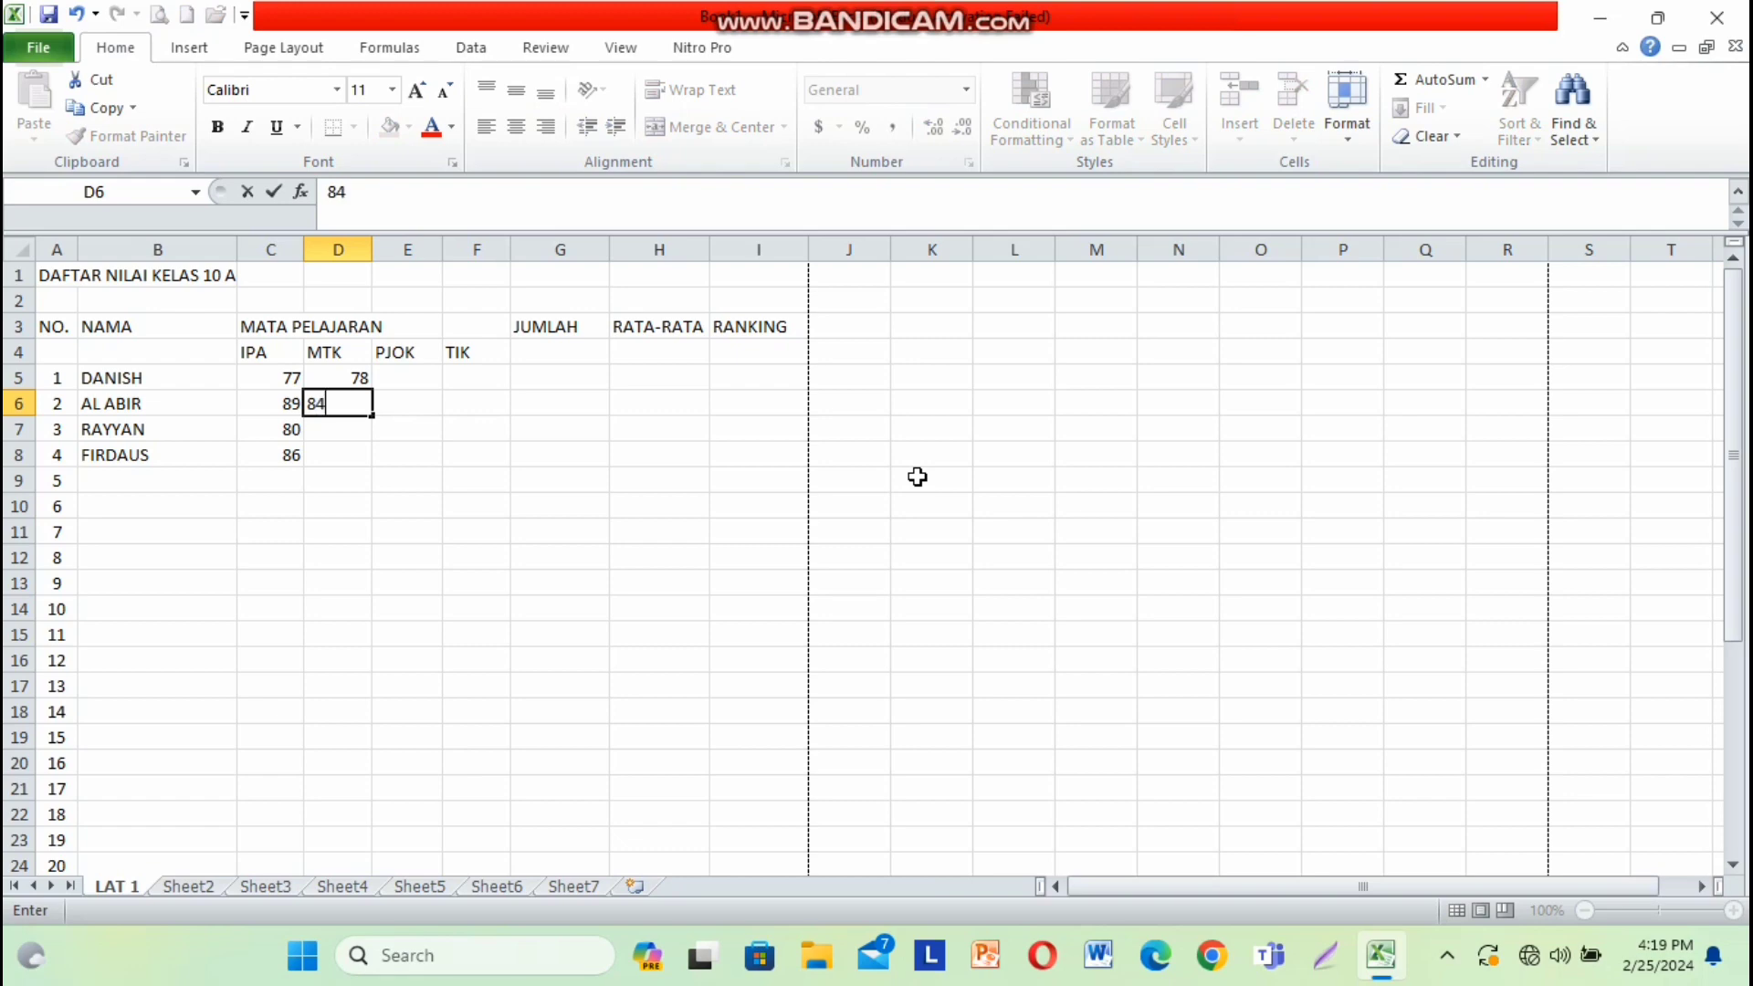
pyautogui.press('Return')
pyautogui.write('80')
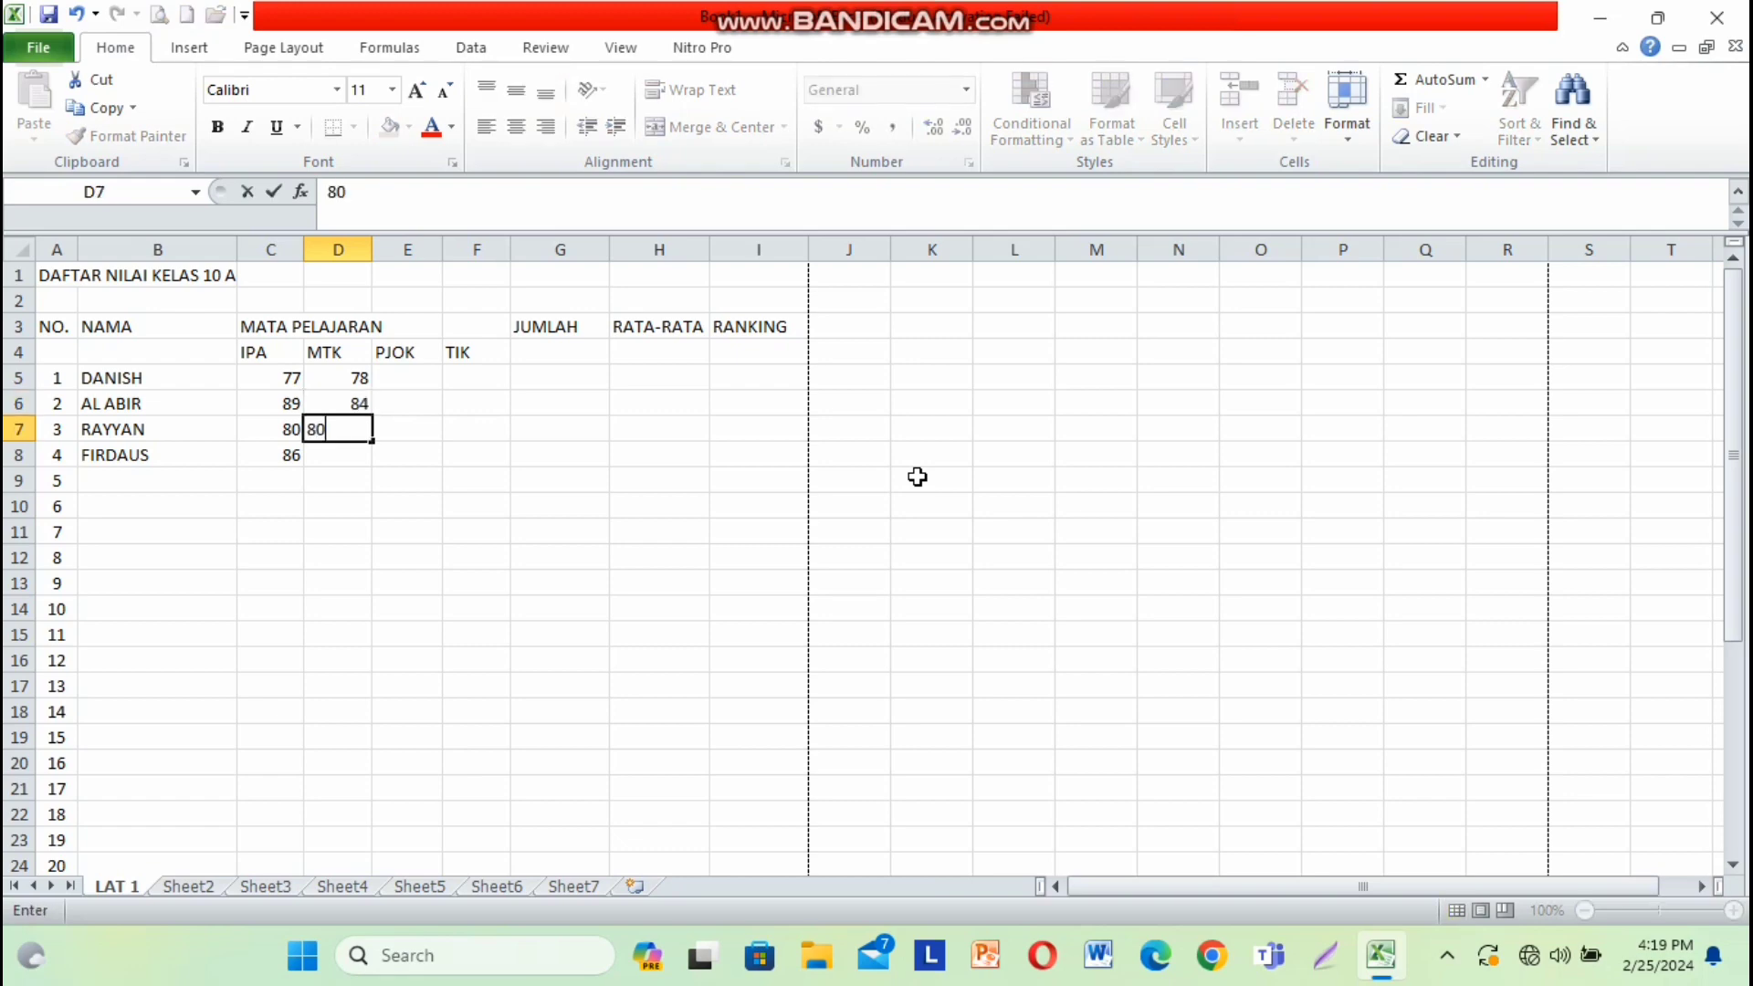
pyautogui.press('Return')
pyautogui.write('8')
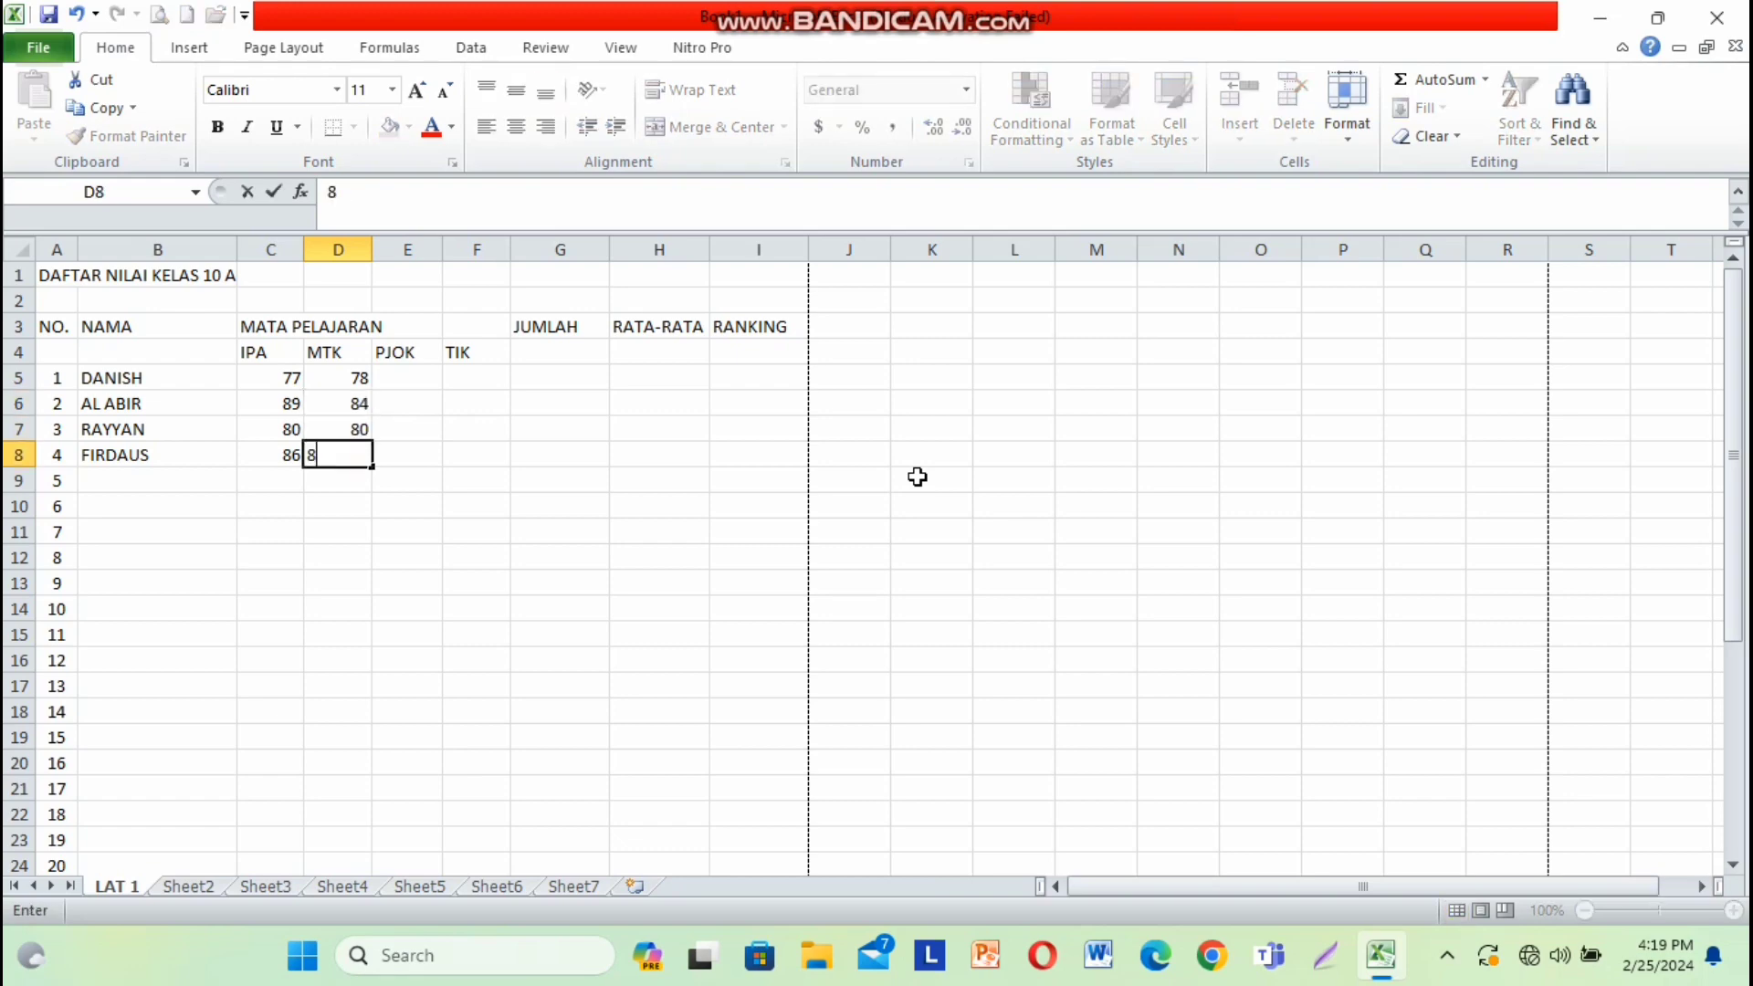
pyautogui.write('2')
pyautogui.press('Return')
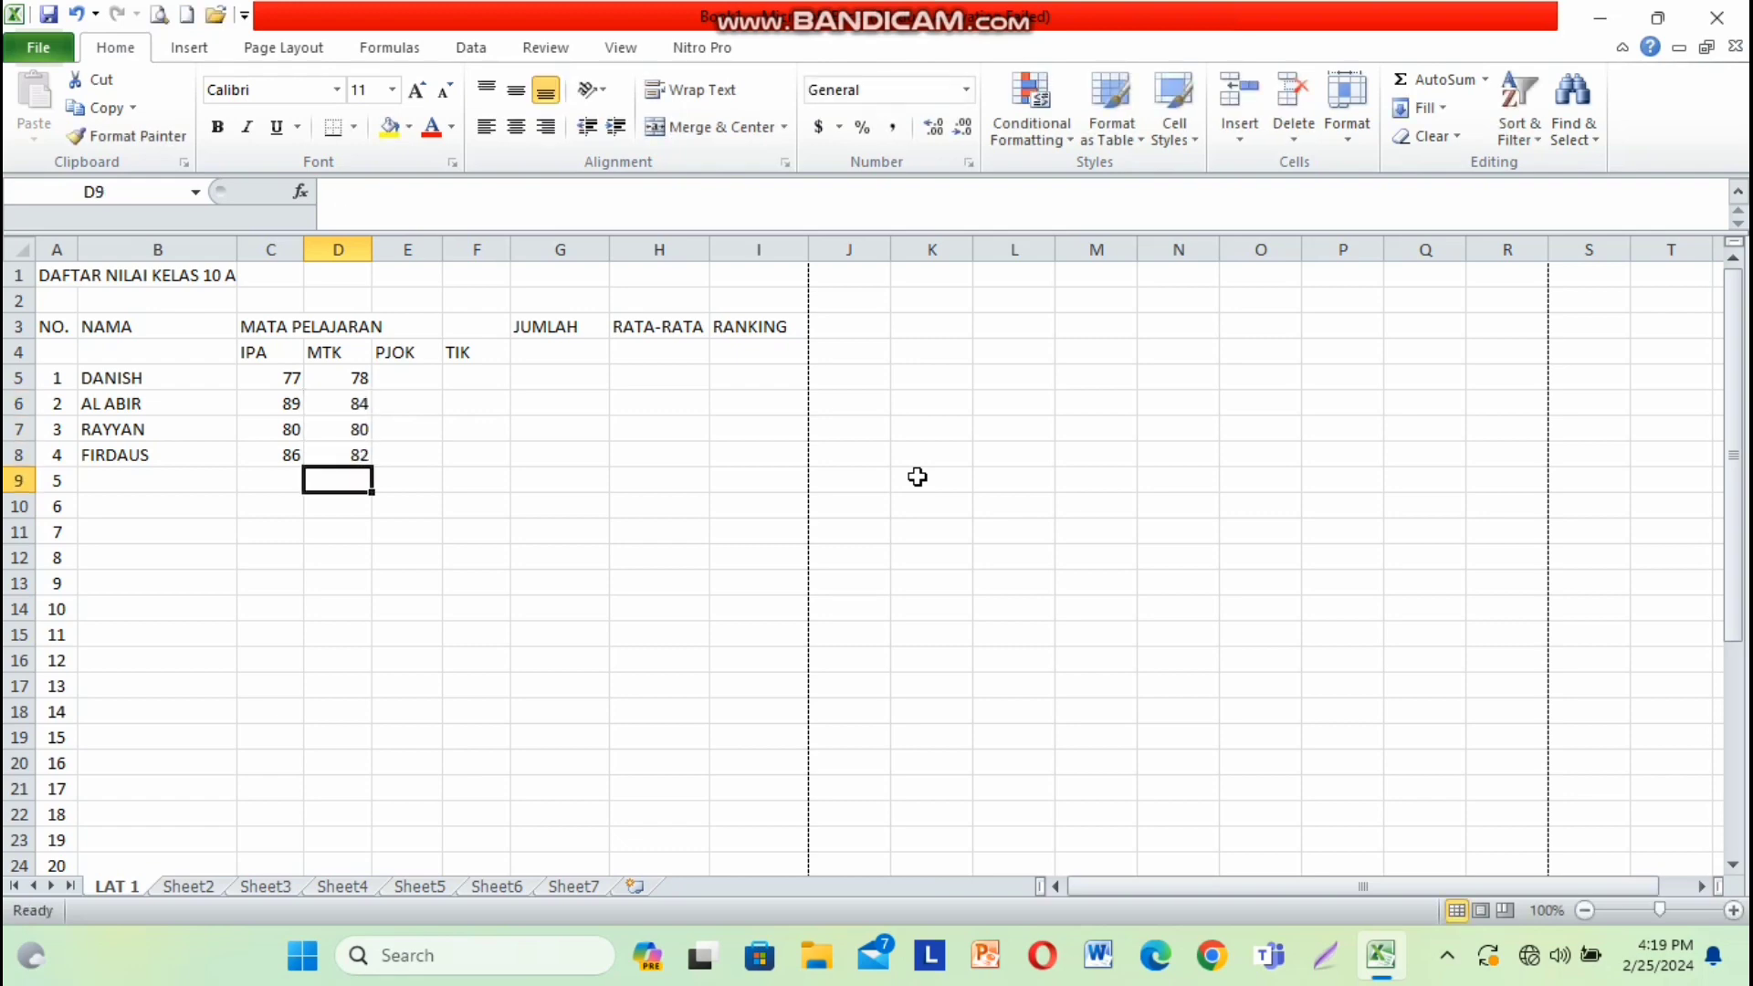
# - Enter the PJOK scores 84, 94, 82 and 91 for the four students in cells E5 to E8
pyautogui.click(398, 377)
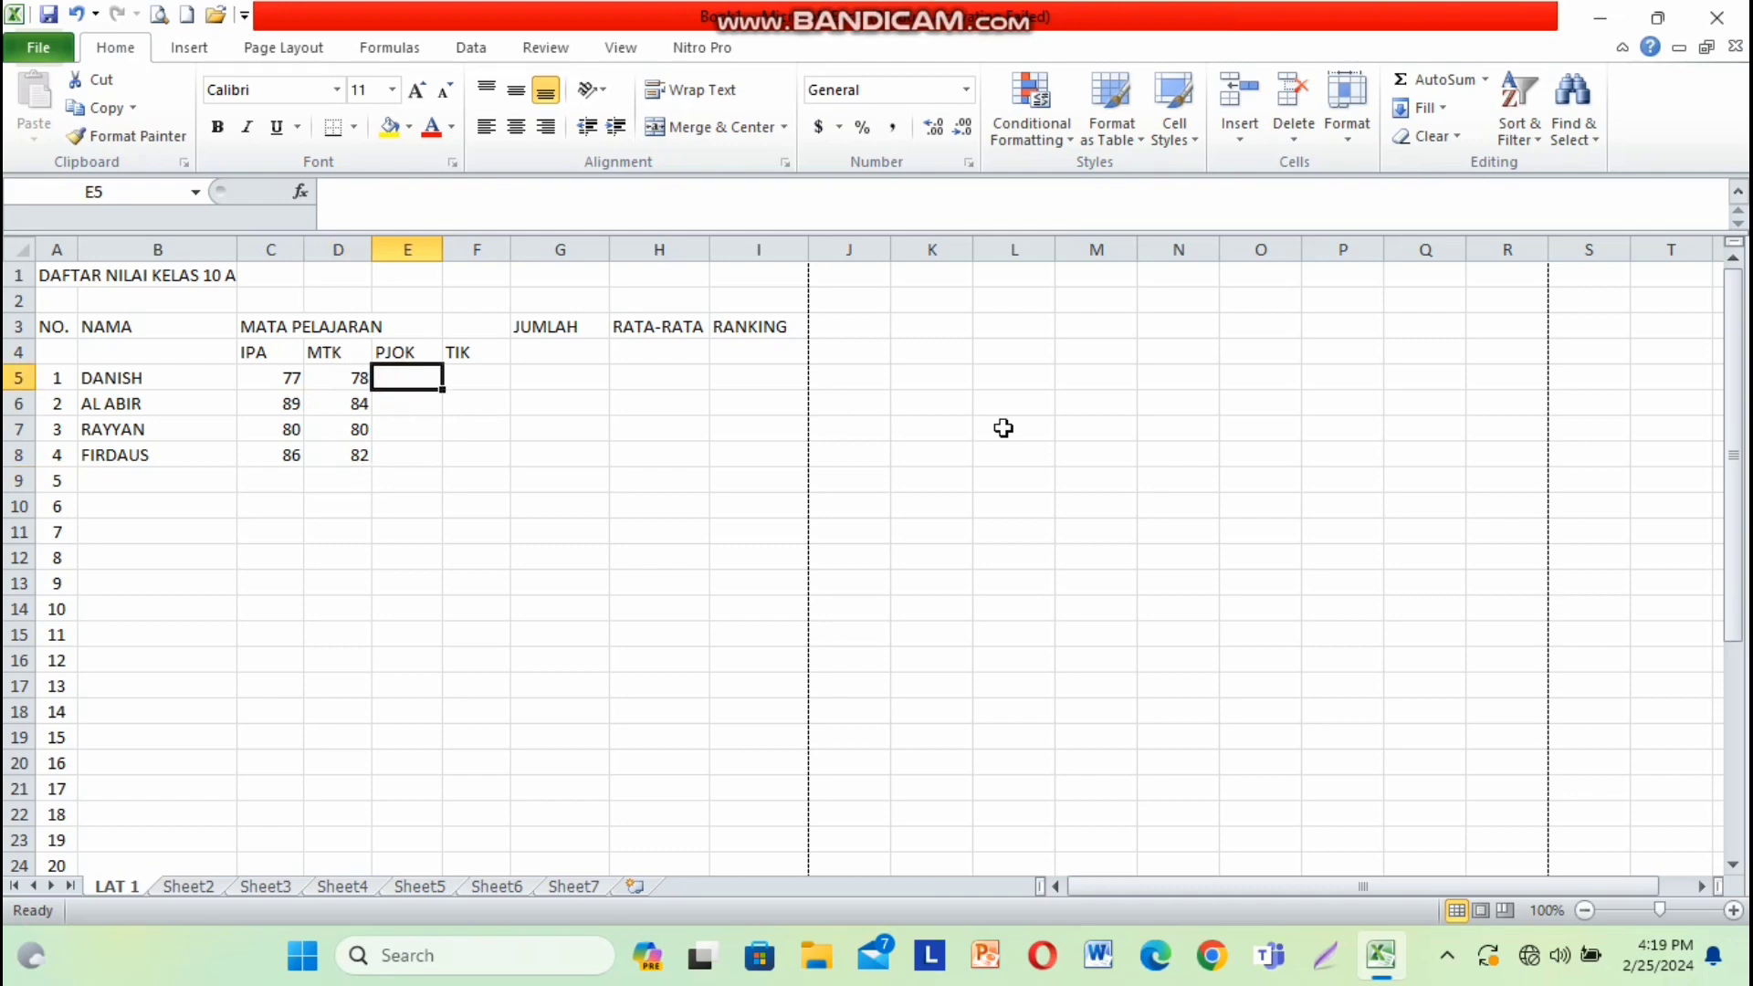
pyautogui.write('84')
pyautogui.press('Return')
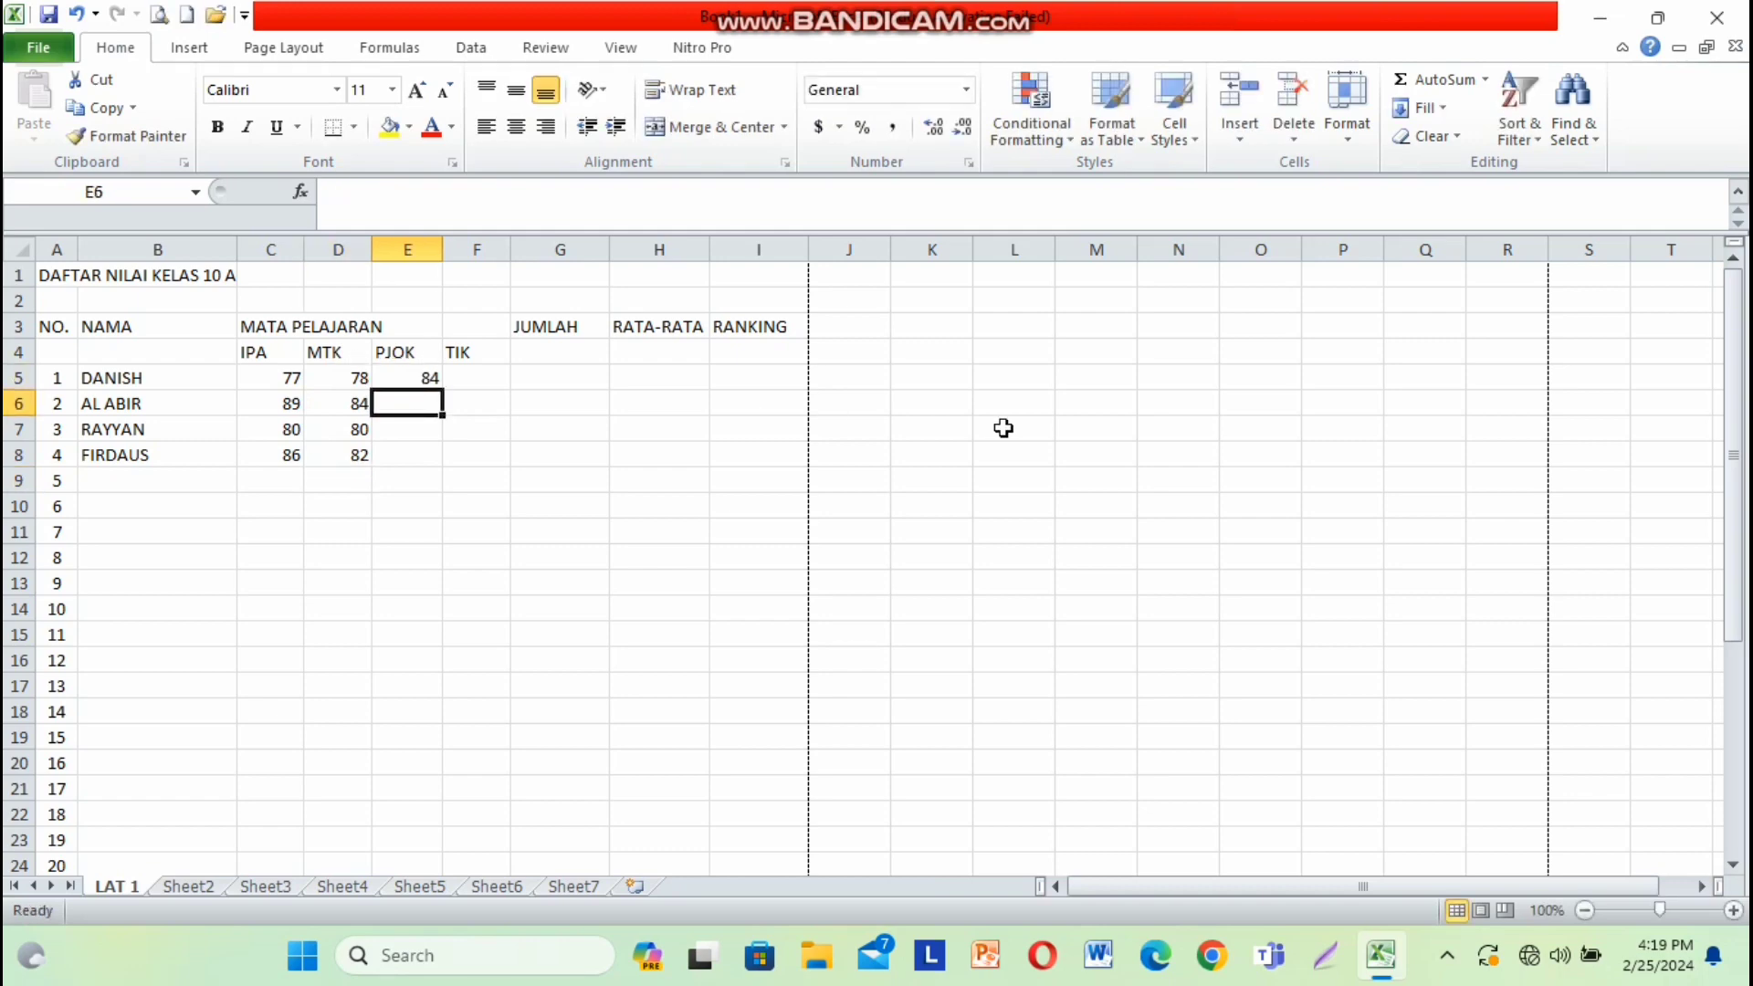
pyautogui.write('94')
pyautogui.press('Return')
pyautogui.write('82')
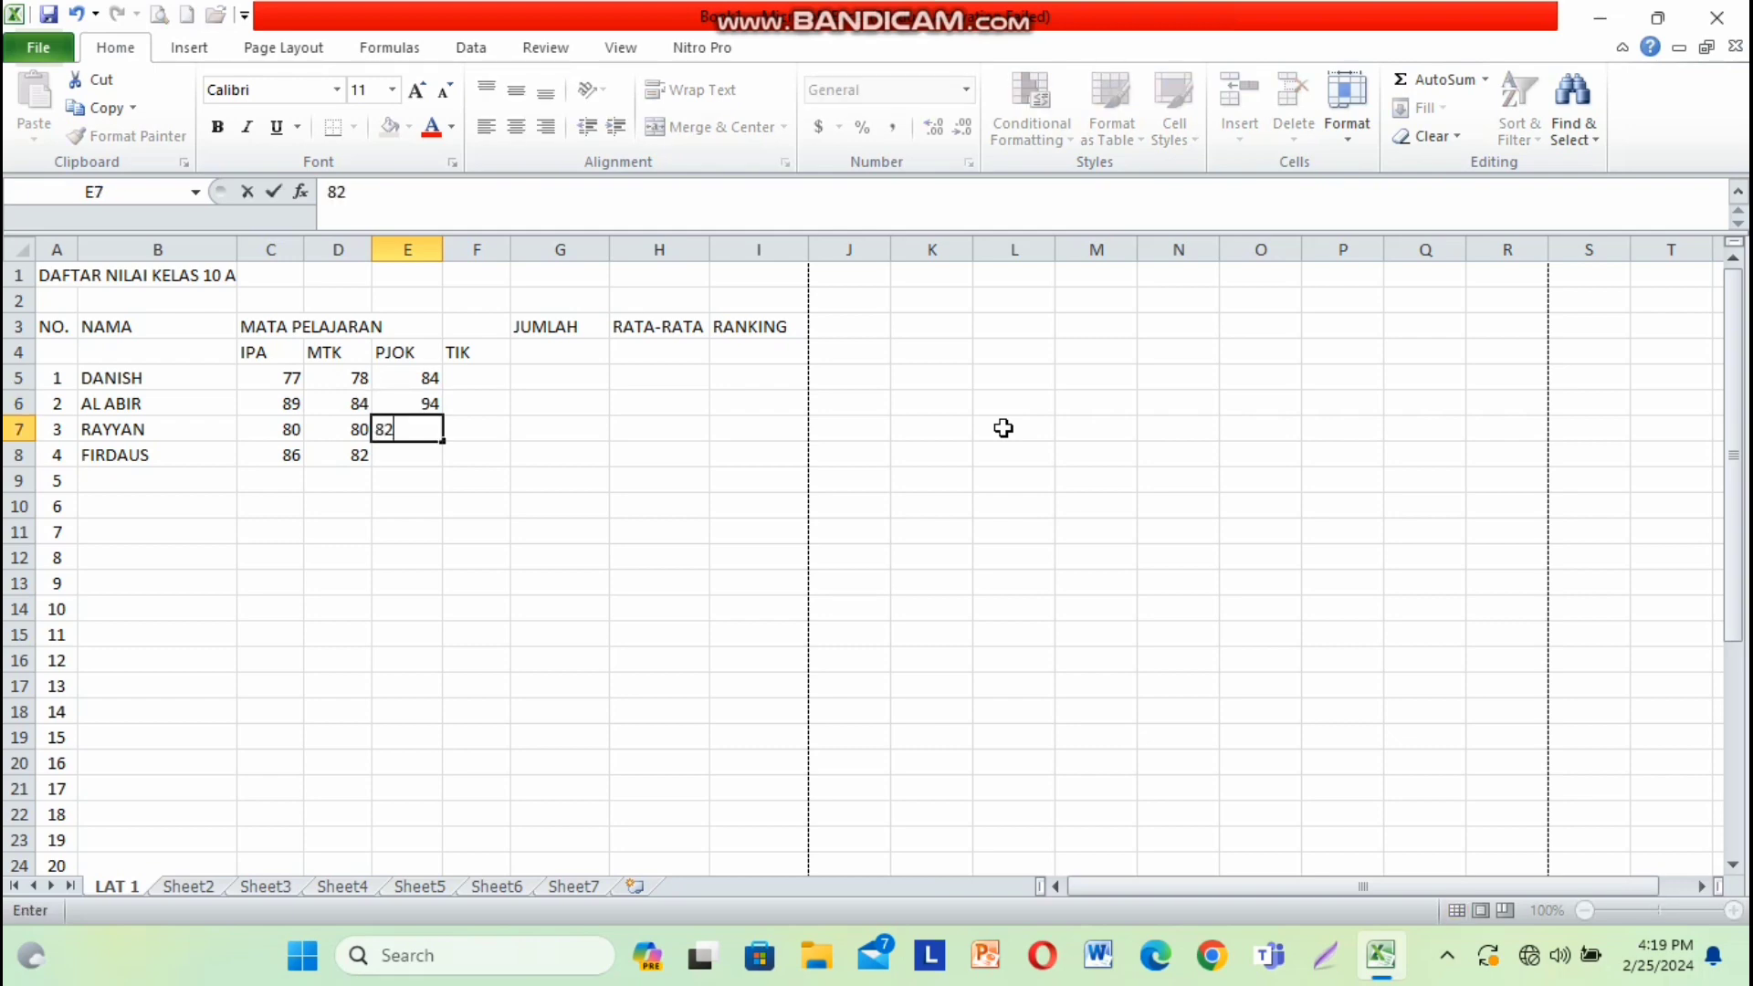
pyautogui.press('Return')
pyautogui.write('9')
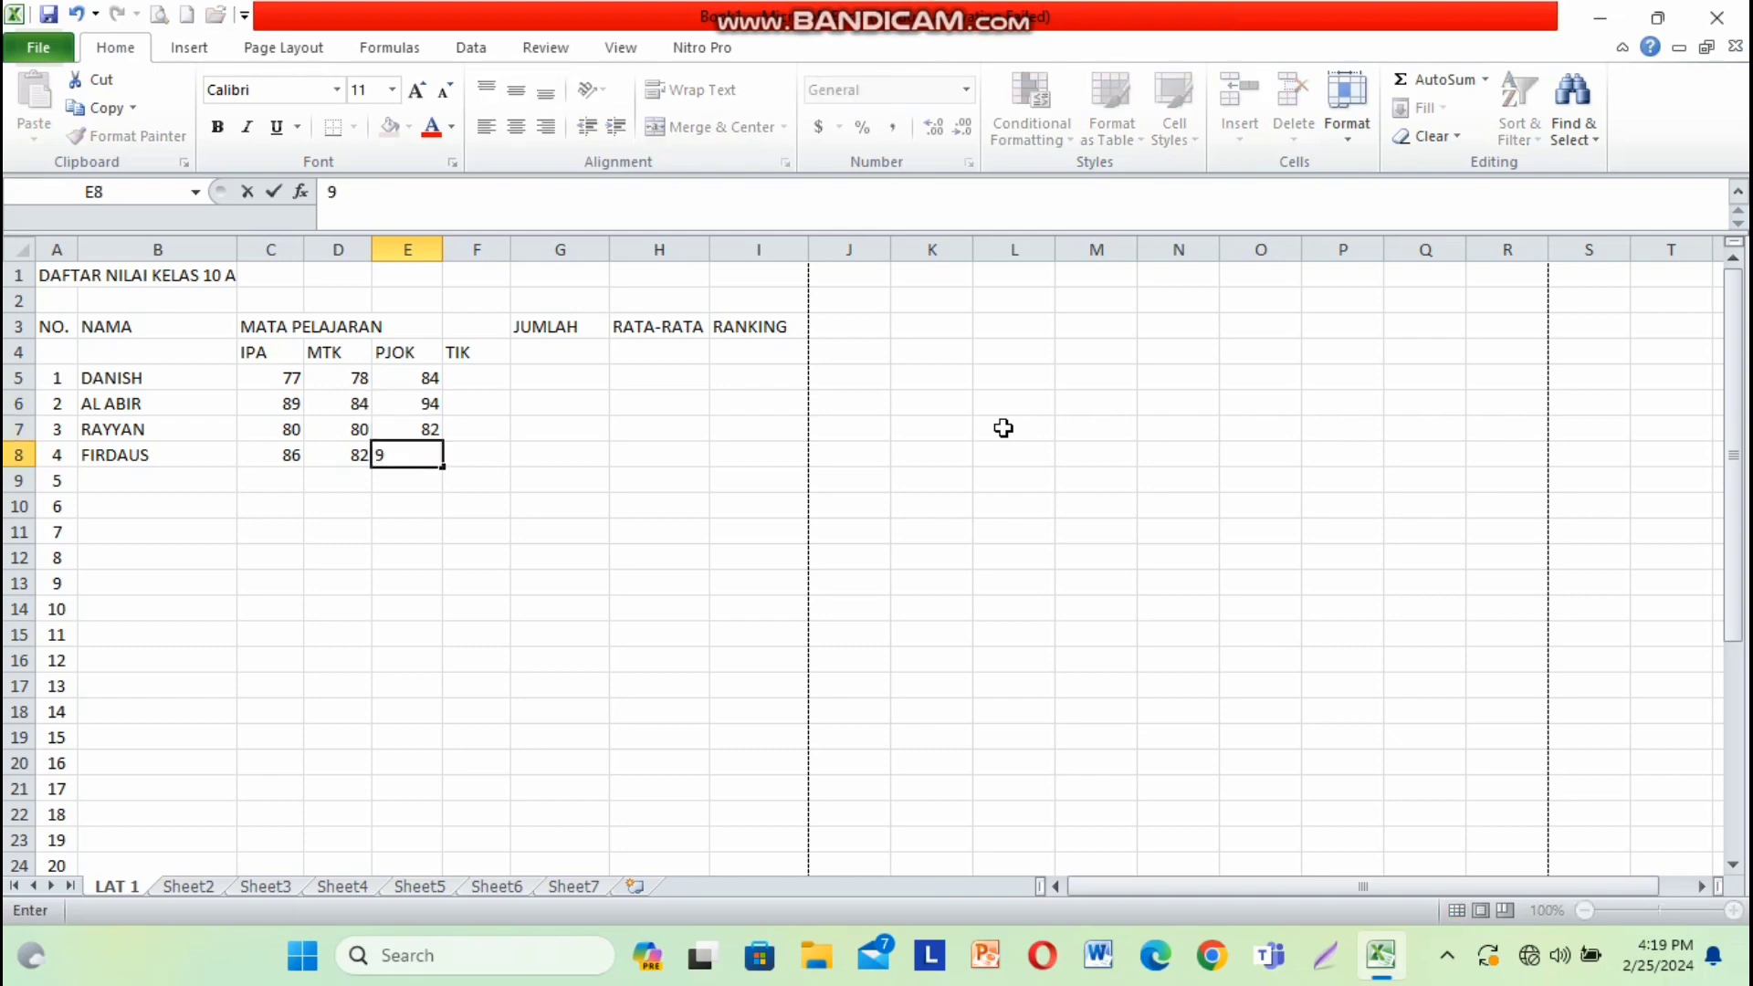
pyautogui.write('1')
# - Enter the TIK scores 89, 82, 84 and 95 for the four students in cells F5 to F8
pyautogui.click(482, 378)
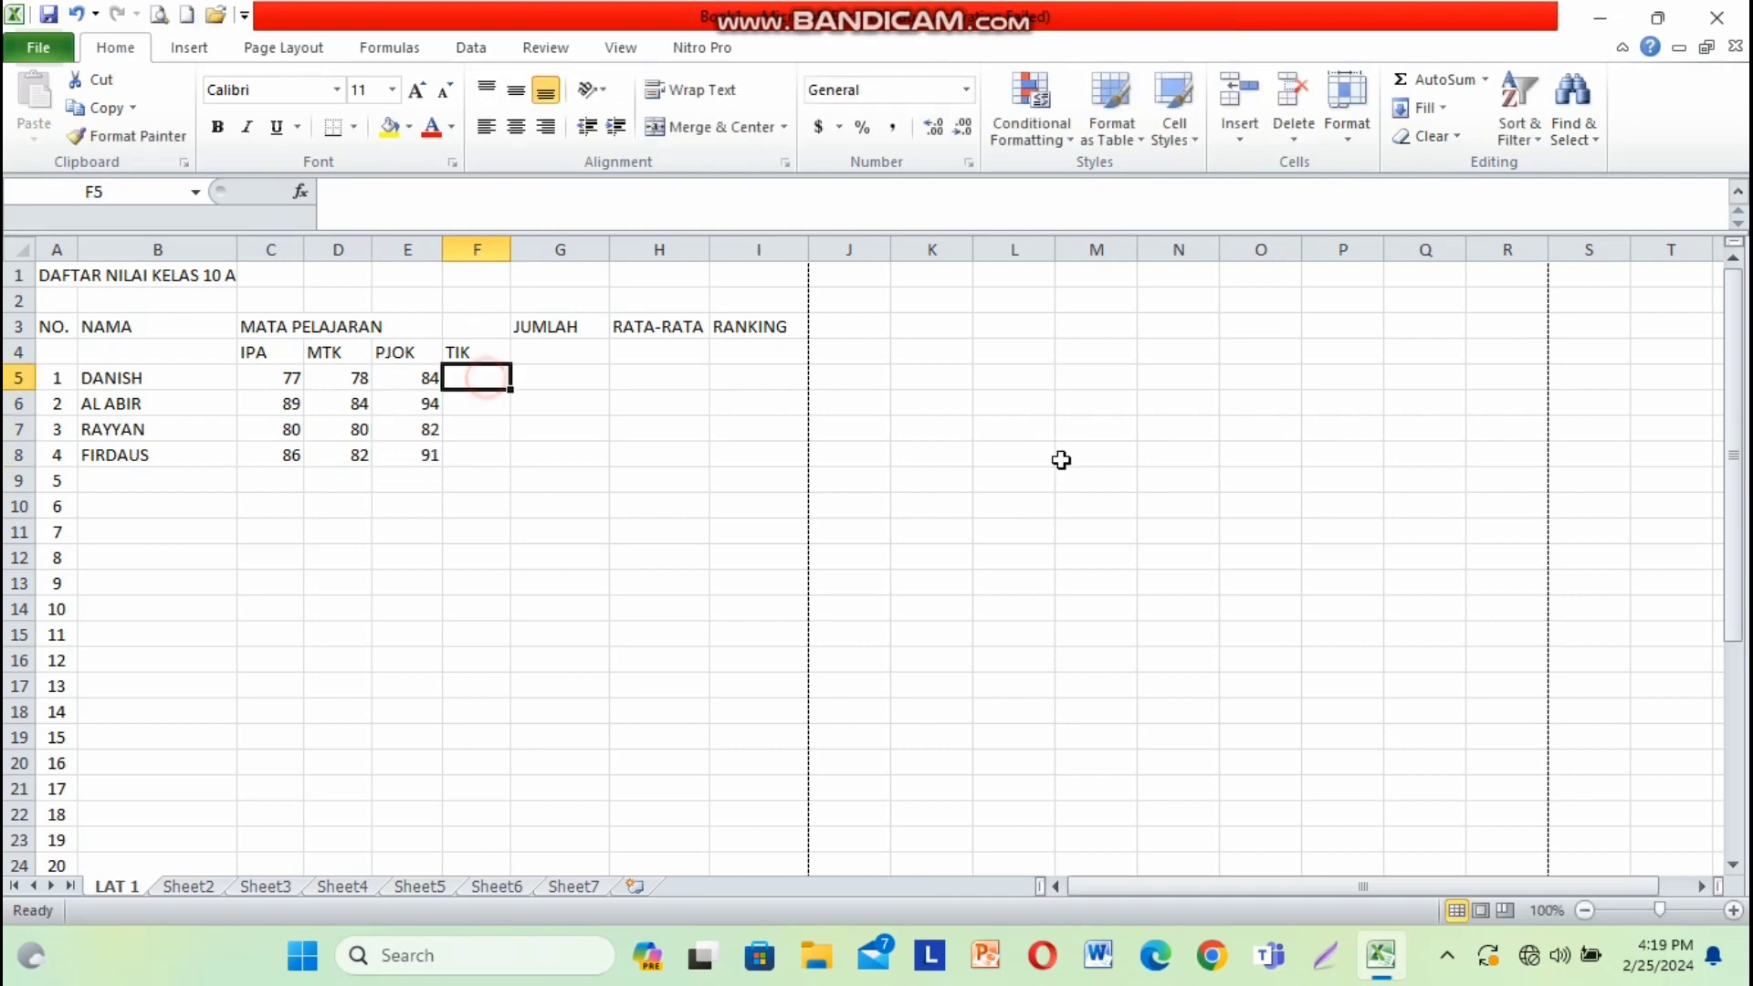
pyautogui.write('89')
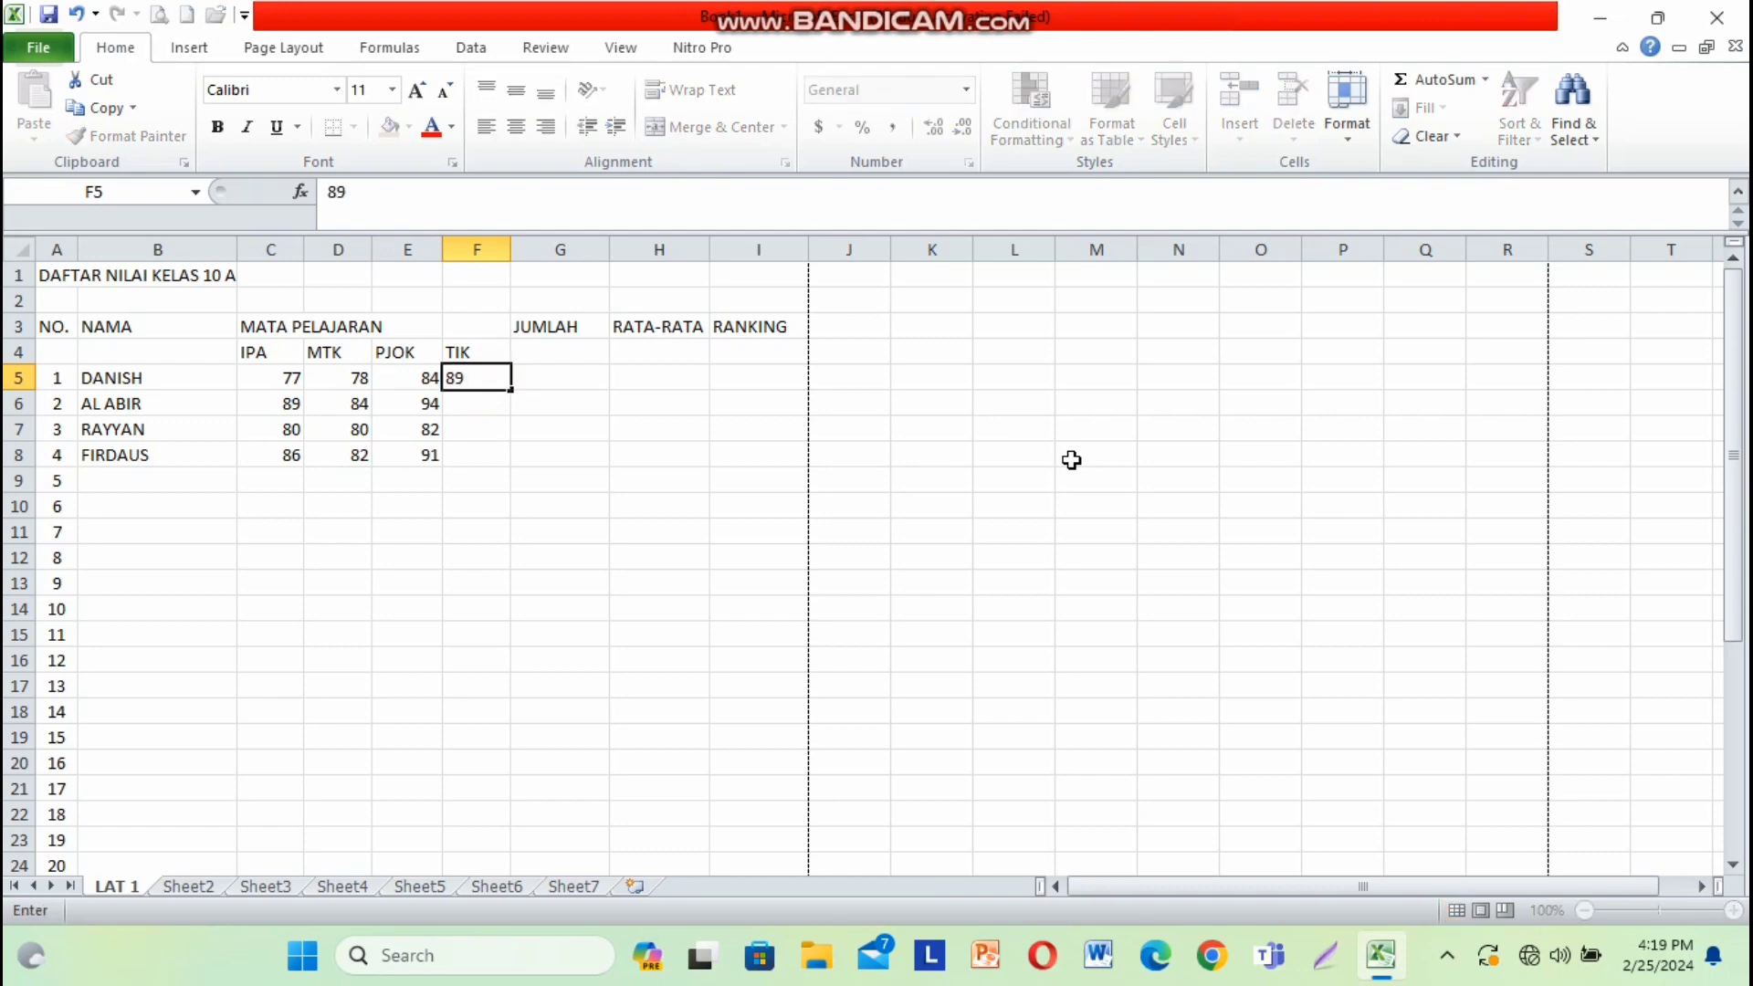
pyautogui.press('Return')
pyautogui.write('8')
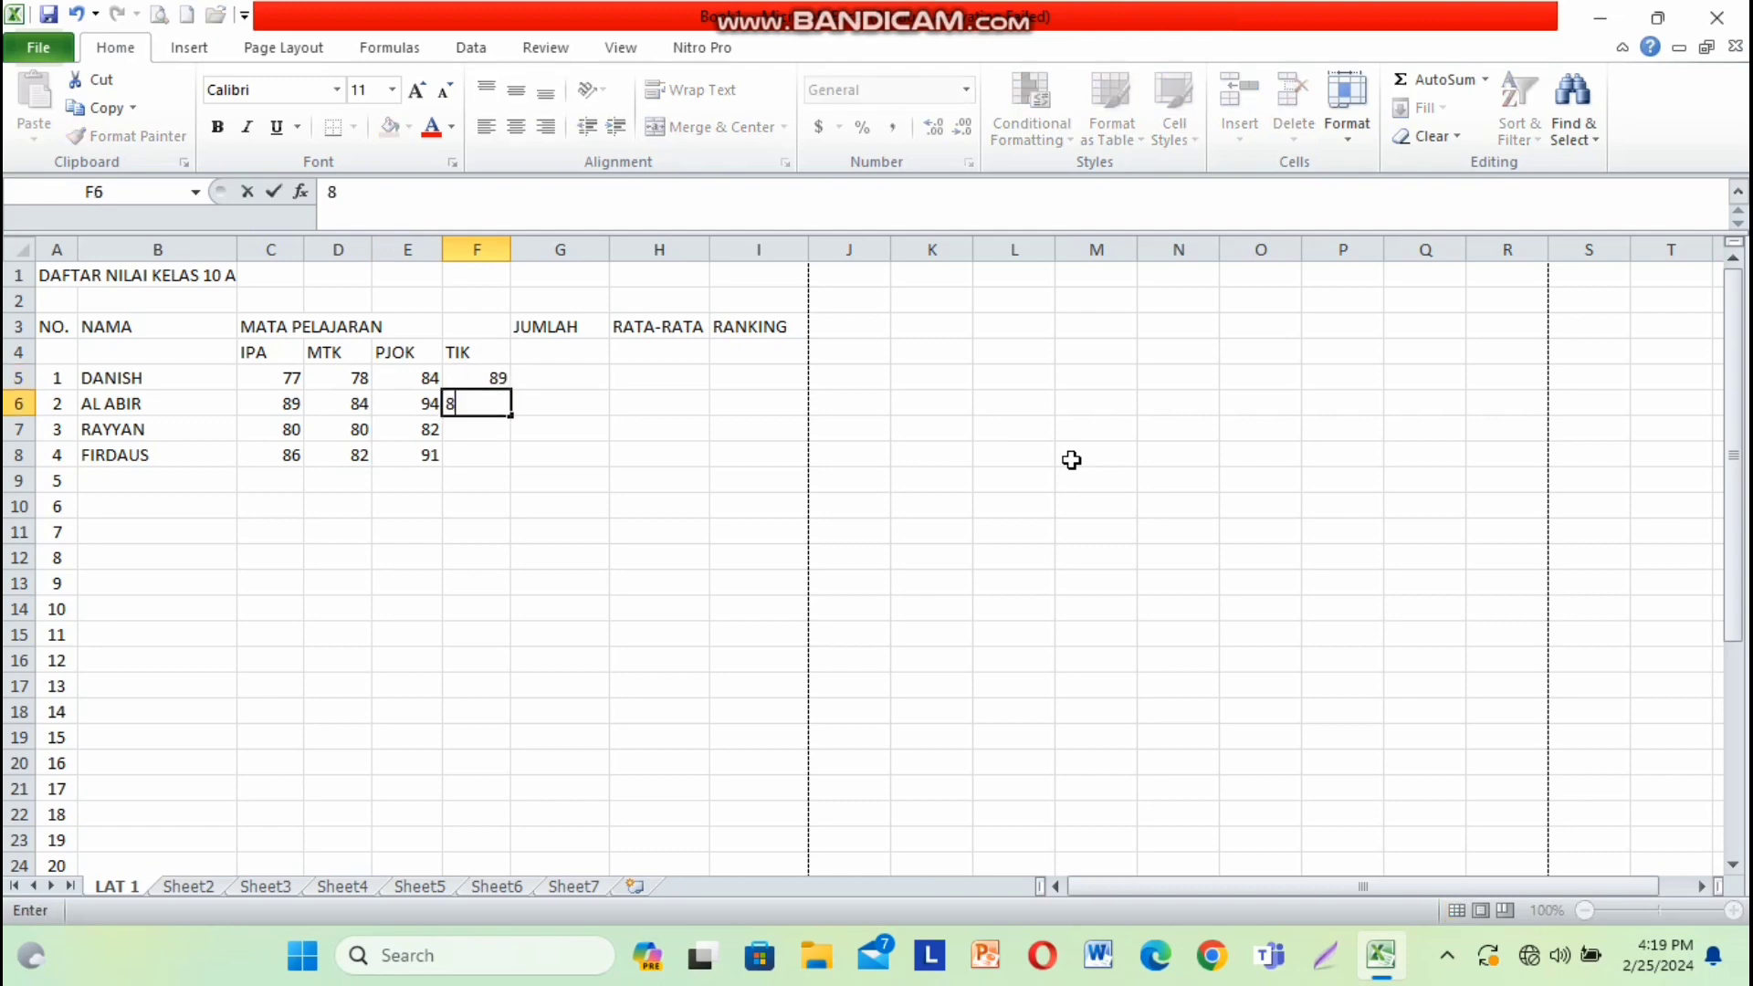
pyautogui.write('2')
pyautogui.press('Return')
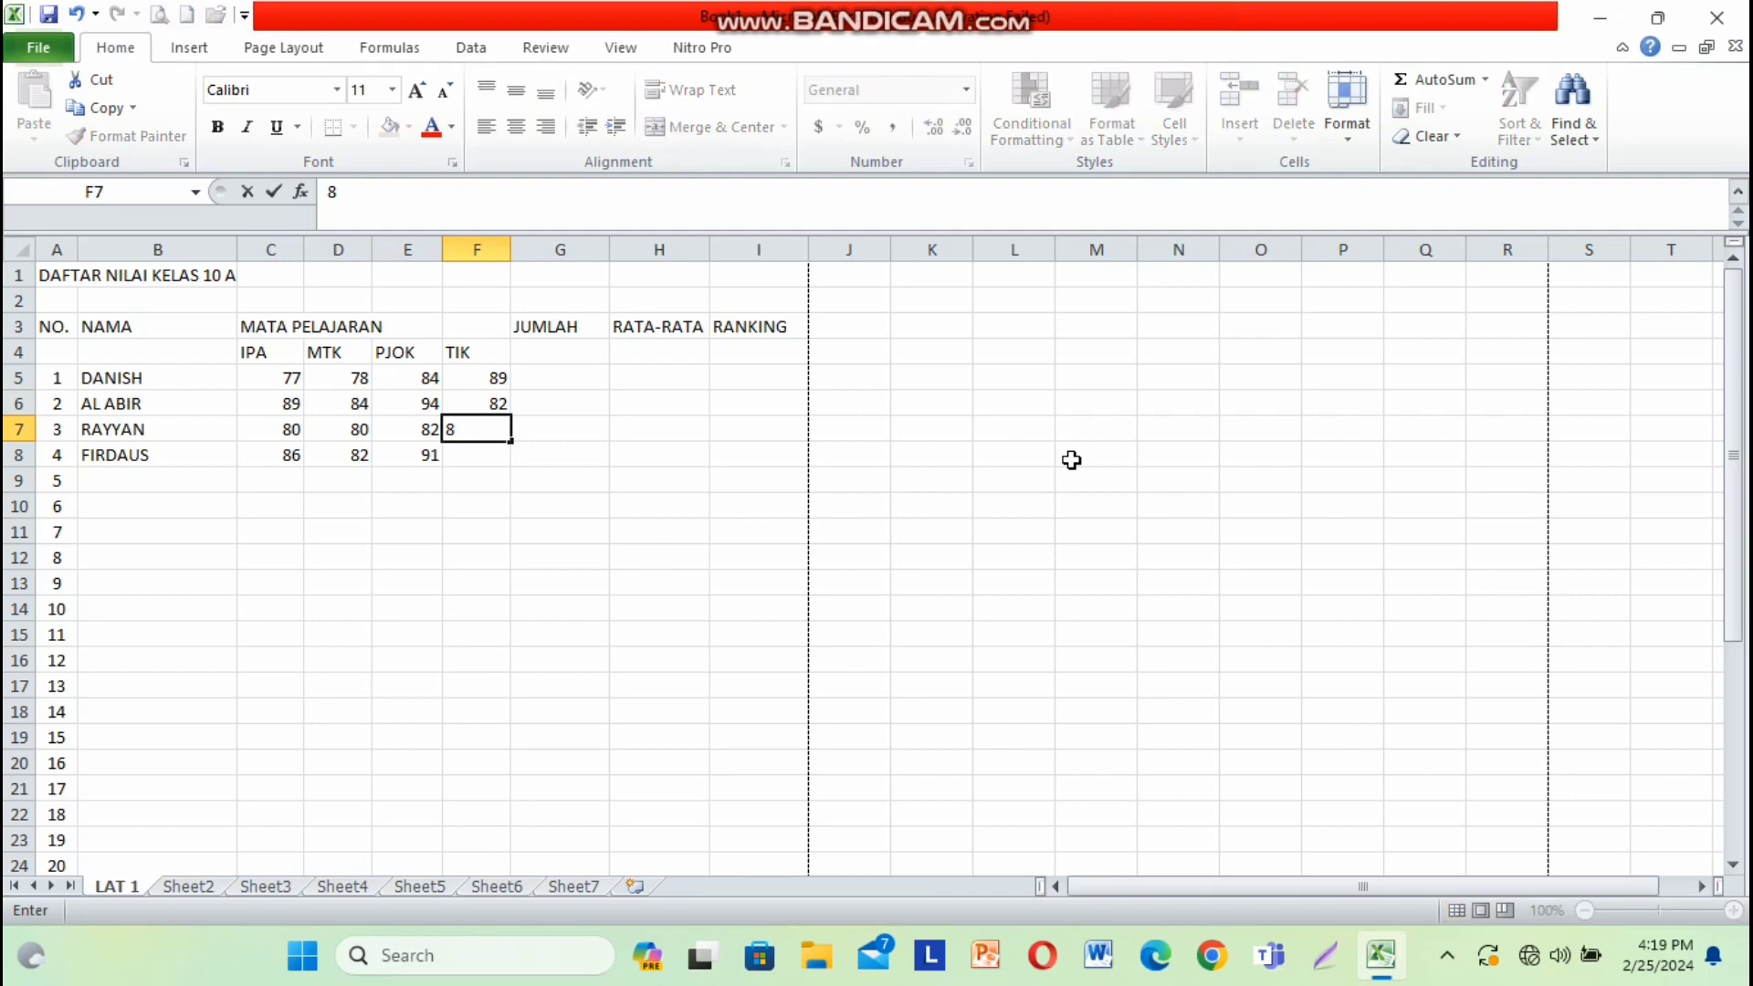
pyautogui.write('84')
pyautogui.press('Return')
pyautogui.write('95')
pyautogui.press('Return')
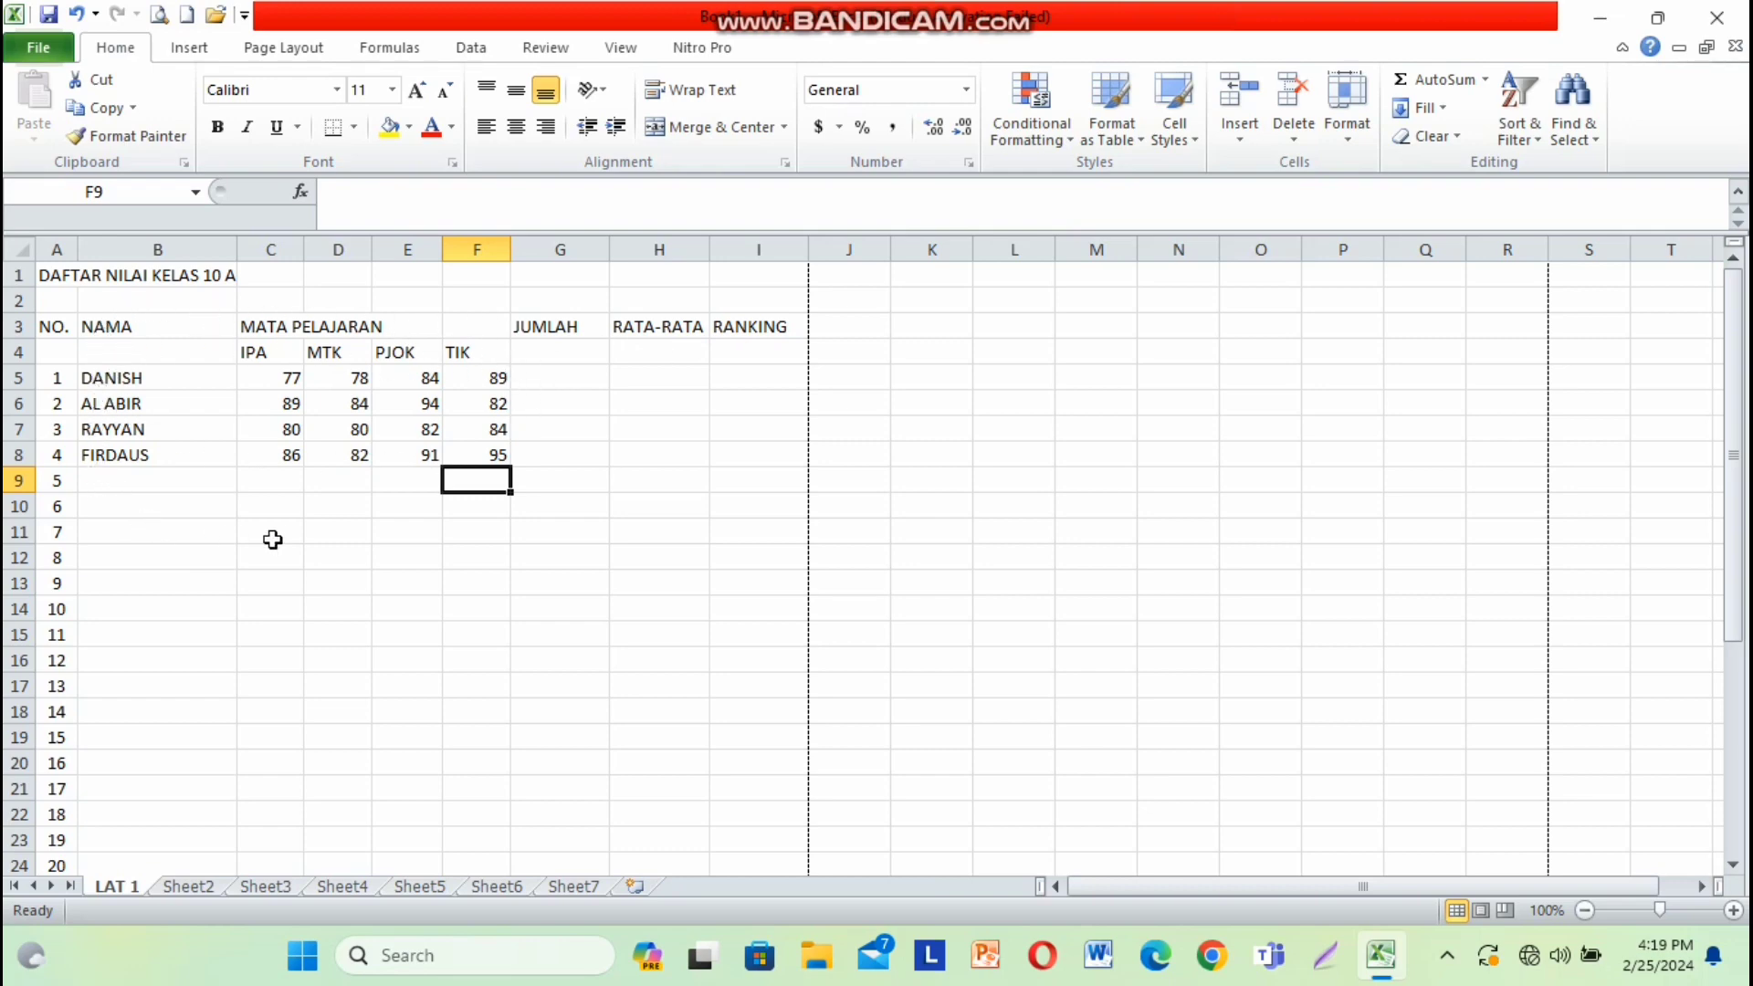
# - Enter the formula =SUM(C5:F5) under JUMLAH in cell G5, and clear the cell again
pyautogui.scroll(-7, 273, 540)
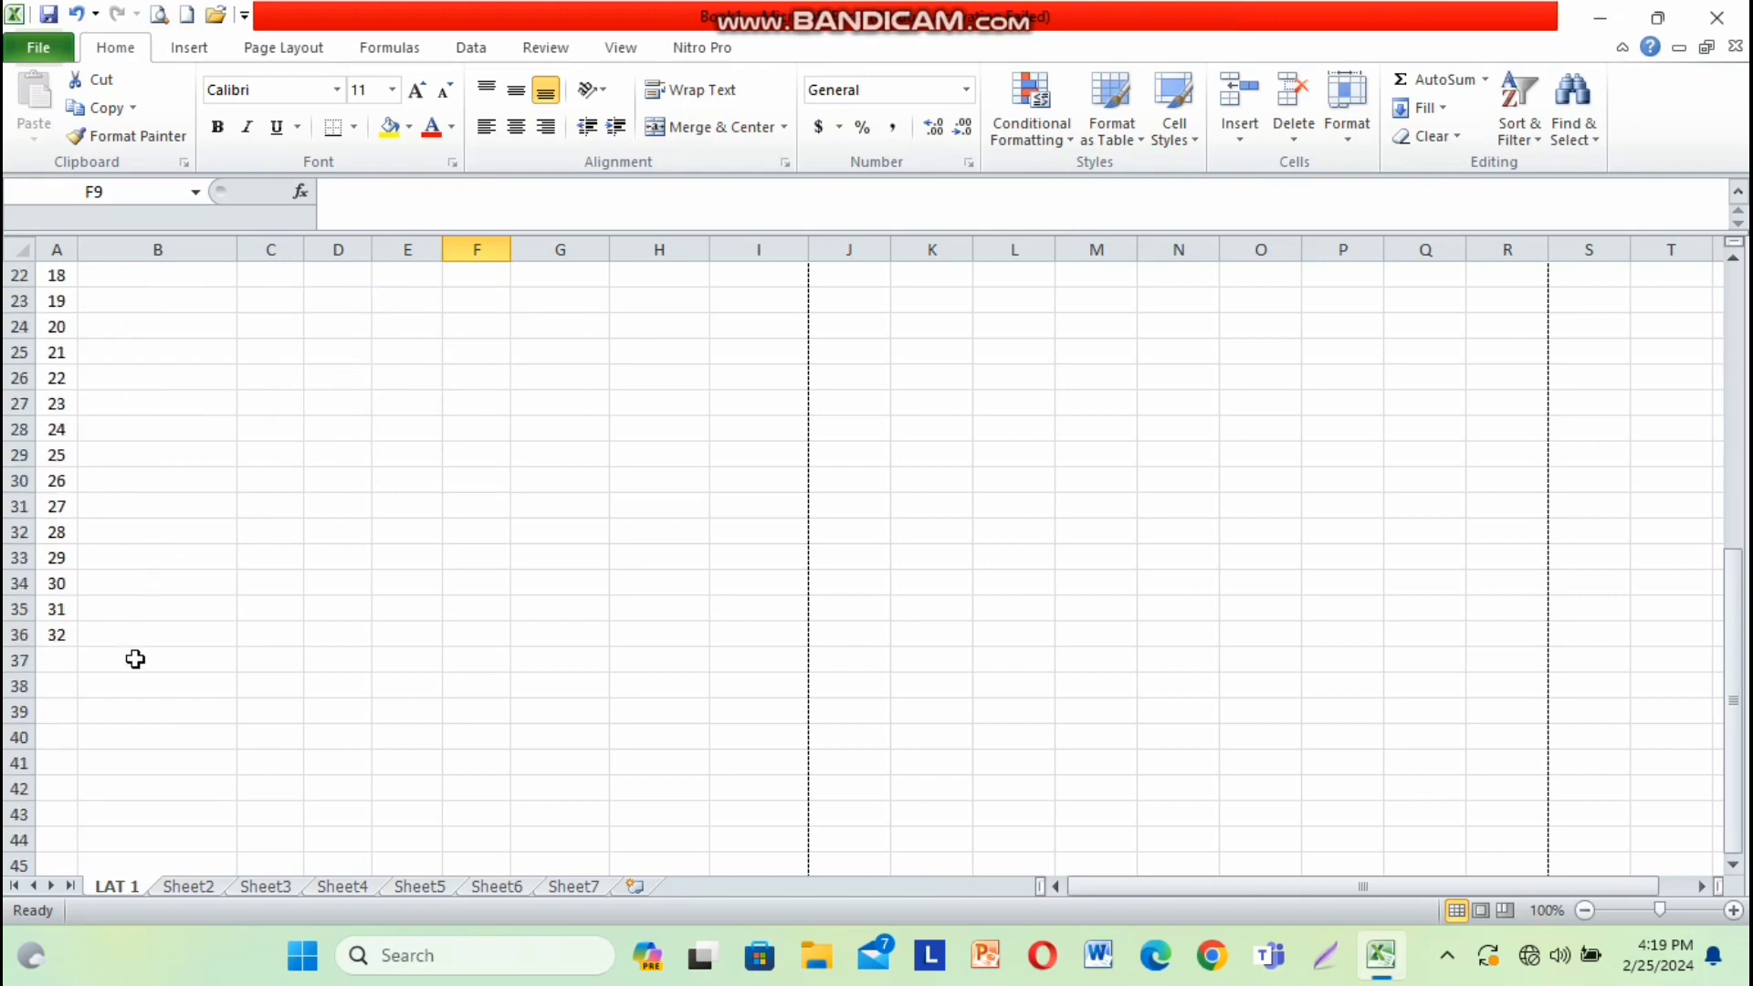
pyautogui.scroll(7, 337, 642)
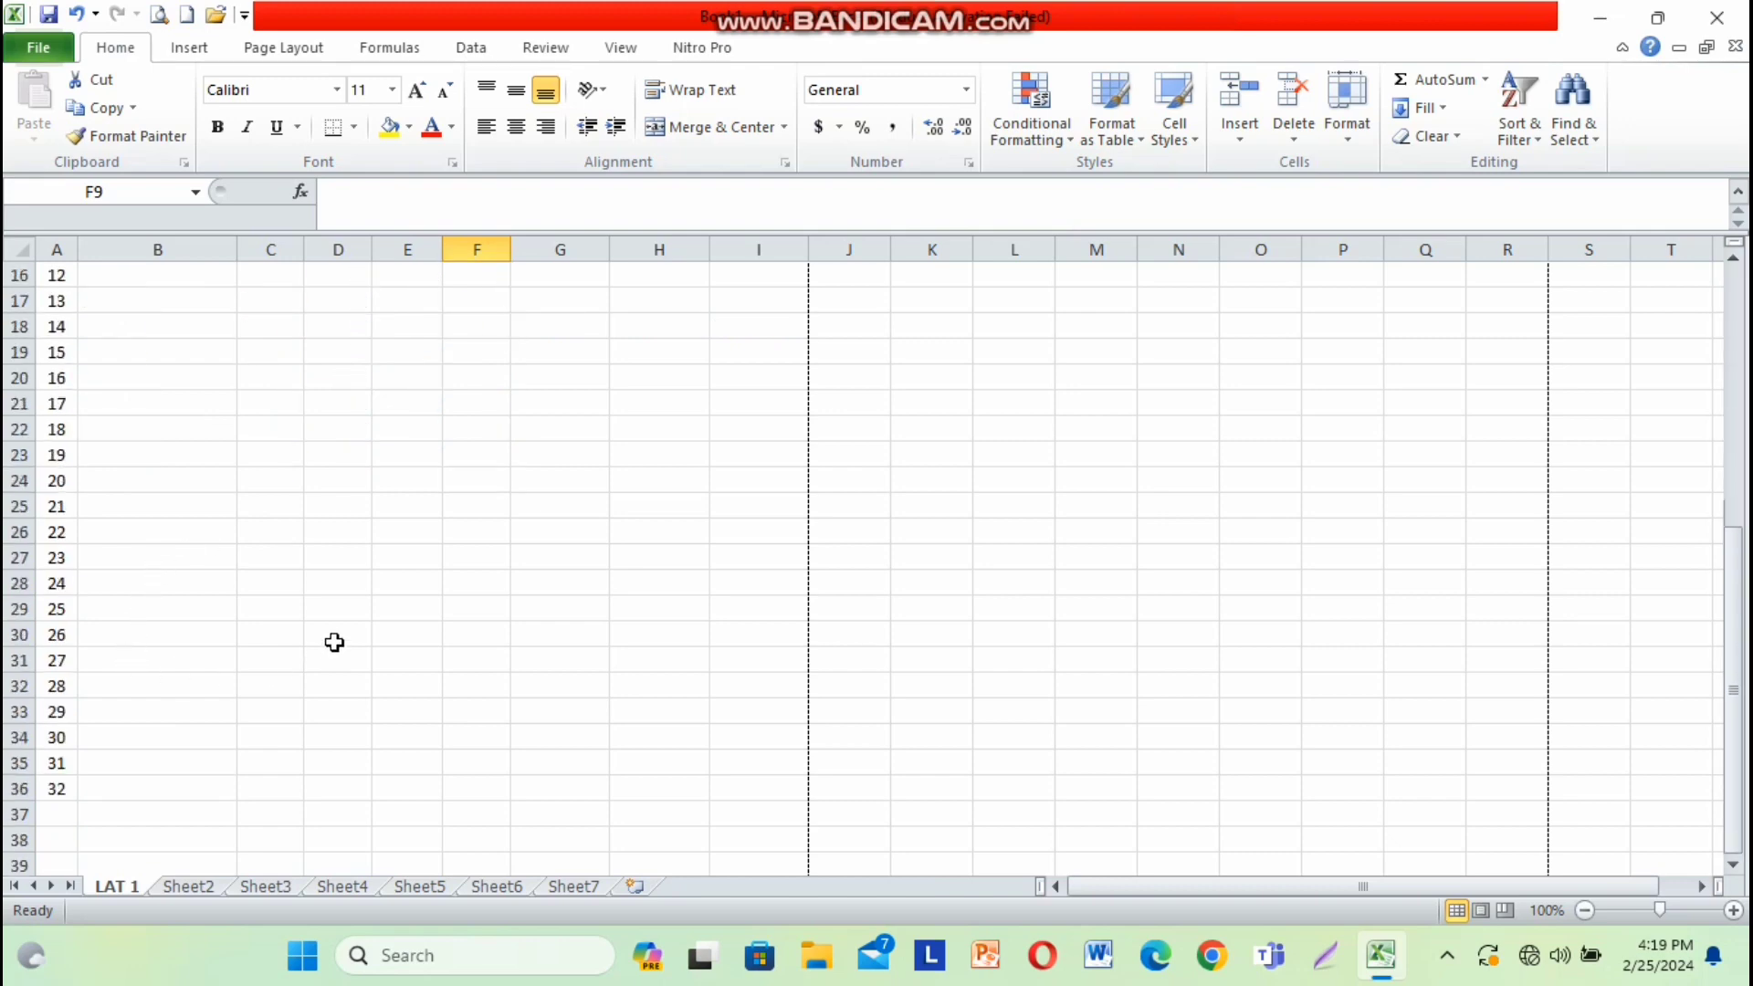
pyautogui.click(546, 379)
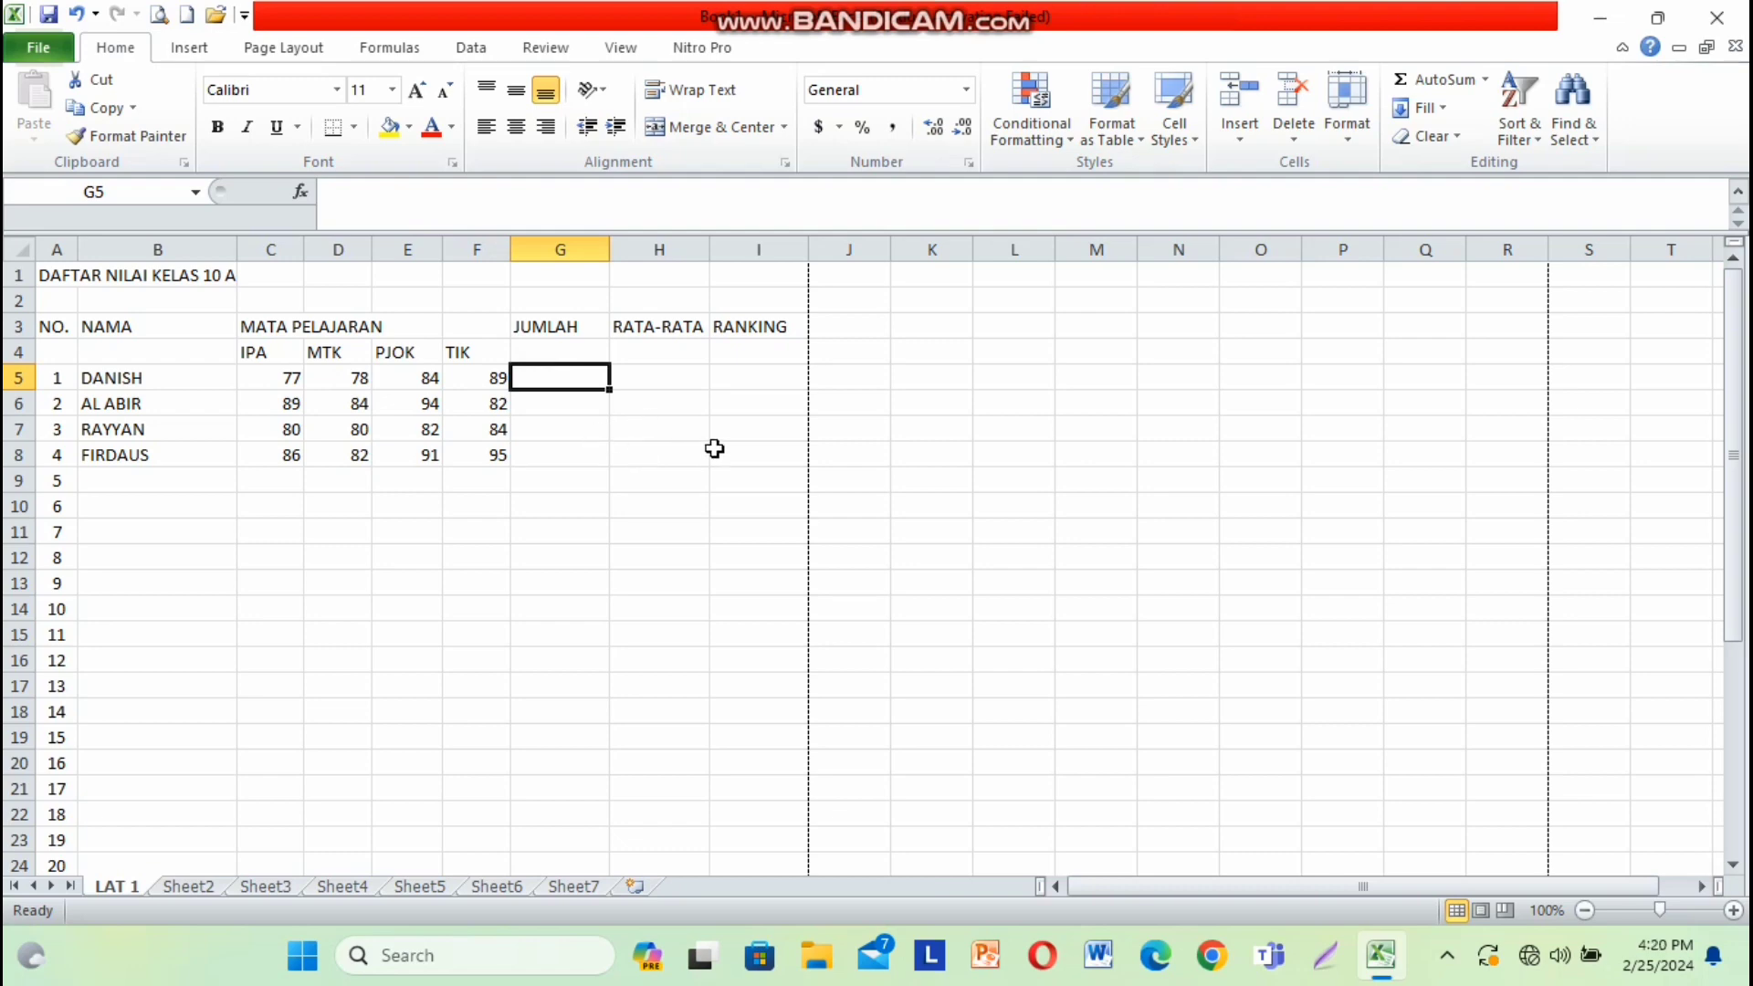
pyautogui.write('=')
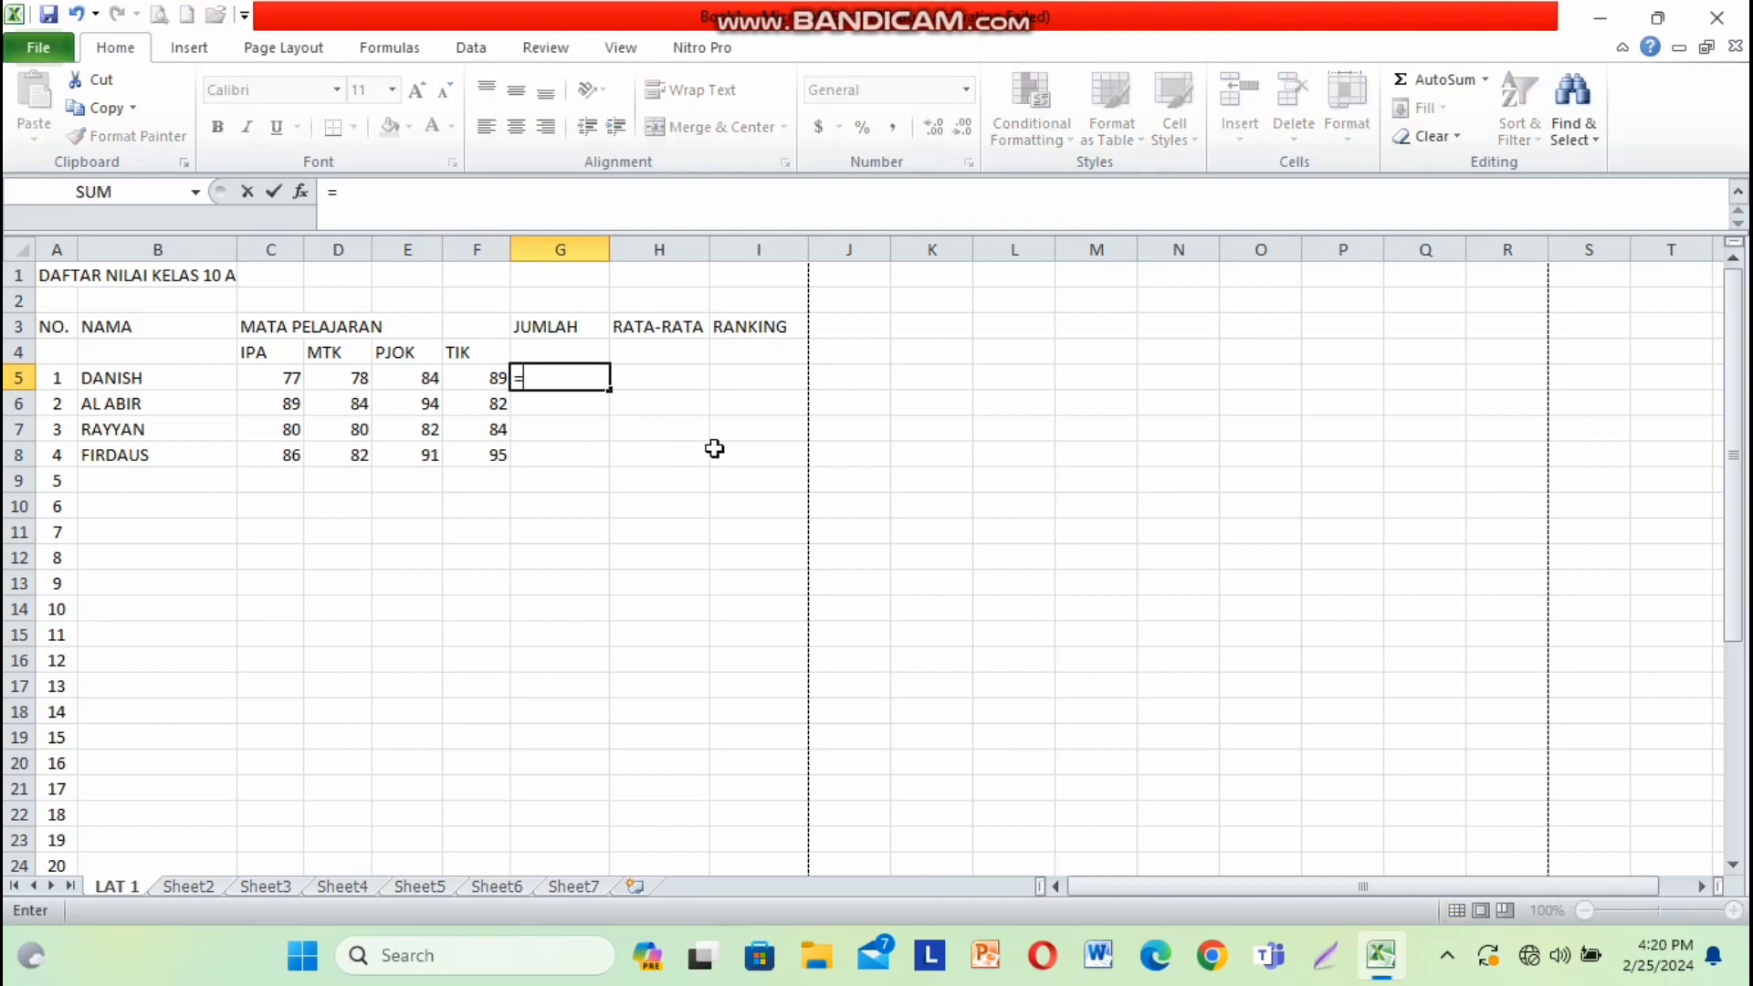
pyautogui.write('SUM')
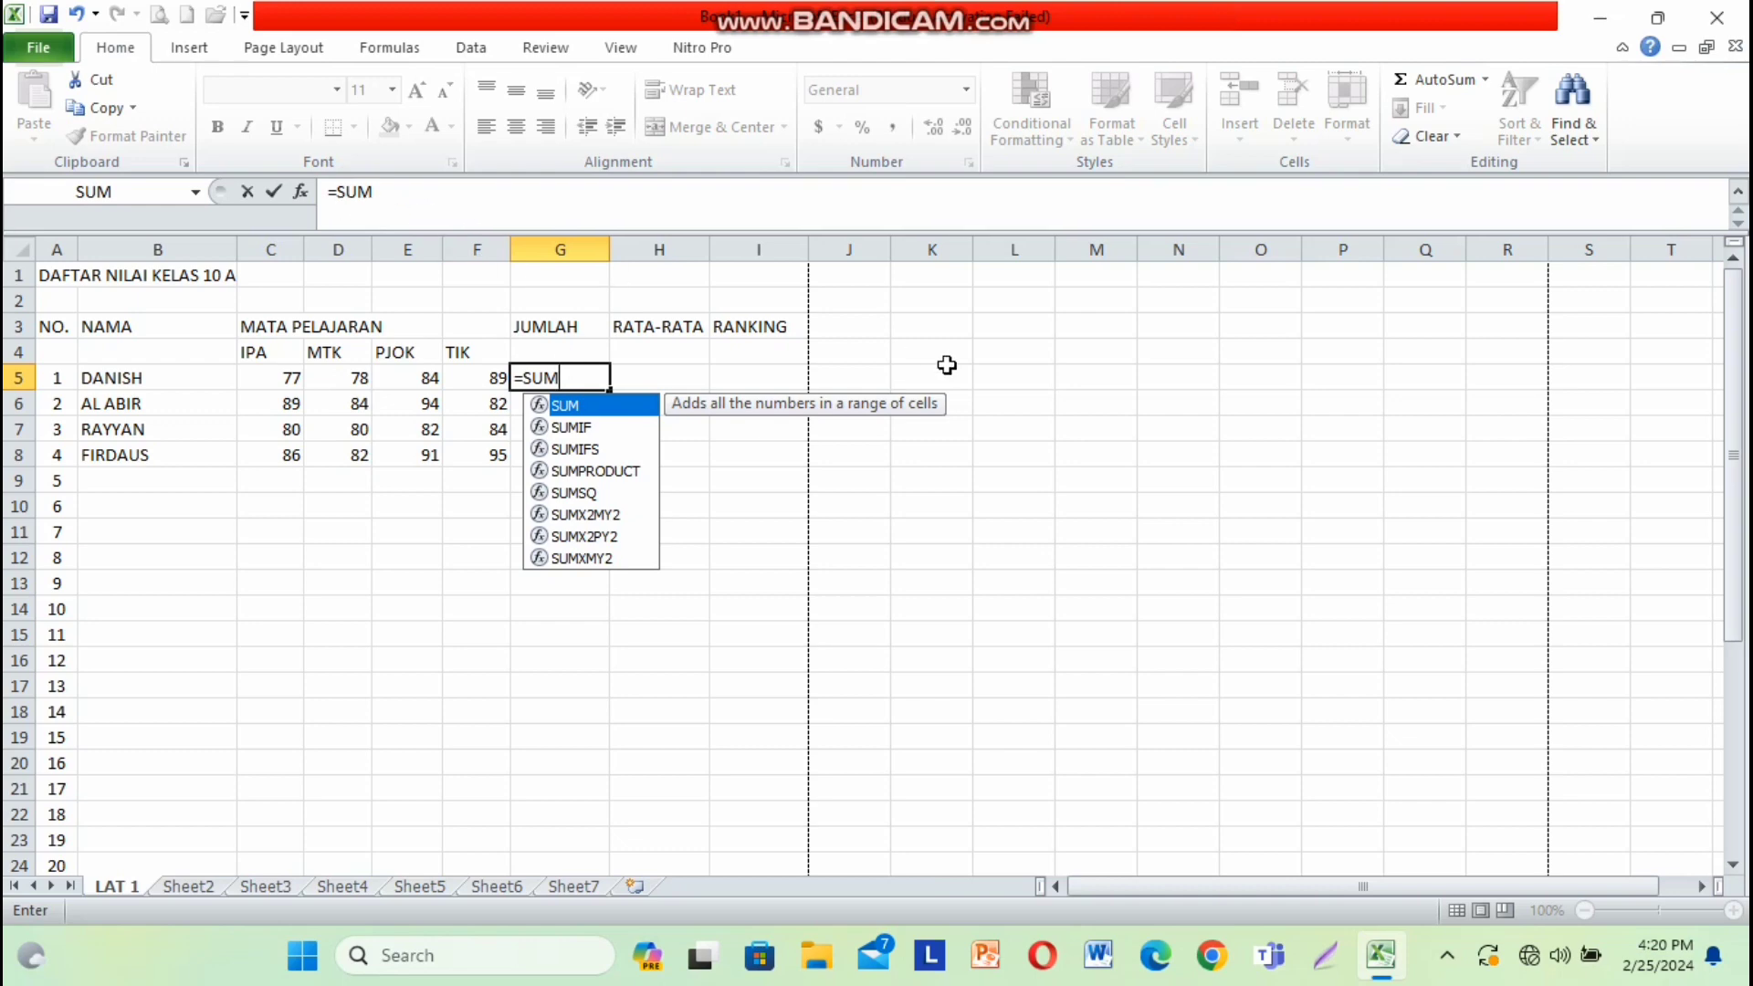
pyautogui.write('(')
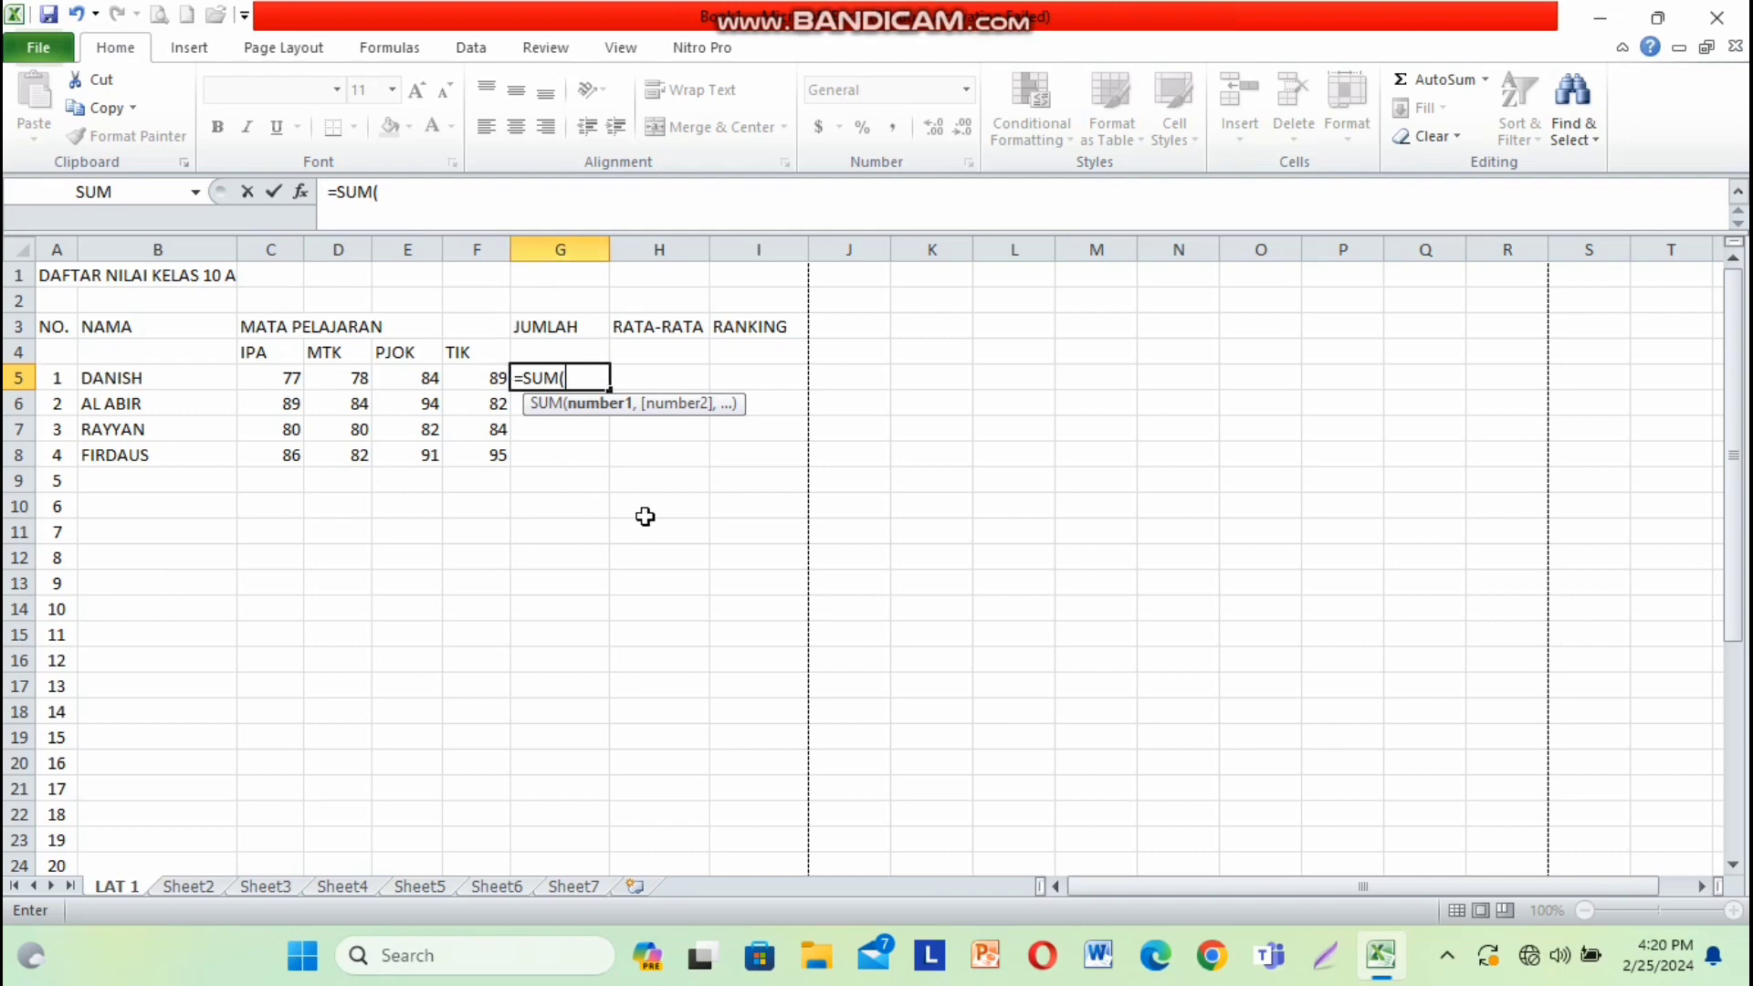
pyautogui.write('C')
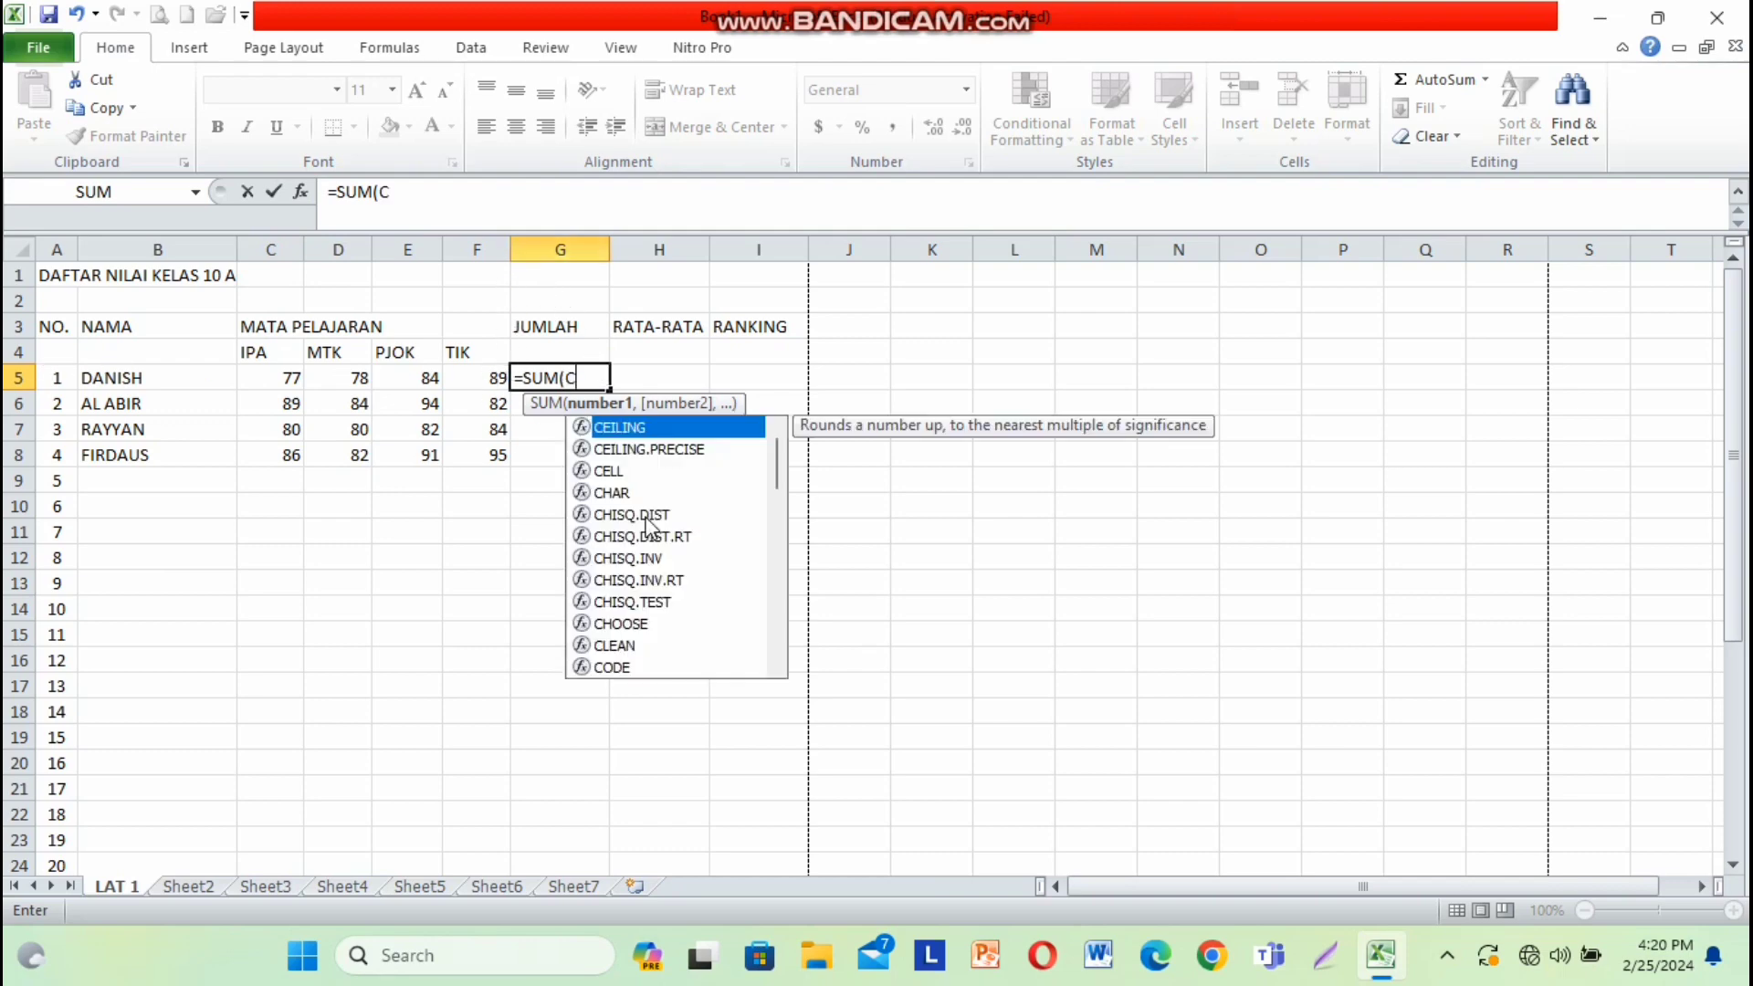
pyautogui.write('5')
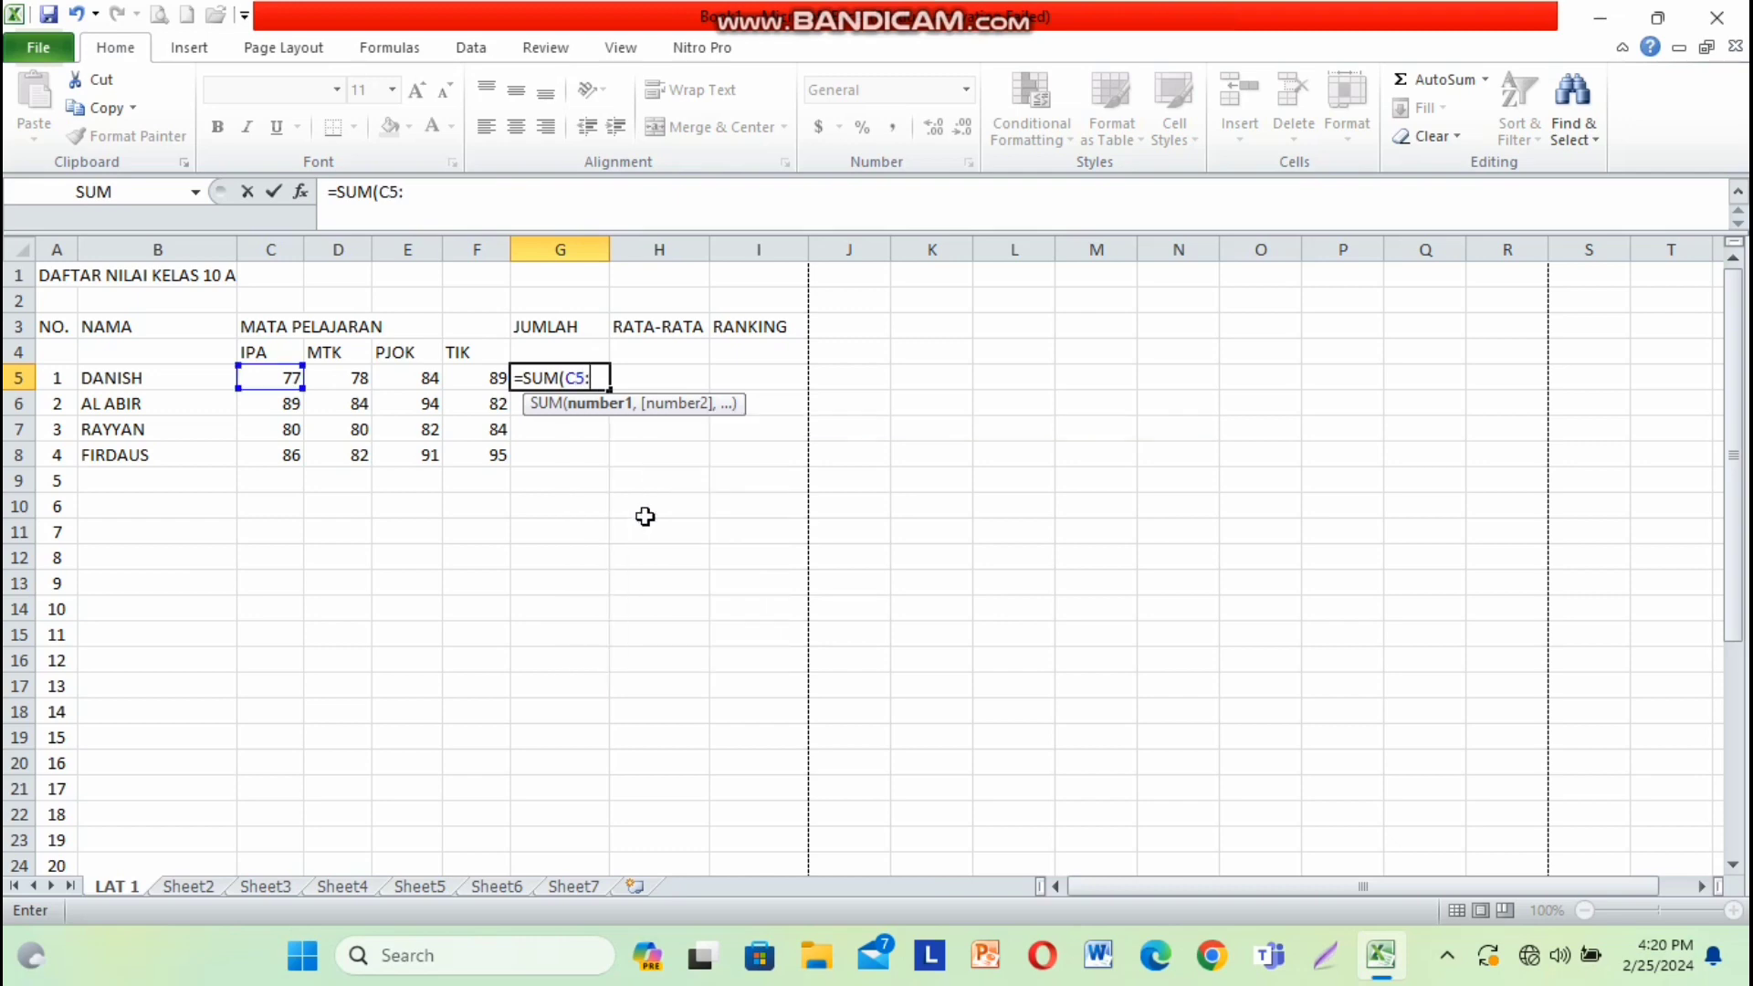
pyautogui.write(':F')
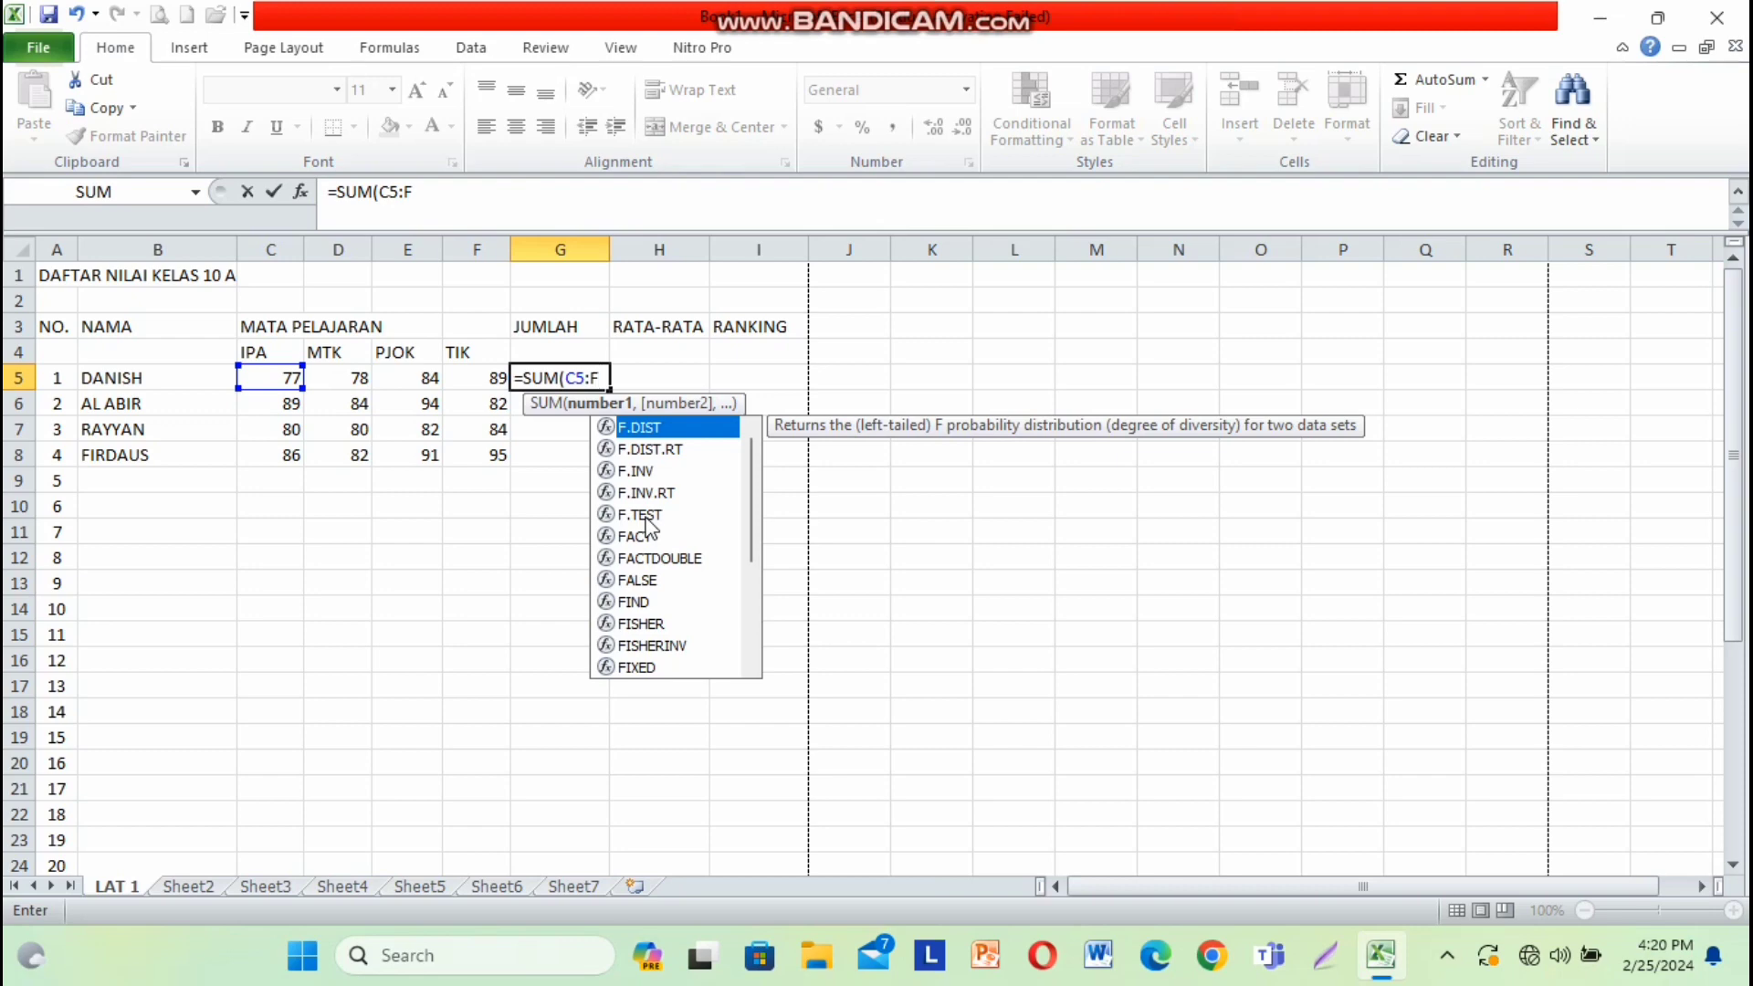
pyautogui.write('5')
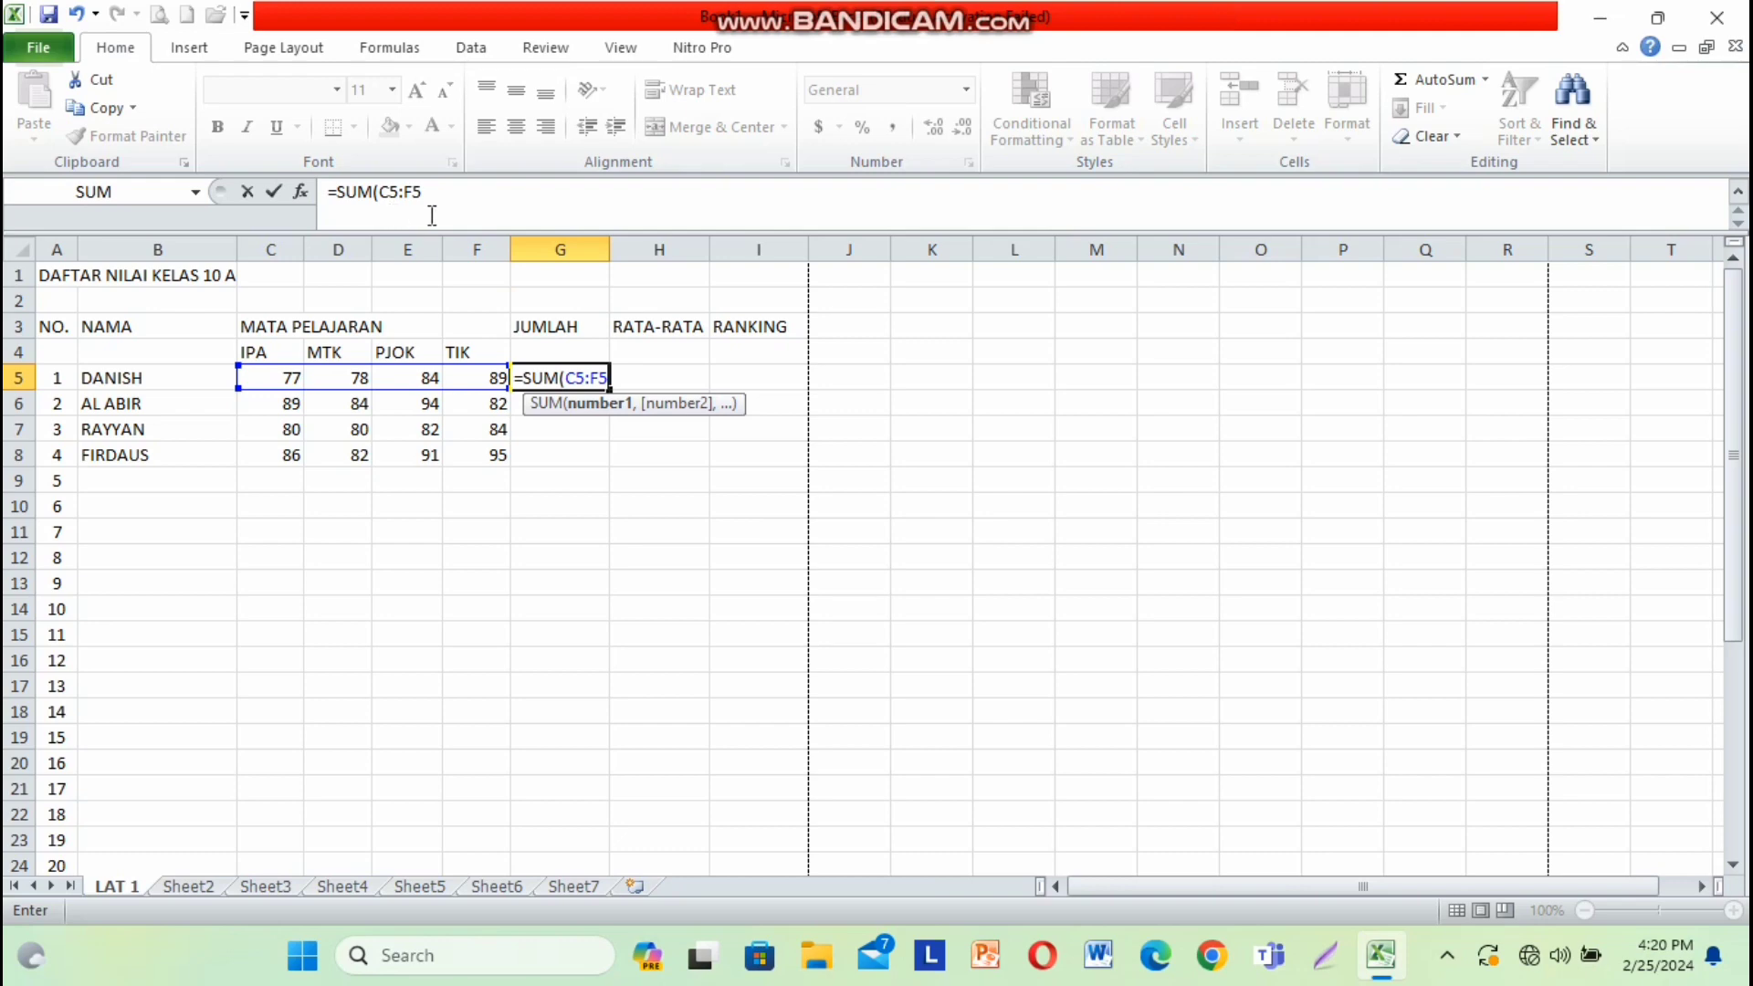
pyautogui.press('Return')
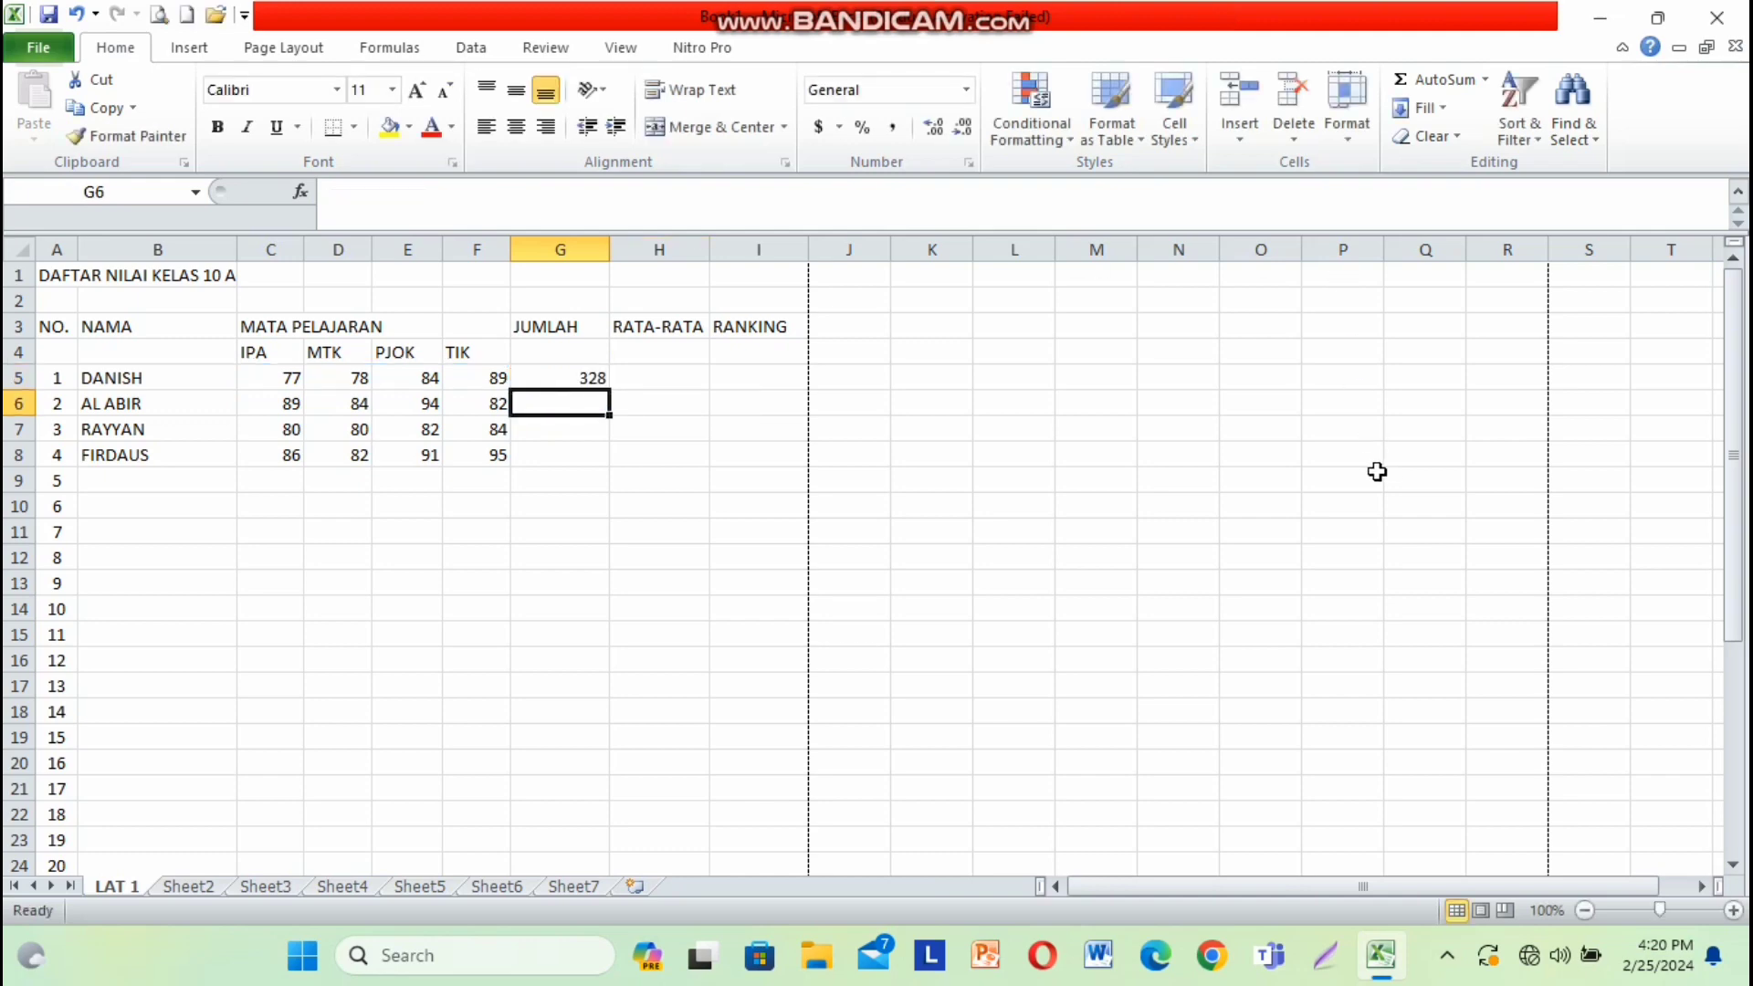
pyautogui.click(589, 377)
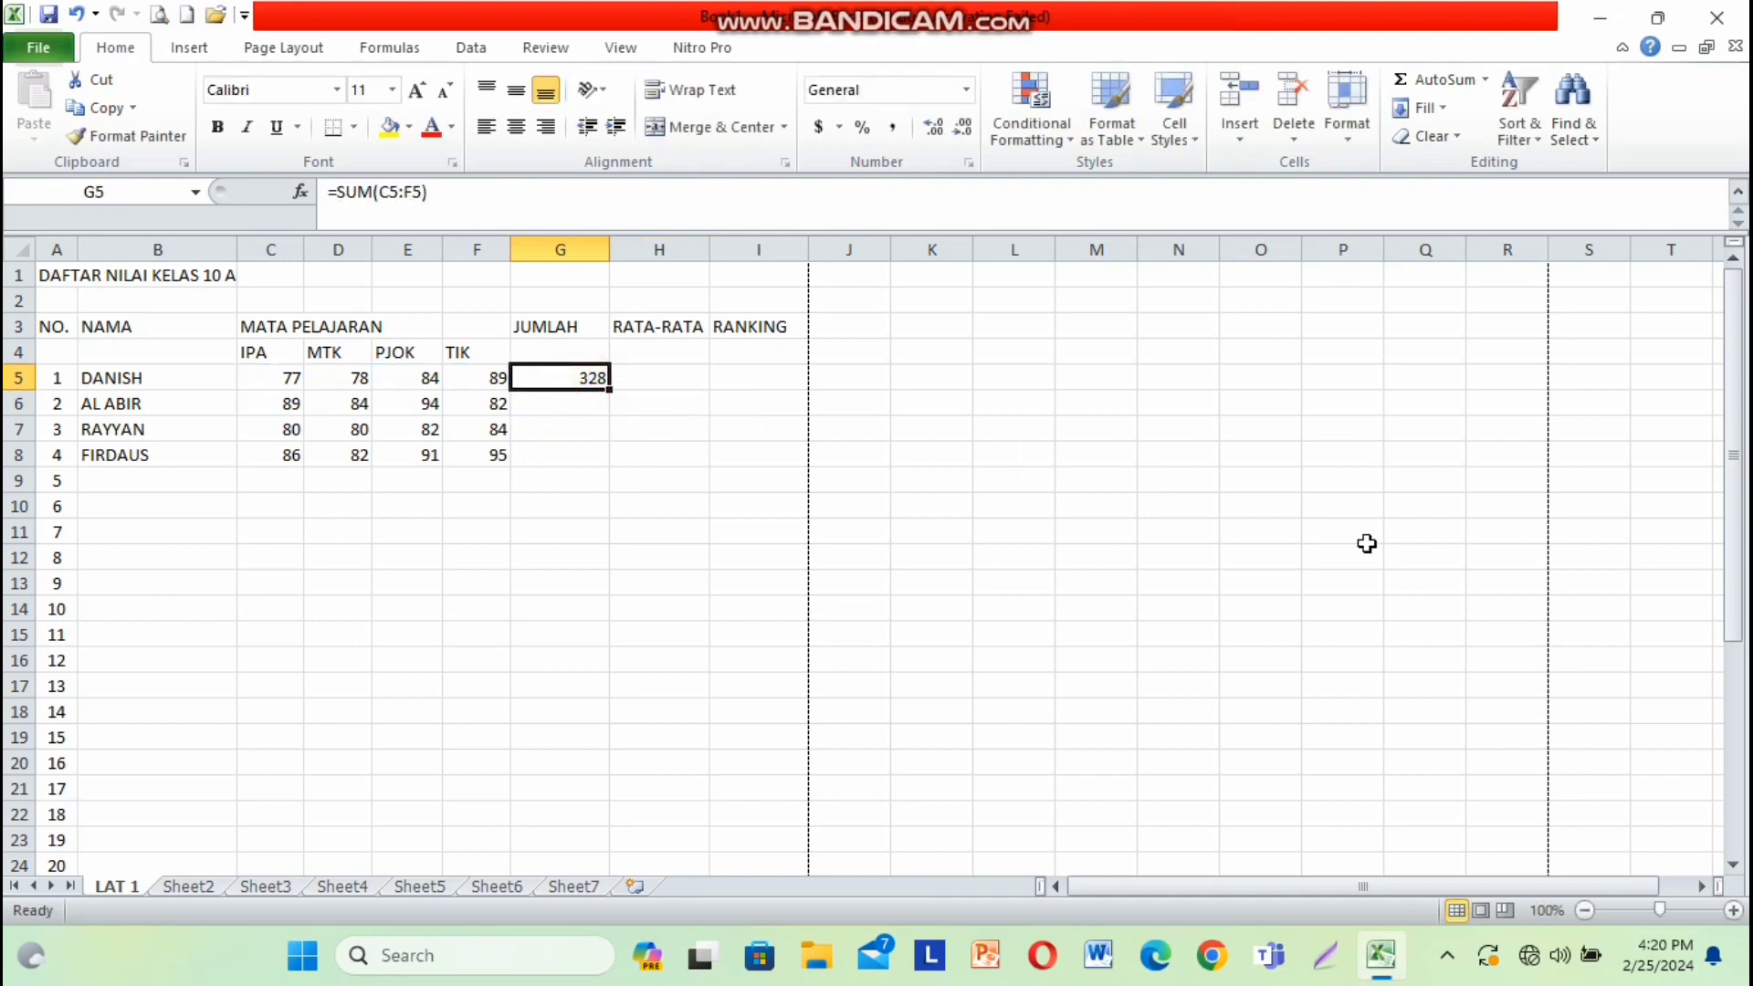
pyautogui.press('Delete')
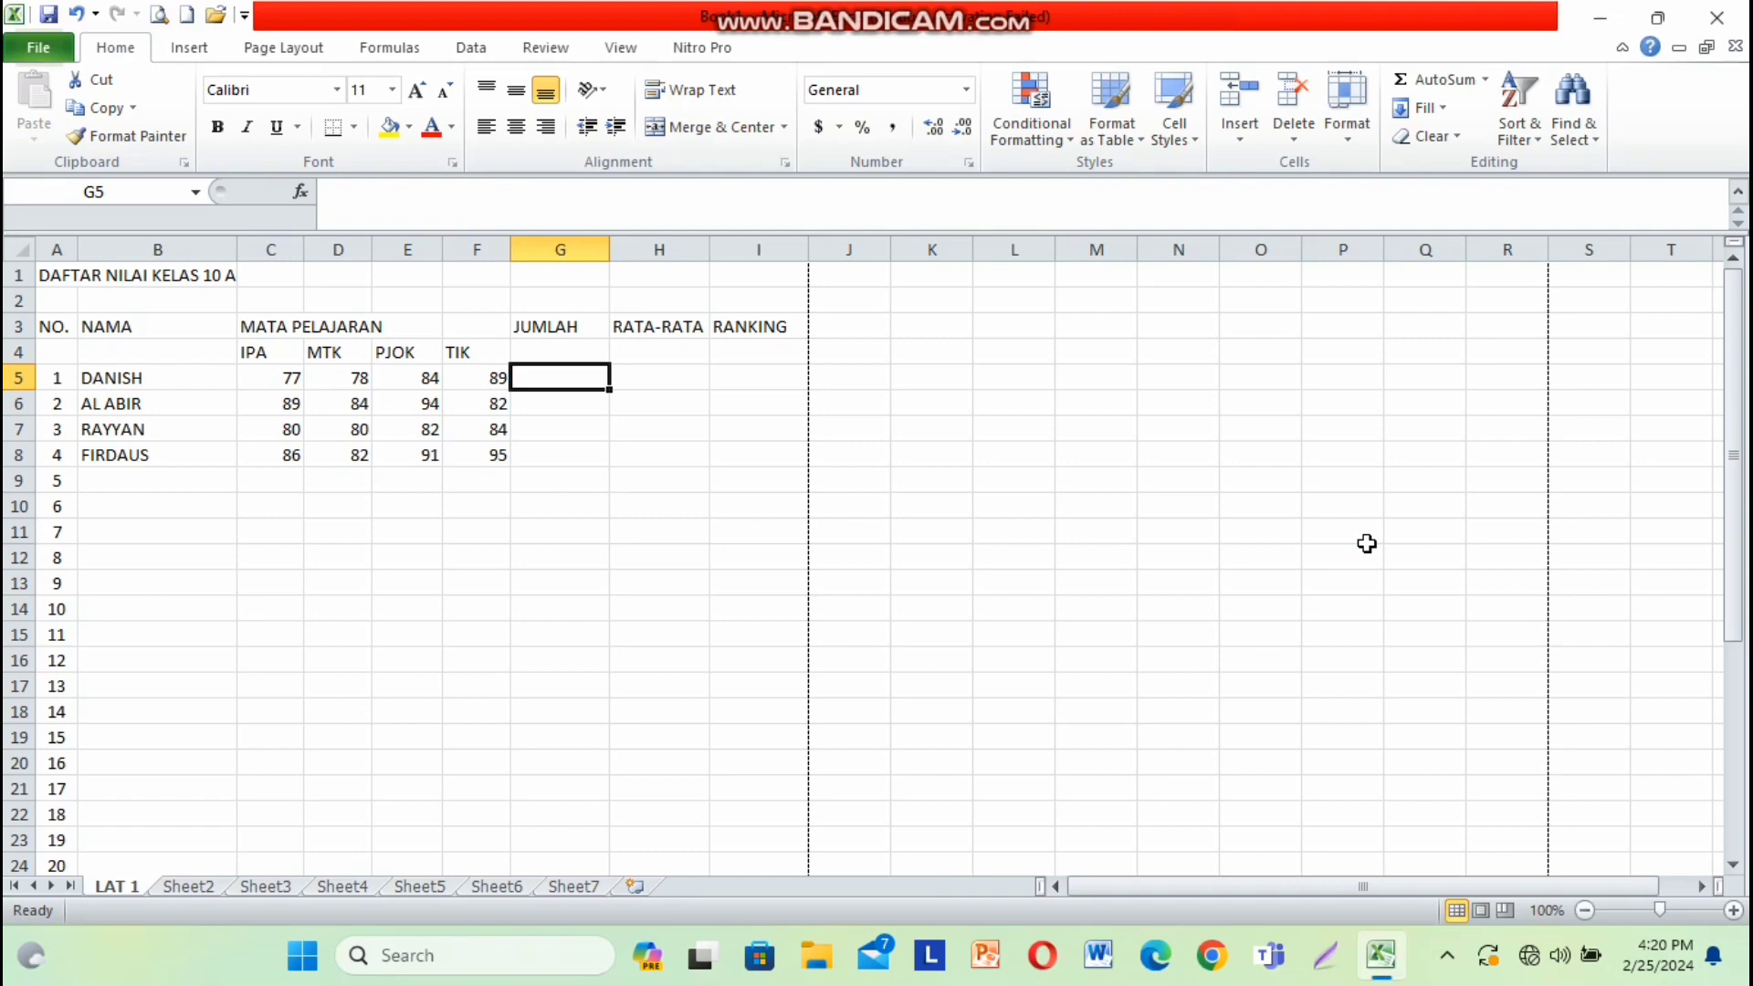
# - Total the first student's scores in cell G5 with a SUM formula, picking the range C5:F5 on the sheet
pyautogui.write('=SUM')
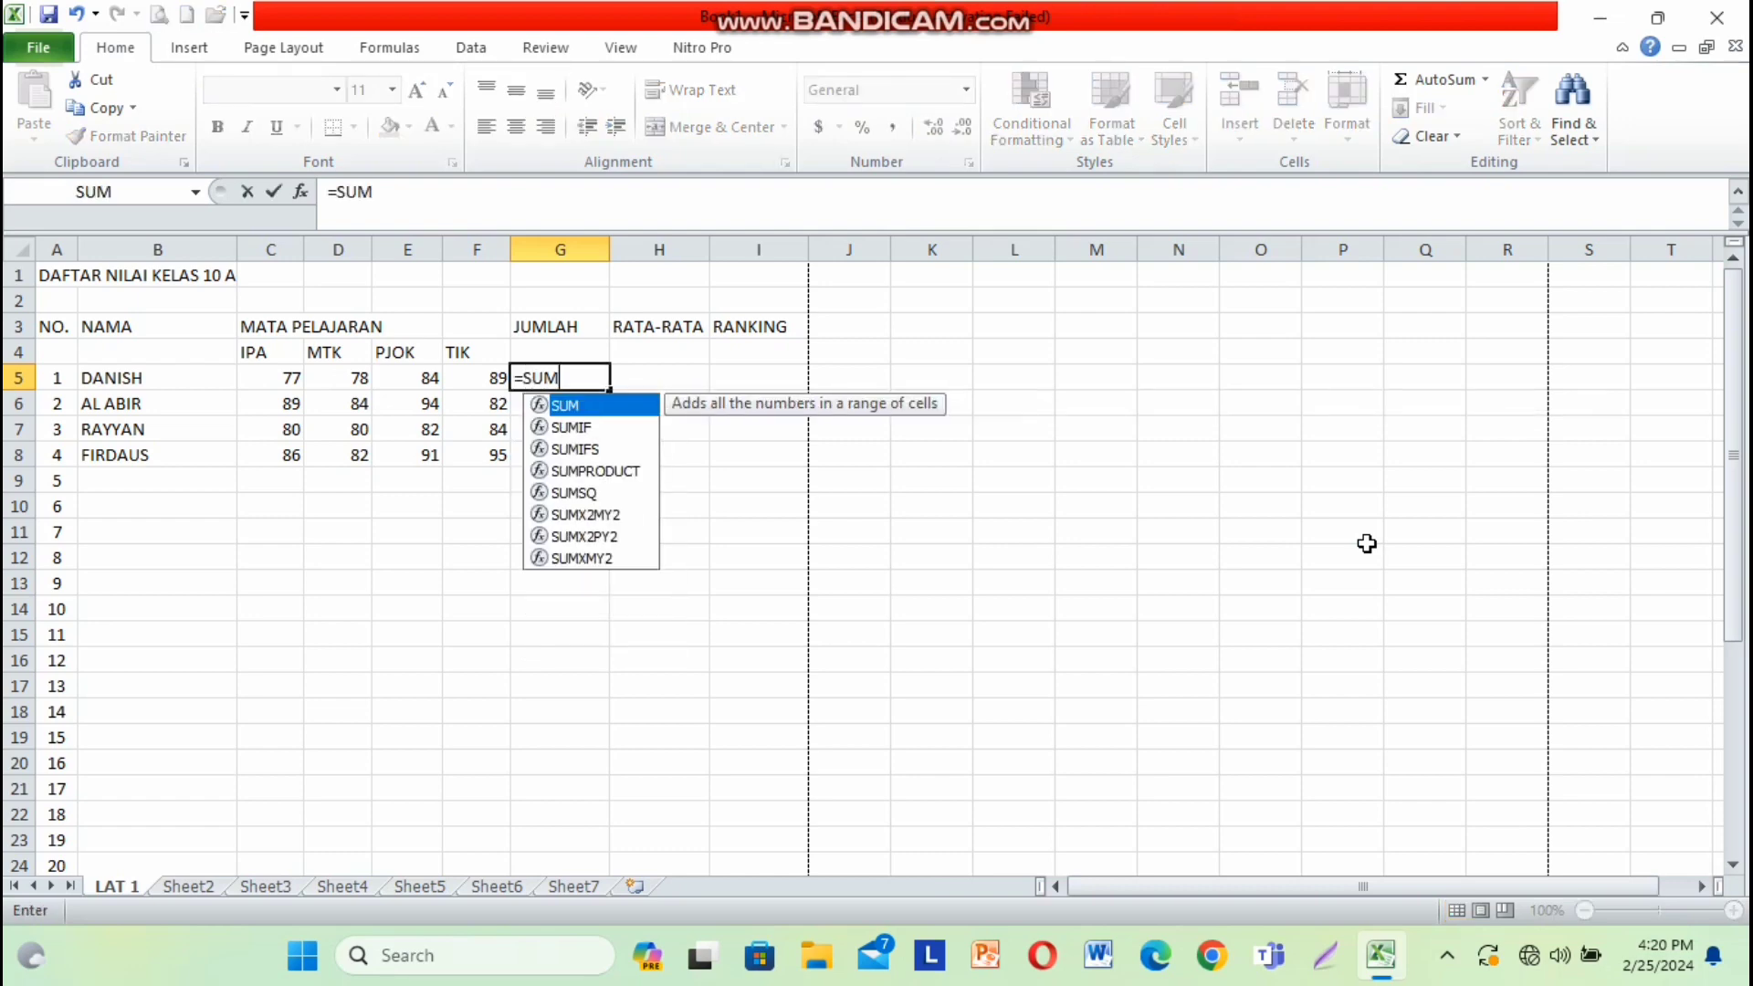
pyautogui.write('(')
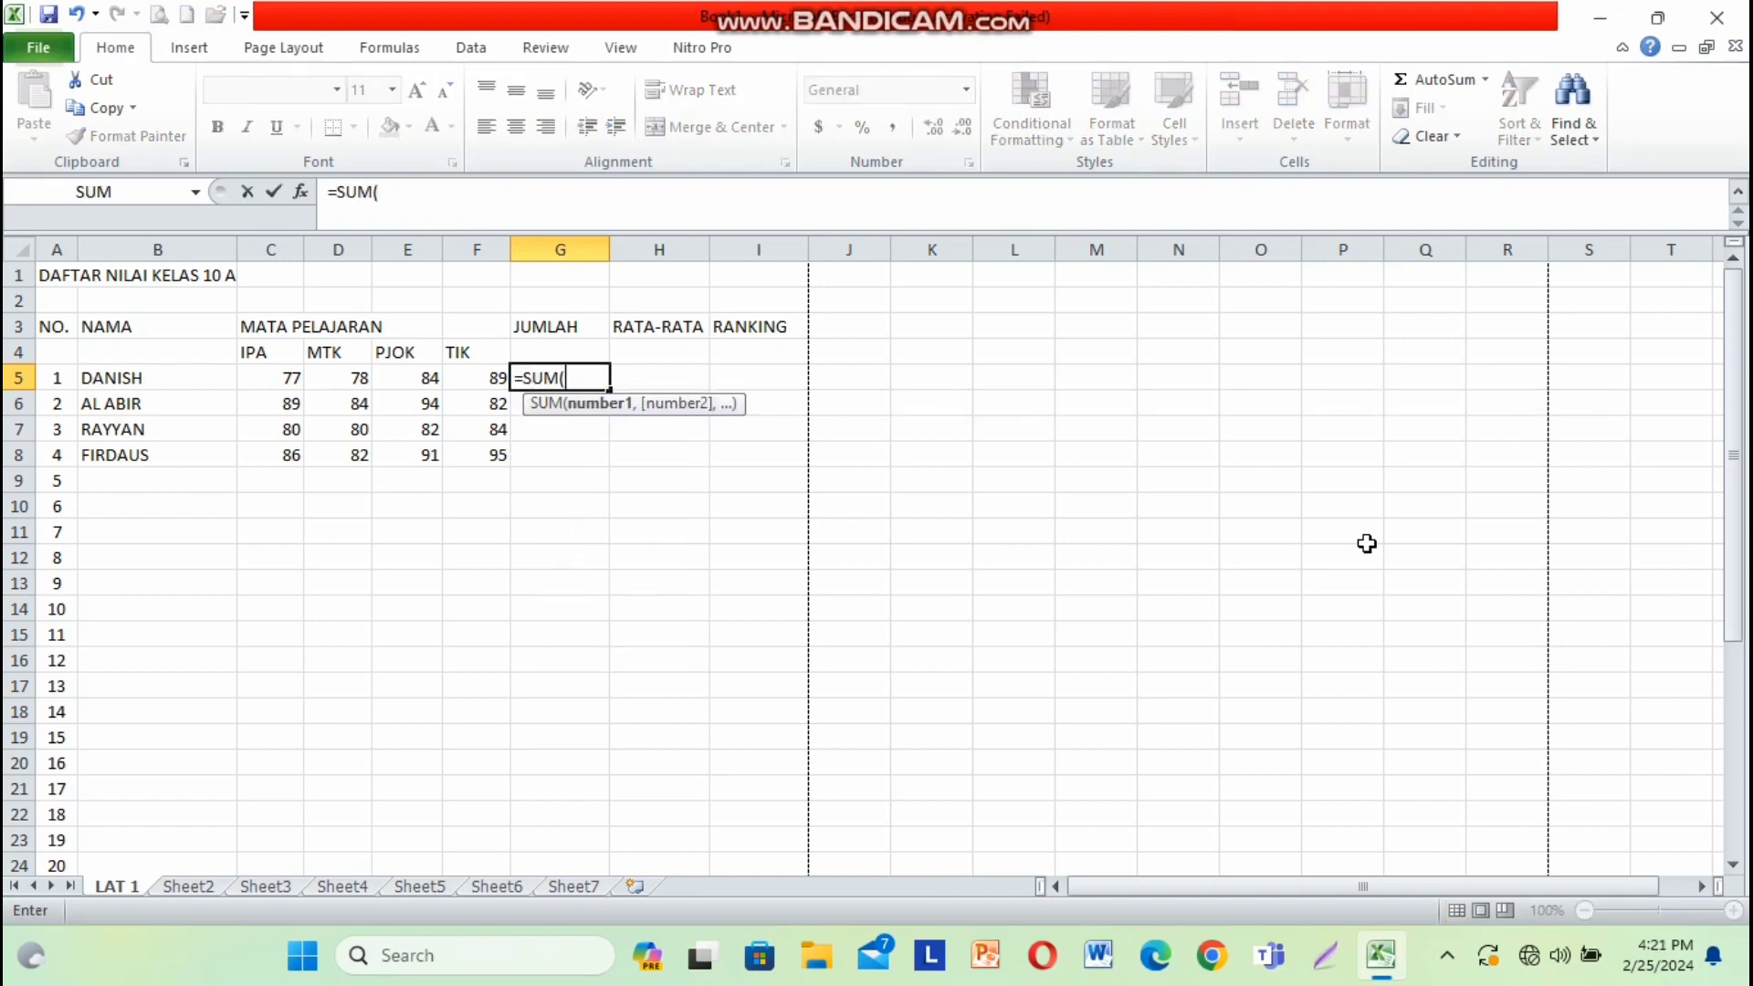
pyautogui.click(277, 378)
pyautogui.moveTo(306, 378); pyautogui.dragTo(473, 387)
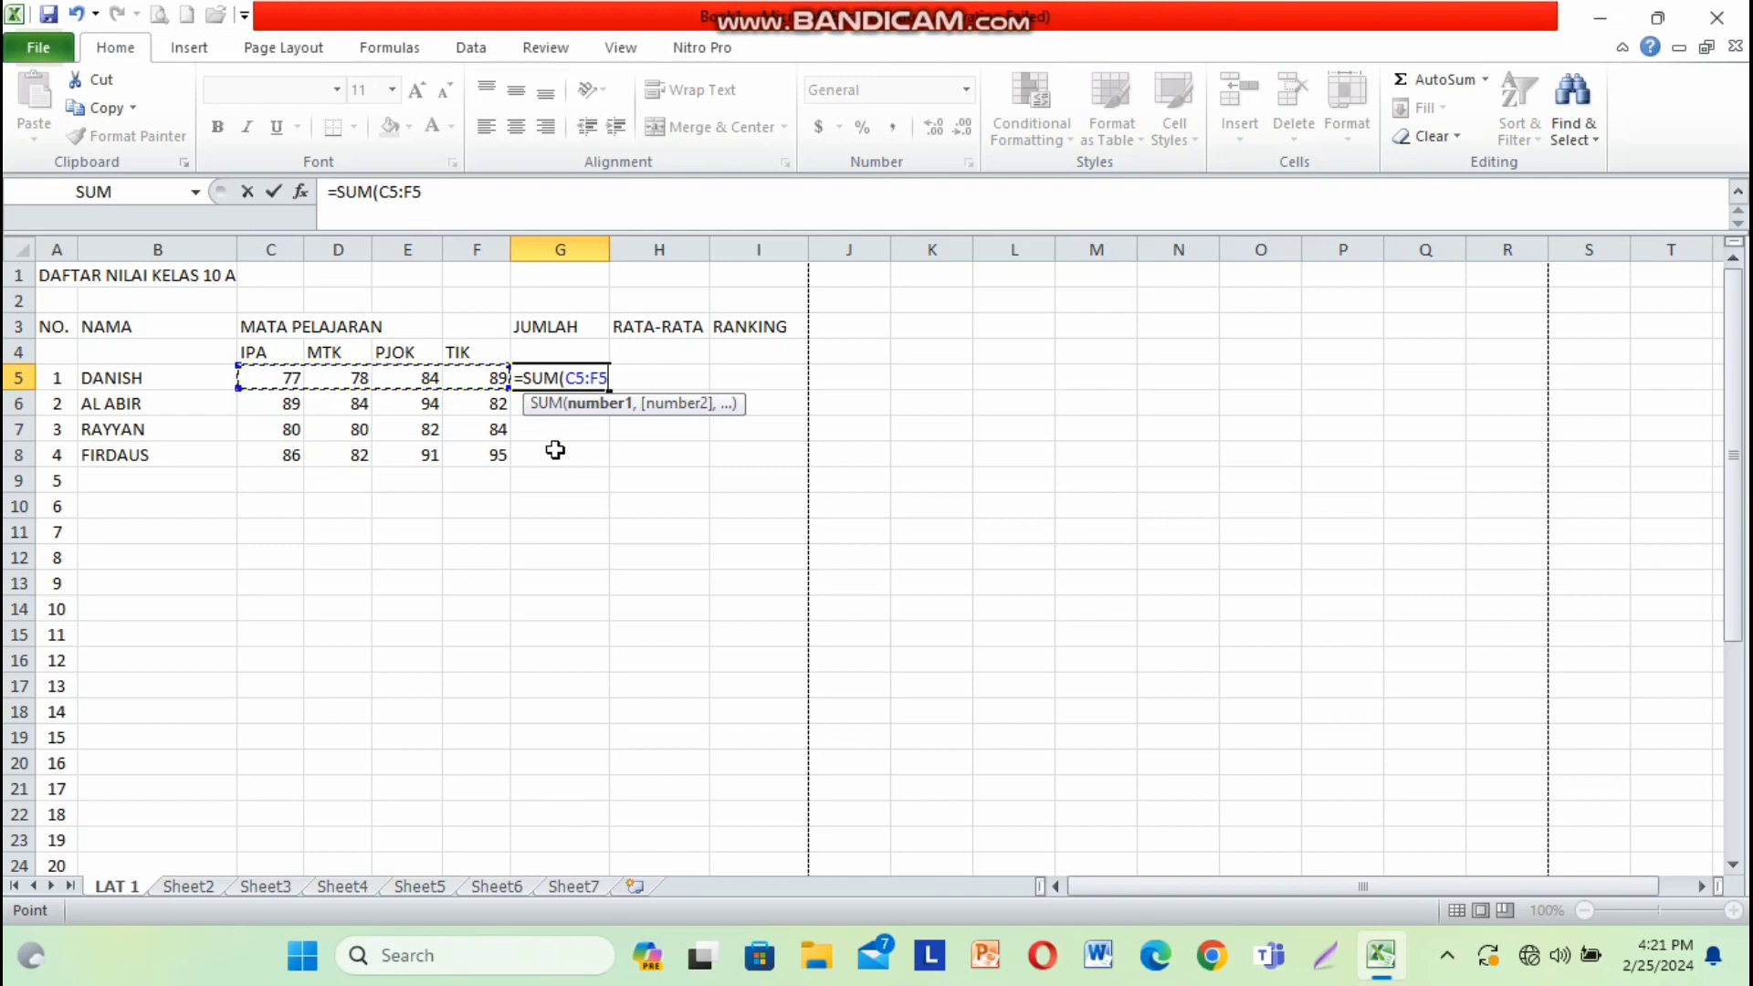
pyautogui.press('Return')
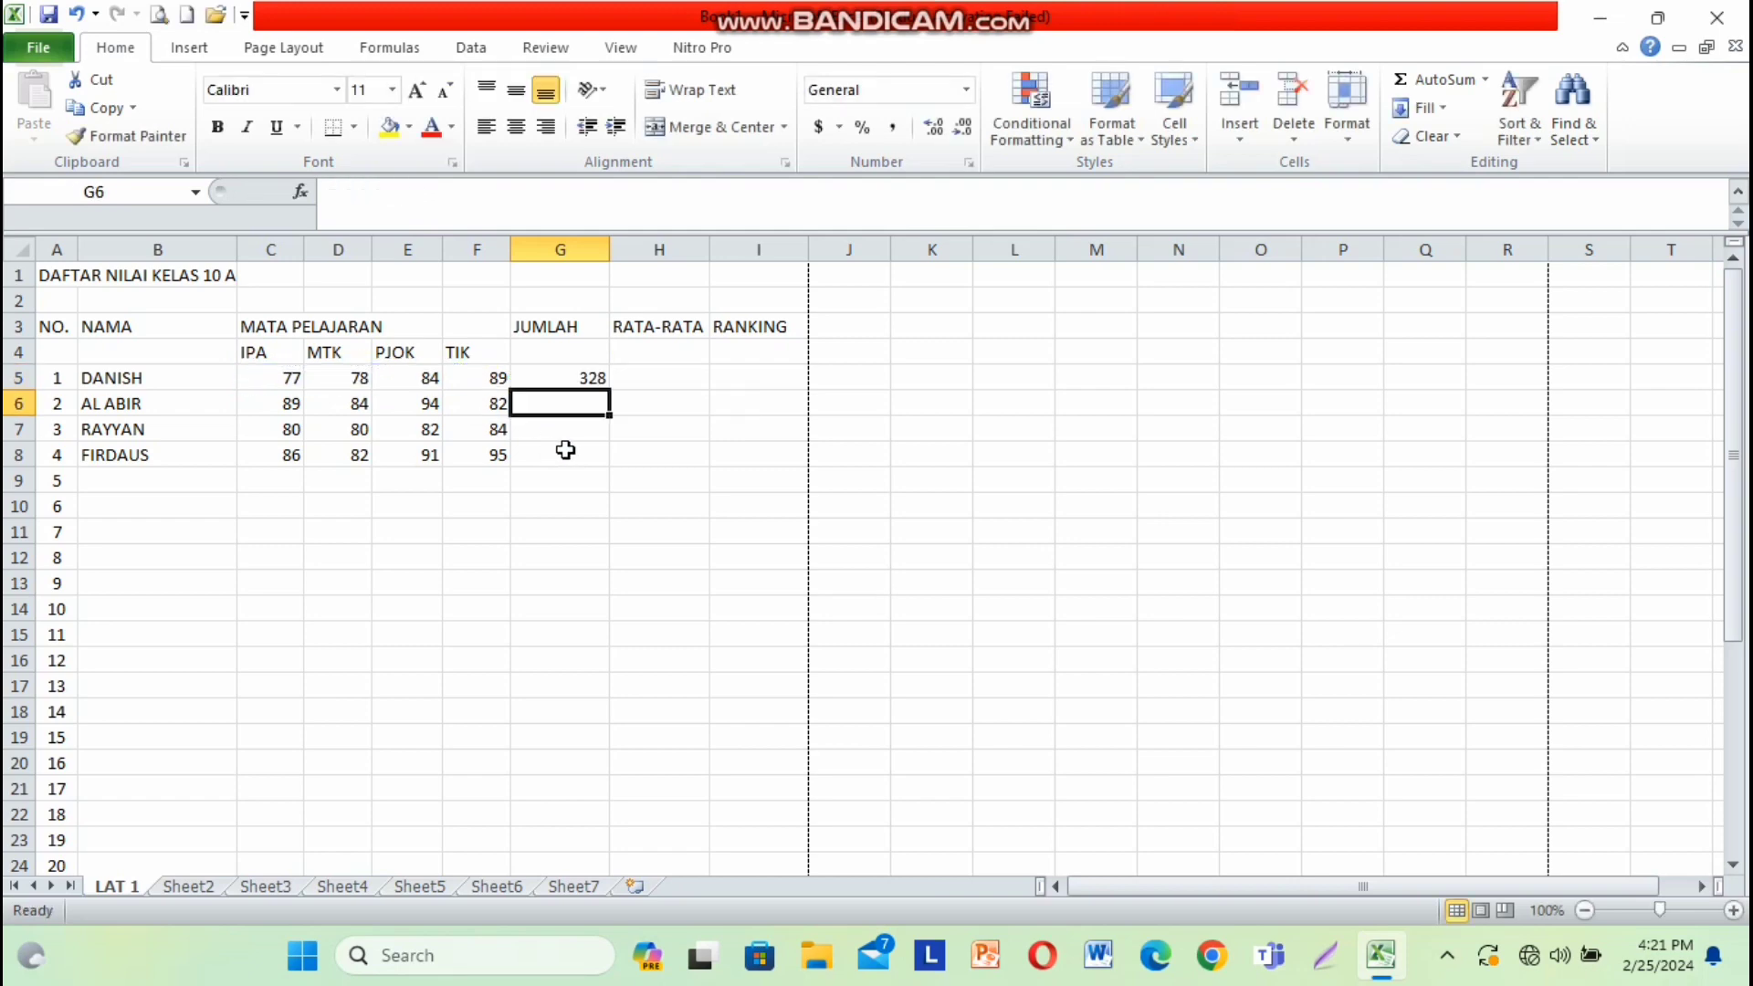
pyautogui.click(265, 378)
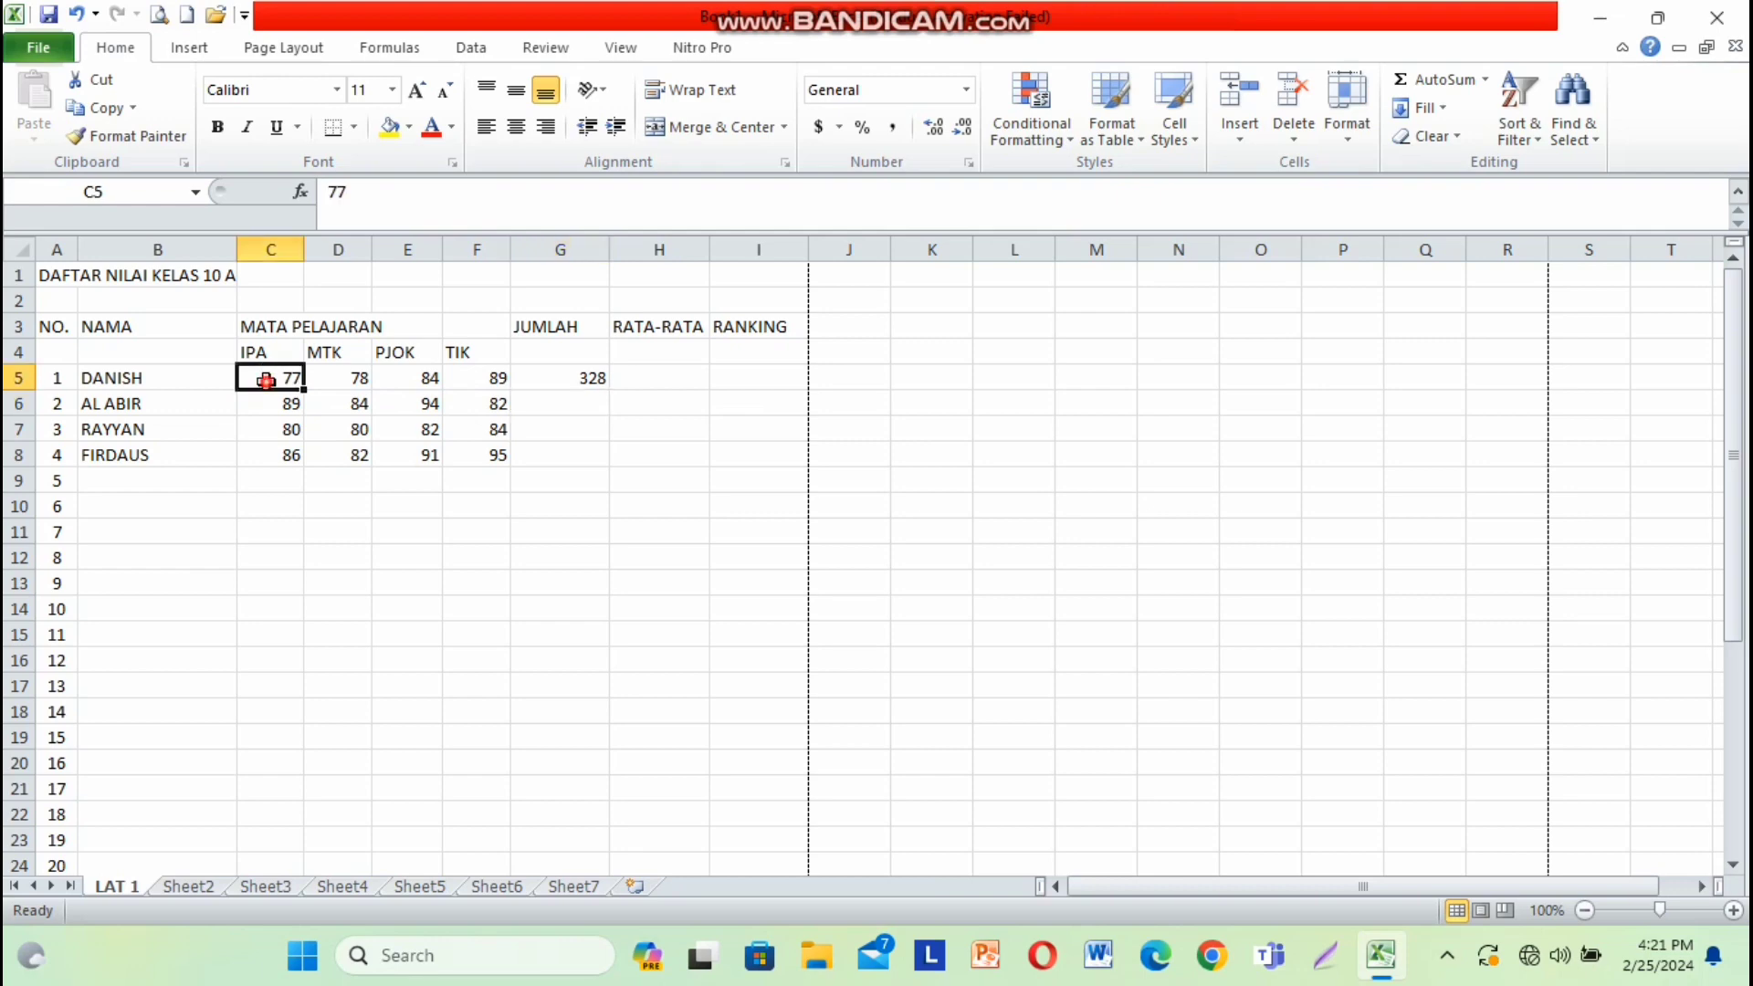
# - Replace the total in cell G5 with a SUM formula over C5:F5 and fill it down to G8
pyautogui.click(556, 384)
pyautogui.press('Delete')
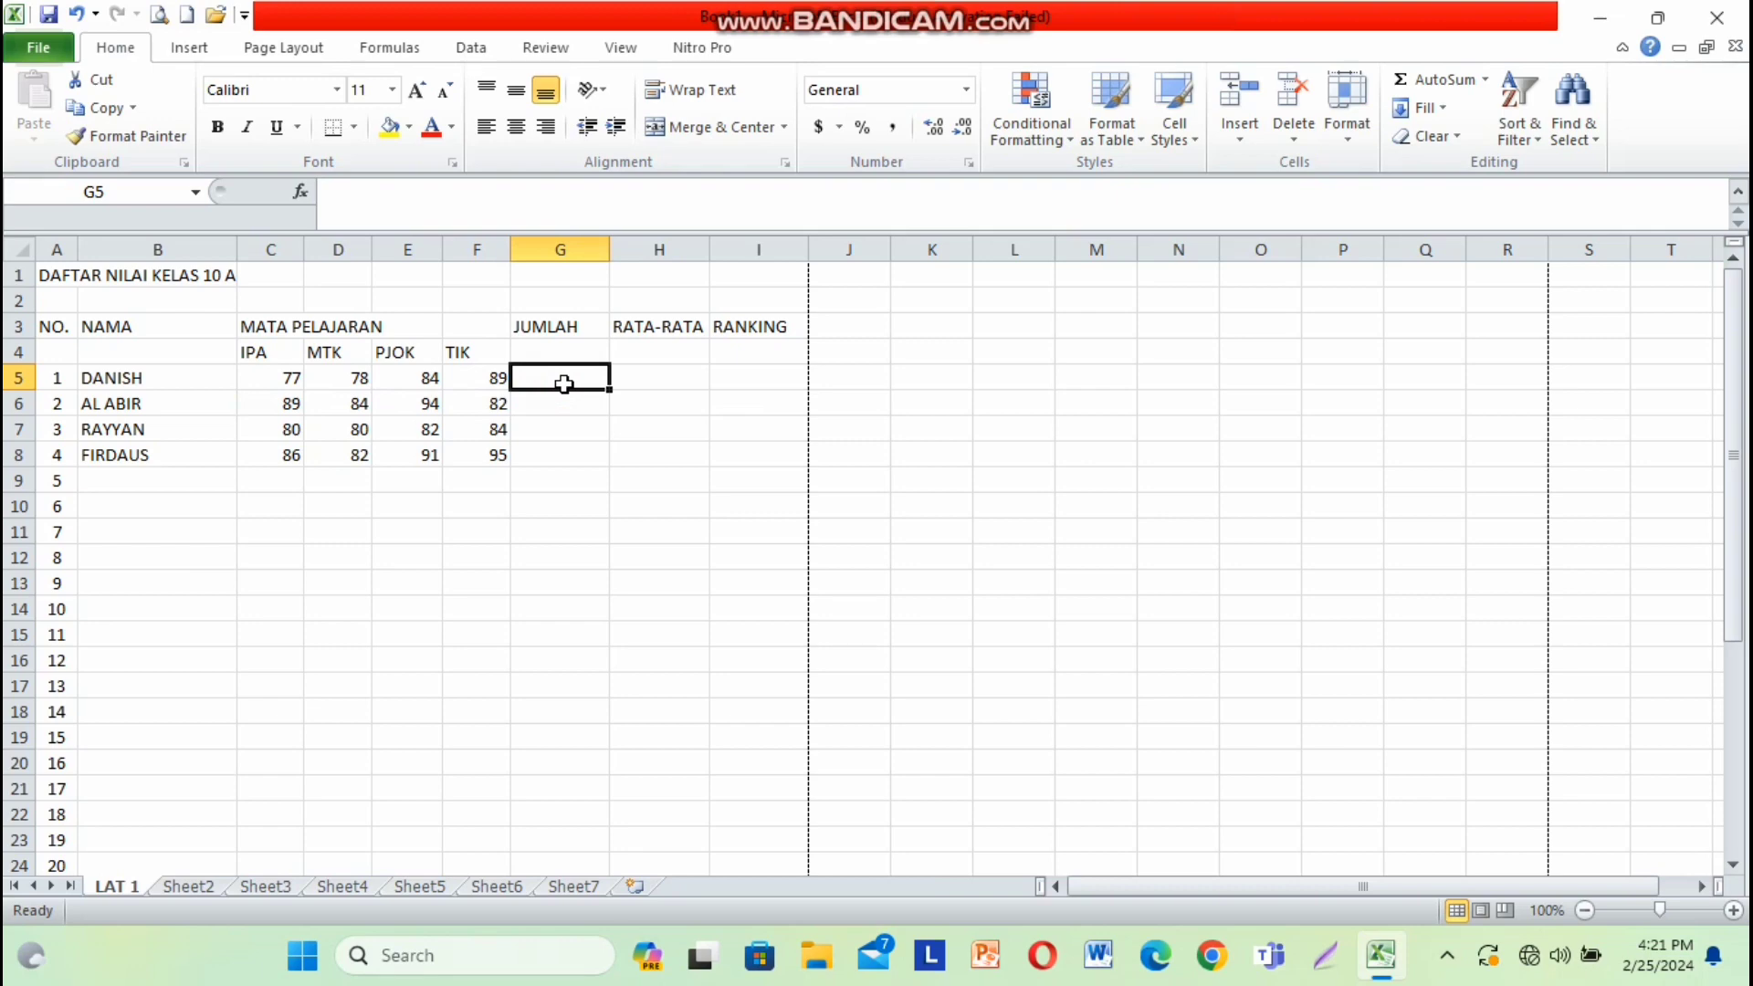
pyautogui.write('=SUM(')
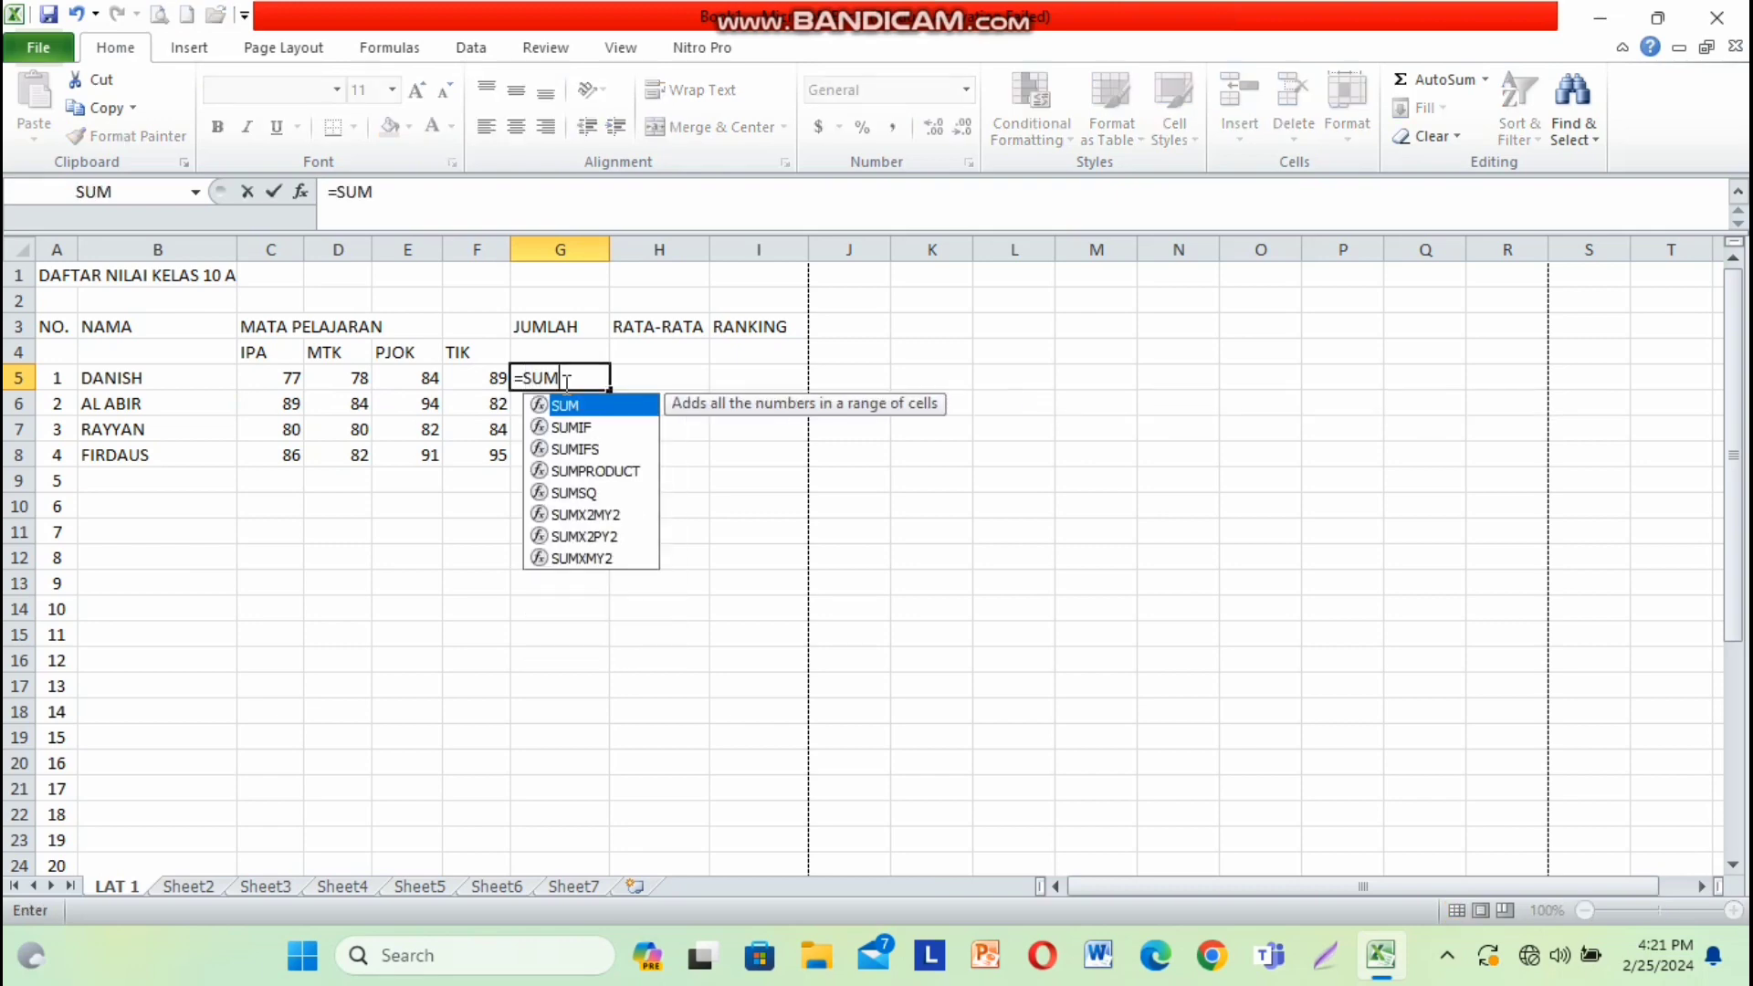
pyautogui.click(274, 378)
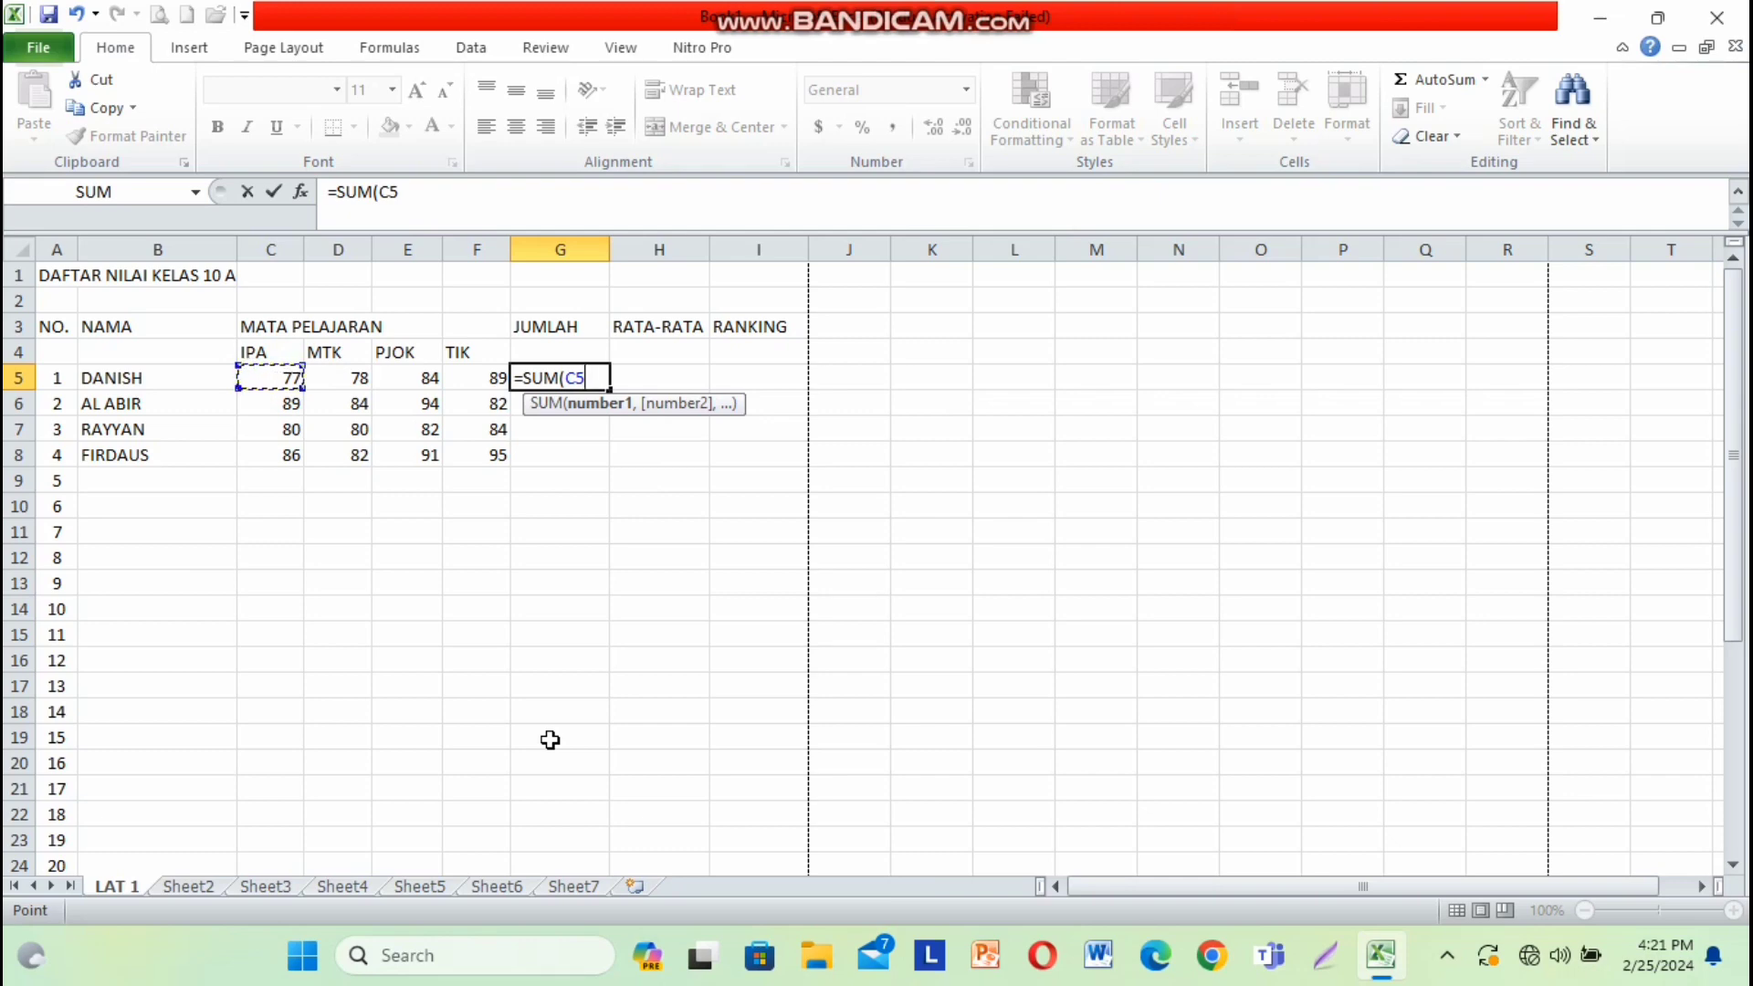
pyautogui.hotkey('shift', 'Right')
pyautogui.hotkey('shift', 'Right')
pyautogui.hotkey('shift', 'Right')
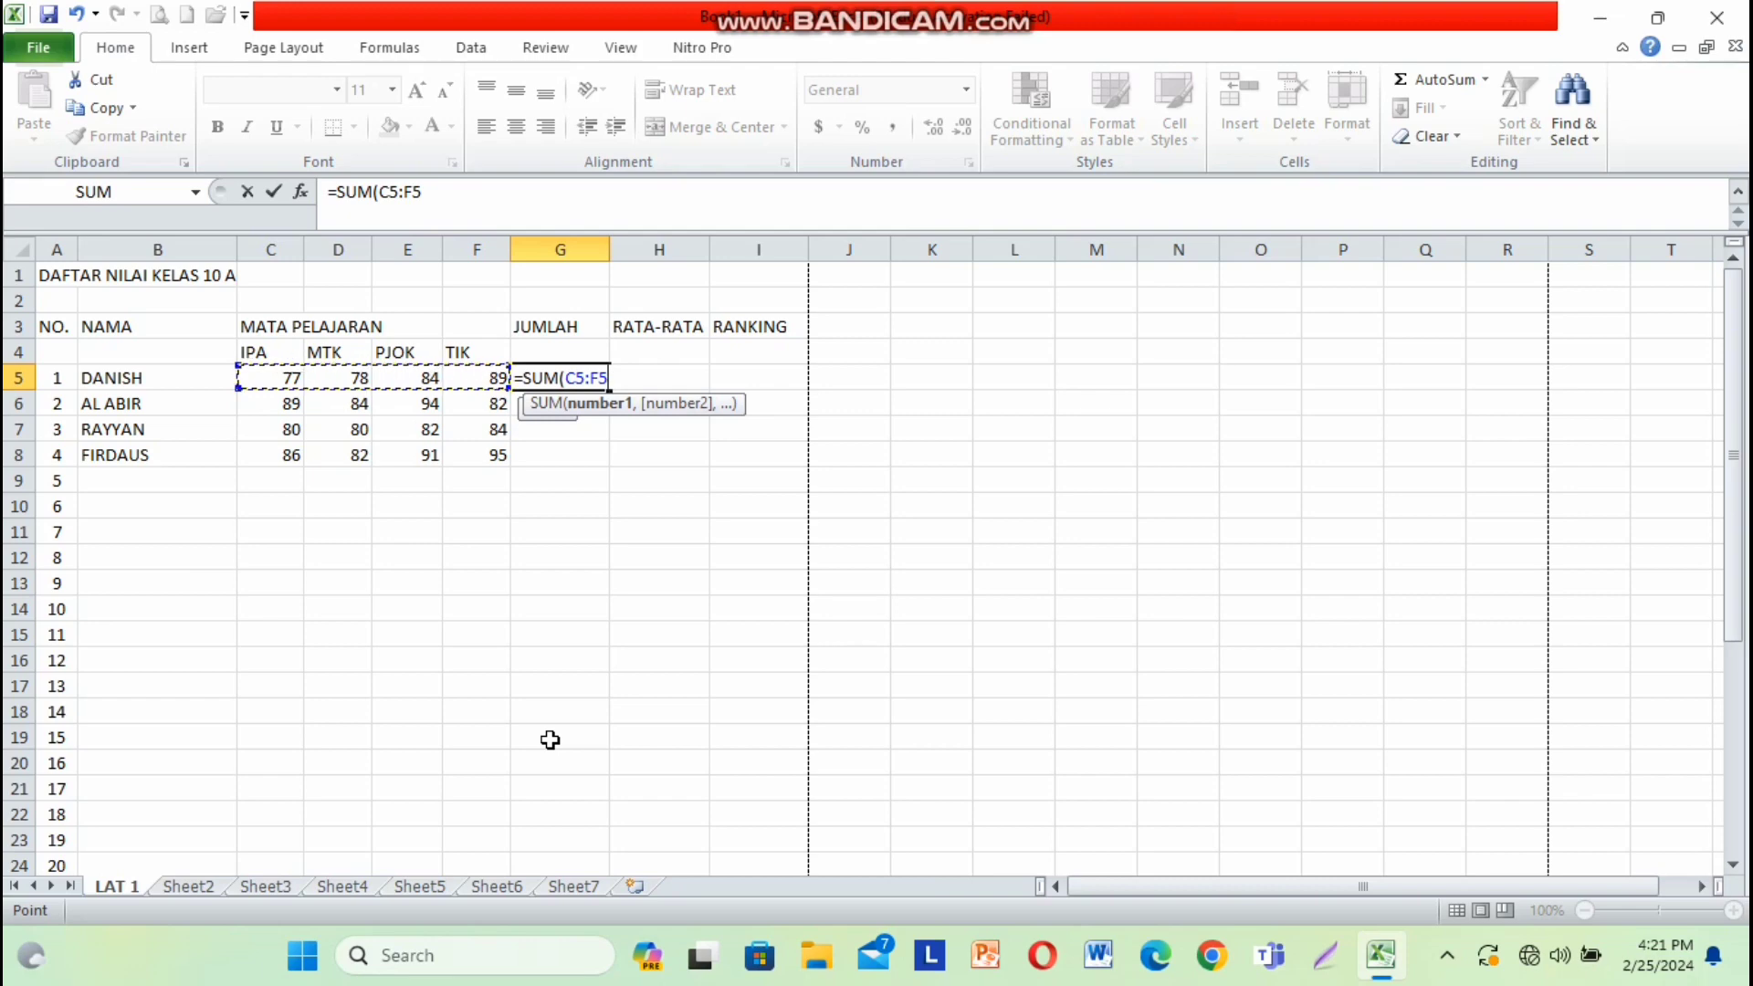
pyautogui.press('Return')
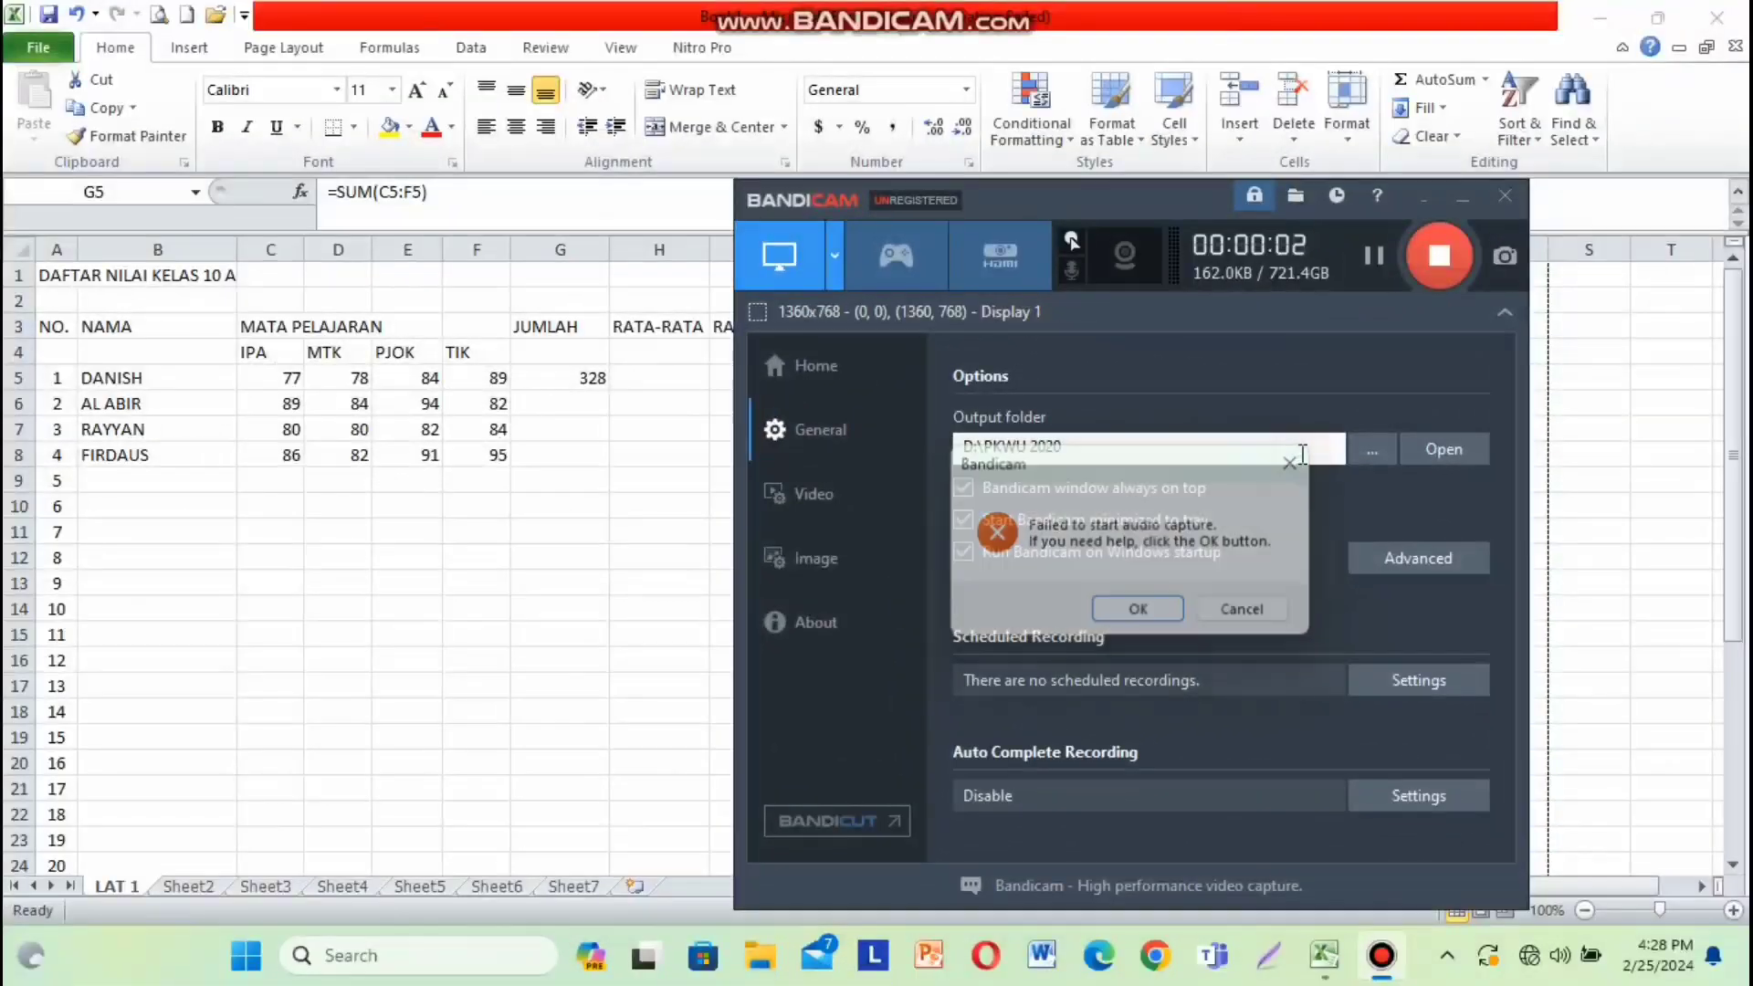
pyautogui.click(1422, 194)
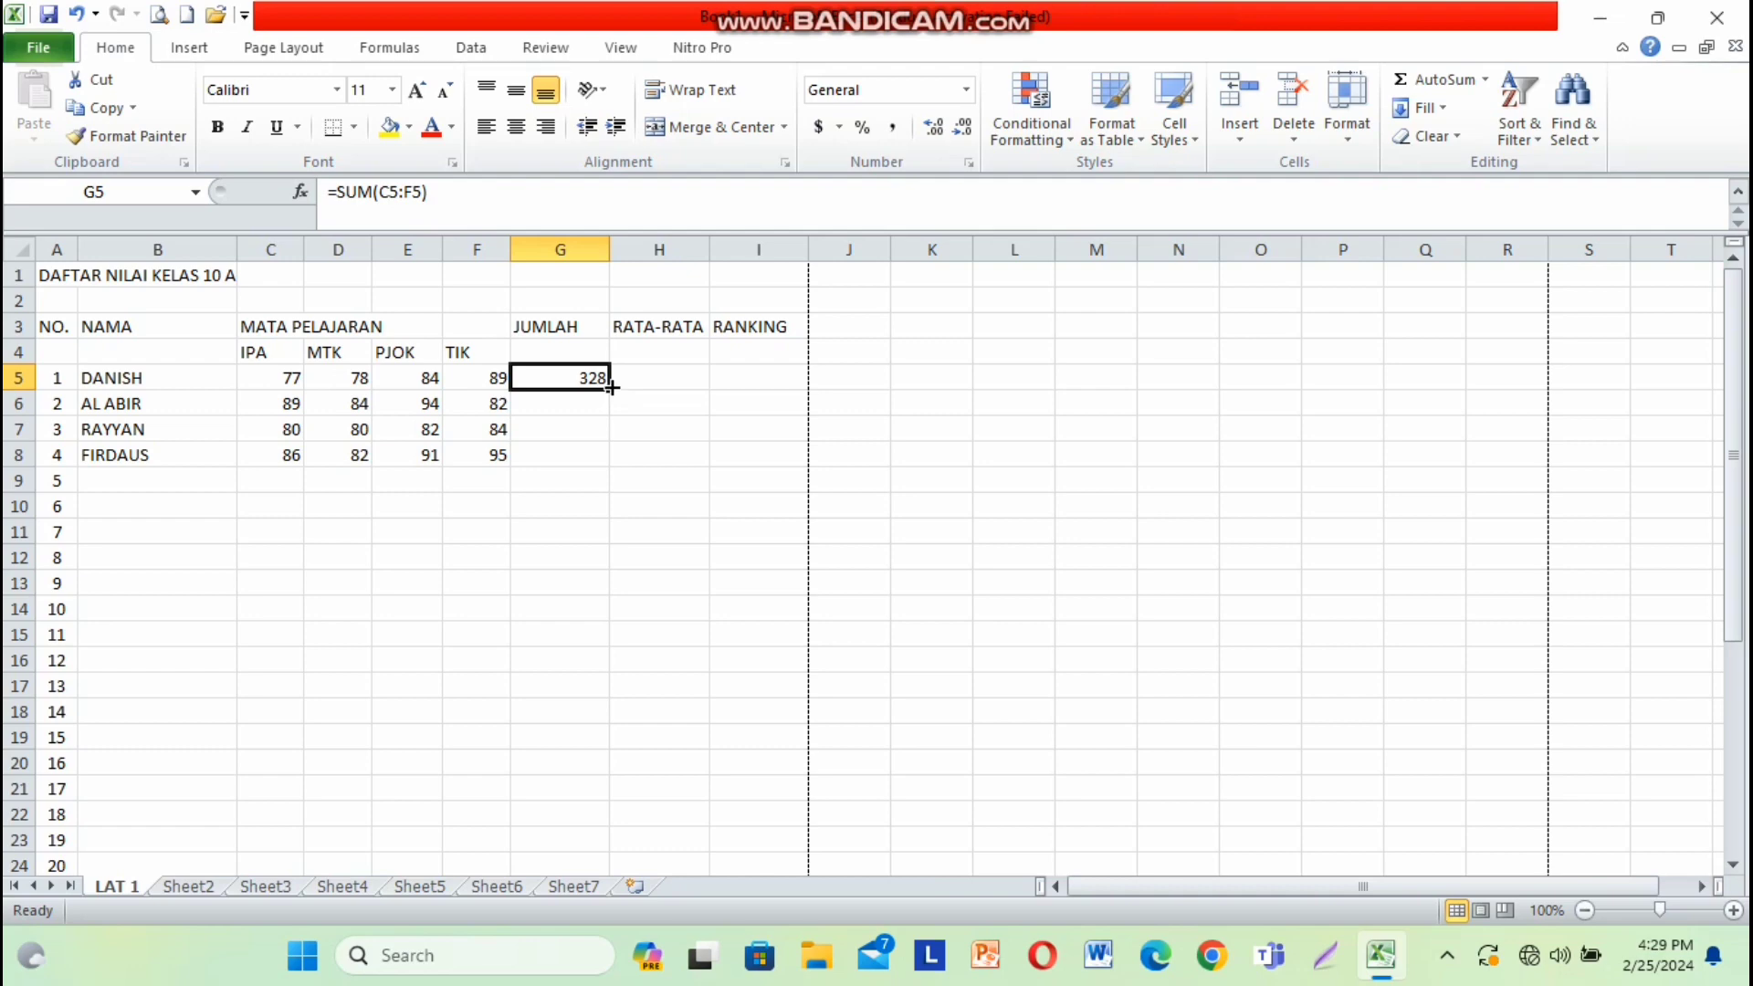
pyautogui.moveTo(611, 387); pyautogui.dragTo(610, 458)
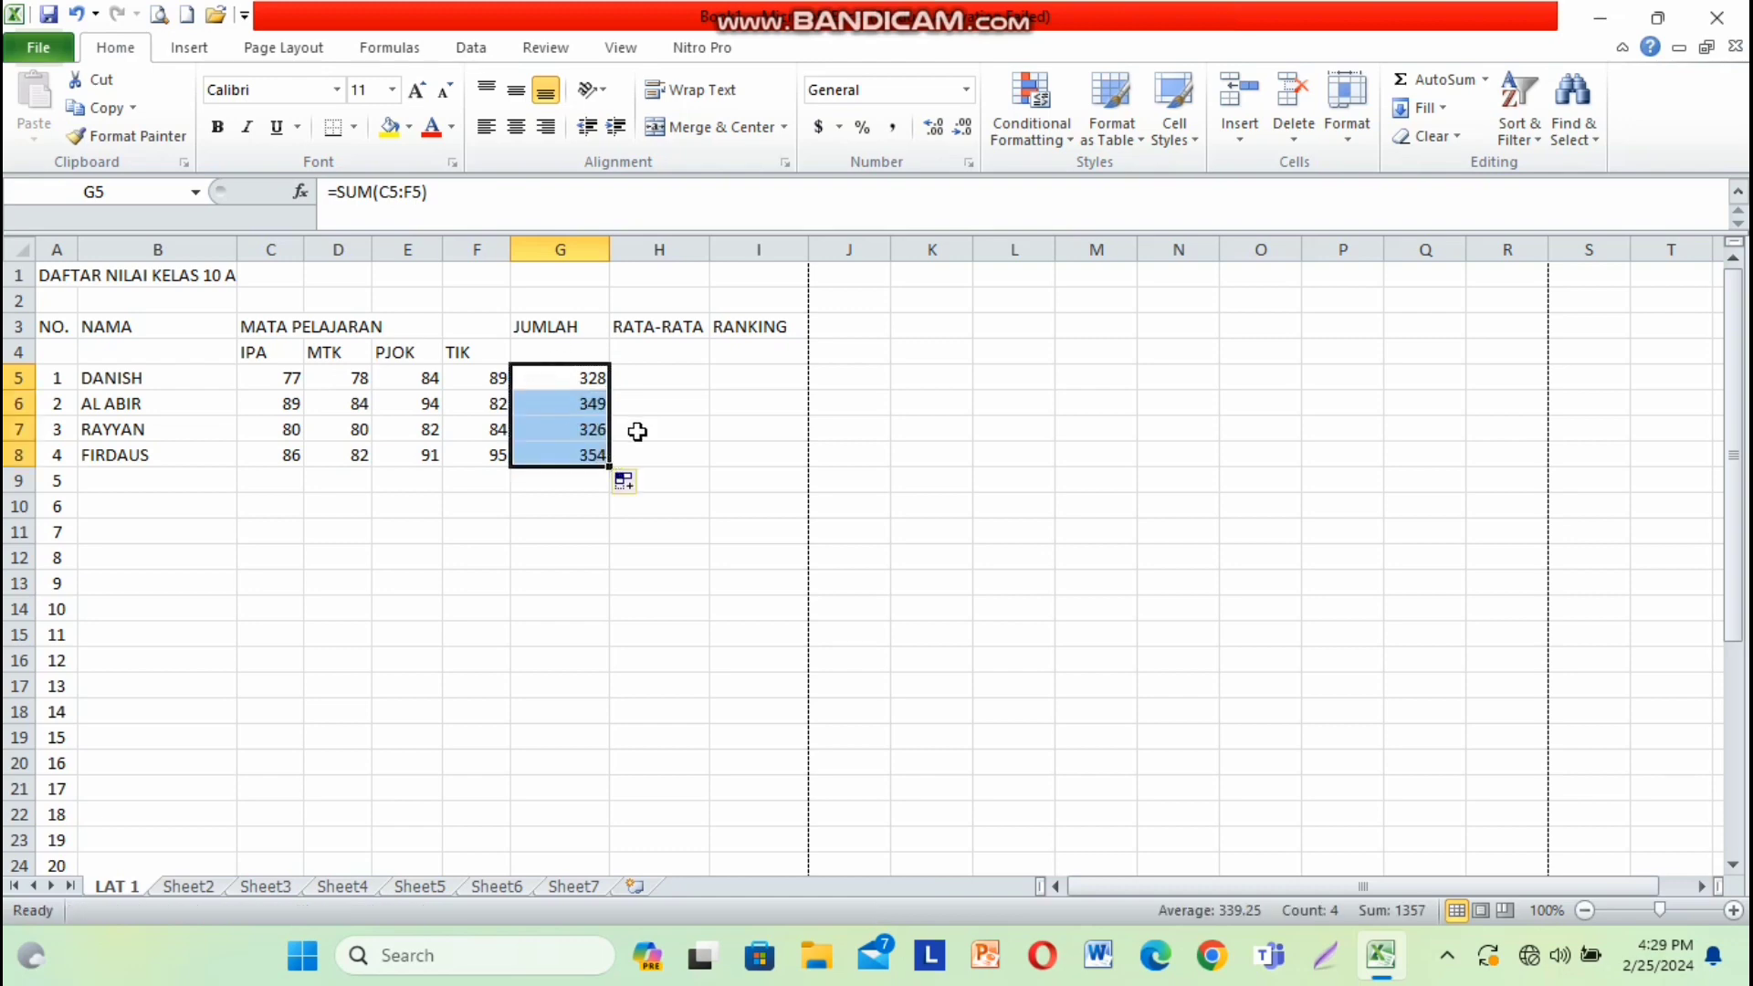
# - Average the first student's scores under RATA-RATA in H5 with =AVERAGE(C5:F5) and fill the formula down to H8
pyautogui.click(646, 378)
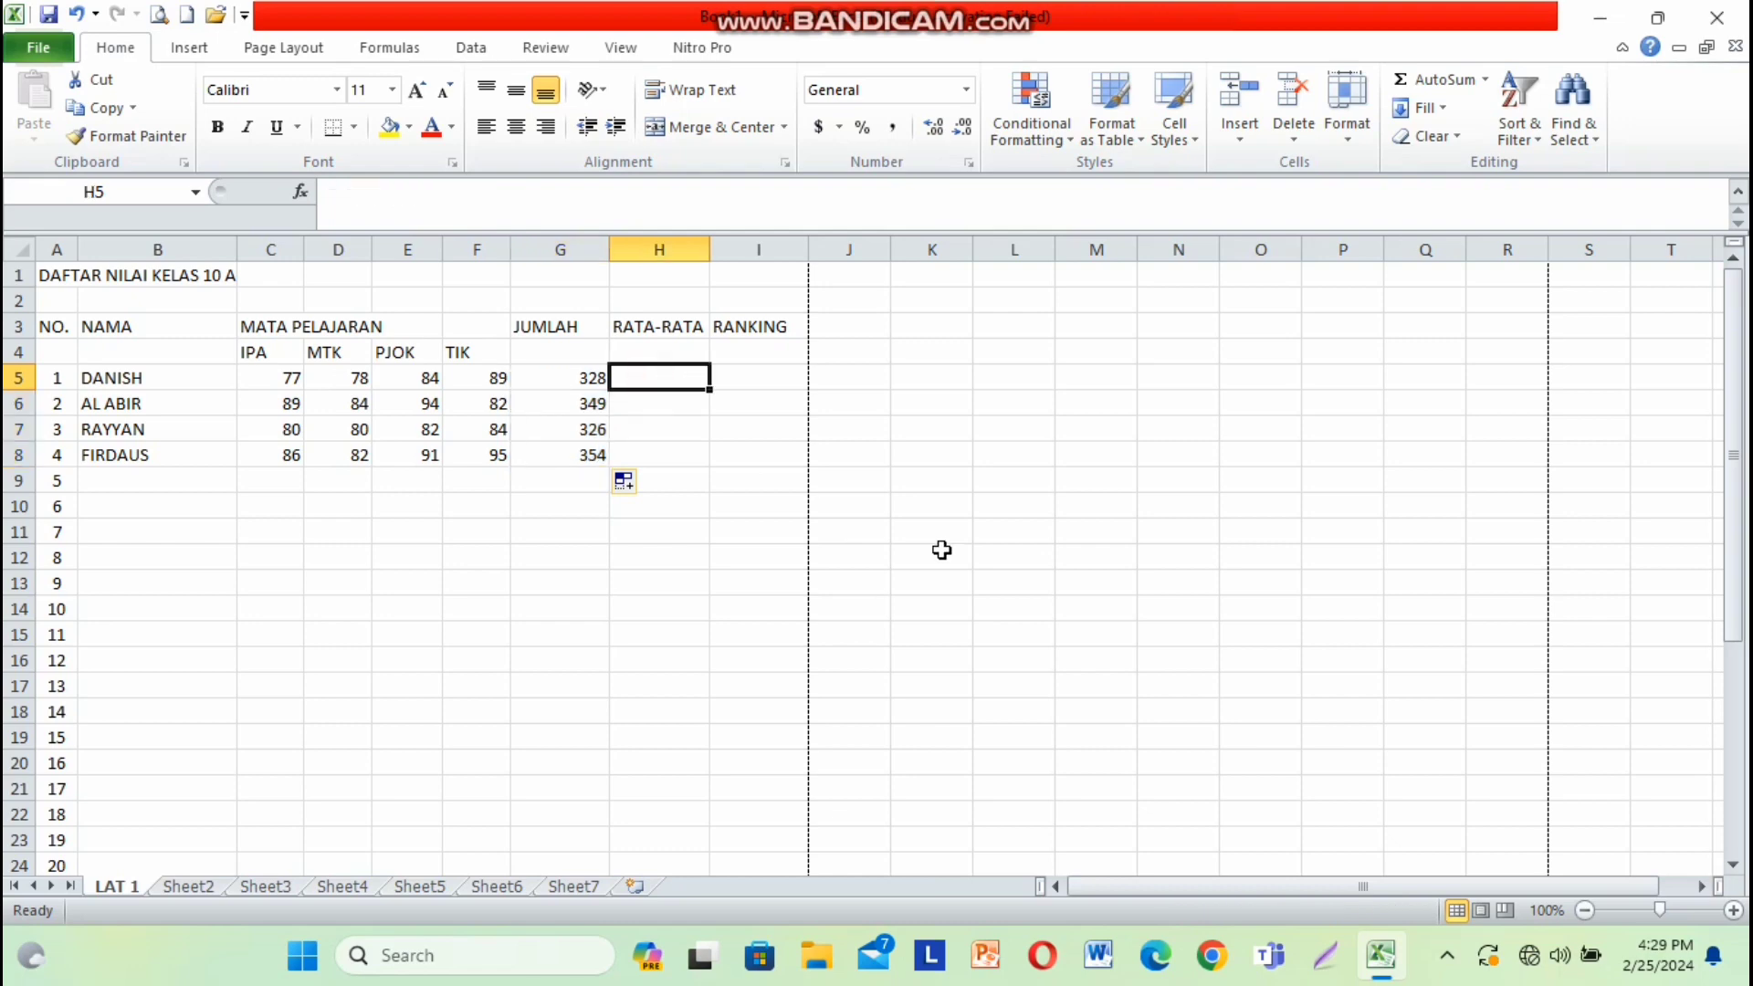
pyautogui.write('=A')
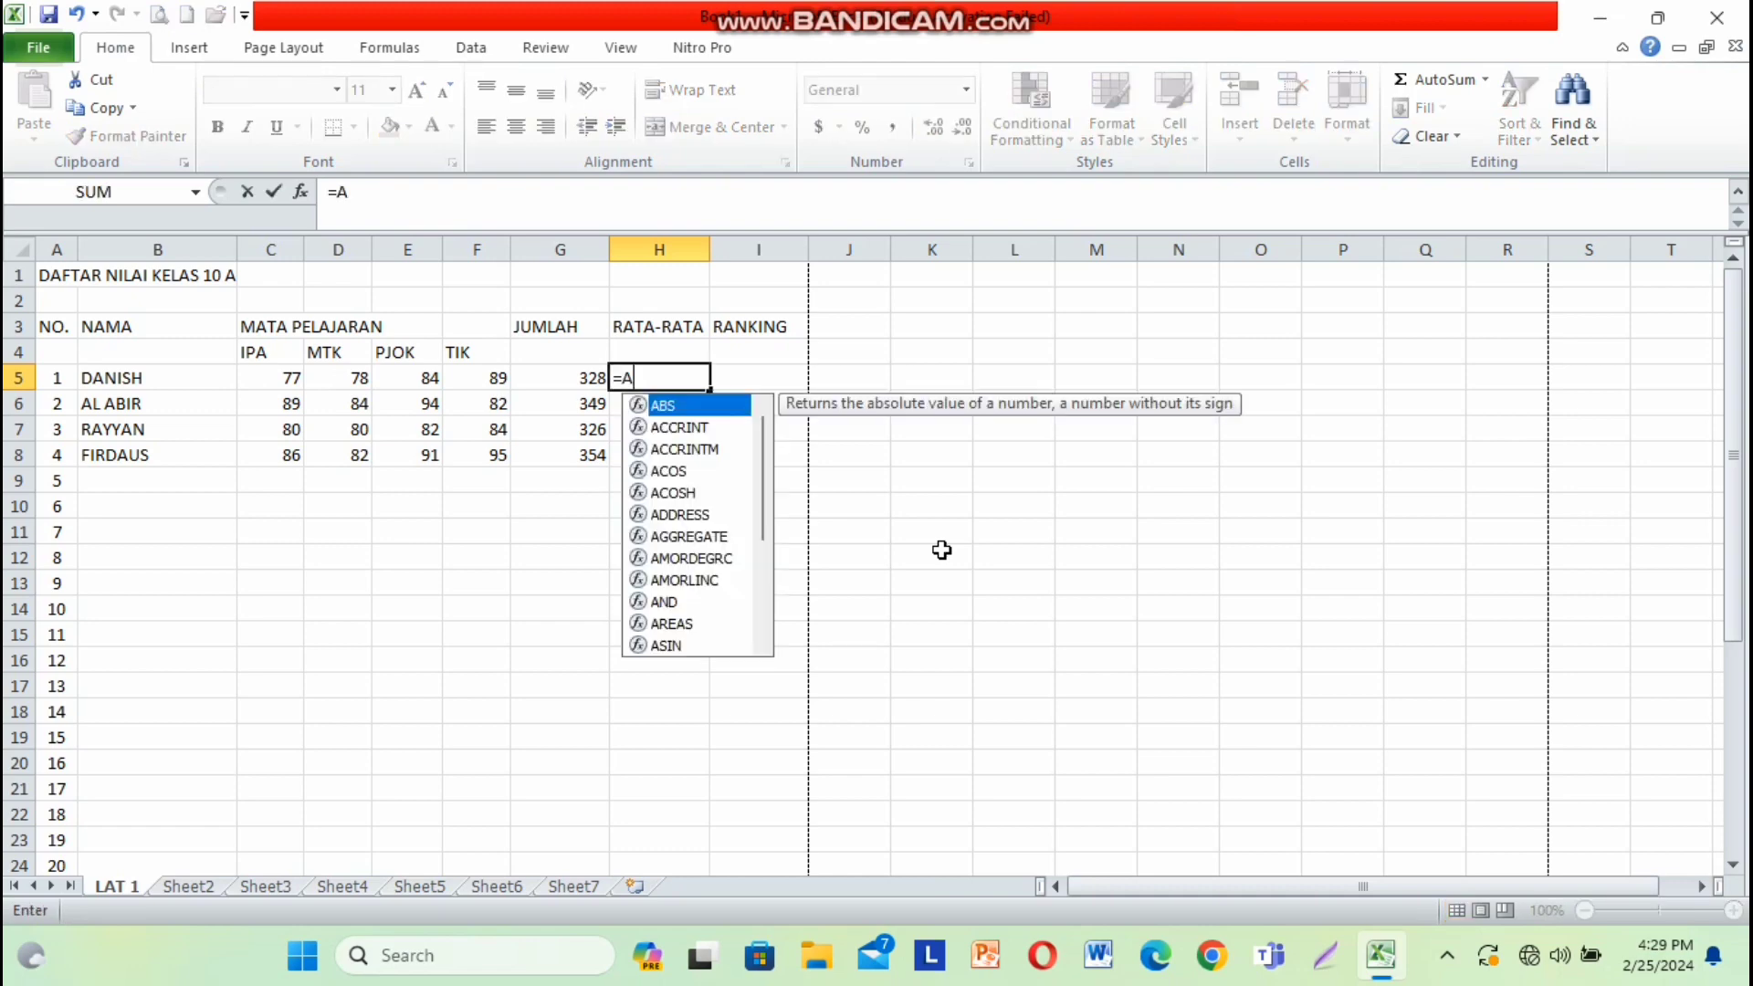
pyautogui.write('VERAGE(')
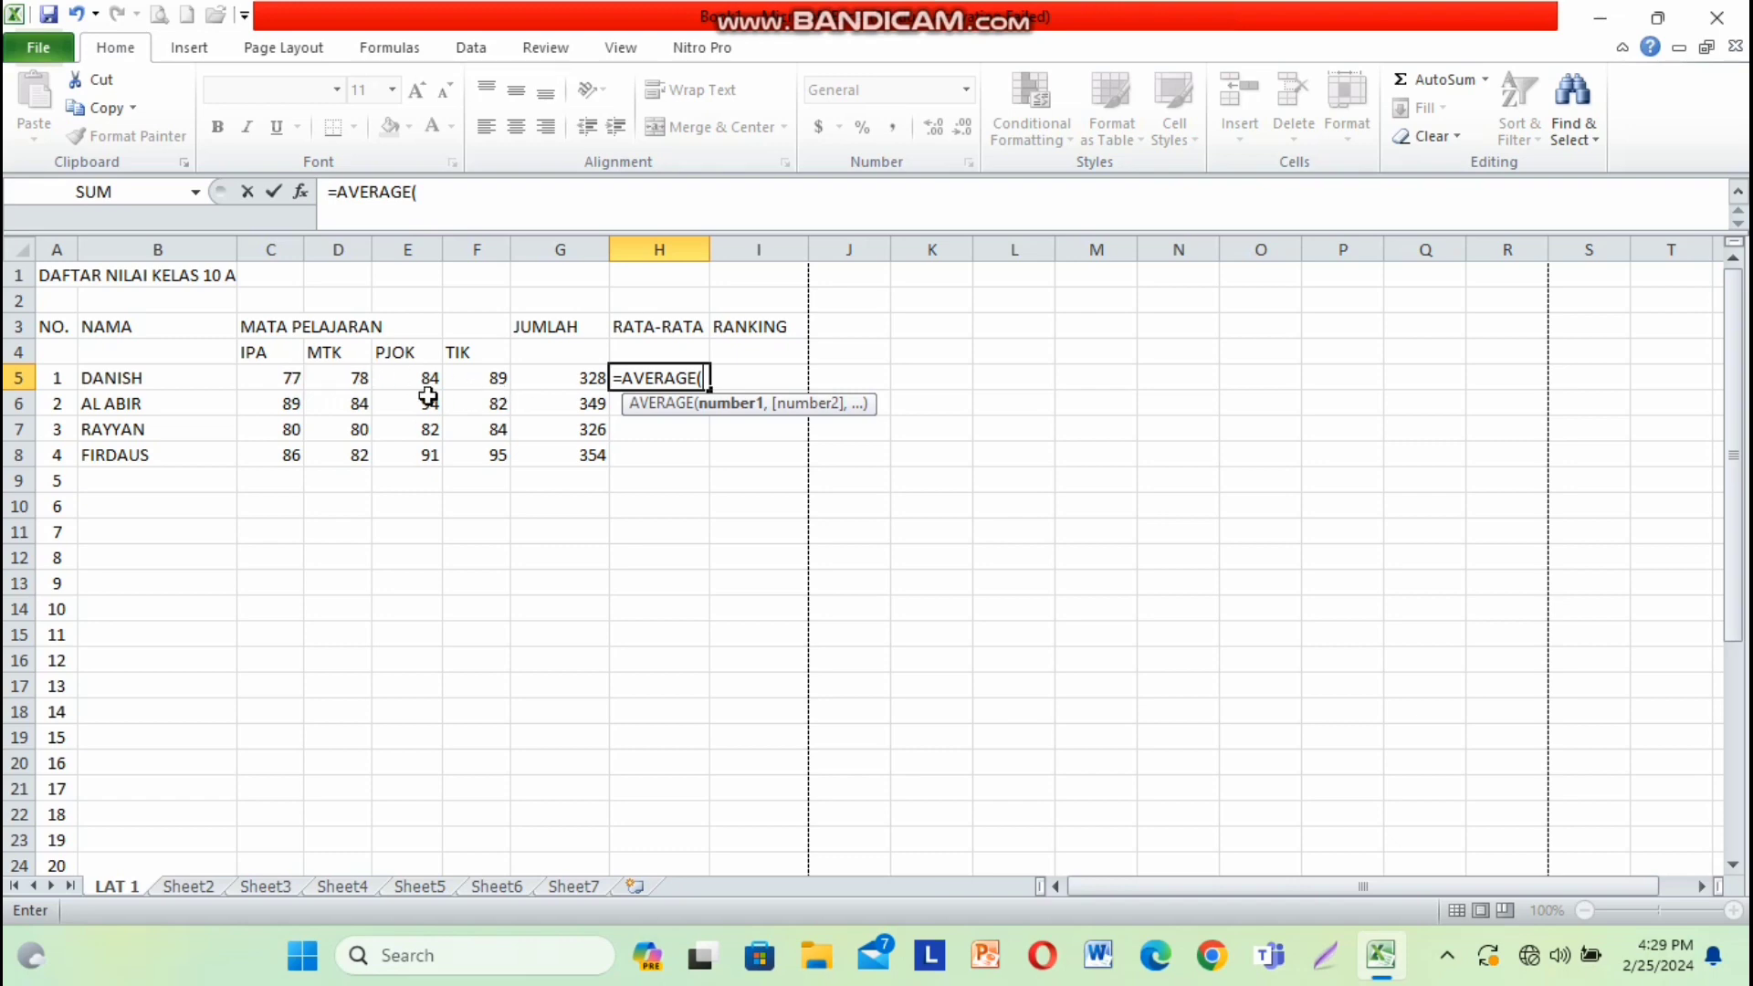
pyautogui.click(283, 378)
pyautogui.moveTo(309, 378); pyautogui.dragTo(458, 380)
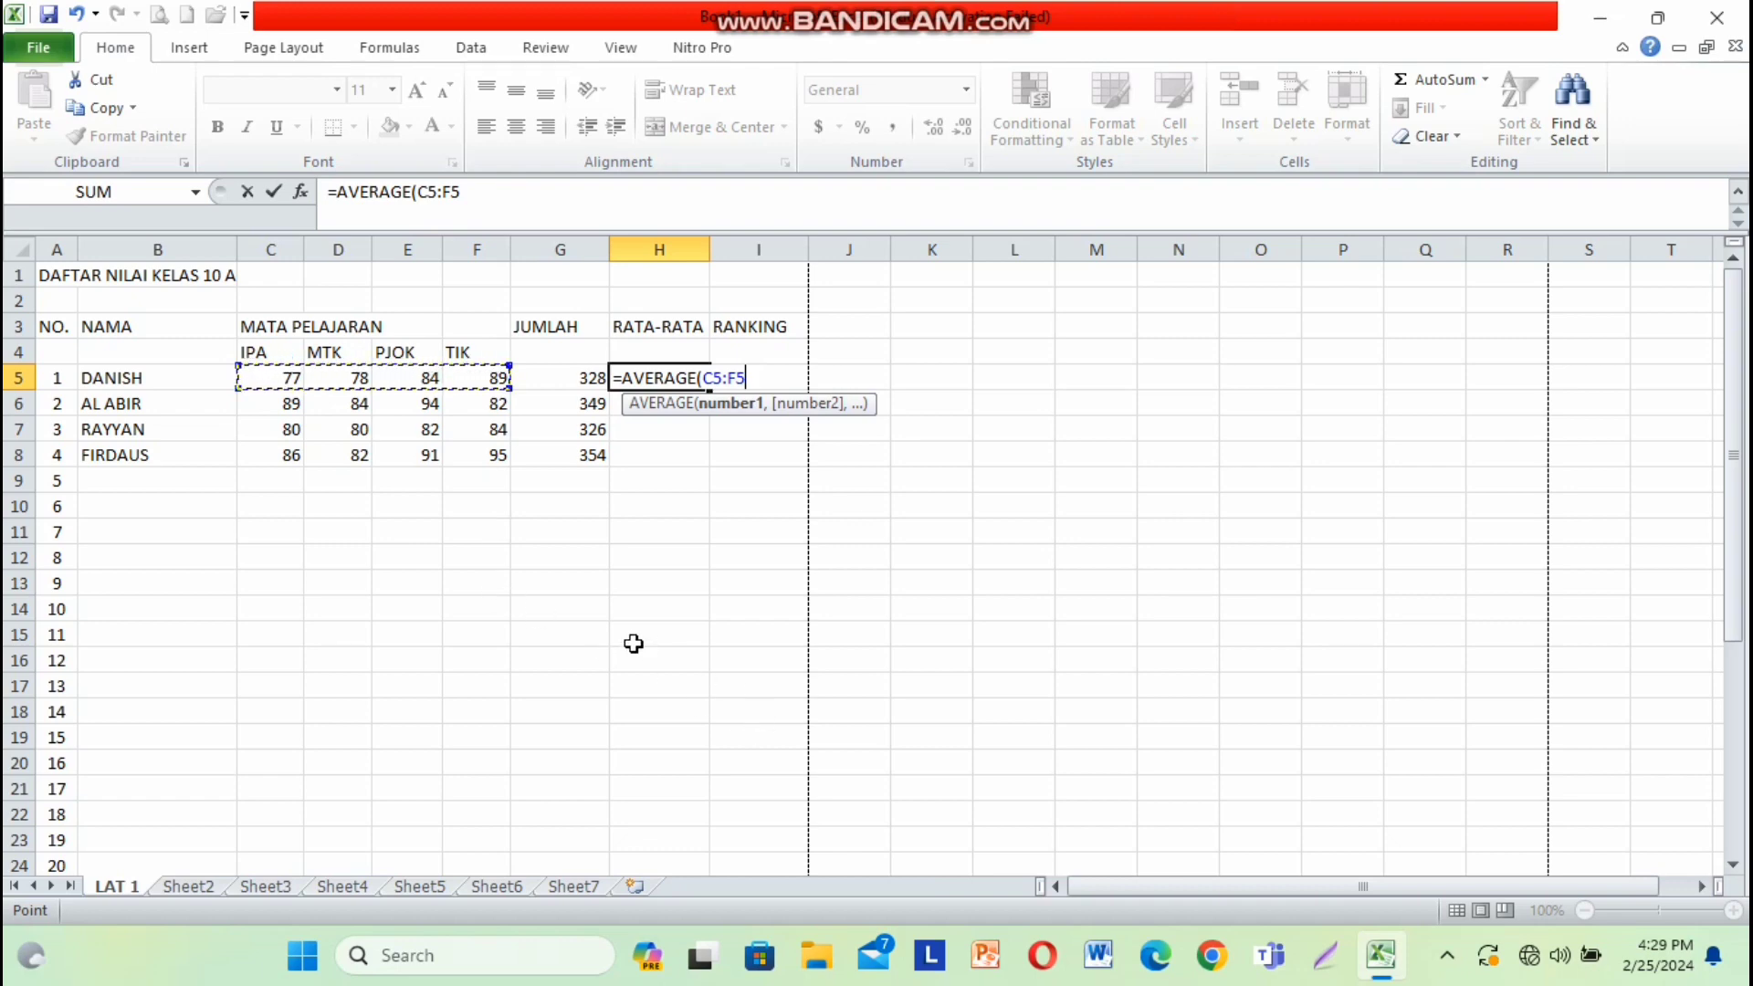
pyautogui.press('Return')
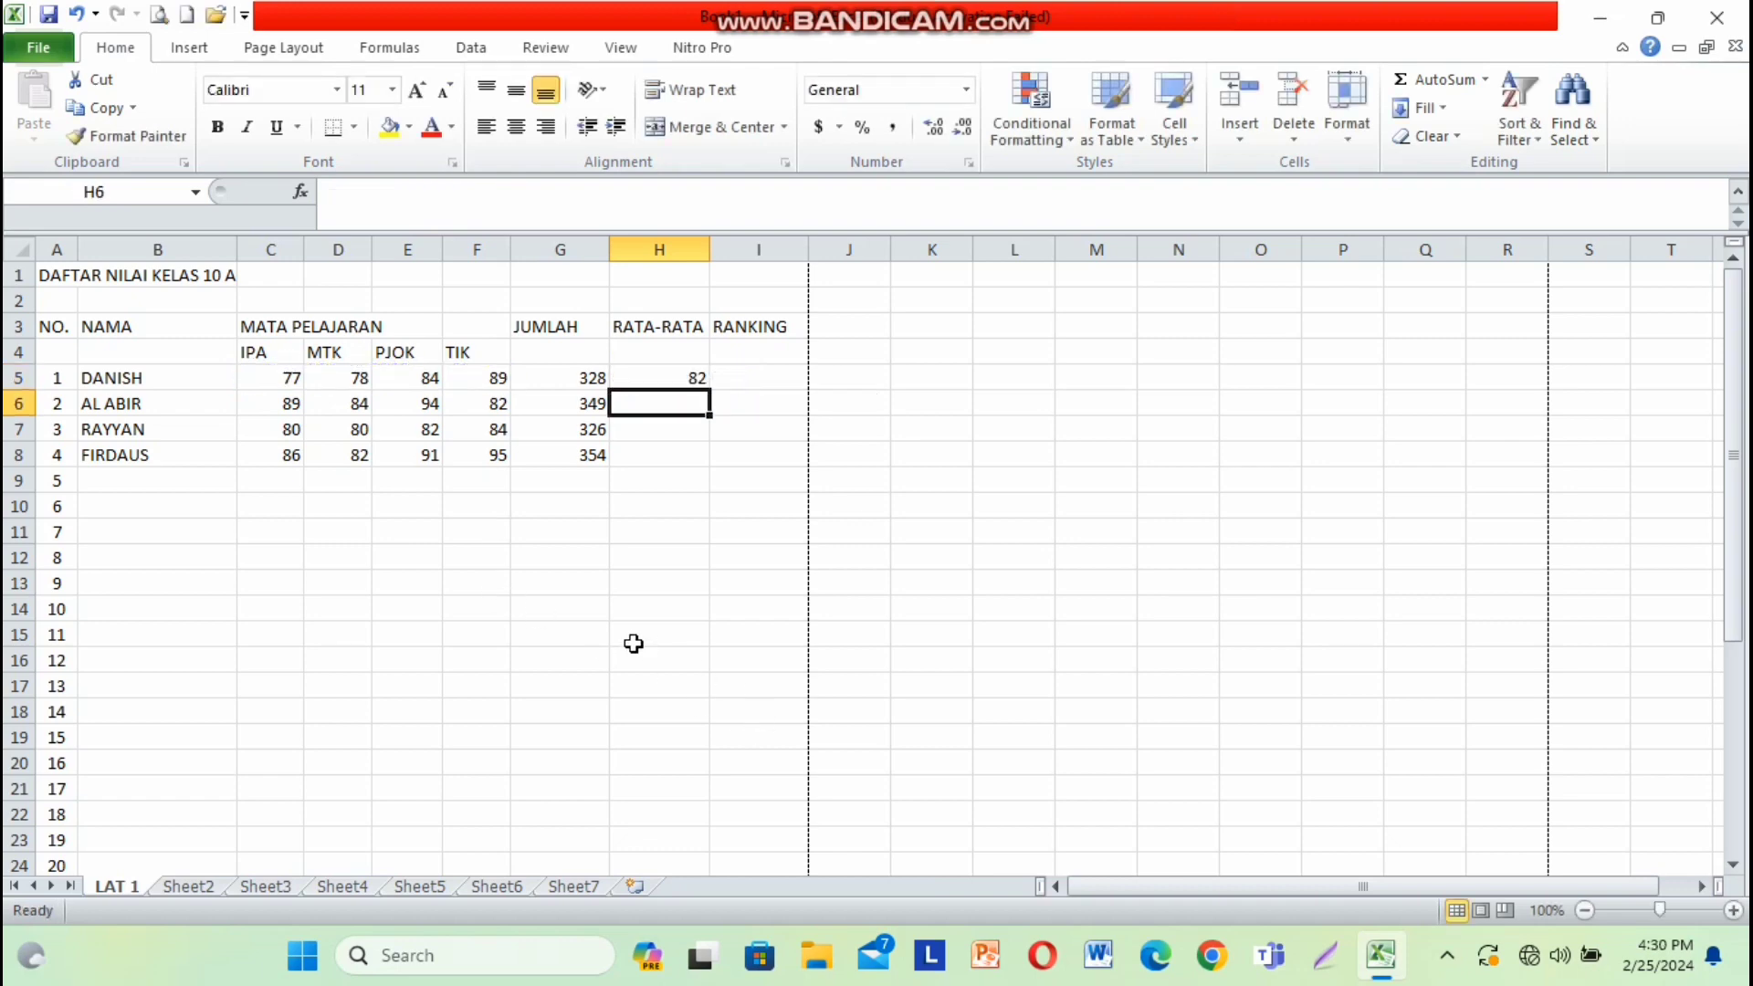
pyautogui.click(681, 379)
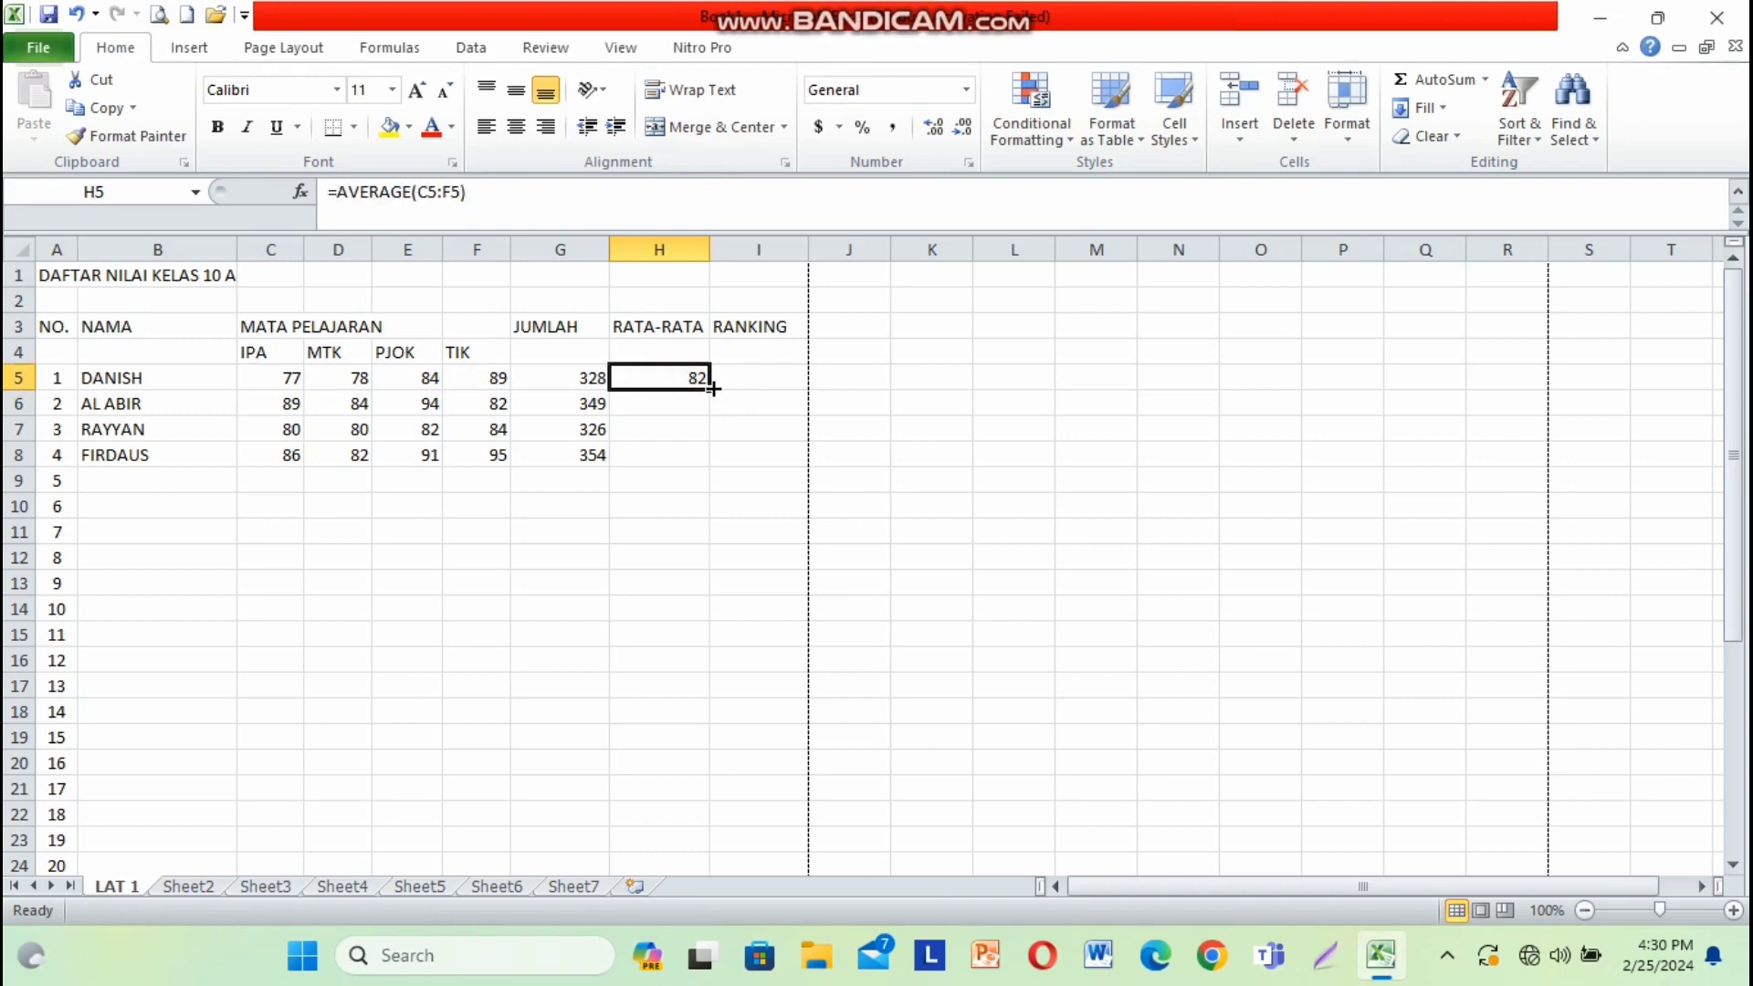
pyautogui.moveTo(713, 388); pyautogui.dragTo(708, 473)
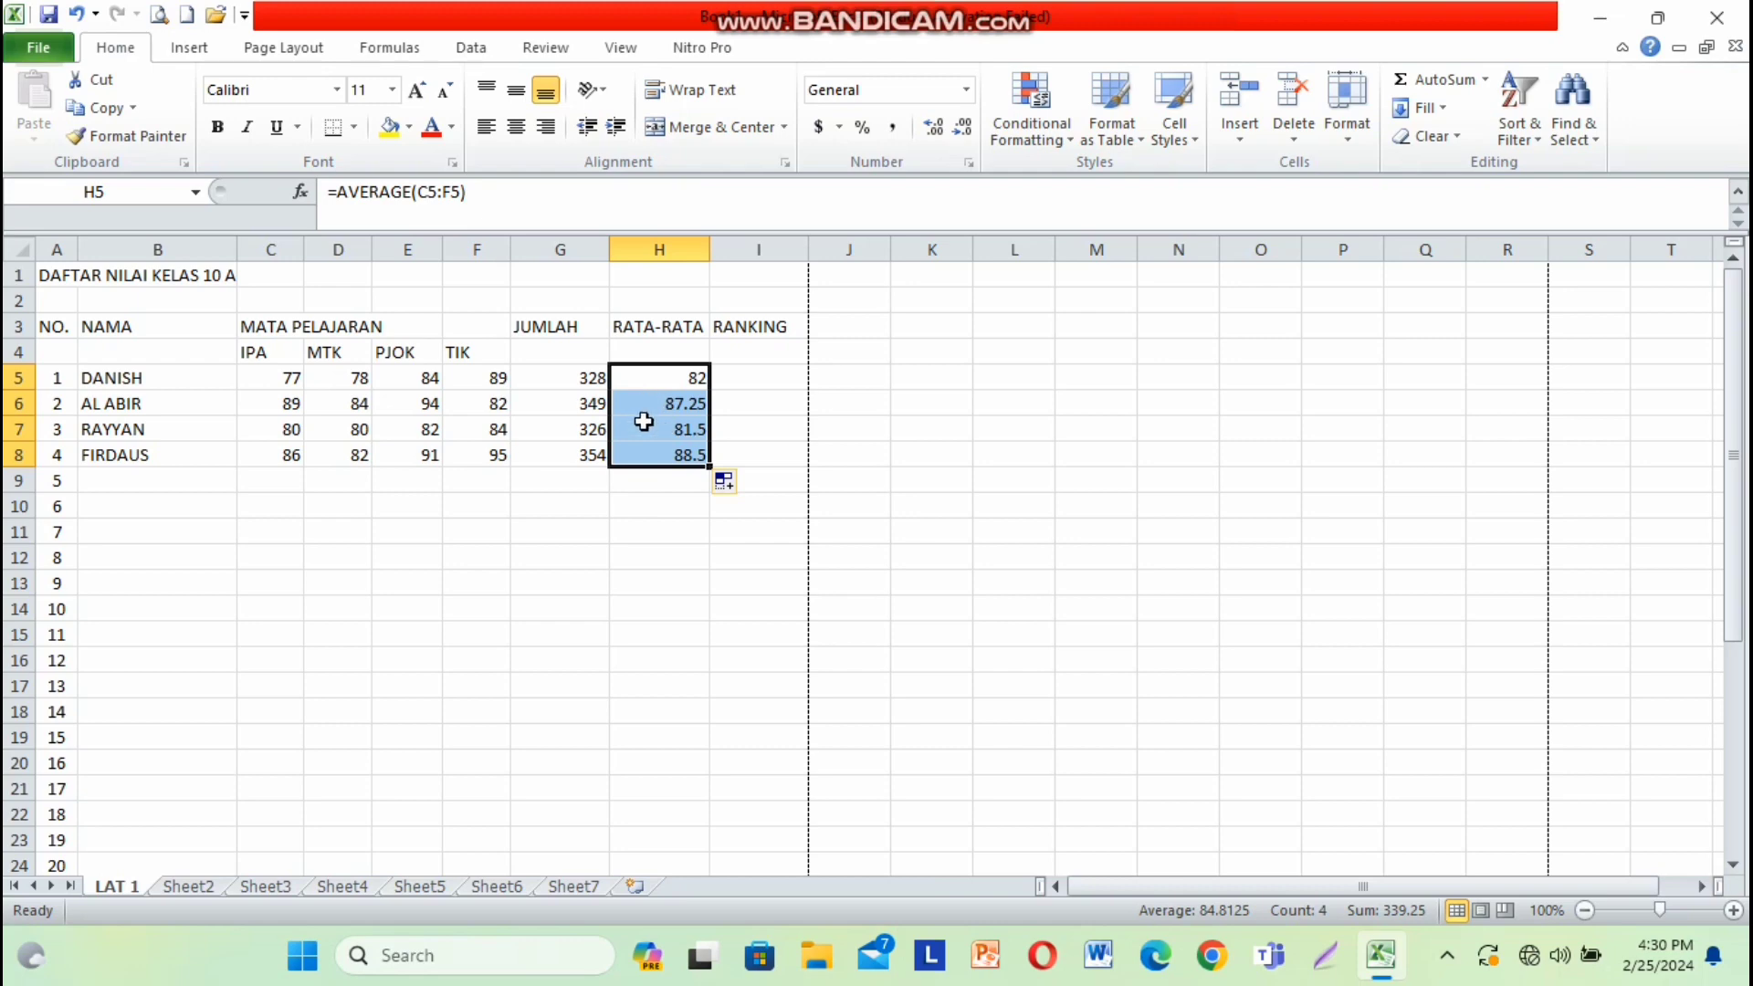
# - Format the averages in H5:H8 as Number with 0 decimal places
pyautogui.rightClick(649, 421)
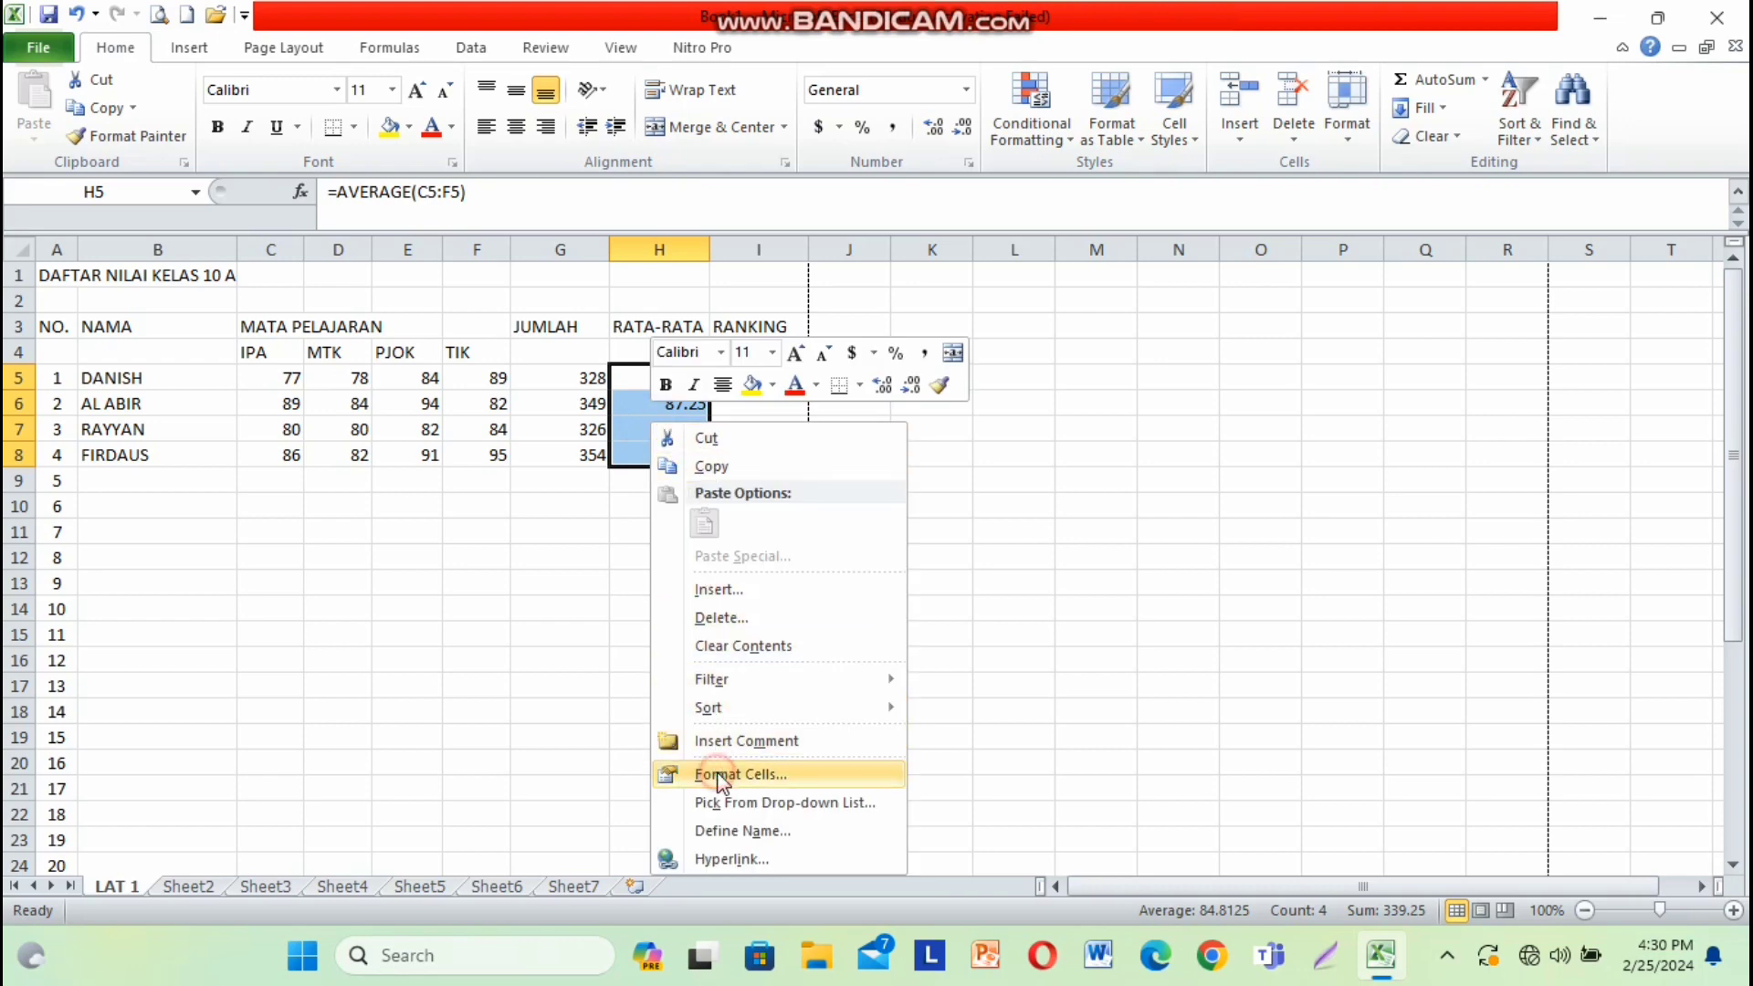
pyautogui.click(716, 774)
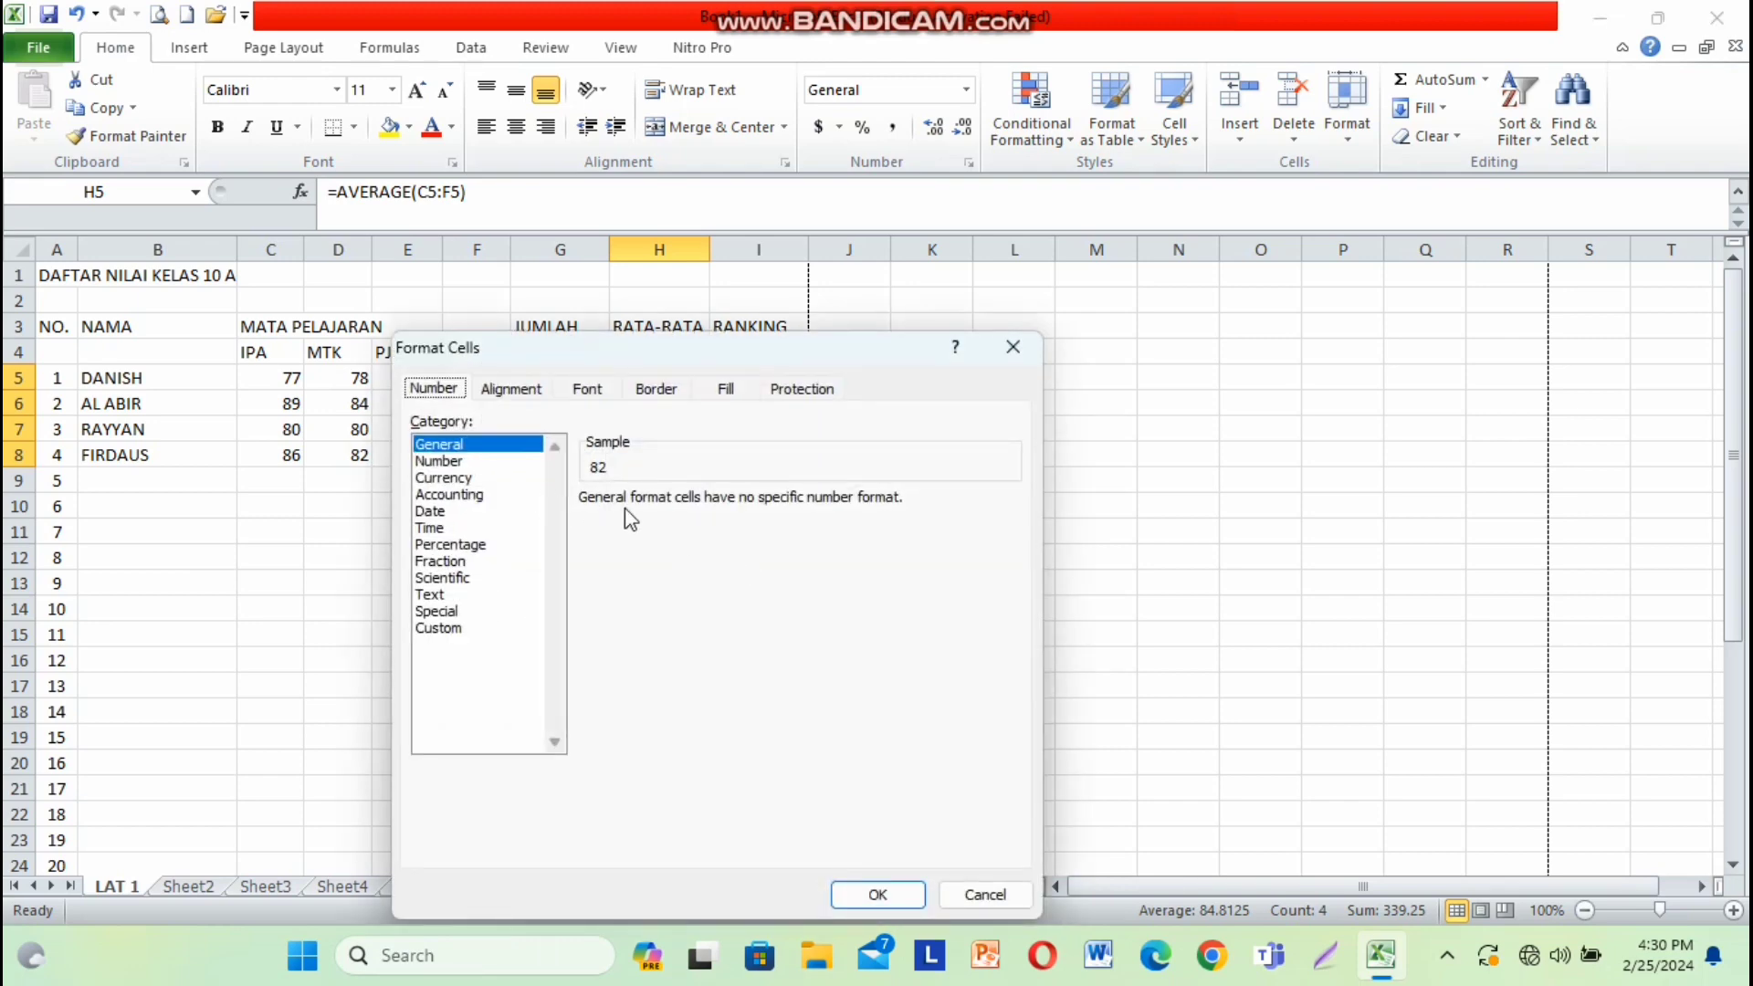
pyautogui.click(457, 463)
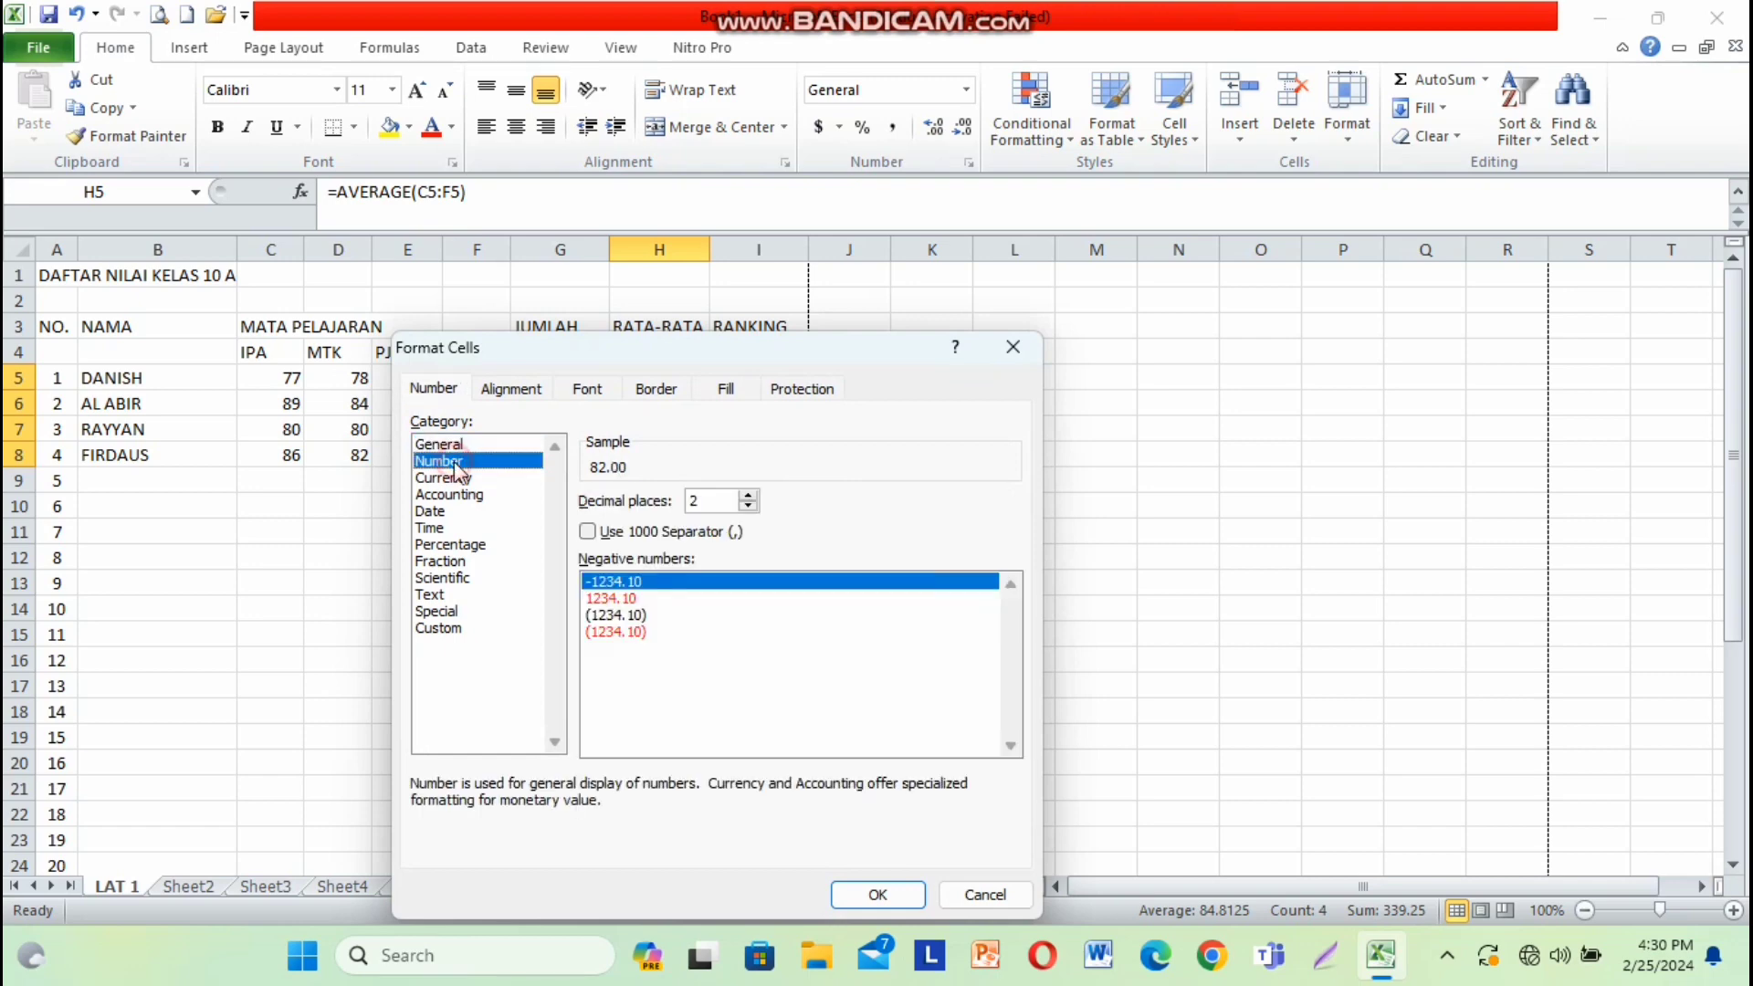
pyautogui.click(701, 505)
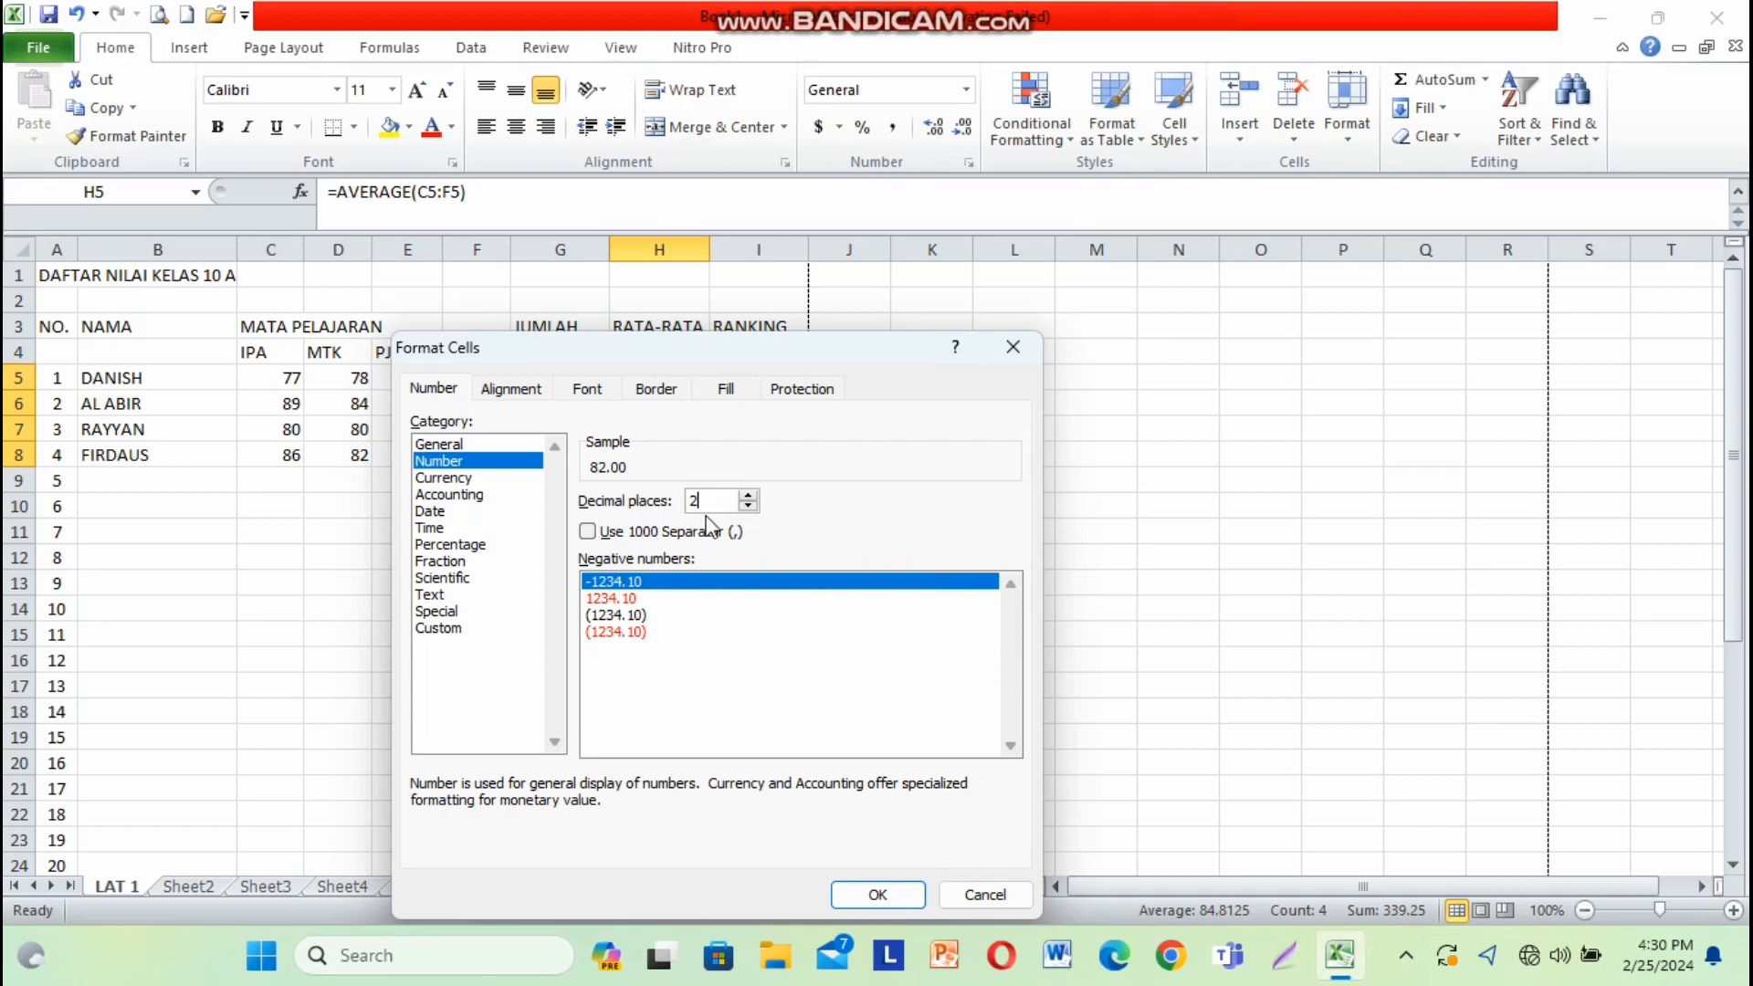
pyautogui.press('BackSpace')
pyautogui.write('0')
pyautogui.click(867, 897)
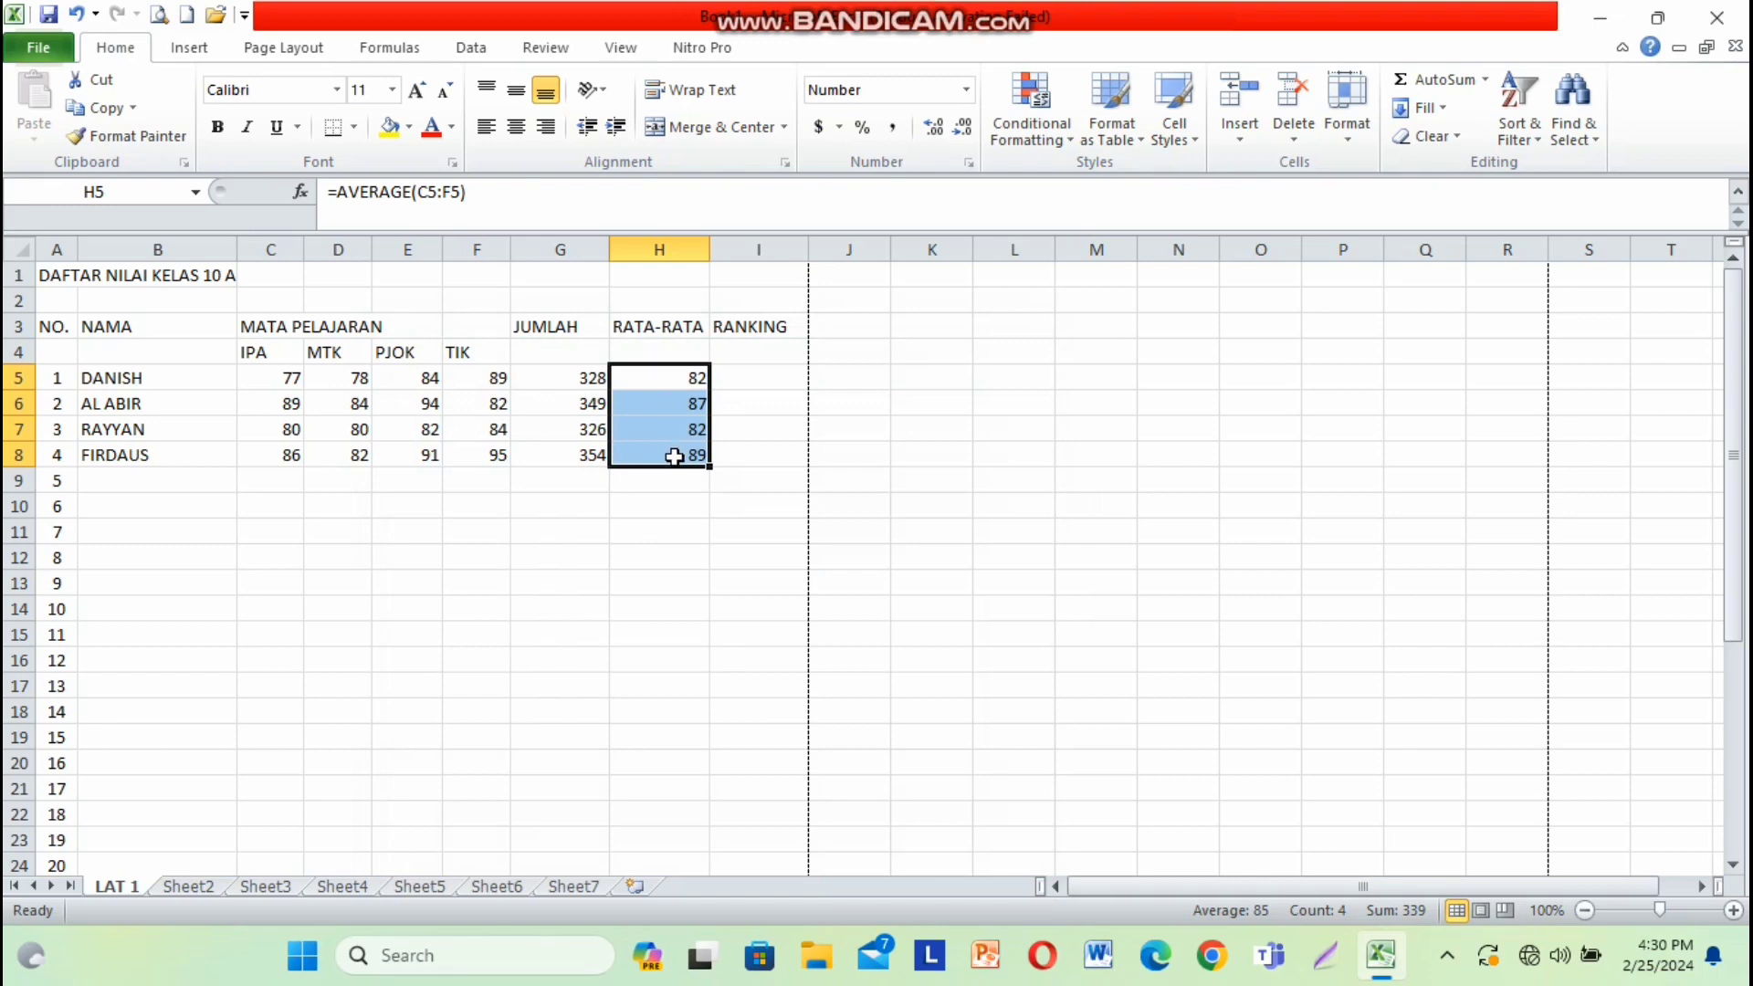
# - Rank the students under RANKING in I5 to I8 with a RANK formula comparing each total, starting at G5, against the range G5:G8
pyautogui.click(740, 377)
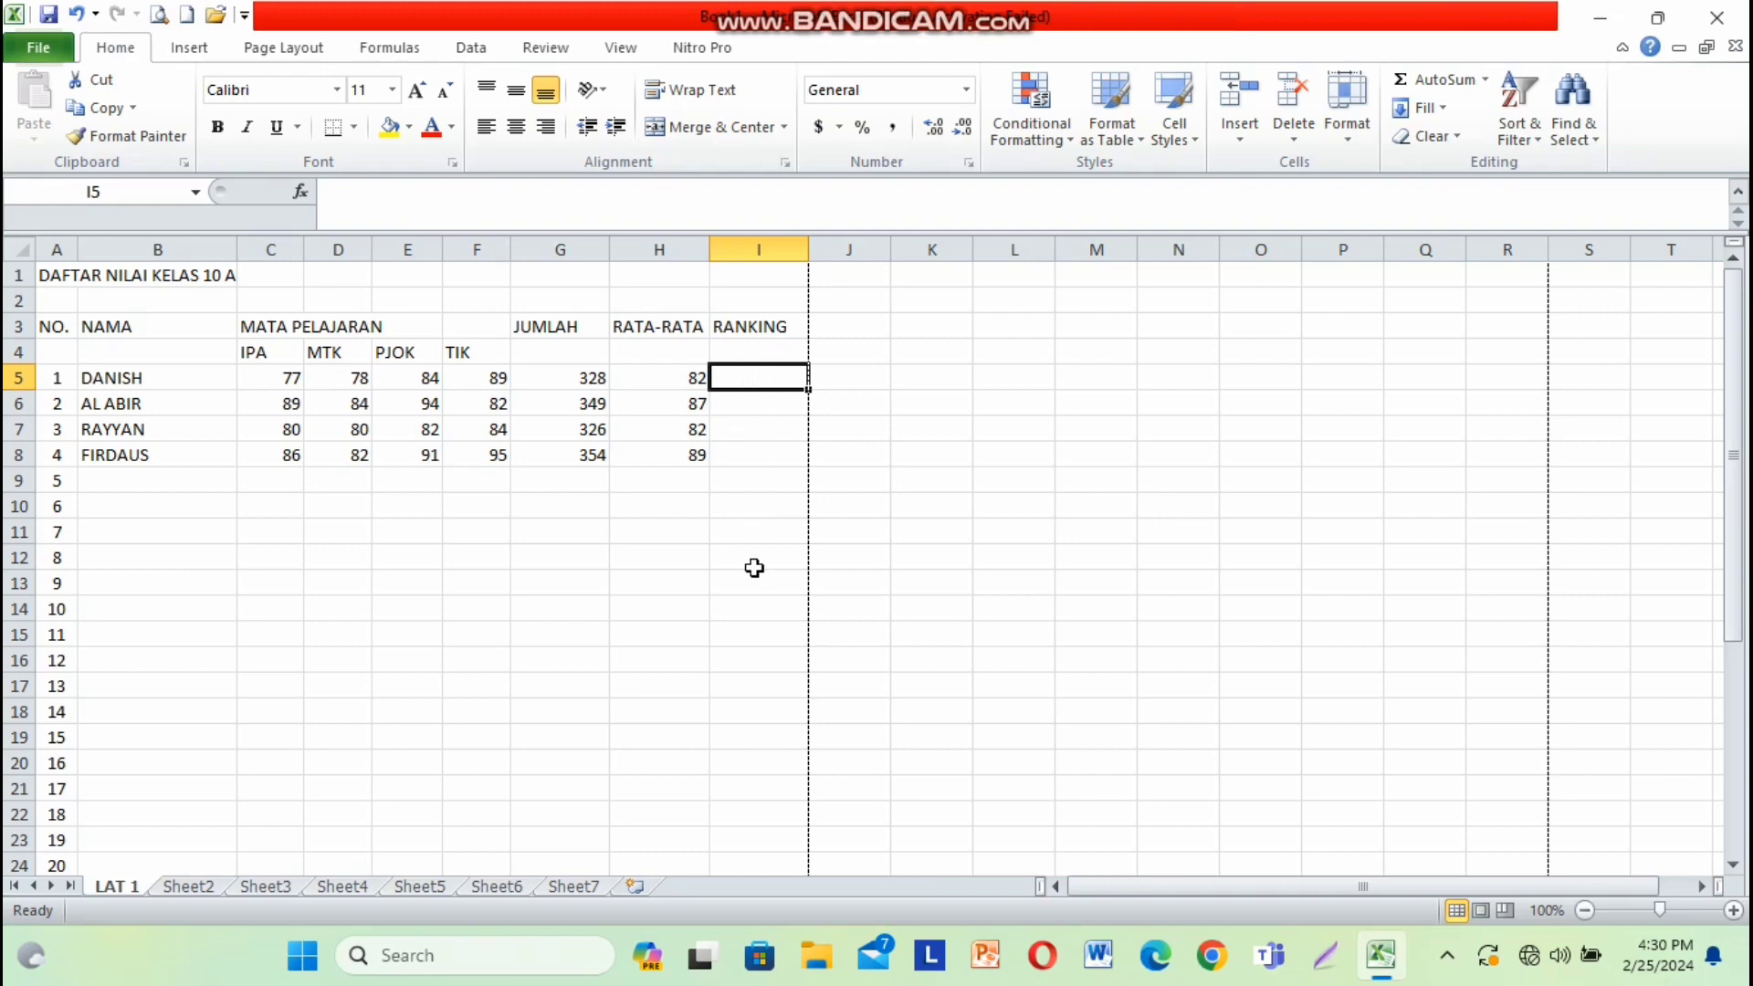
pyautogui.write('=R')
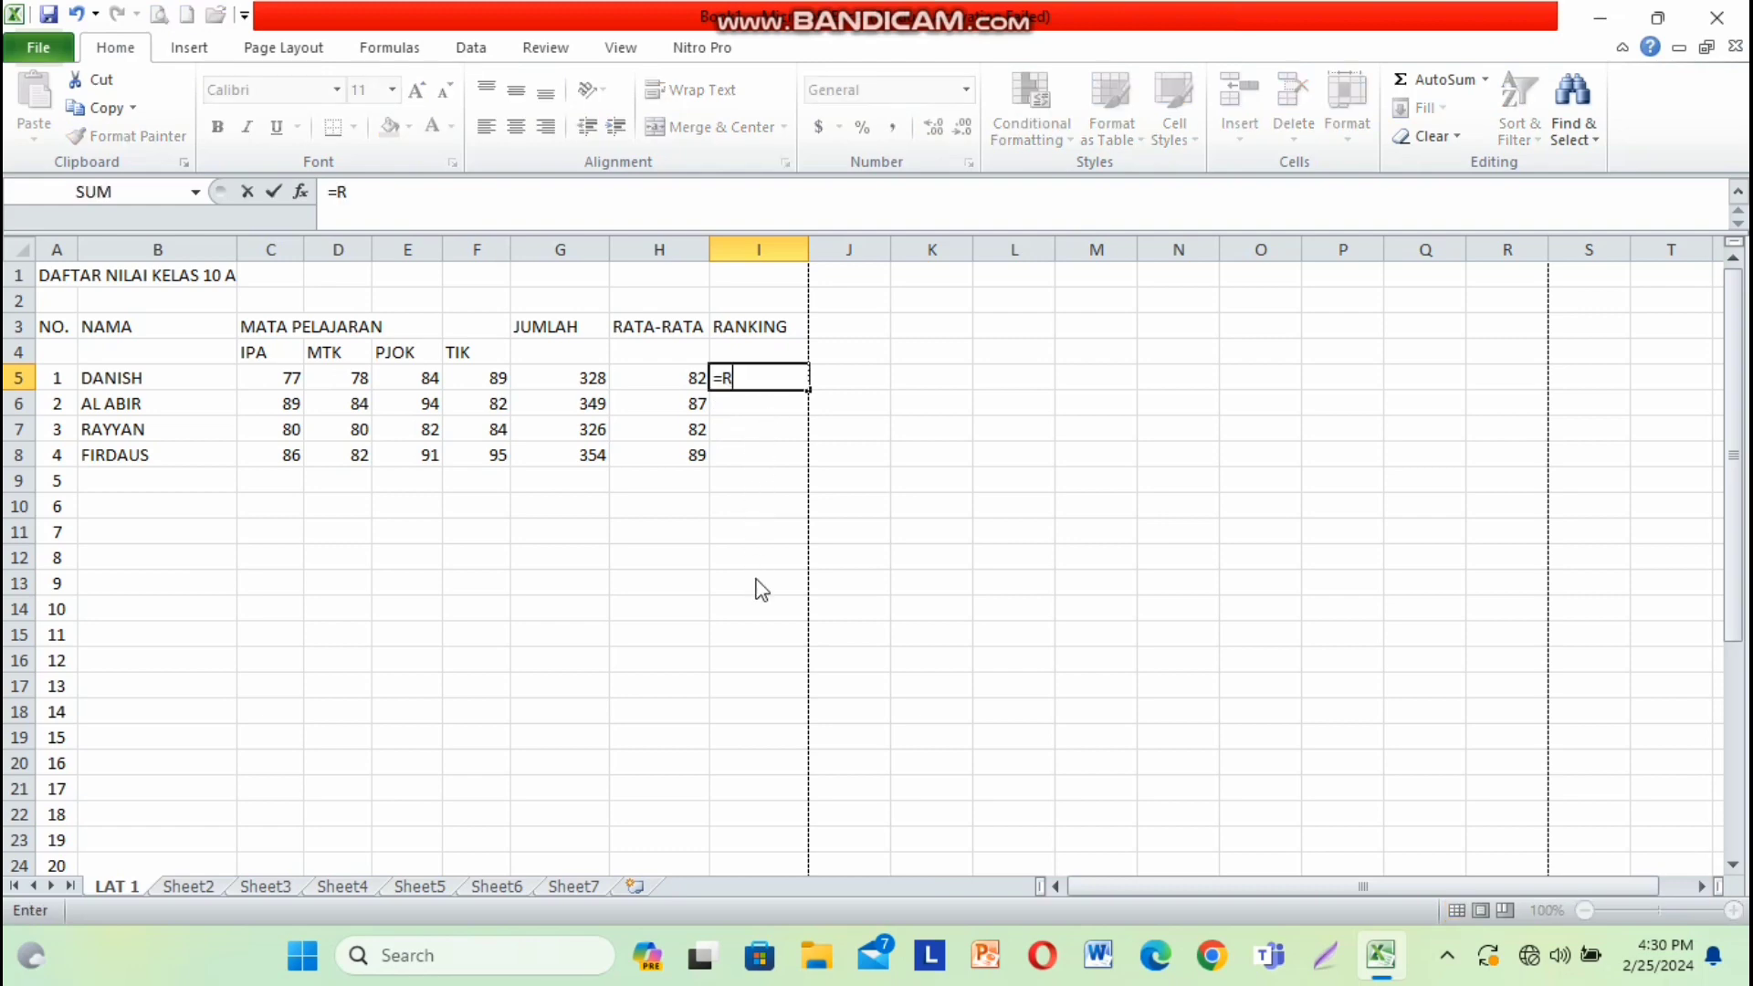
pyautogui.write('ANK(')
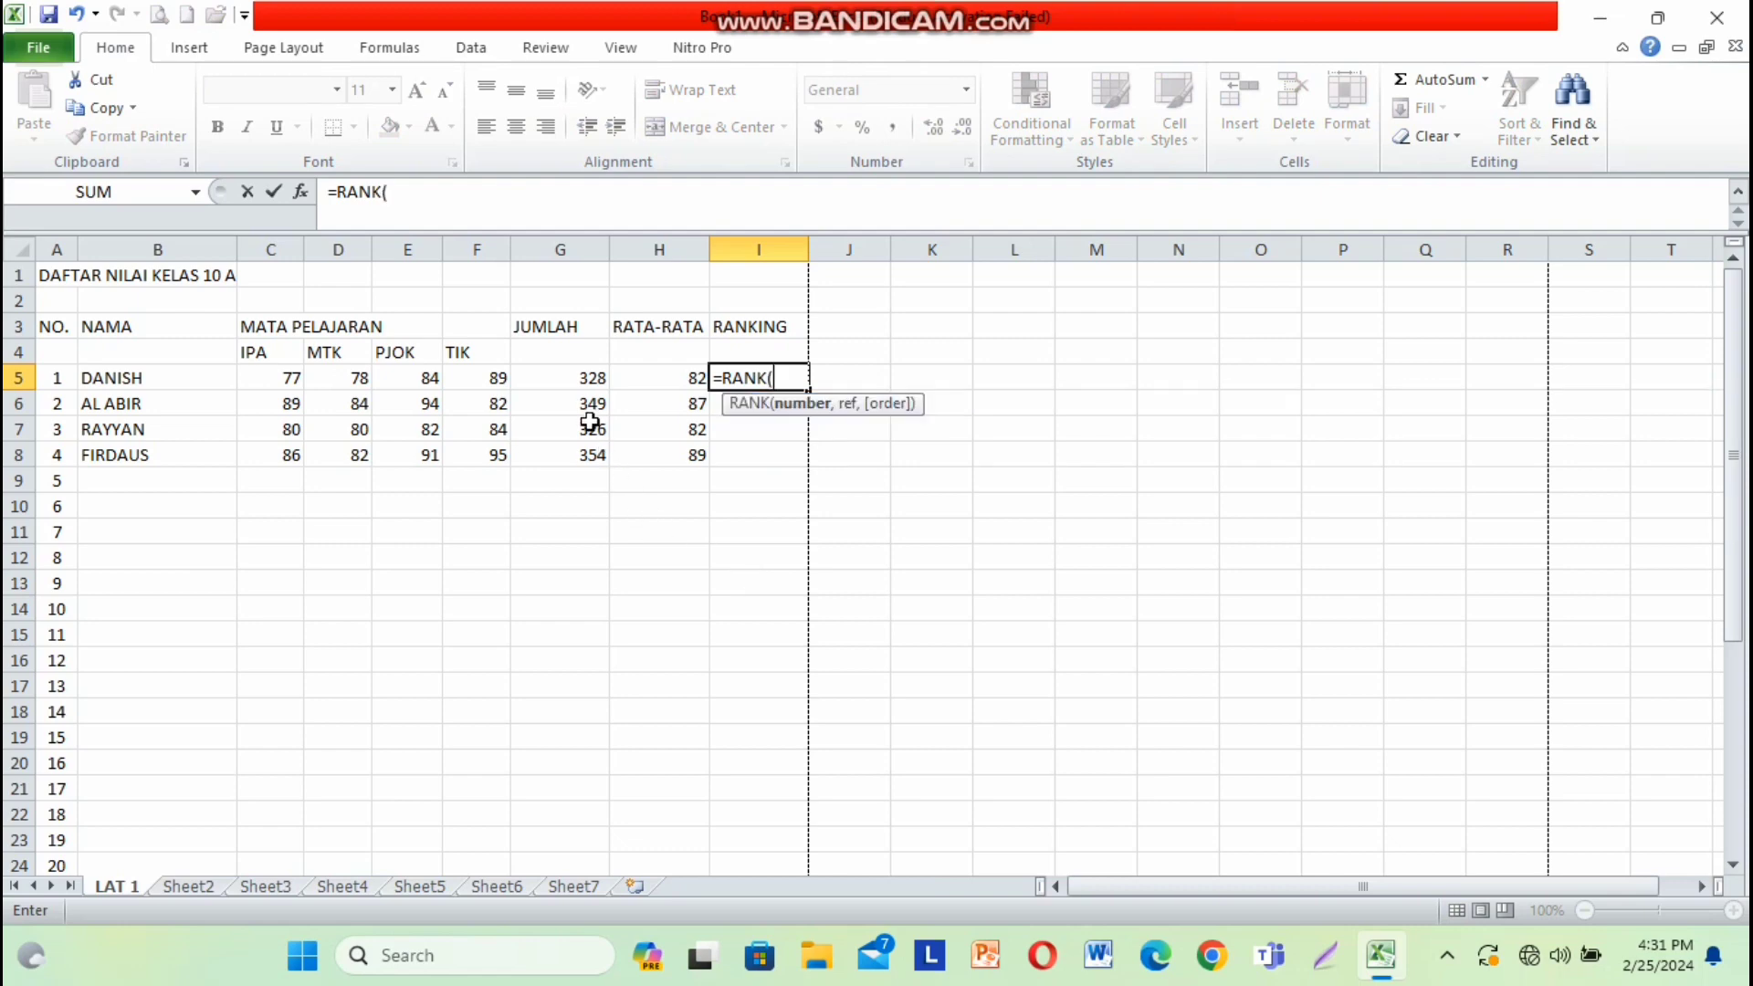
pyautogui.click(556, 372)
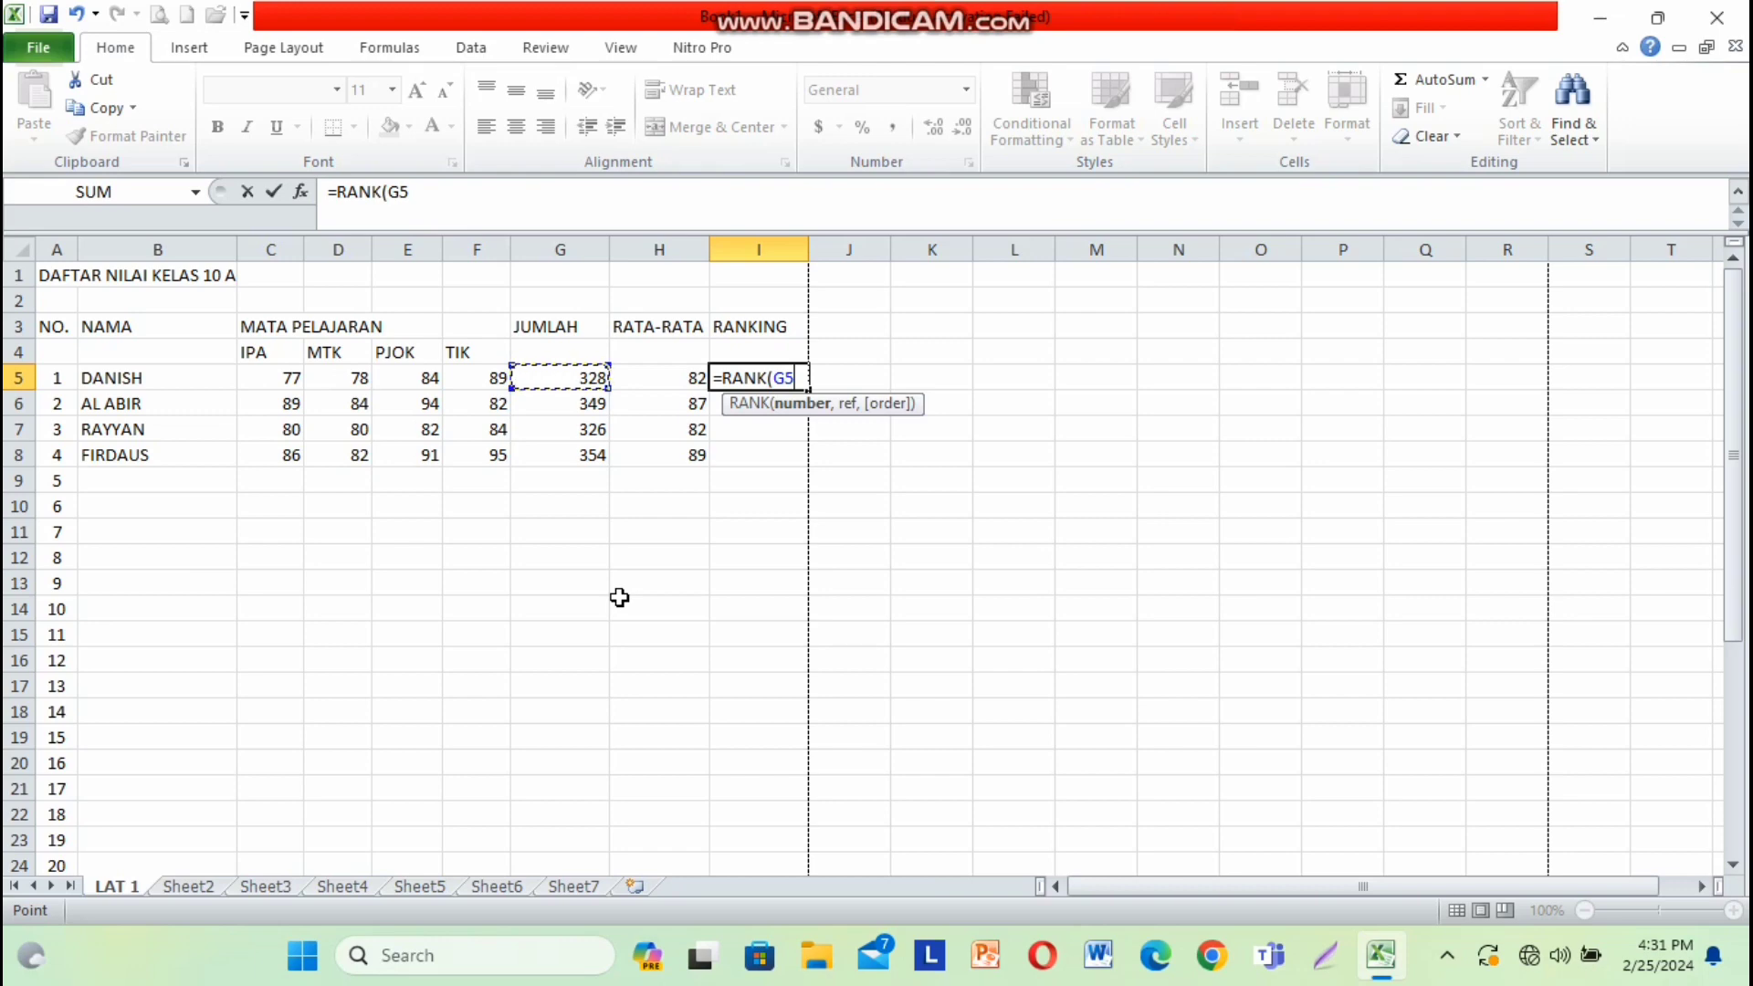
pyautogui.write(',')
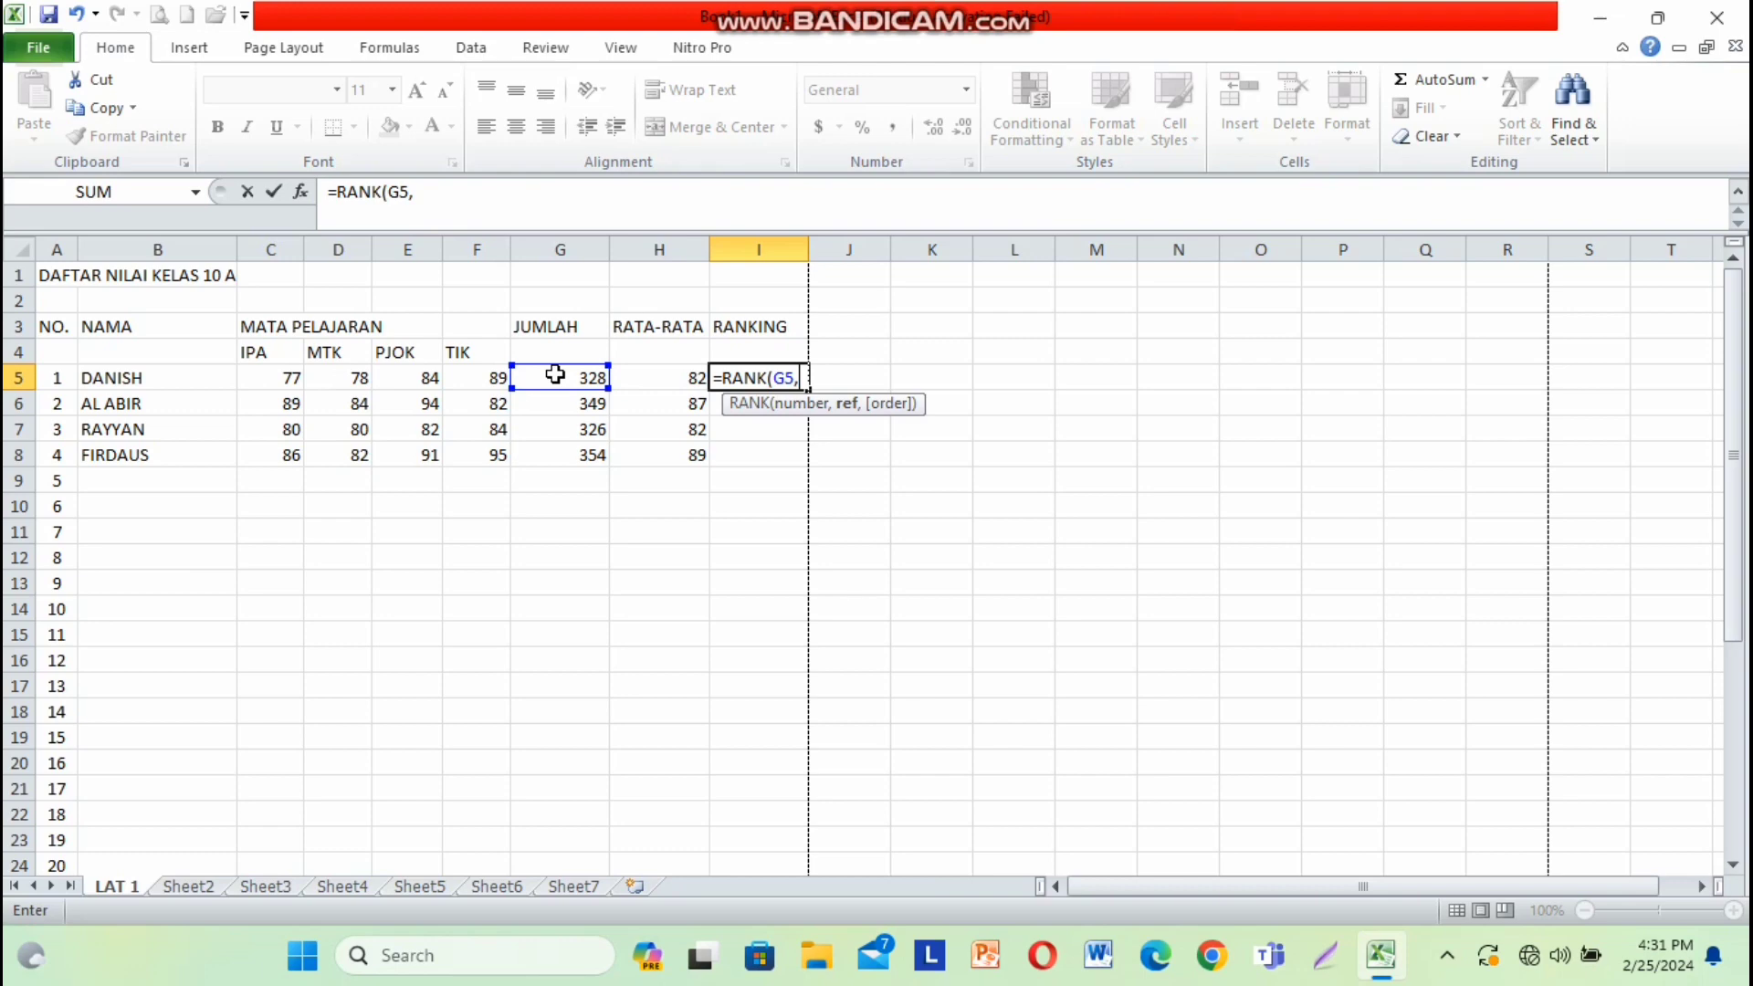
pyautogui.moveTo(555, 375); pyautogui.dragTo(555, 454)
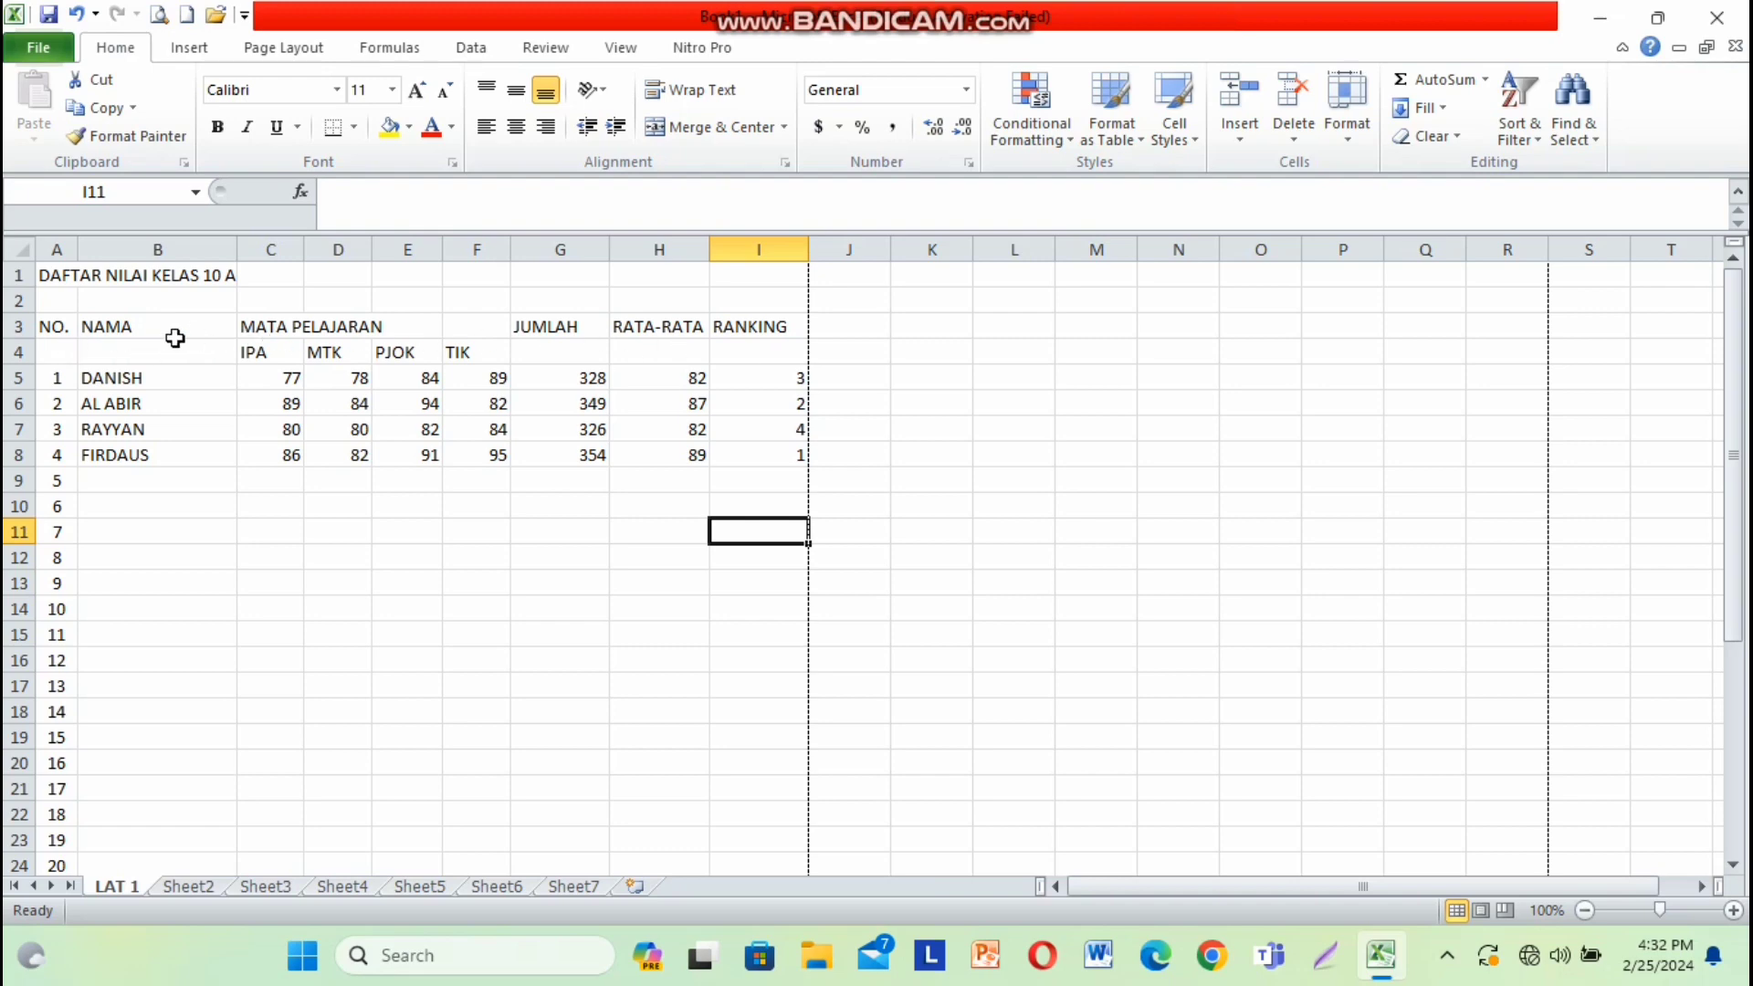
# - Merge and center the headers NO. across A3:A4, NAMA across B3:B4 and MATA PELAJARAN across C3:F3
pyautogui.moveTo(53, 327); pyautogui.dragTo(55, 351)
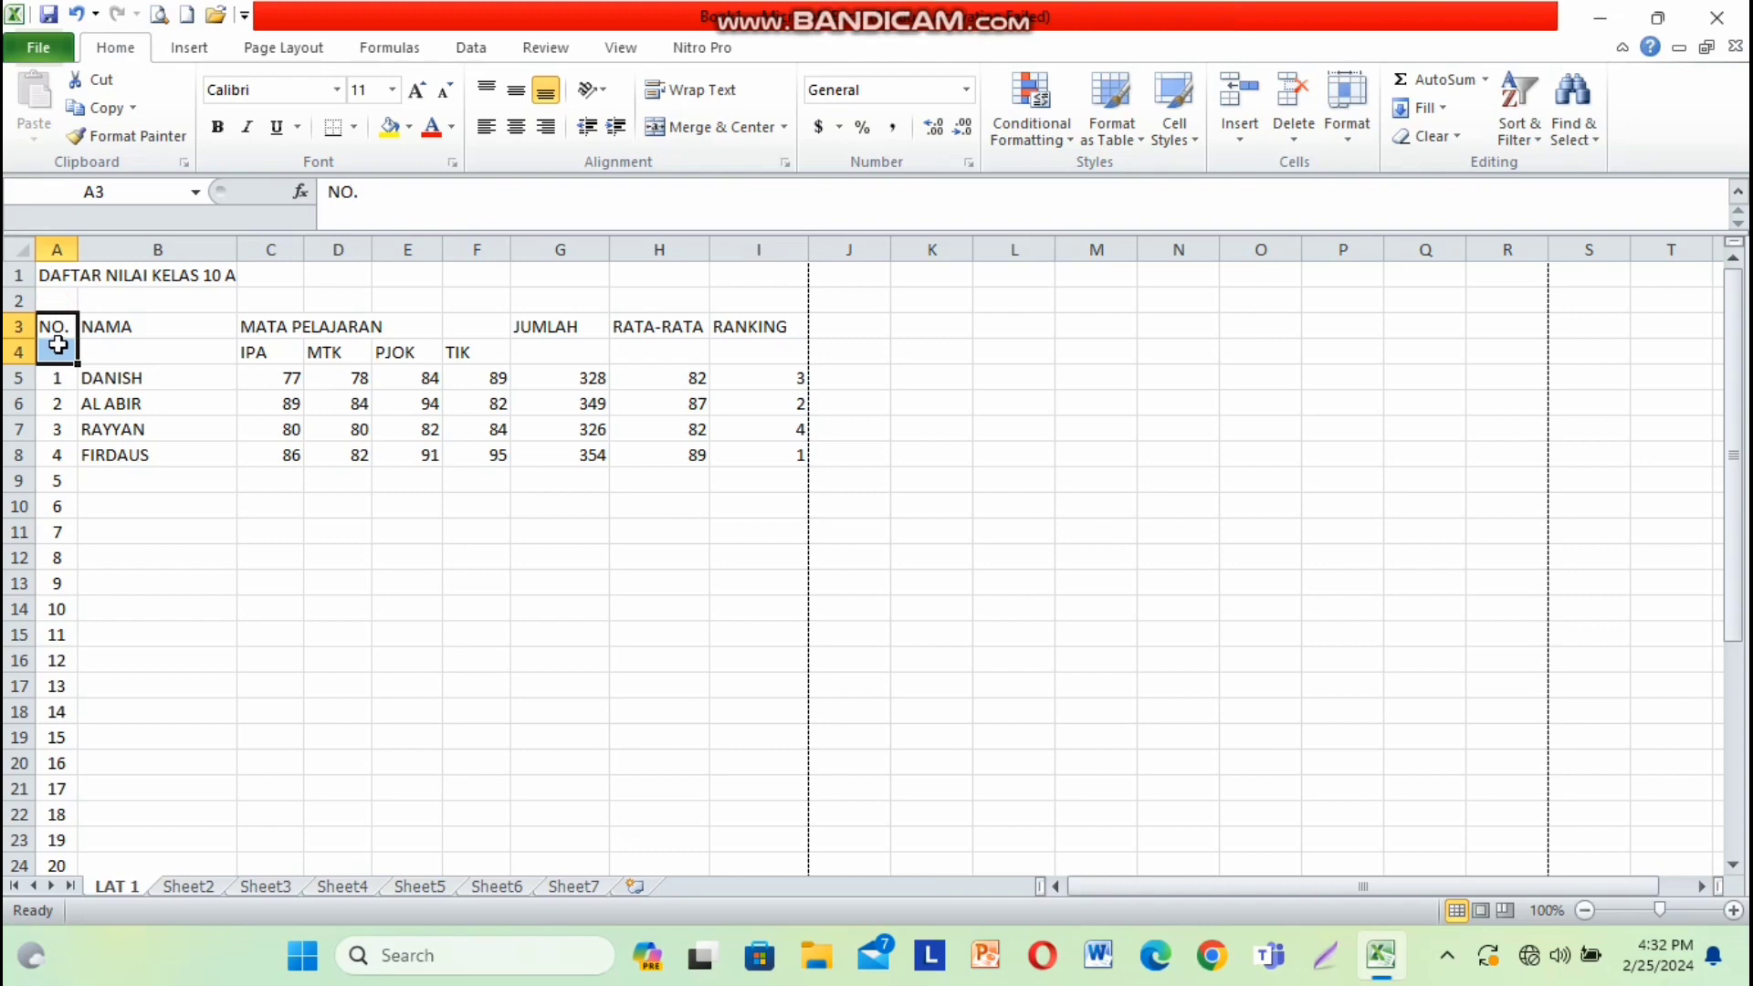
pyautogui.click(699, 130)
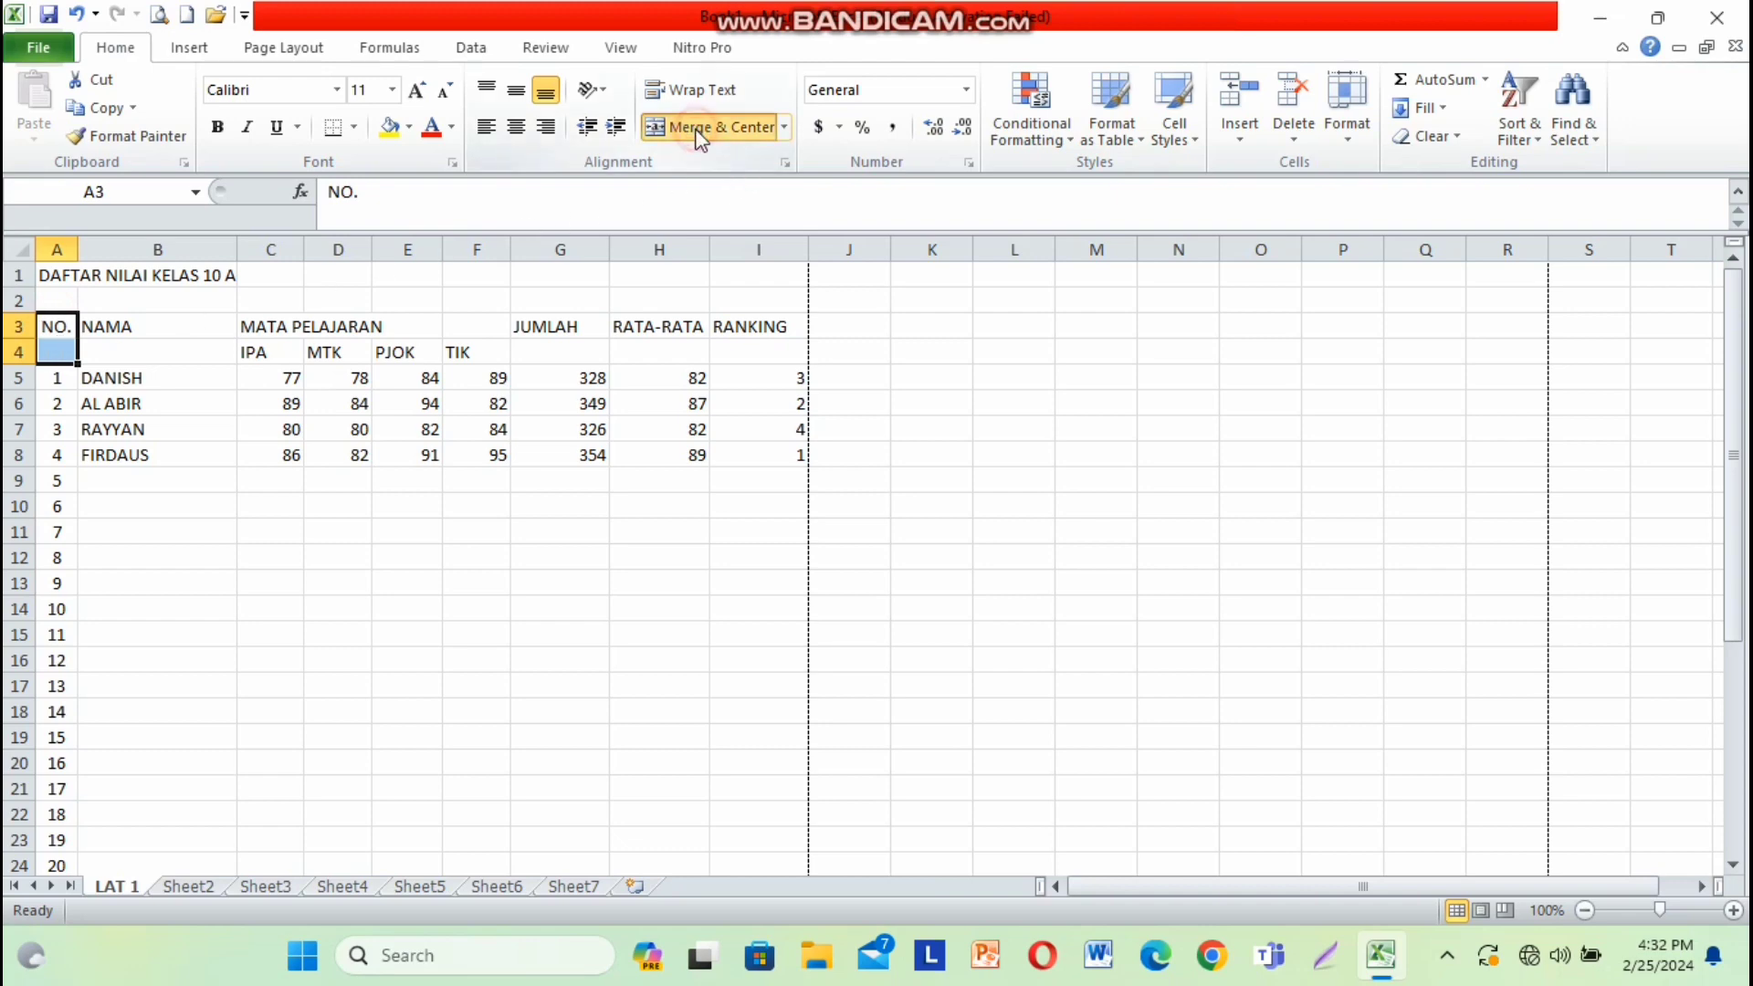
pyautogui.moveTo(135, 325); pyautogui.dragTo(141, 350)
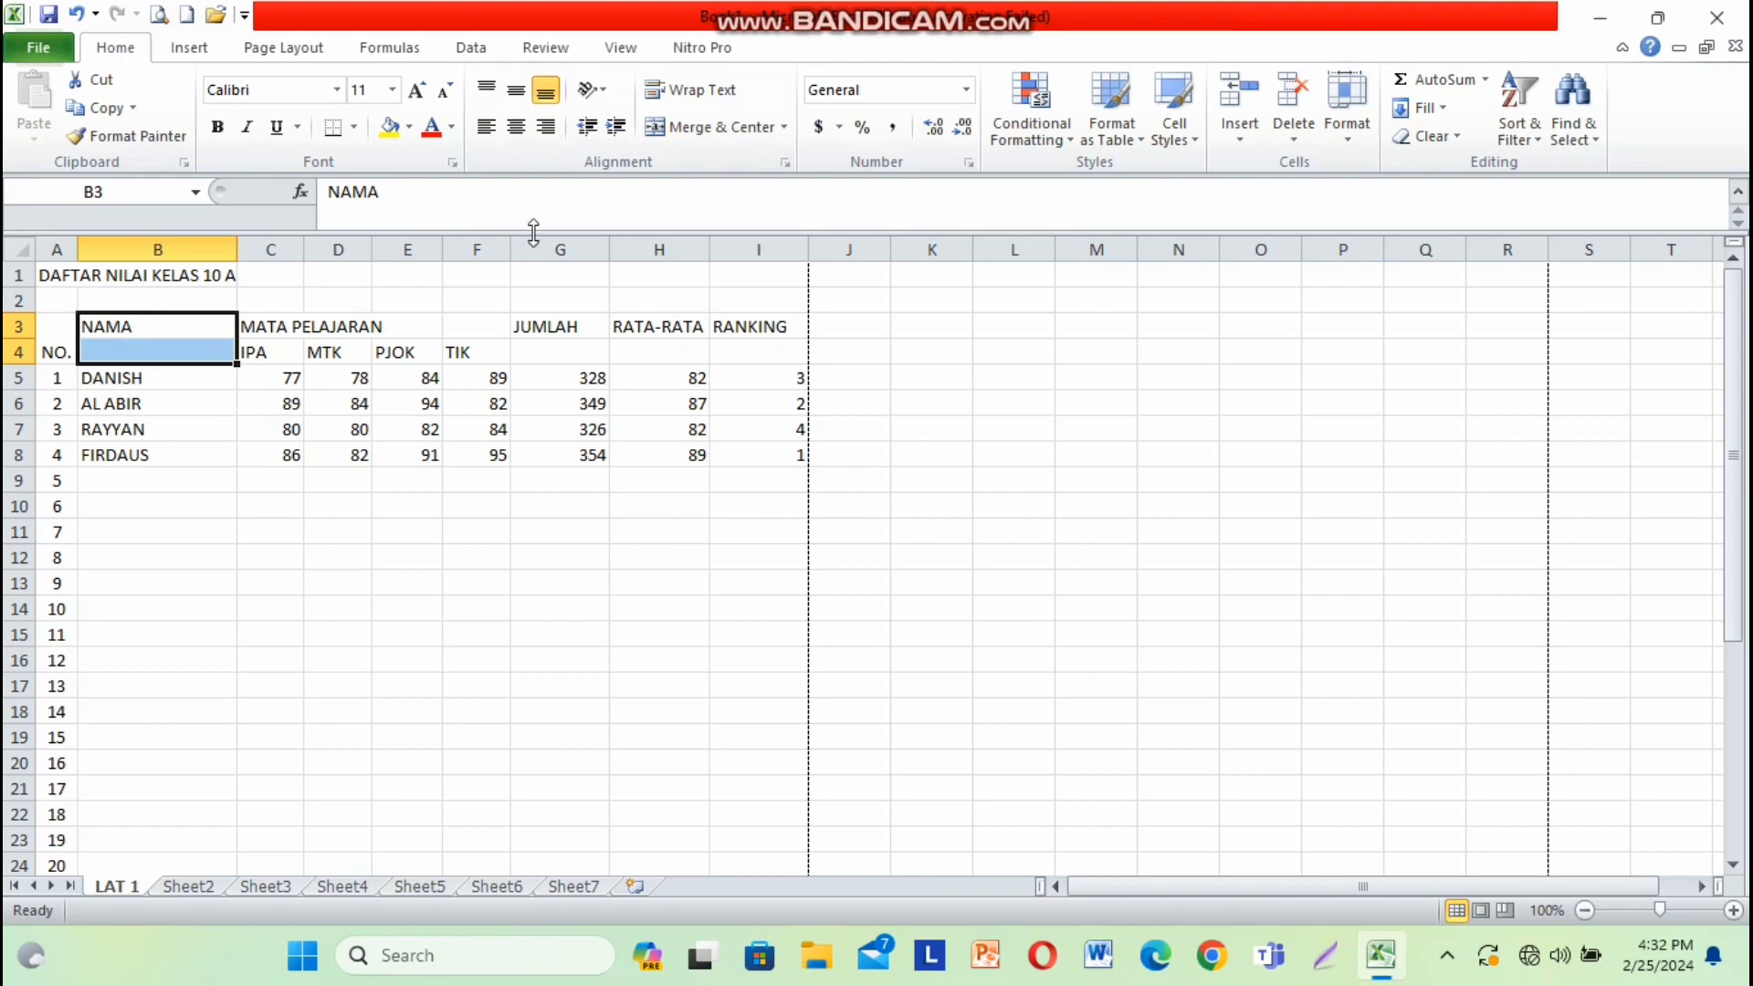
pyautogui.click(723, 133)
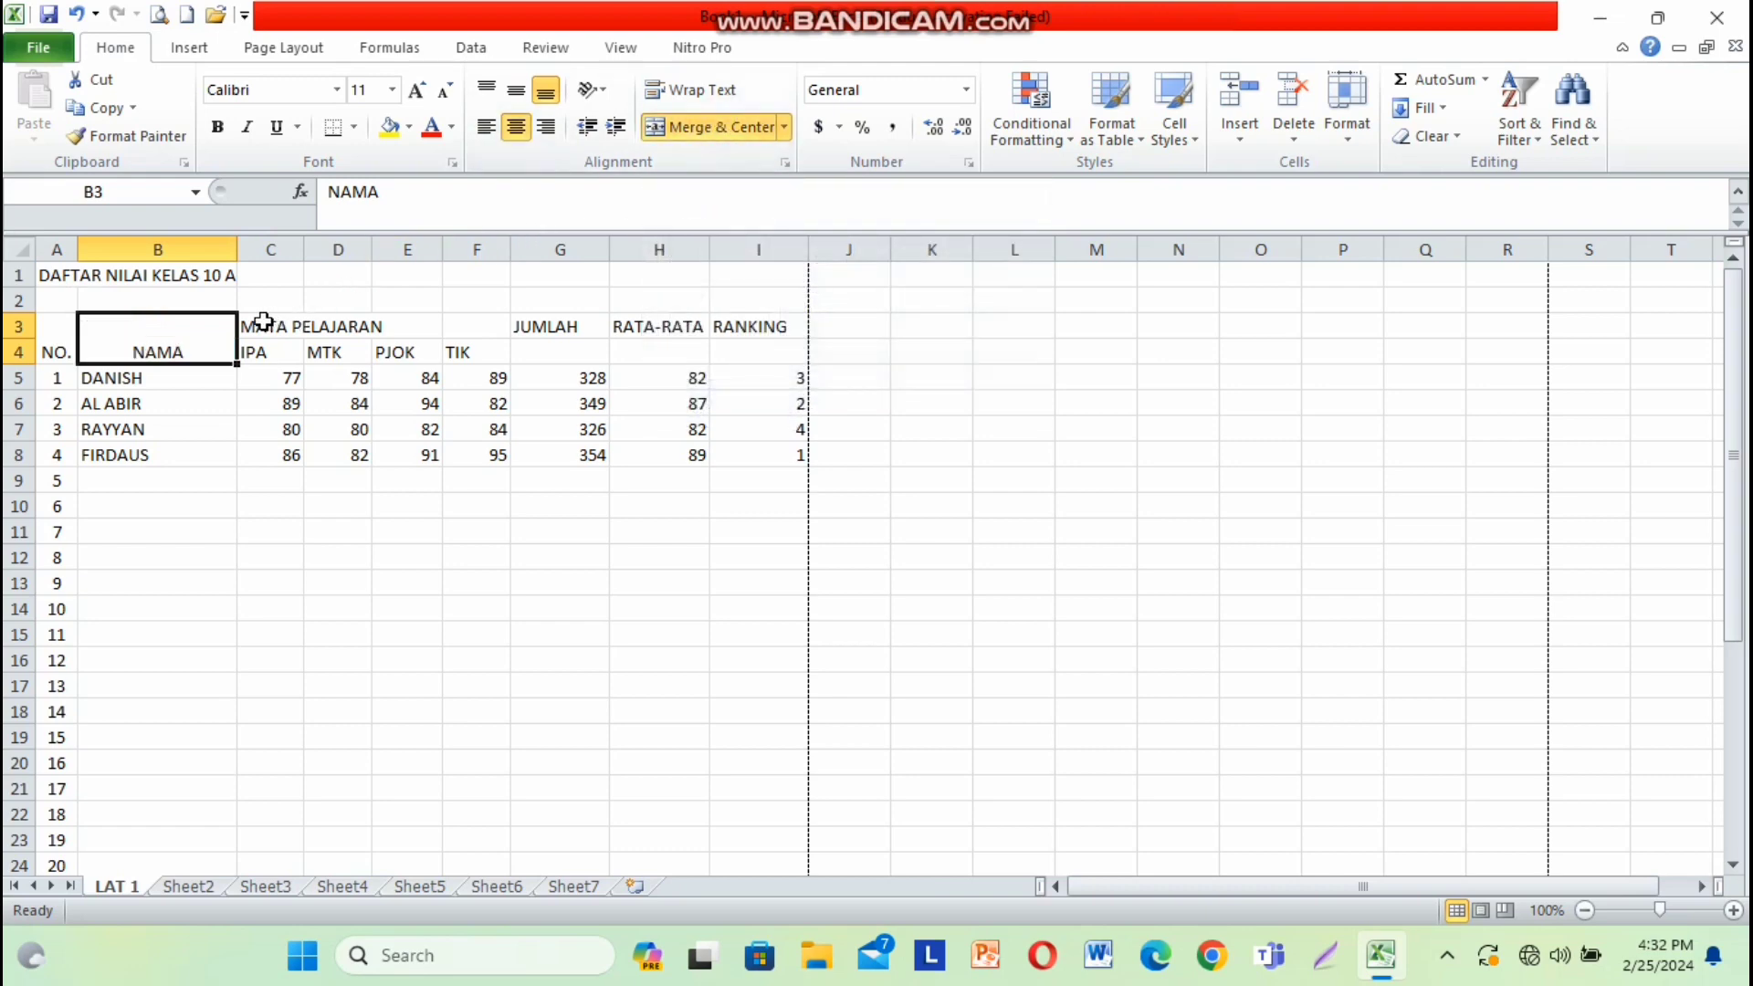
pyautogui.moveTo(262, 325); pyautogui.dragTo(469, 325)
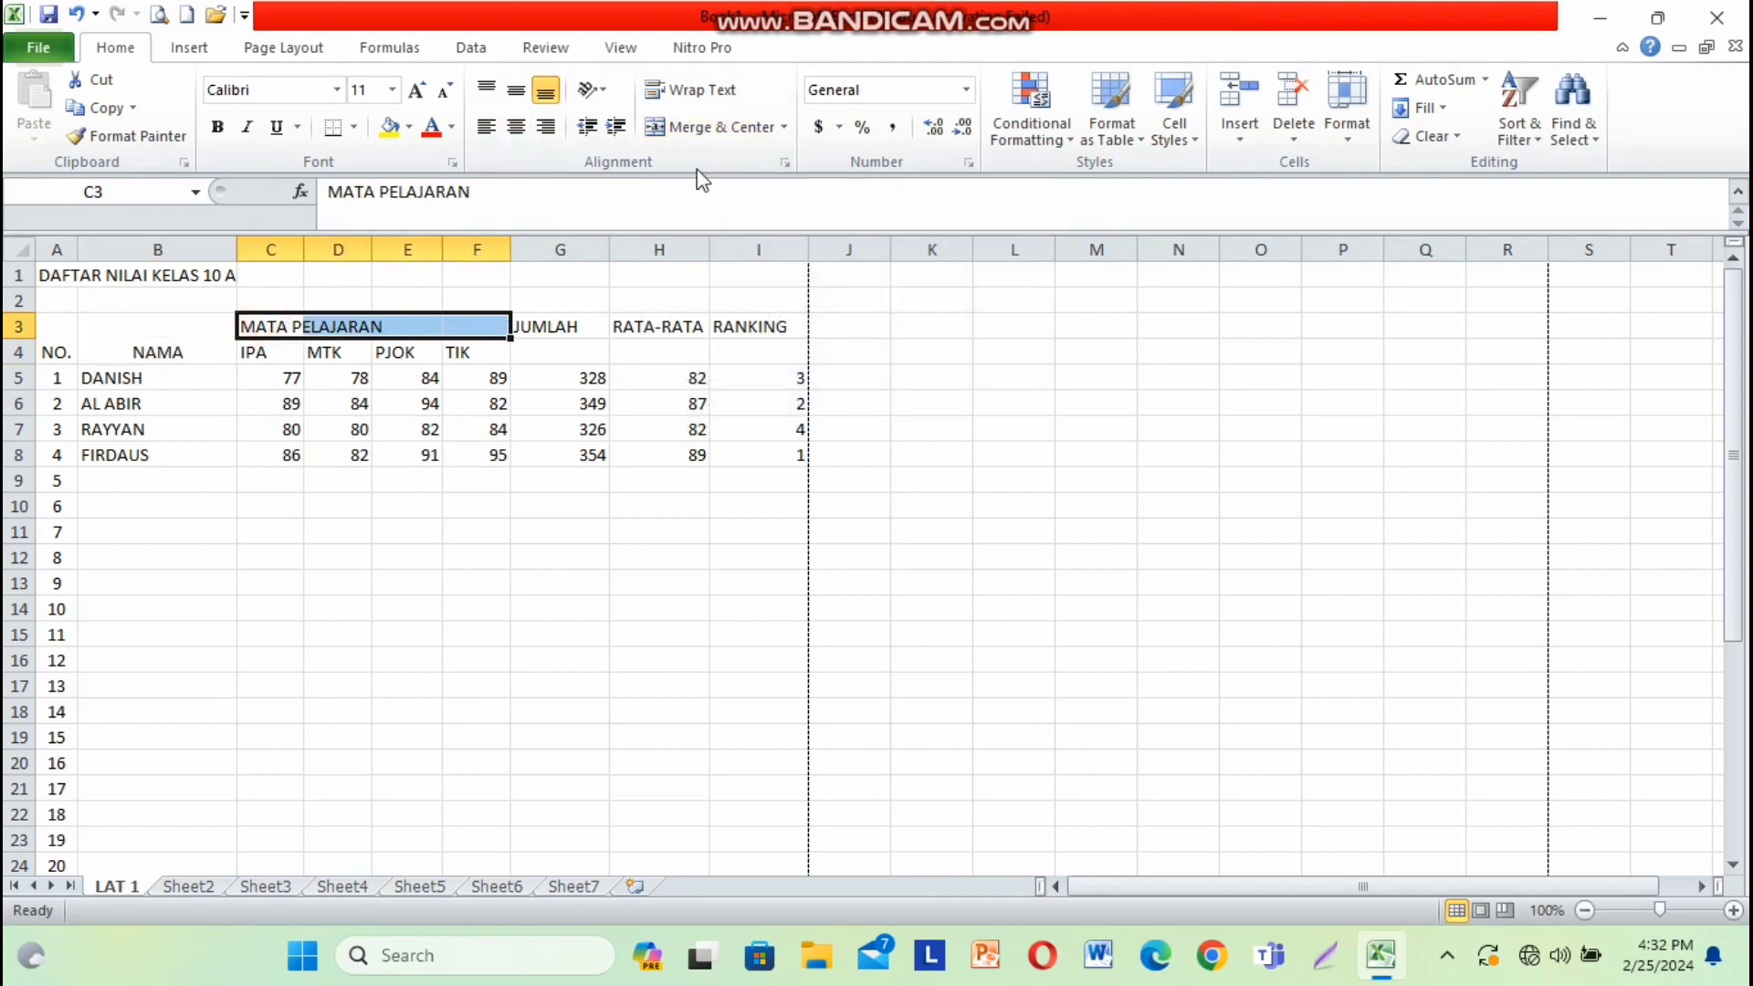
pyautogui.click(709, 128)
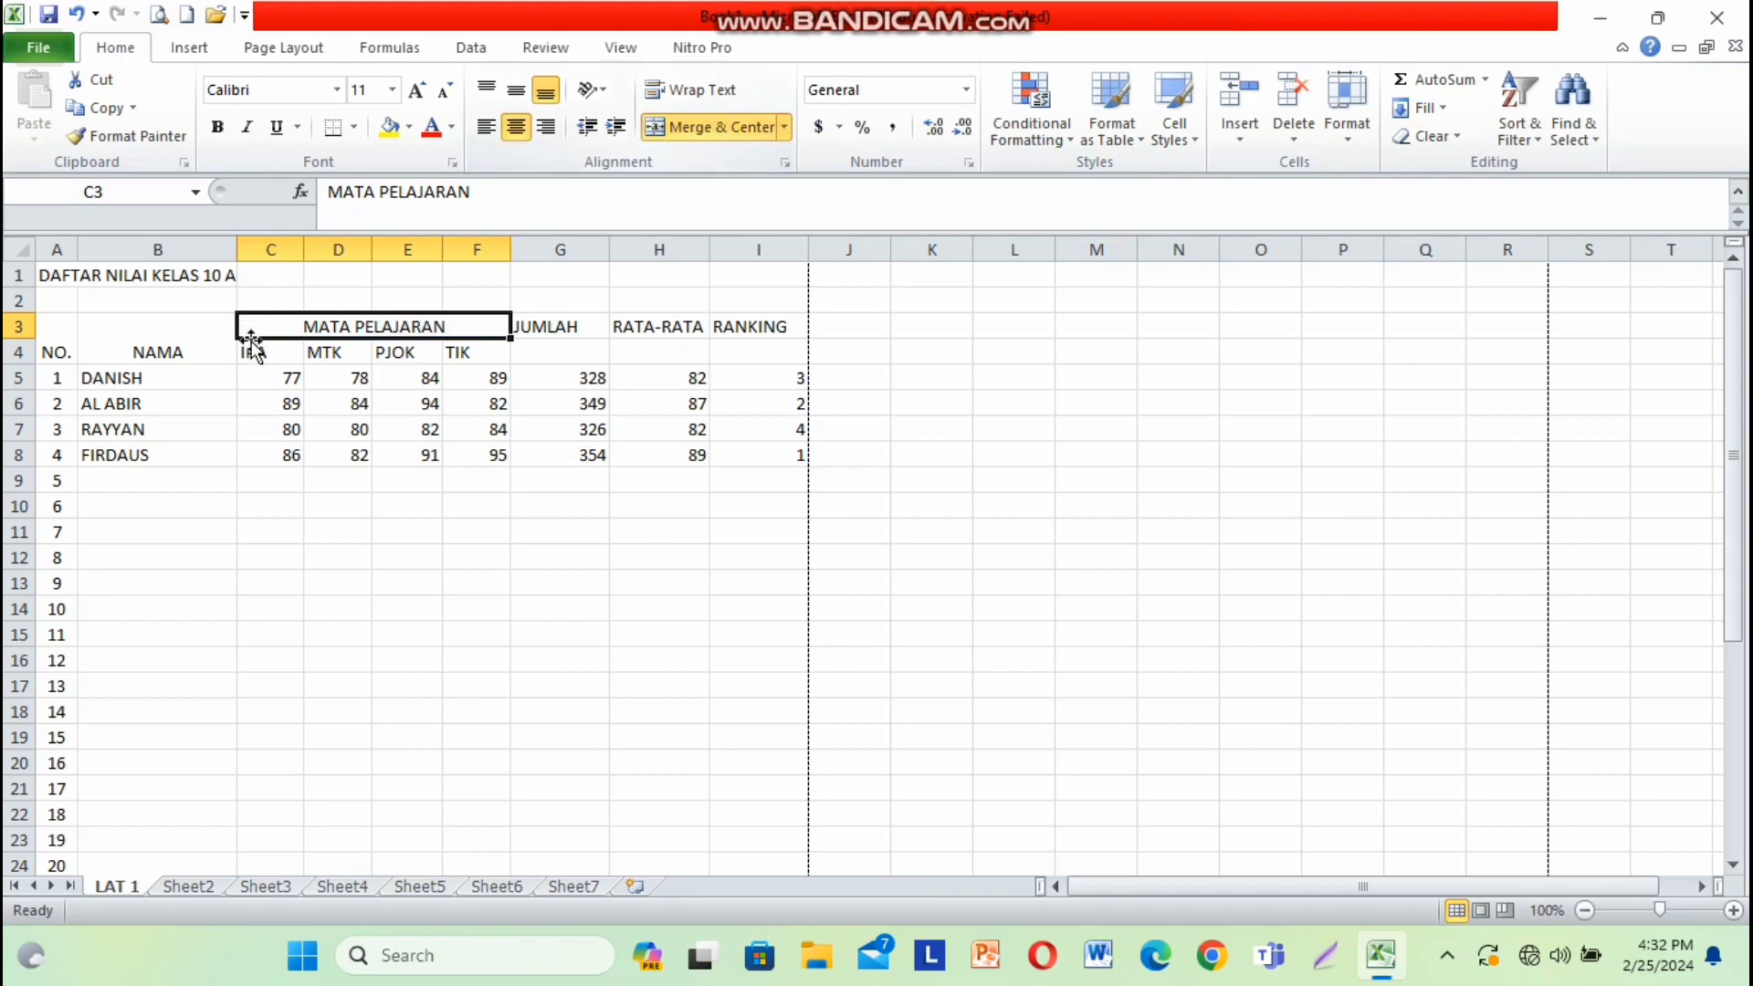
# - Merge and center the JUMLAH, RATA-RATA and RANKING headers, each over rows 3 and 4 of its own column
pyautogui.moveTo(548, 327); pyautogui.dragTo(549, 349)
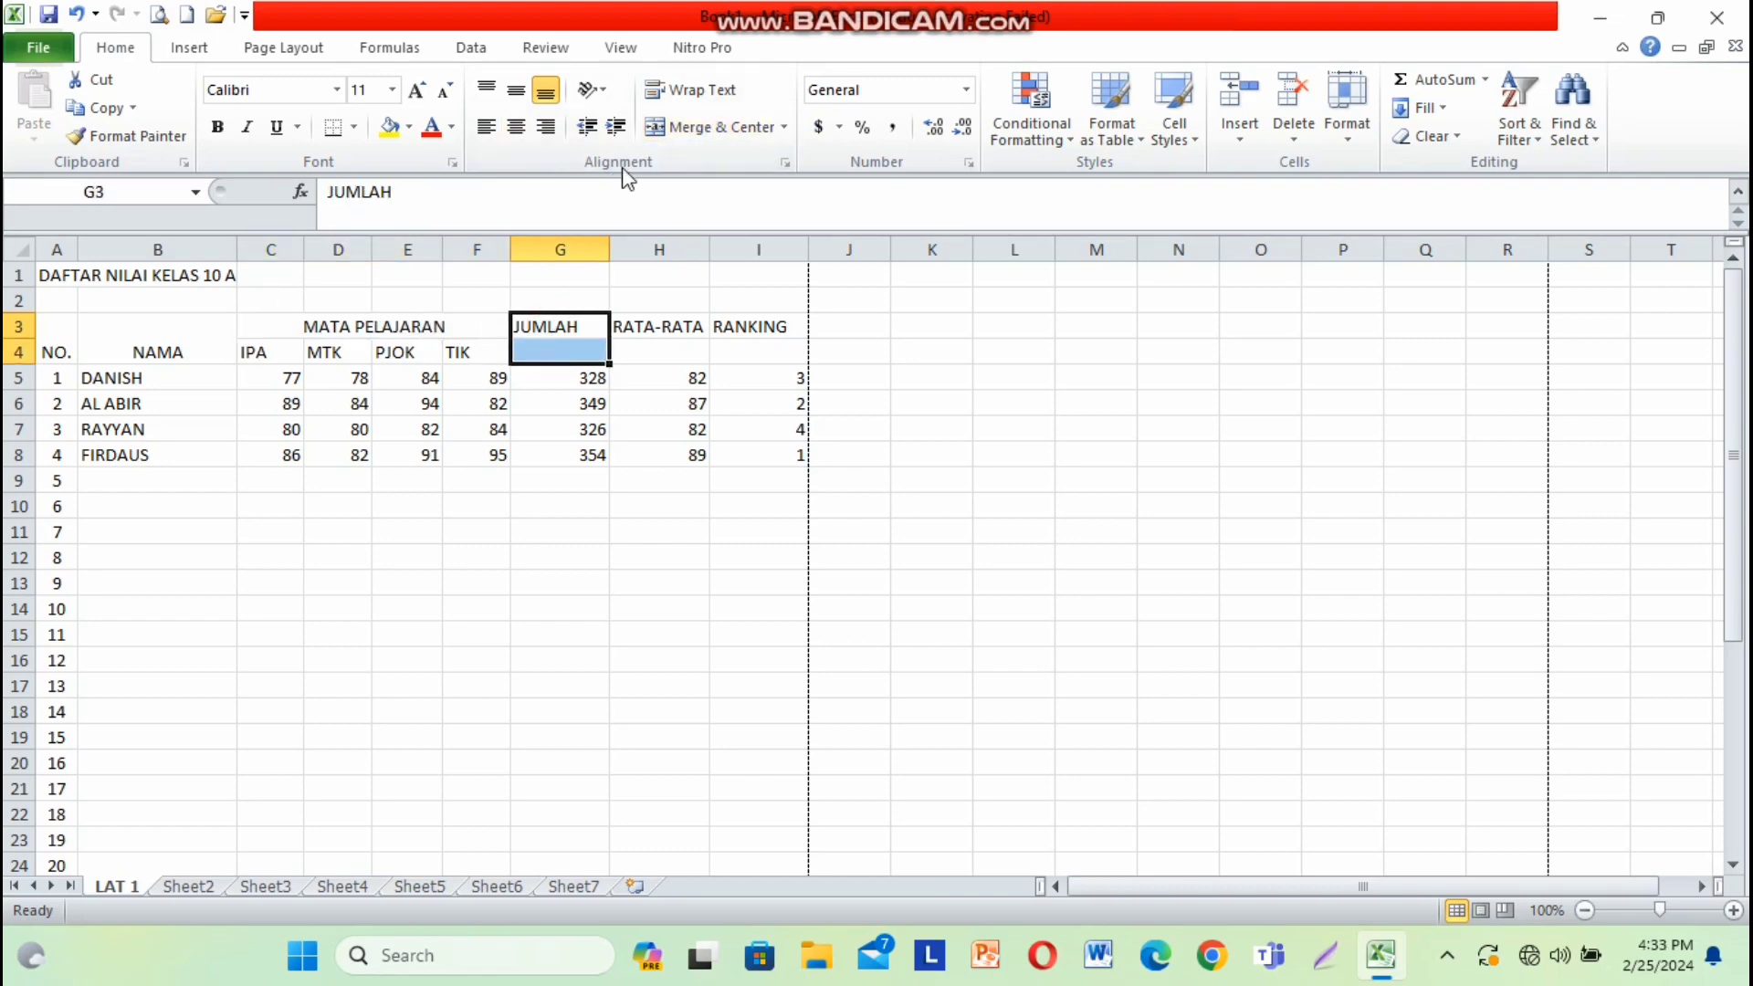
pyautogui.click(704, 128)
pyautogui.moveTo(664, 320); pyautogui.dragTo(736, 354)
pyautogui.click(701, 130)
pyautogui.click(677, 125)
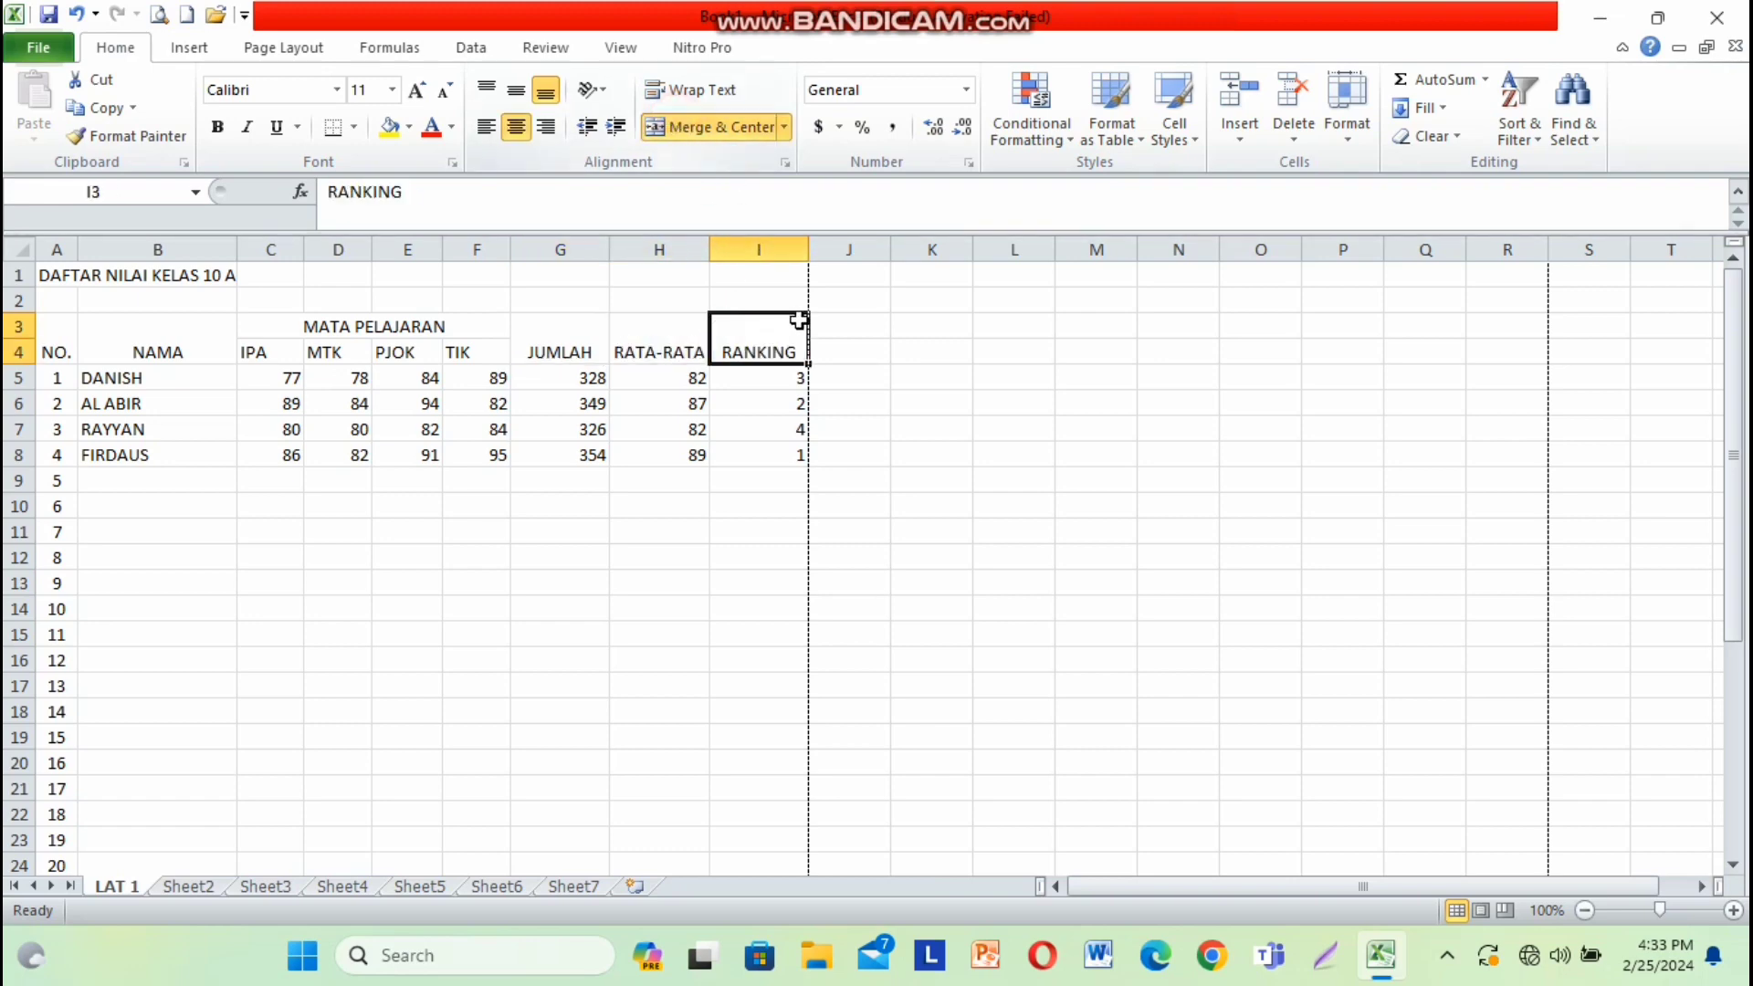
# - Middle-align the table header cells A3:I4 vertically
pyautogui.click(61, 340)
pyautogui.moveTo(62, 340); pyautogui.dragTo(786, 358)
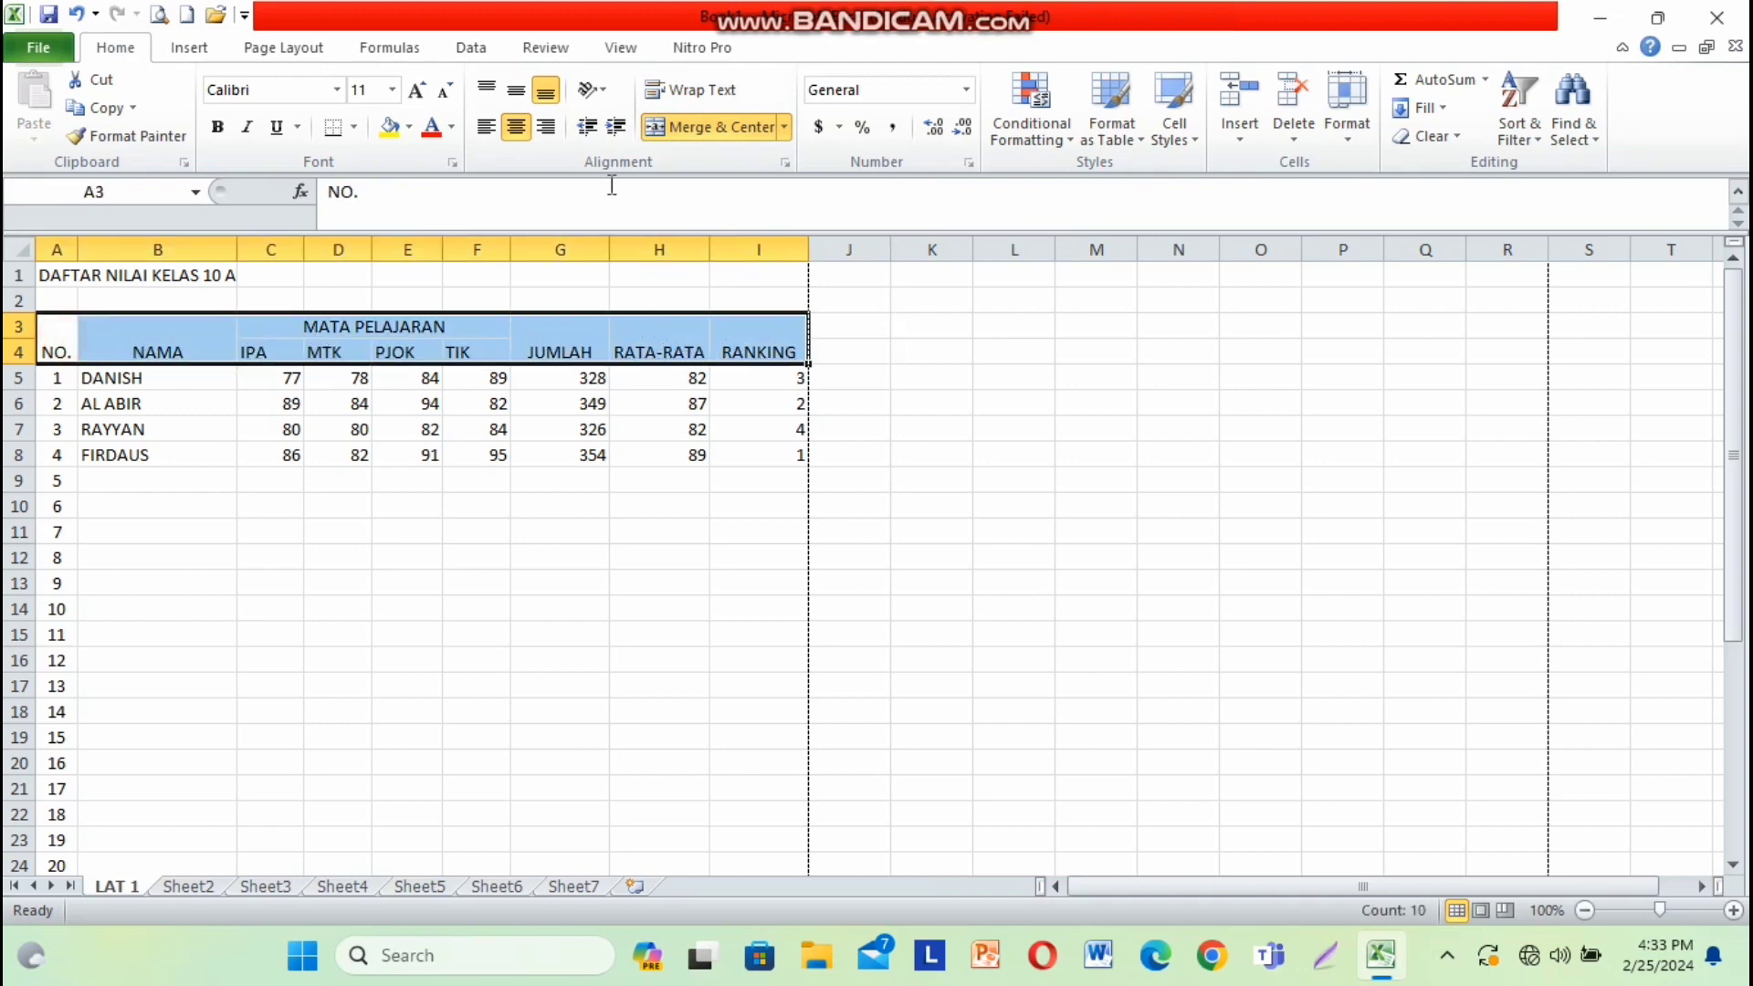
pyautogui.click(516, 91)
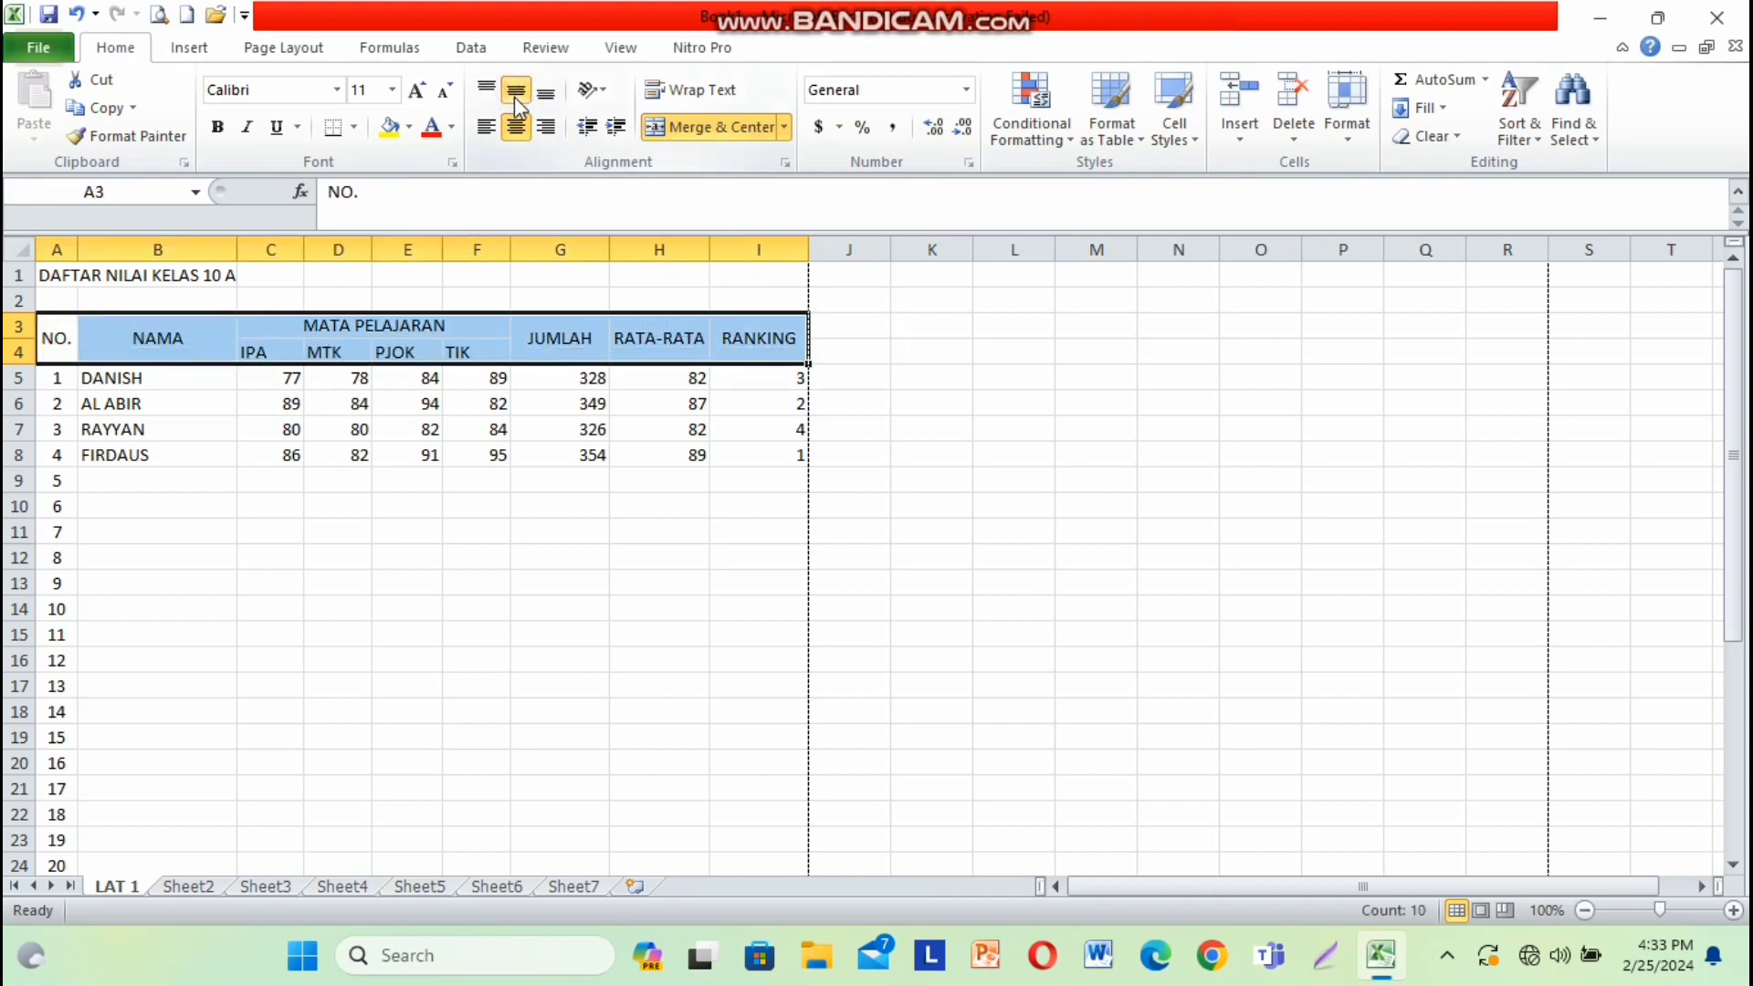
# - Center the table header cells A3:I4 horizontally and make their text bold
pyautogui.click(516, 131)
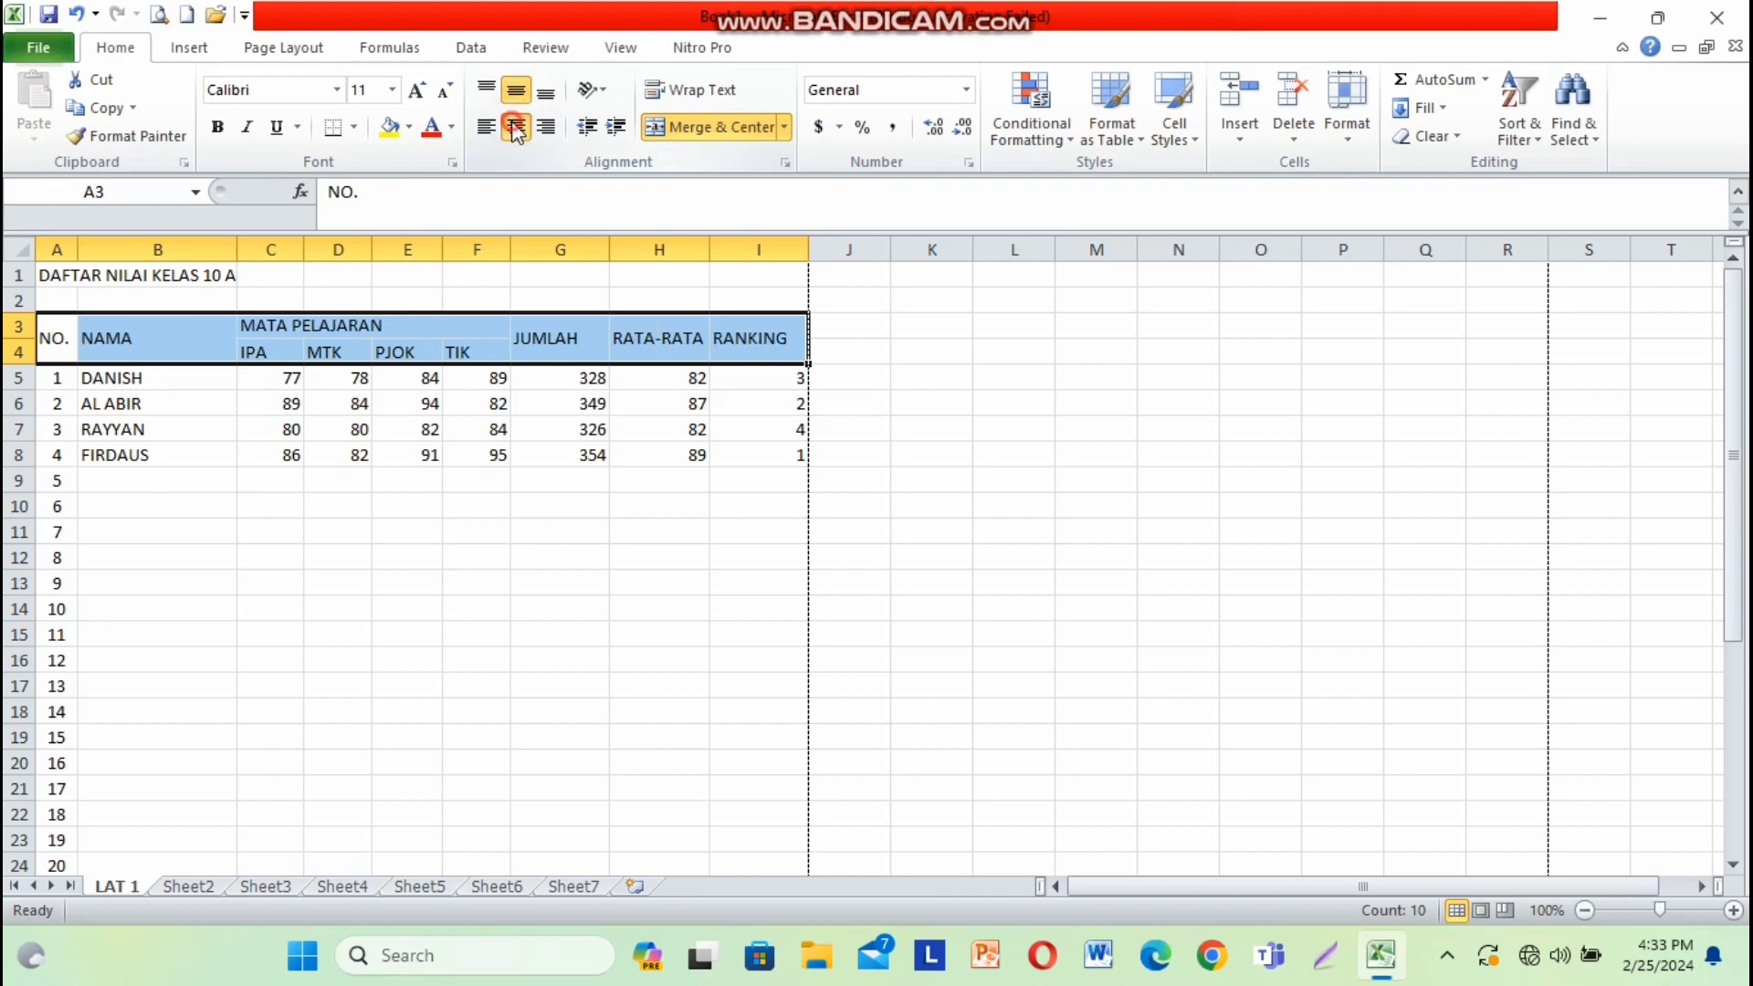
pyautogui.click(517, 130)
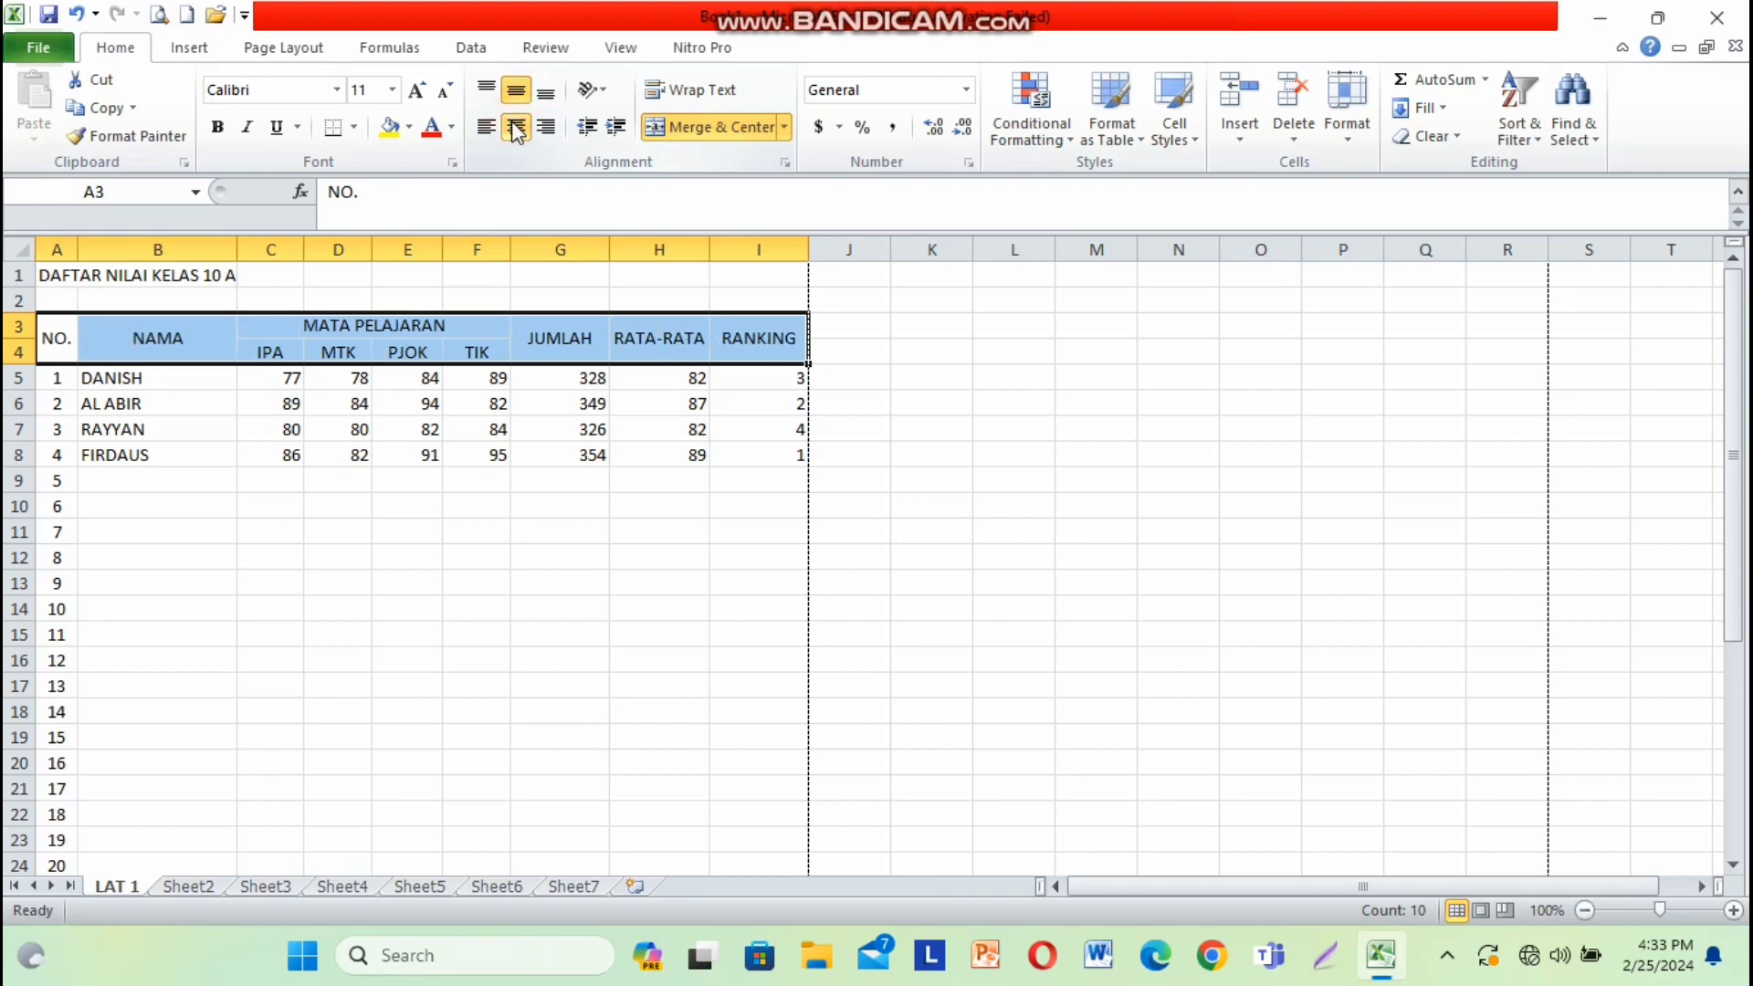
pyautogui.click(217, 131)
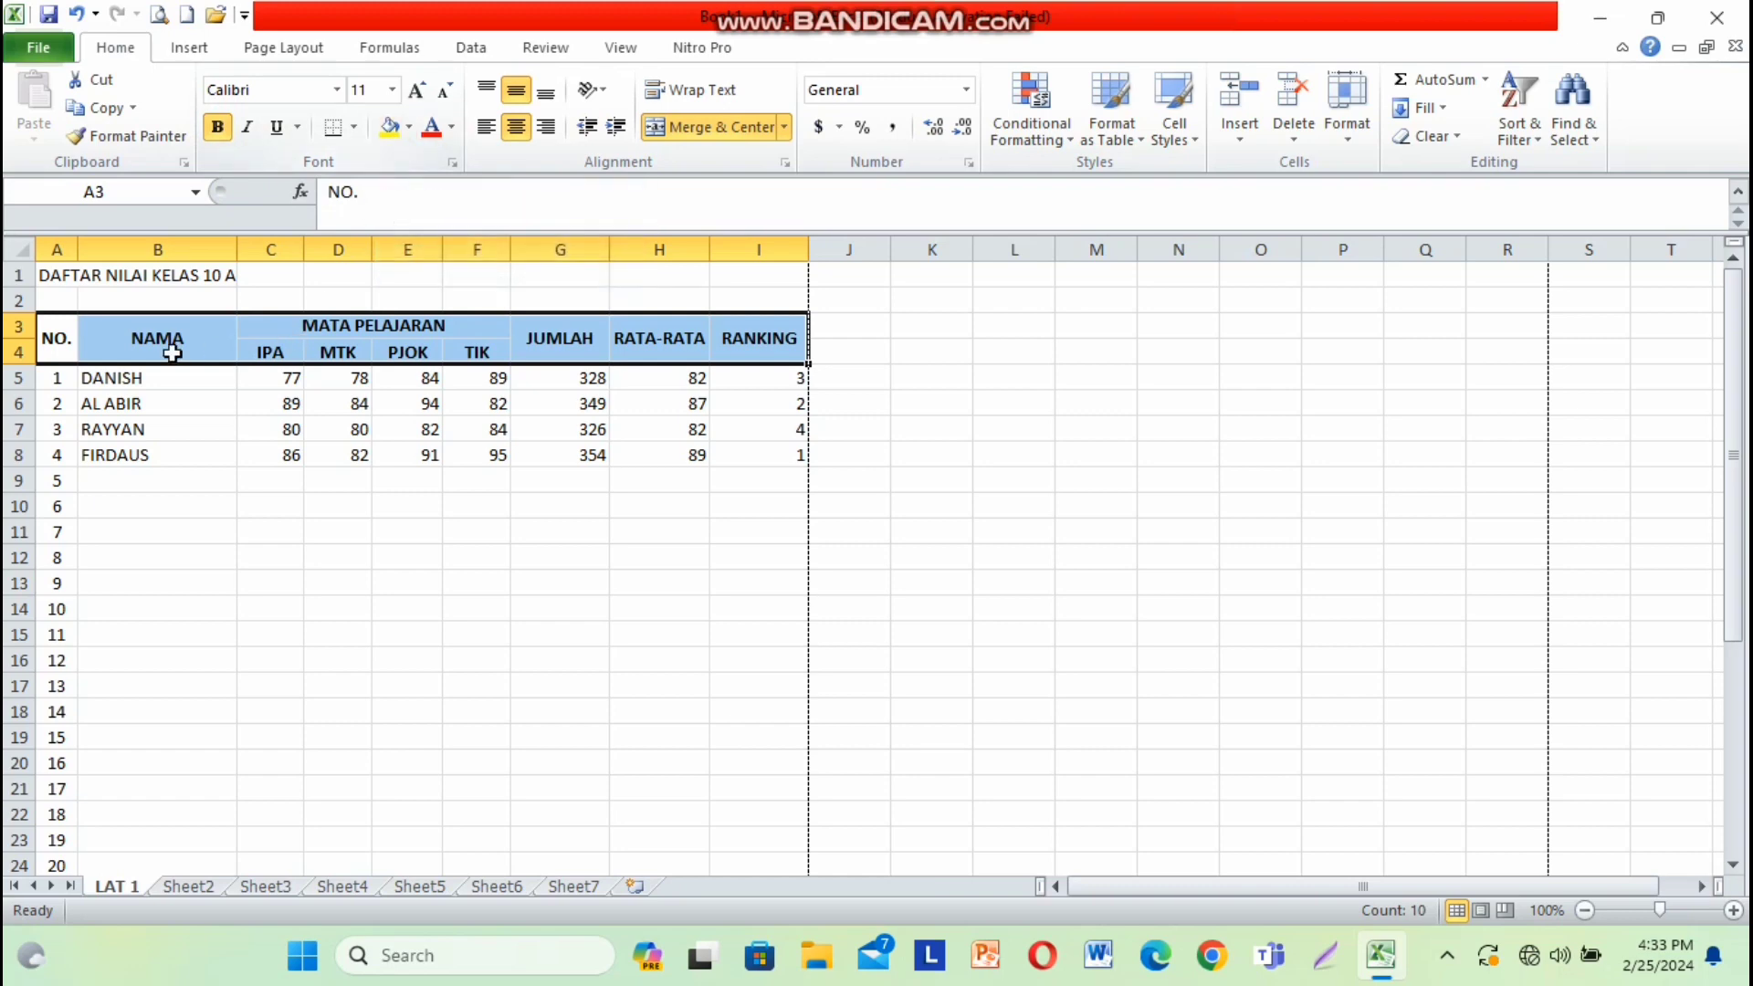
# - Fill the table header cells A3:I4 with the lightest tint of the red theme color
pyautogui.click(410, 126)
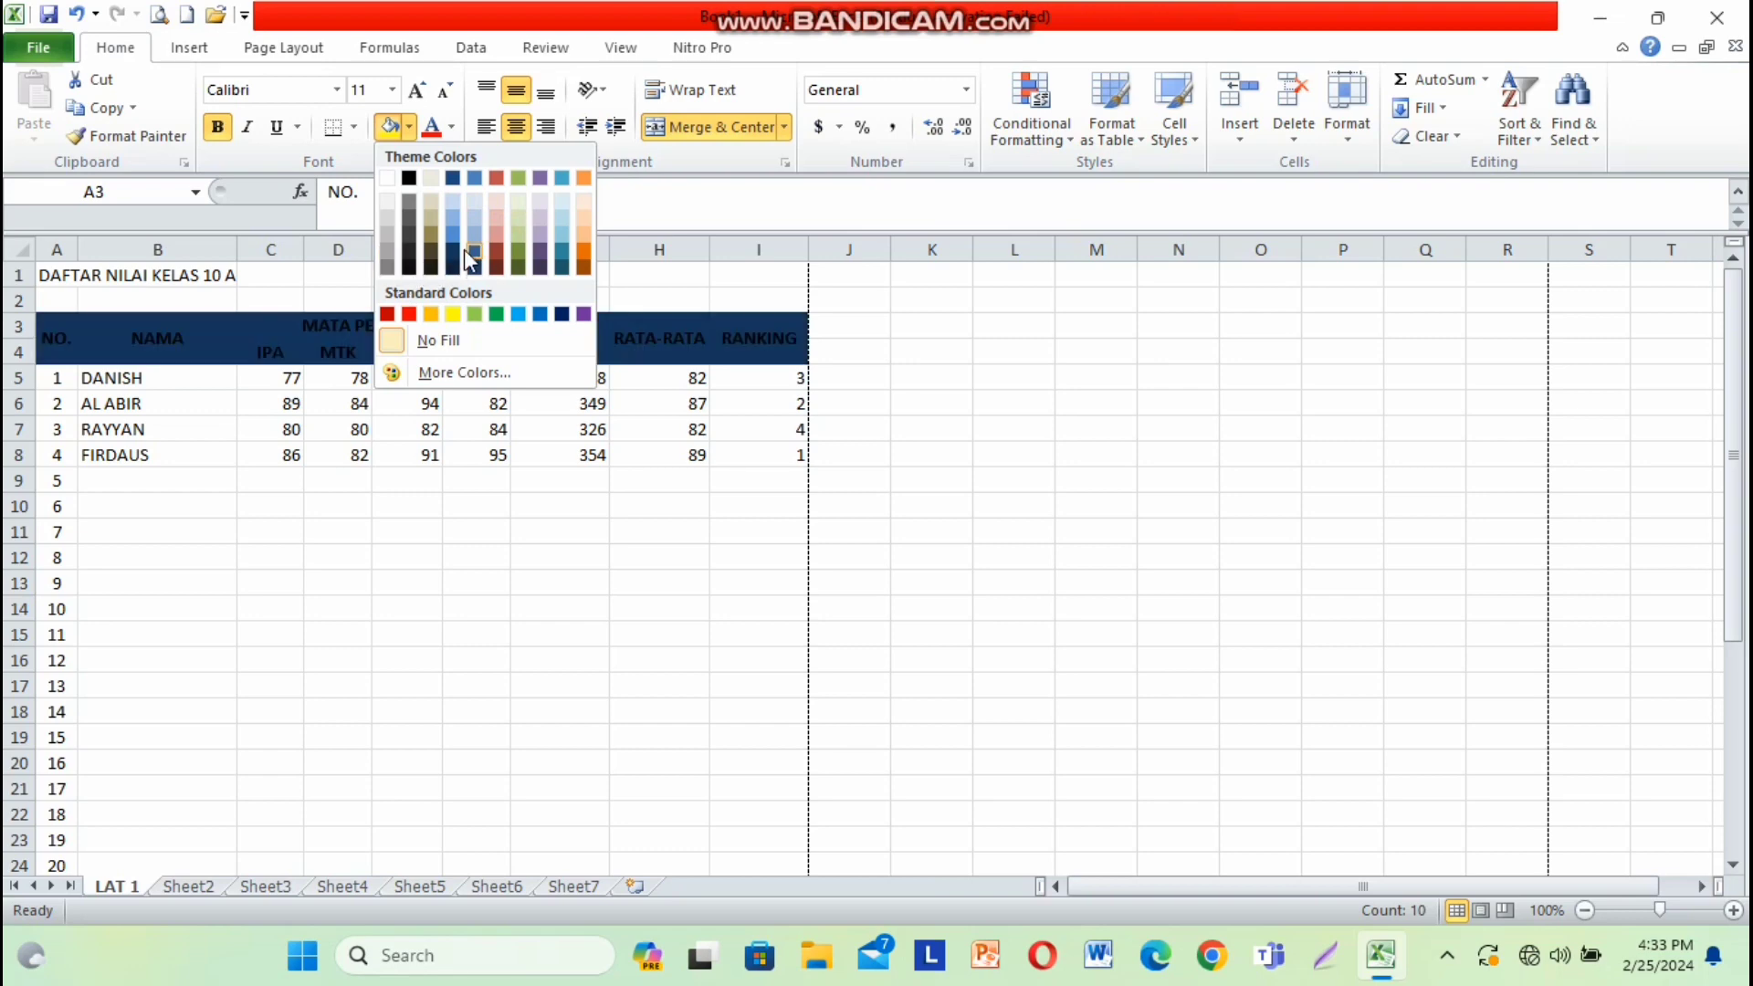
pyautogui.click(501, 203)
pyautogui.click(423, 531)
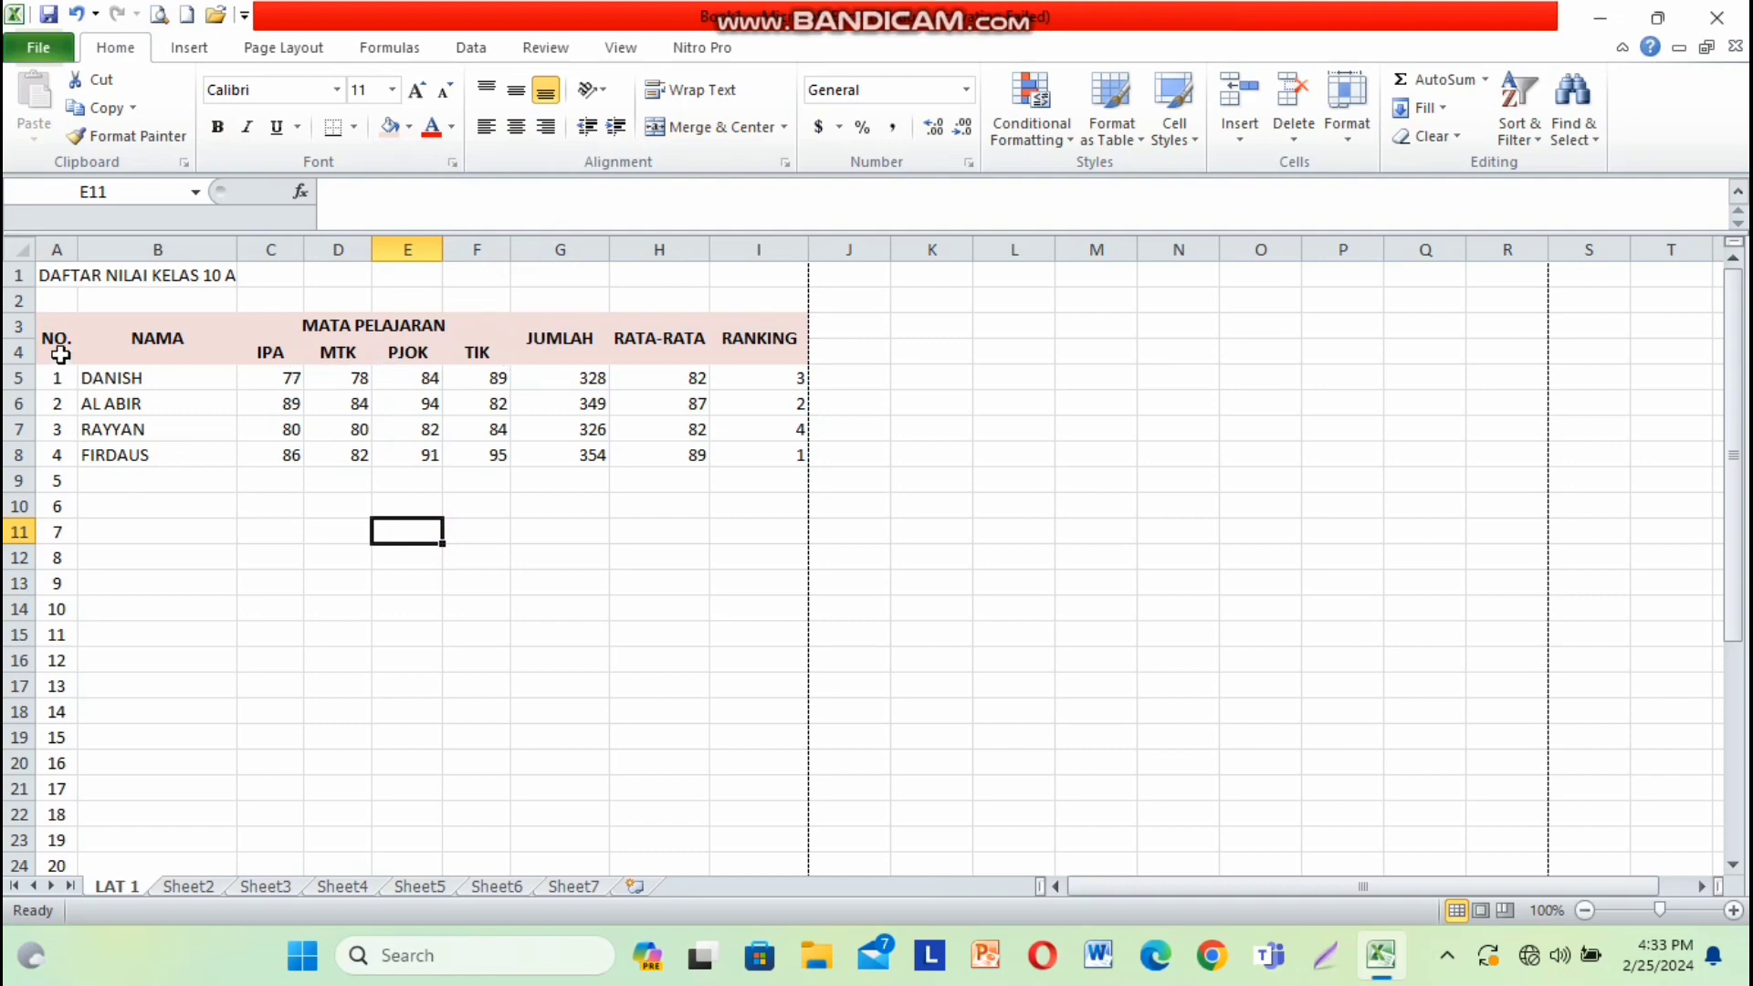
# - Select the whole table range A3:I38 and open its border settings in Format Cells
pyautogui.click(57, 345)
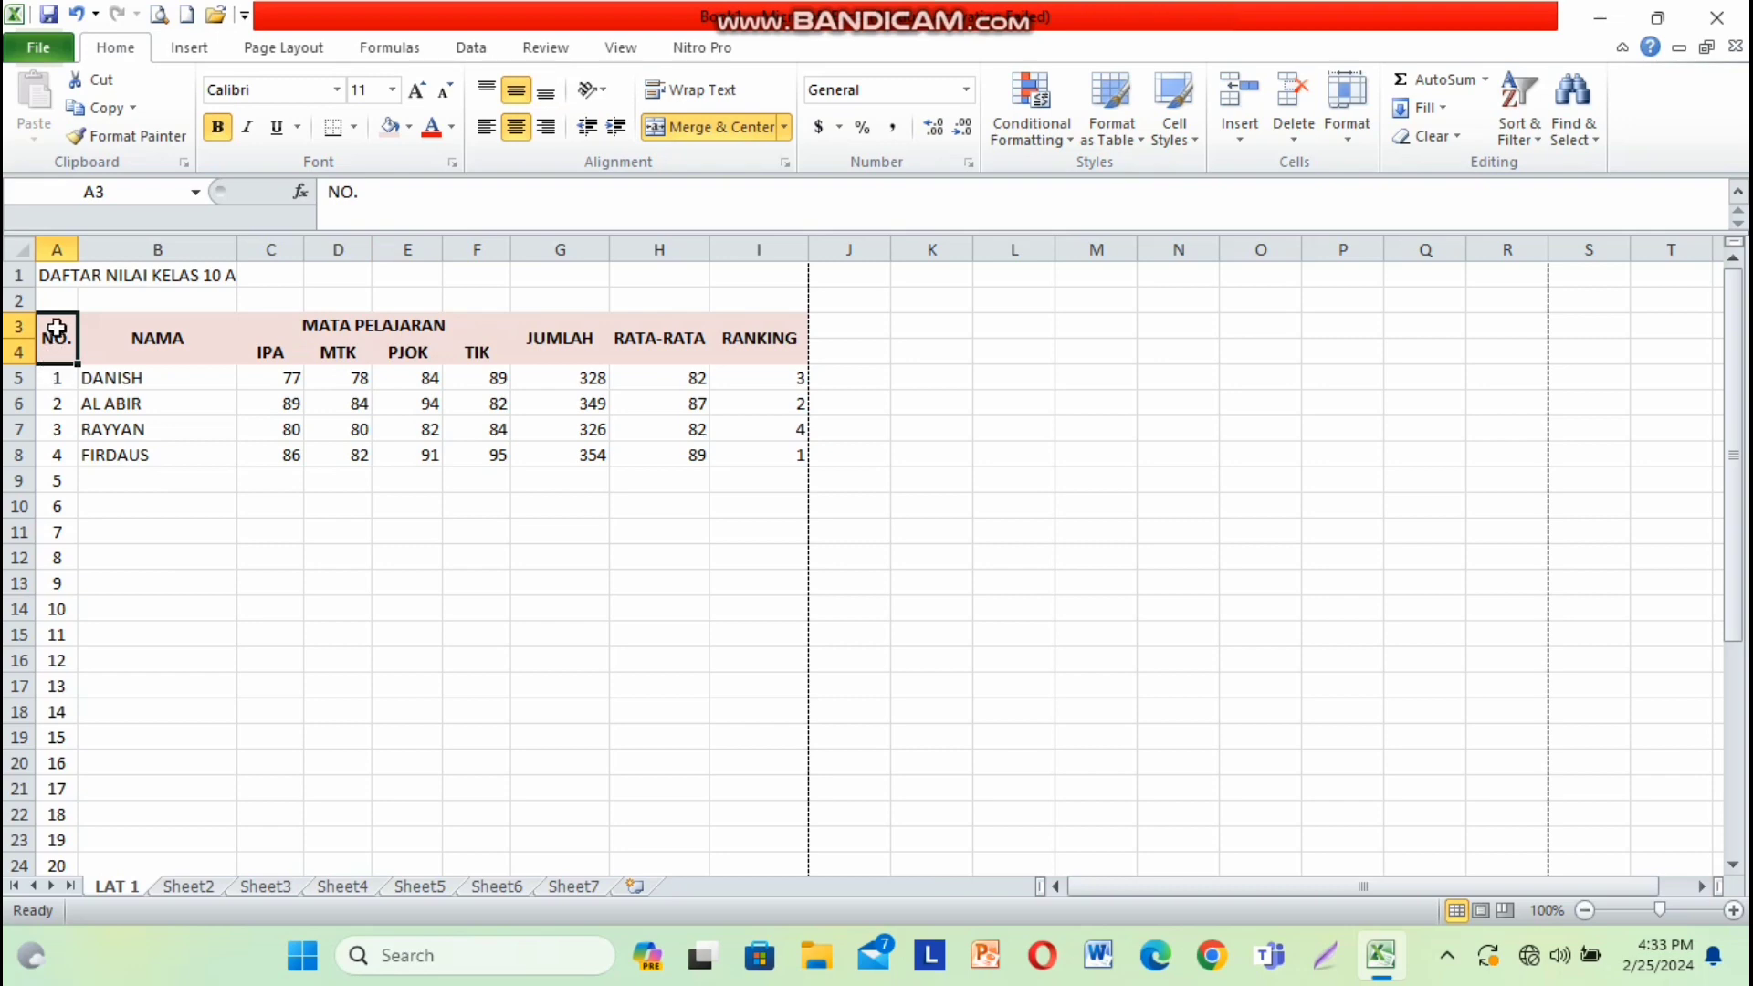
pyautogui.moveTo(57, 339); pyautogui.dragTo(730, 752)
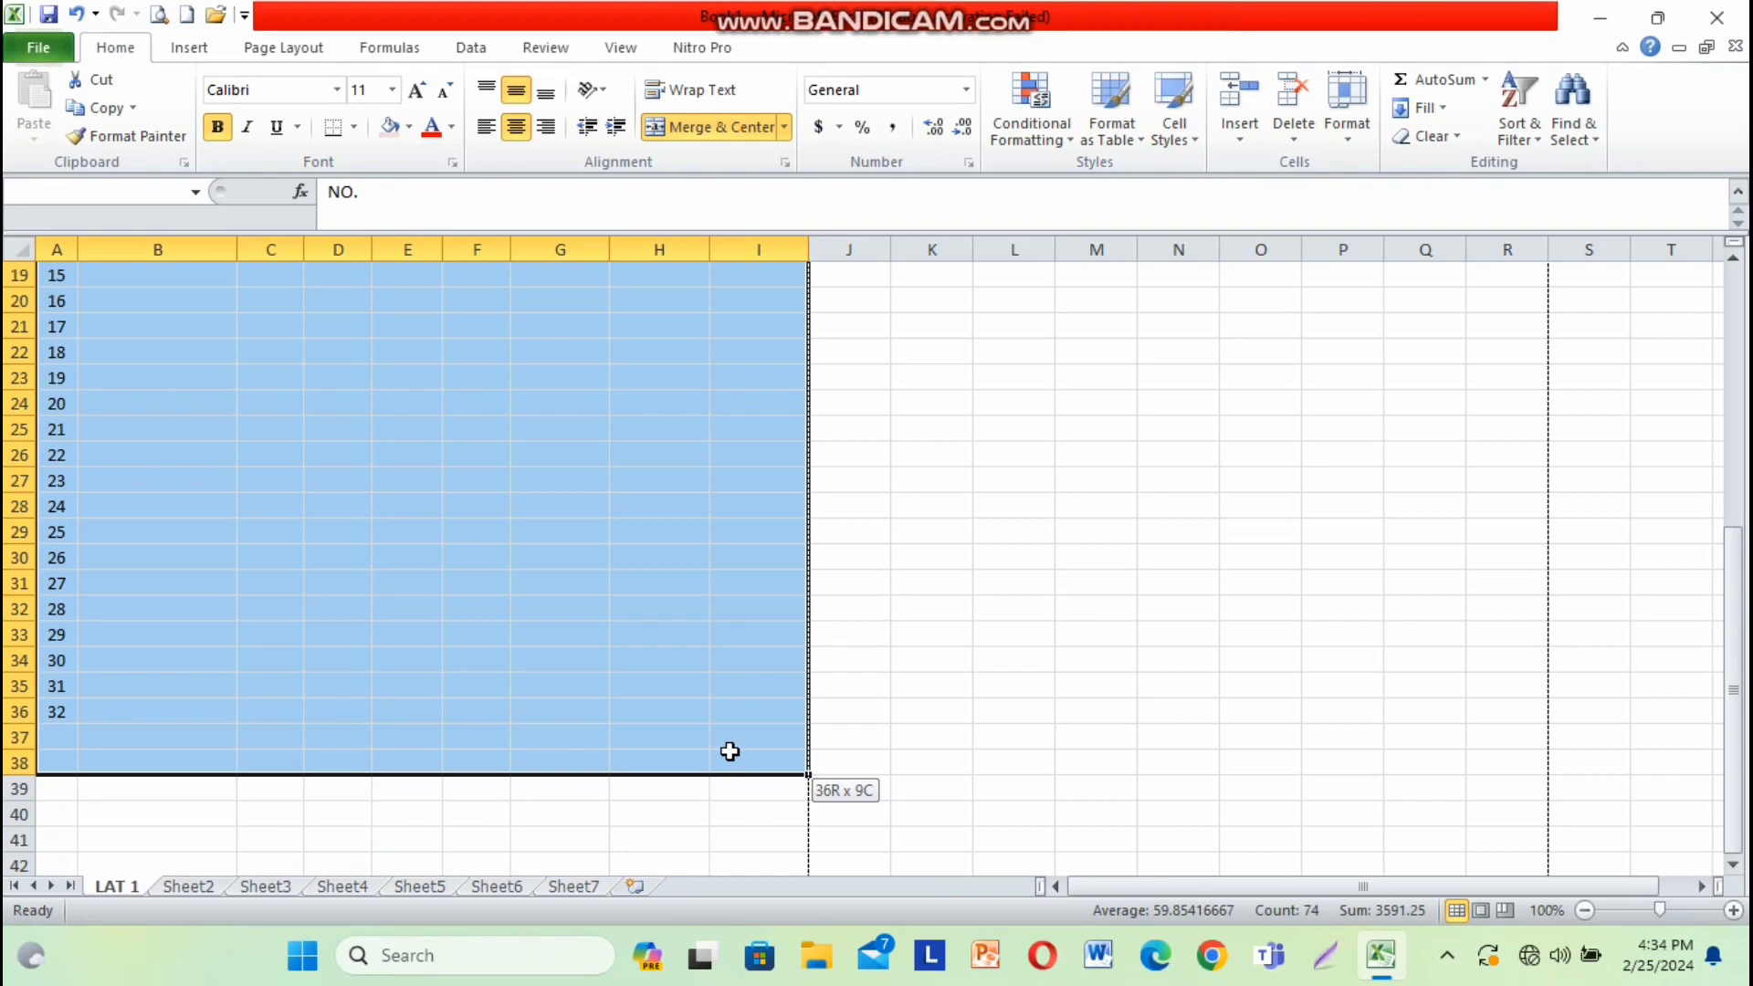
pyautogui.moveTo(730, 752); pyautogui.dragTo(724, 752)
pyautogui.scroll(6, 724, 752)
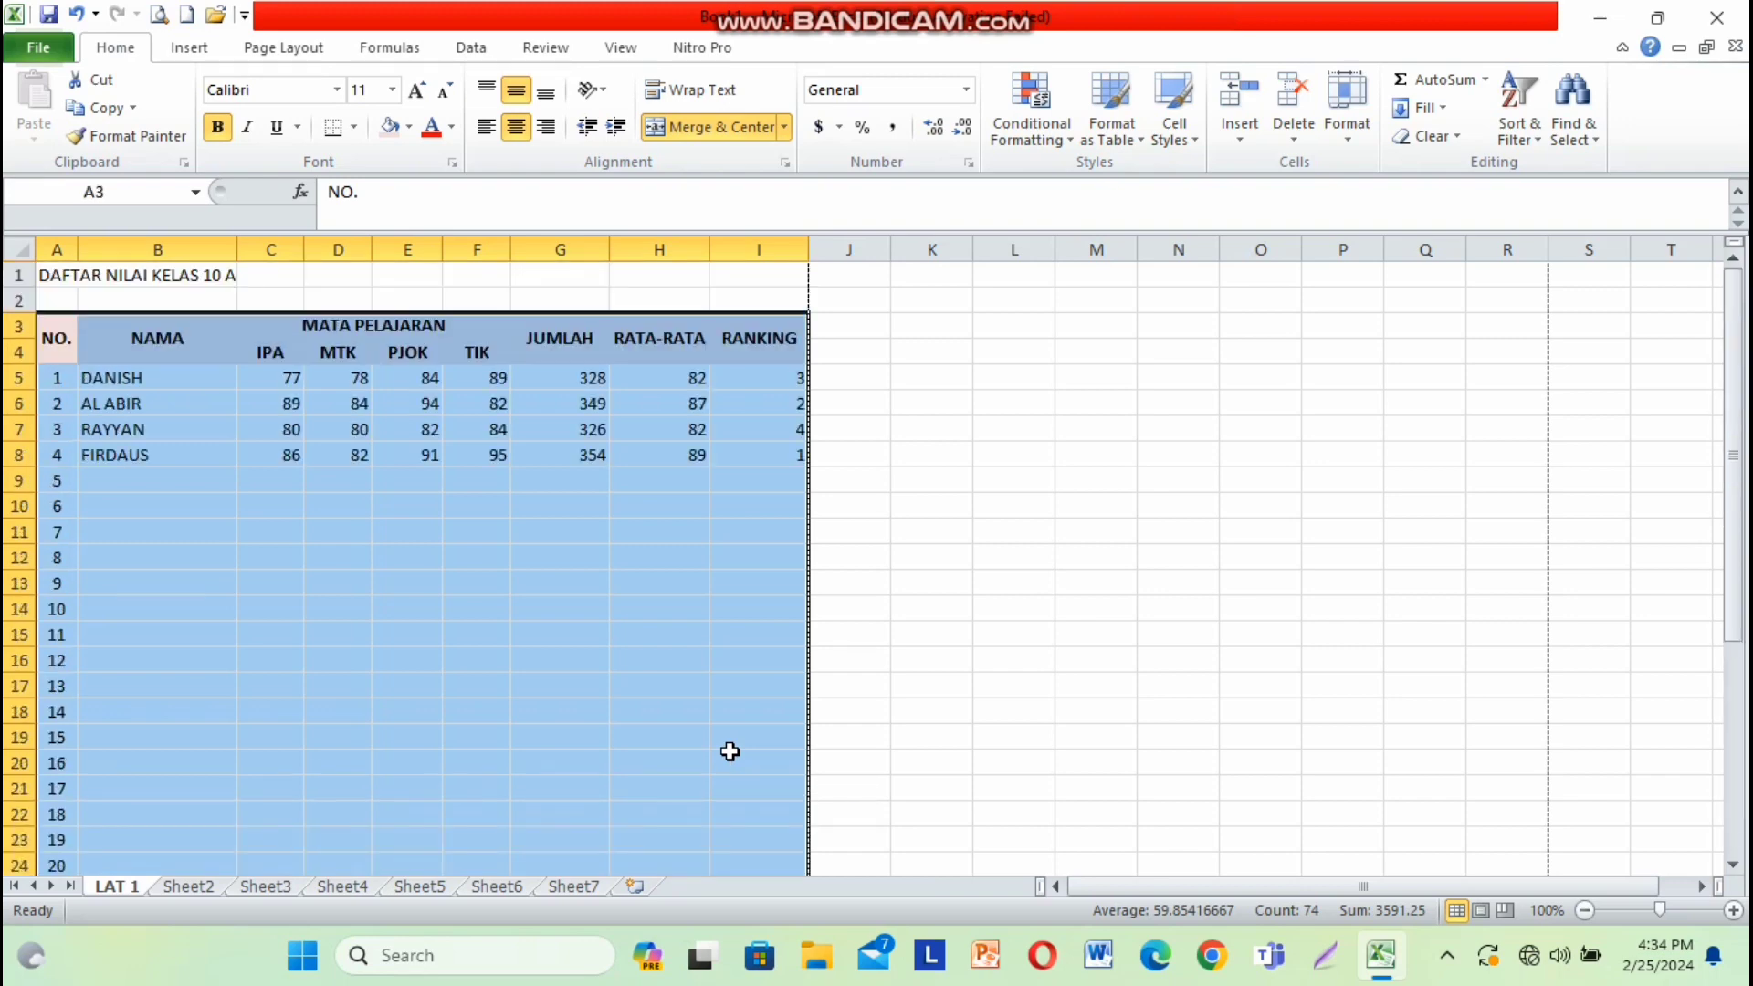
pyautogui.rightClick(344, 646)
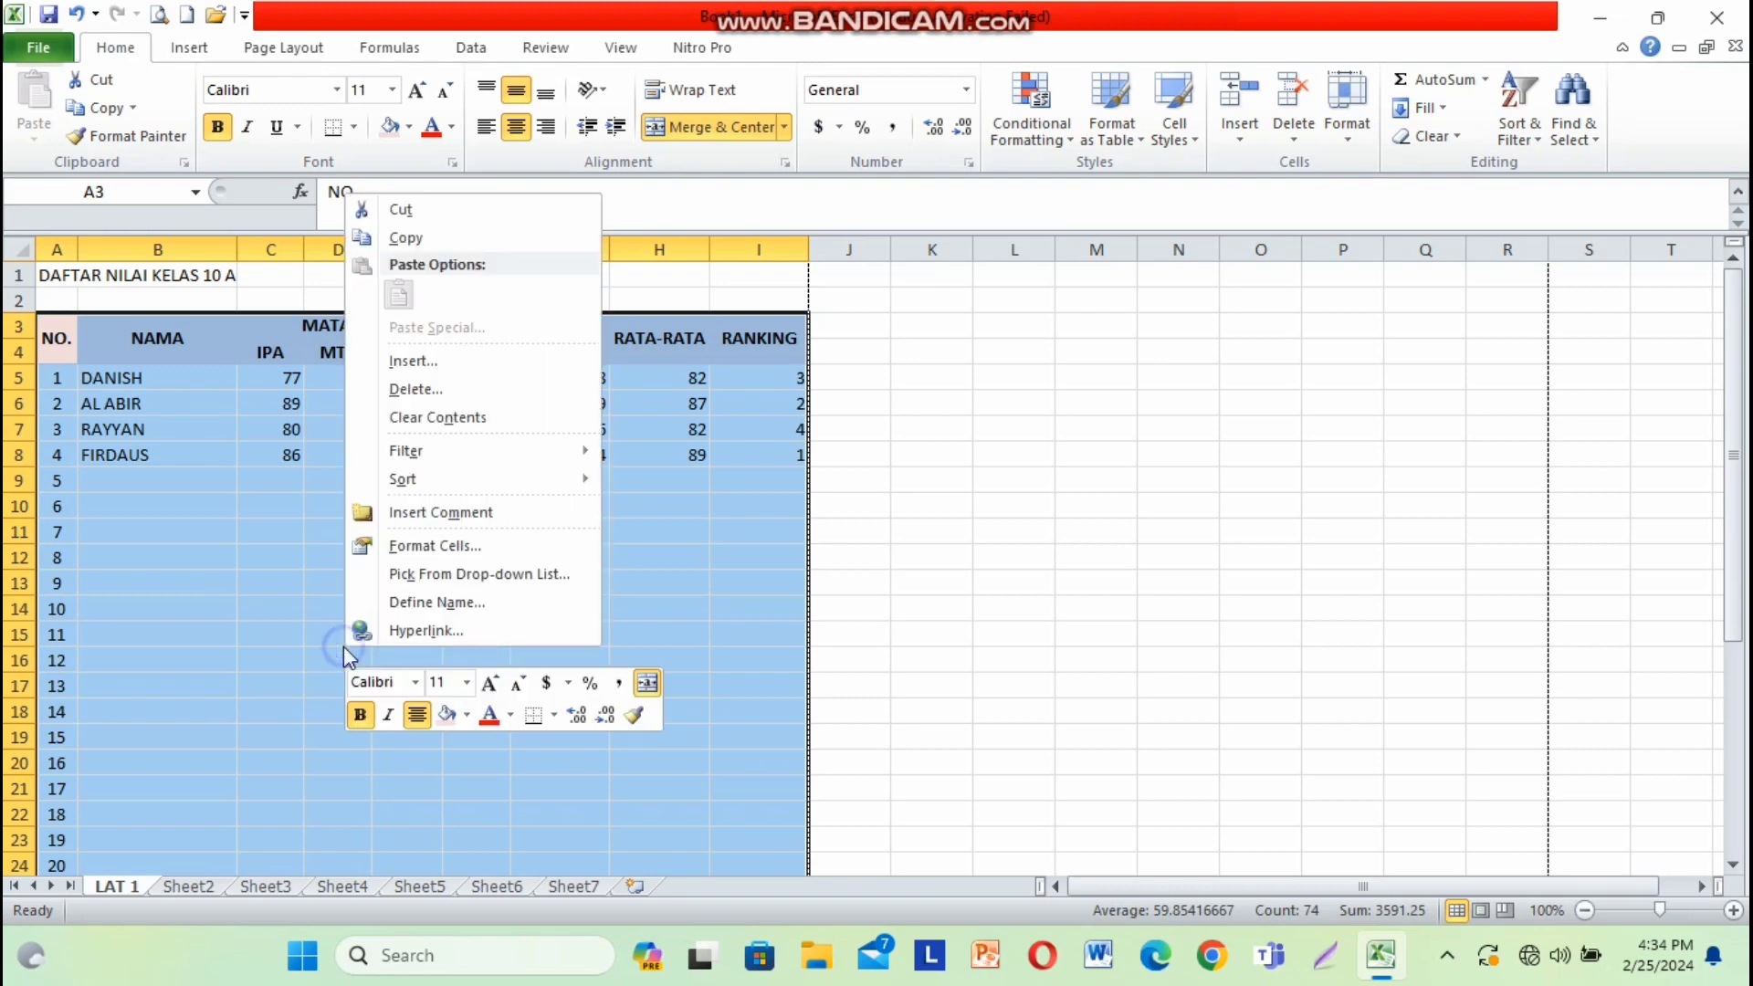
pyautogui.click(491, 548)
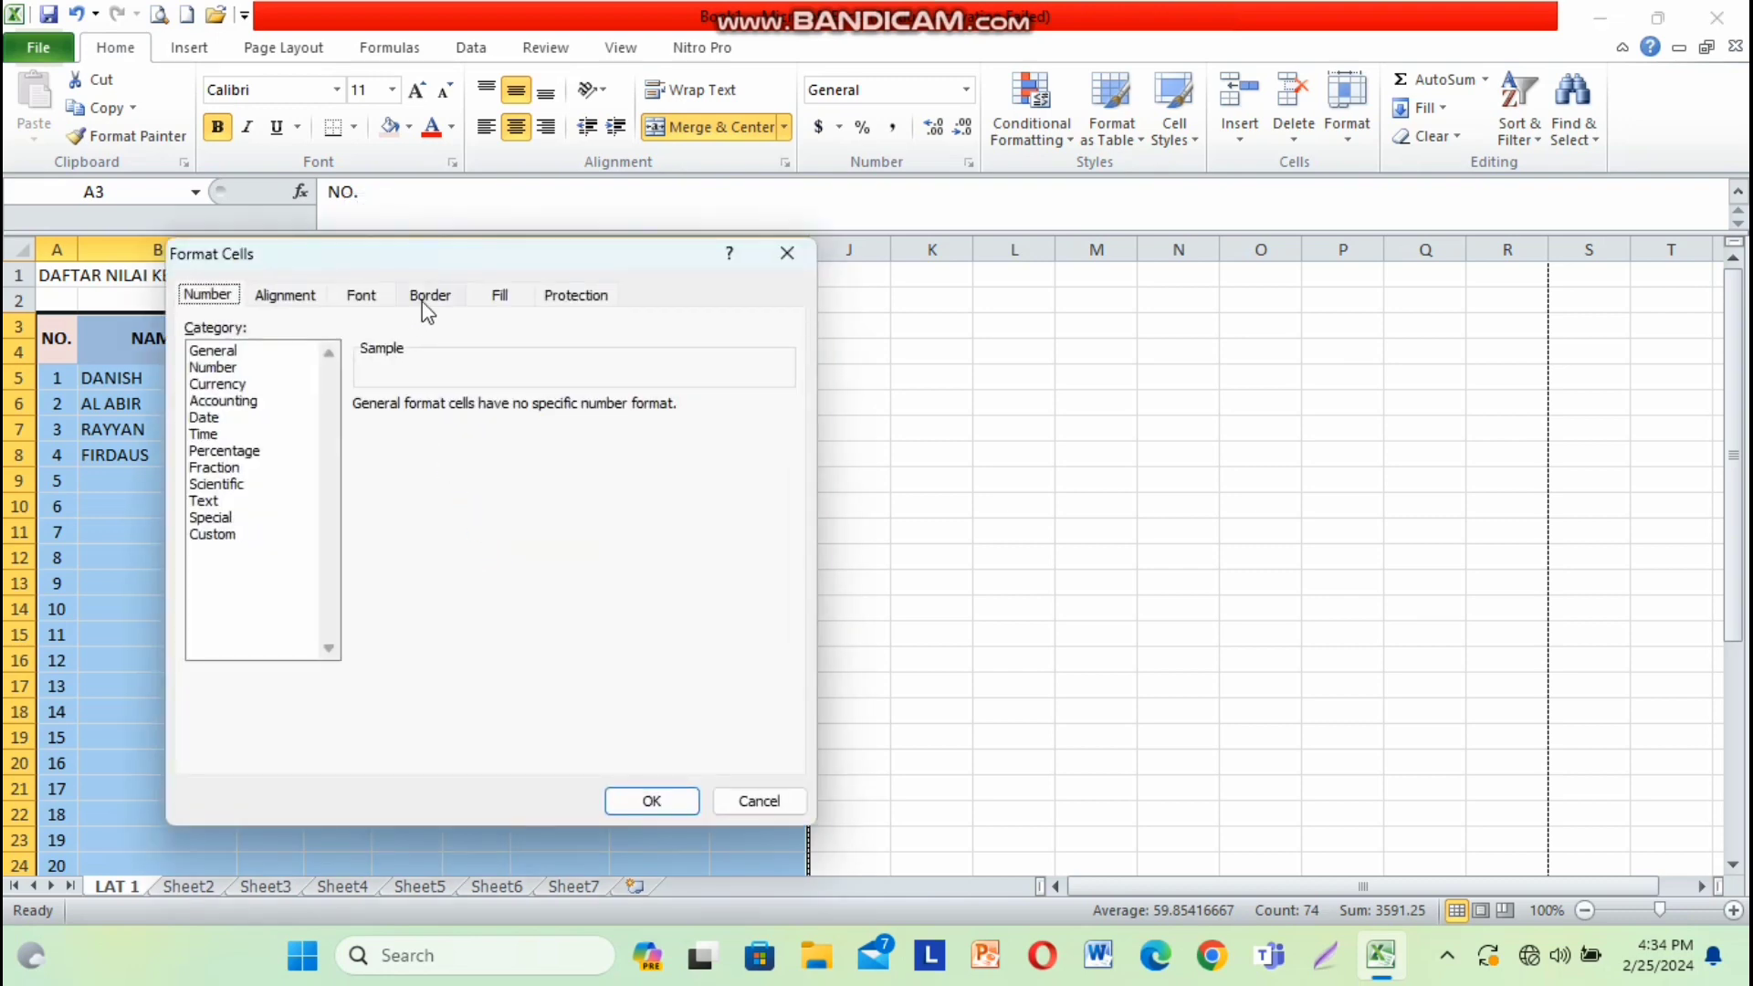
pyautogui.click(428, 297)
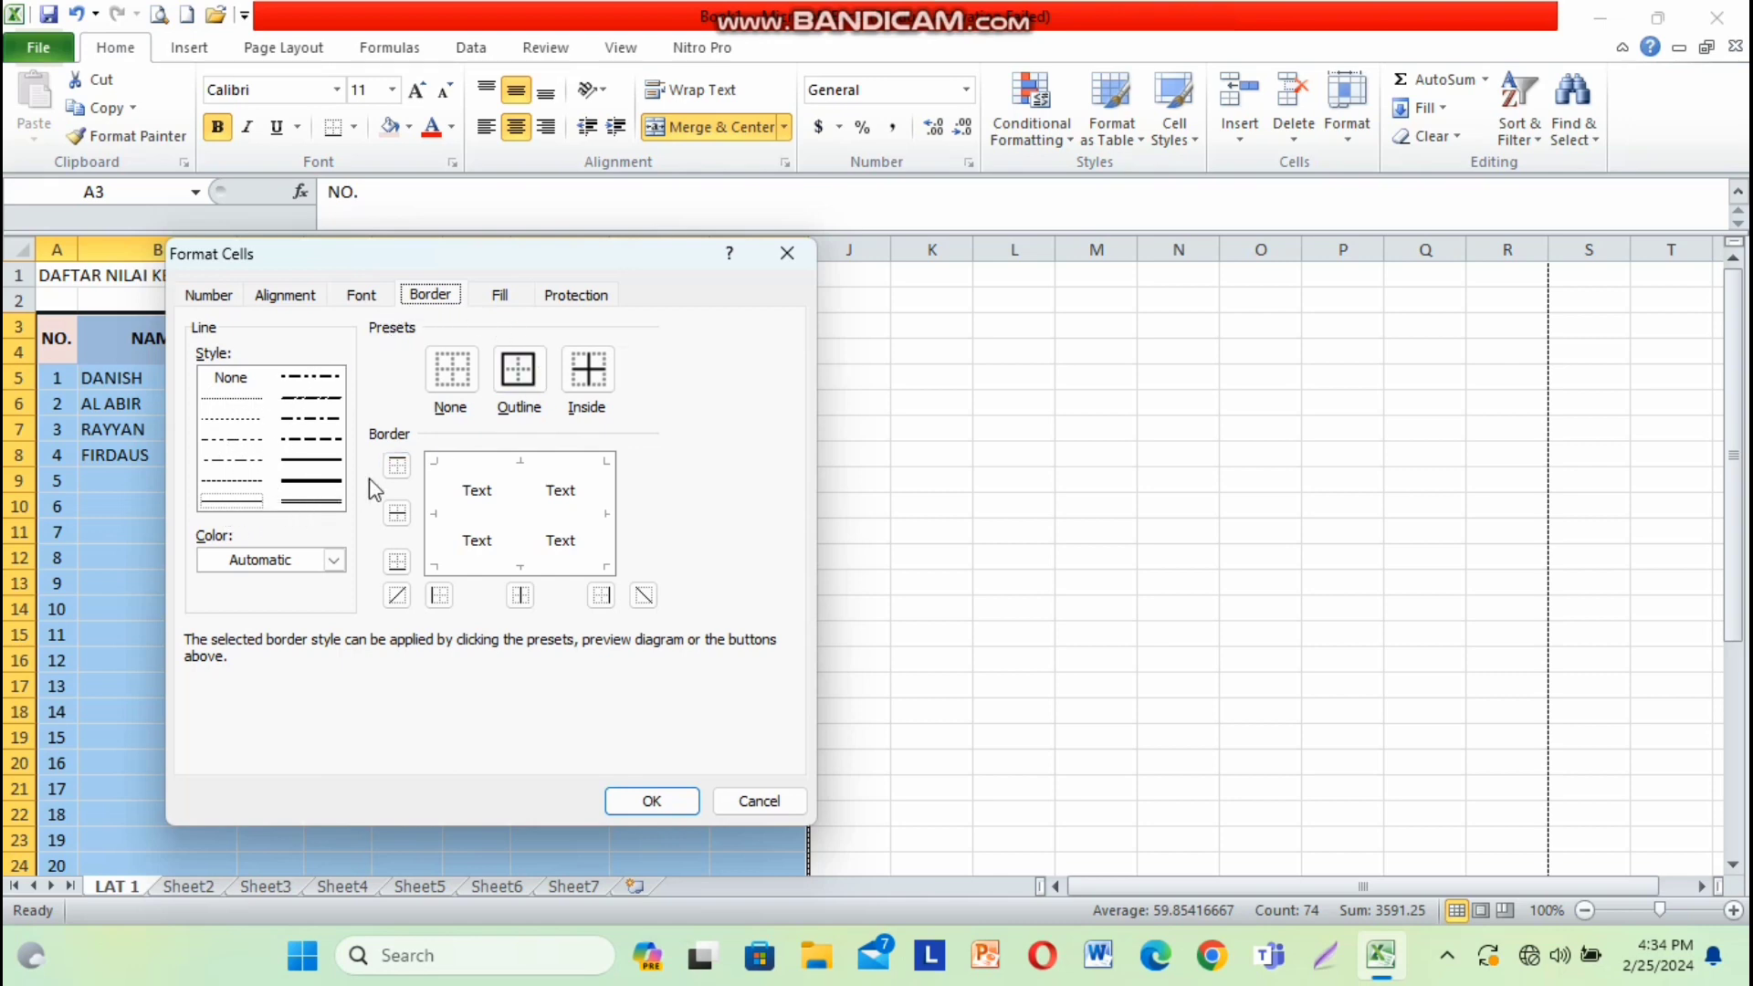
pyautogui.click(513, 370)
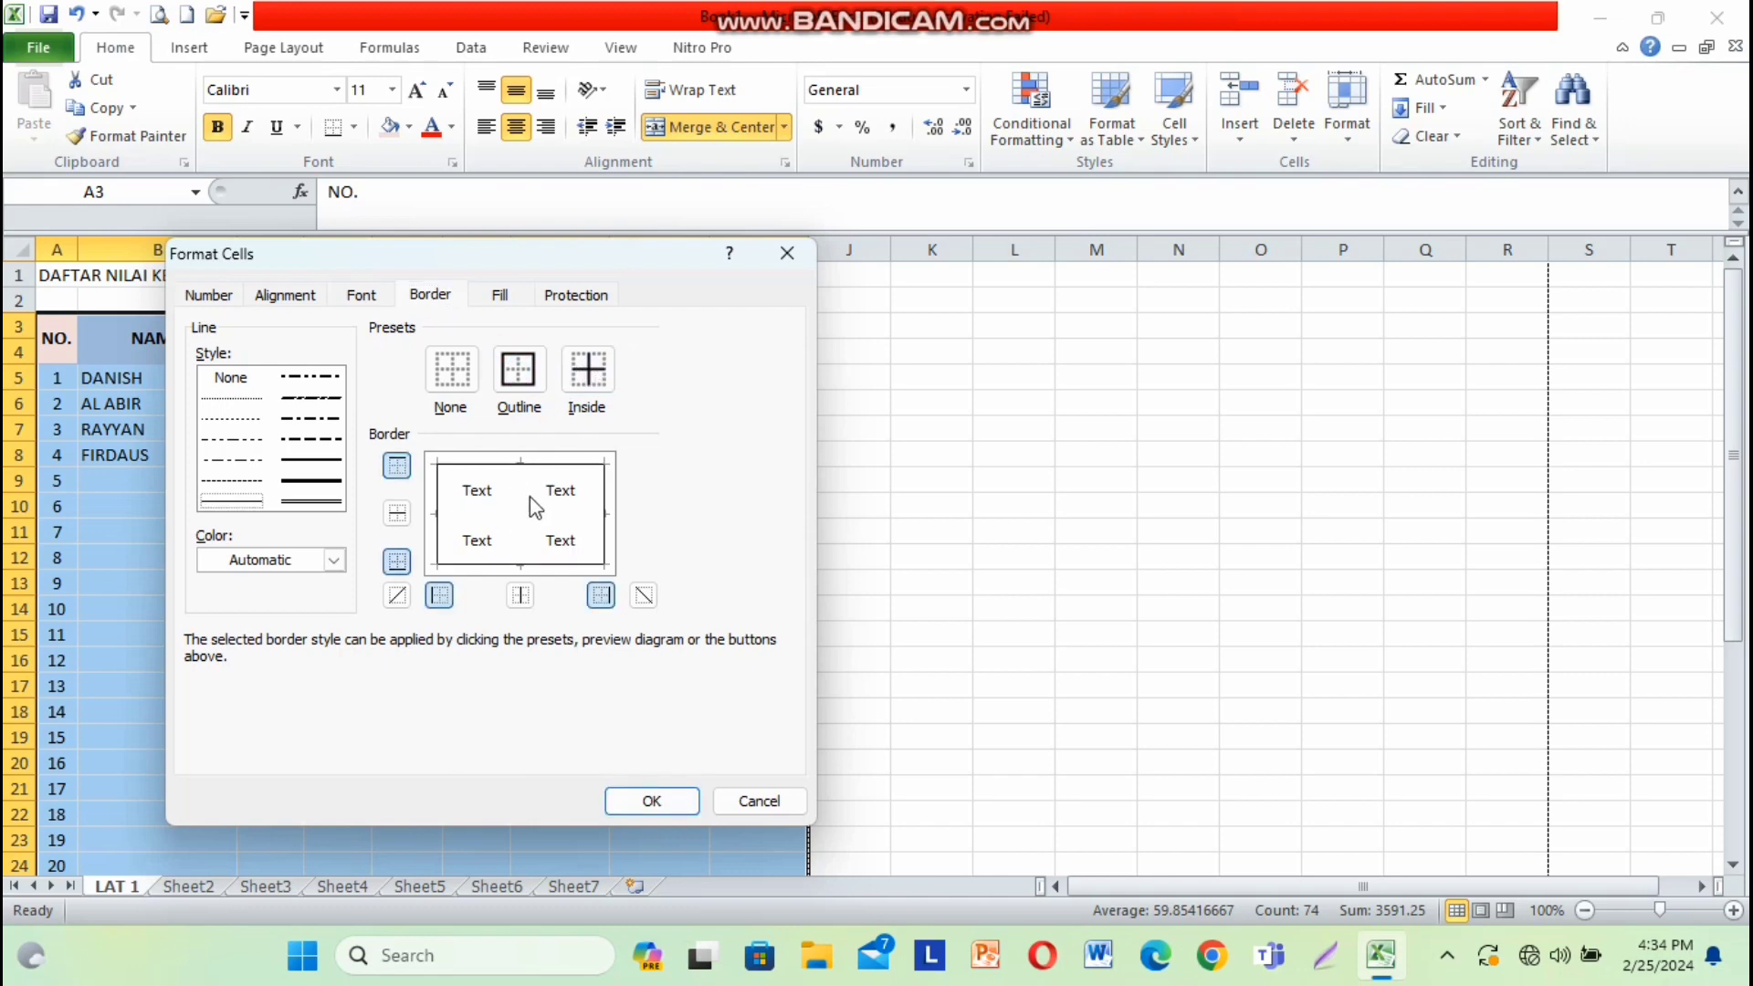
pyautogui.click(589, 372)
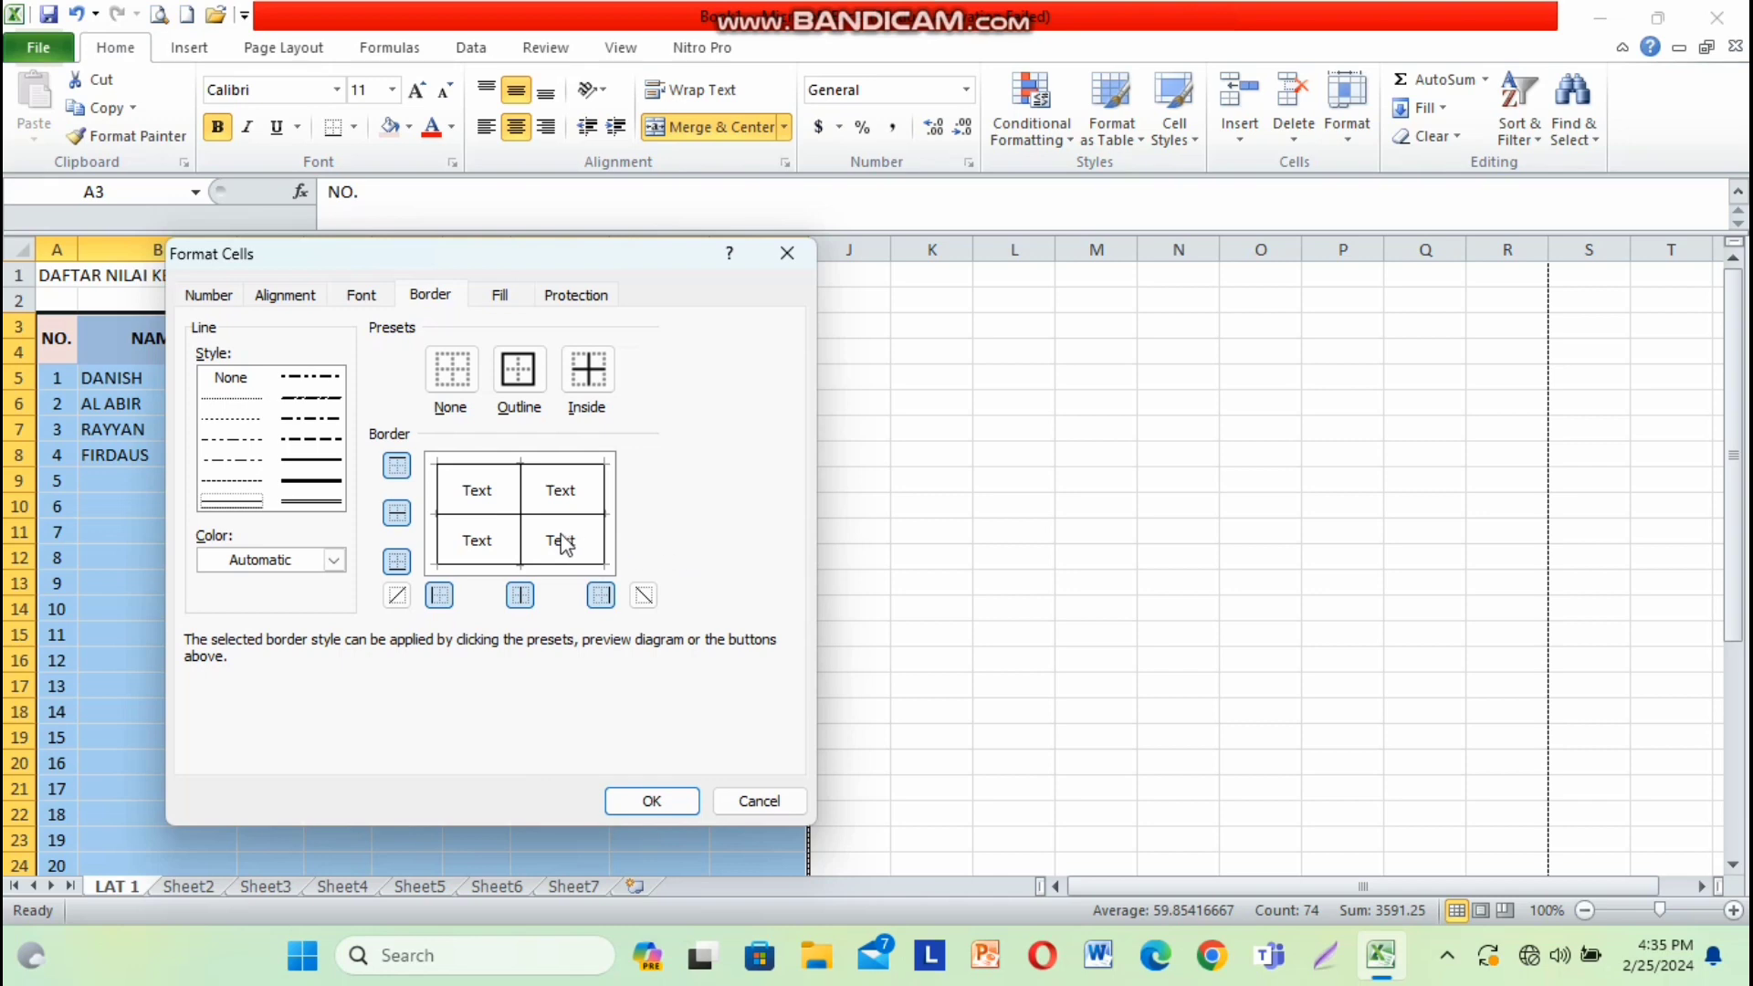
pyautogui.click(459, 384)
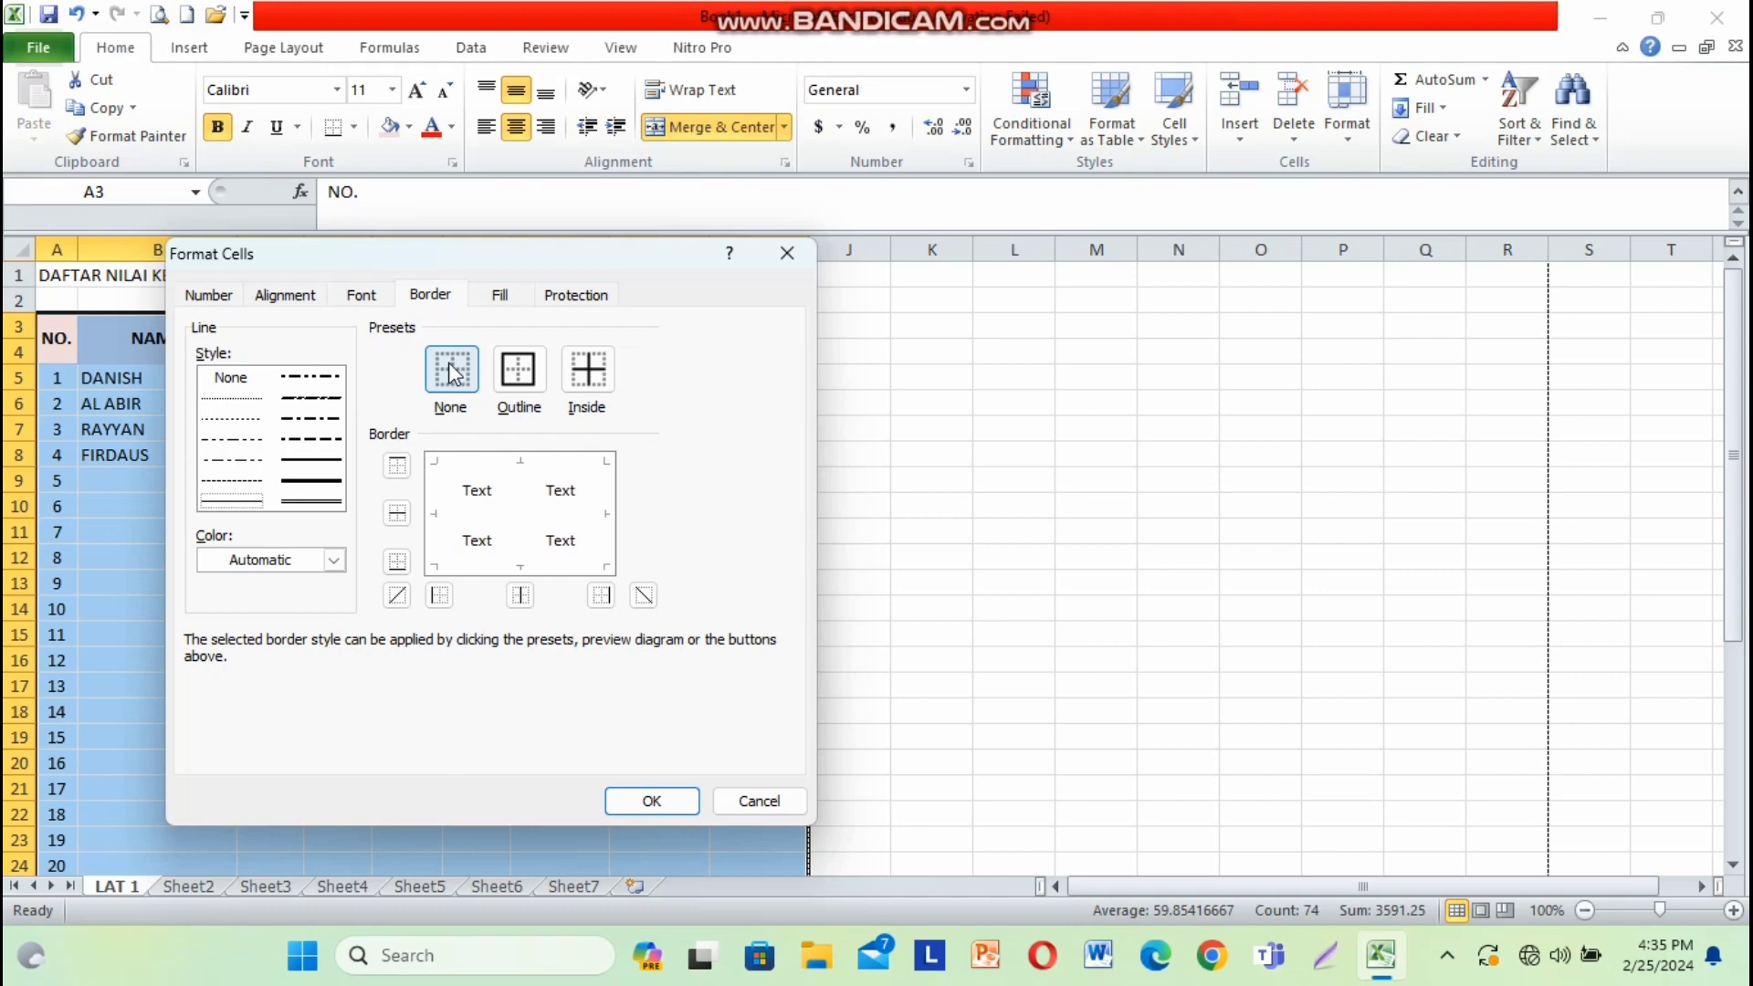
# - Apply thin outline and inside borders to the table range A3:I38
pyautogui.click(537, 377)
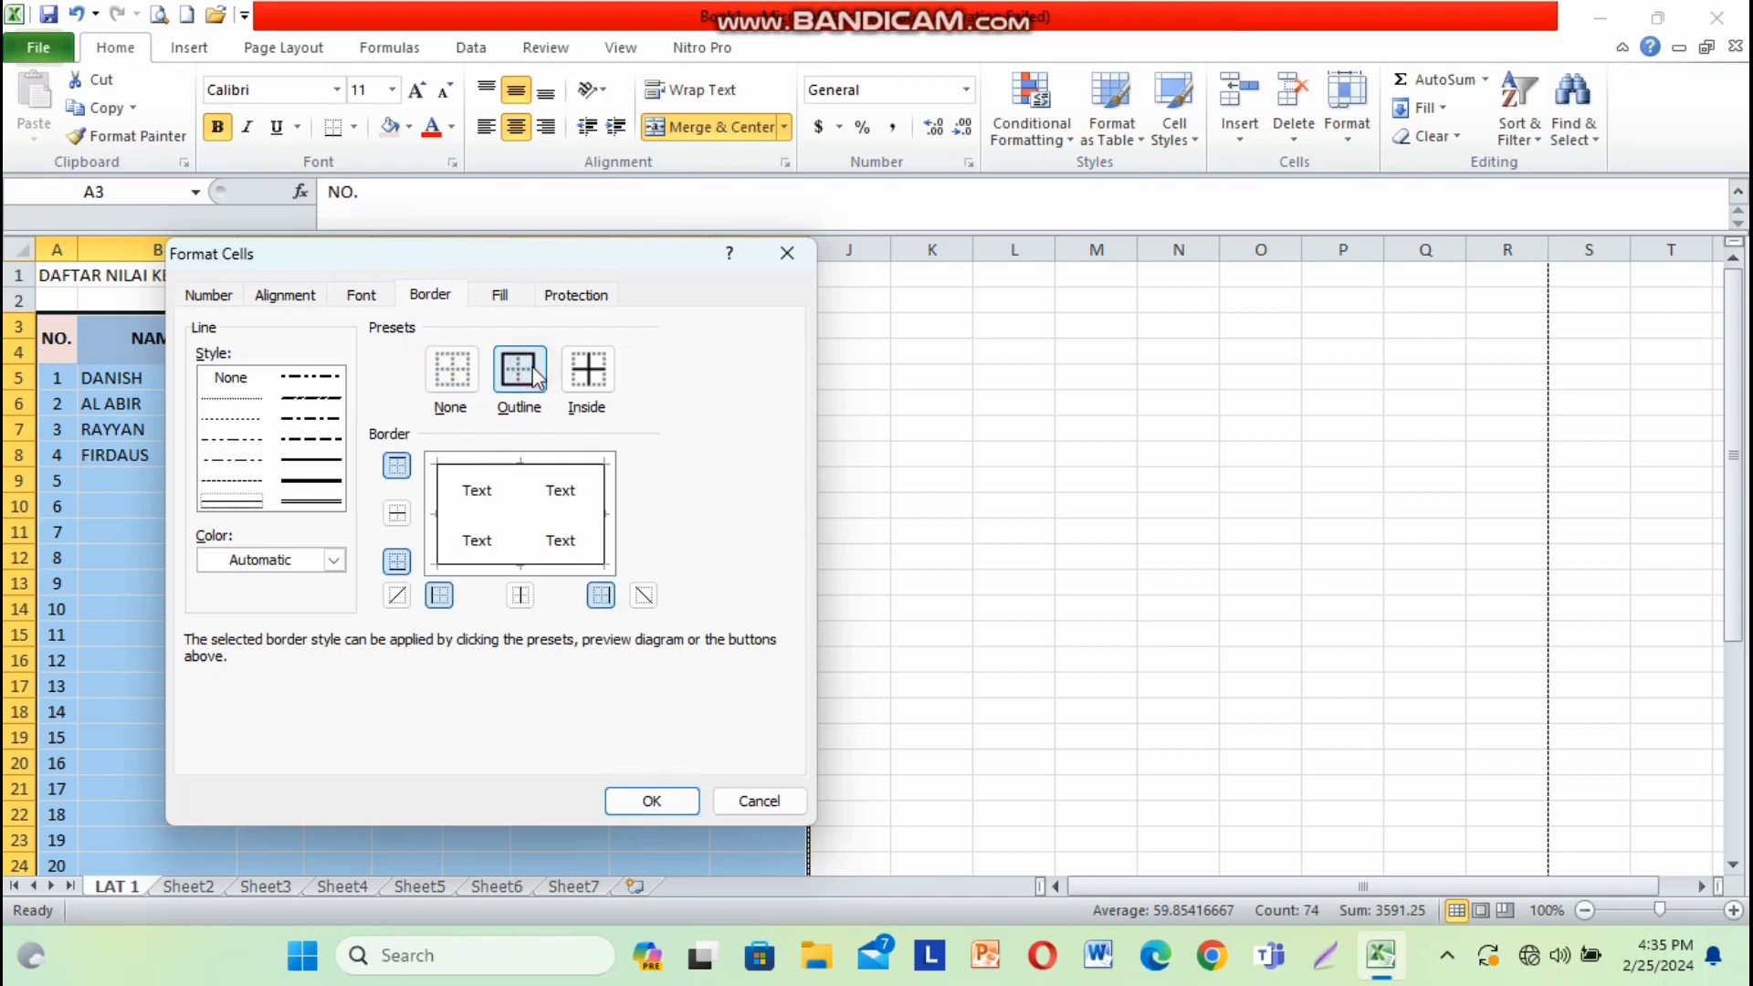
pyautogui.click(584, 375)
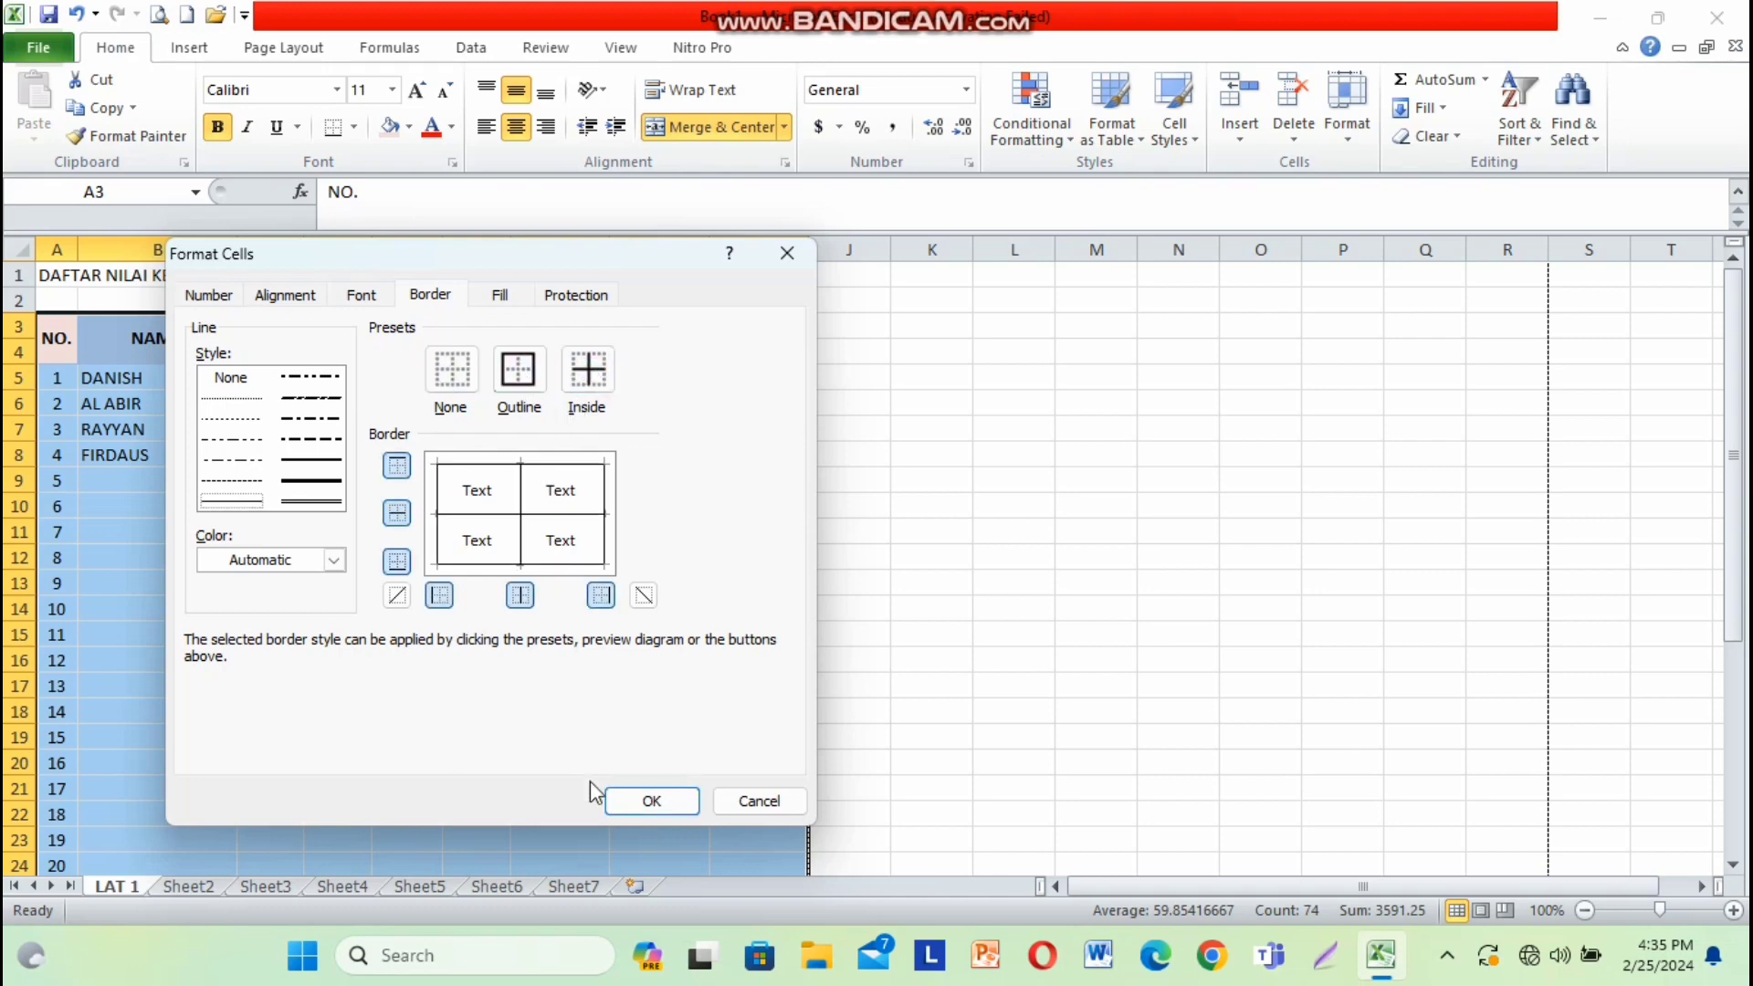
pyautogui.click(625, 803)
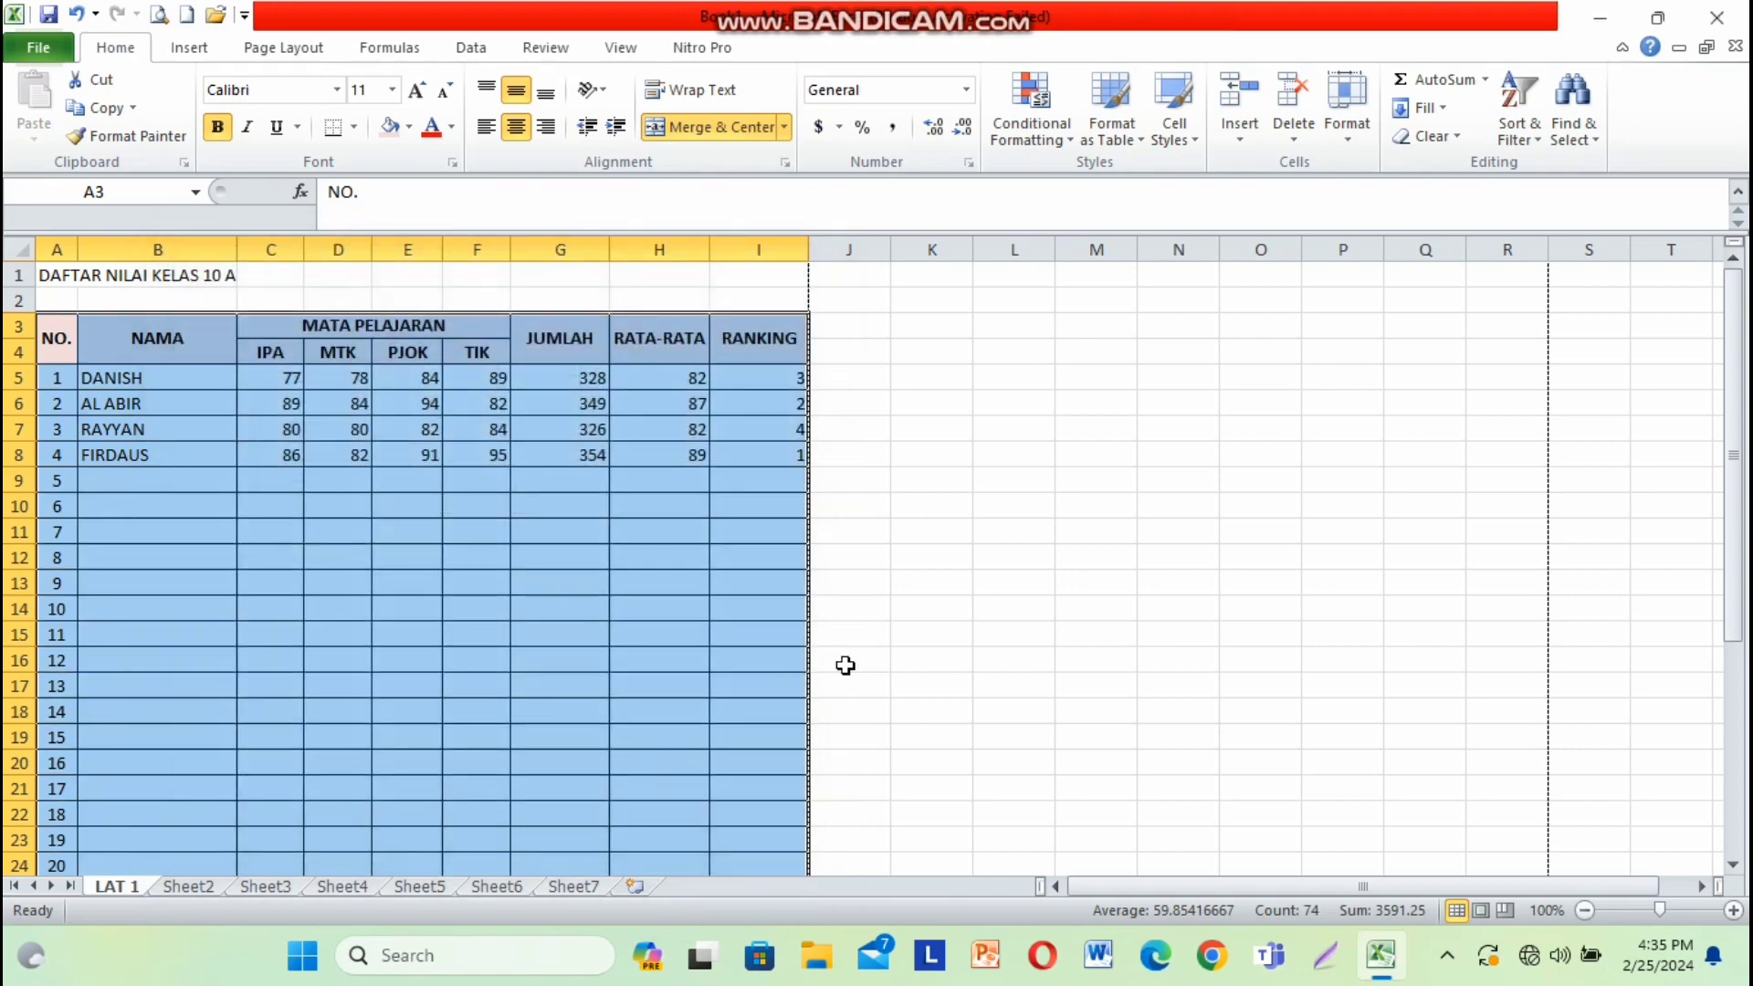
pyautogui.click(953, 636)
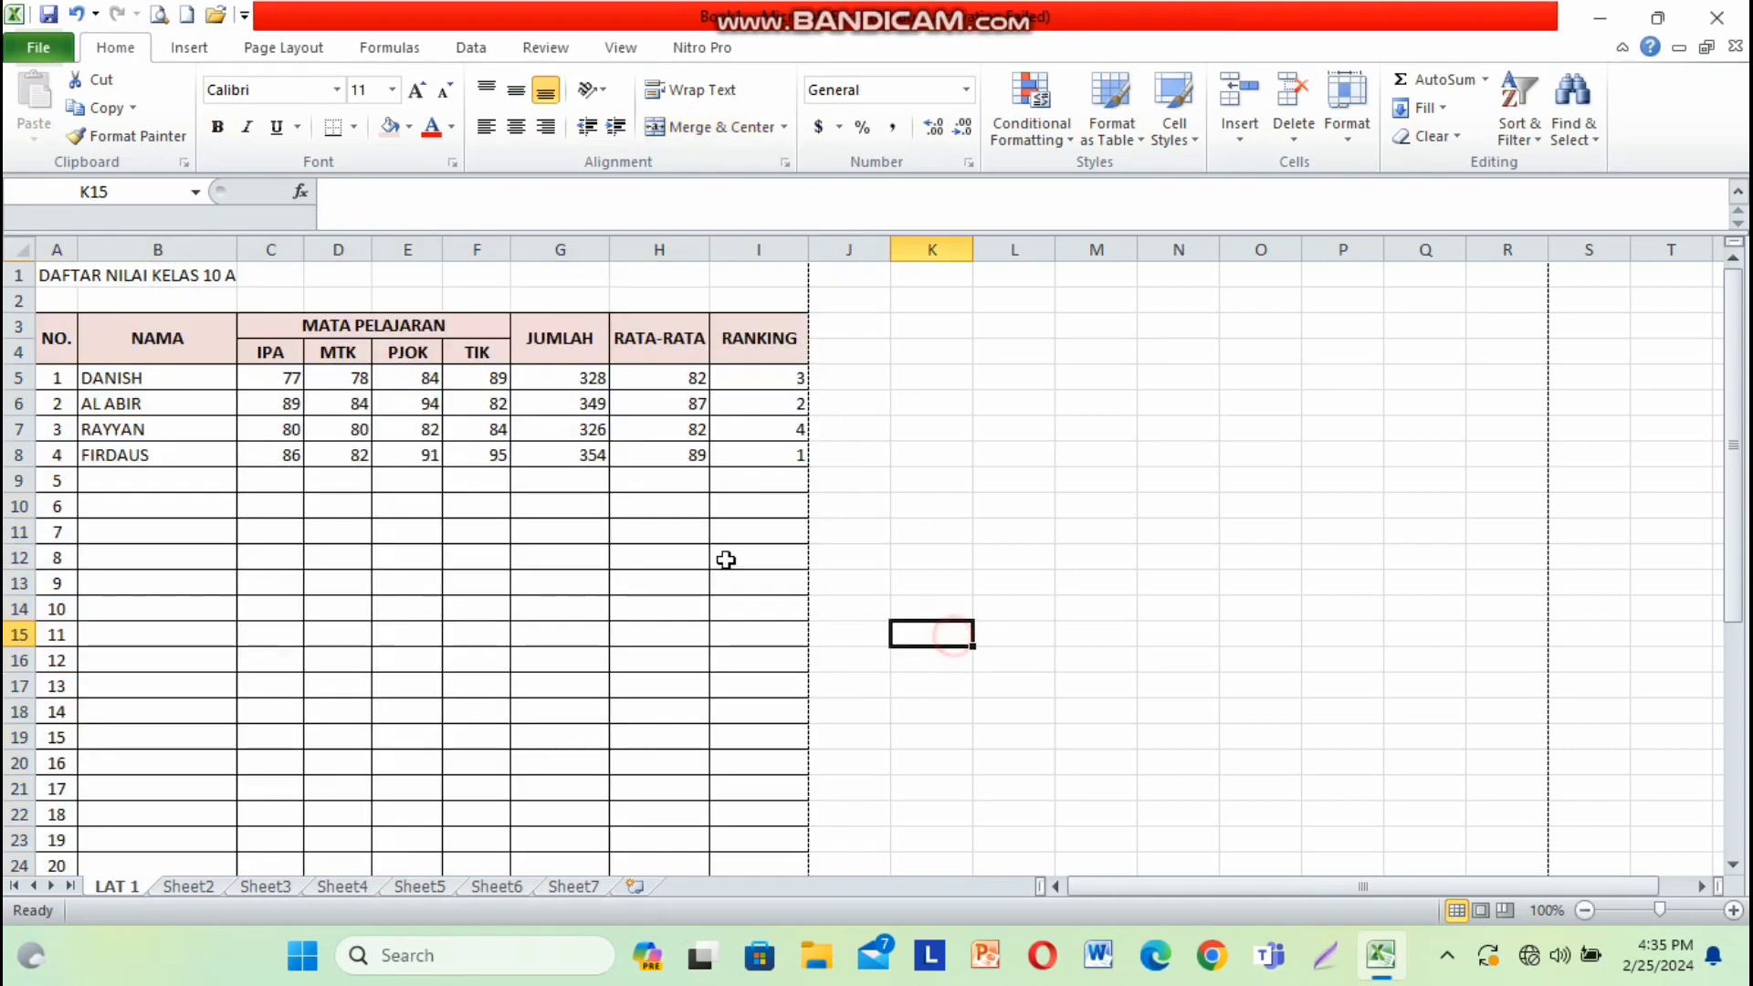
# - Center the scores, totals, averages and rankings in C5:I8 both horizontally and vertically
pyautogui.moveTo(277, 377); pyautogui.dragTo(744, 454)
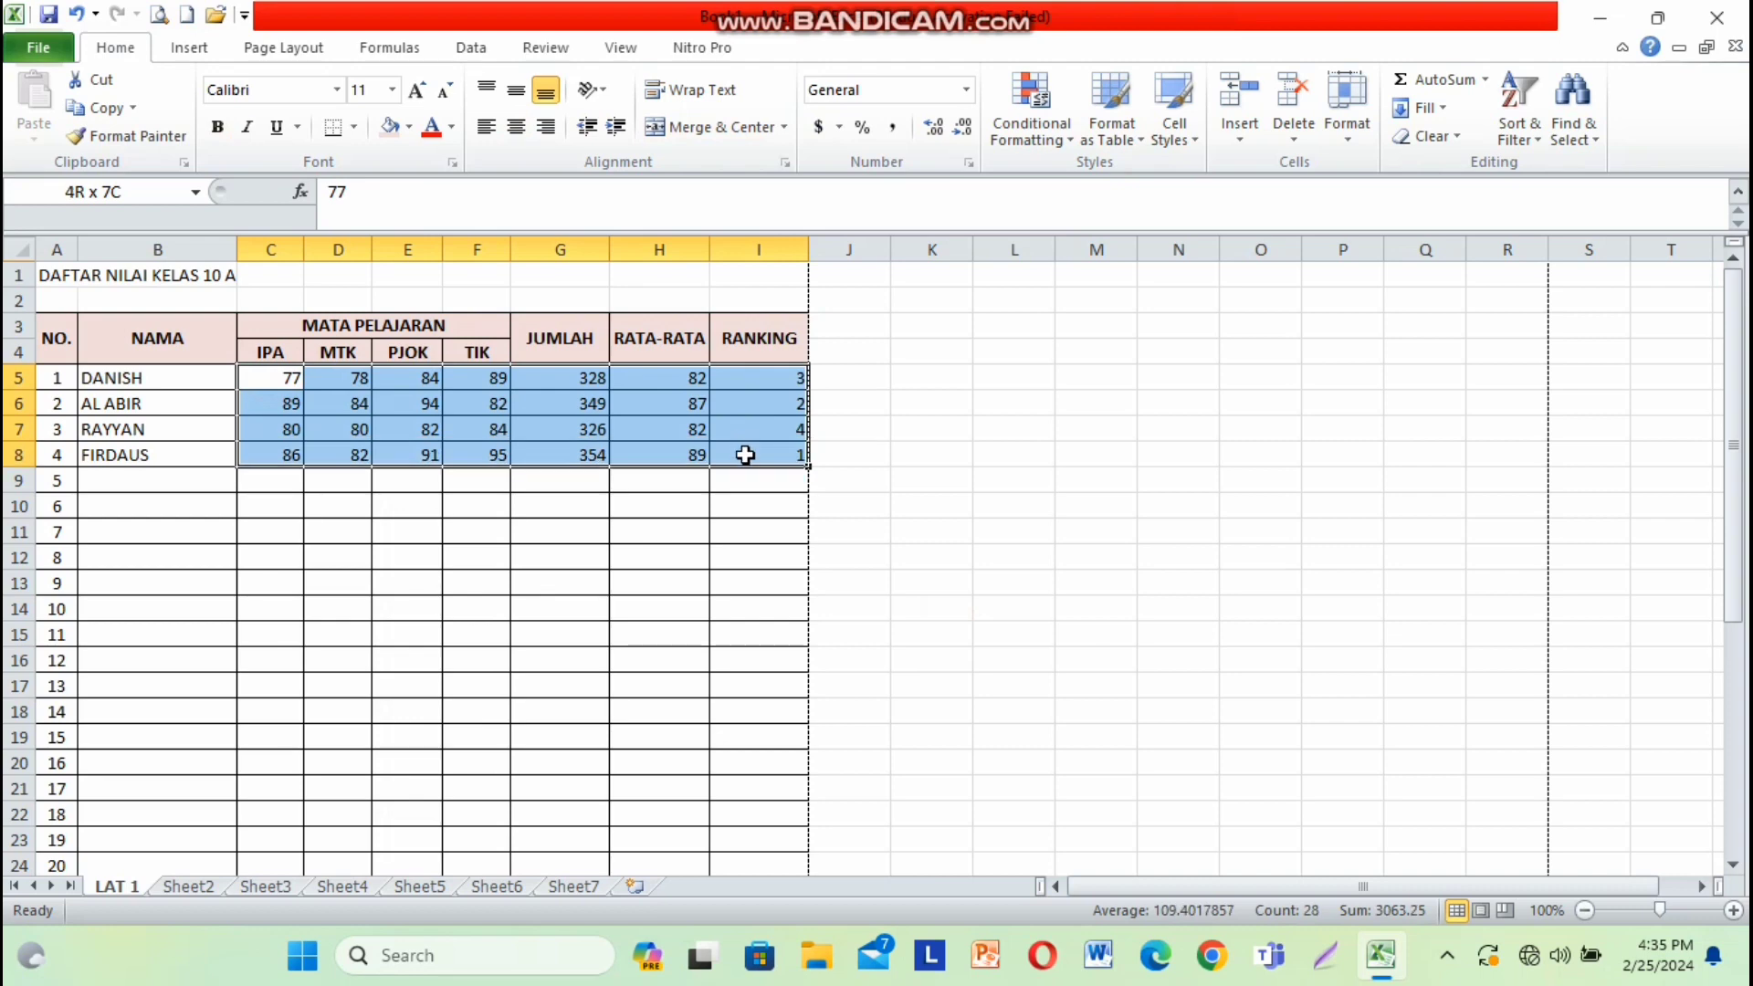
pyautogui.click(516, 127)
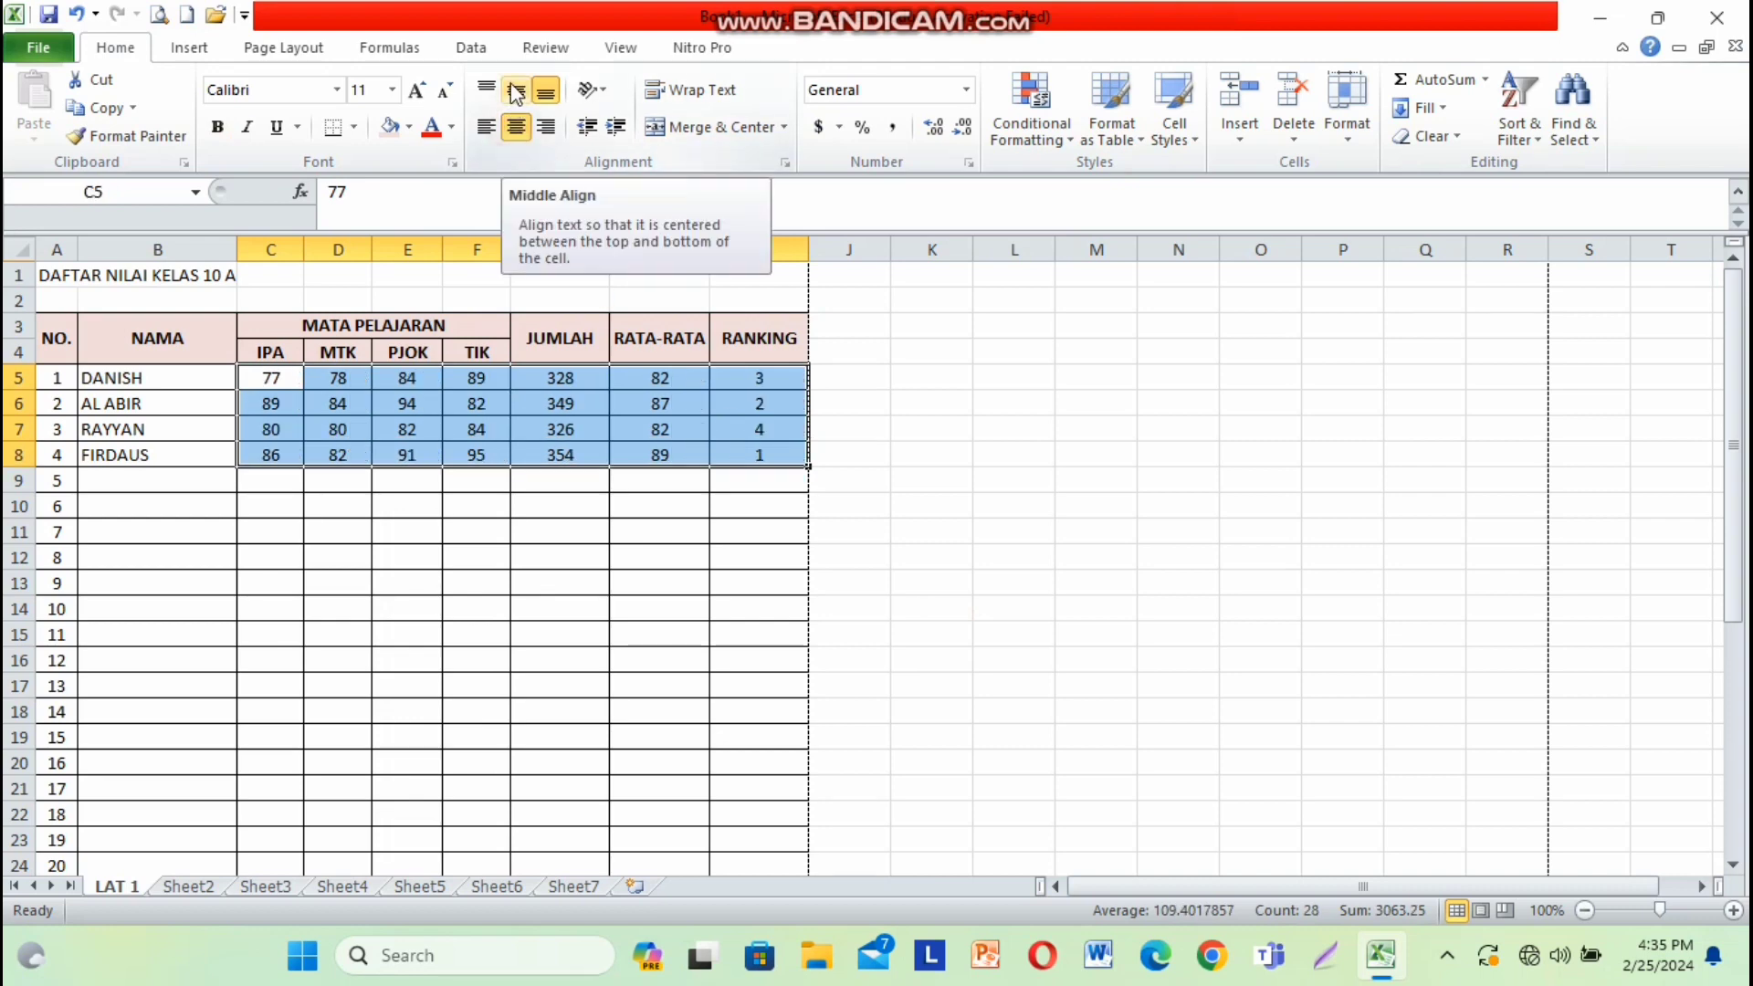
pyautogui.click(516, 91)
# - Enter the summary row labels JUMLAH in B37 and RATA-RATA in B38
pyautogui.scroll(-1, 445, 593)
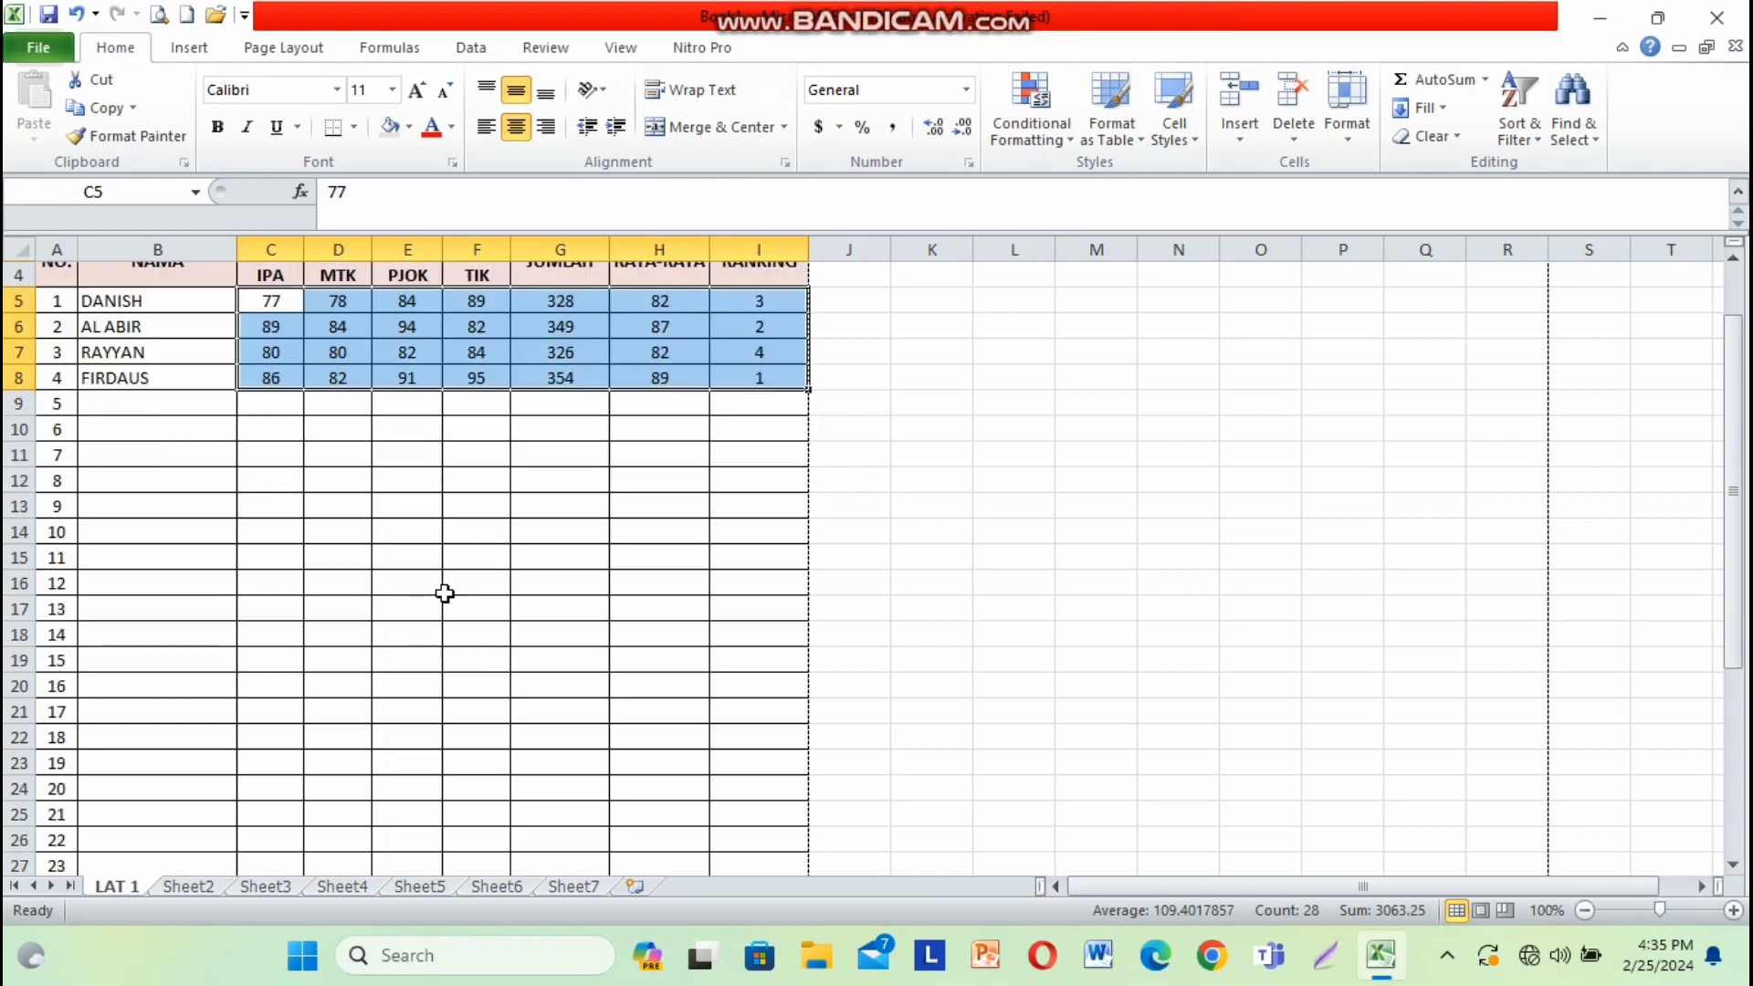
pyautogui.scroll(-5, 445, 594)
pyautogui.click(126, 742)
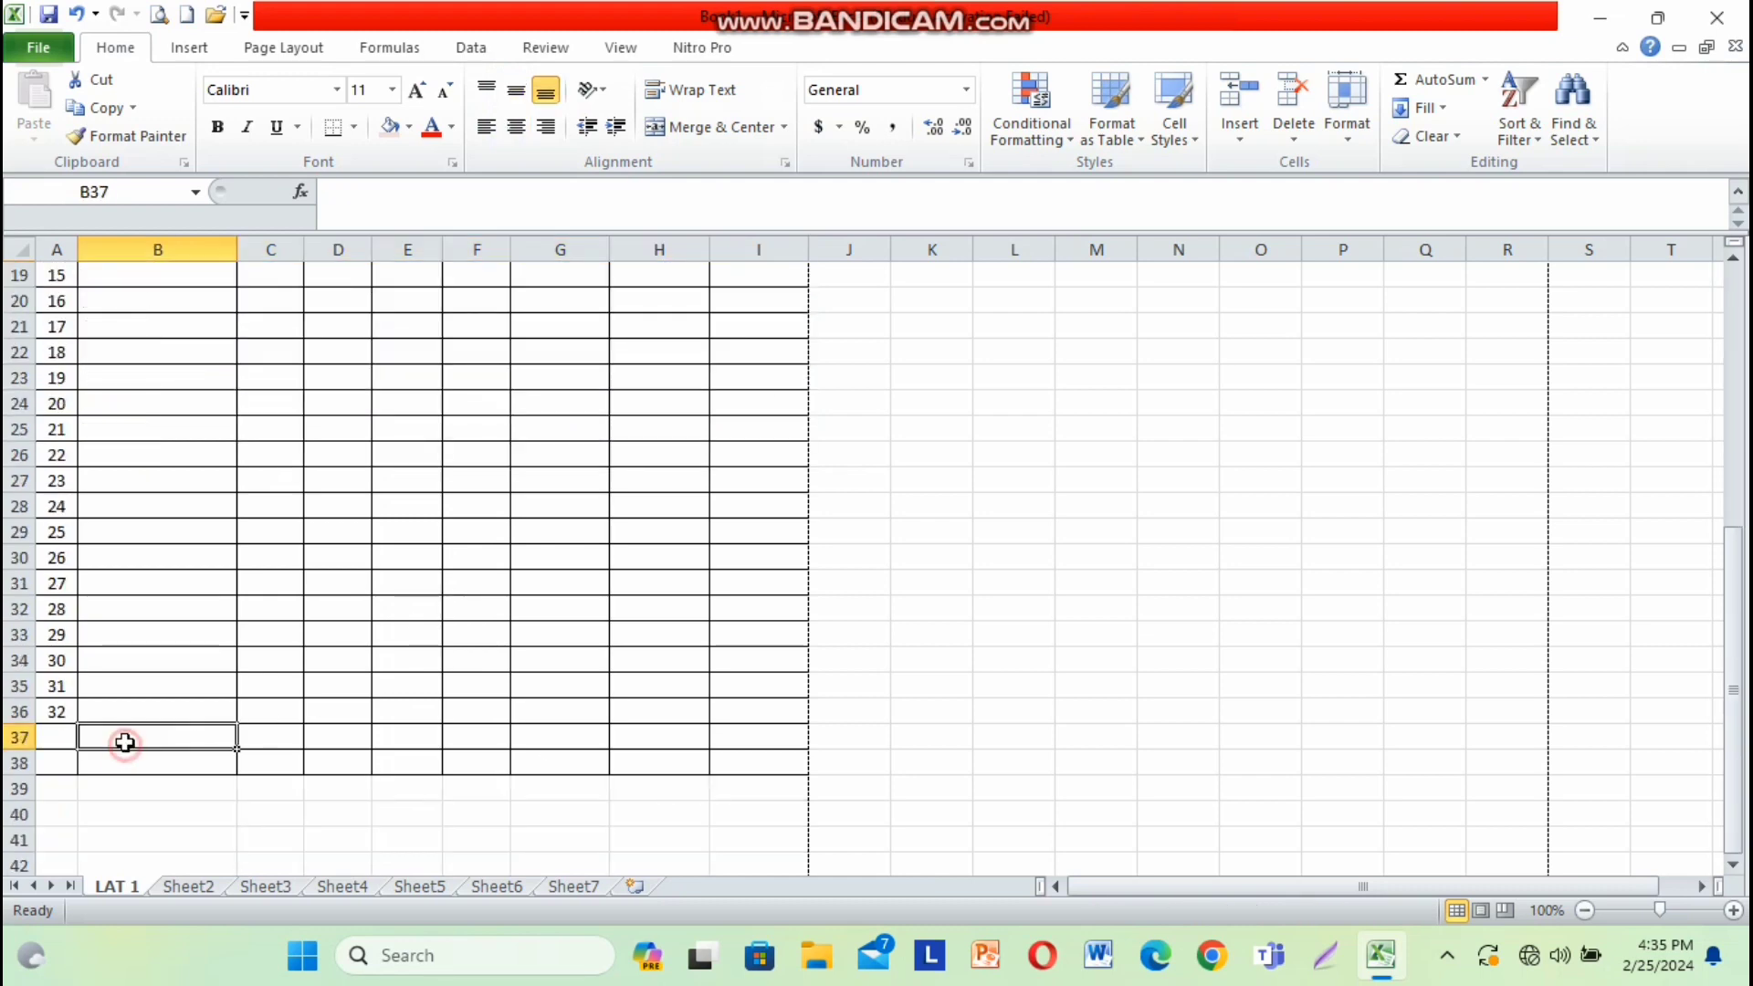
pyautogui.write('JUMLAH')
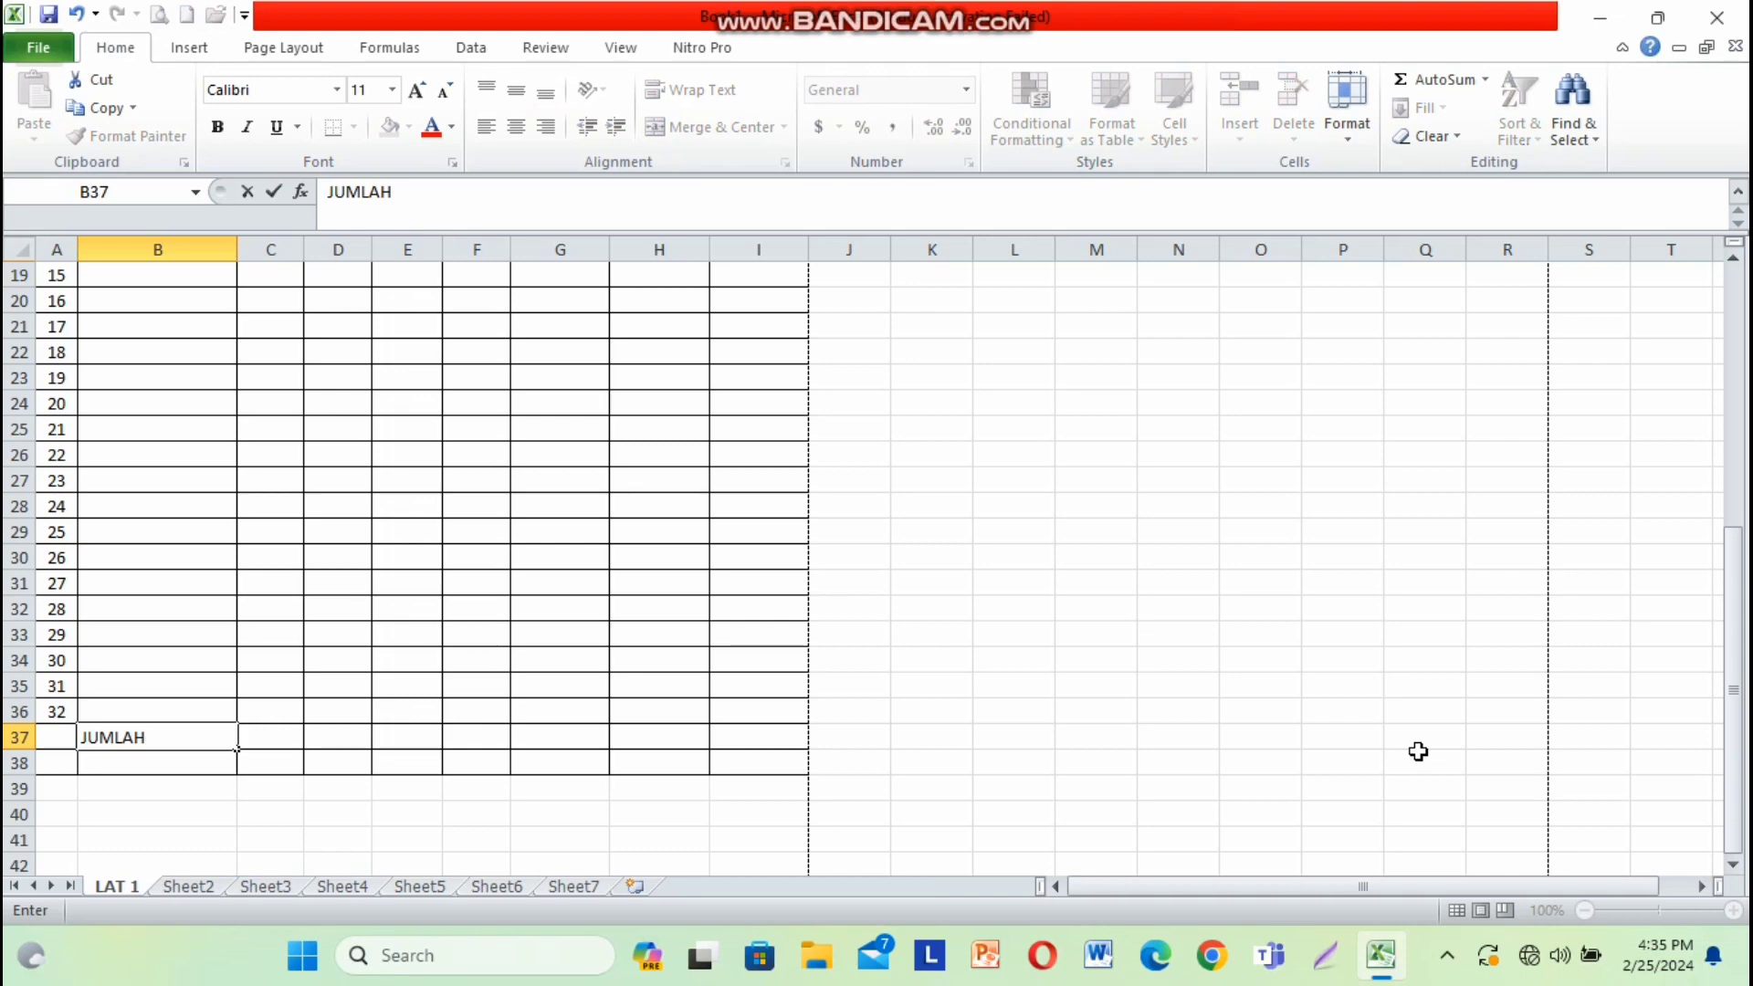
pyautogui.press('Return')
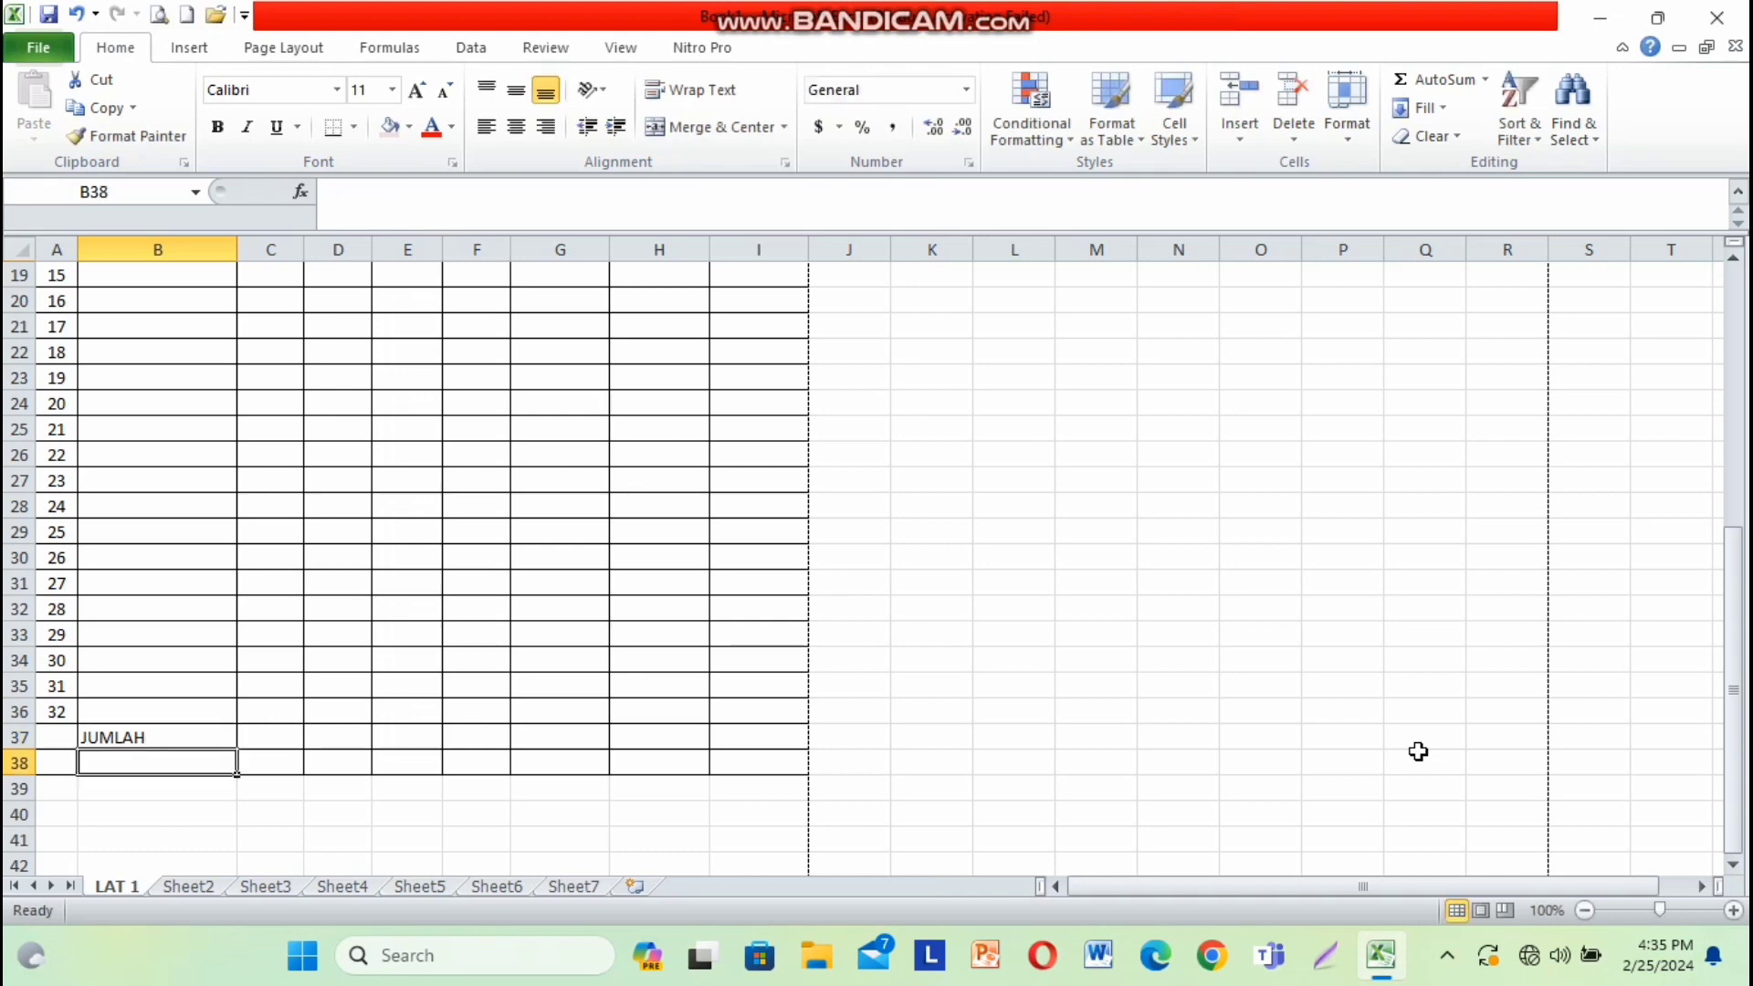
pyautogui.write('RATA-RATA')
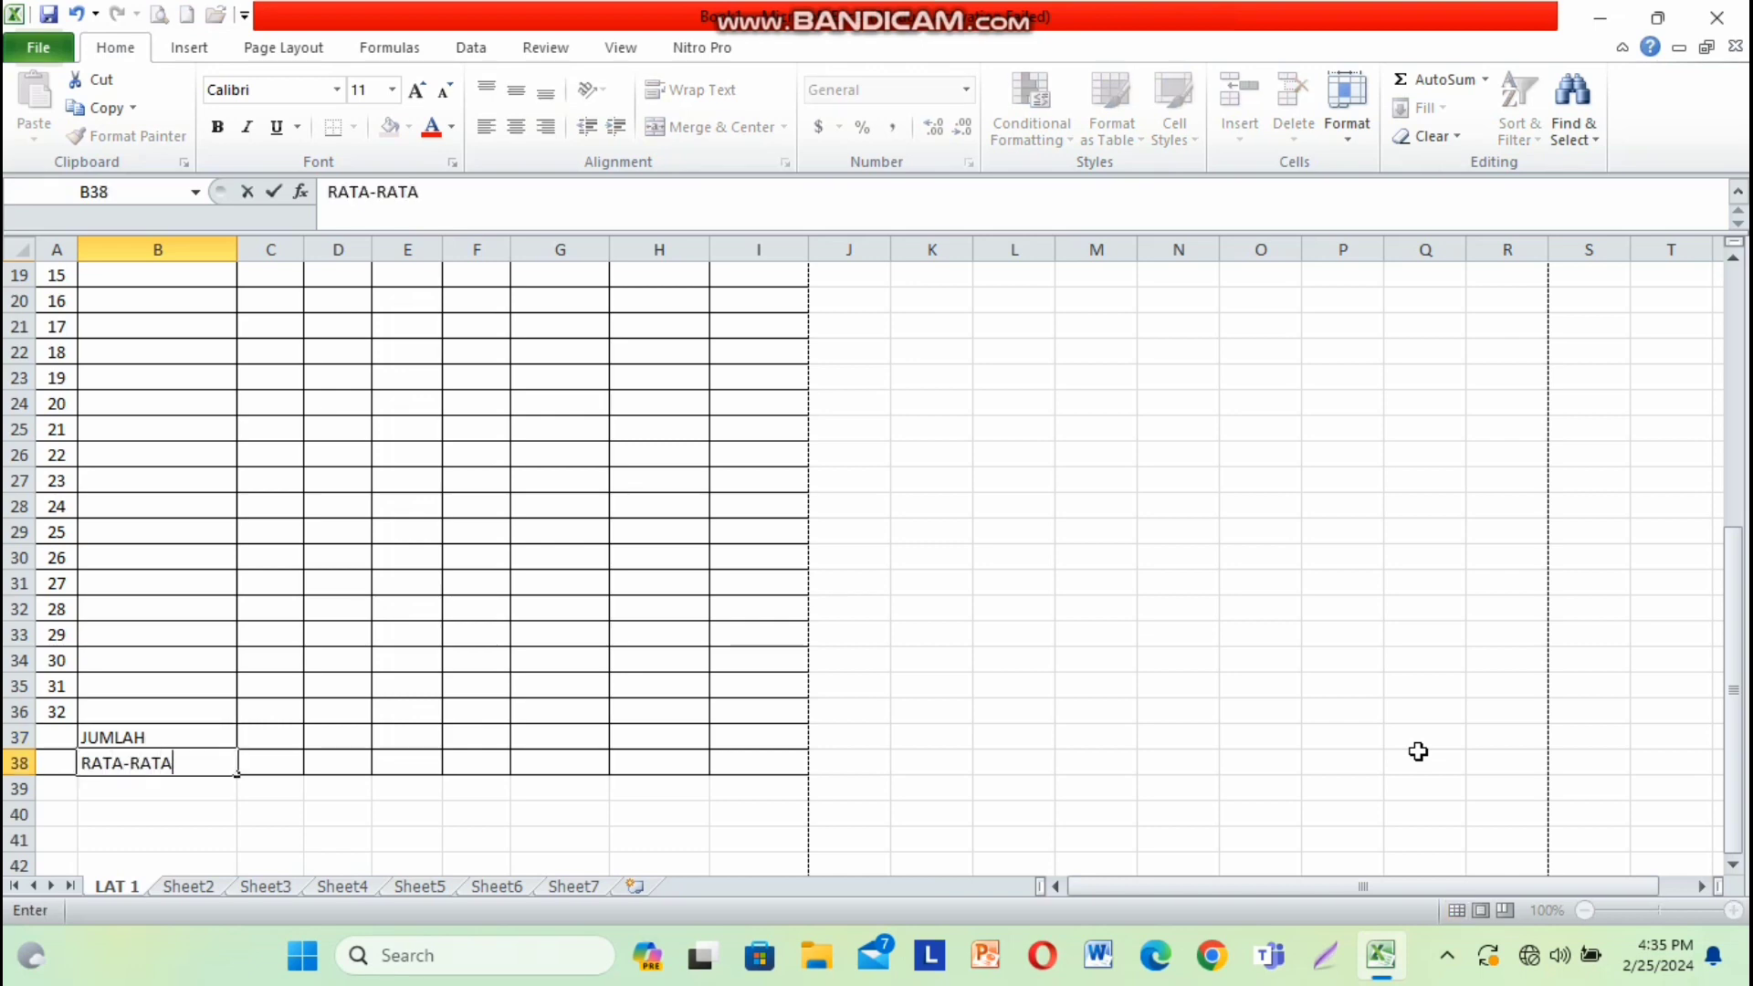
pyautogui.press('Return')
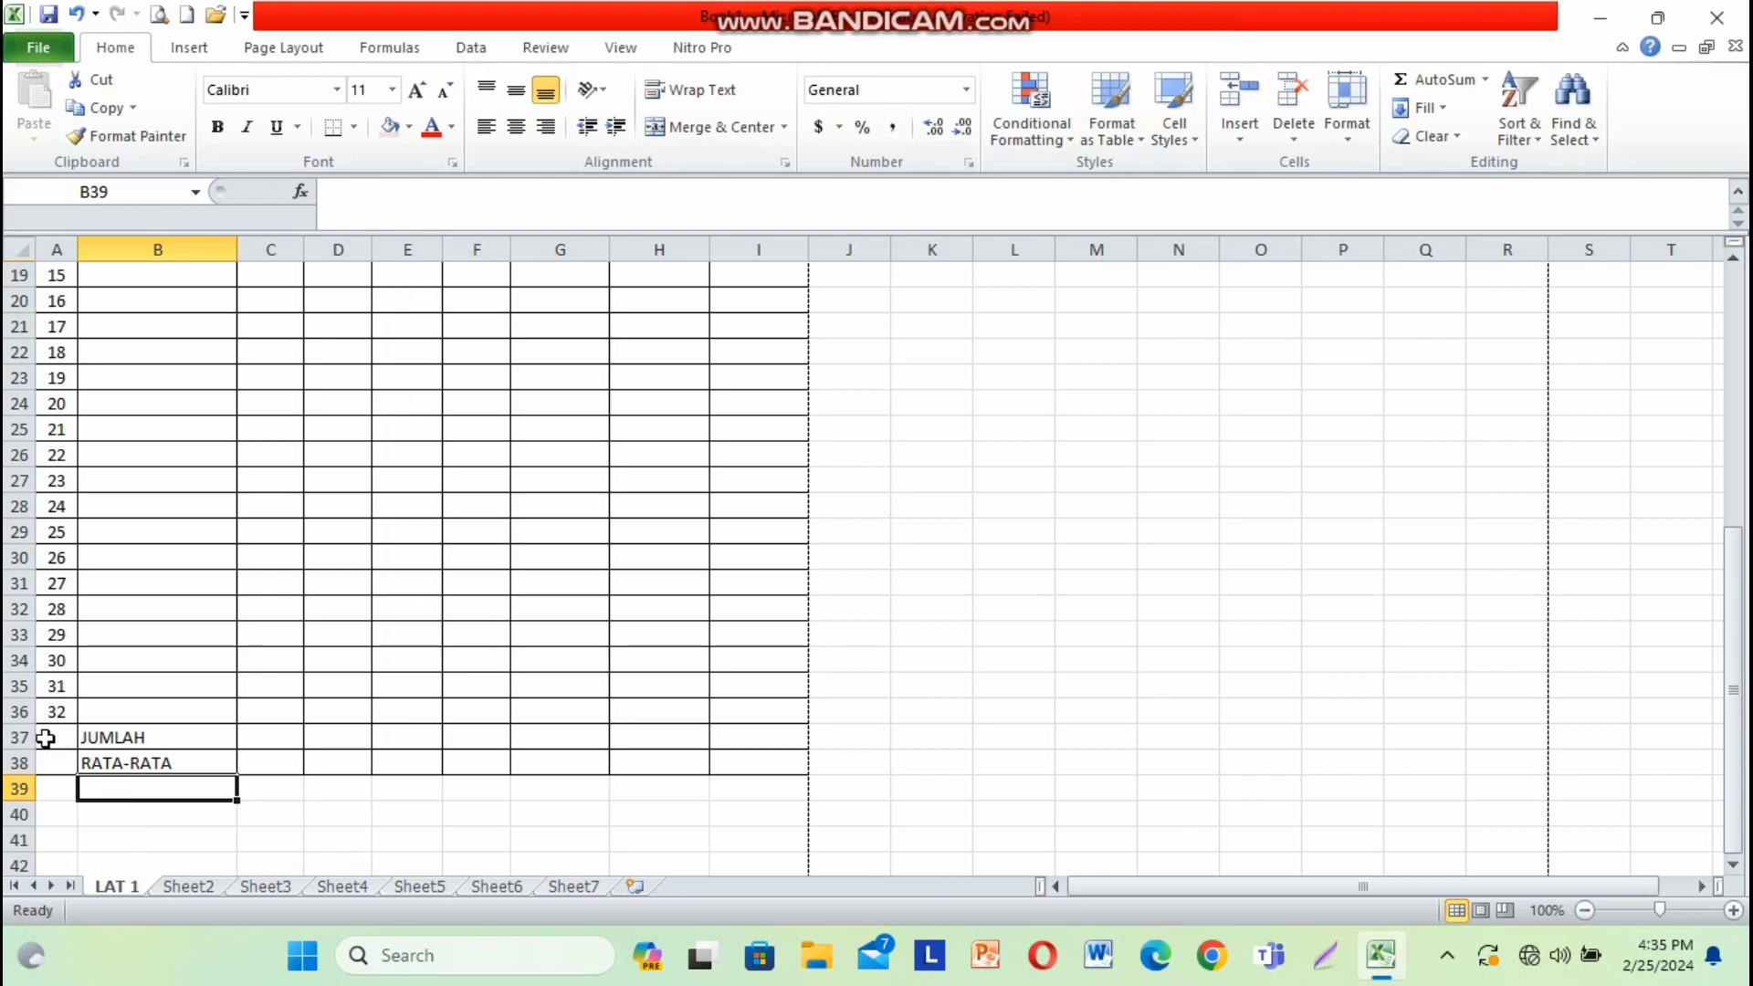
# - Merge and center JUMLAH across A37:B37 and RATA-RATA across A38:B38, and make both labels bold
pyautogui.moveTo(43, 737); pyautogui.dragTo(135, 739)
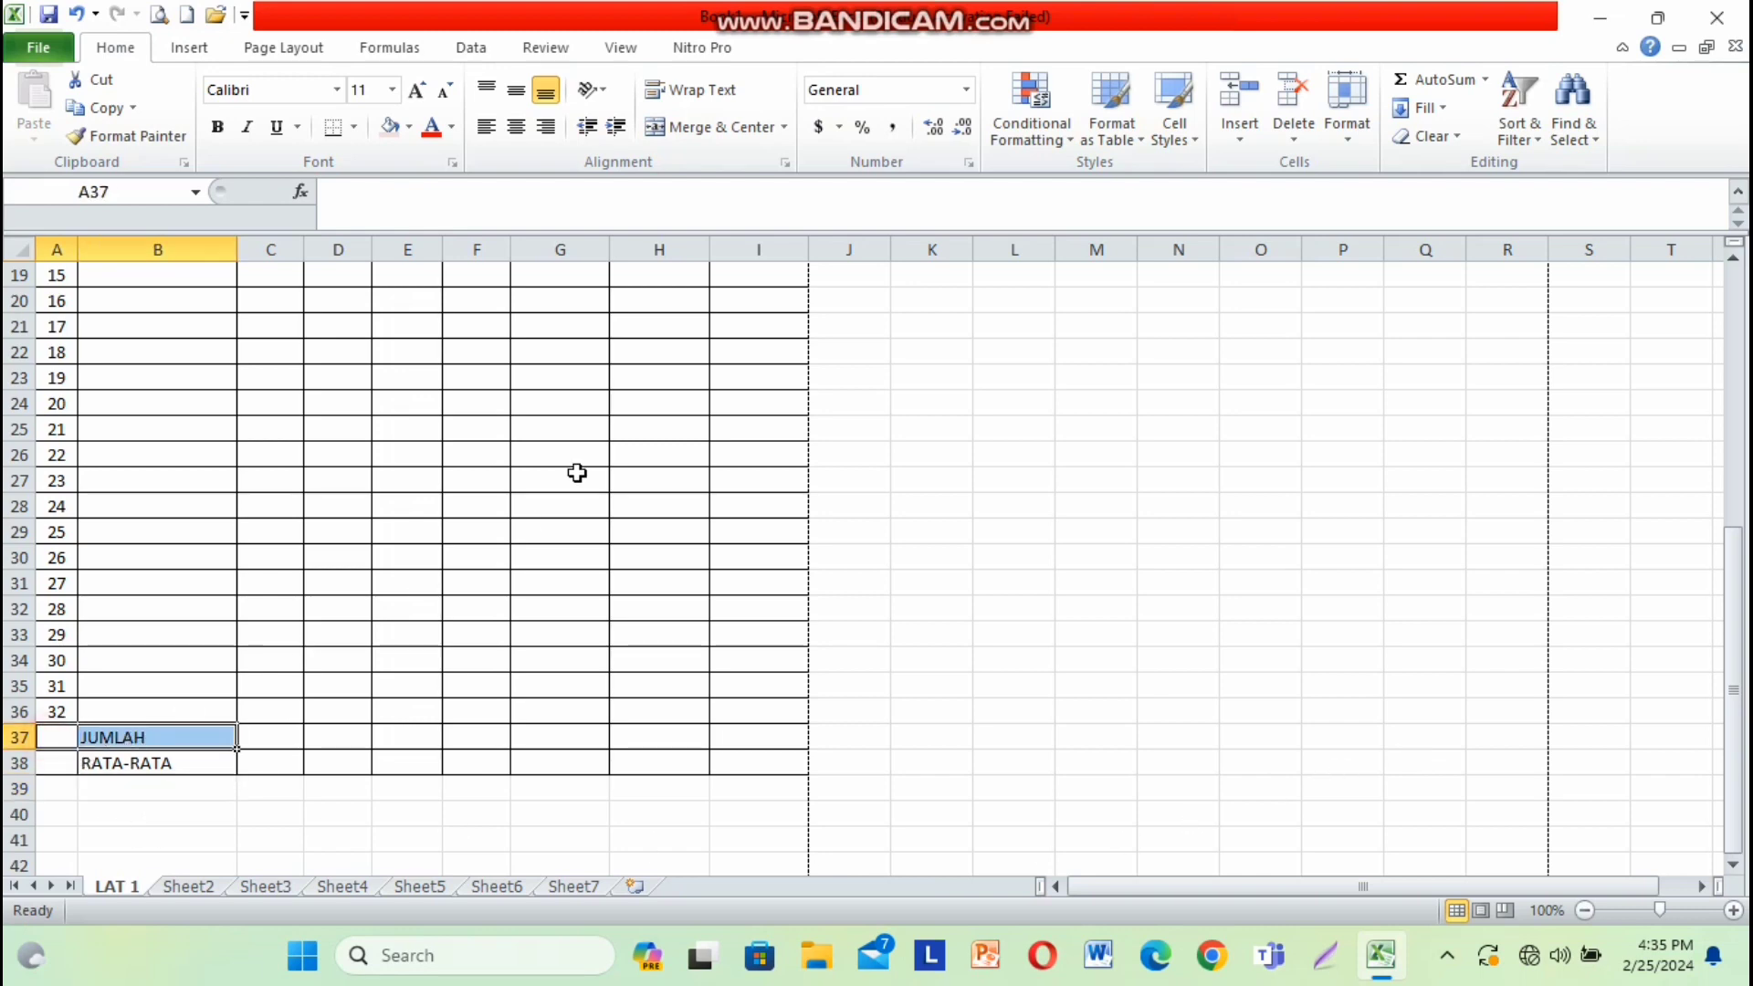
pyautogui.click(687, 128)
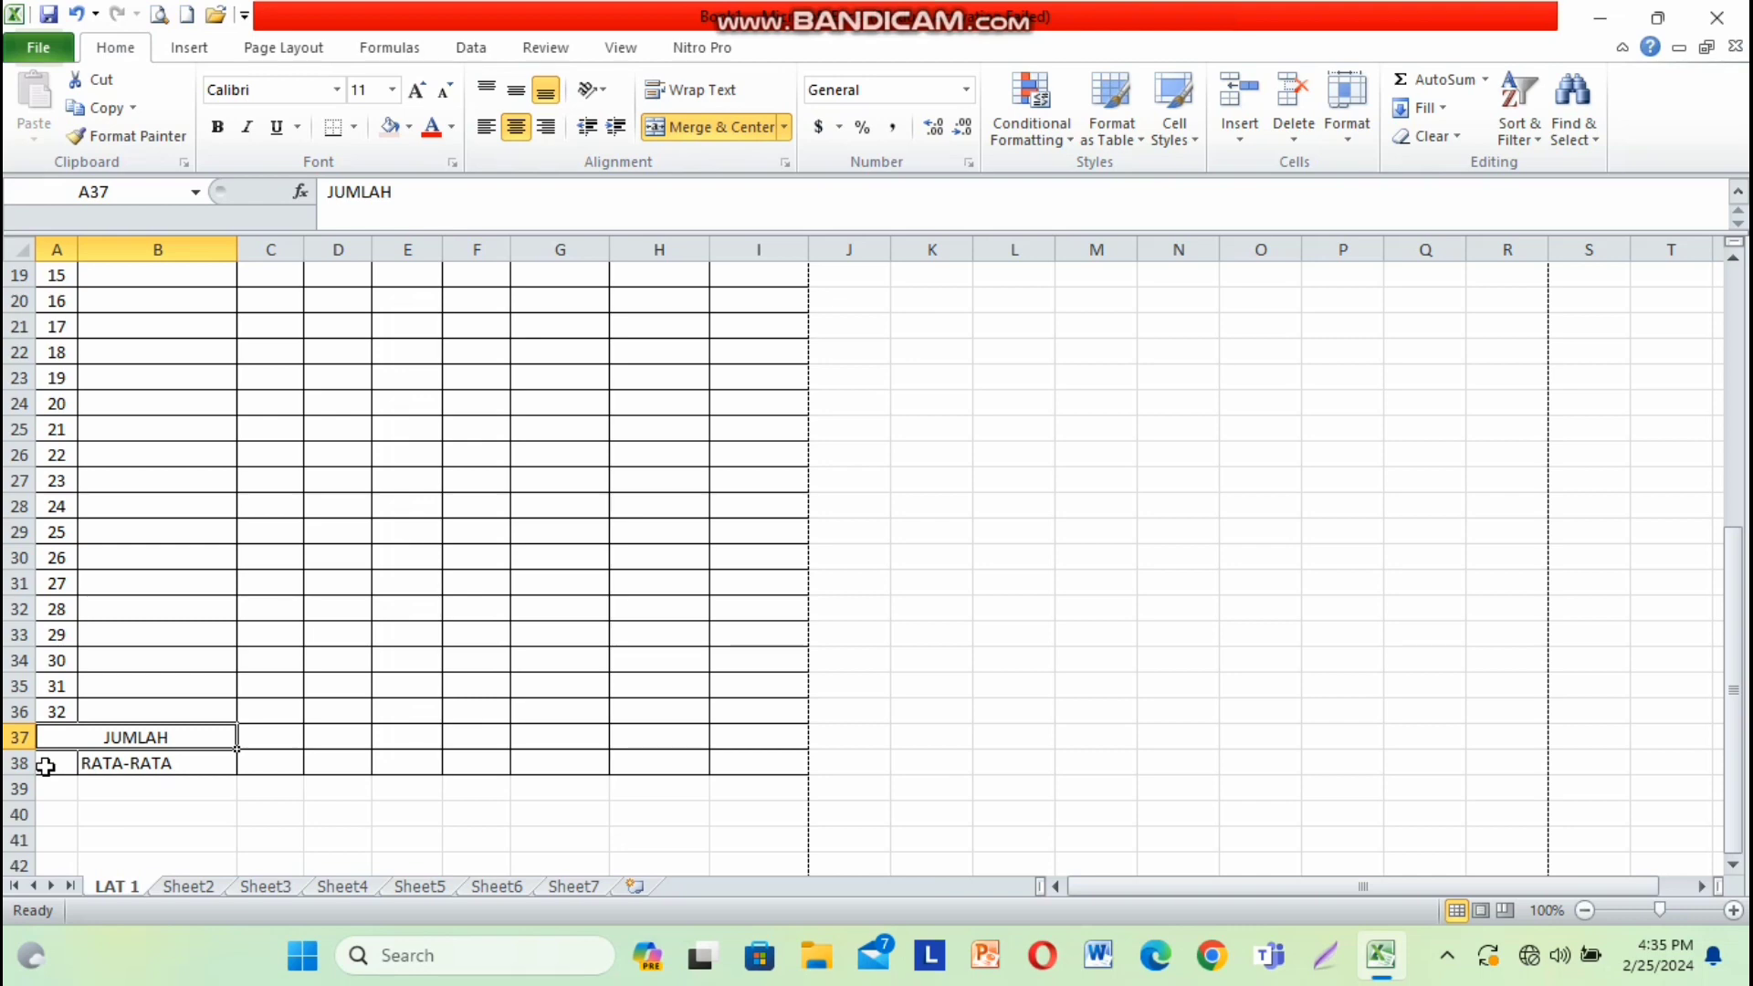
pyautogui.moveTo(39, 763); pyautogui.dragTo(113, 769)
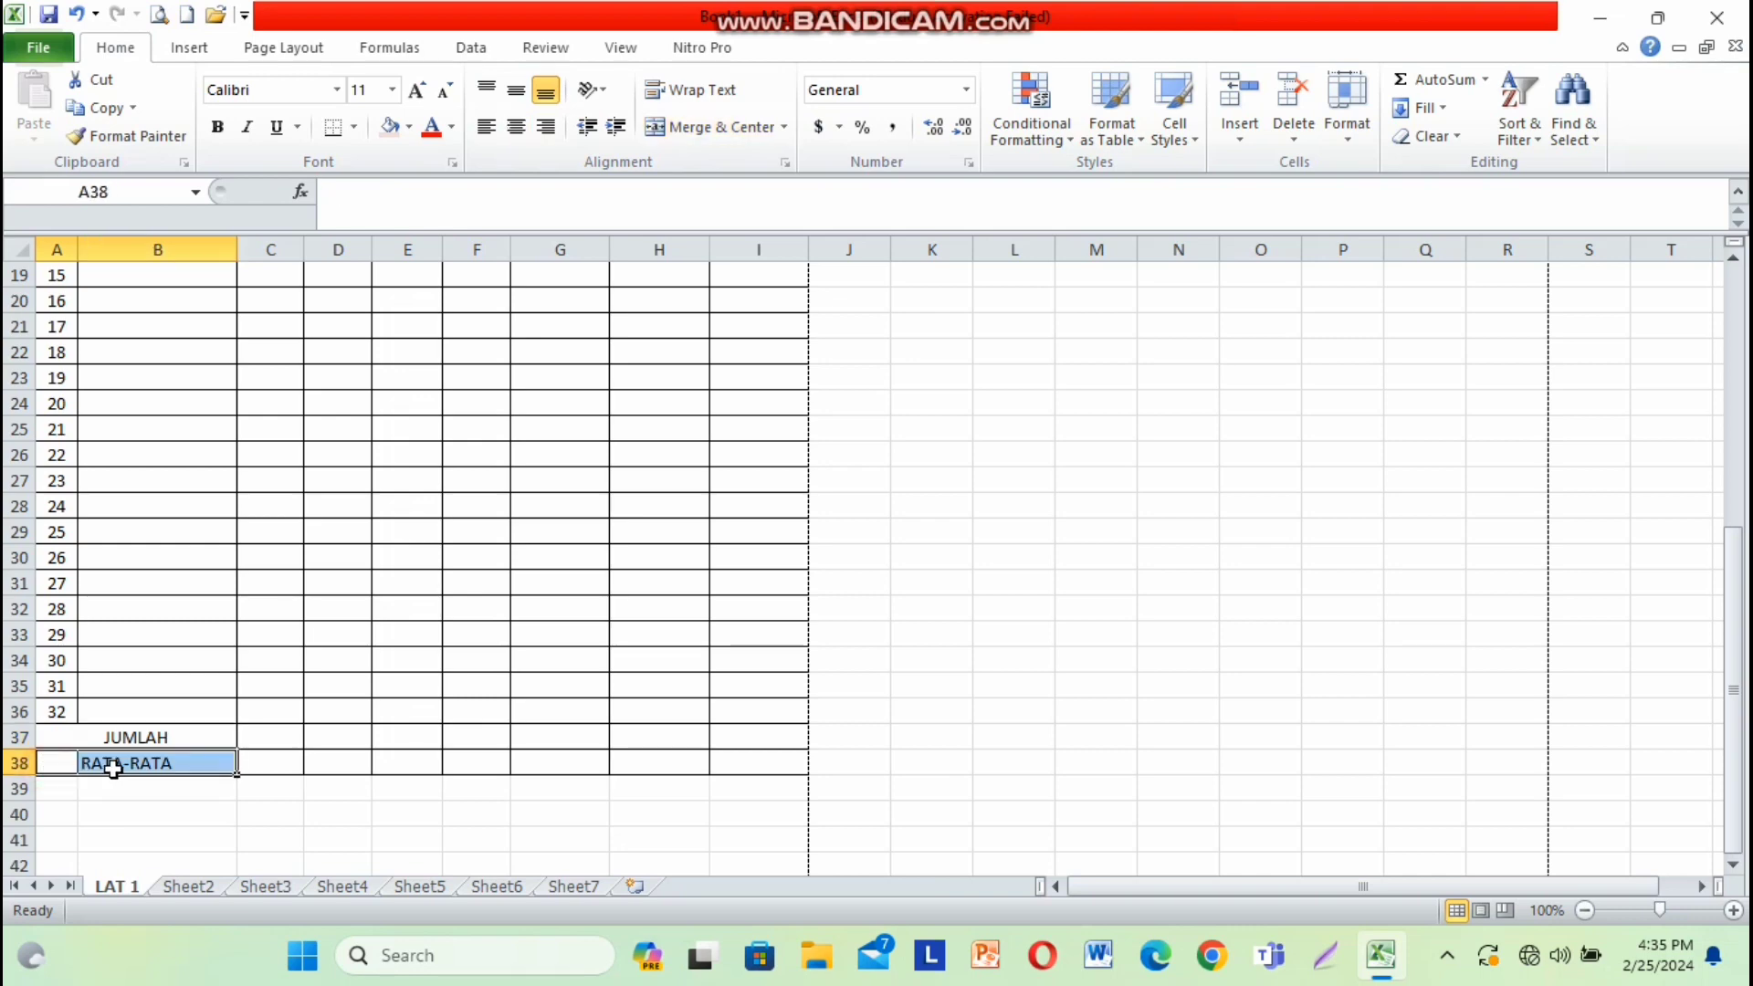
pyautogui.click(731, 128)
pyautogui.moveTo(201, 736); pyautogui.dragTo(192, 764)
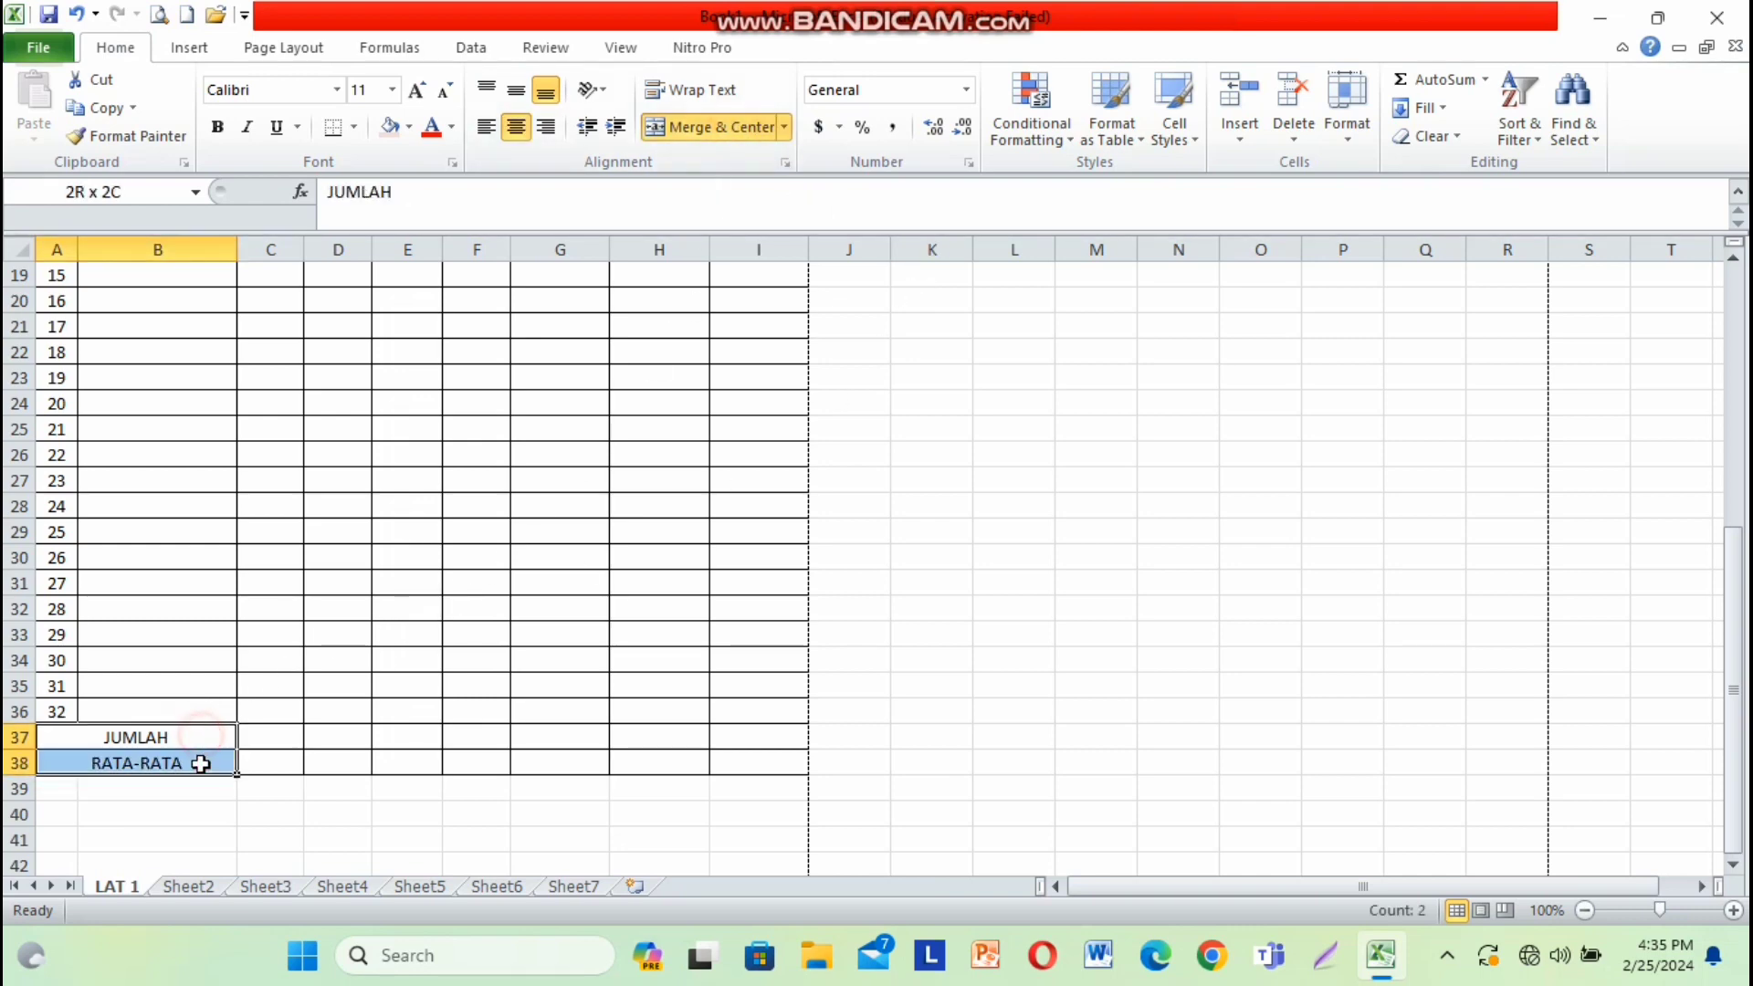
pyautogui.click(220, 130)
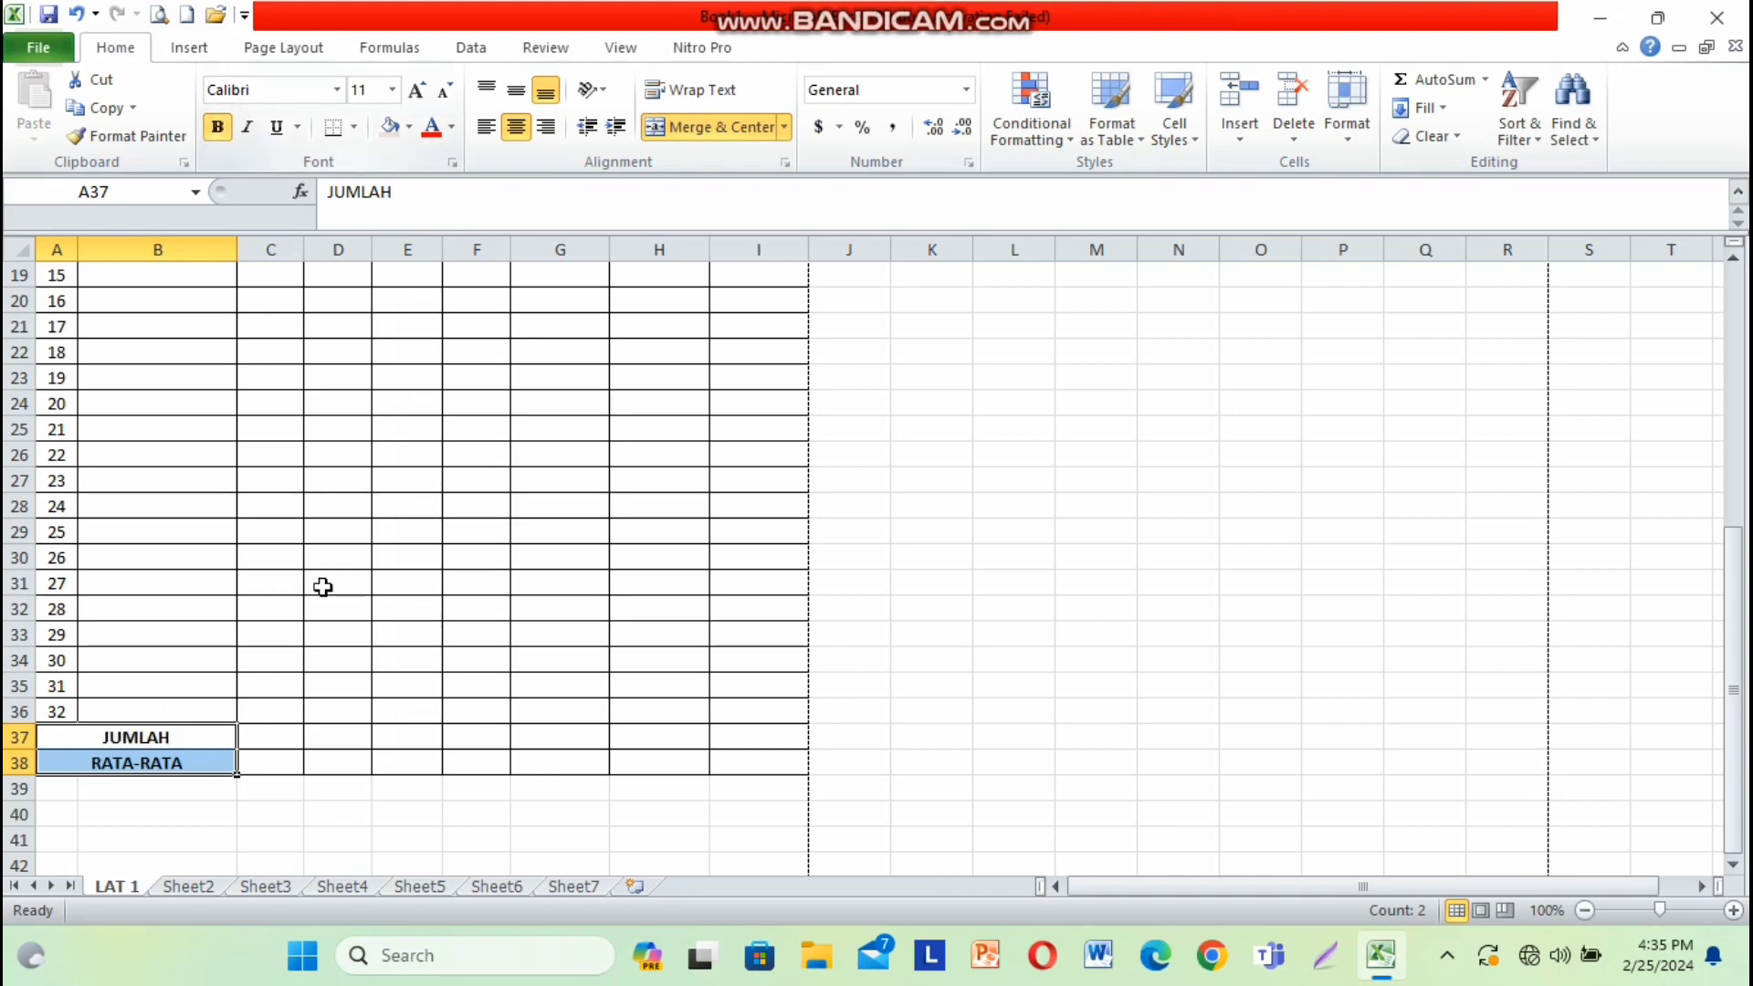
# - Total the IPA scores in C37 with =SUM(C5:C36) and fill the formula across the JUMLAH row to I37
pyautogui.click(274, 738)
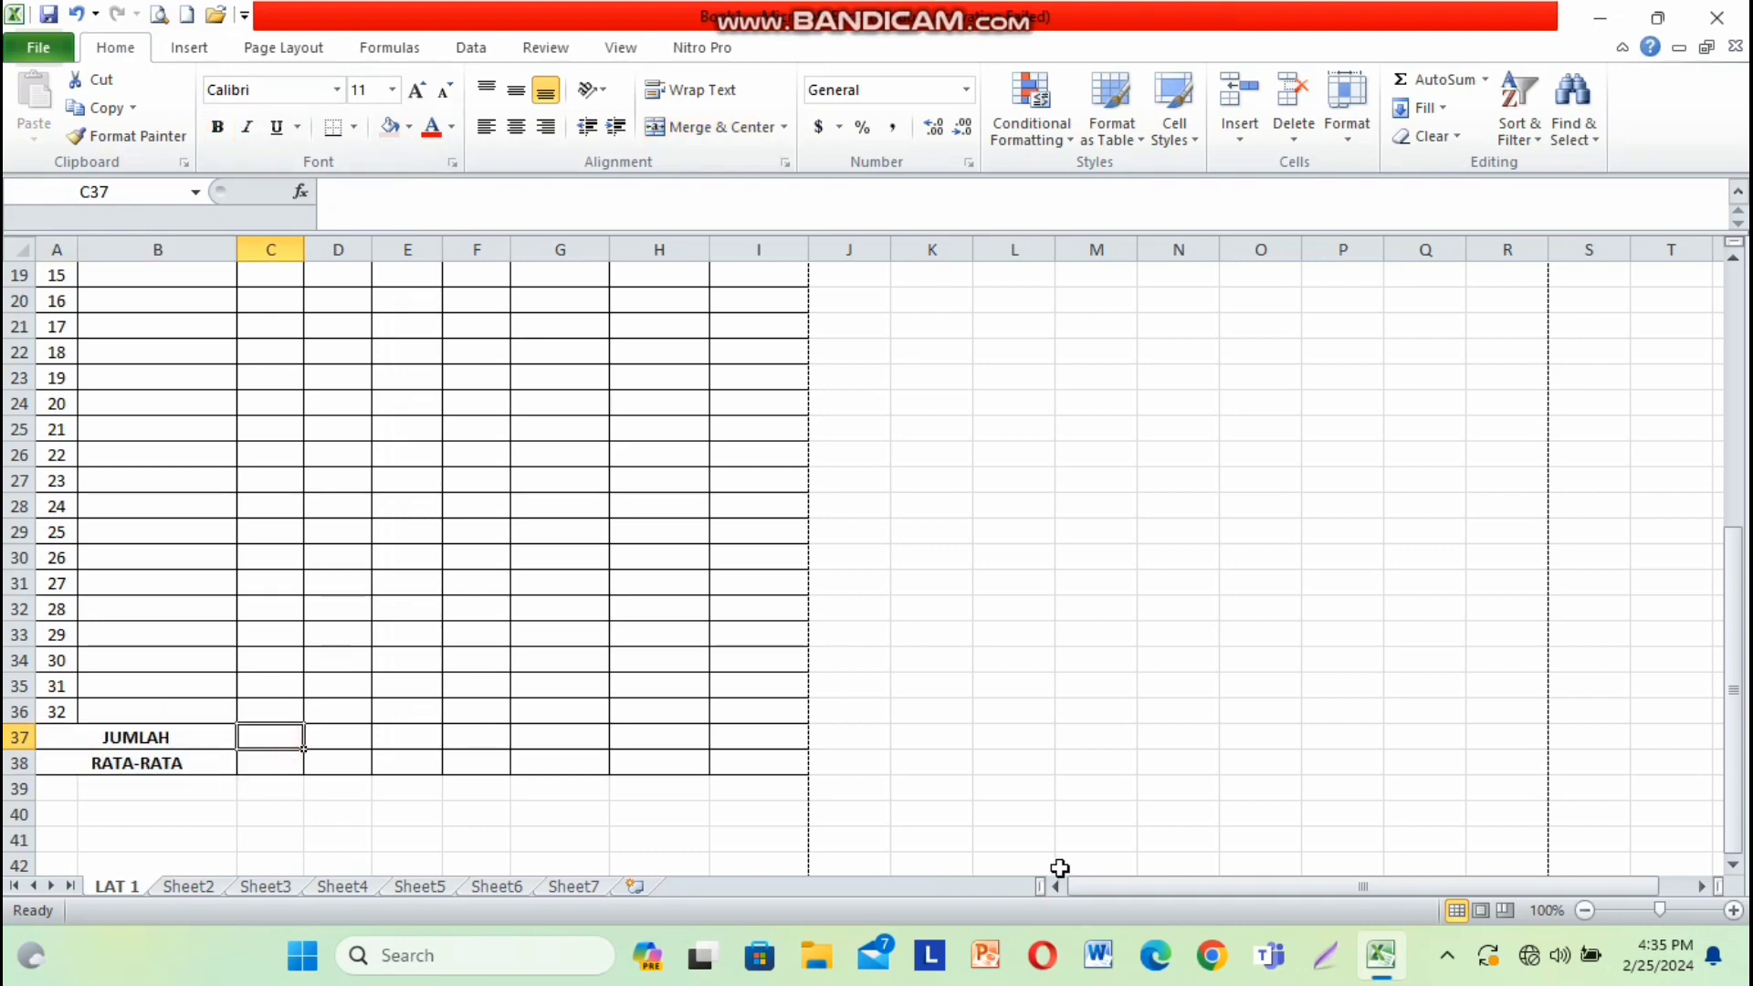
pyautogui.write('=SUM')
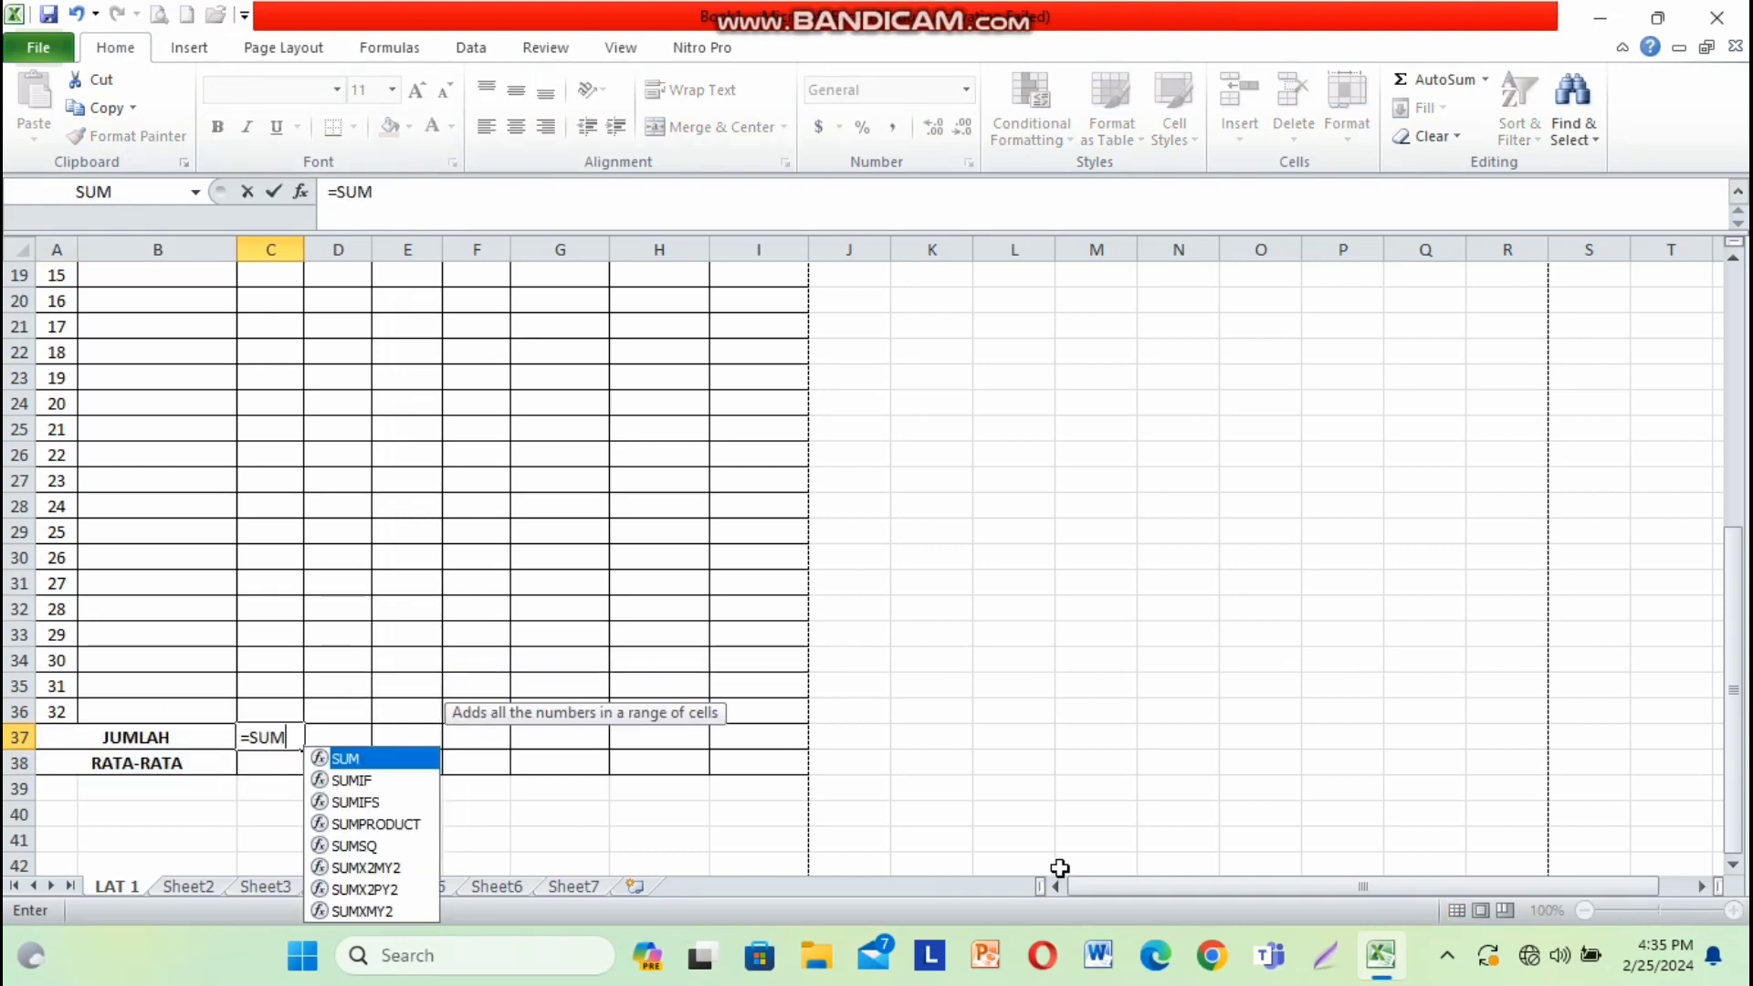
pyautogui.write('(')
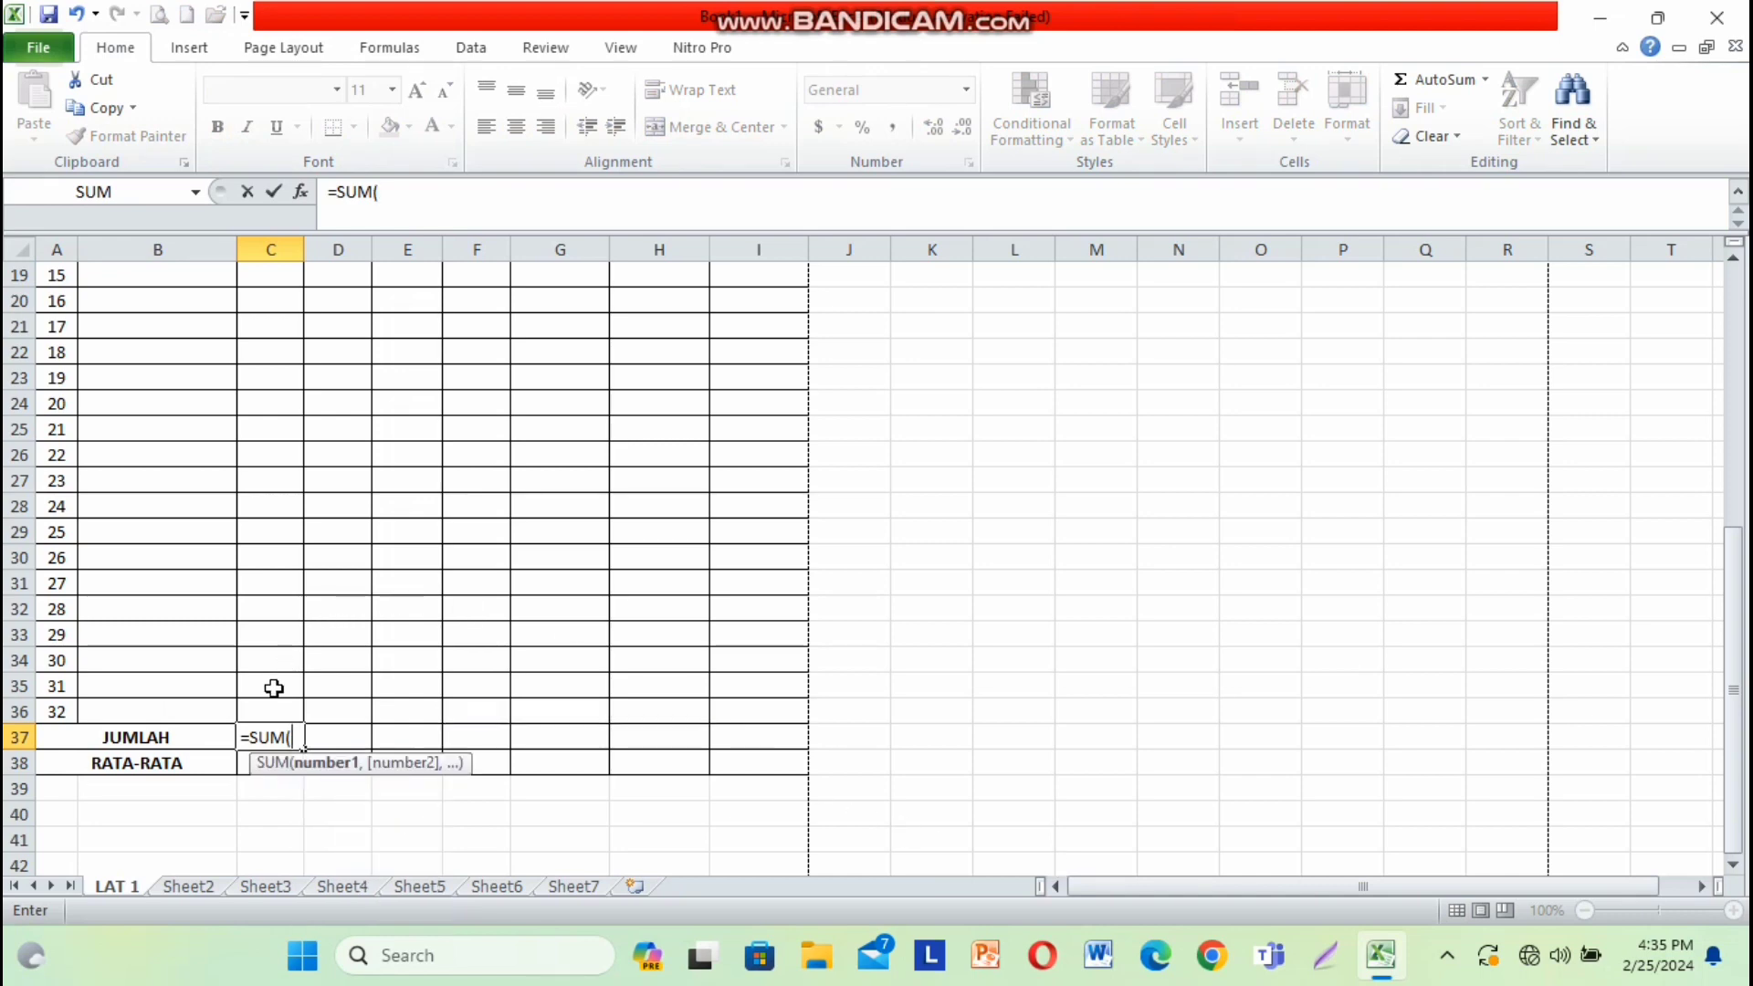
pyautogui.scroll(6, 276, 680)
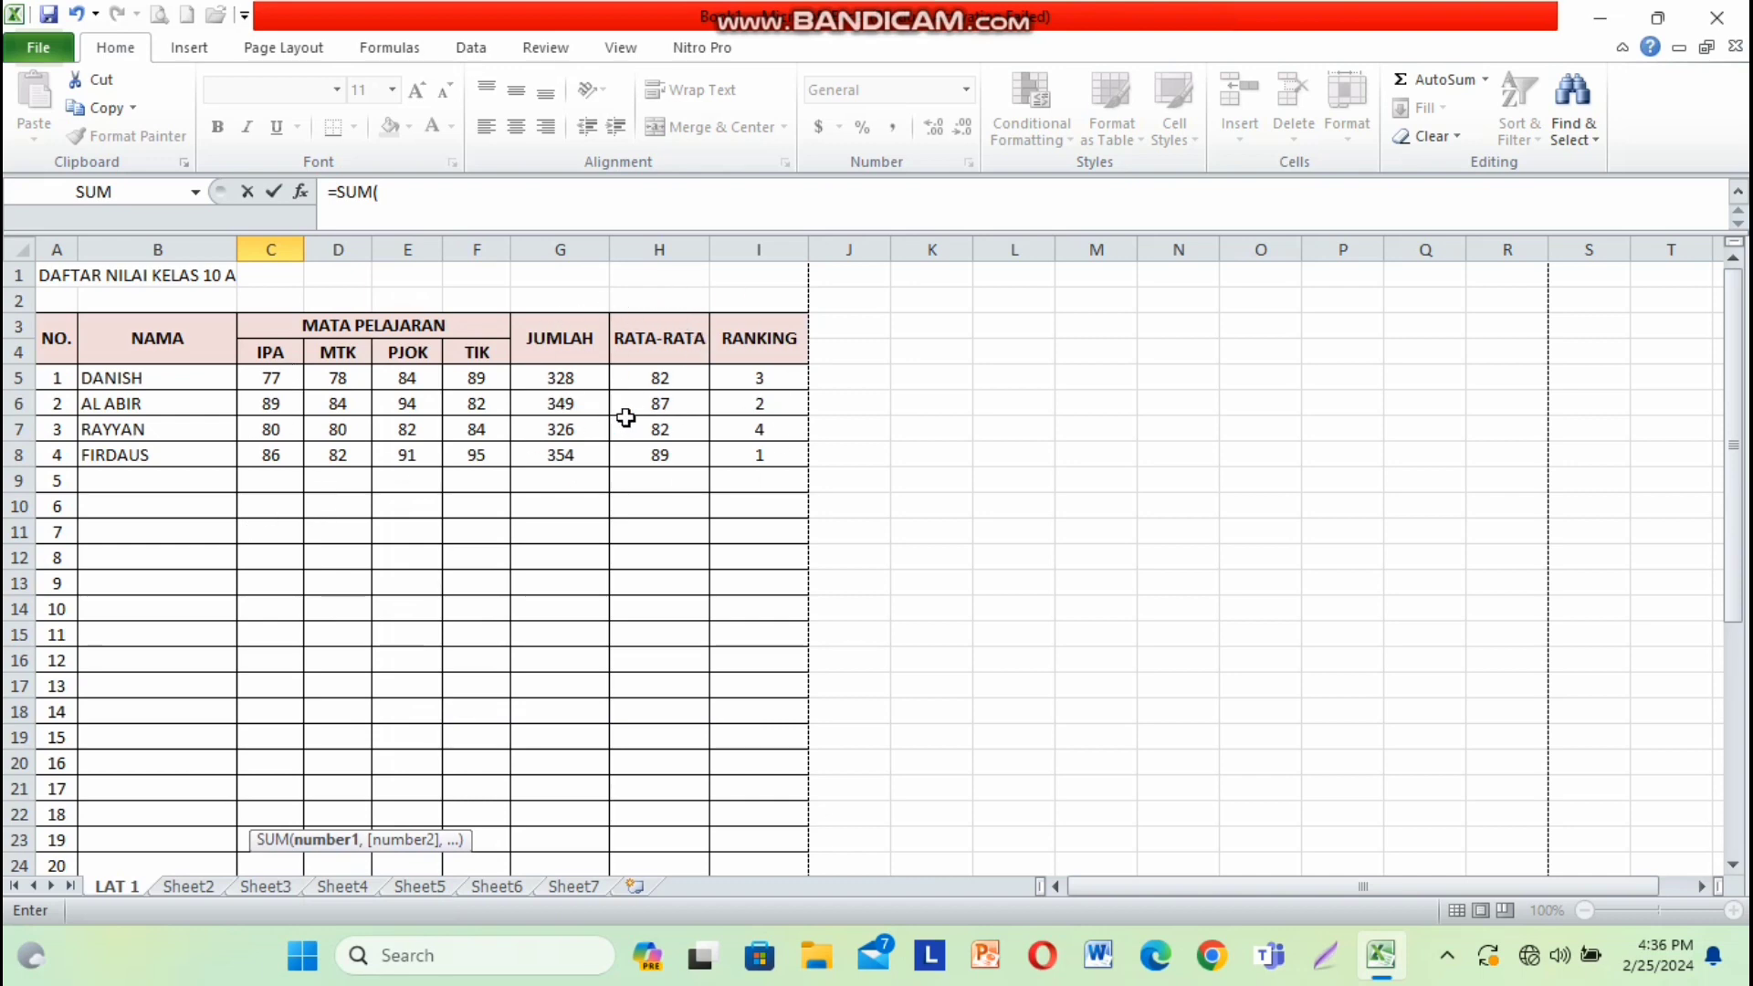
pyautogui.moveTo(276, 377); pyautogui.dragTo(274, 756)
pyautogui.scroll(6, 258, 630)
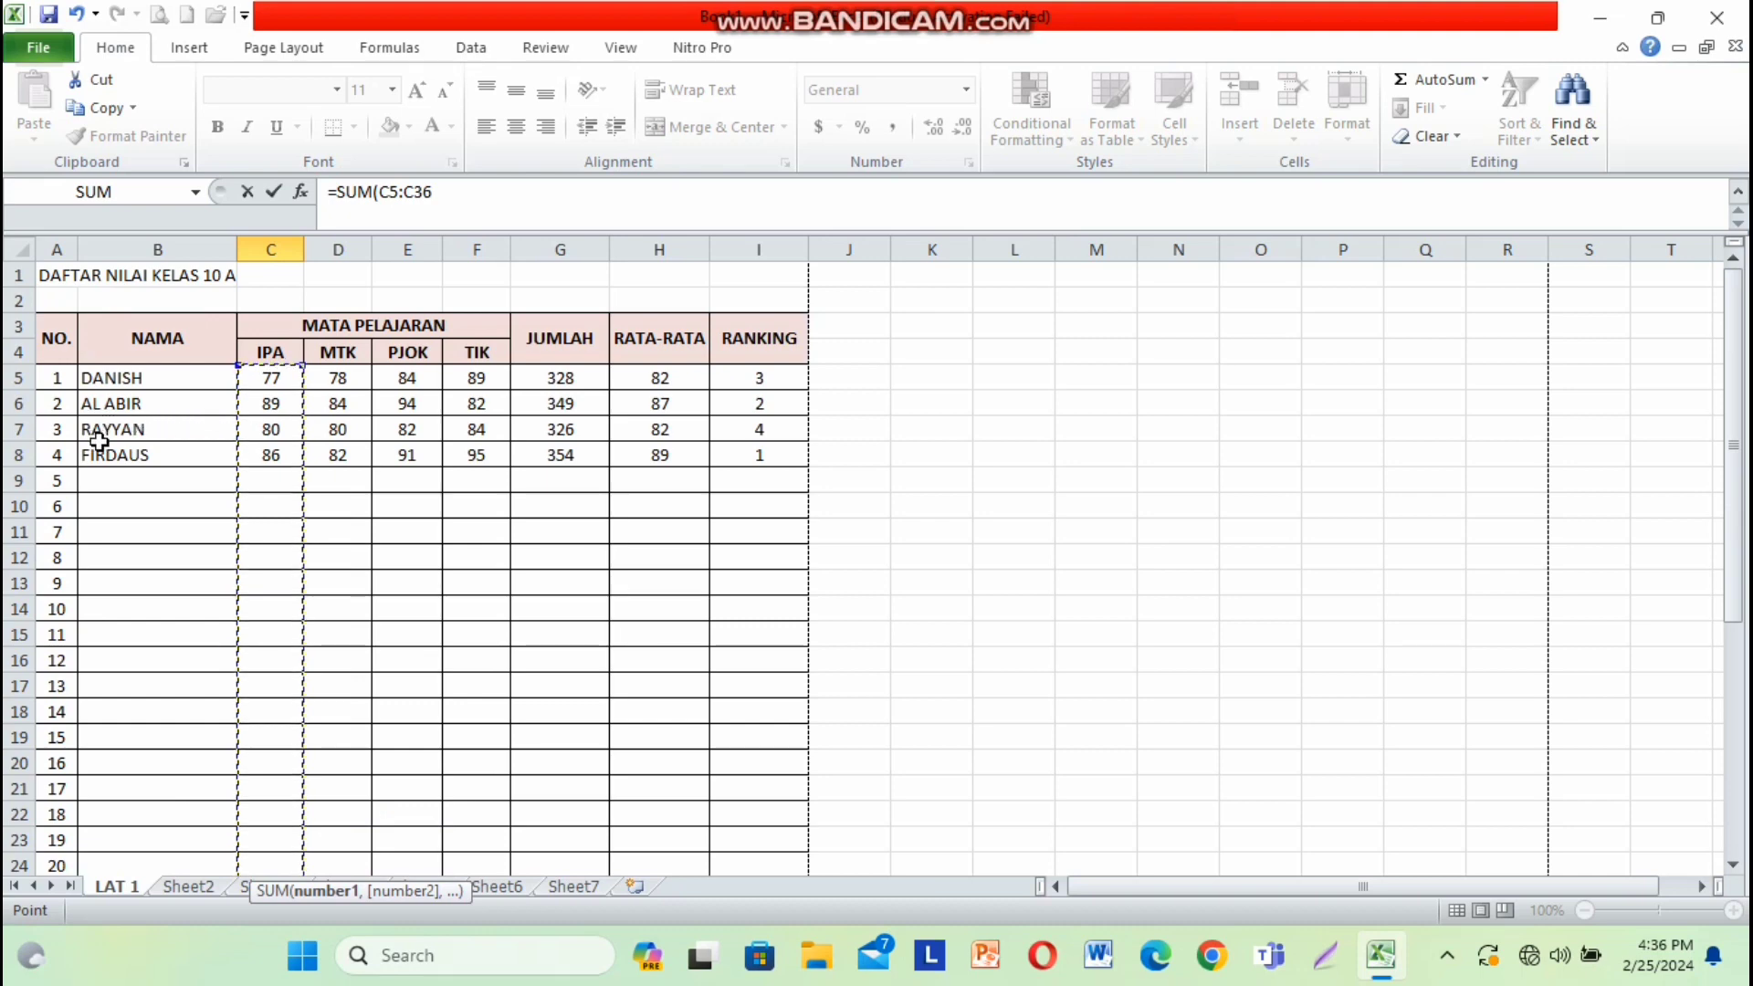
pyautogui.scroll(-7, 132, 481)
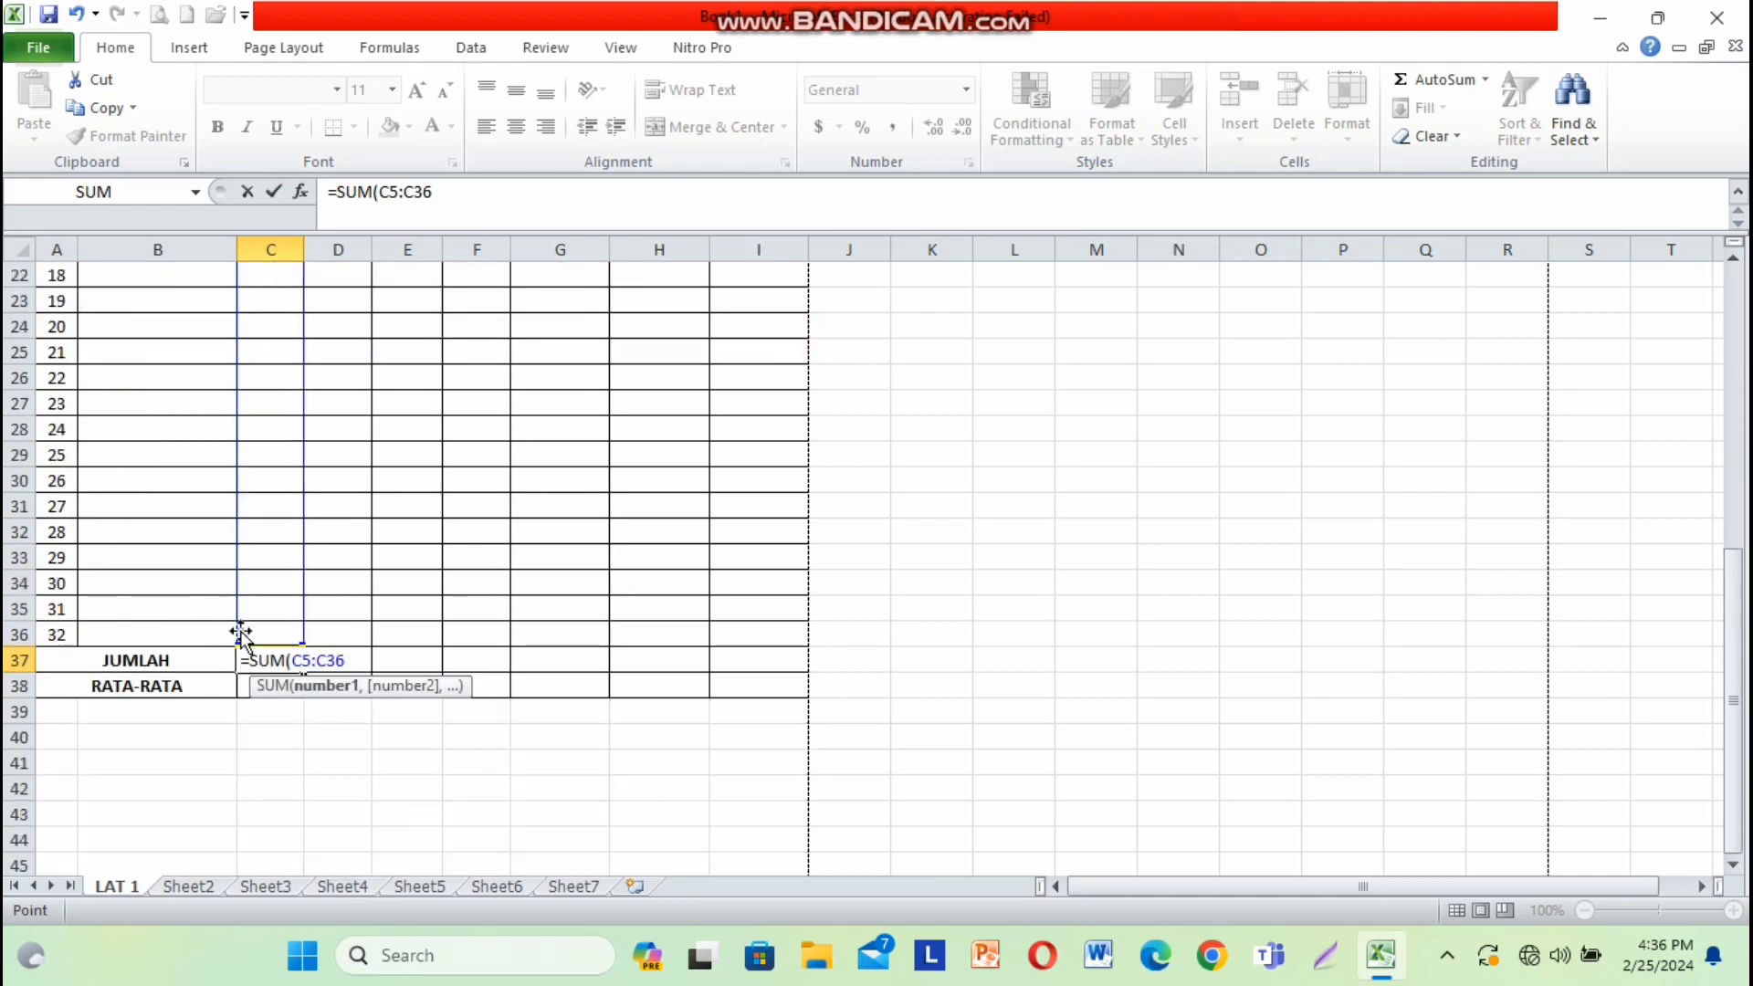
pyautogui.press('Return')
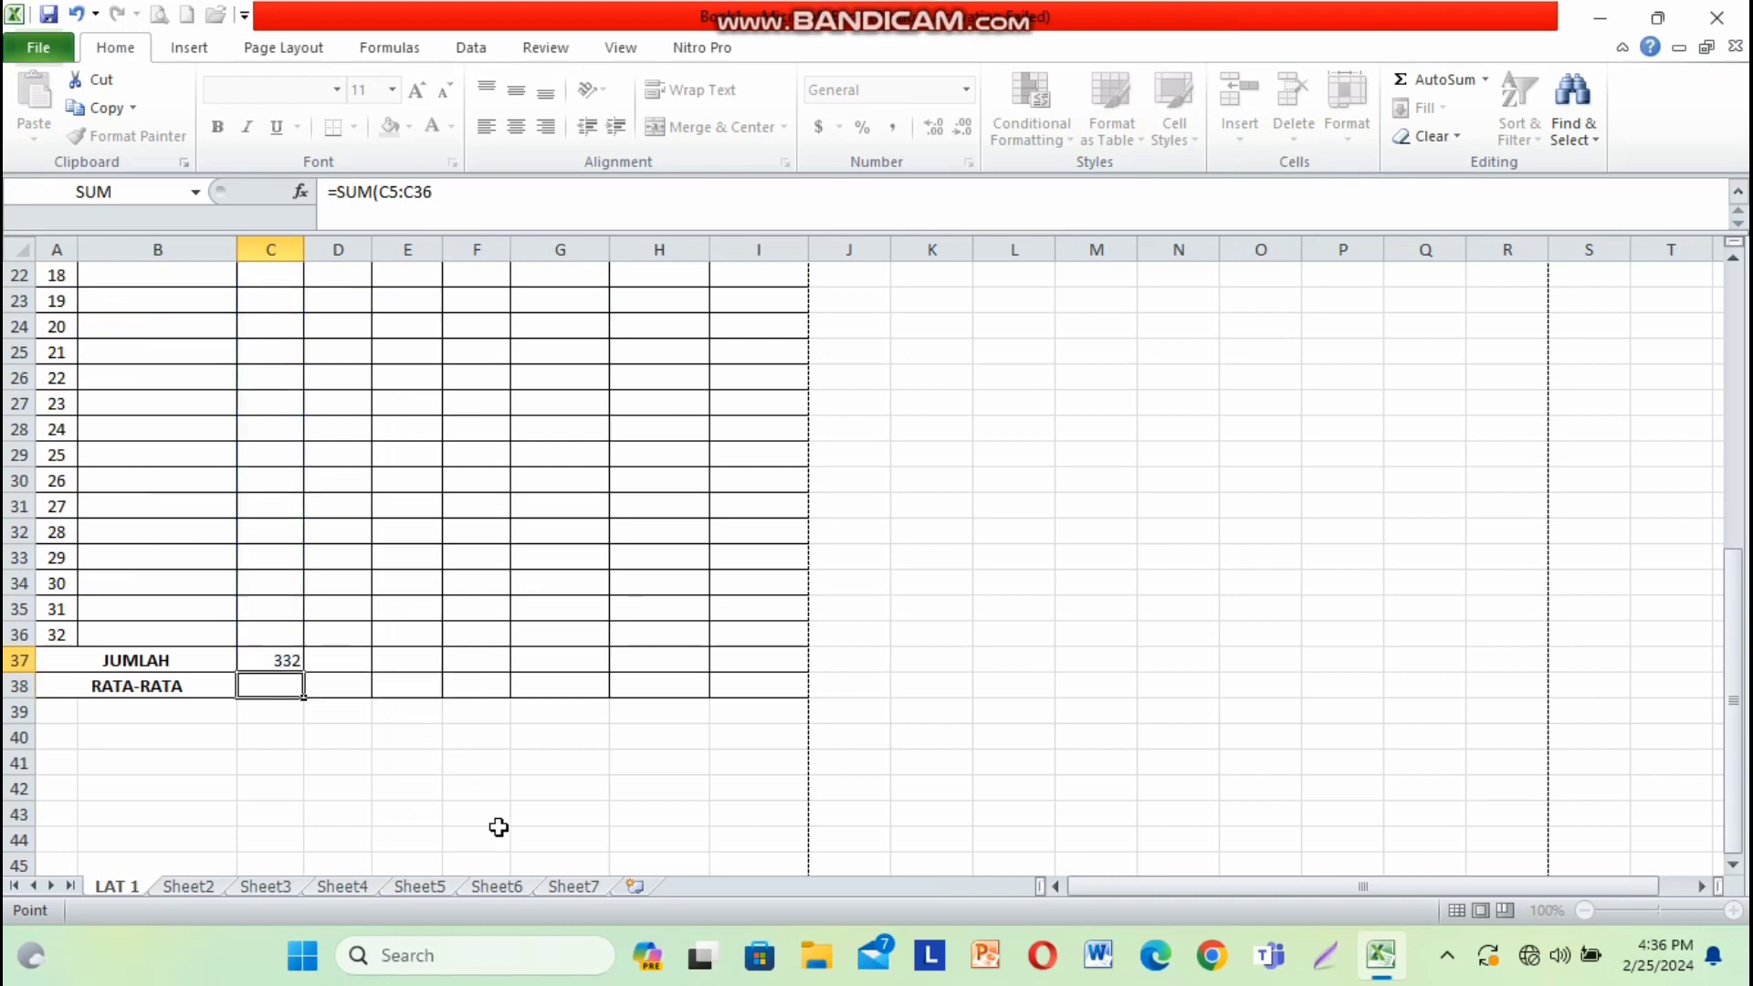
pyautogui.click(284, 659)
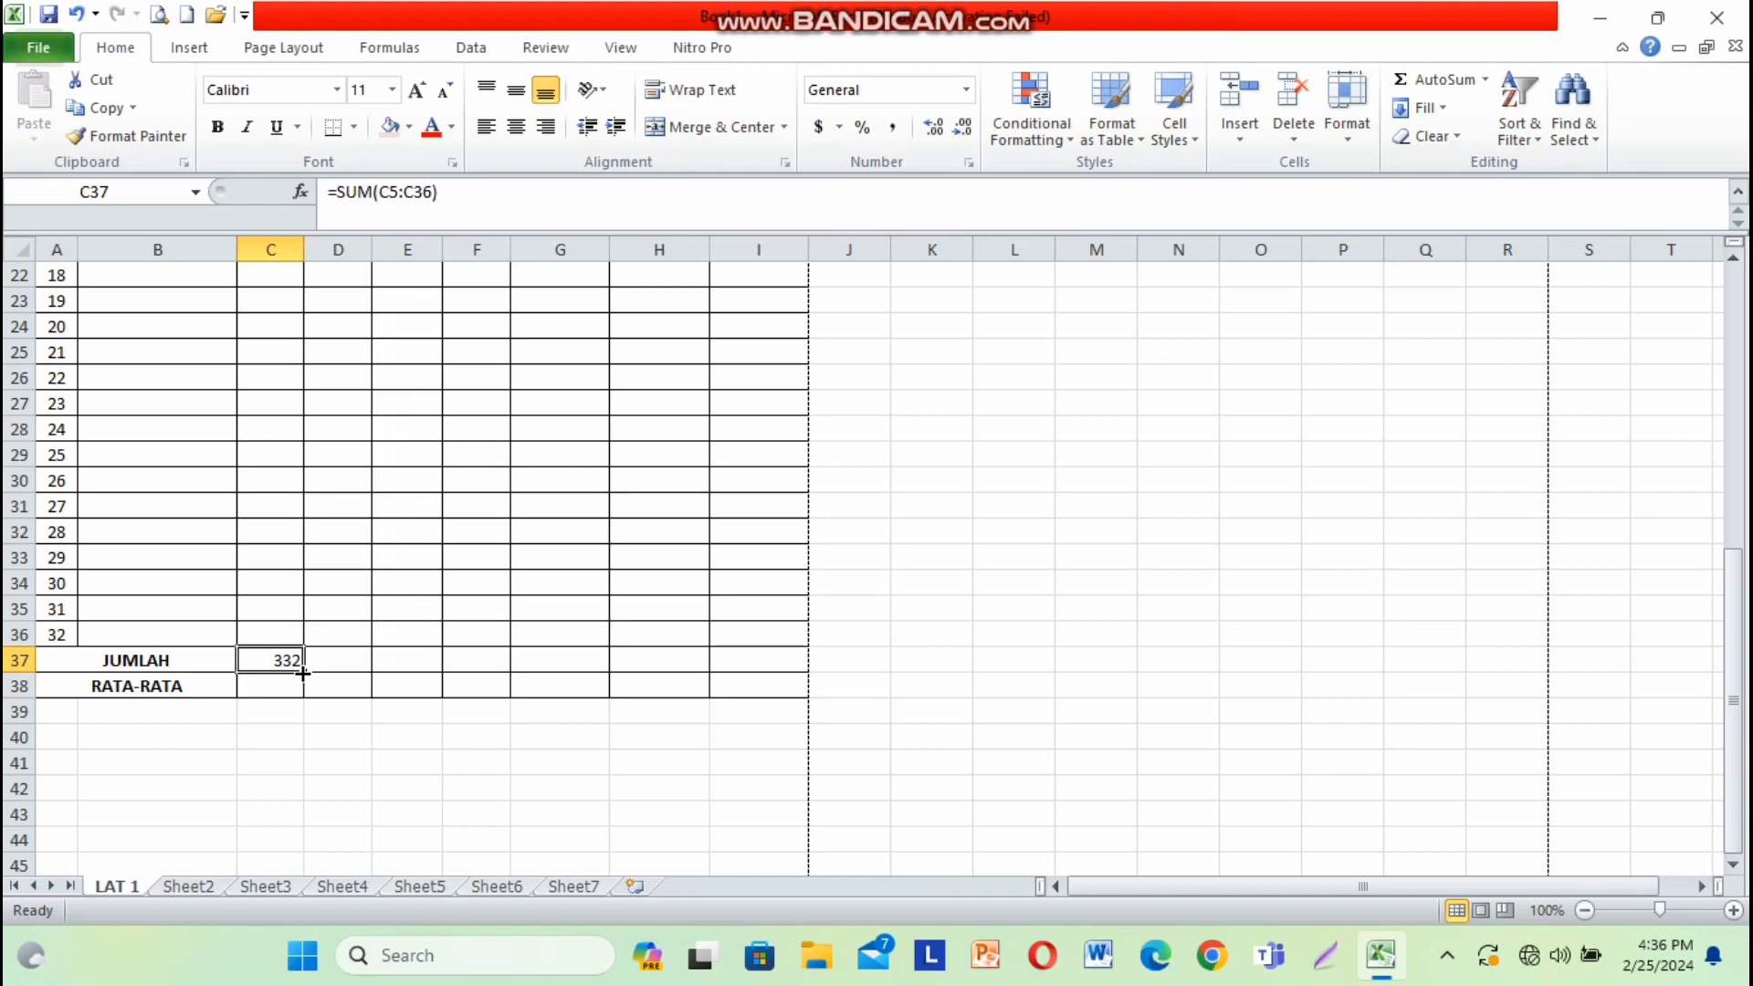
pyautogui.moveTo(303, 673); pyautogui.dragTo(778, 683)
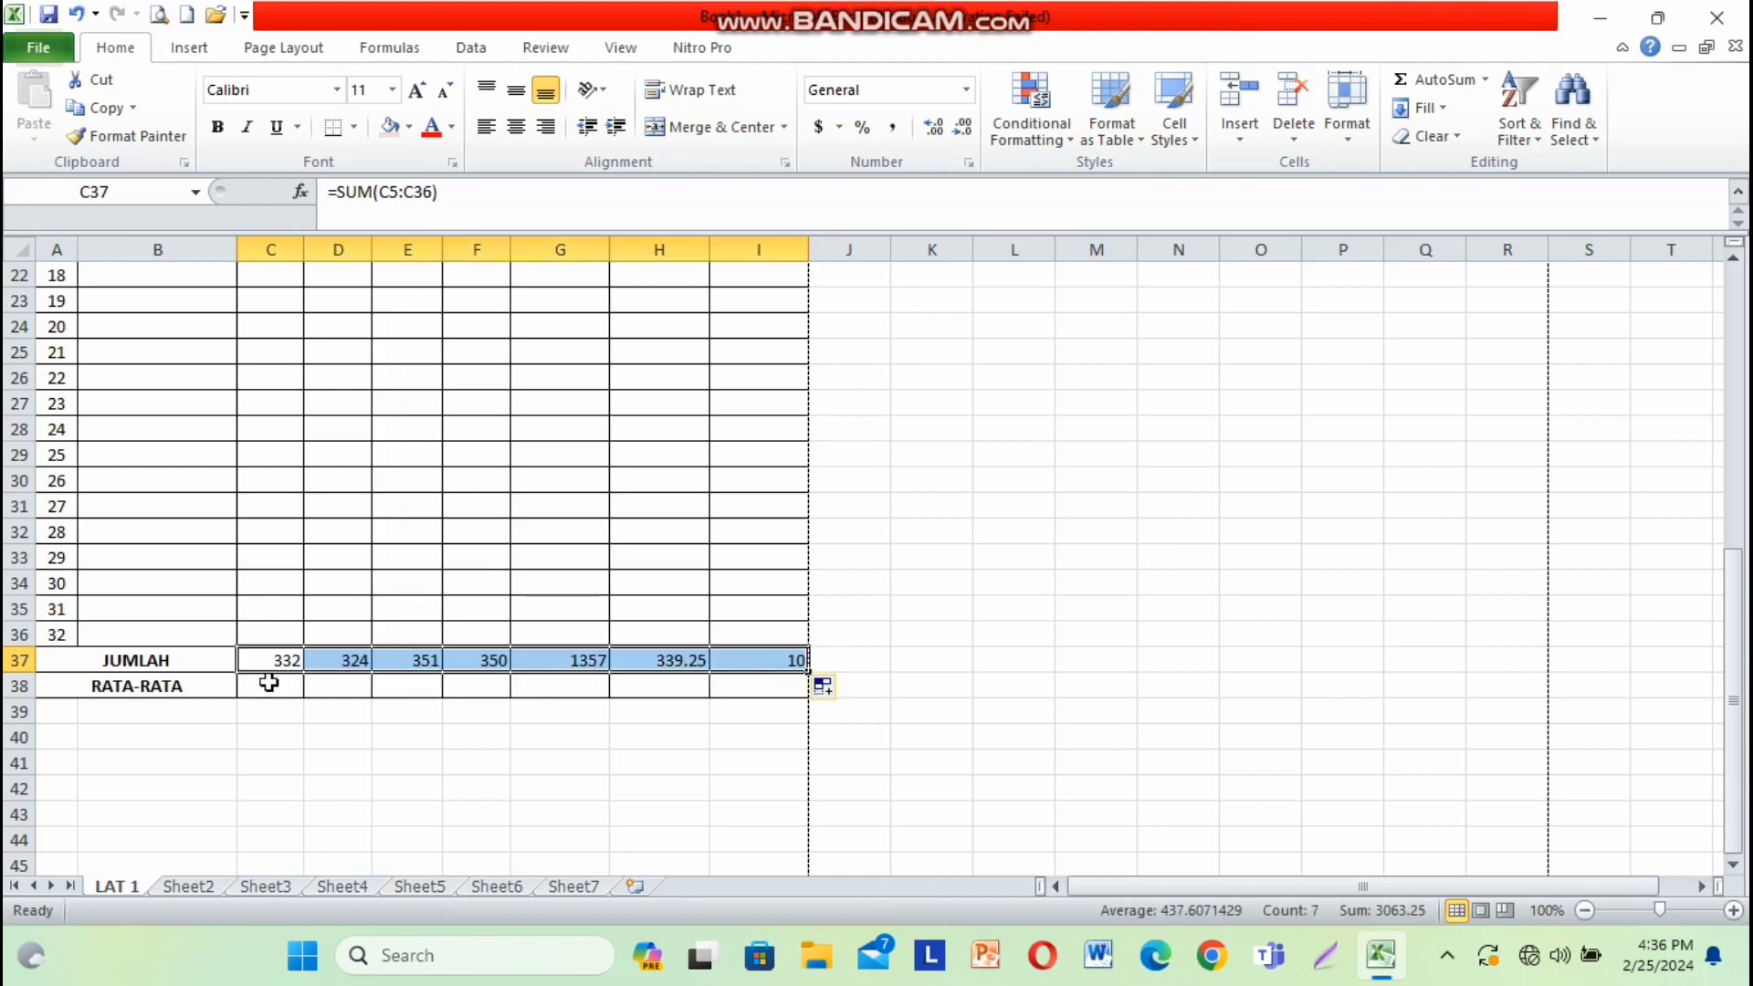
# - Average the IPA scores in C38 with =AVERAGE(C5:C36) and fill the formula across the RATA-RATA row to I38
pyautogui.click(269, 683)
pyautogui.write('=AVERAG')
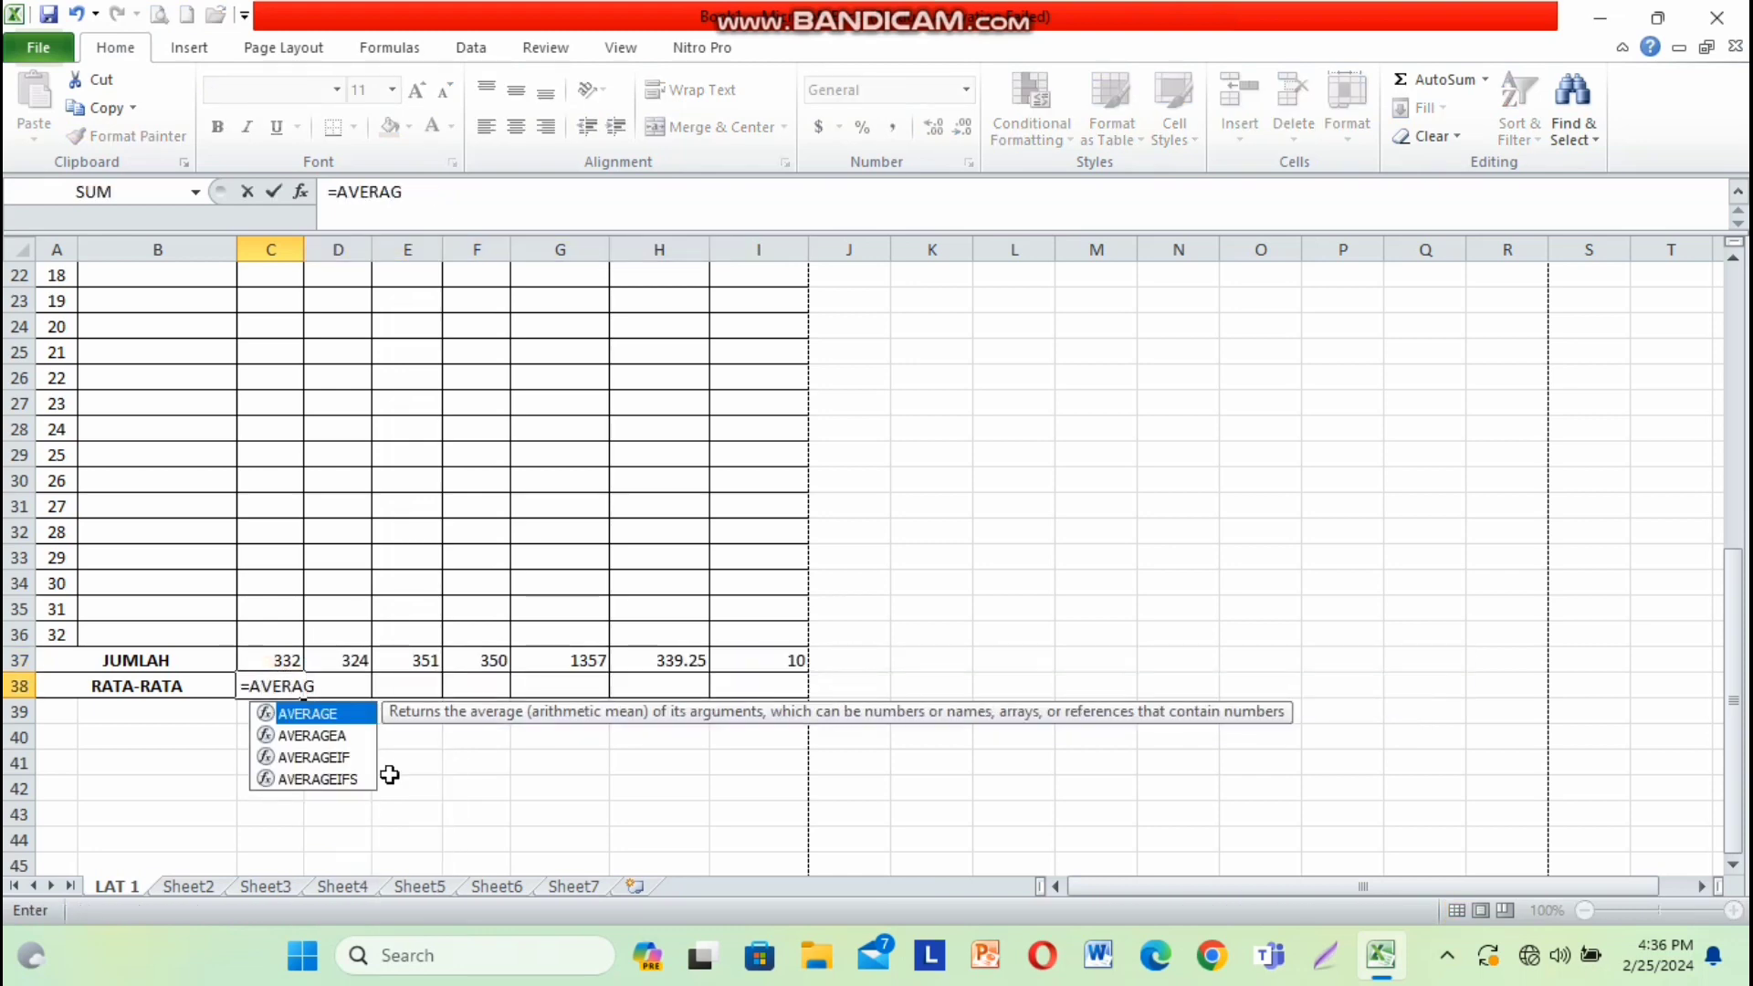
pyautogui.write('E(')
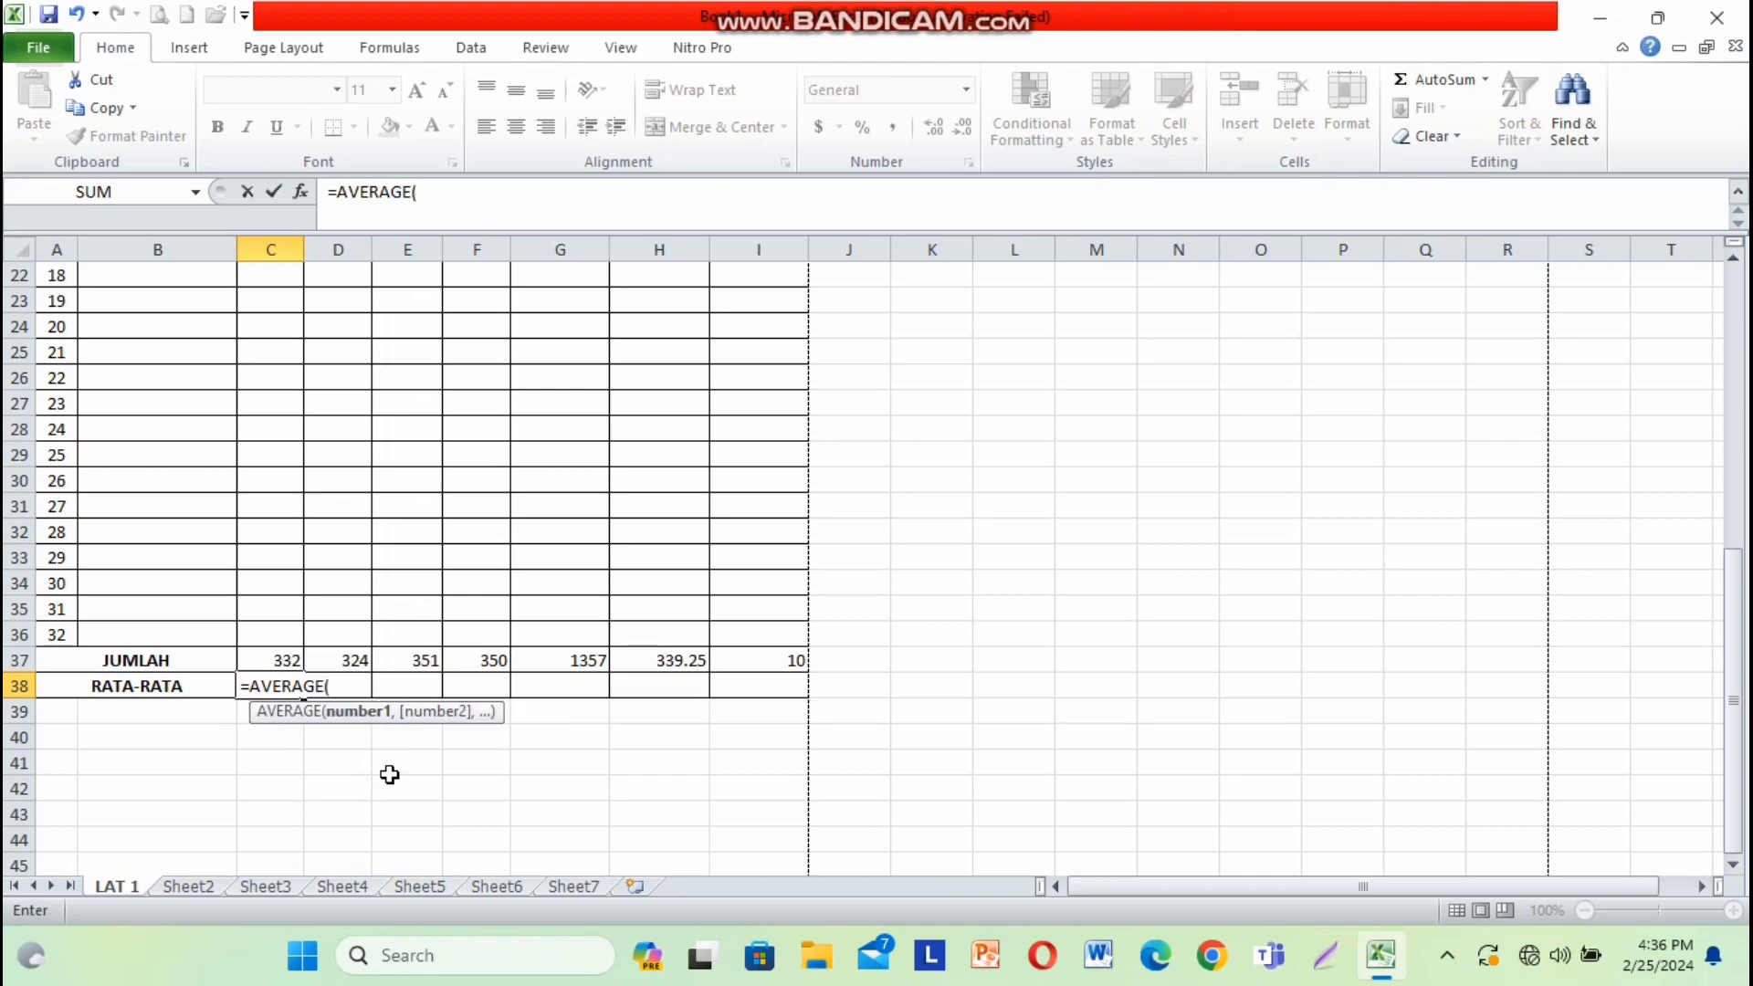
pyautogui.scroll(7, 291, 598)
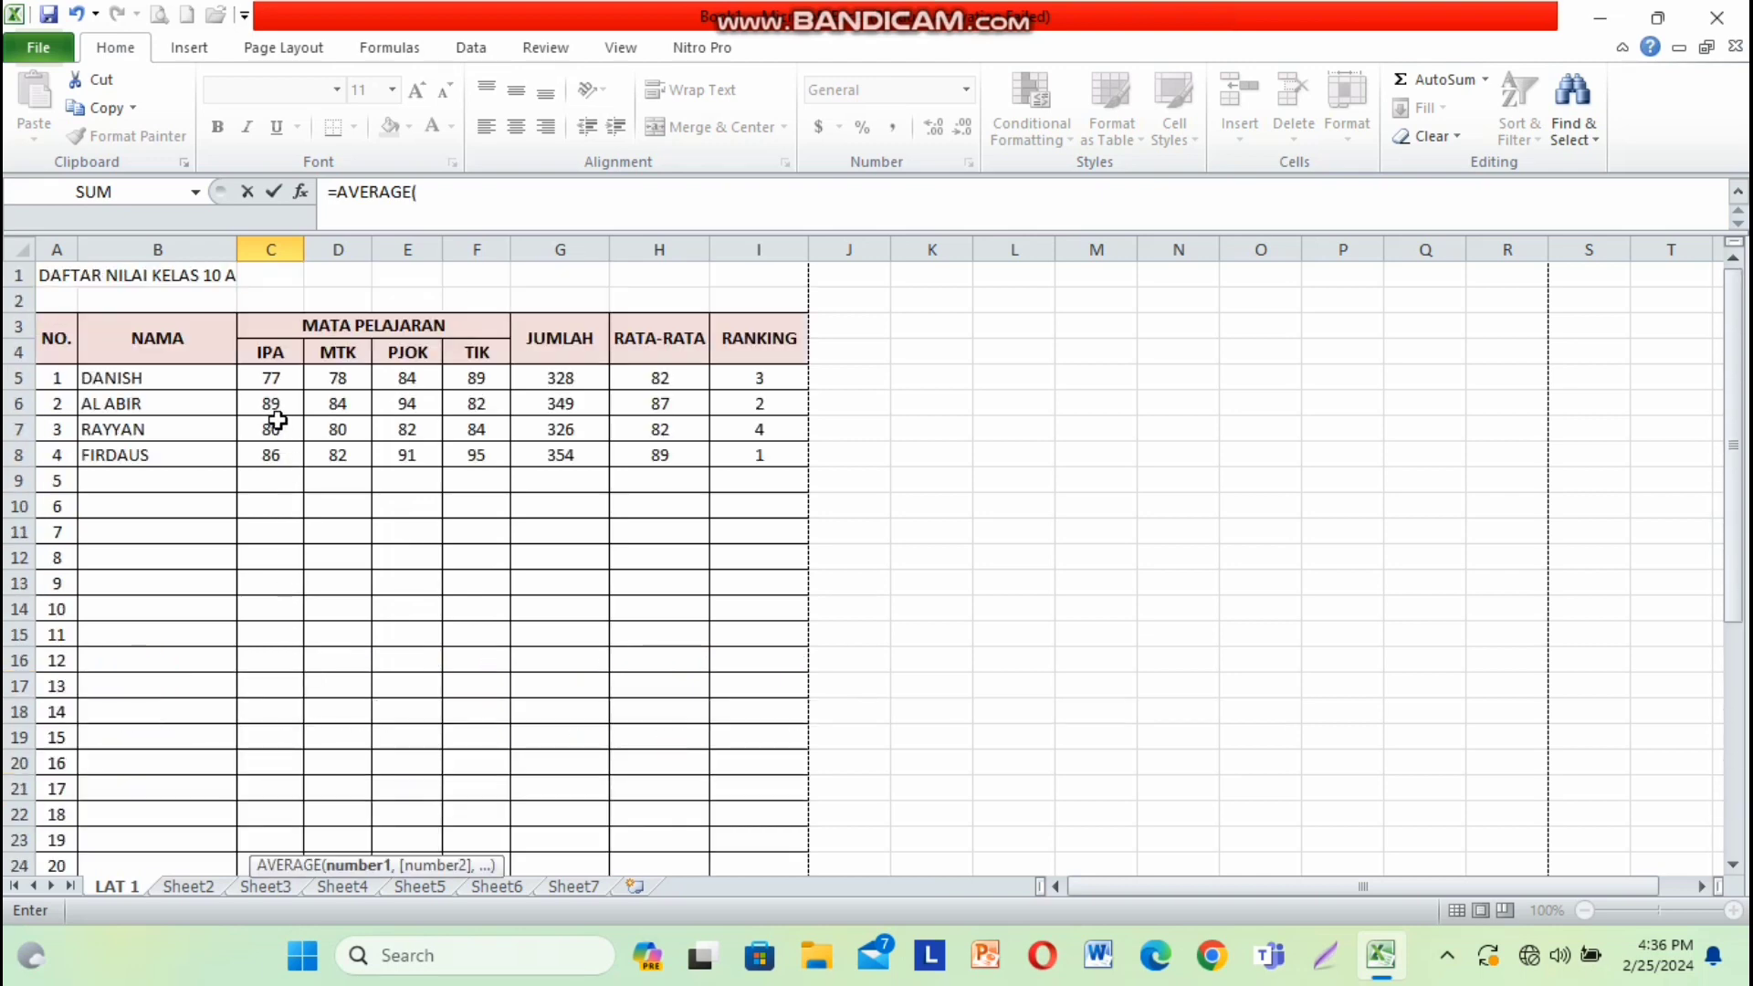
pyautogui.click(272, 375)
pyautogui.moveTo(272, 375); pyautogui.dragTo(264, 762)
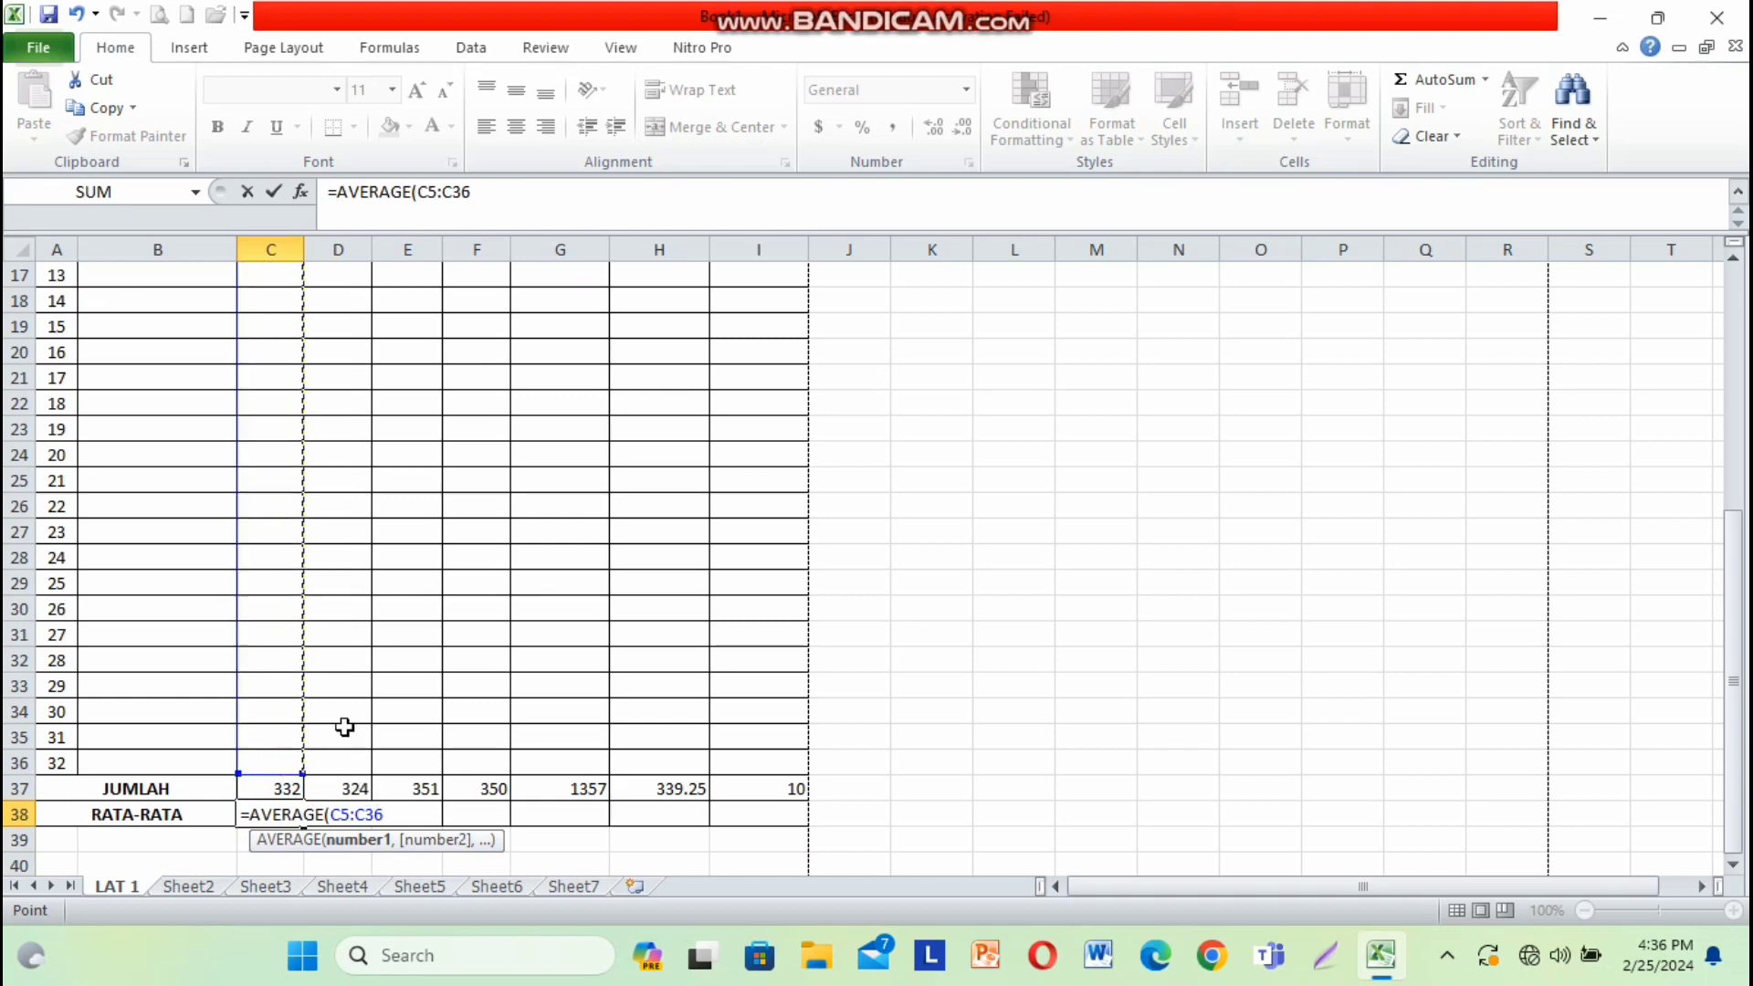
pyautogui.press('Return')
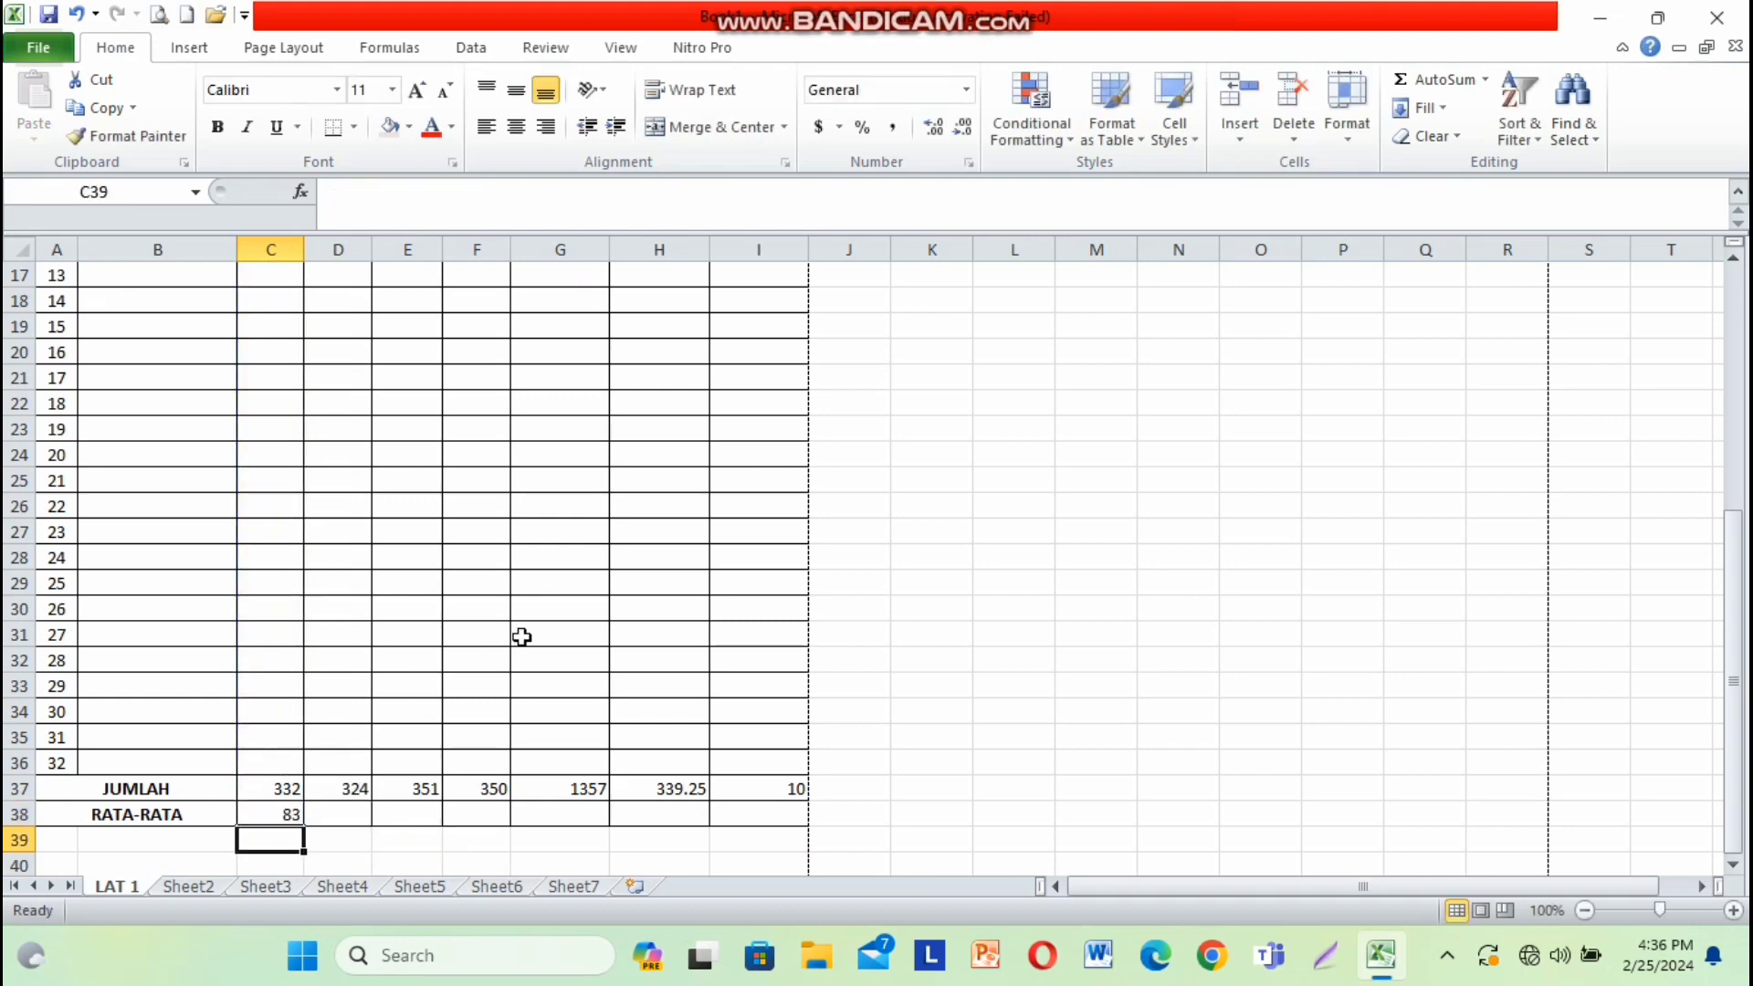
pyautogui.click(288, 809)
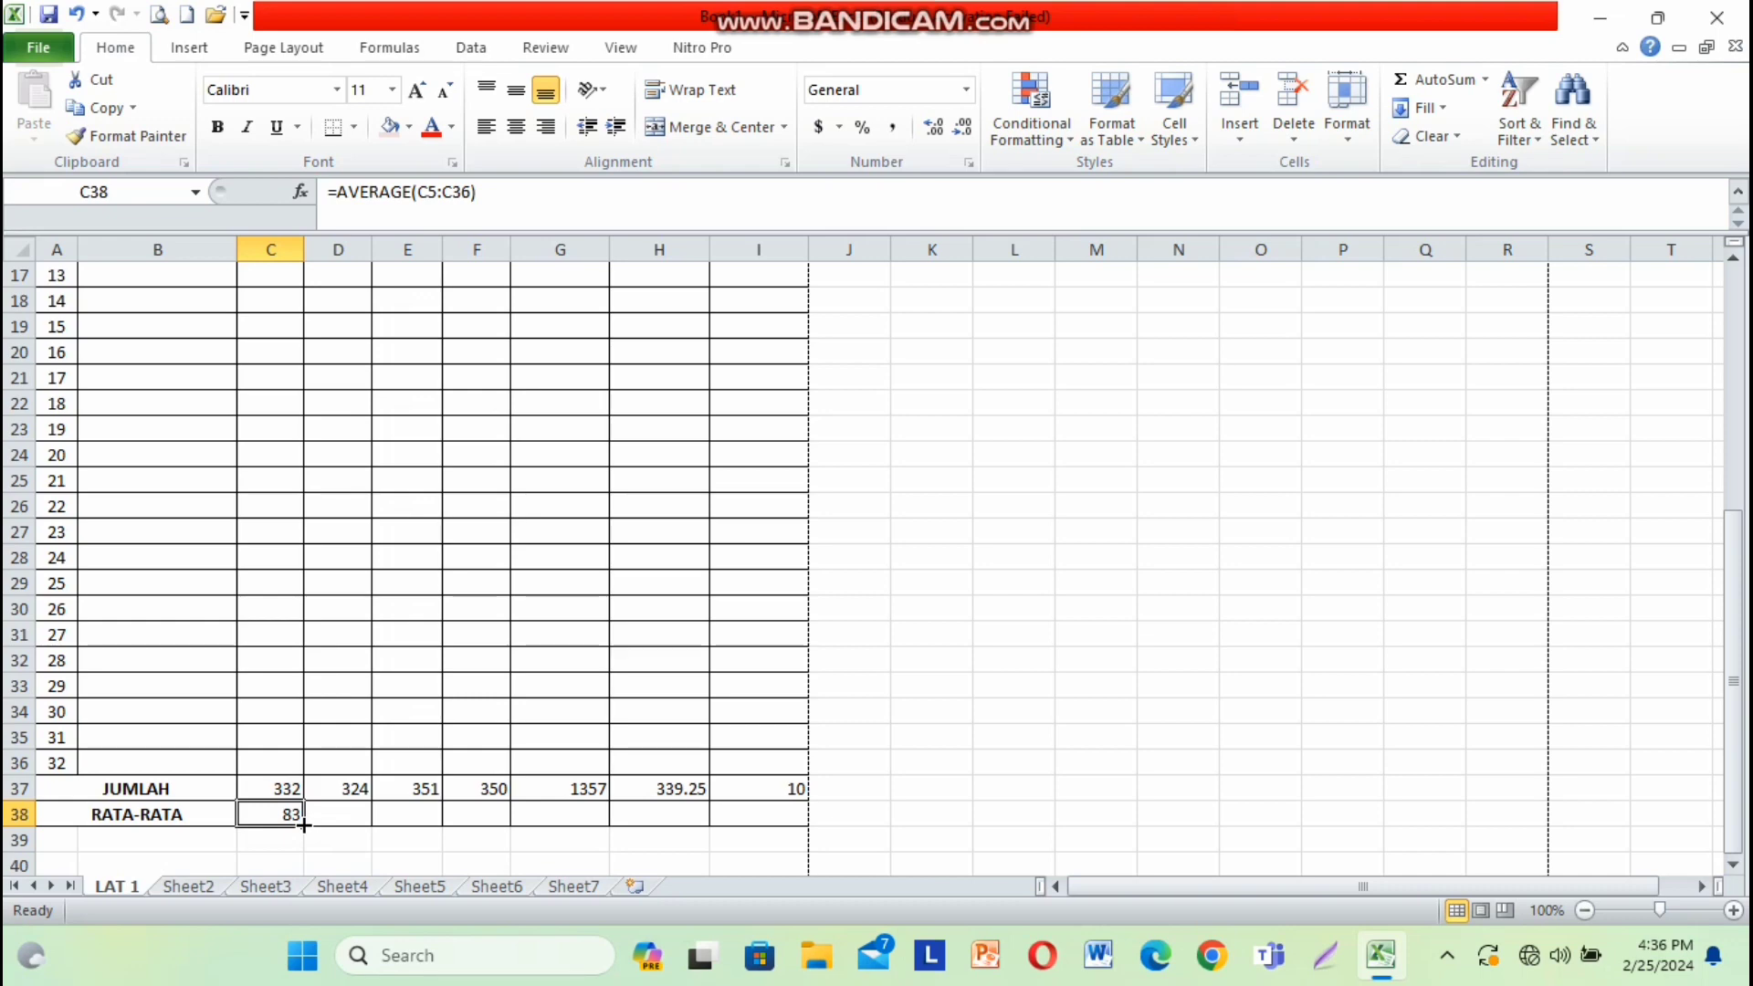
pyautogui.moveTo(303, 824); pyautogui.dragTo(769, 837)
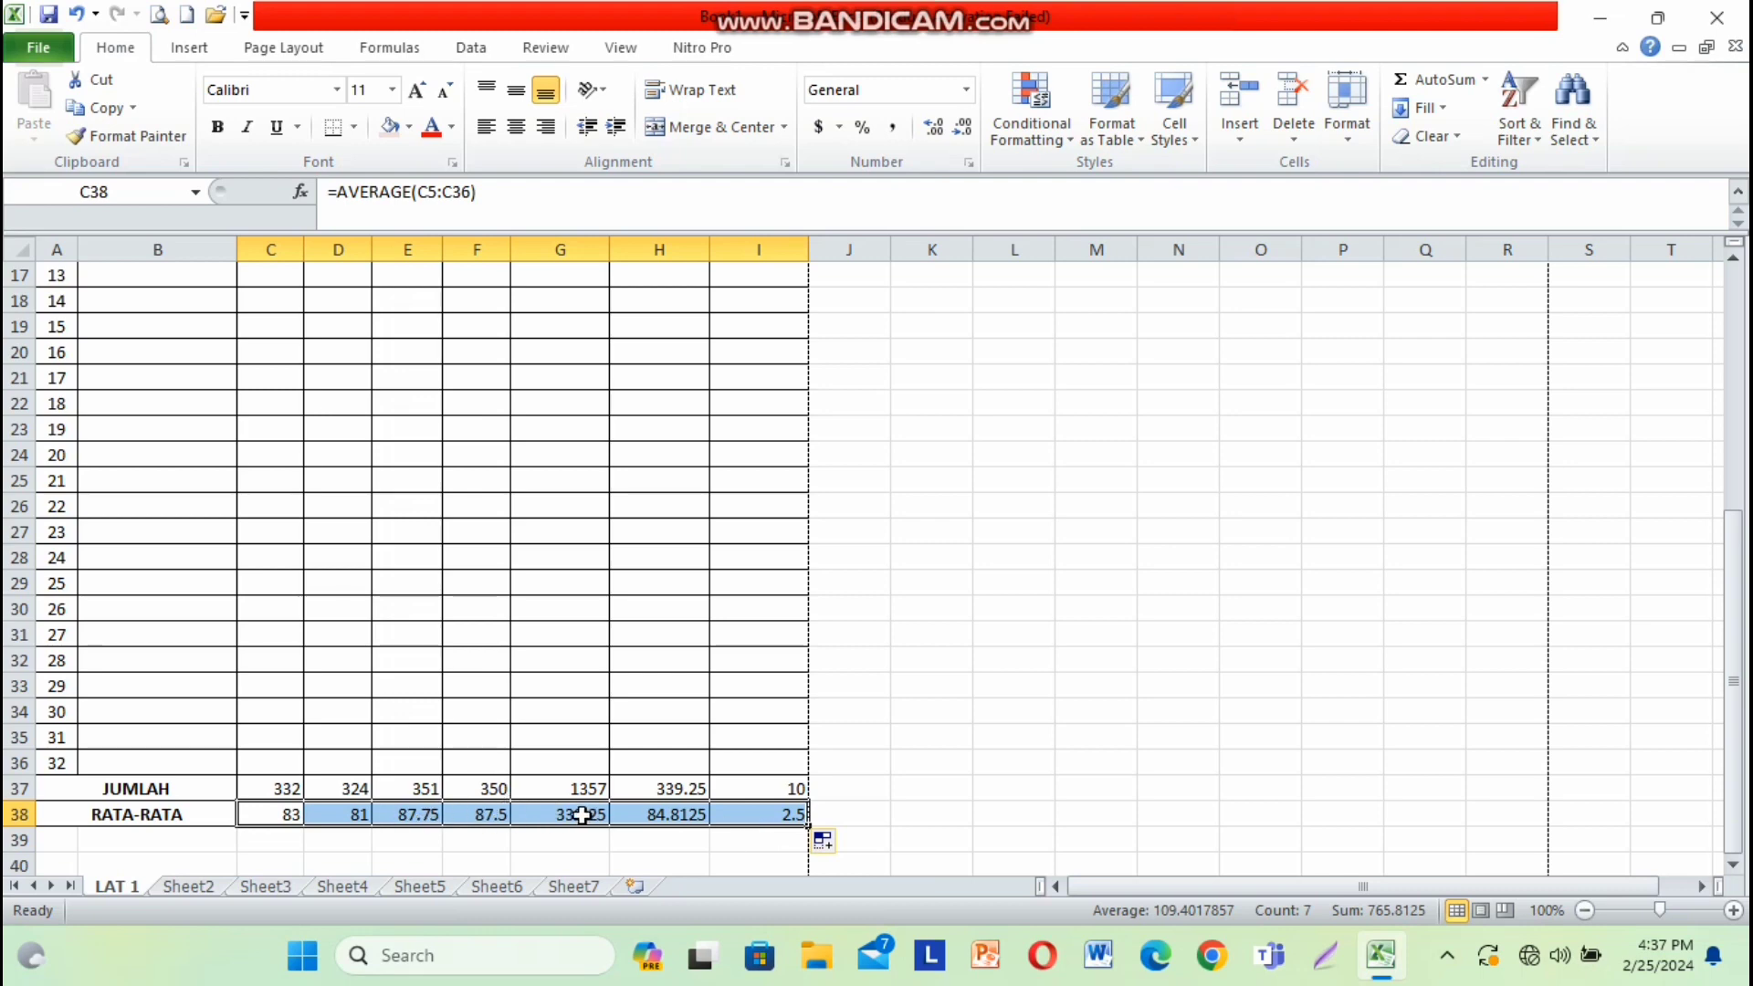
# - Format the RATA-RATA row averages in C38:I38 as Number with 0 decimal places
pyautogui.rightClick(582, 815)
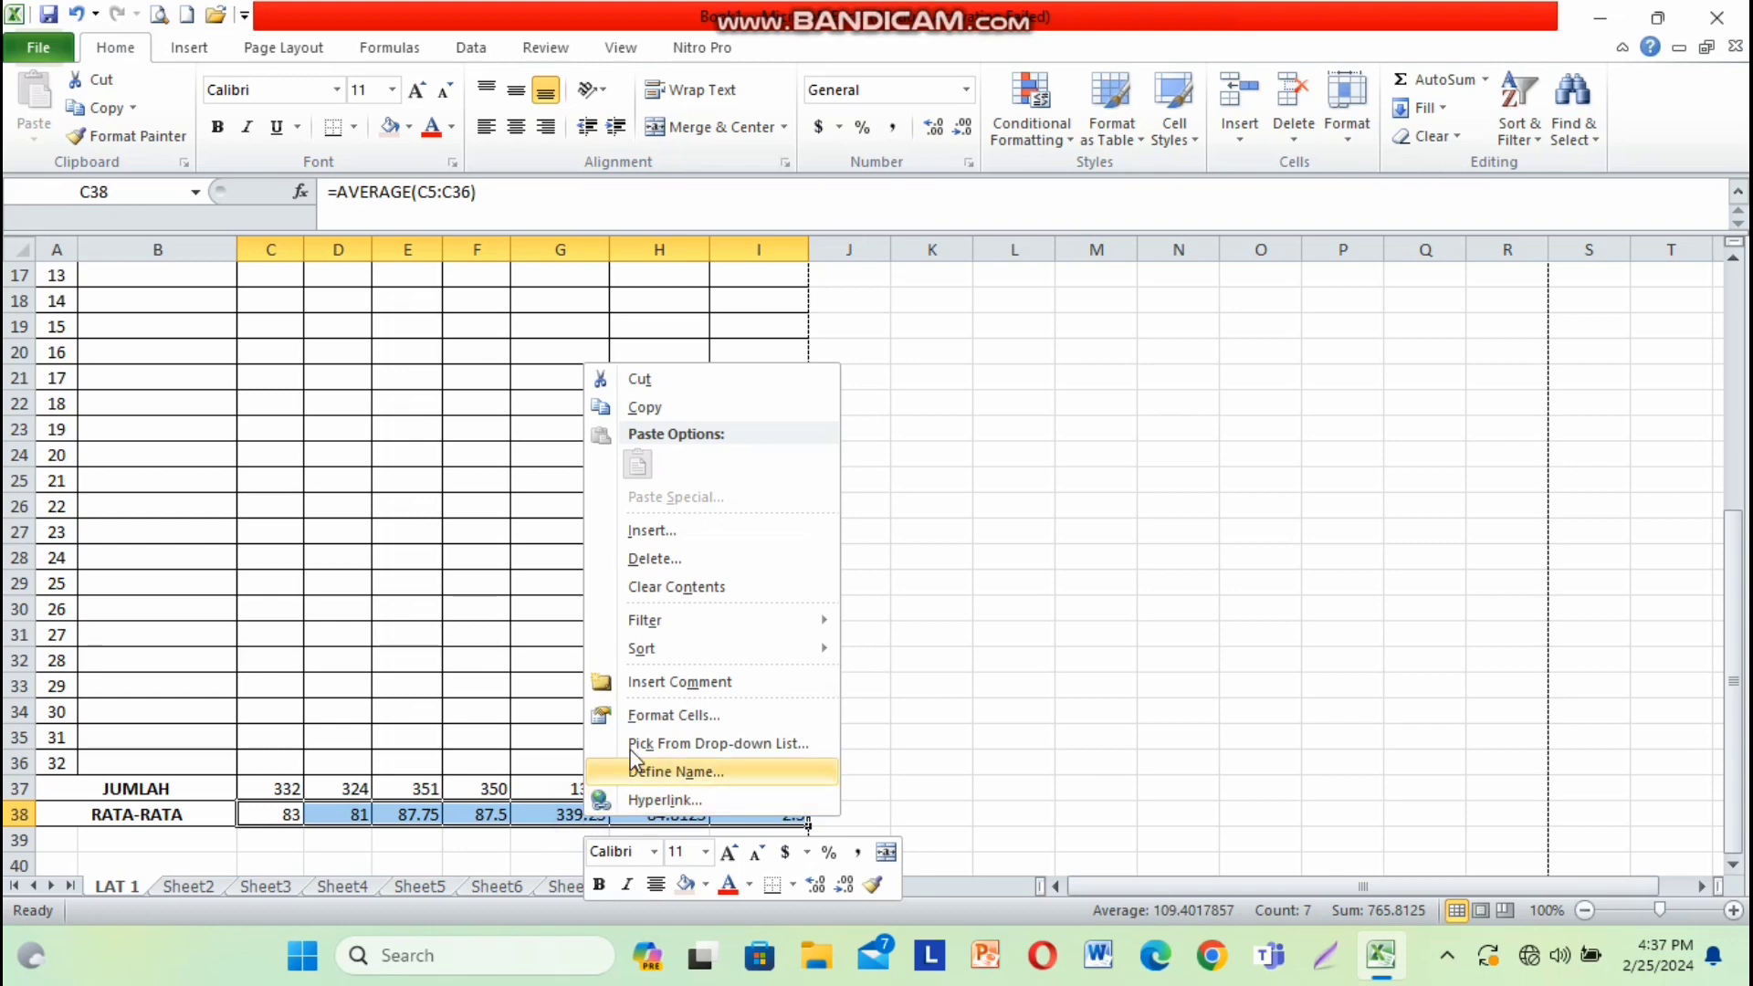
pyautogui.click(663, 716)
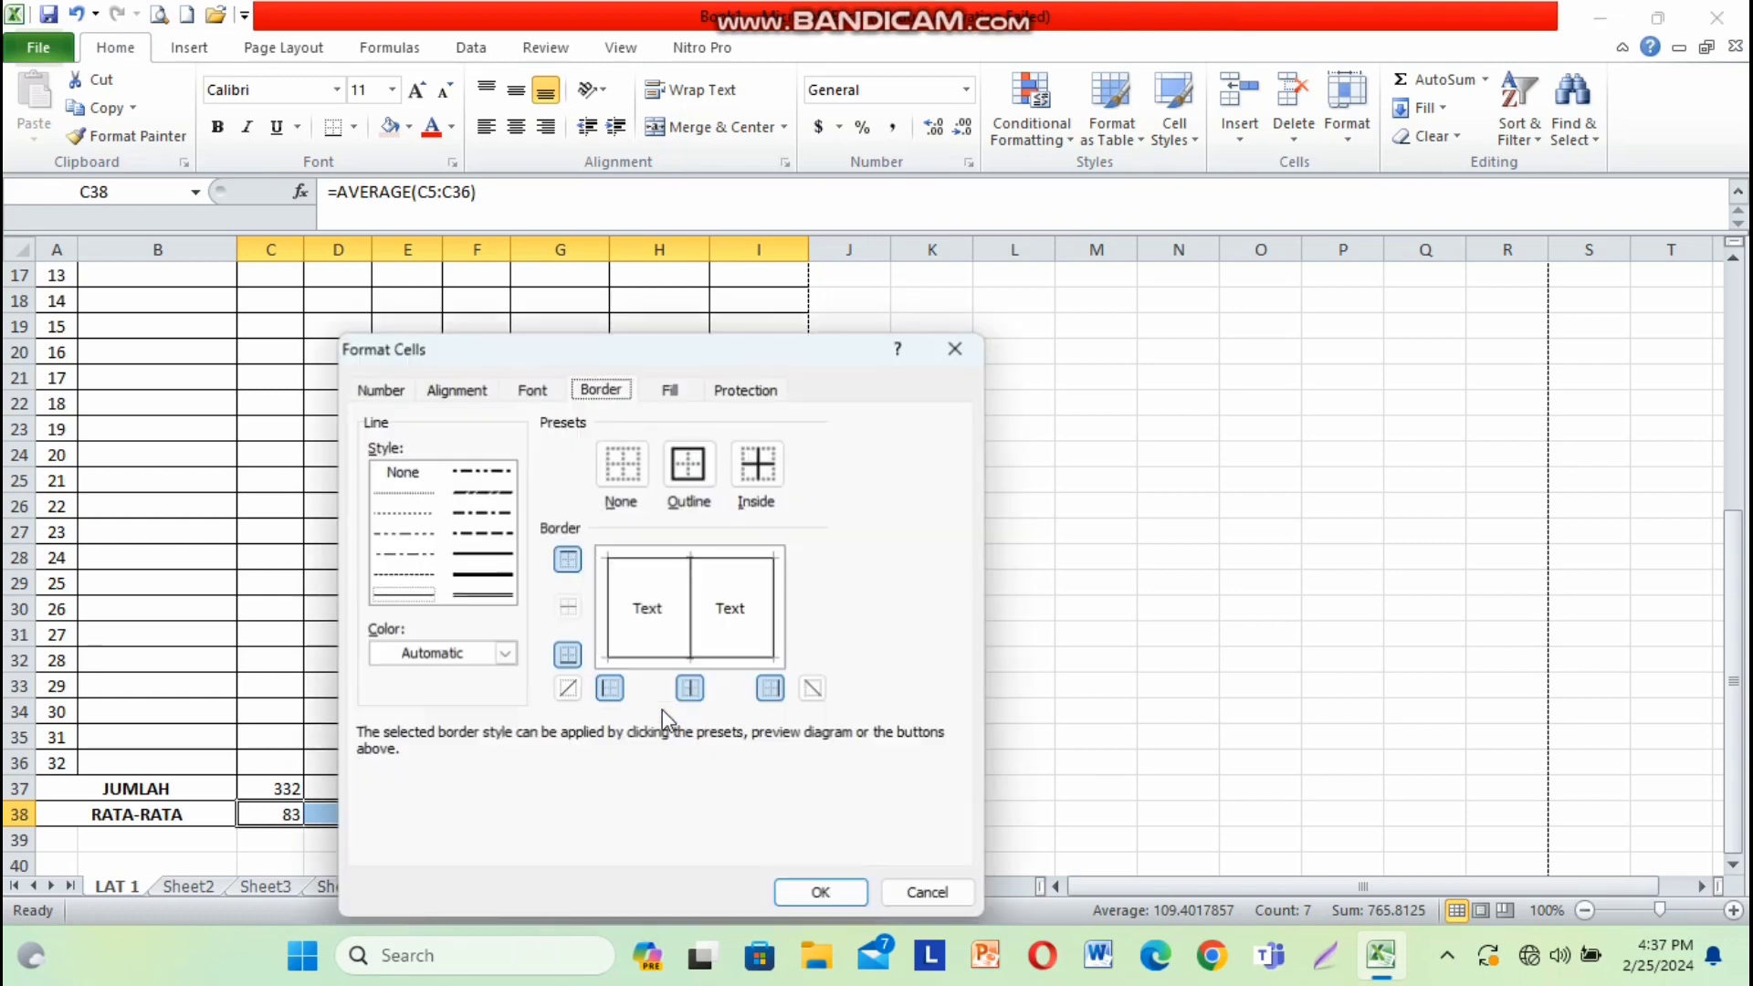
pyautogui.click(393, 394)
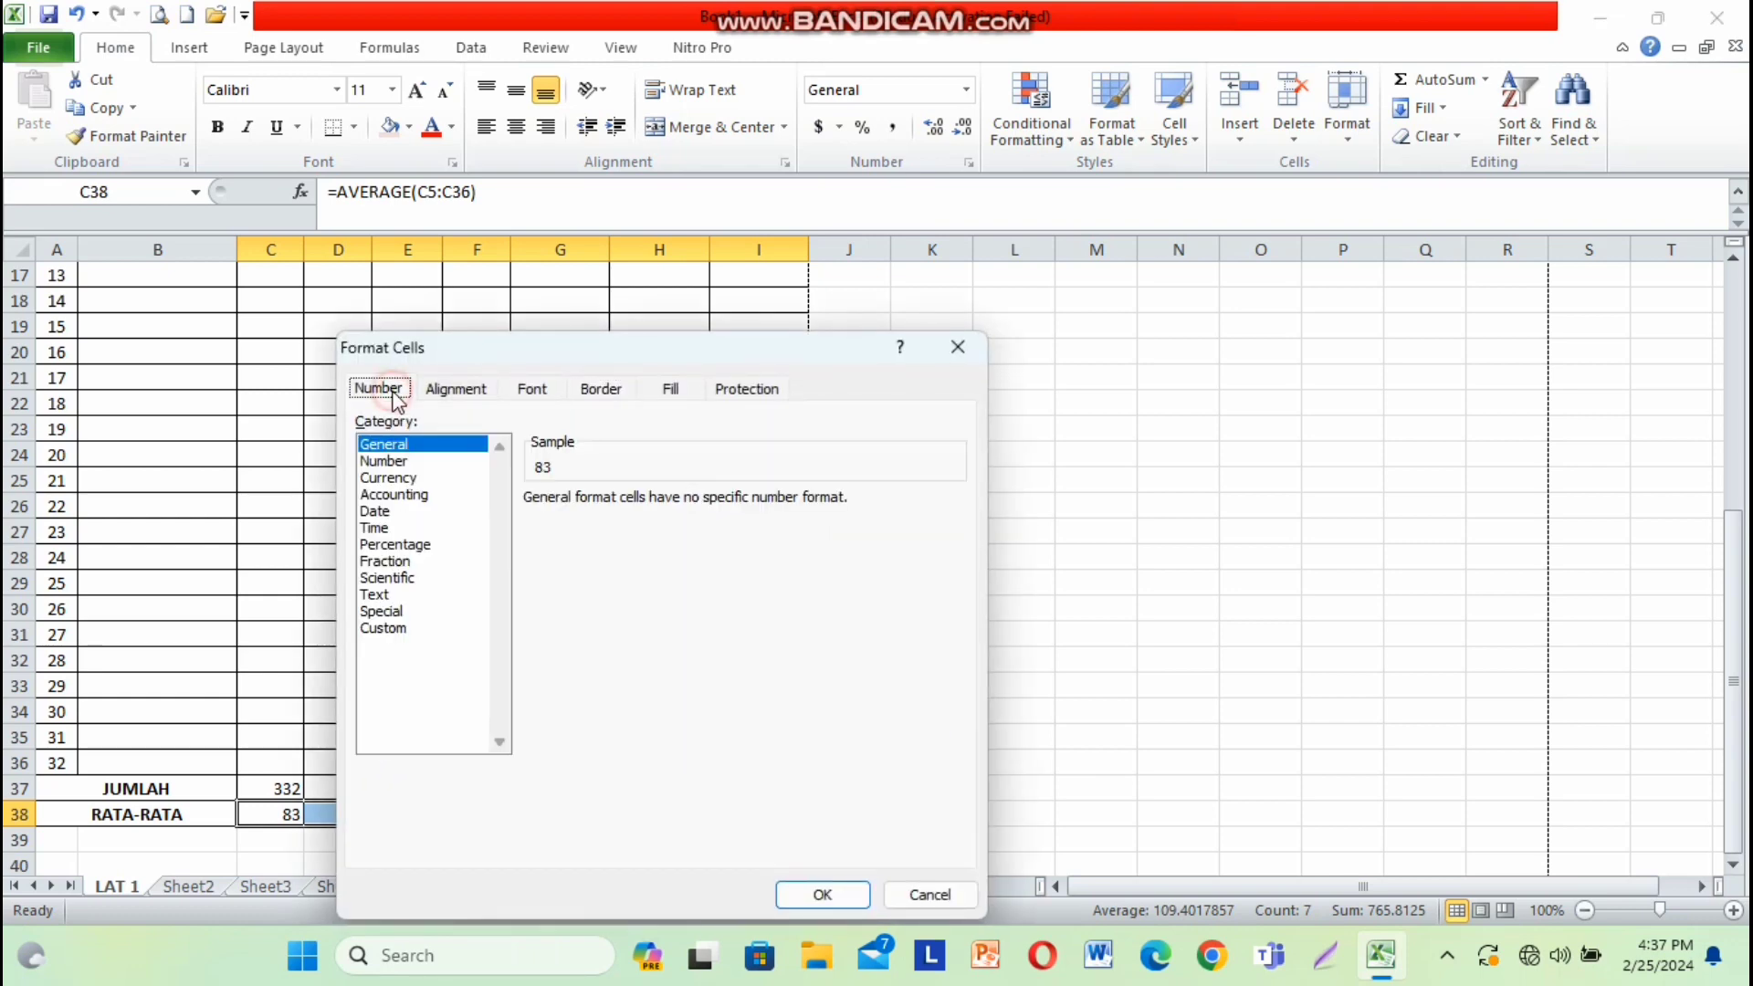
pyautogui.click(405, 463)
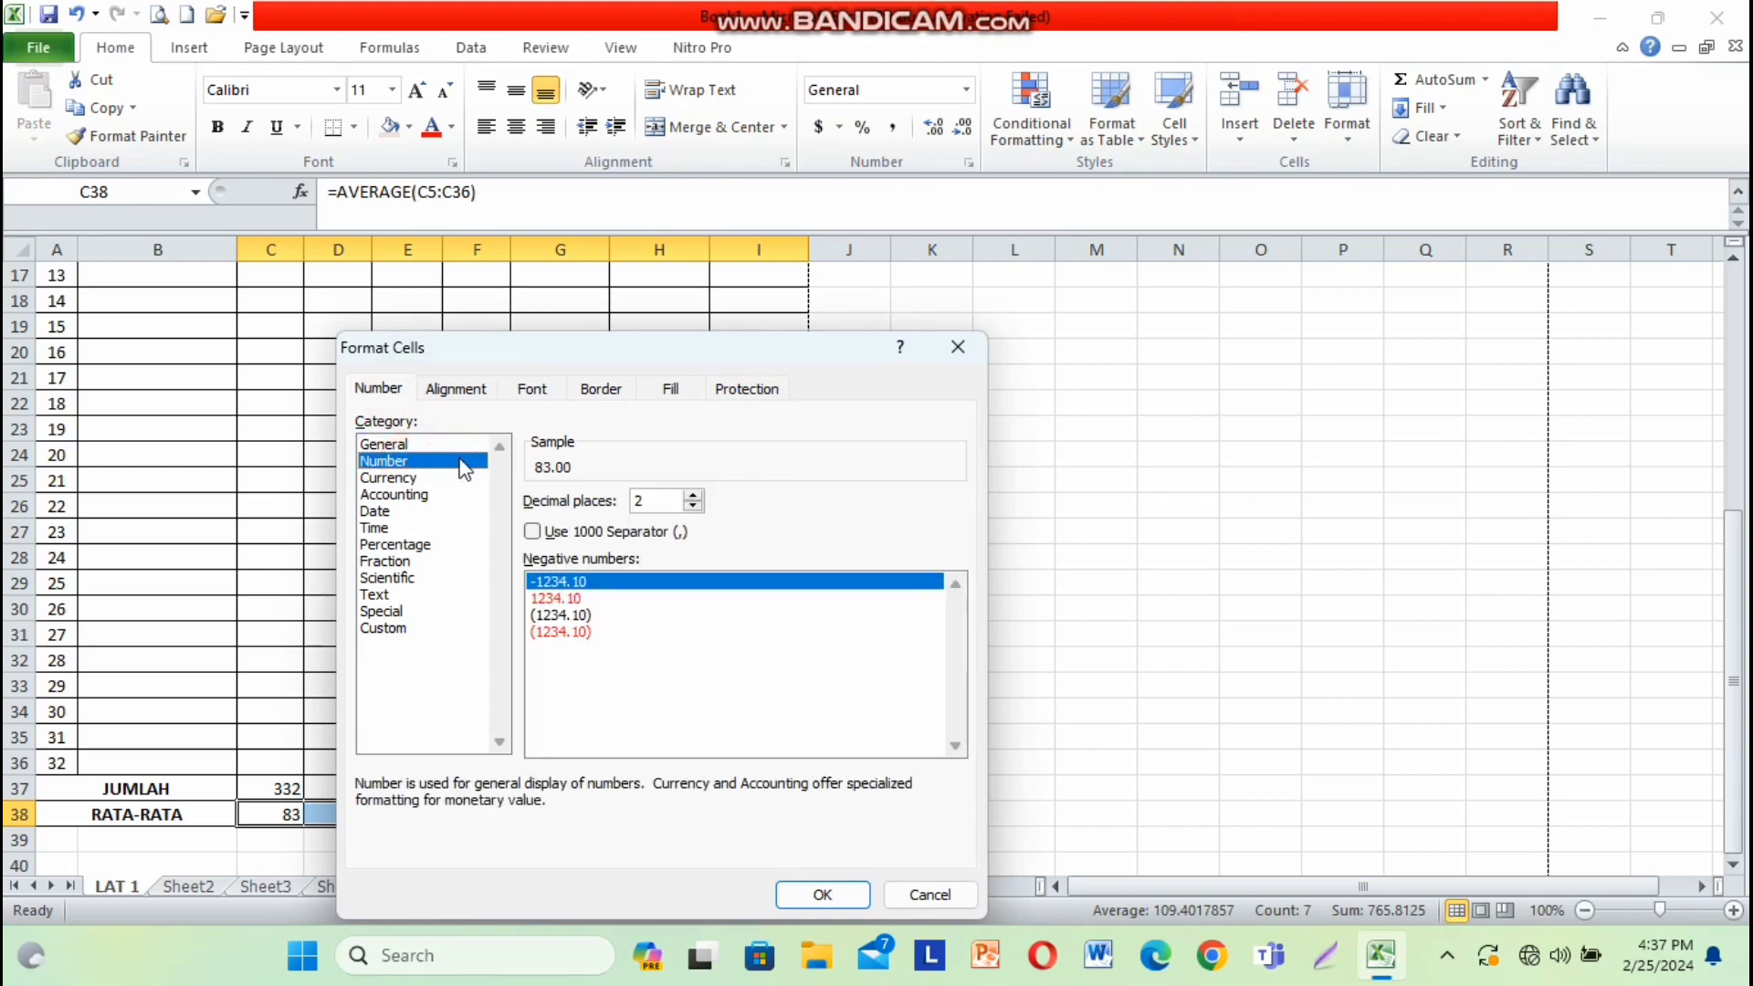
pyautogui.doubleClick(672, 503)
pyautogui.press('BackSpace')
pyautogui.write('0')
pyautogui.click(849, 895)
pyautogui.click(882, 738)
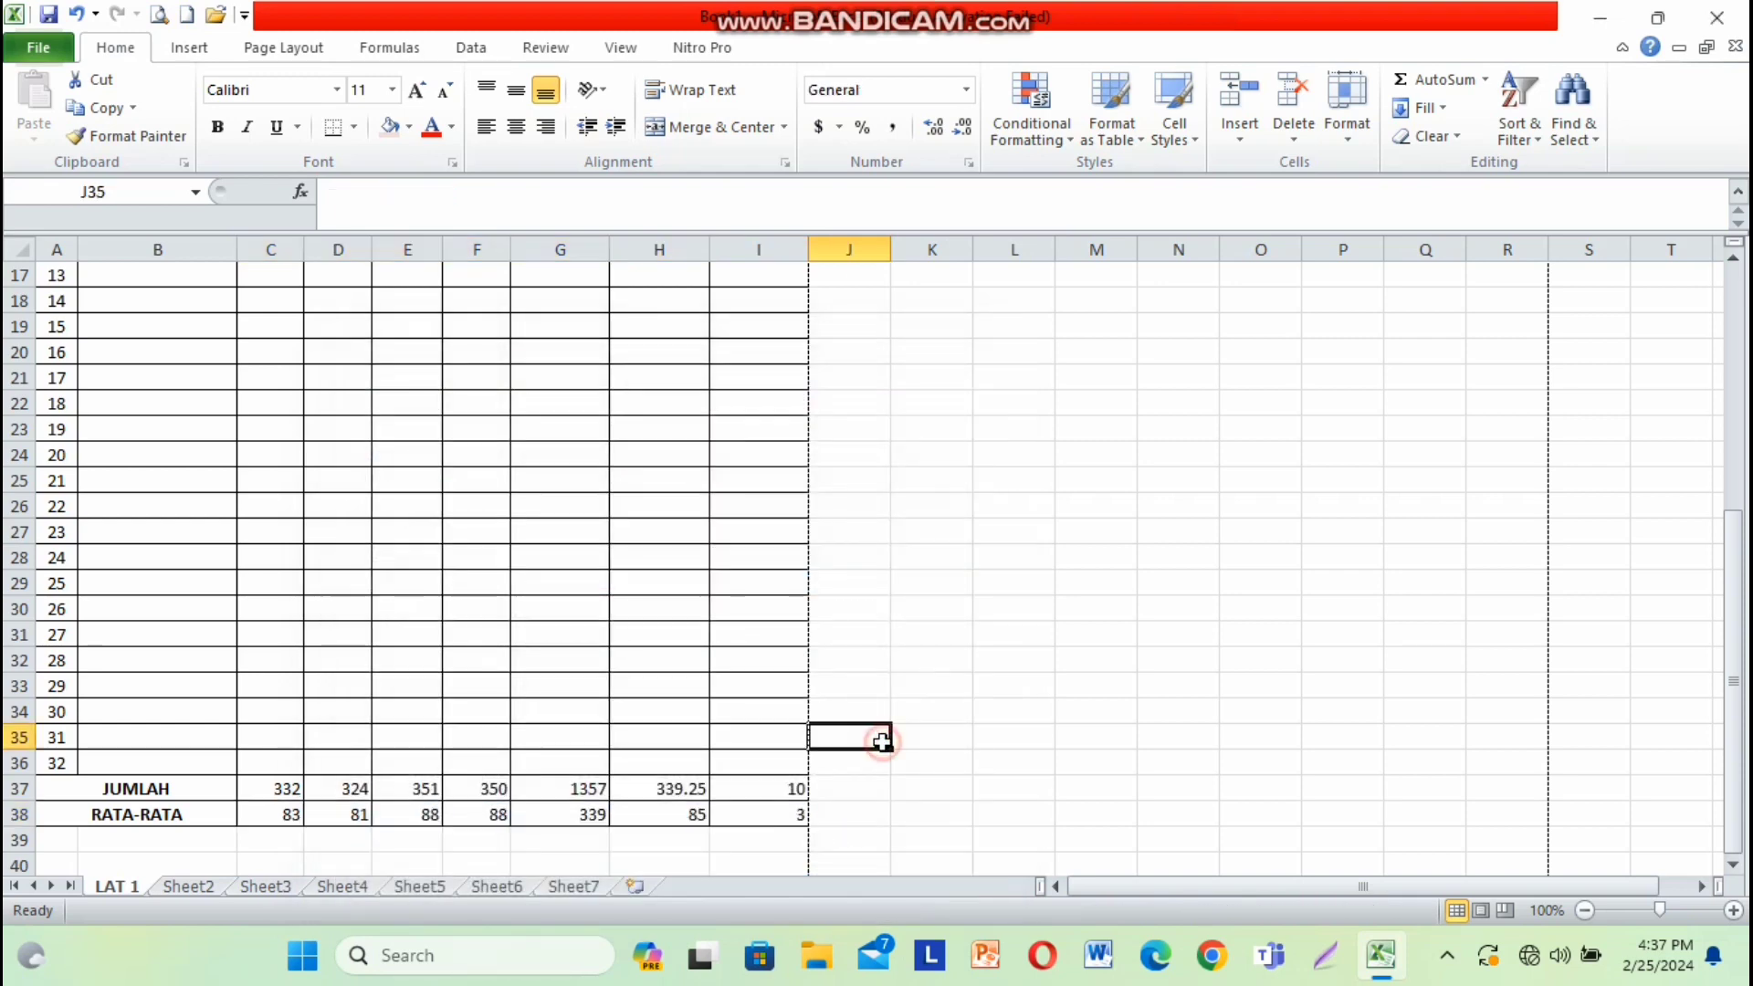
# - Center the summary values in C37:I38 horizontally and vertically, and make them bold
pyautogui.moveTo(271, 791); pyautogui.dragTo(755, 810)
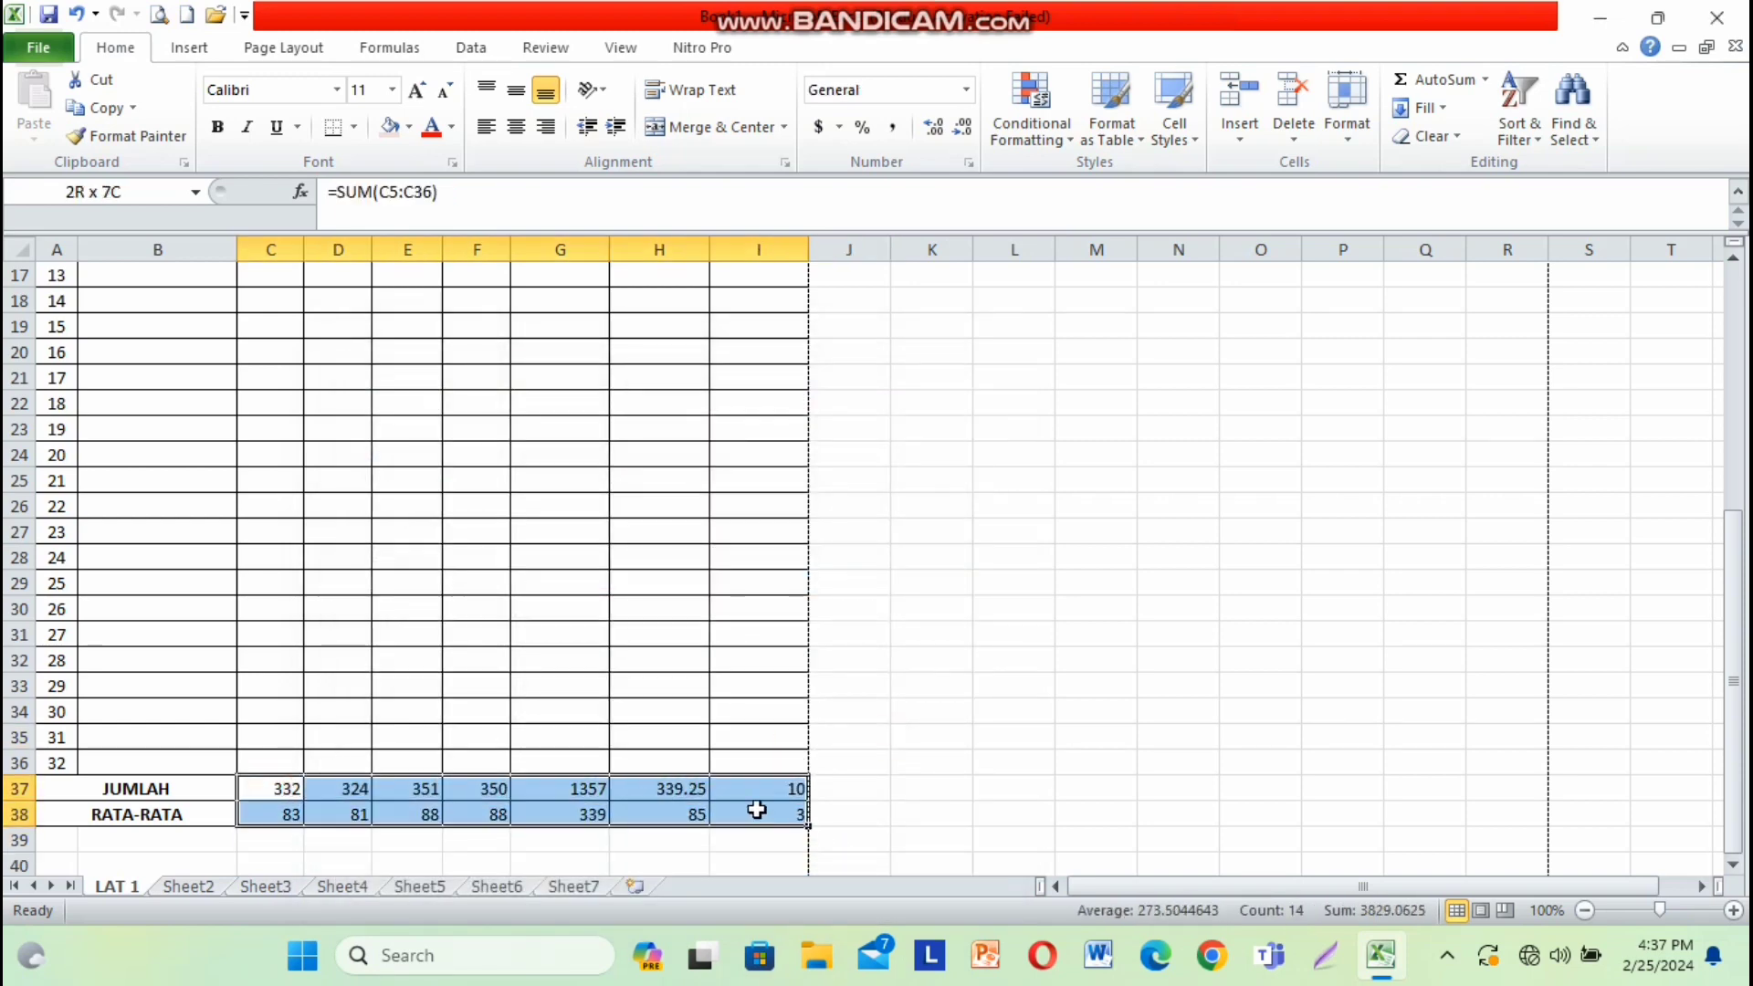
pyautogui.click(516, 127)
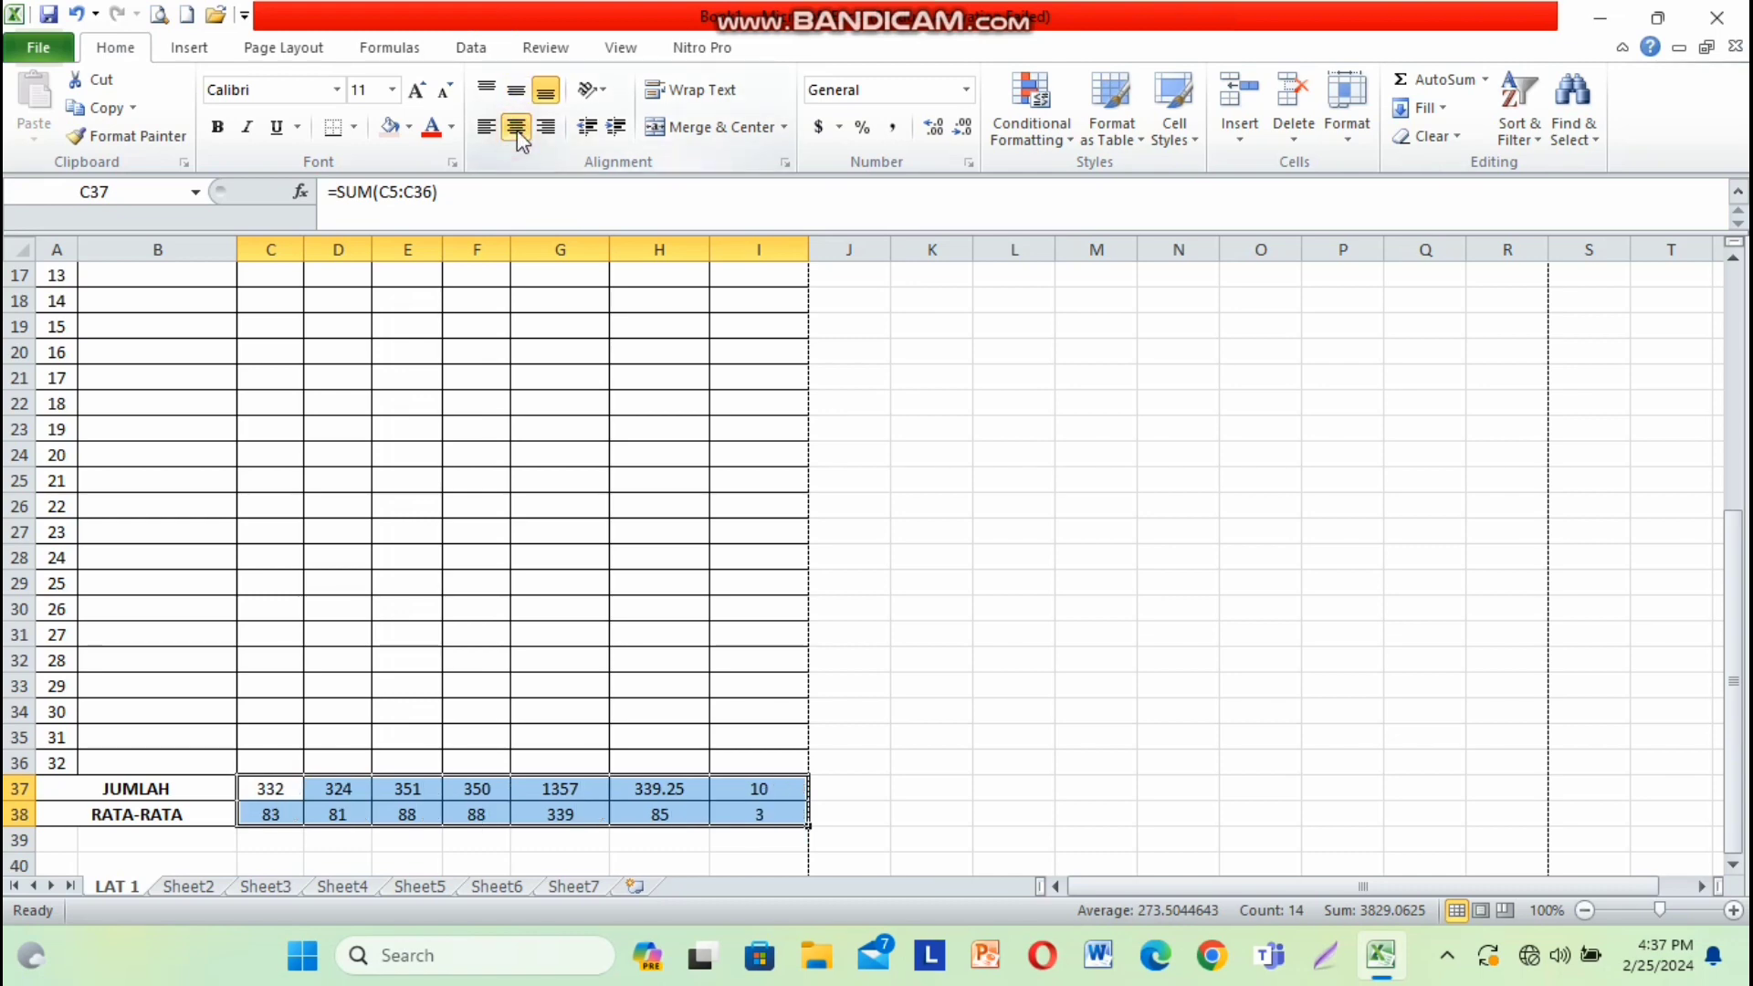
pyautogui.click(516, 91)
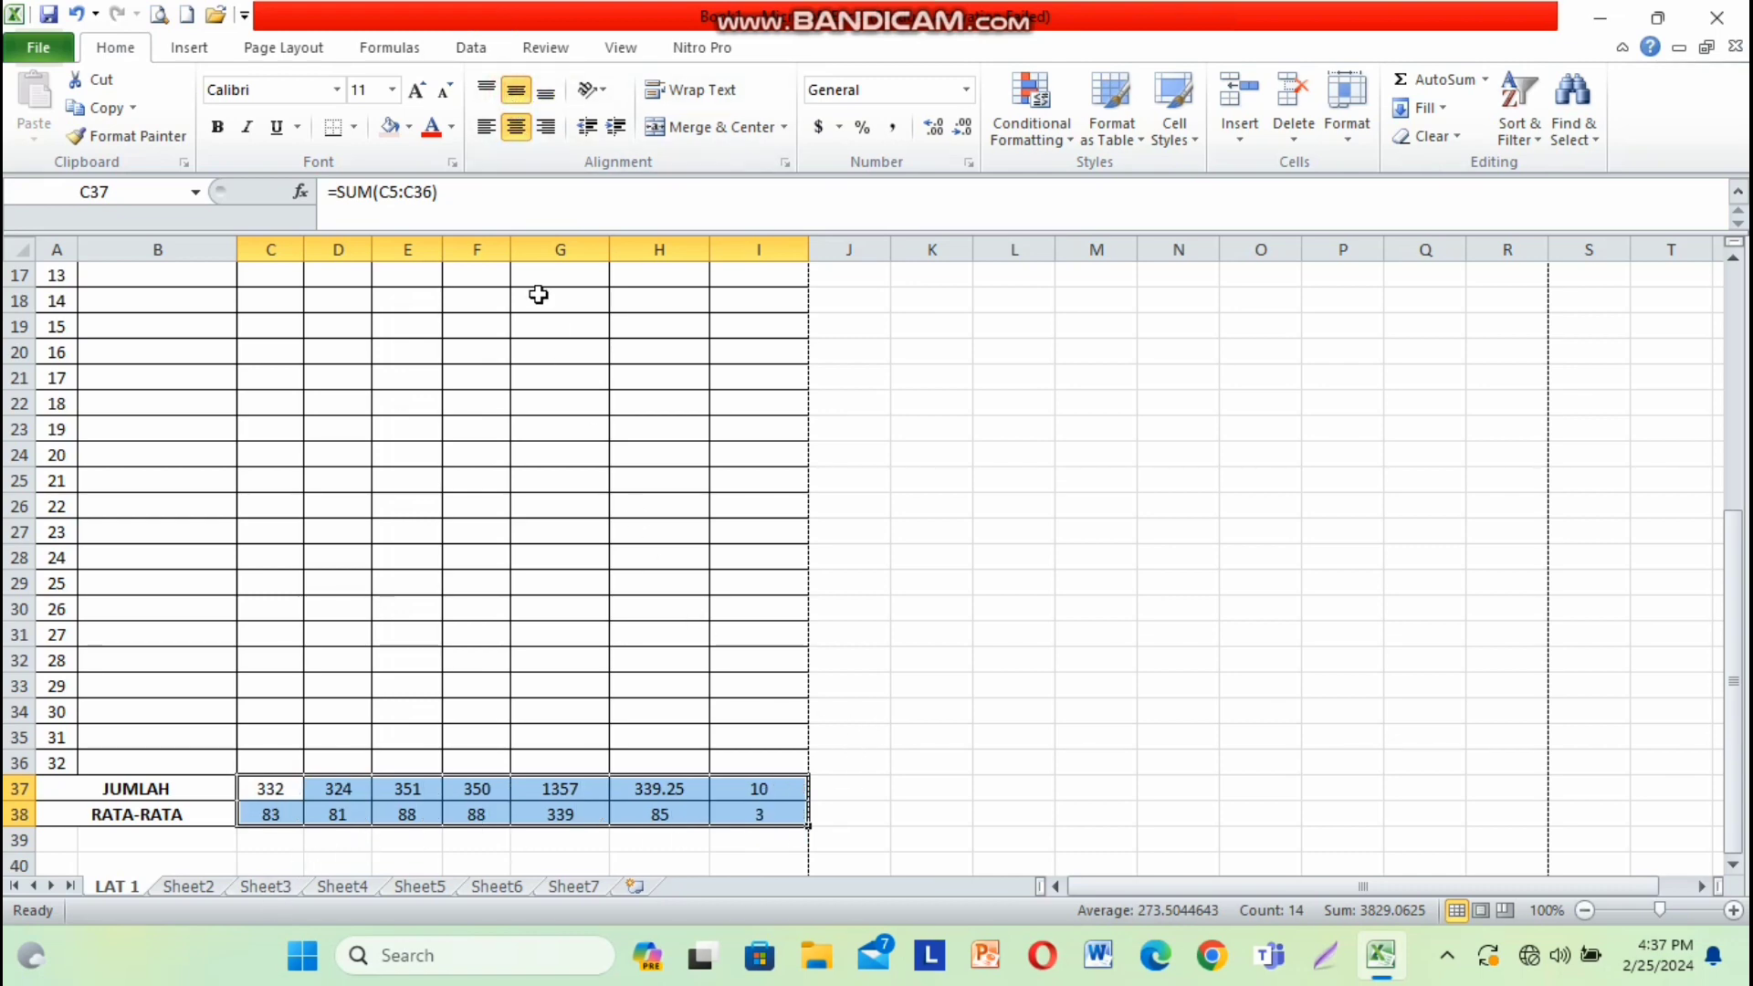
pyautogui.click(217, 127)
# - Make the students' totals, averages and rankings in G5:I8 bold
pyautogui.scroll(5, 965, 610)
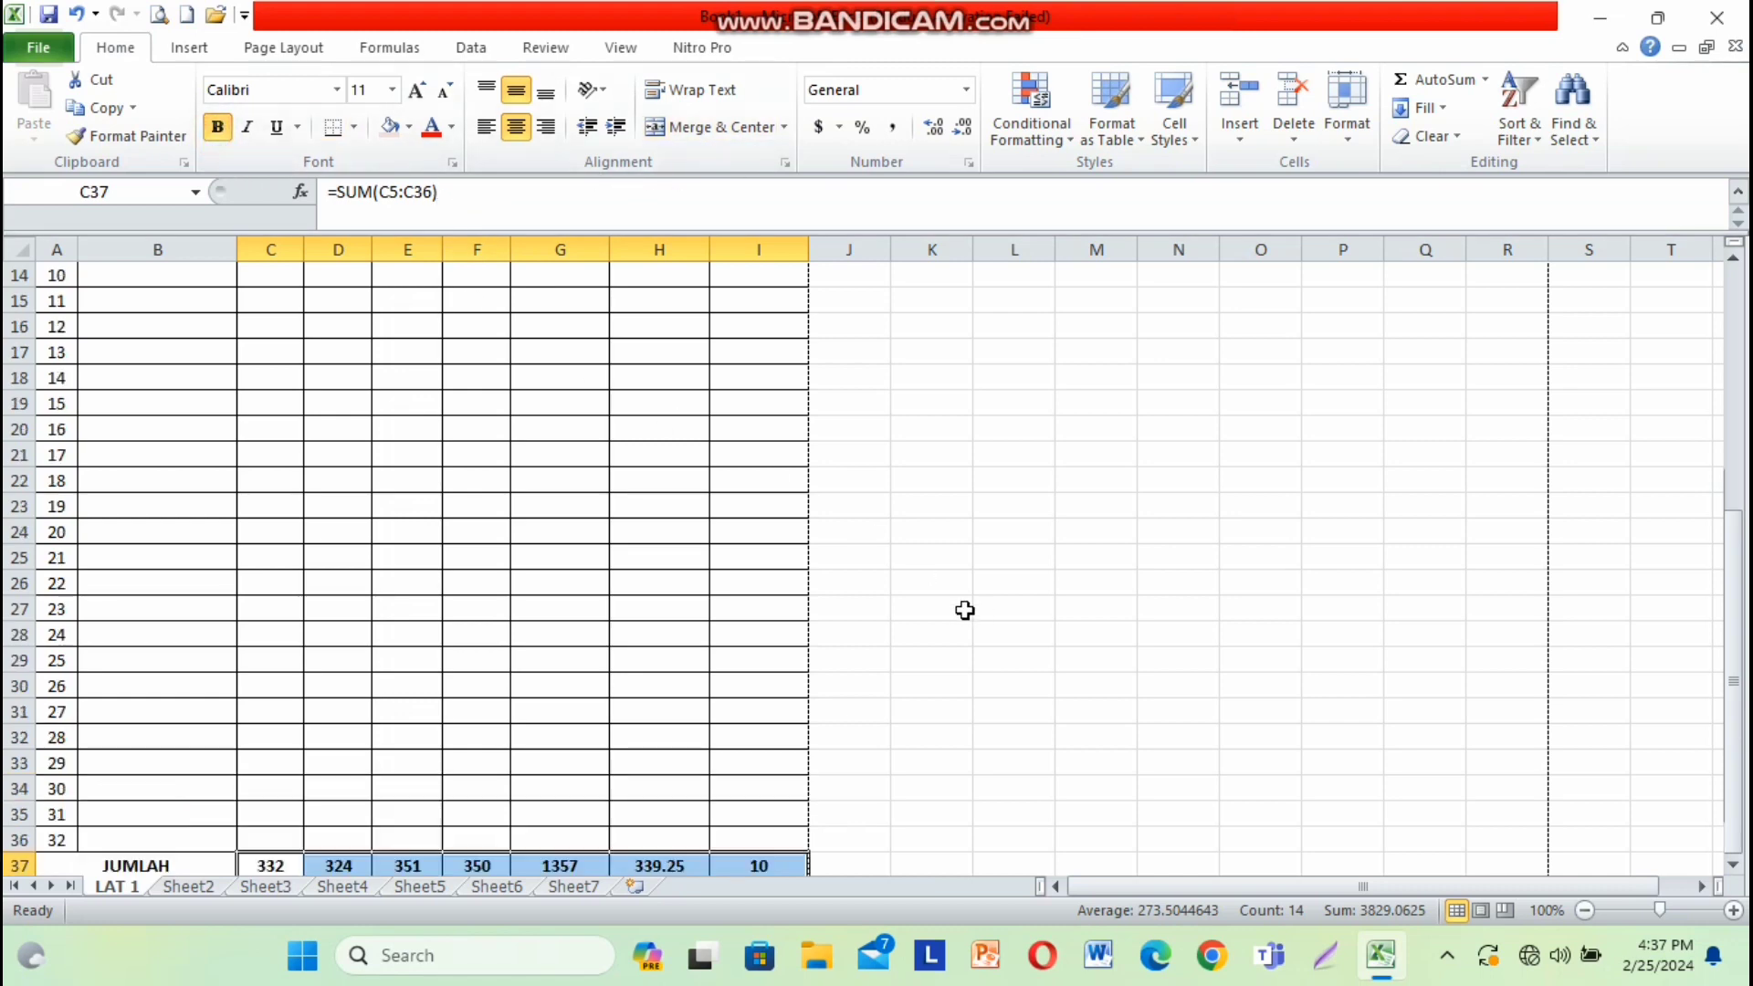
pyautogui.moveTo(587, 348); pyautogui.dragTo(759, 428)
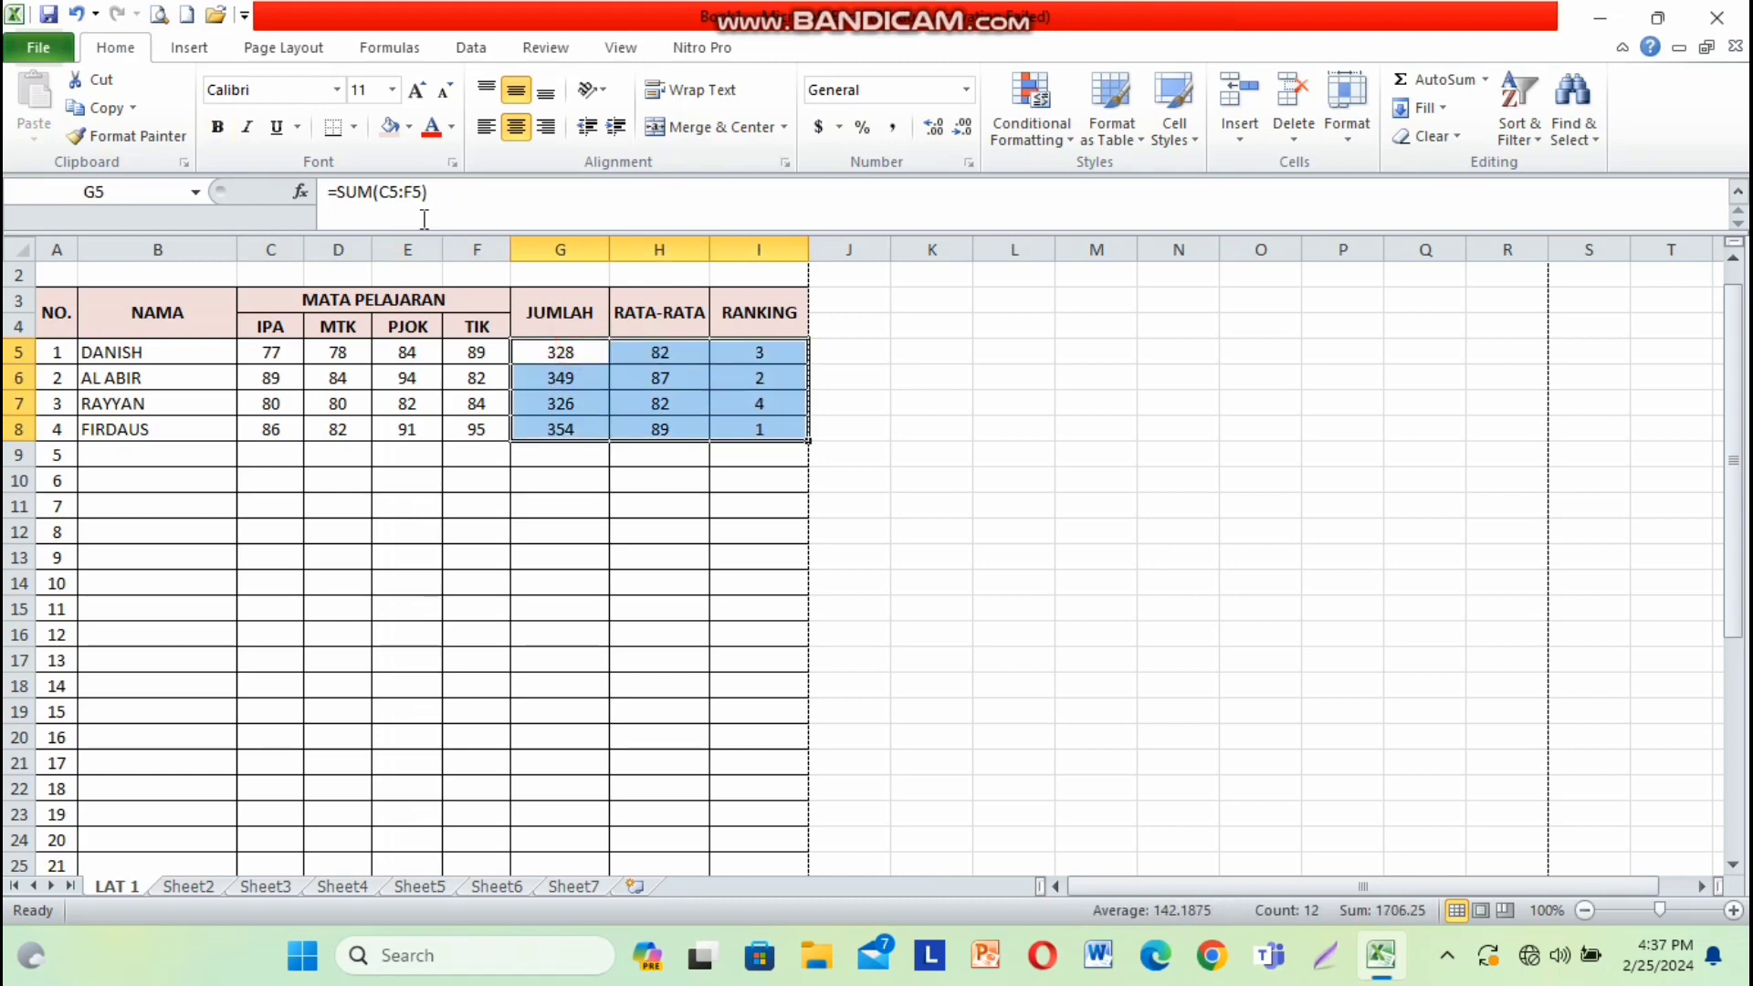
pyautogui.click(220, 133)
pyautogui.click(998, 529)
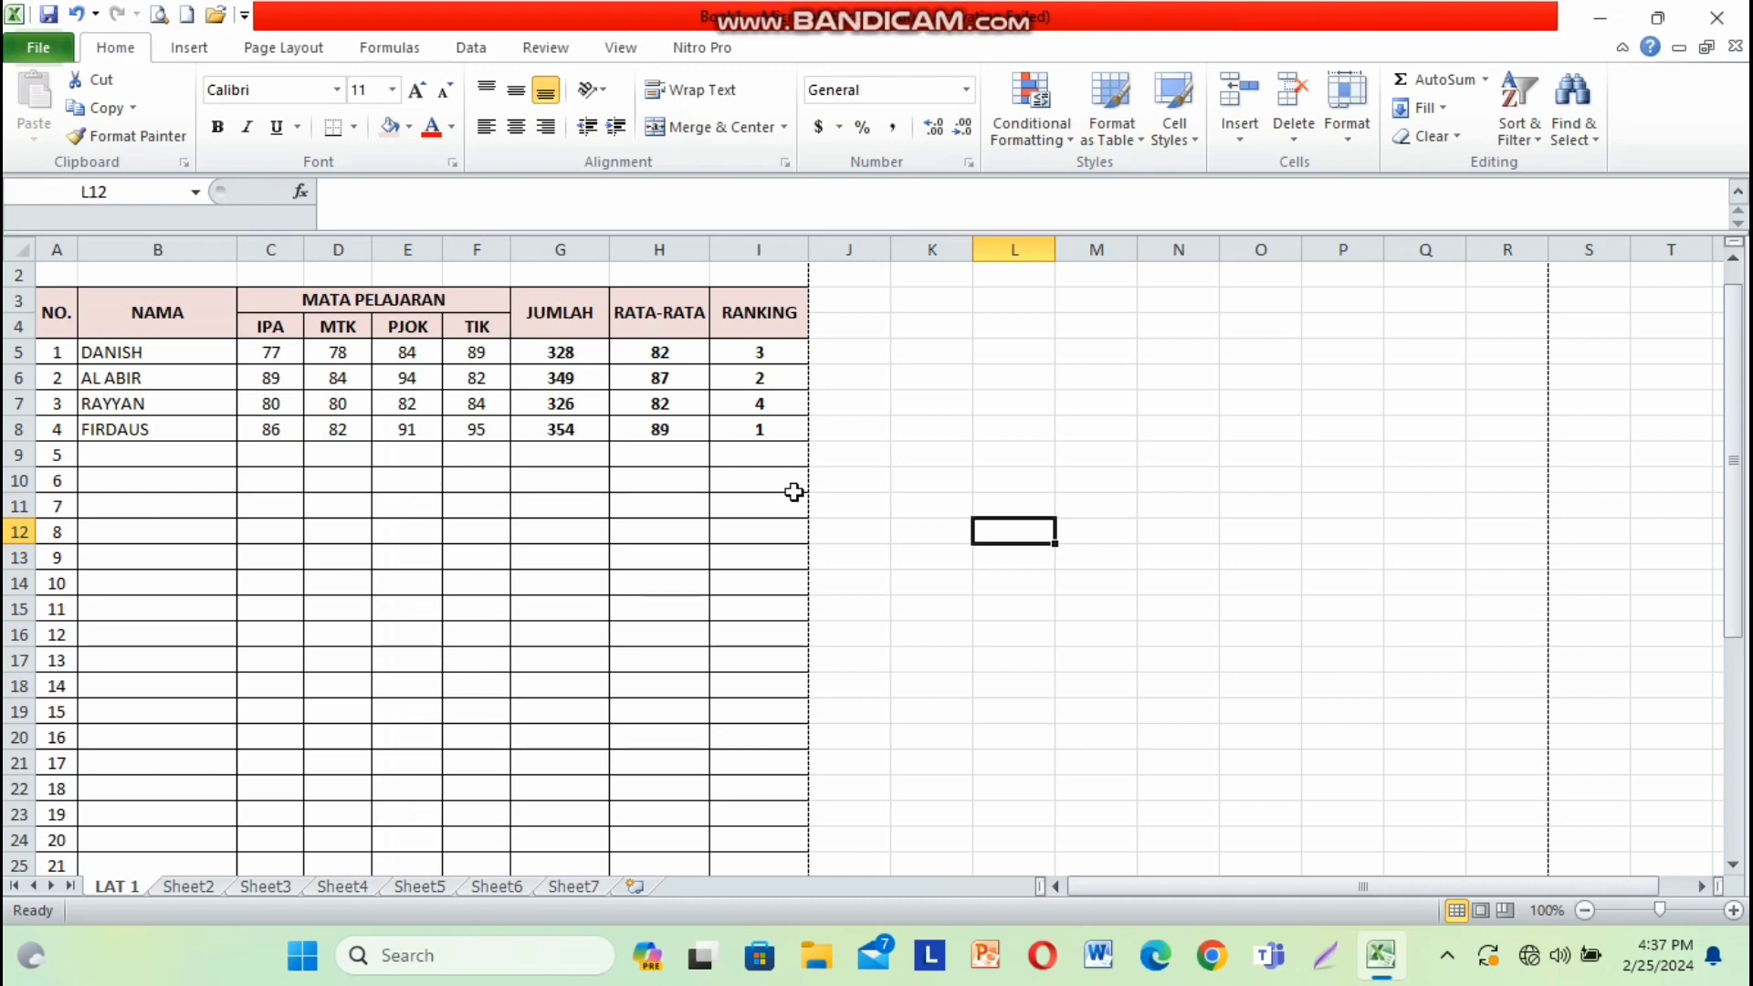
# - Merge and center the title DAFTAR NILAI KELAS 10 A across A1:I1, make it bold and align it to the middle
pyautogui.scroll(1, 795, 492)
pyautogui.scroll(-8, 407, 443)
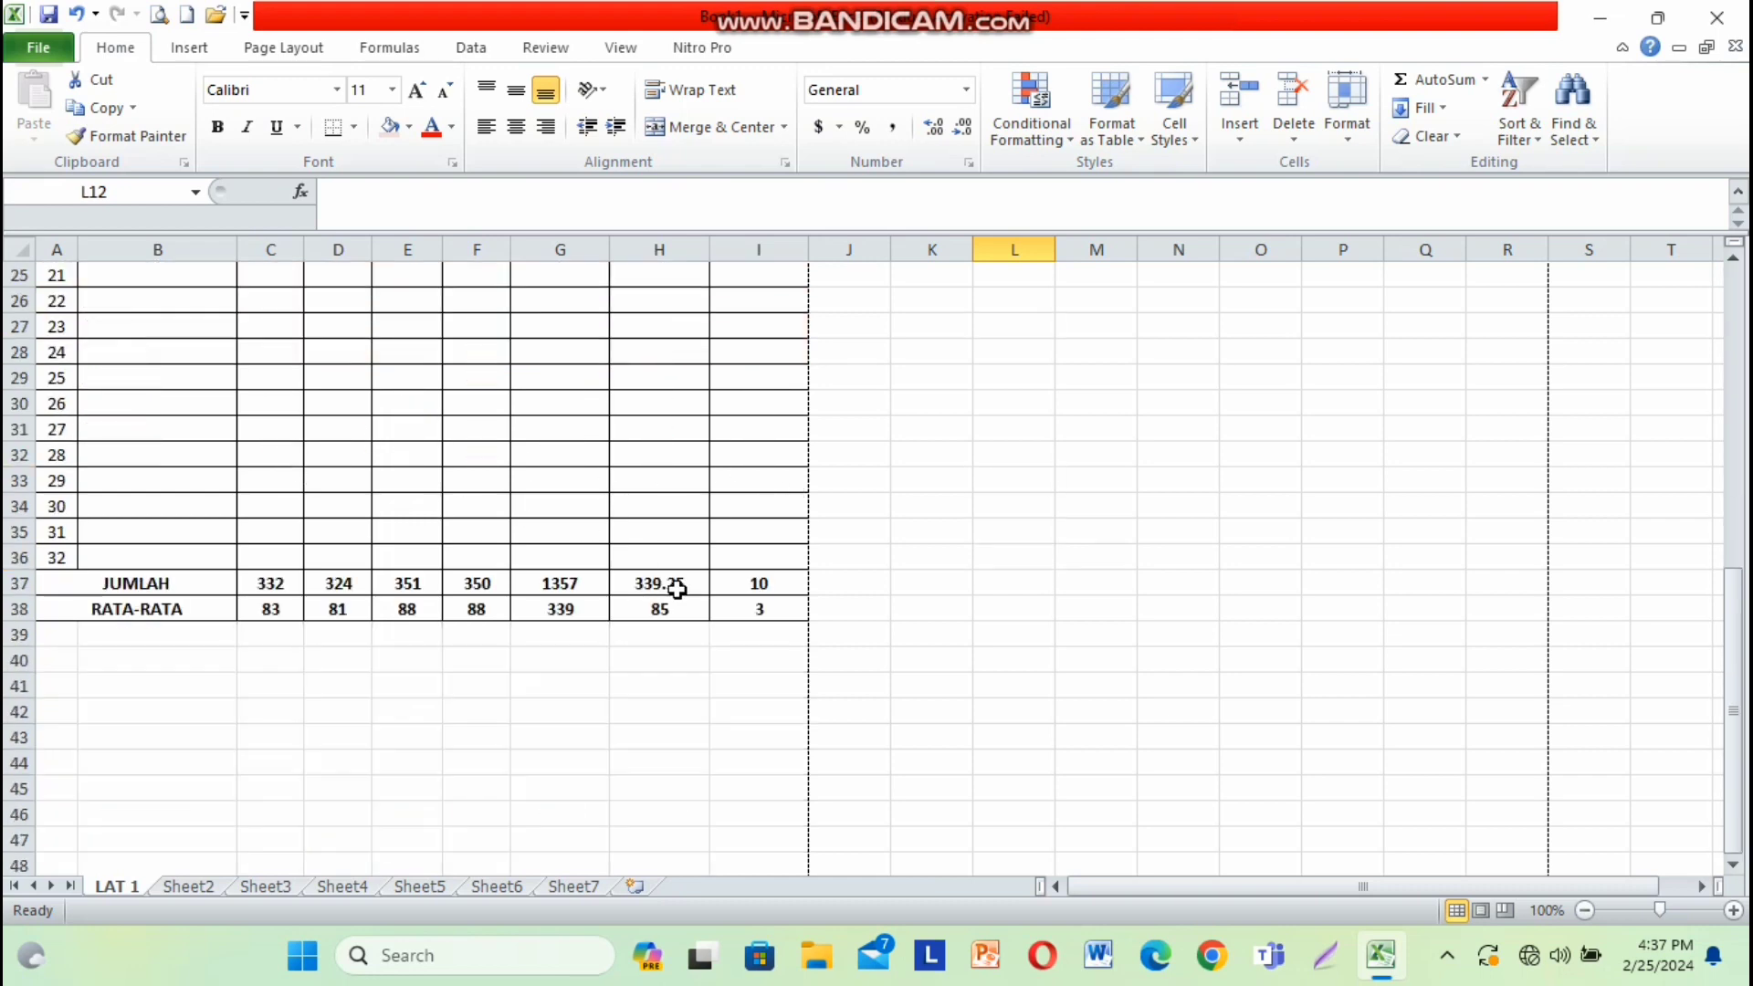
pyautogui.scroll(8, 677, 590)
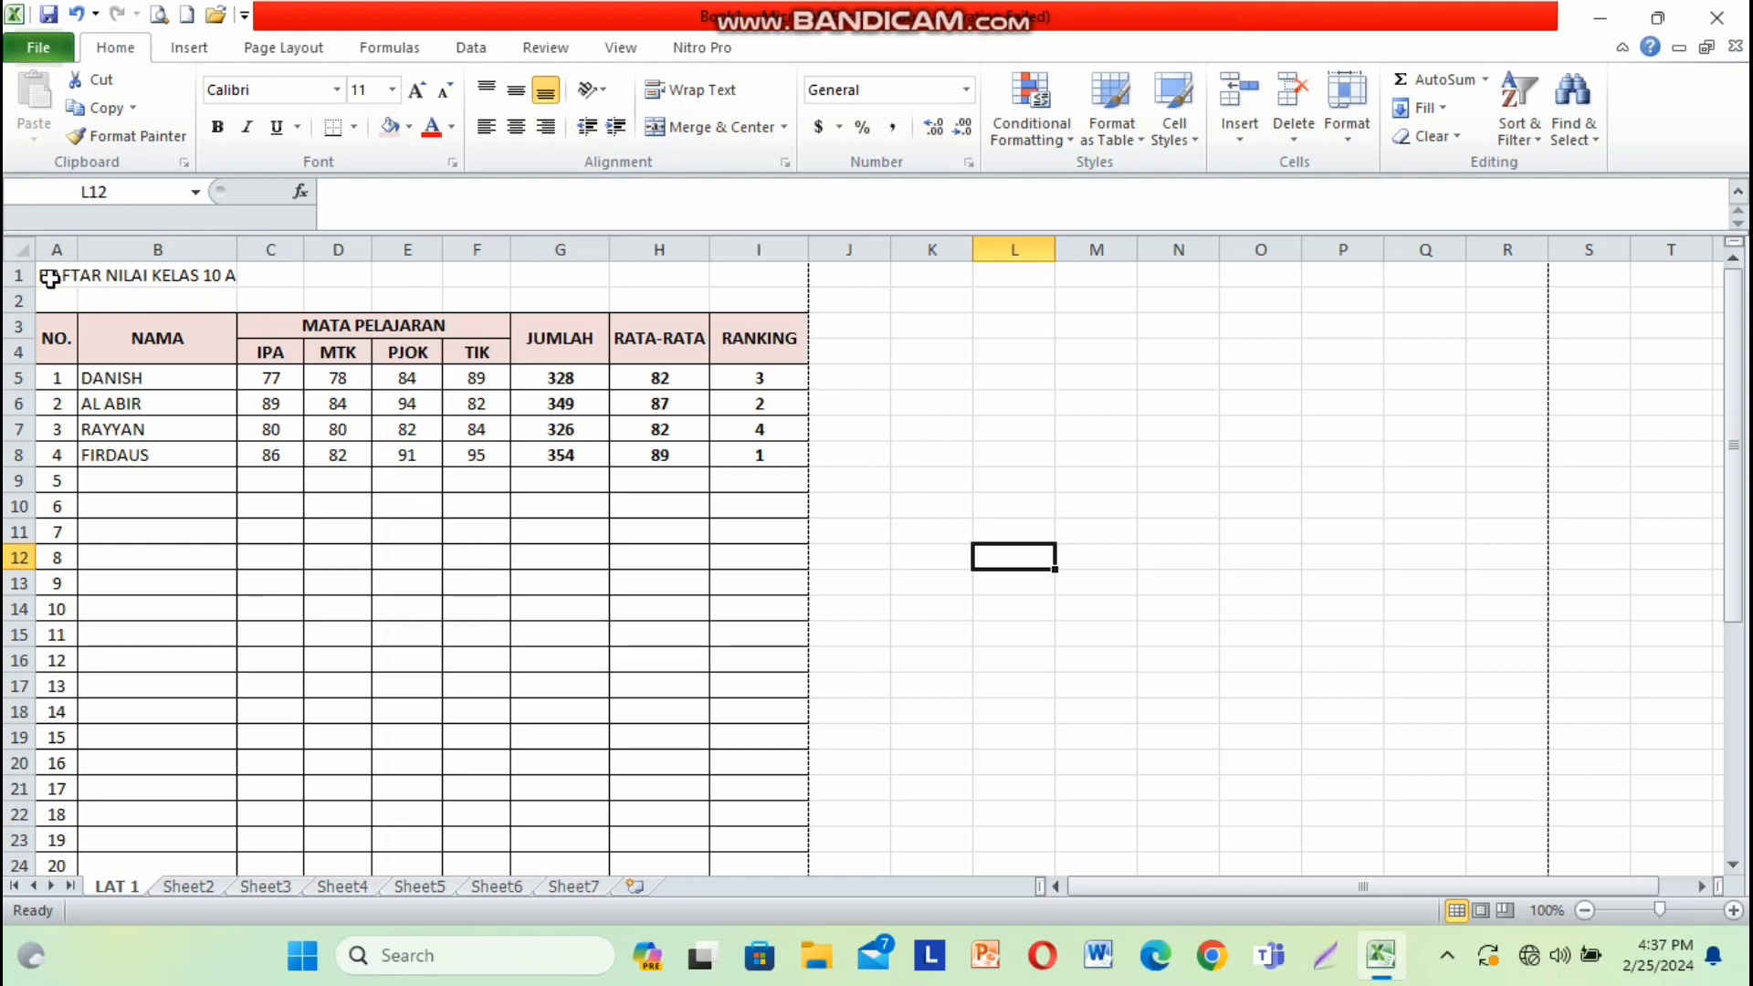
pyautogui.moveTo(50, 277); pyautogui.dragTo(807, 288)
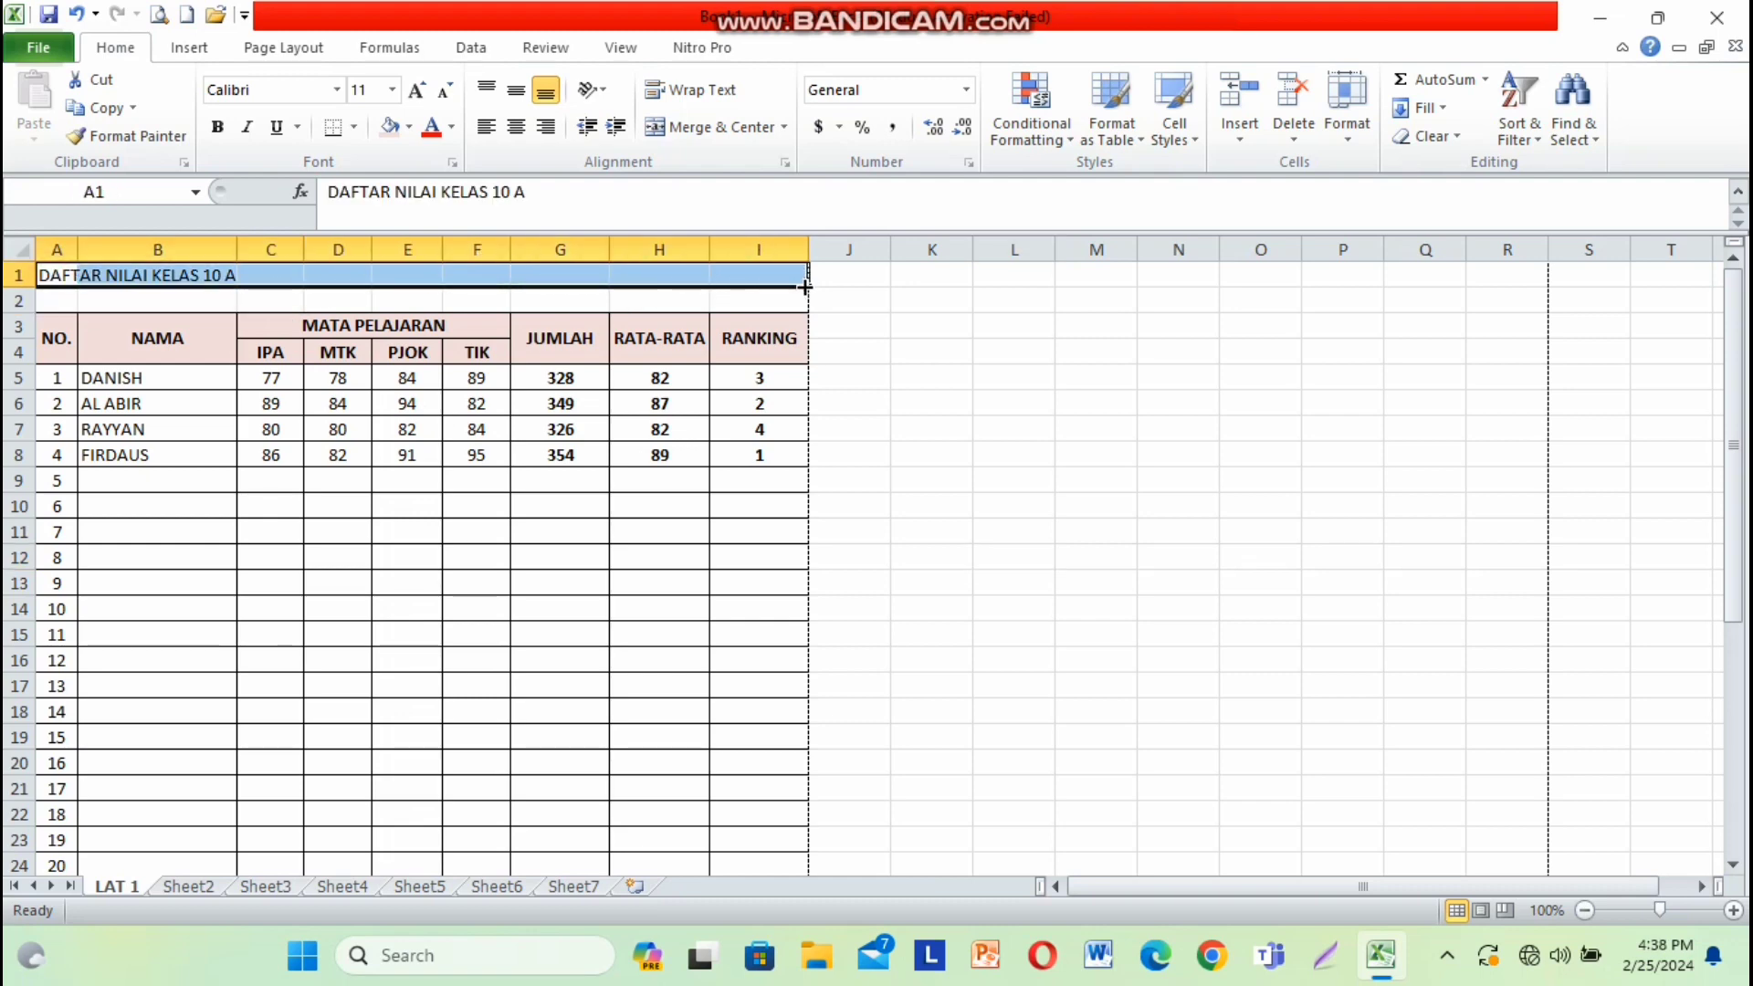
pyautogui.click(700, 128)
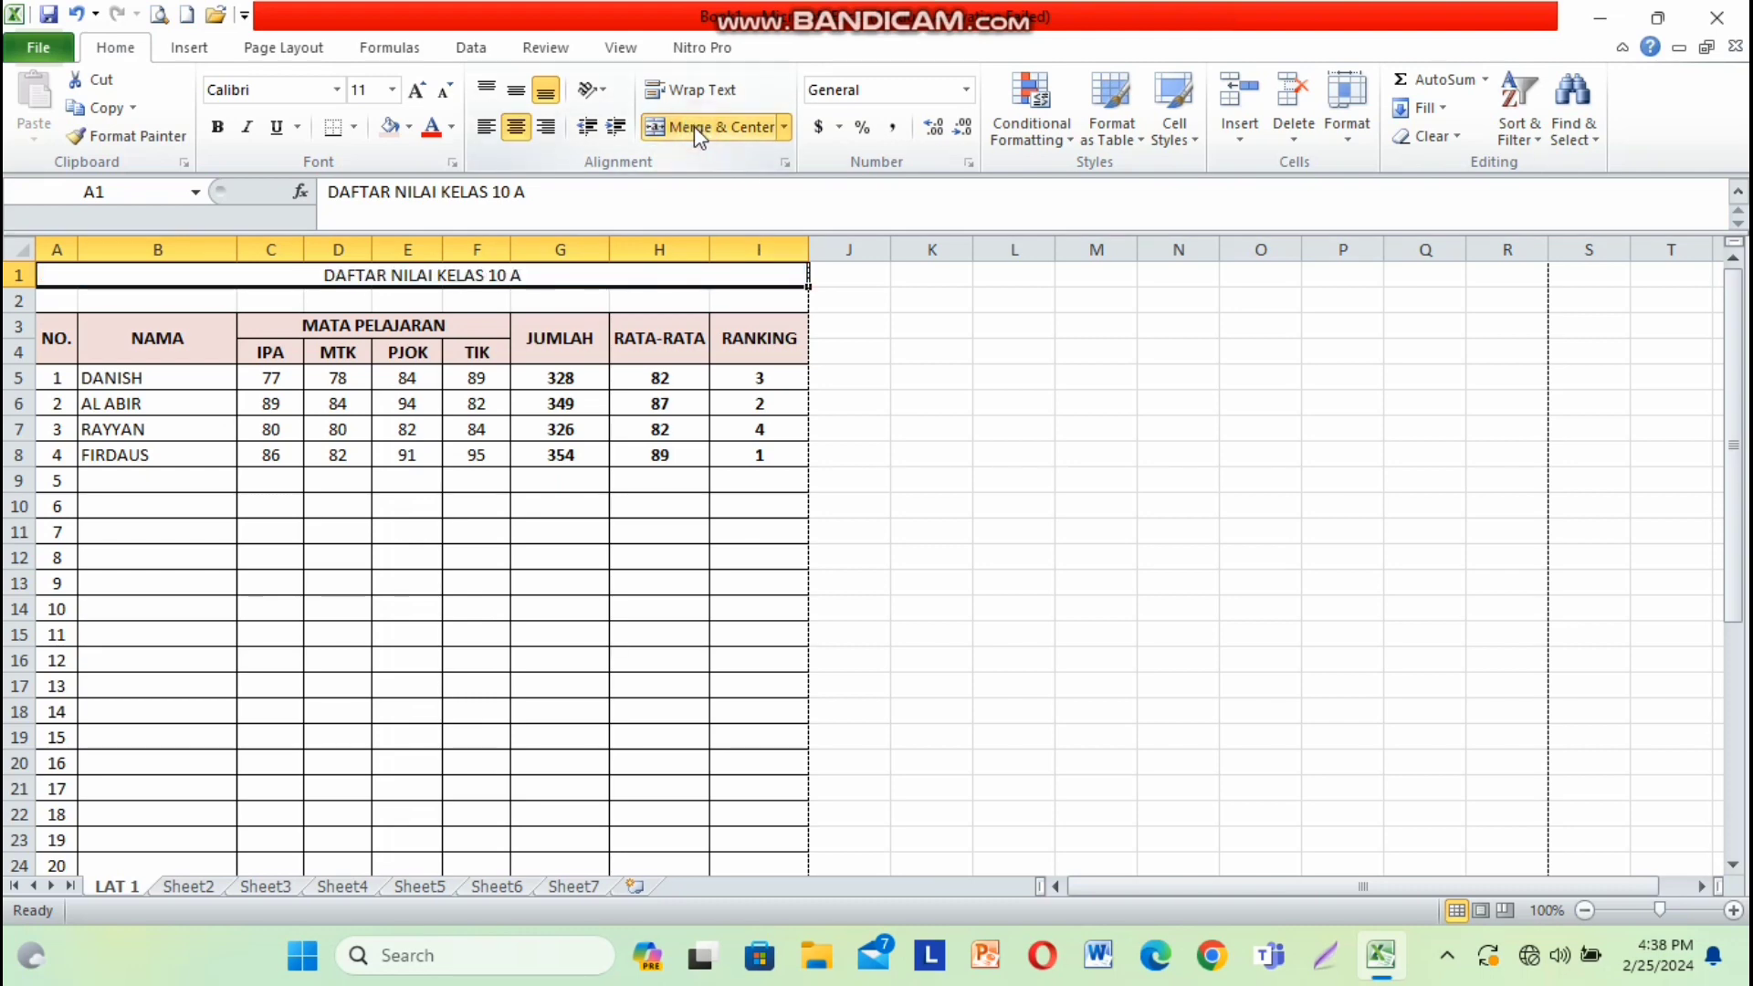
pyautogui.click(217, 127)
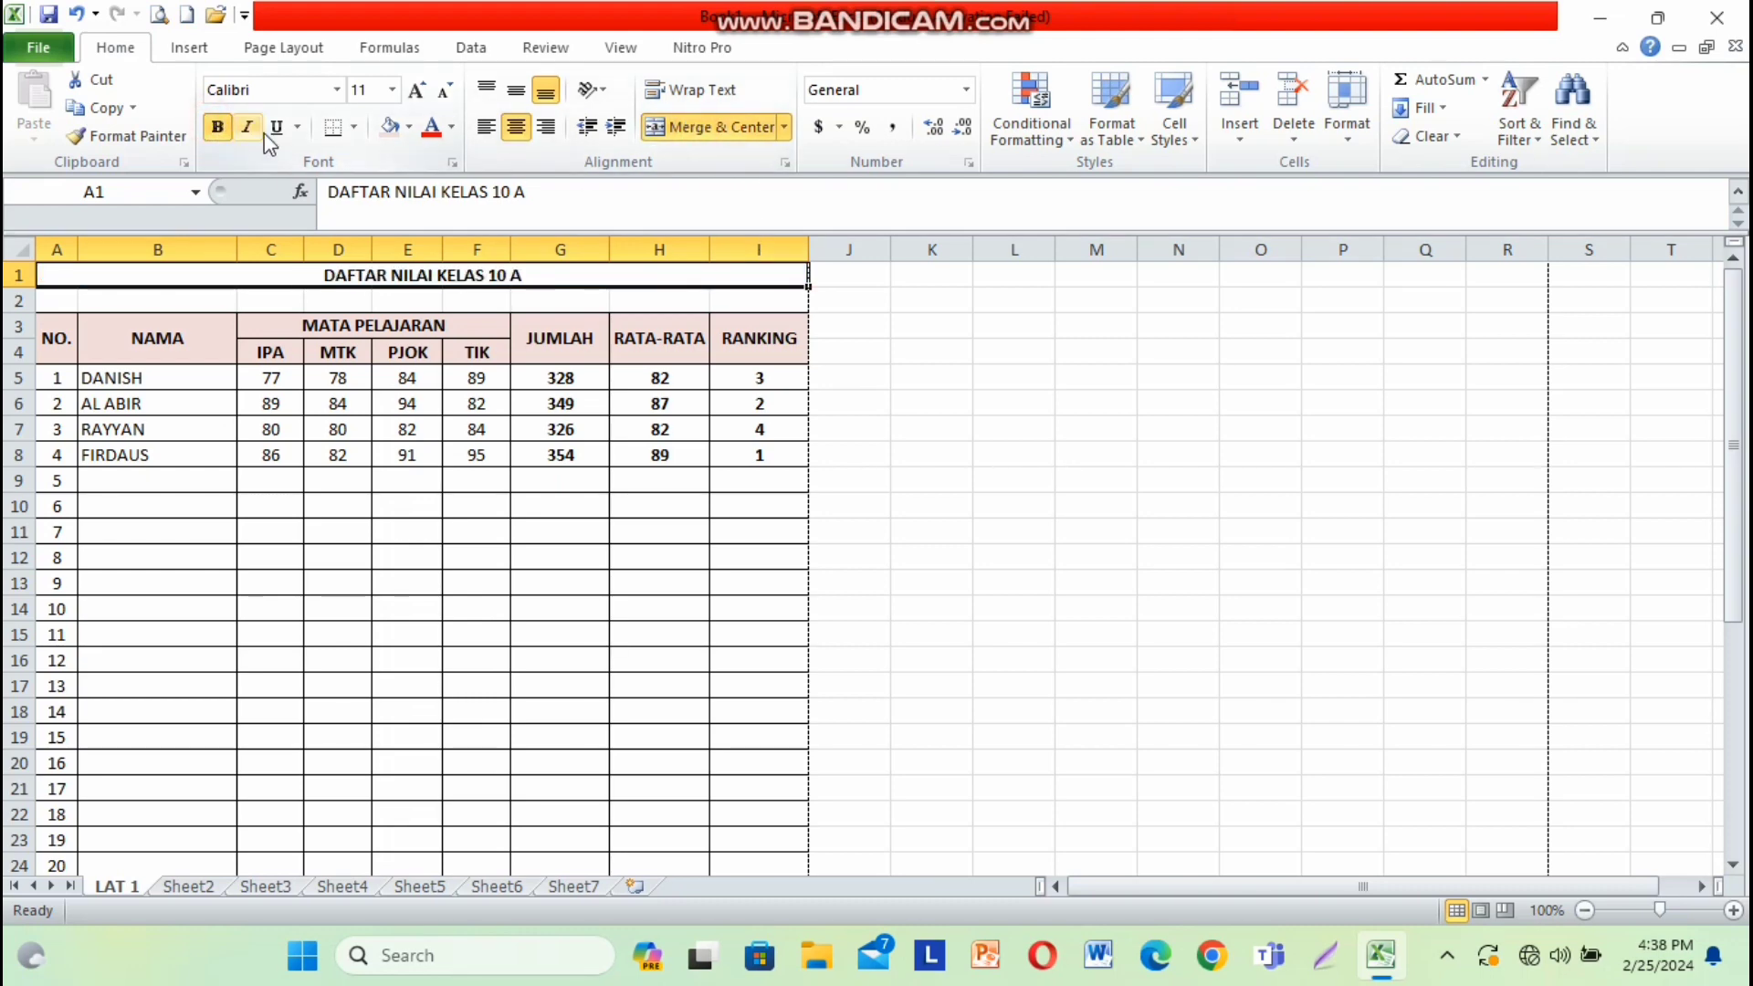
pyautogui.click(522, 95)
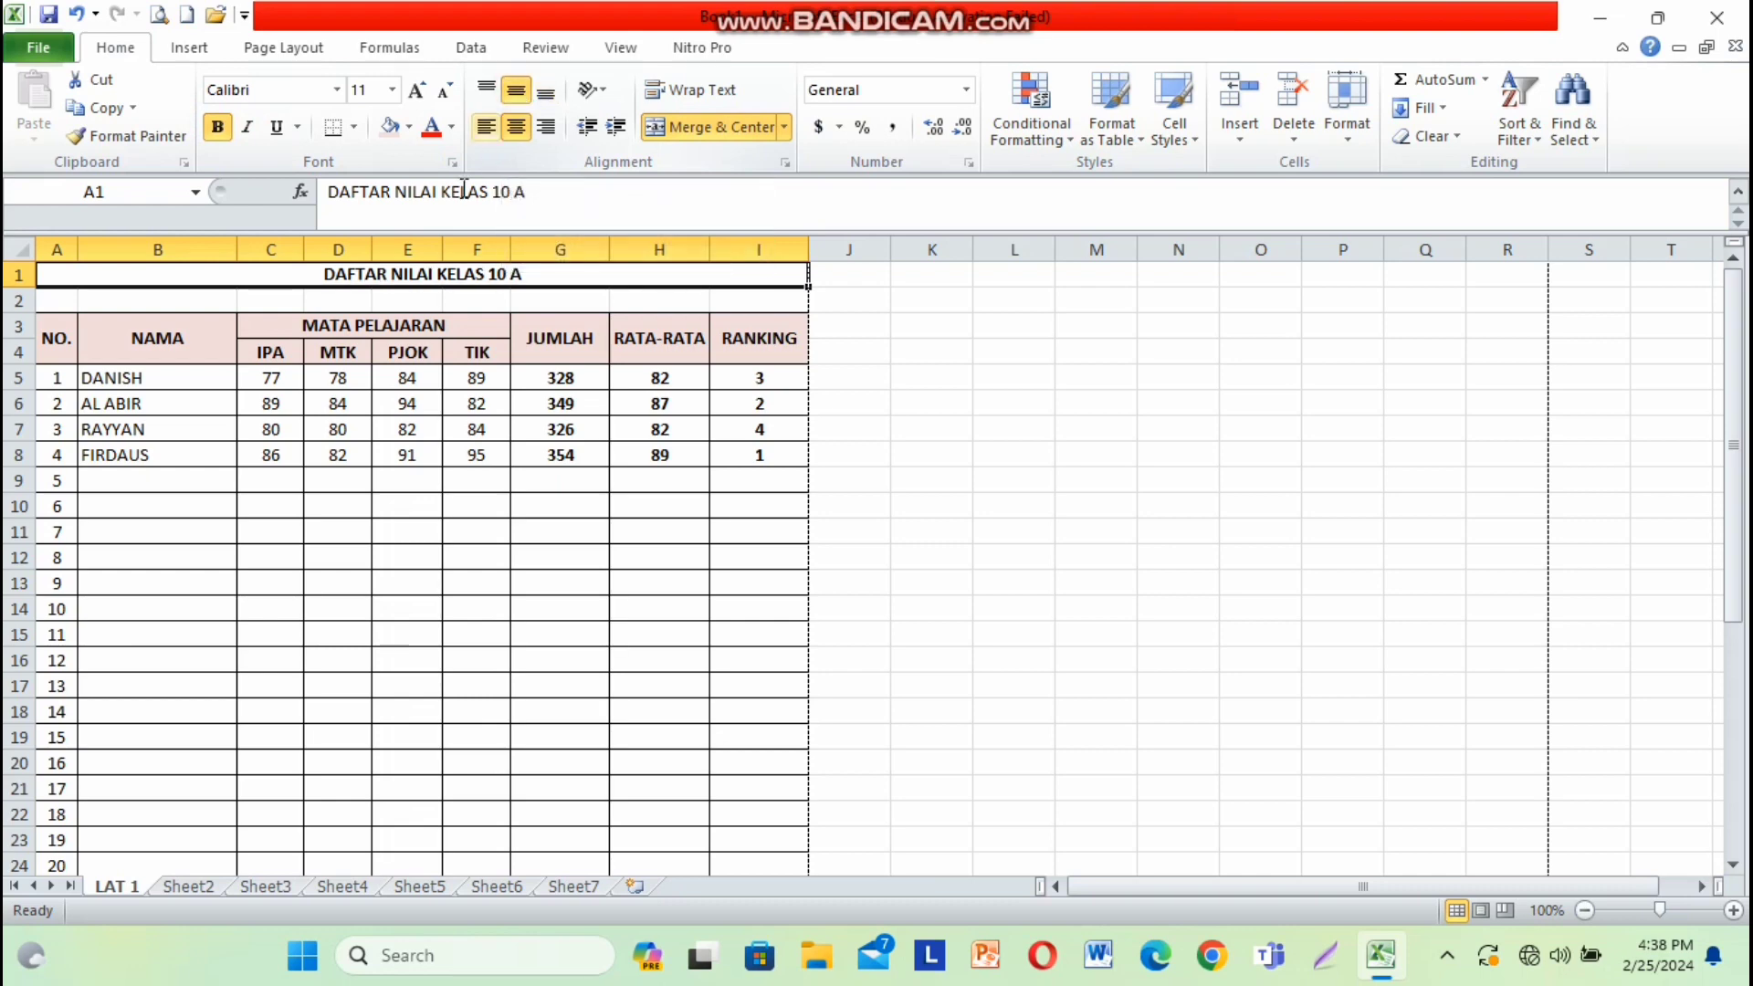
pyautogui.click(972, 463)
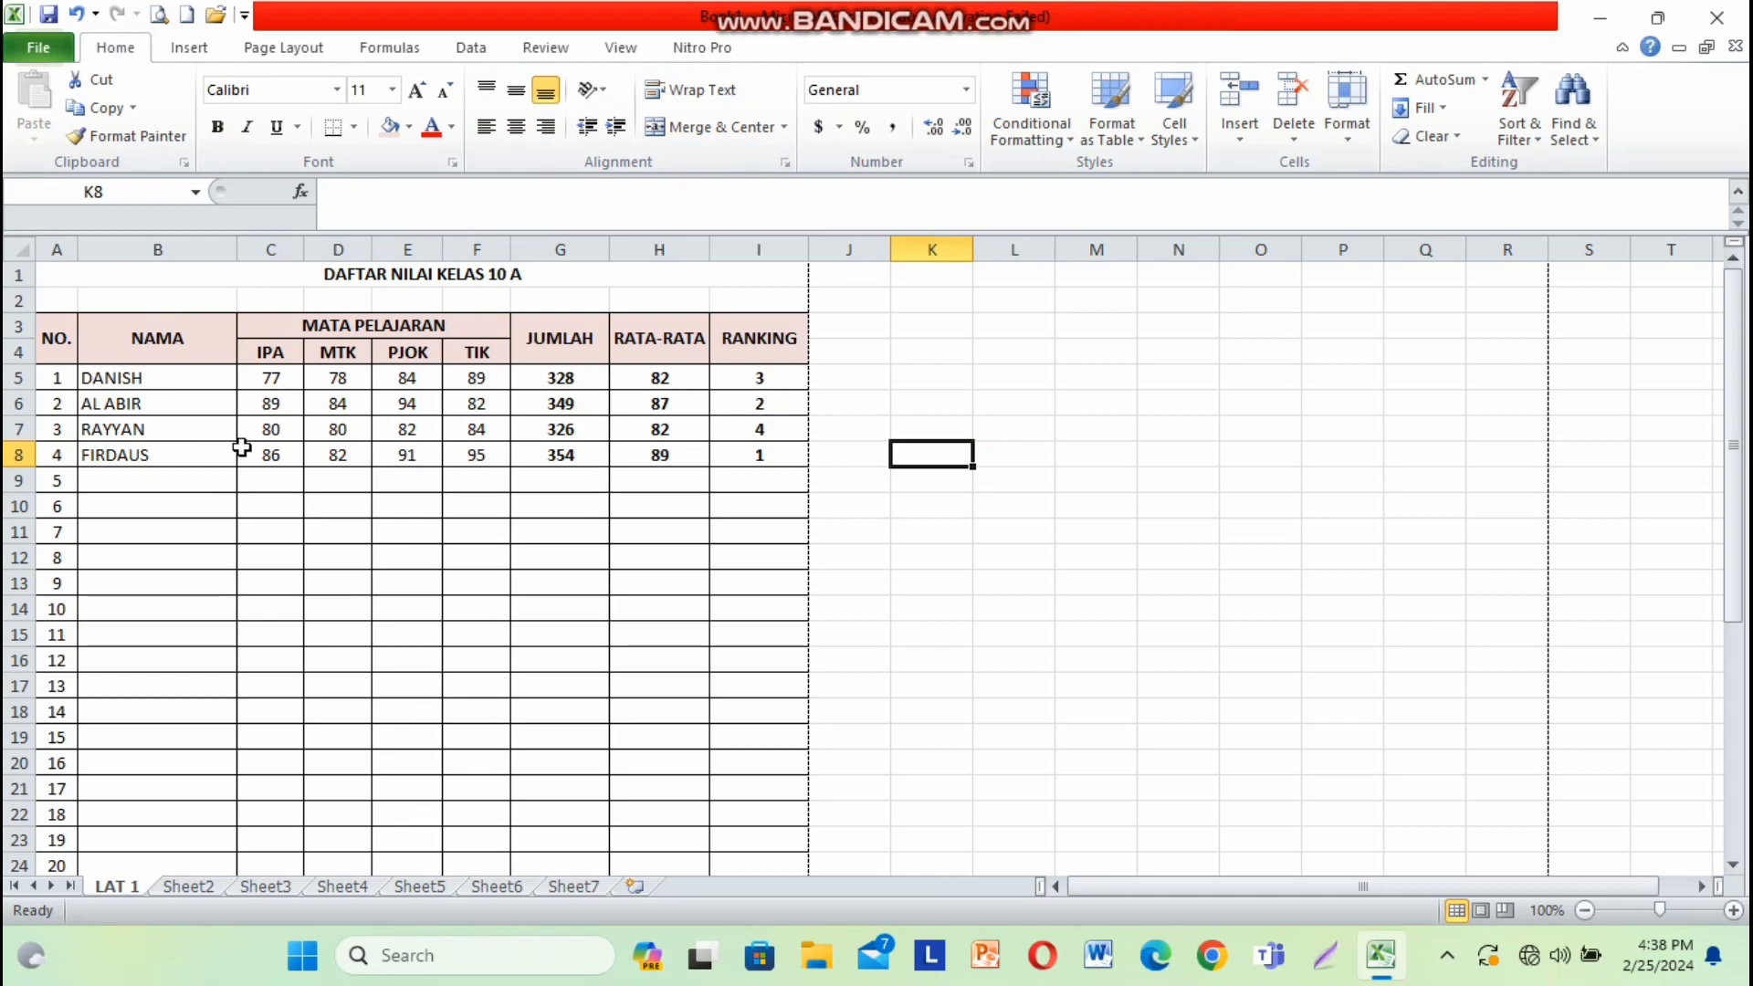
# - Open the print preview of the finished grade list
pyautogui.click(161, 17)
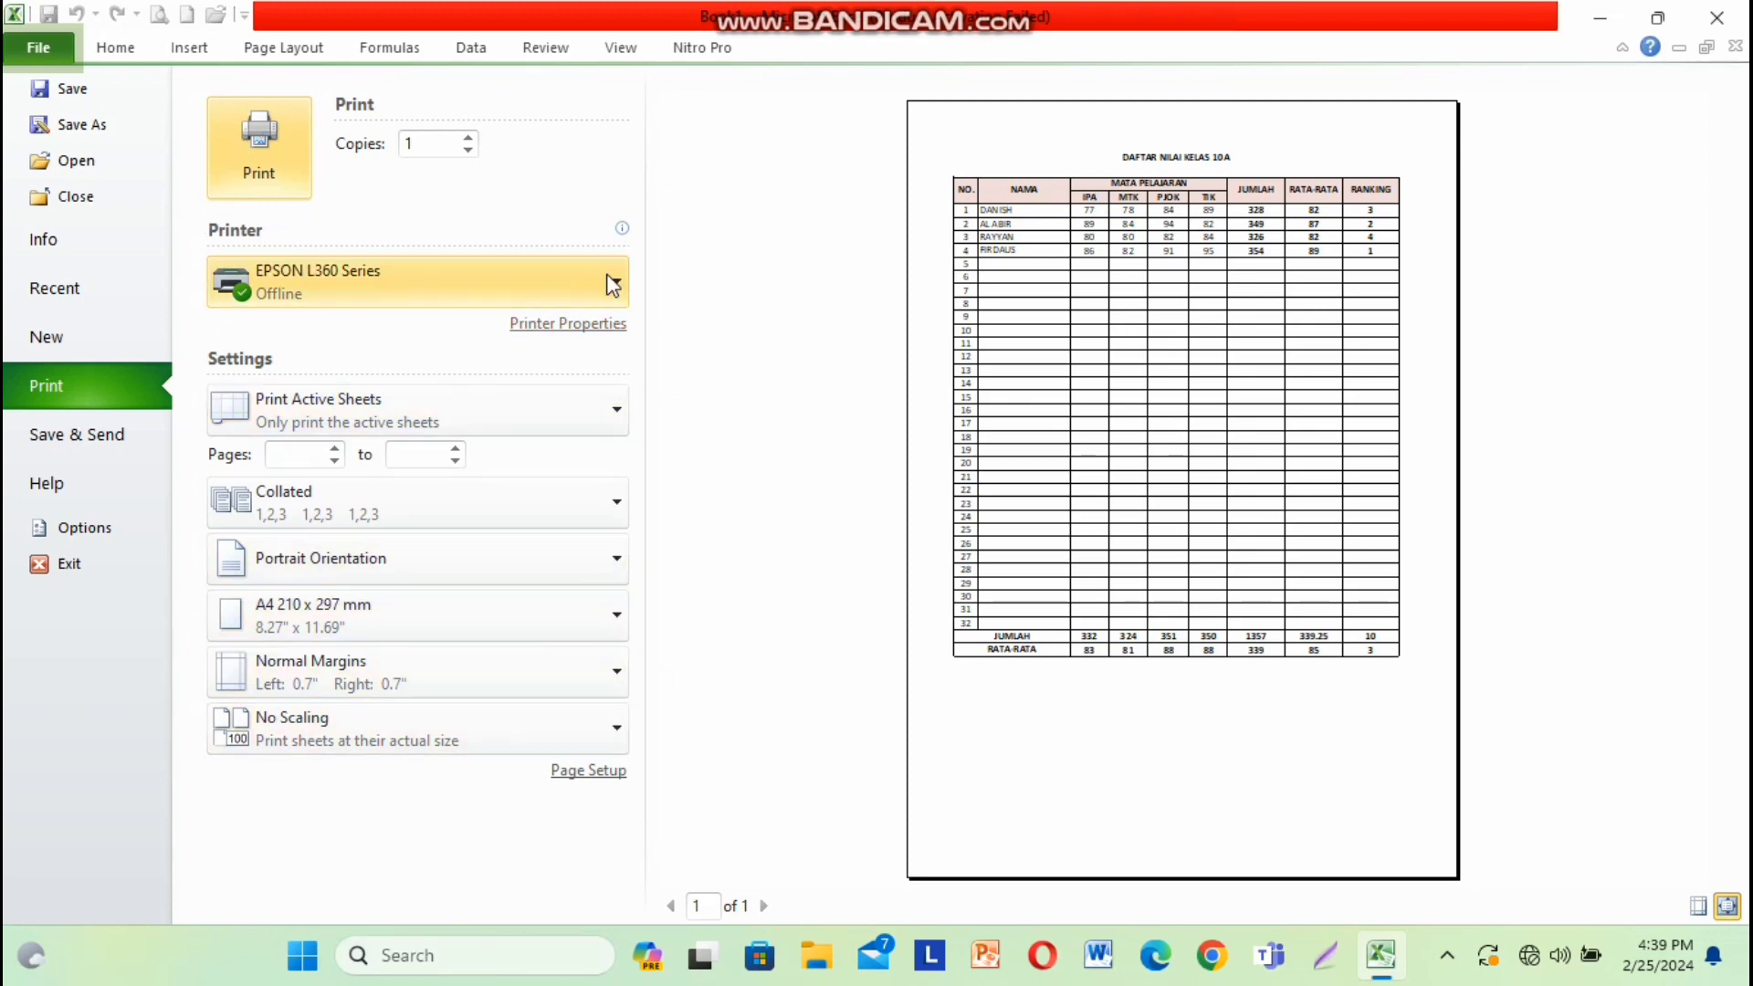
# - Set the print page range from 1 to 5, and return to the worksheet without printing
pyautogui.click(304, 456)
pyautogui.write('1')
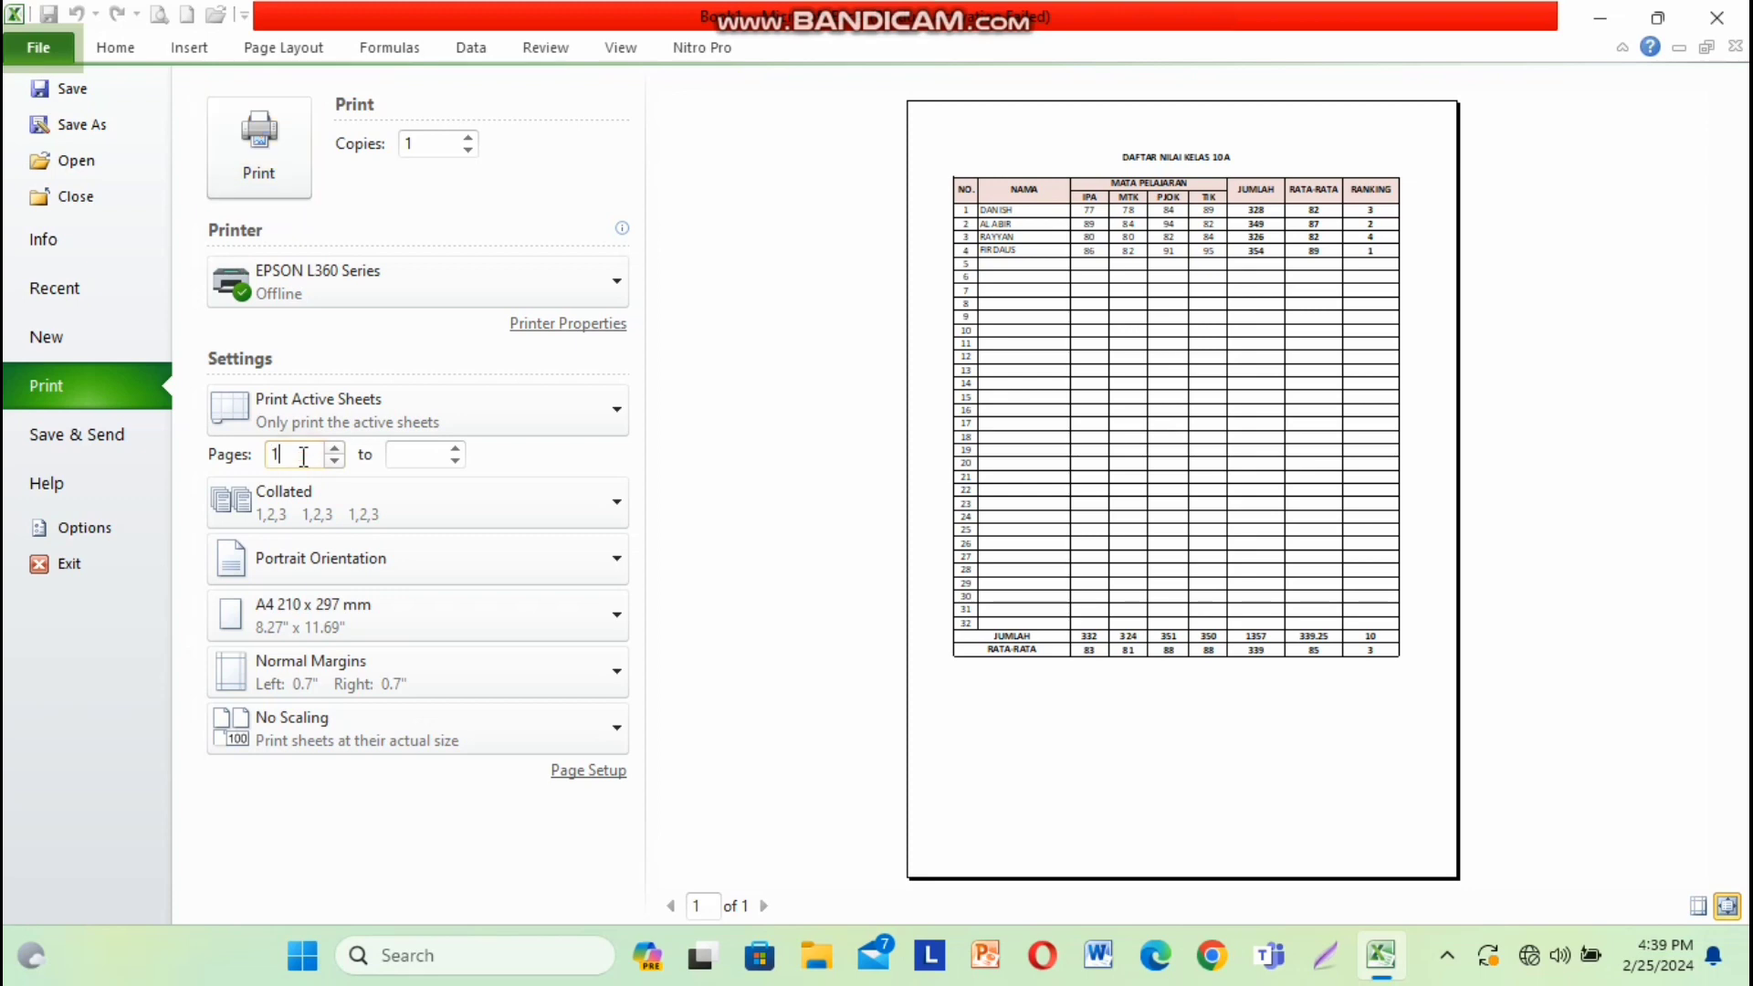
pyautogui.click(419, 457)
pyautogui.write('5')
pyautogui.click(116, 48)
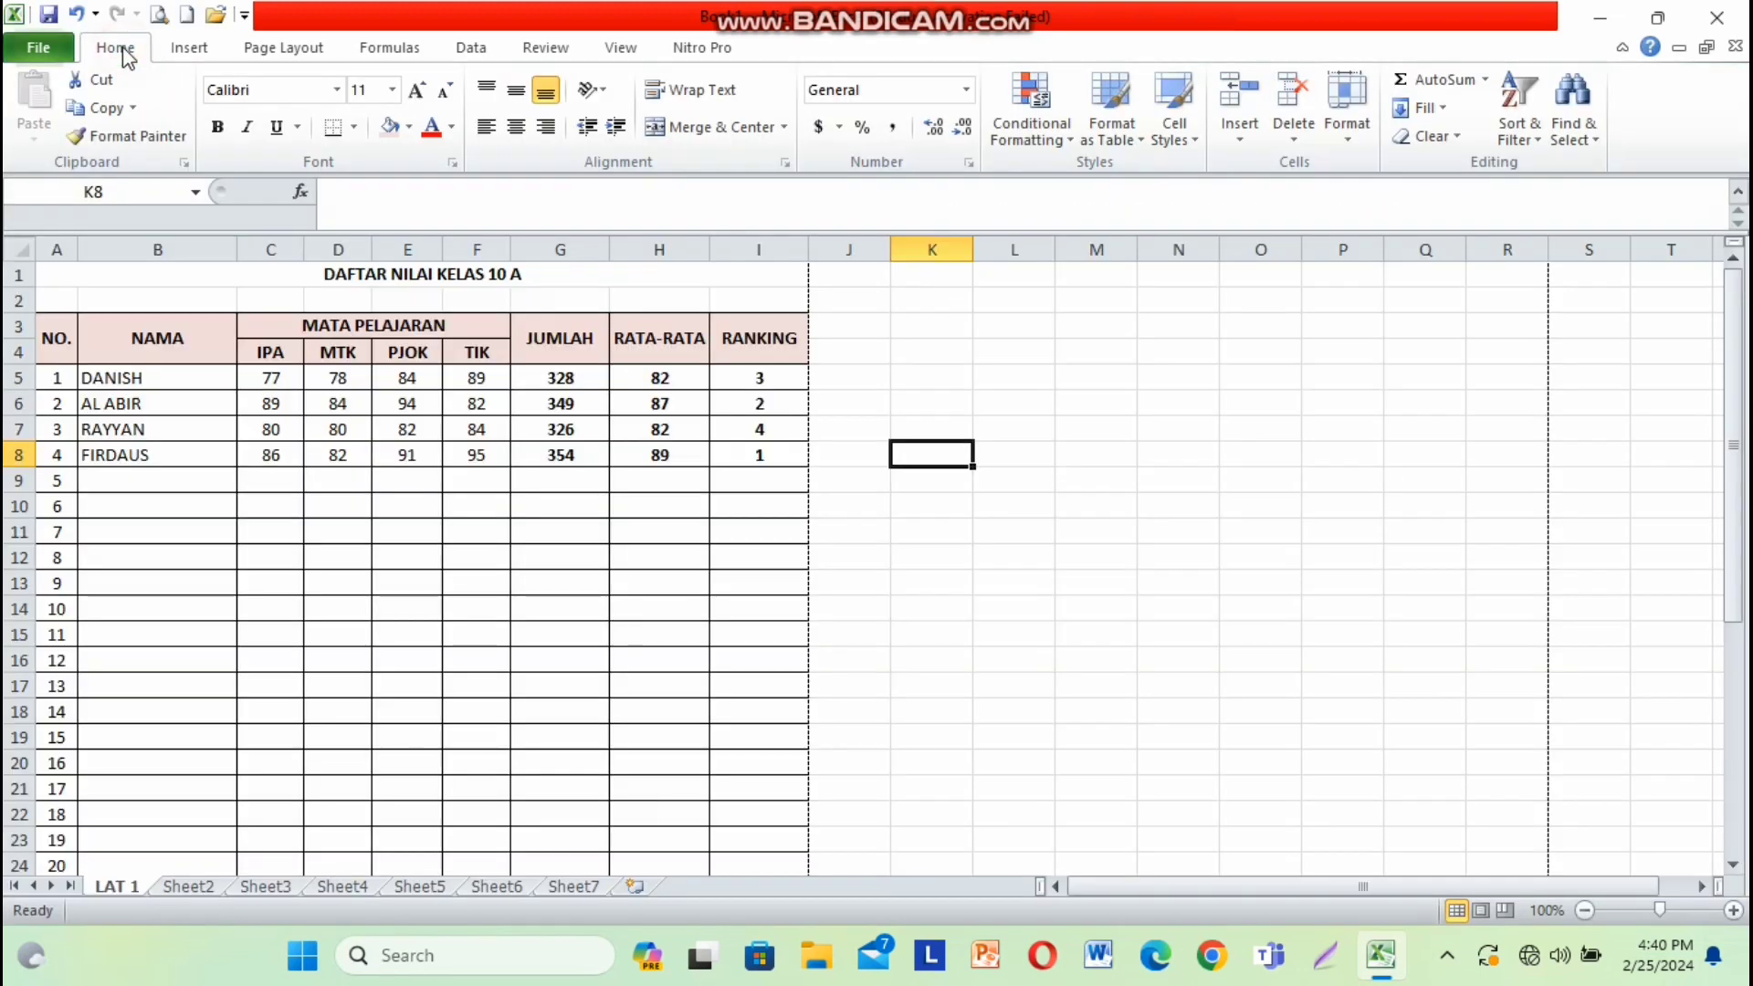
# - Start saving the workbook and name the file DAFTAR NILAI KELA 10
pyautogui.scroll(-2, 1130, 605)
pyautogui.scroll(2, 1131, 606)
pyautogui.click(49, 16)
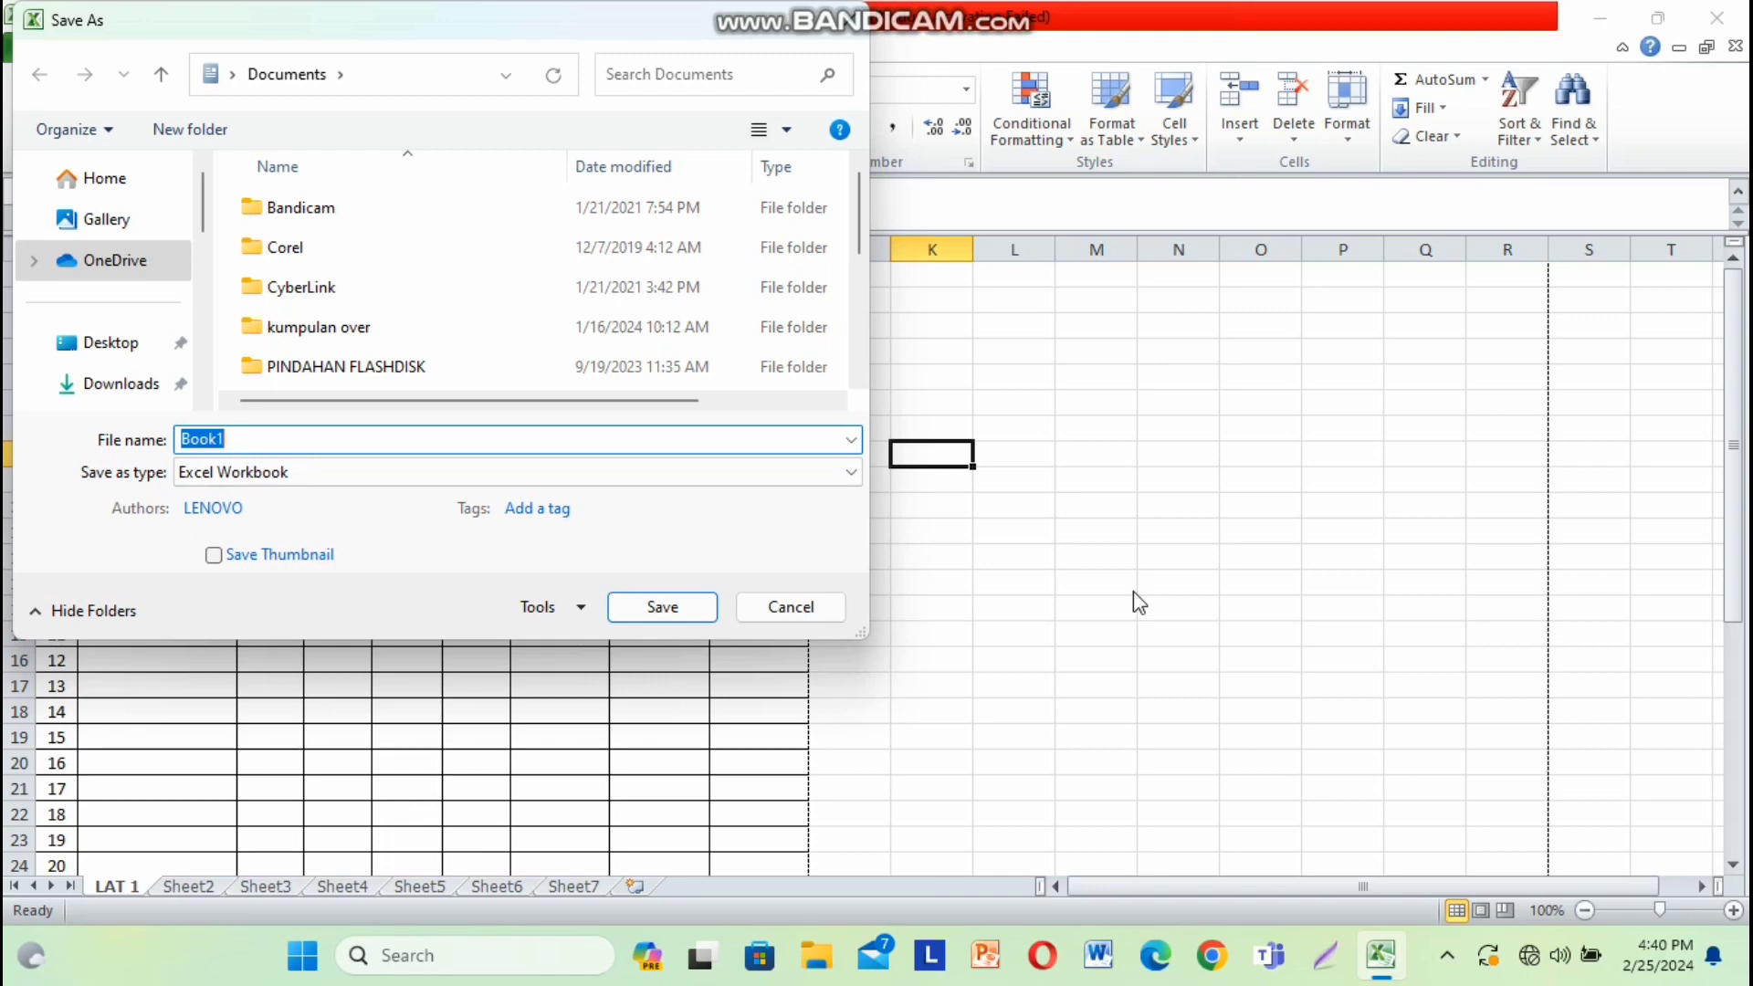
pyautogui.write('DAFTAR NILAI KEL')
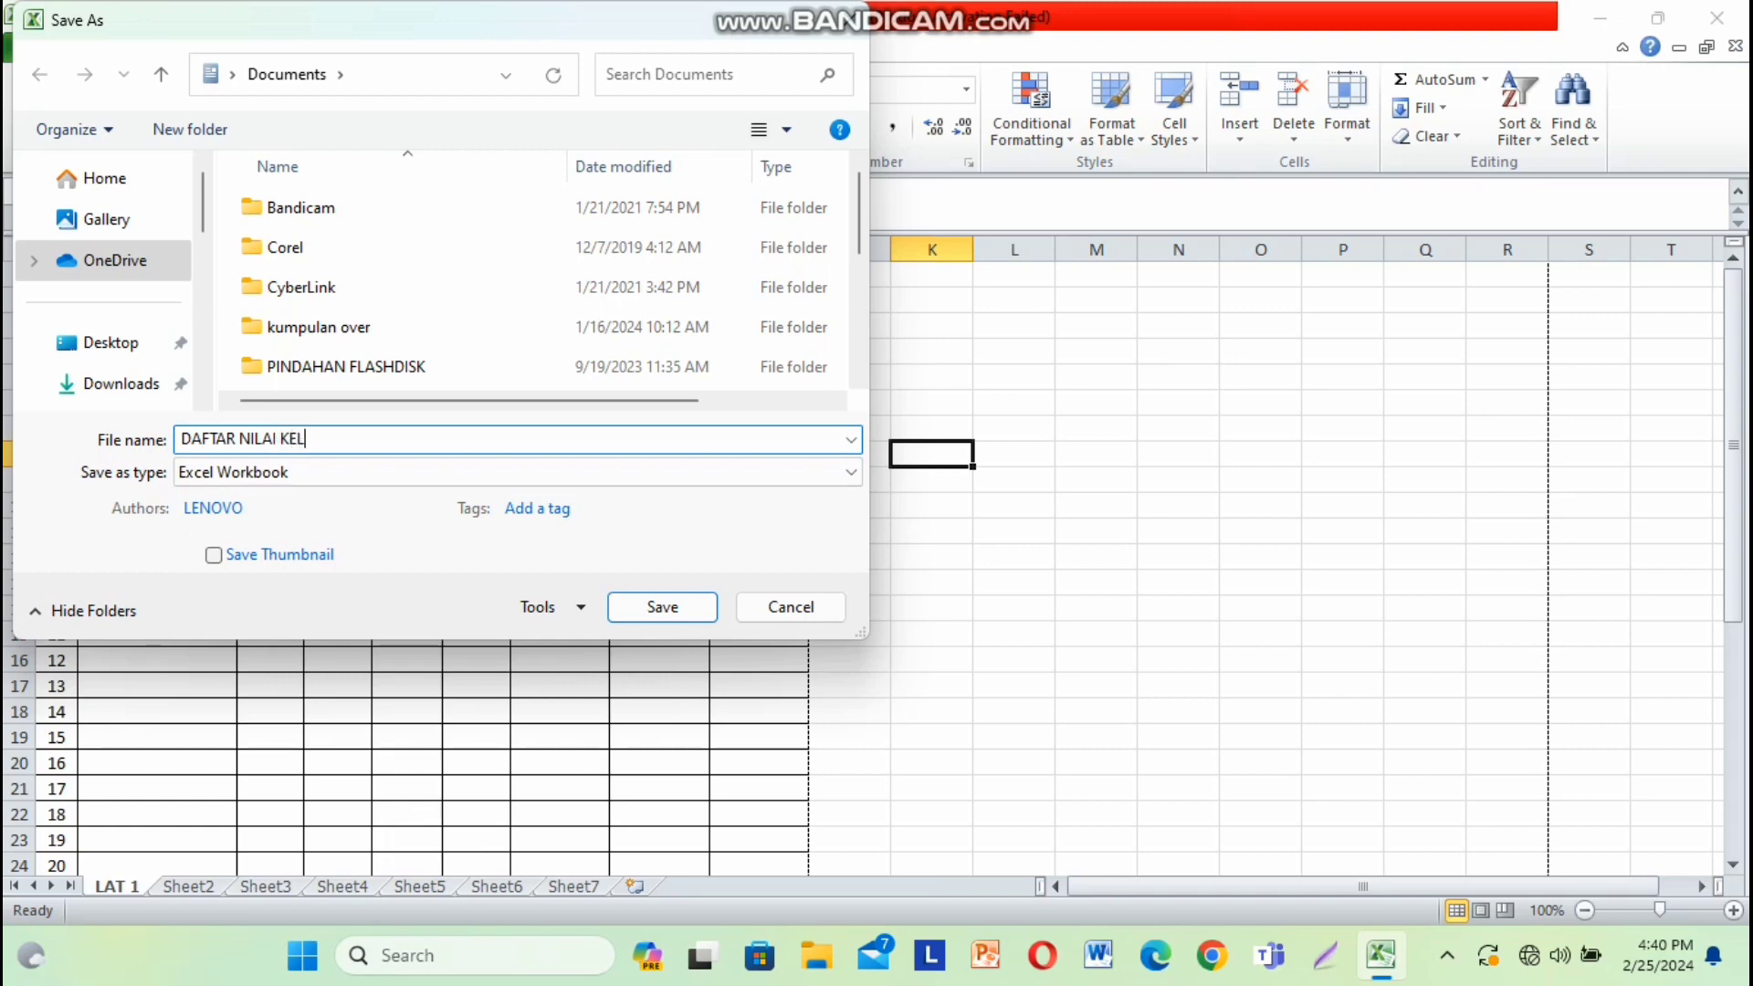
pyautogui.write('A 10')
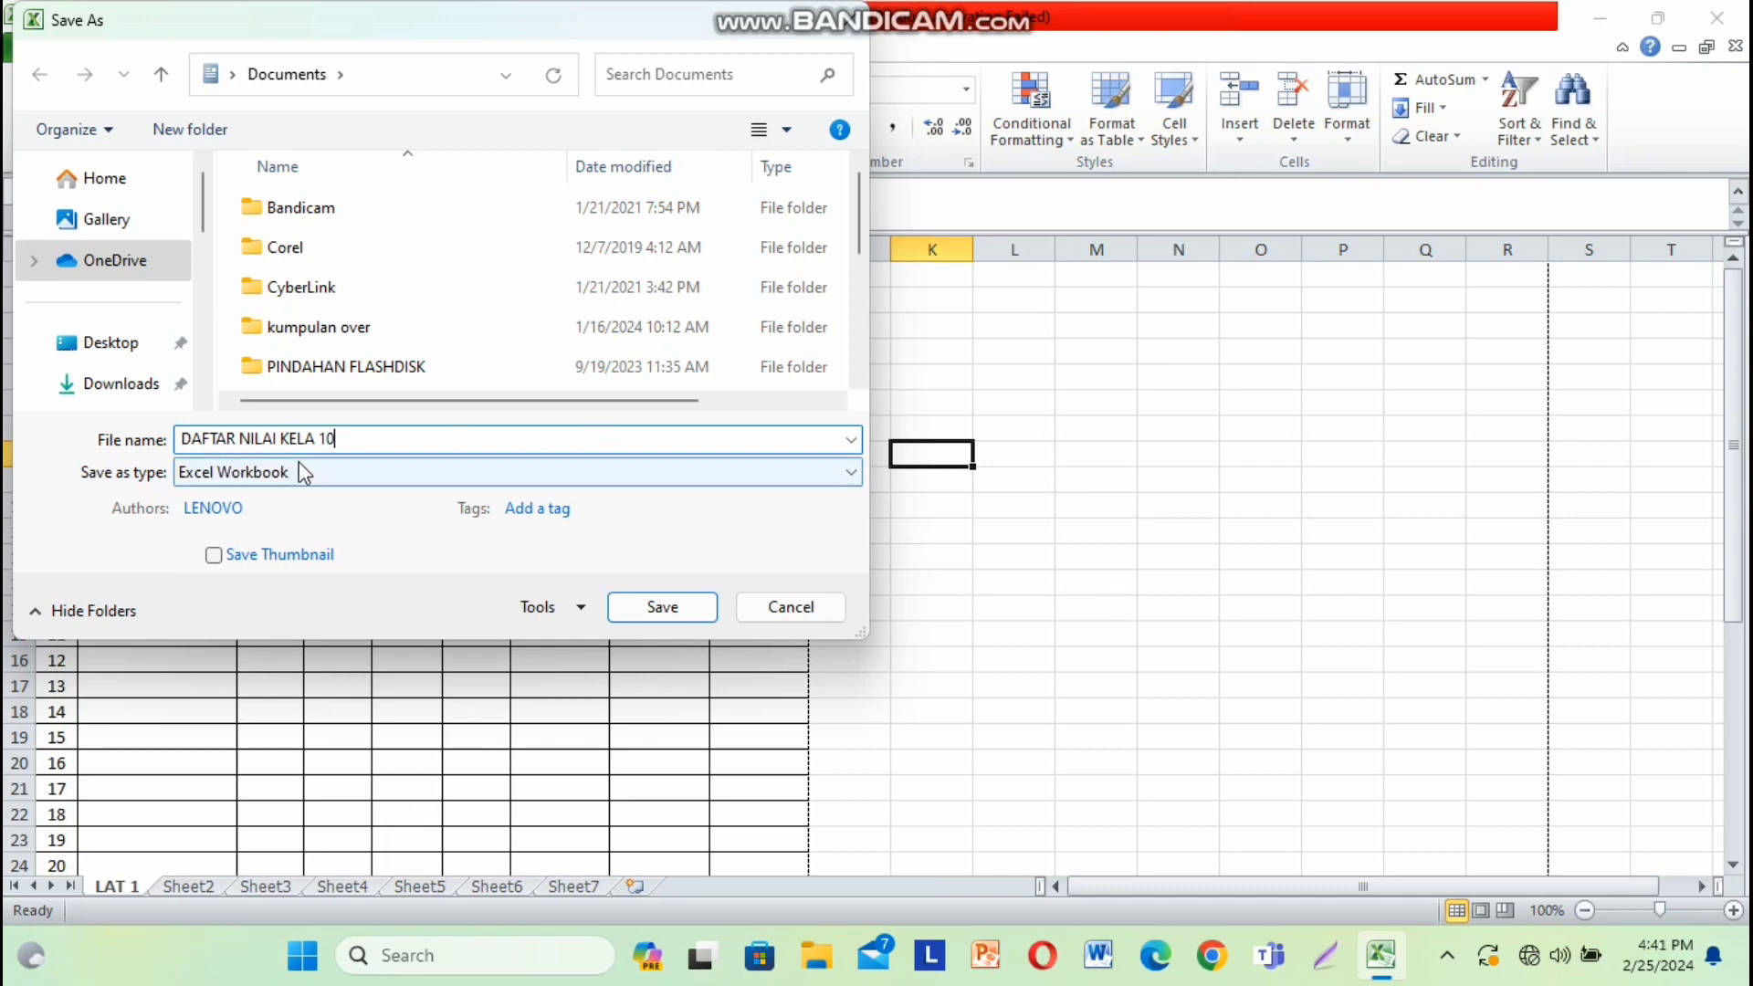
# - Choose the Downloads folder as the location and save the workbook there as an Excel Workbook
pyautogui.scroll(-1, 117, 391)
pyautogui.click(132, 337)
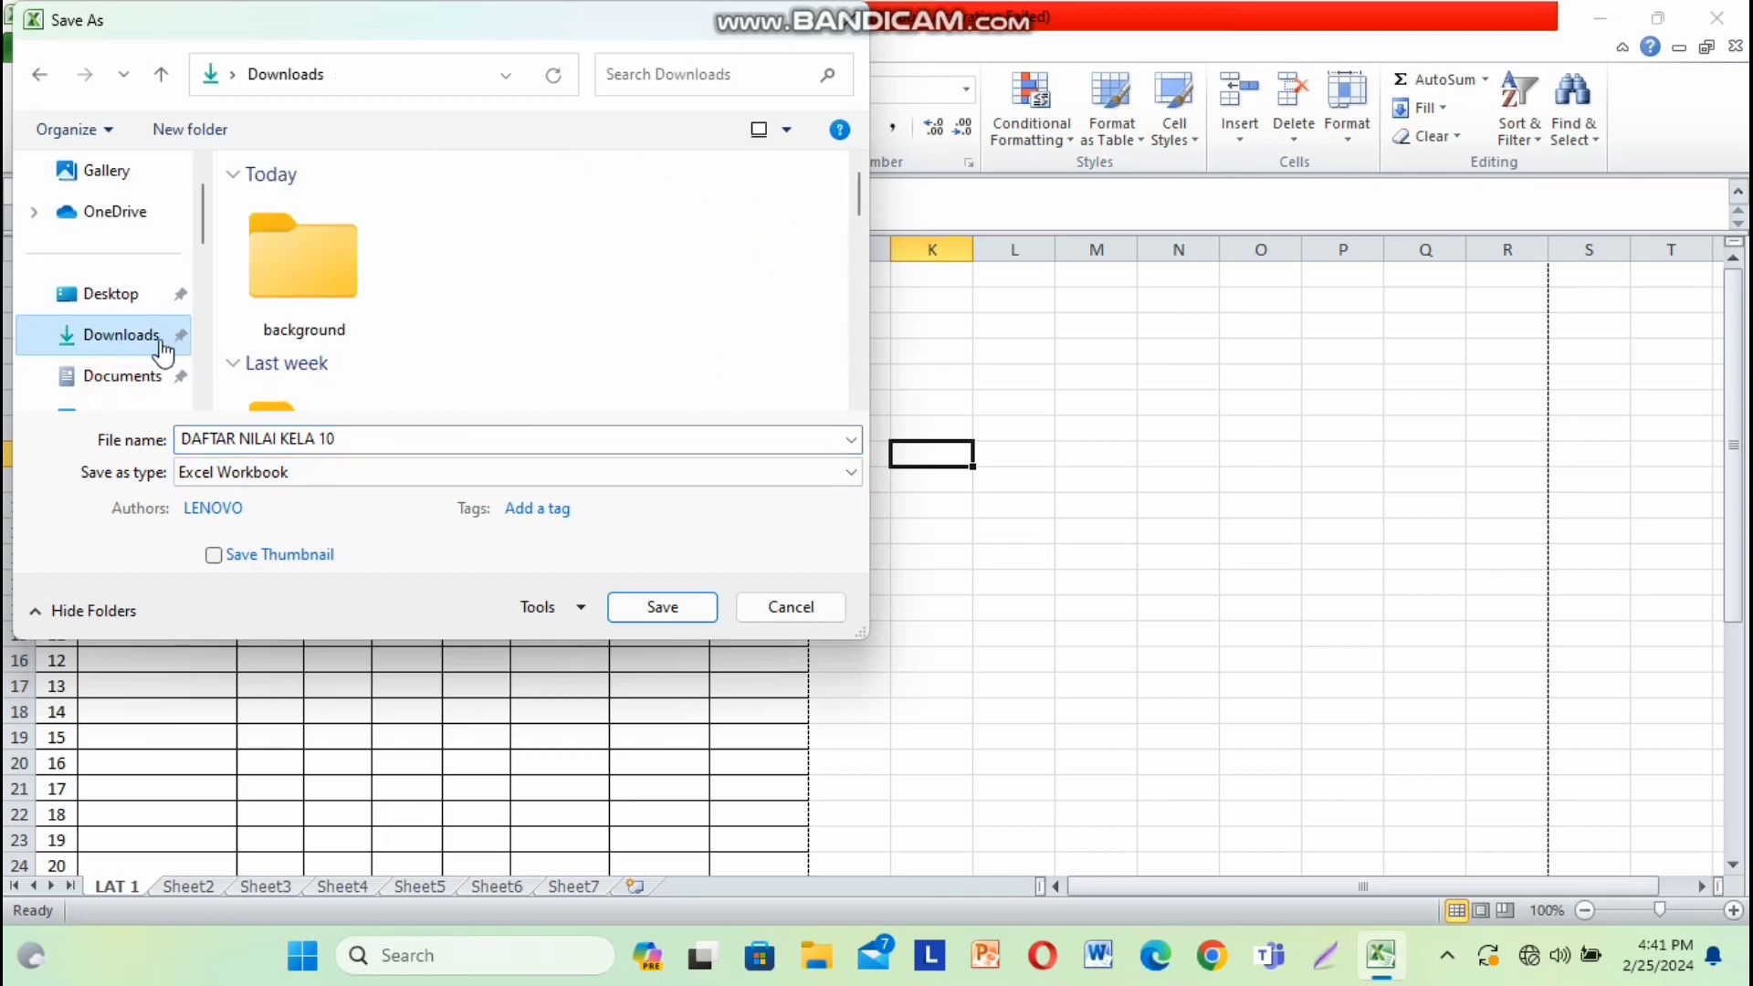
pyautogui.click(133, 378)
pyautogui.scroll(-3, 141, 350)
pyautogui.scroll(-5, 142, 352)
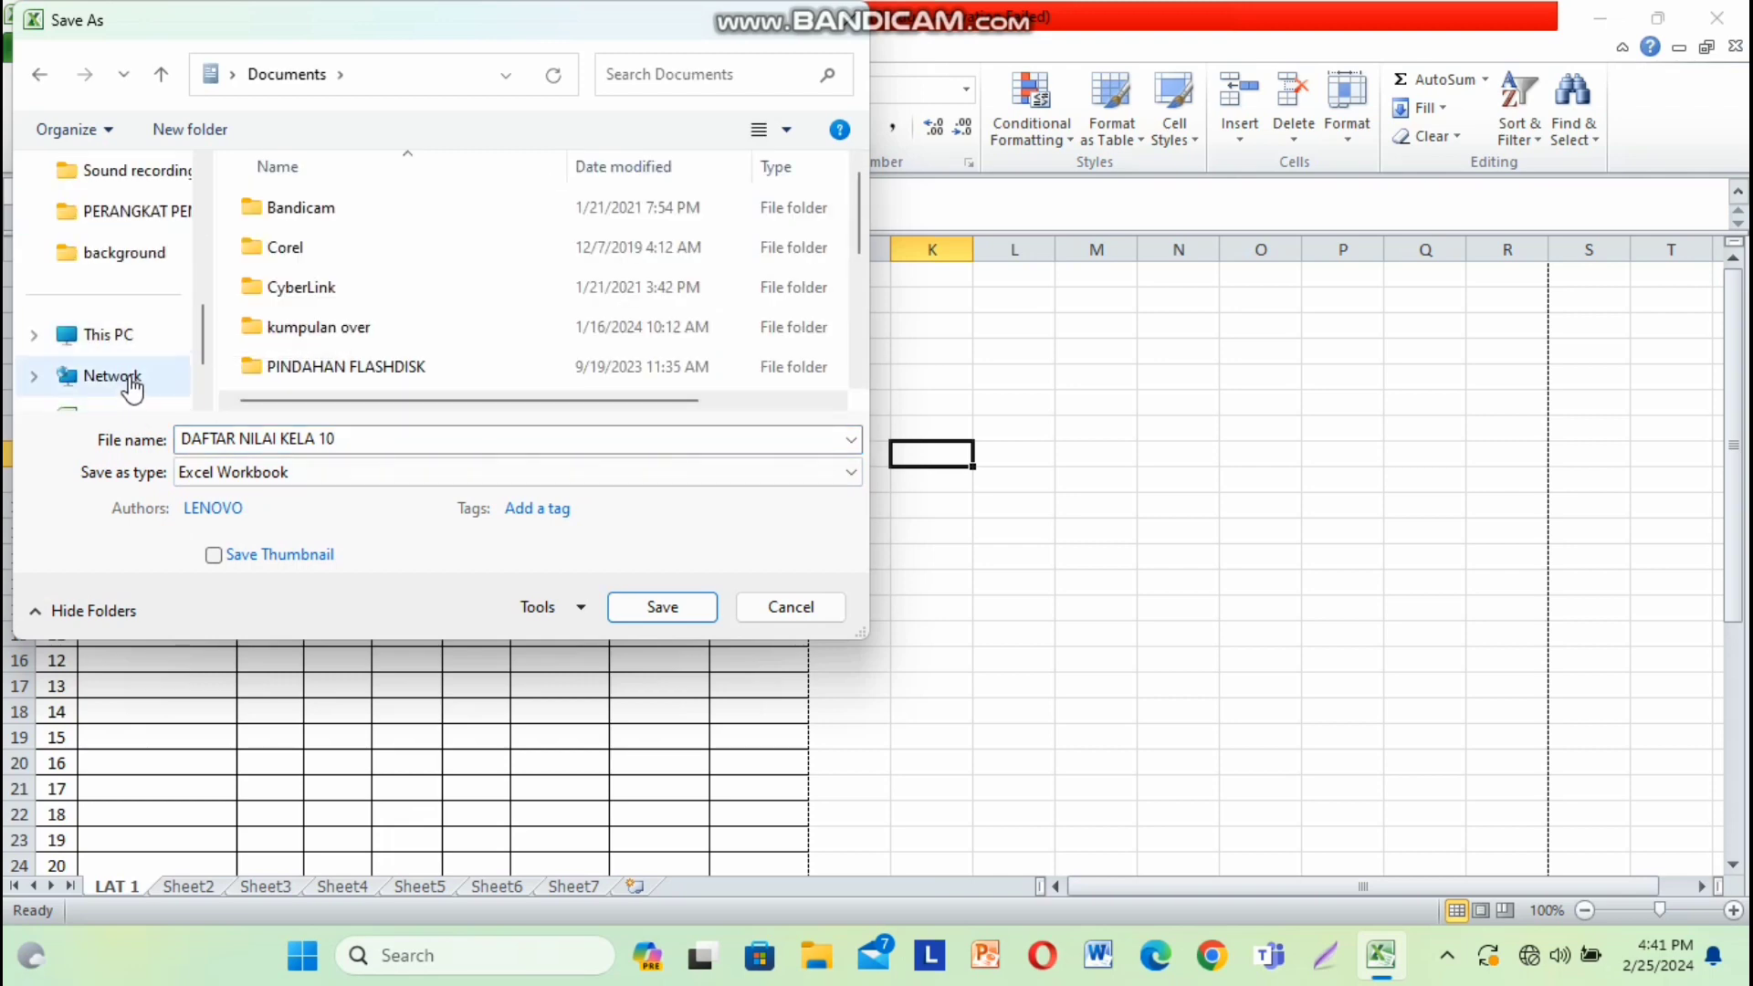
pyautogui.scroll(5, 117, 297)
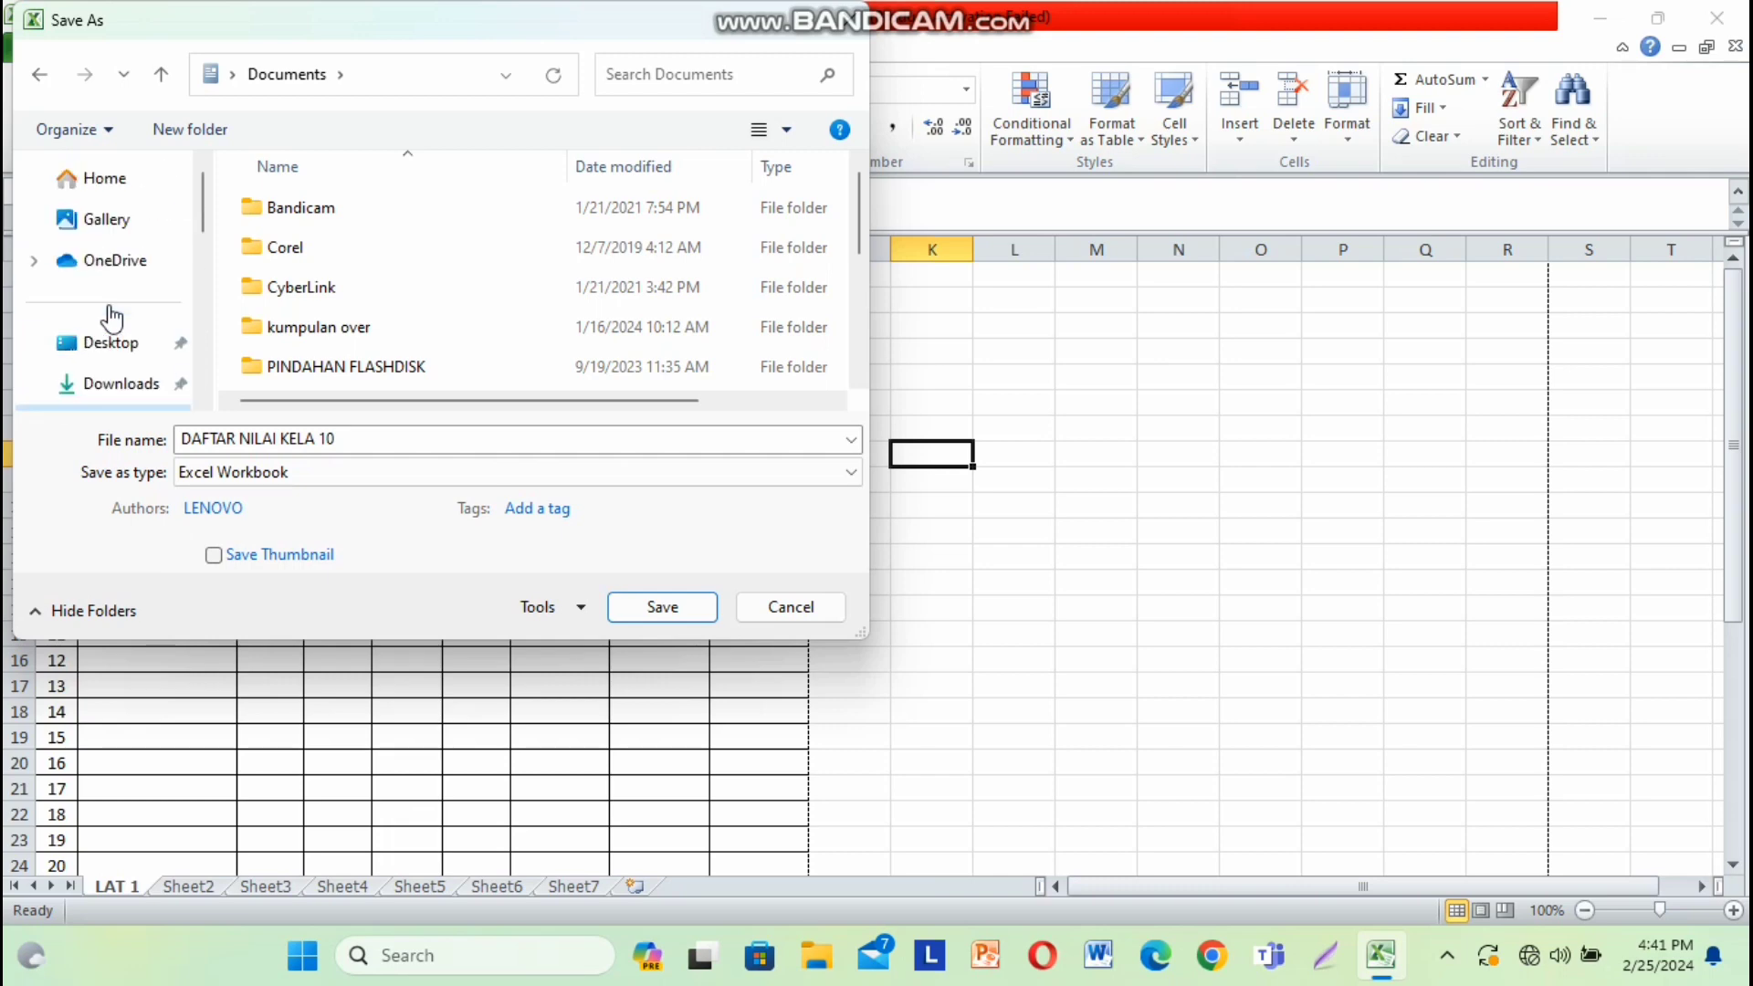
pyautogui.scroll(-3, 112, 319)
pyautogui.scroll(1, 110, 313)
pyautogui.click(119, 248)
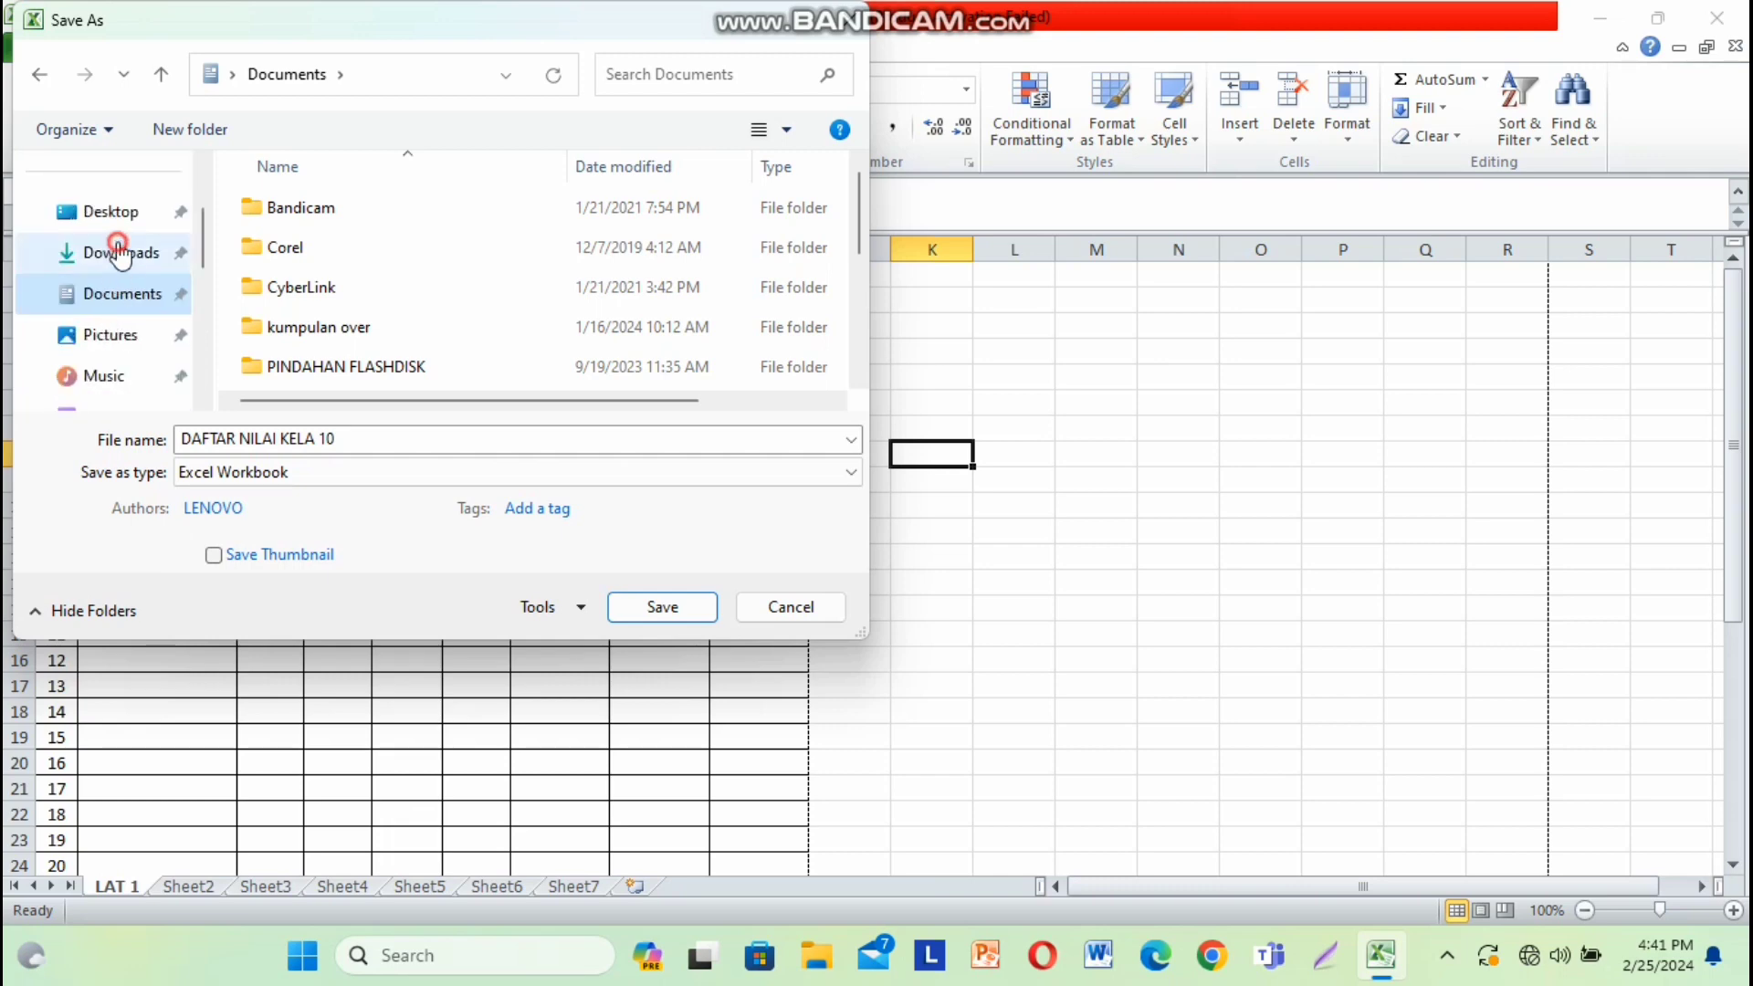
pyautogui.click(663, 606)
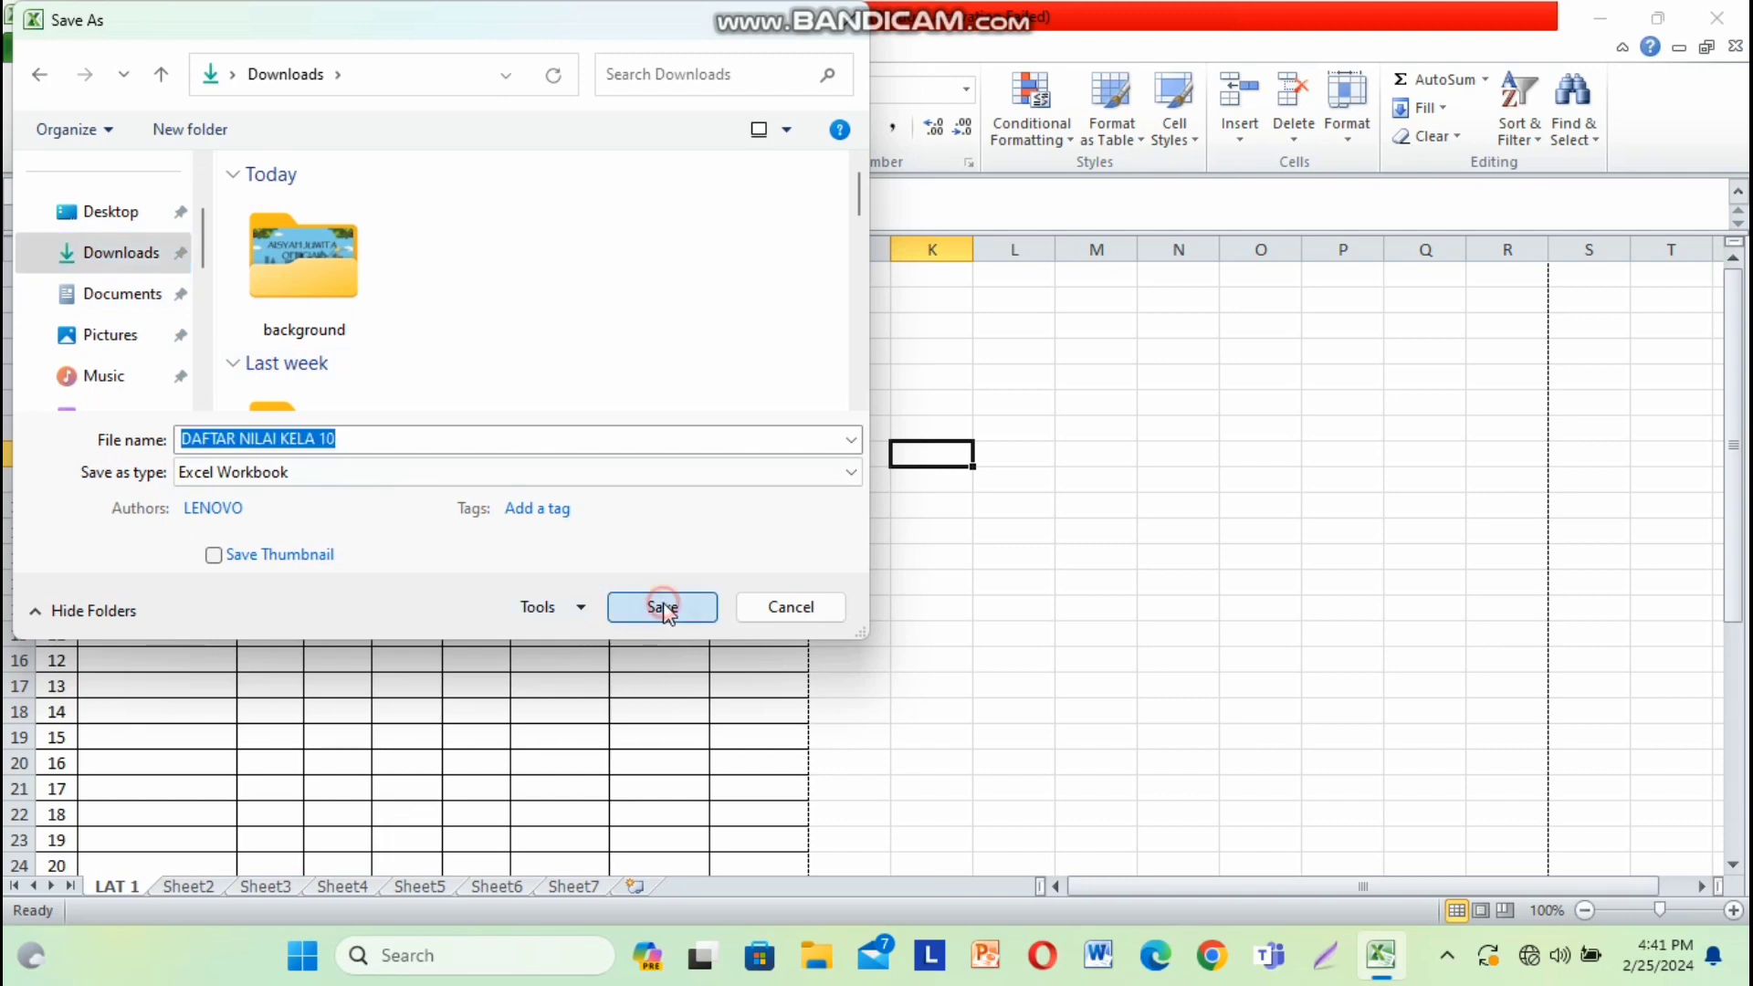